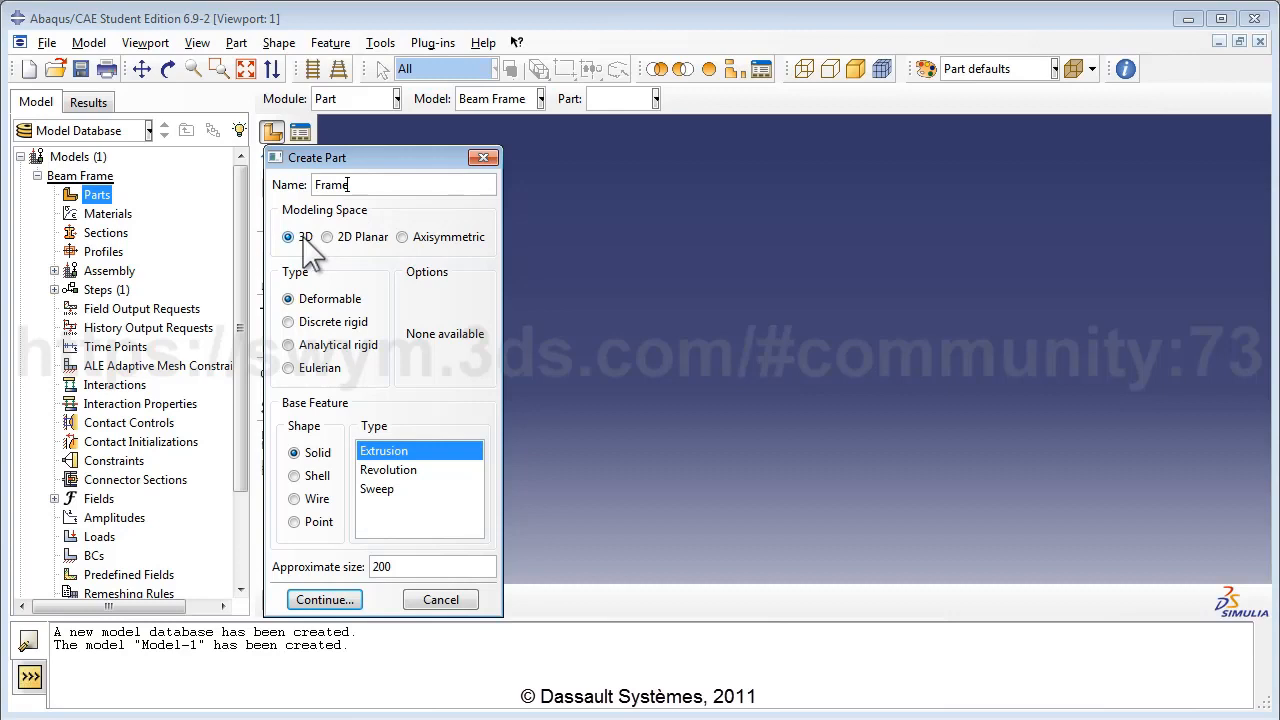
# Define a 3D deformable point part named Frame with an approximate size of 20.
pyautogui.click(289, 237)
pyautogui.click(309, 301)
pyautogui.click(308, 524)
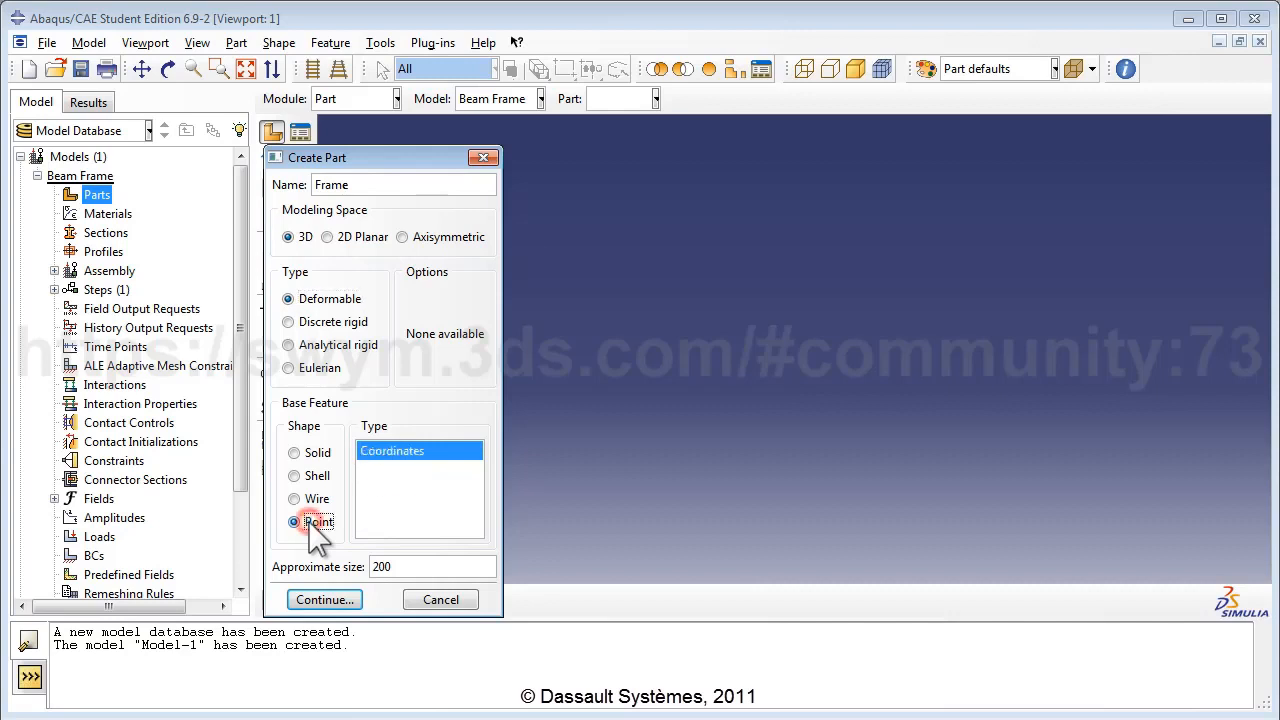
pyautogui.click(410, 568)
pyautogui.press('BackSpace')
pyautogui.click(332, 600)
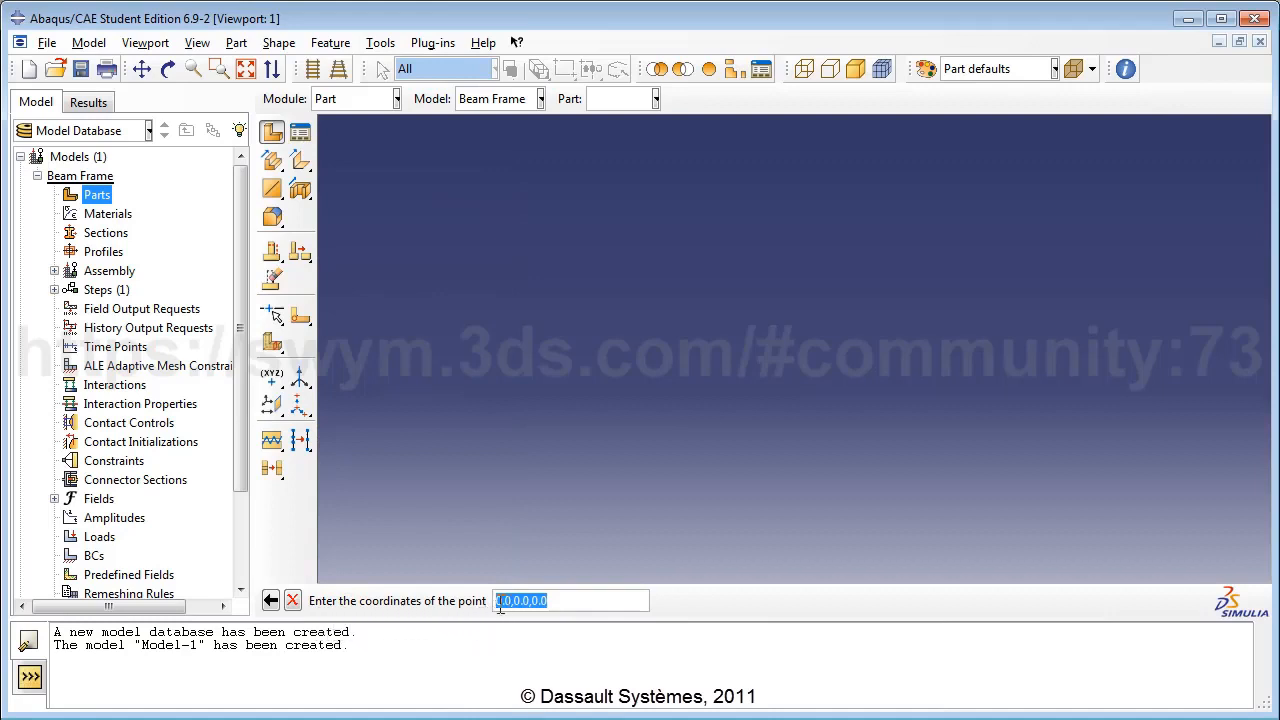
# Place the Frame part's single point at the origin 0,0,0.
pyautogui.click(550, 600)
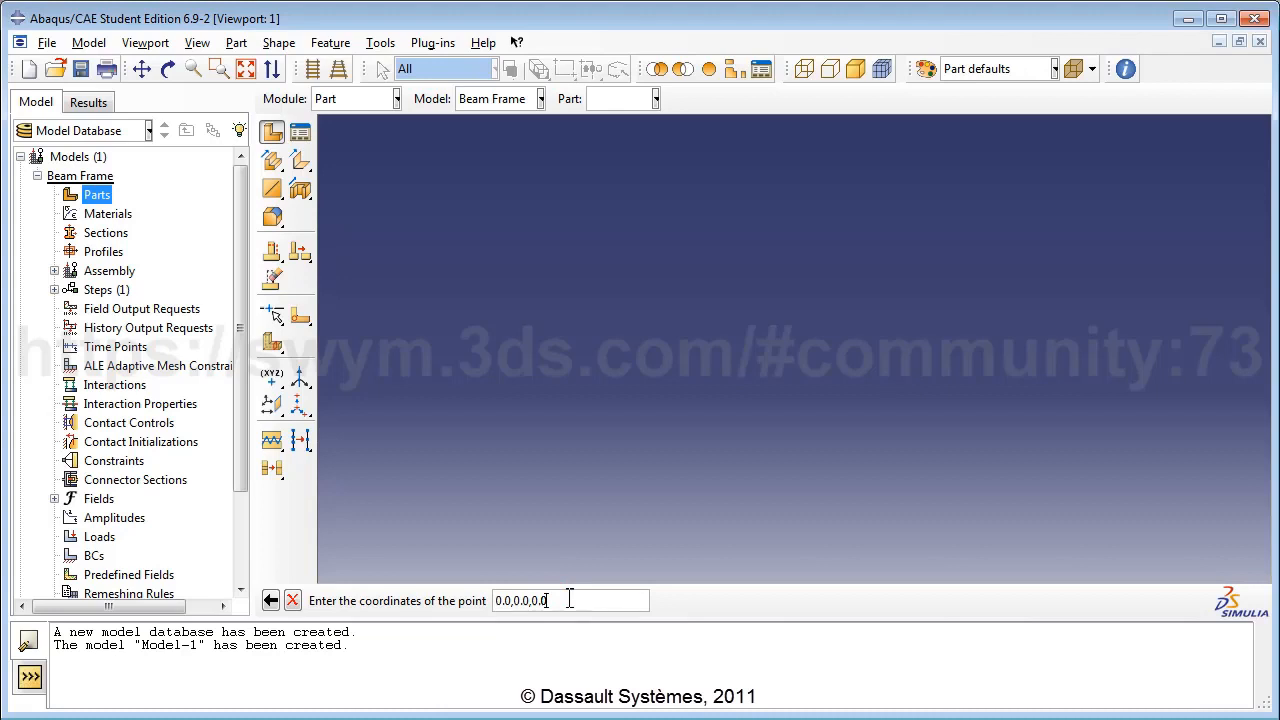
pyautogui.press('Return')
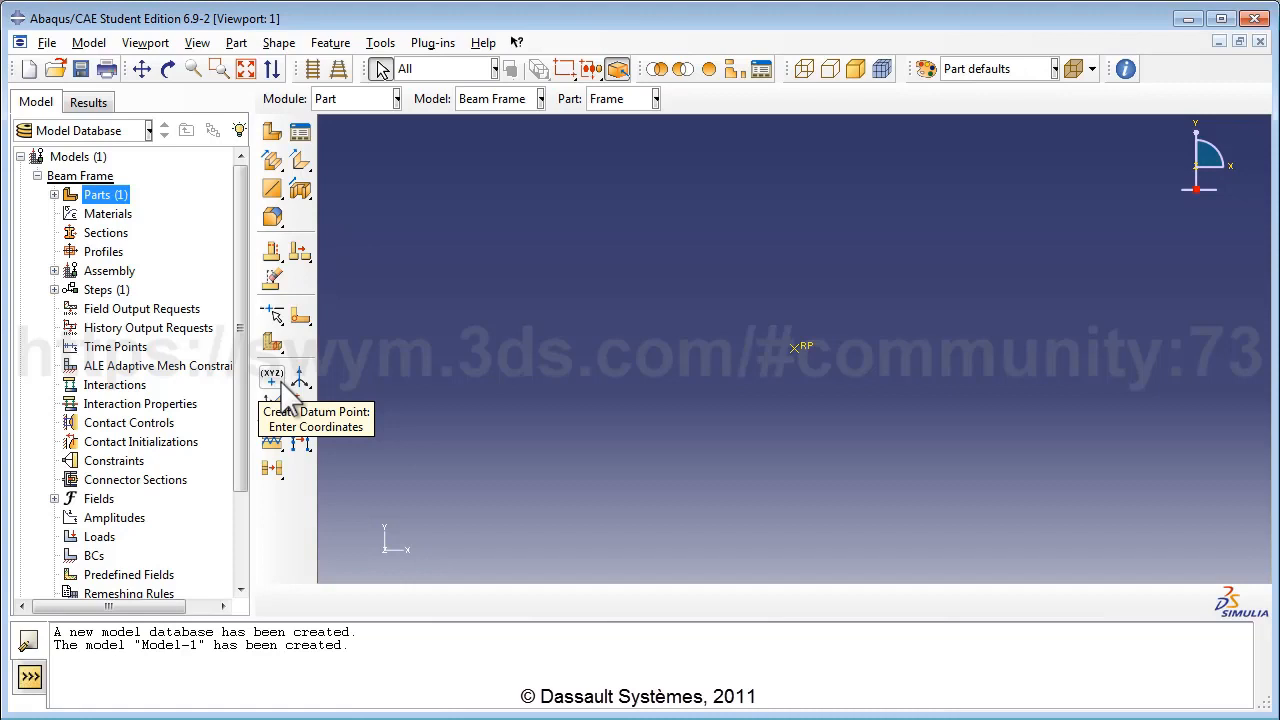
# Create a datum point offset 13,0,0 from RP.
pyautogui.moveTo(284, 392); pyautogui.dragTo(328, 395)
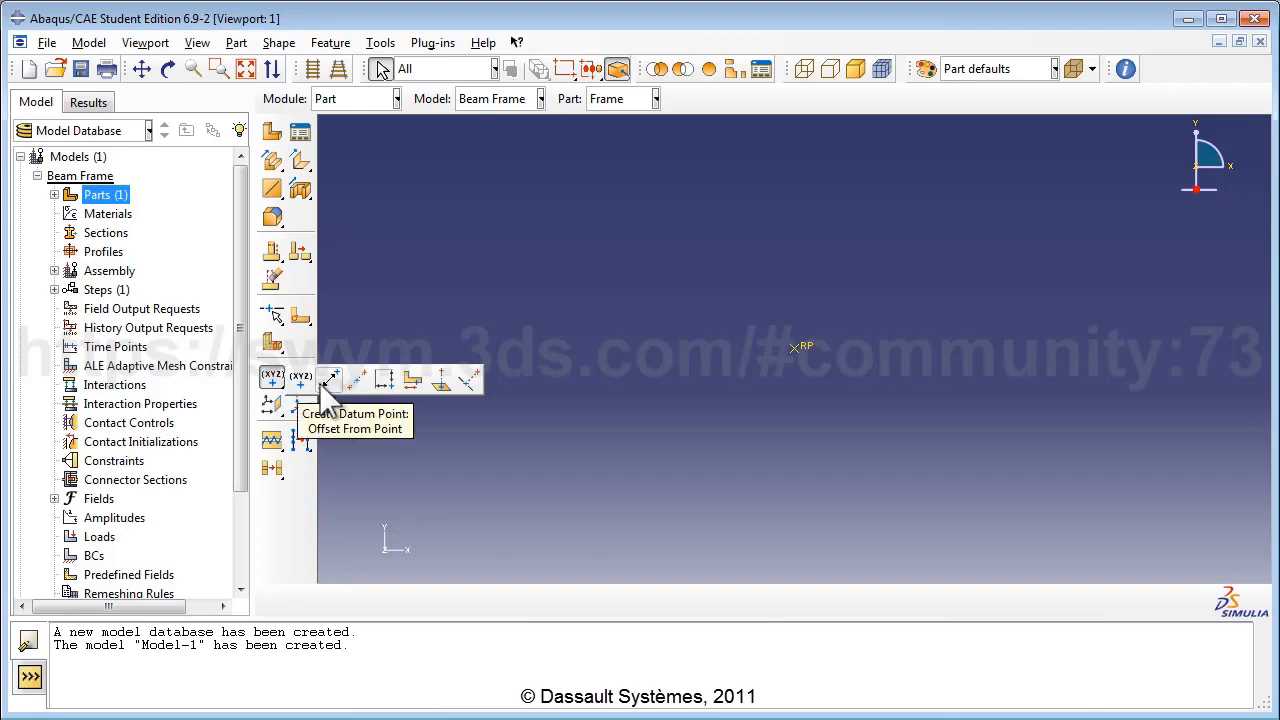
pyautogui.click(322, 382)
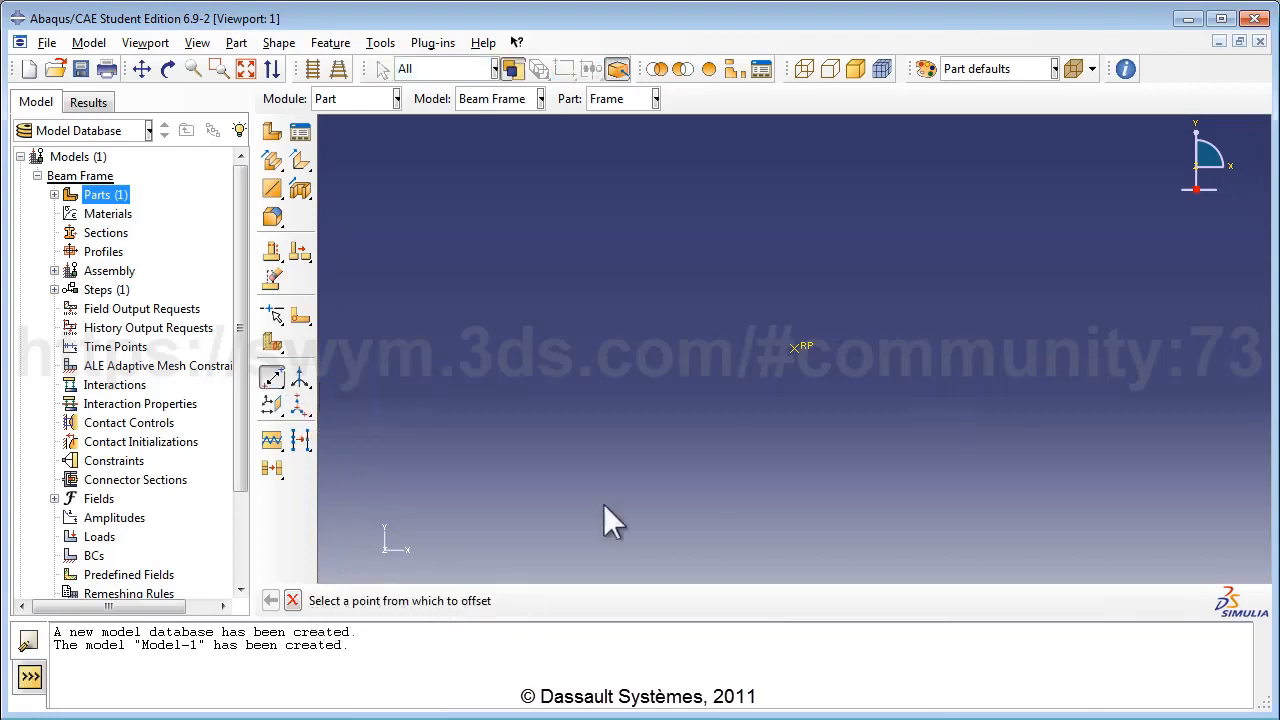
pyautogui.click(794, 347)
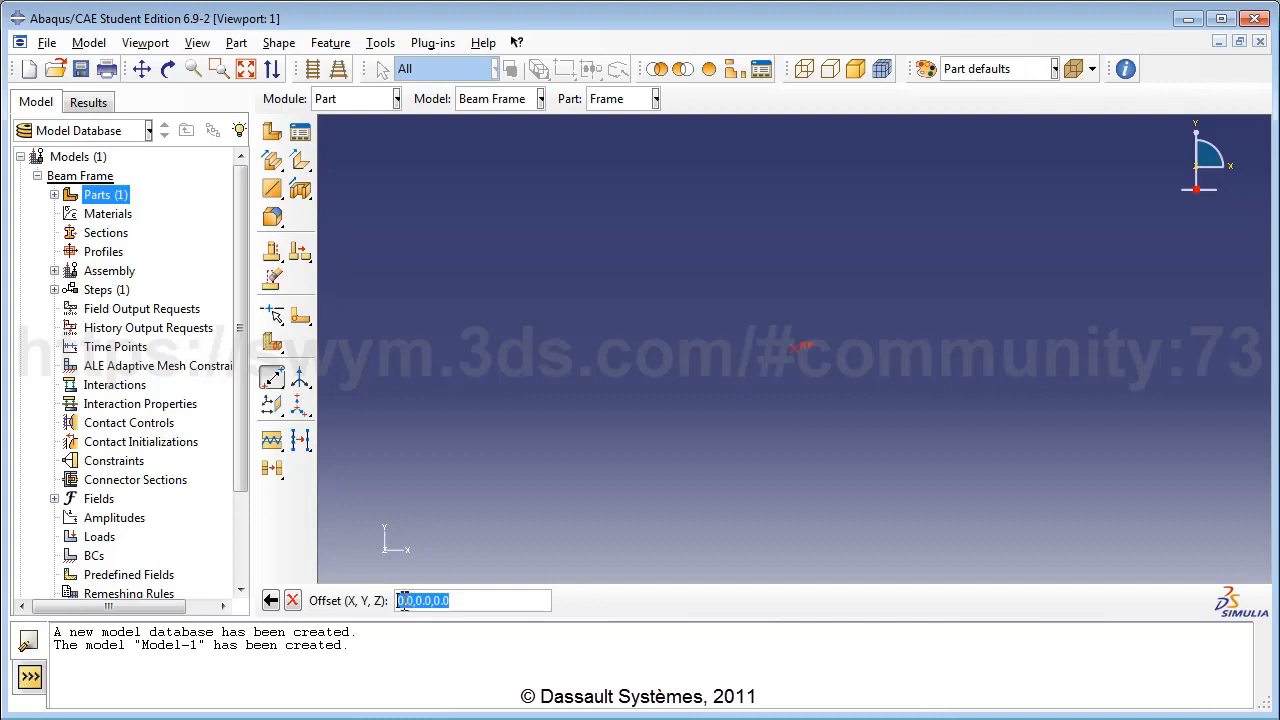
pyautogui.click(400, 600)
pyautogui.write('13')
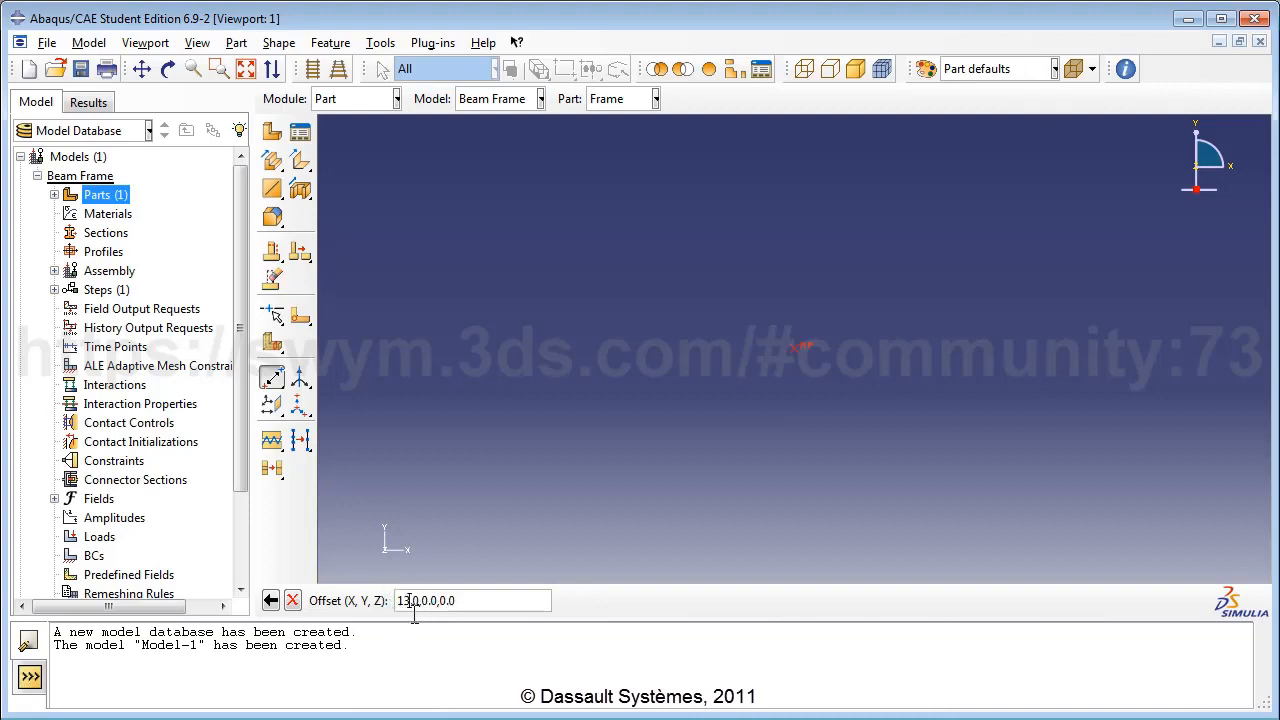
pyautogui.press('Delete')
pyautogui.press('Return')
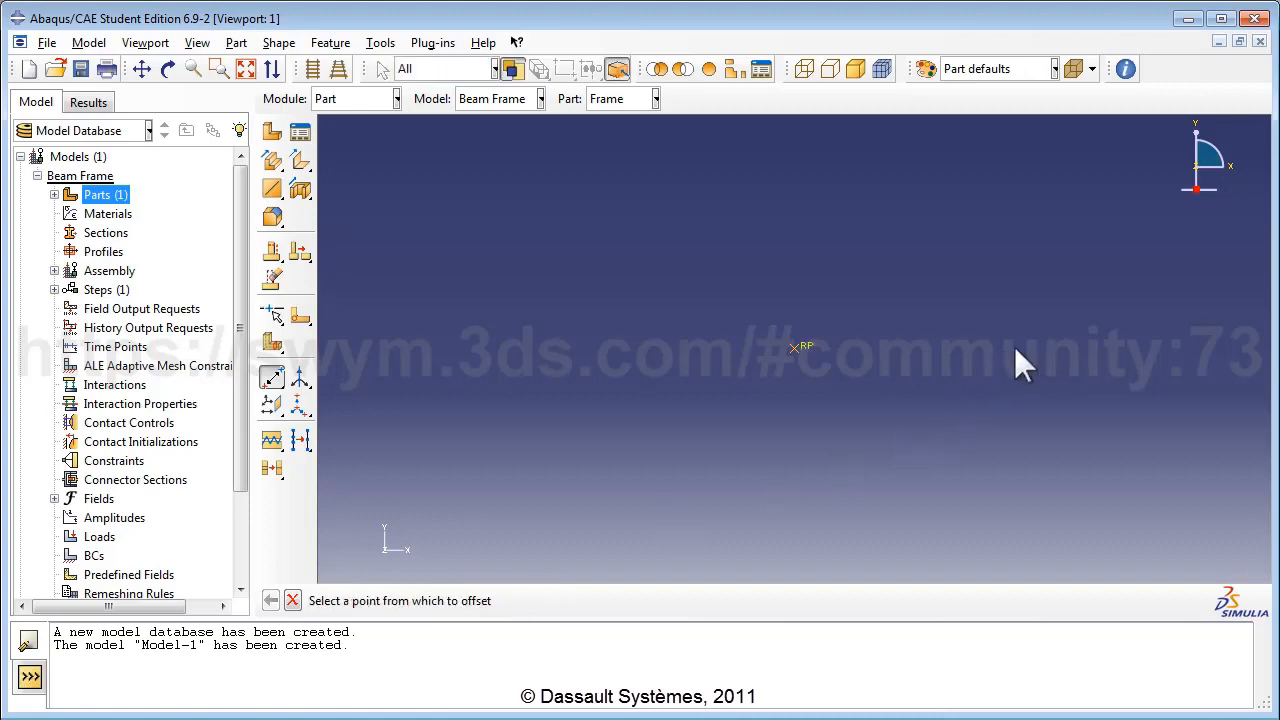
# Create a second datum point offset 4,-3,0 from RP.
pyautogui.click(248, 72)
pyautogui.click(342, 350)
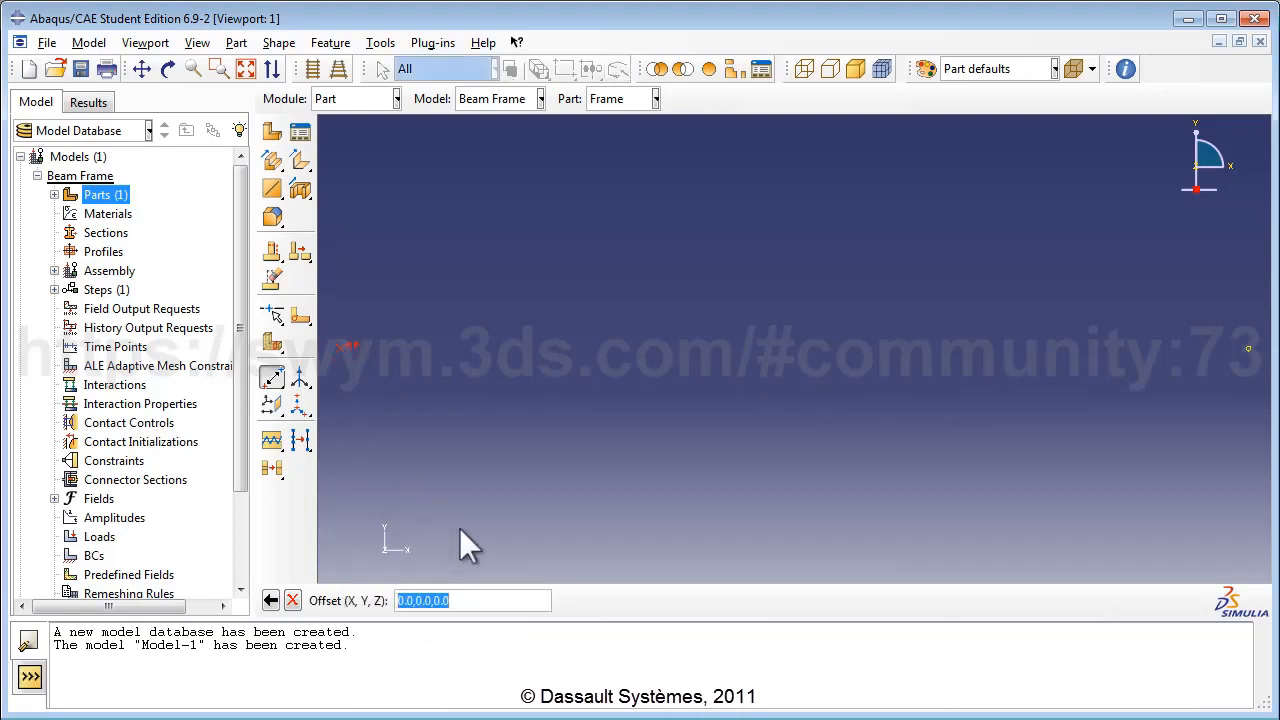
pyautogui.click(400, 600)
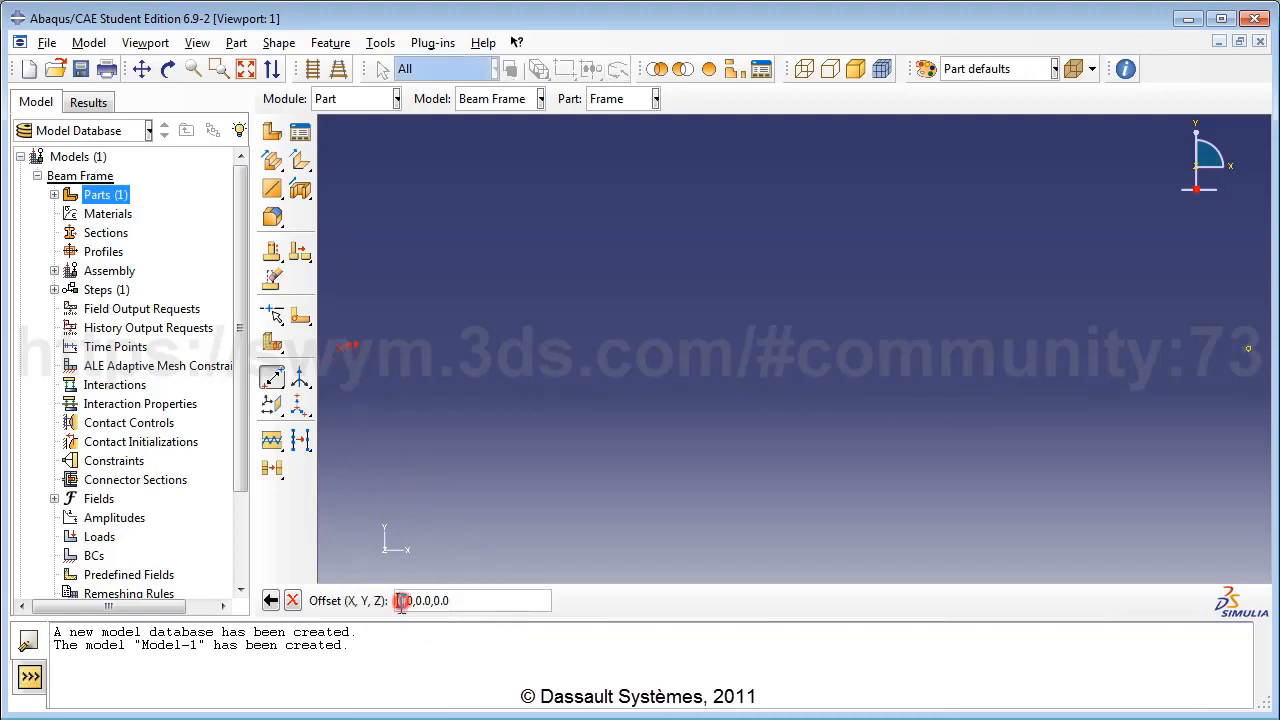
pyautogui.moveTo(402, 601); pyautogui.dragTo(419, 601)
pyautogui.write('4')
pyautogui.write('1')
pyautogui.write('3')
pyautogui.press('Return')
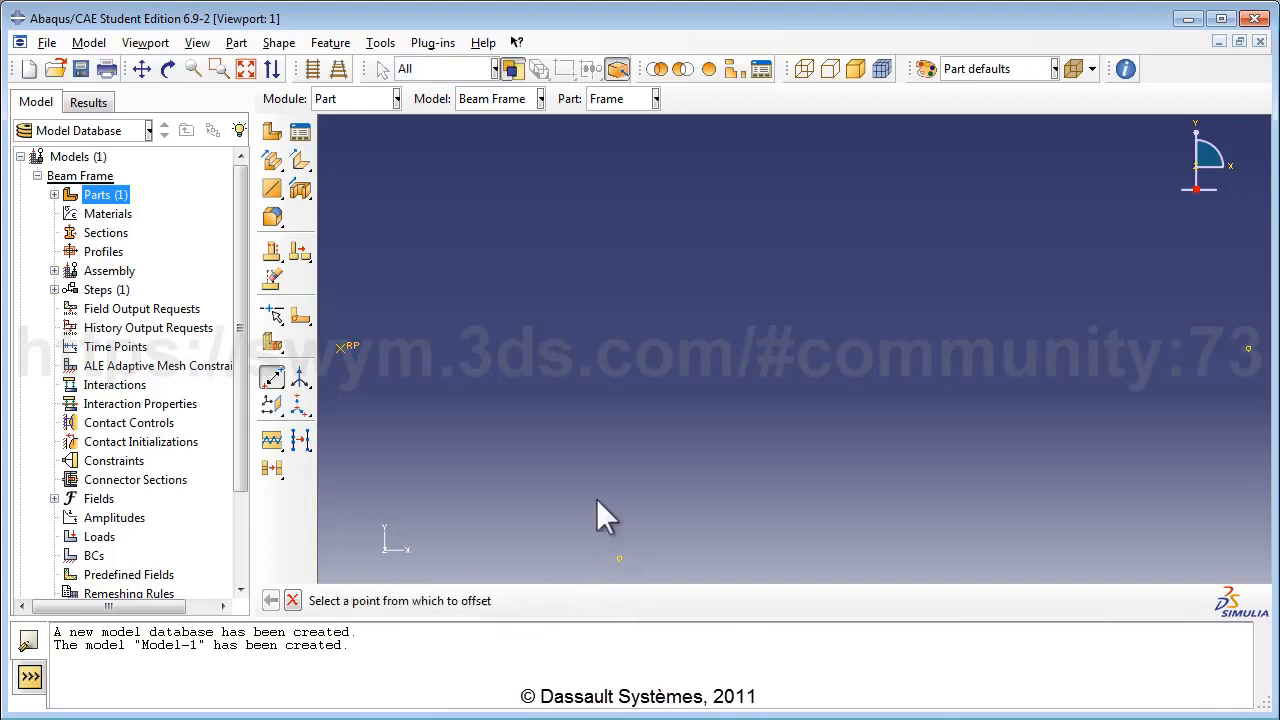
# Create a third datum point offset 1,0,0 from RP.
pyautogui.click(245, 68)
pyautogui.click(340, 242)
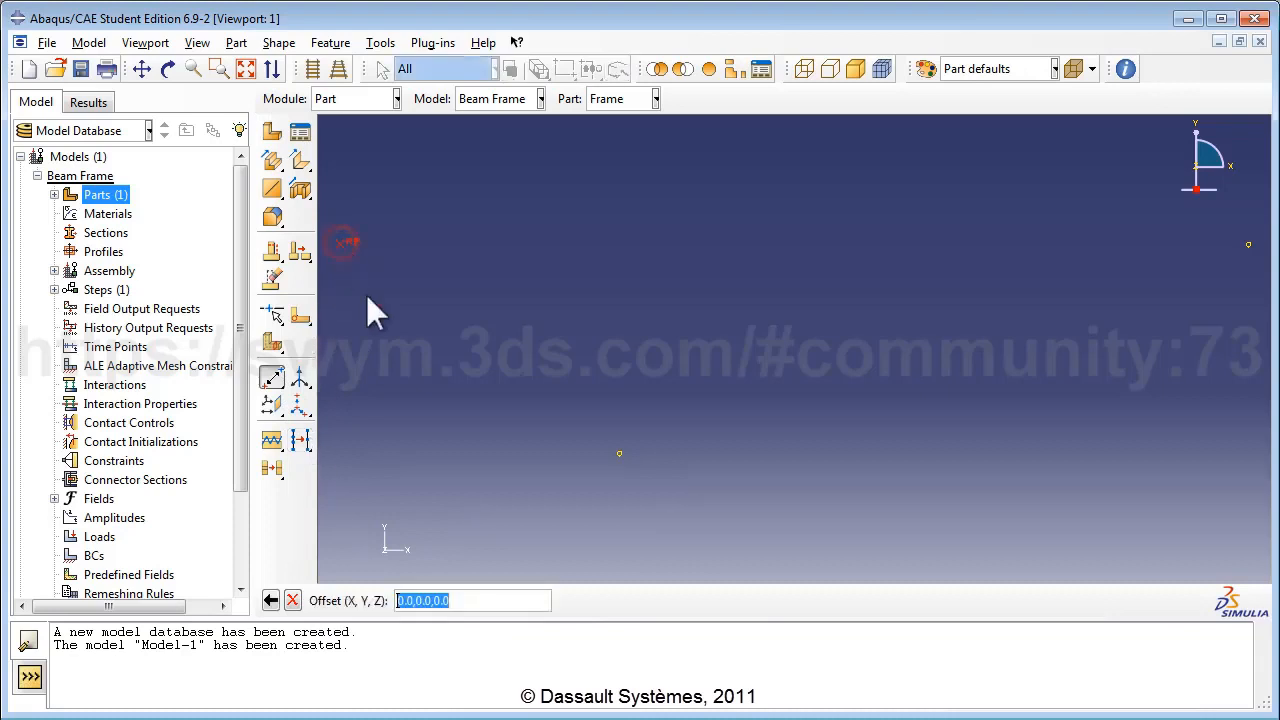
pyautogui.moveTo(400, 604); pyautogui.dragTo(405, 606)
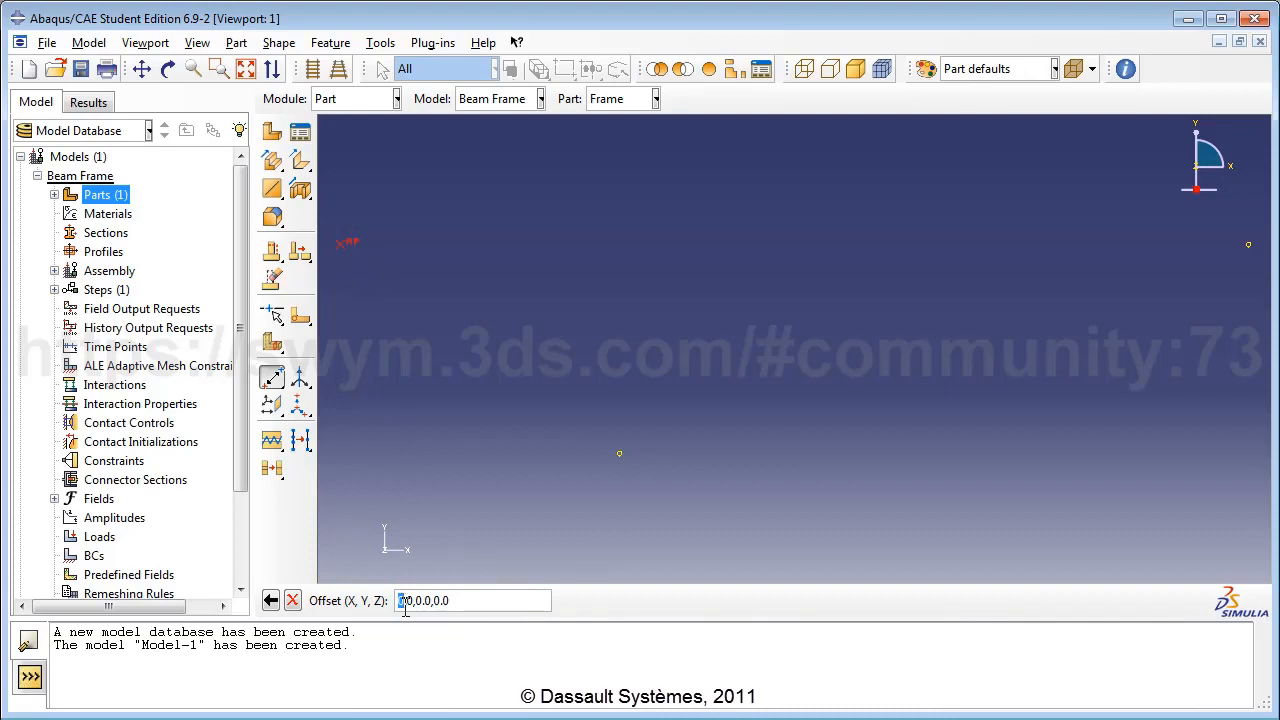
pyautogui.write('1')
pyautogui.press('Return')
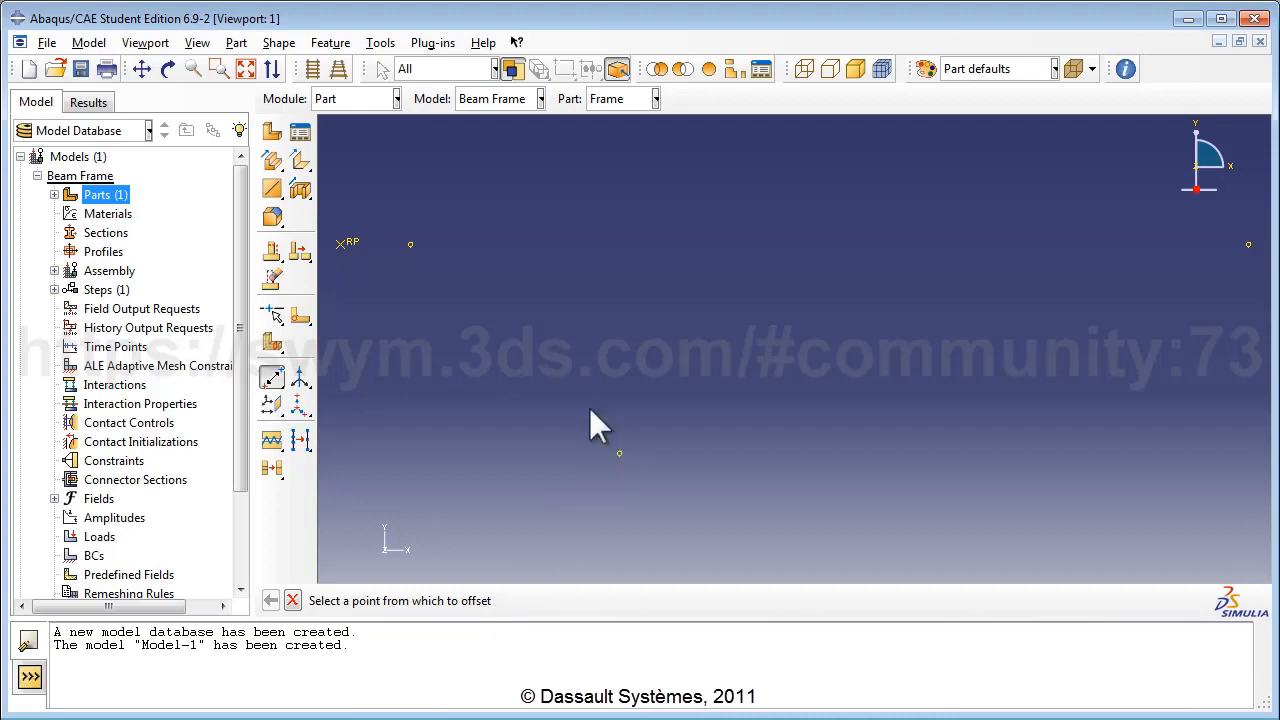
pyautogui.click(276, 405)
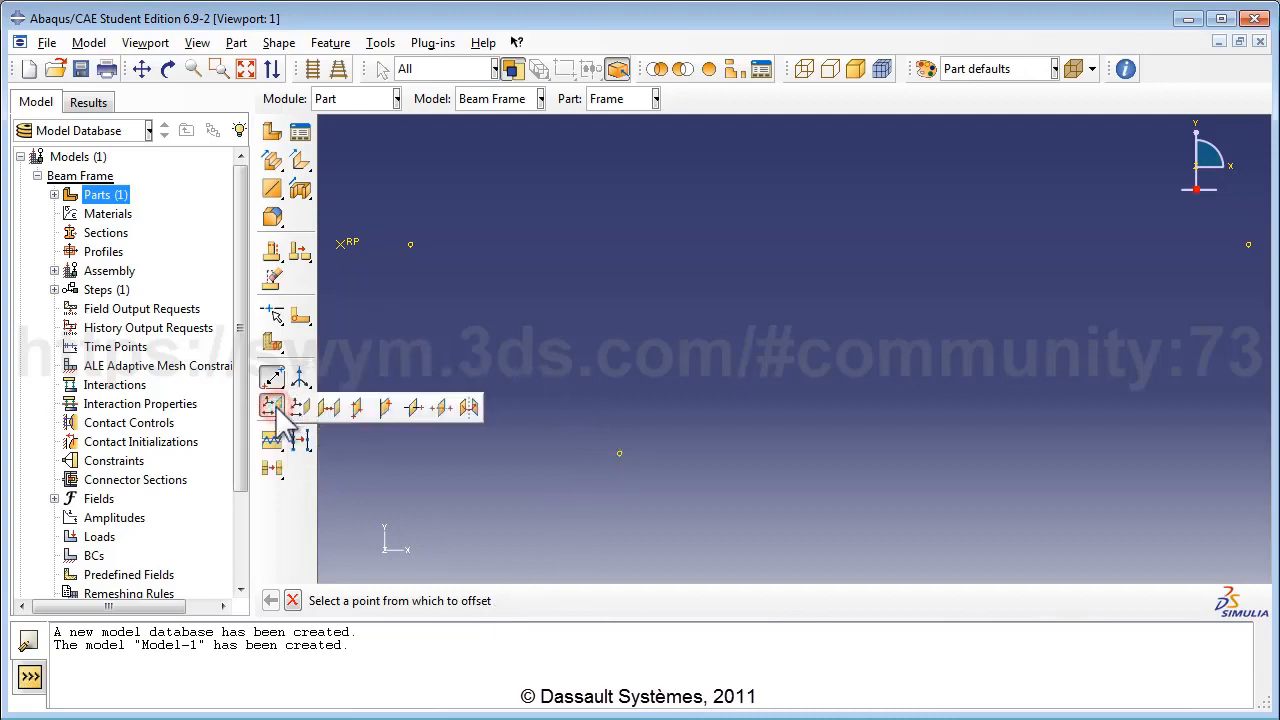
# Create a datum plane through the three datum points and fit it into view.
pyautogui.click(357, 407)
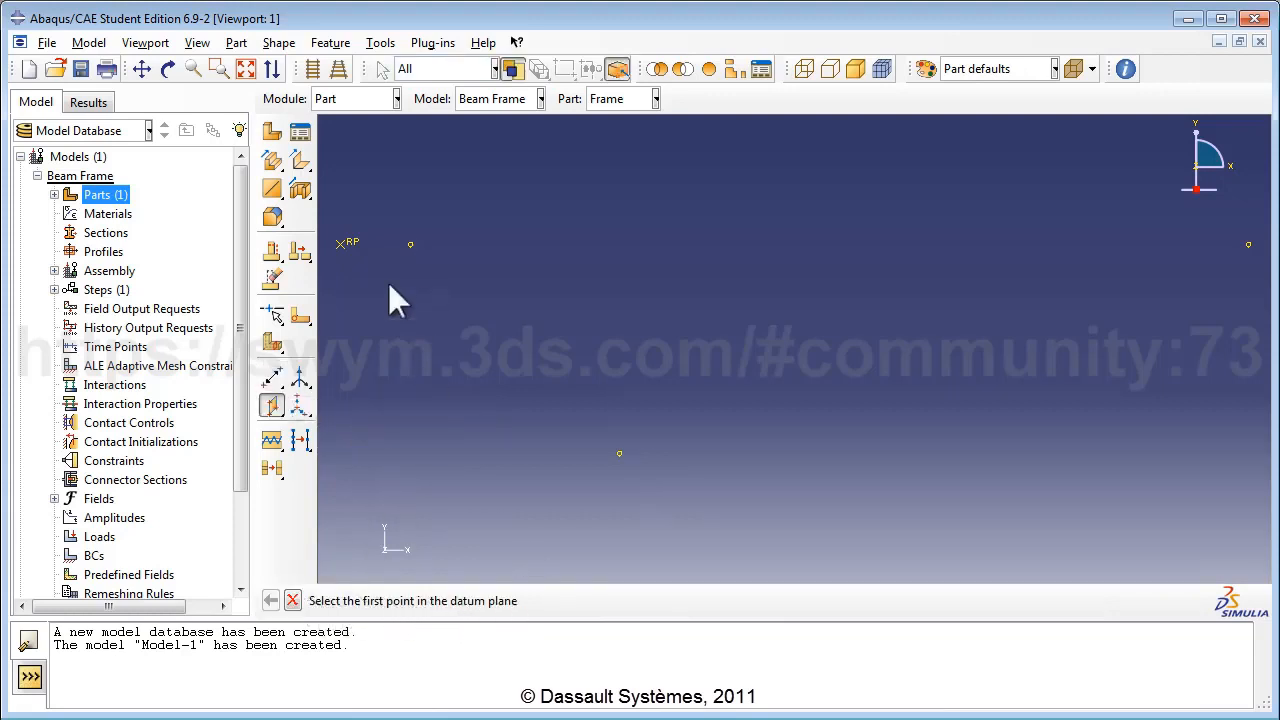
pyautogui.click(410, 244)
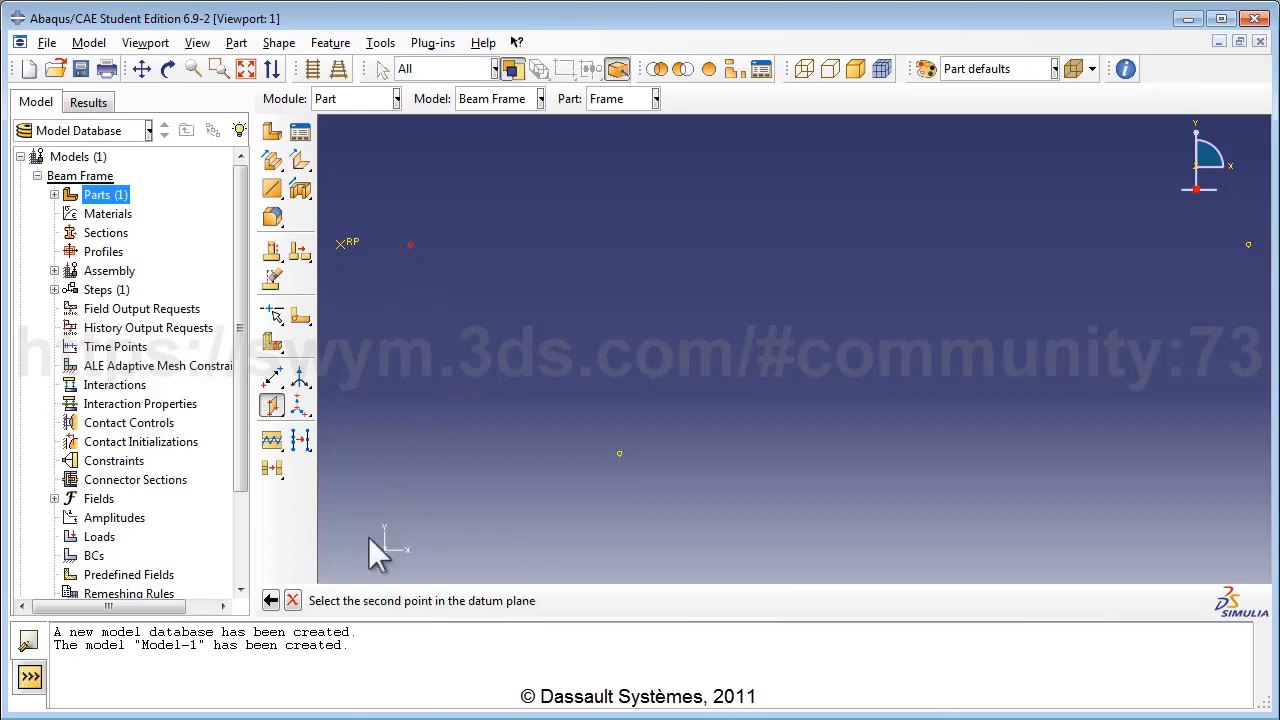
pyautogui.click(620, 455)
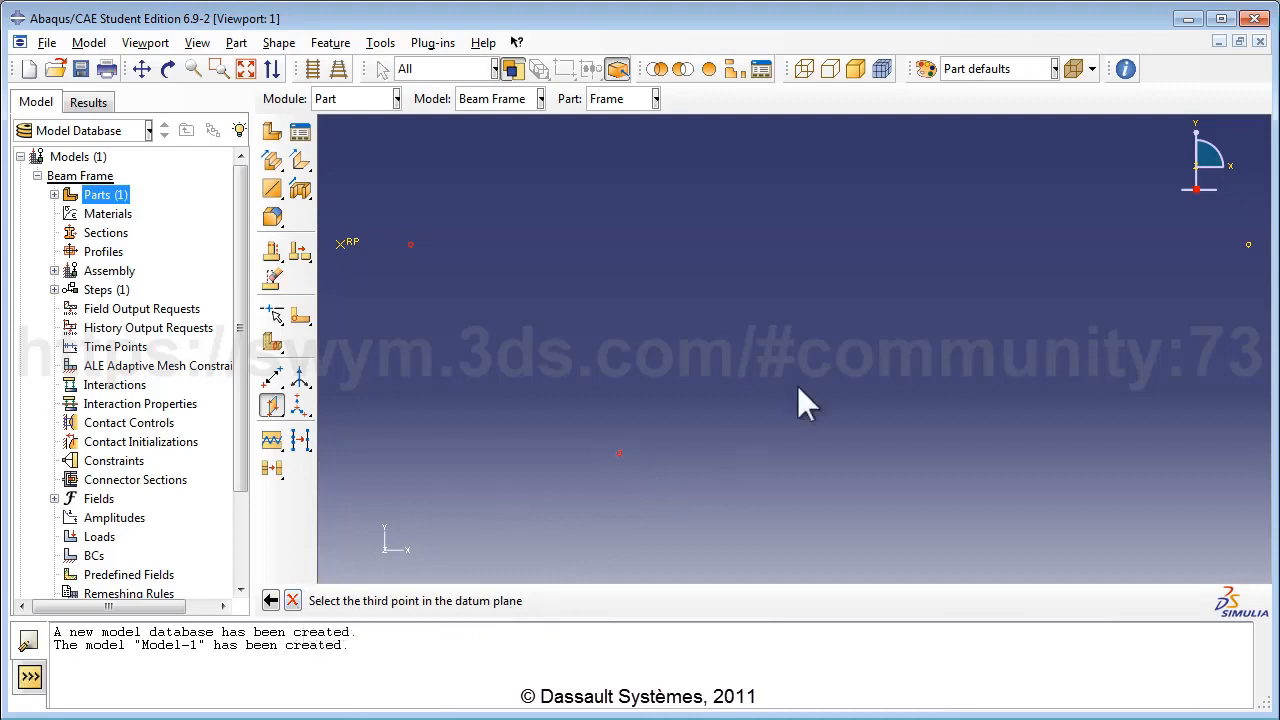
pyautogui.click(1248, 246)
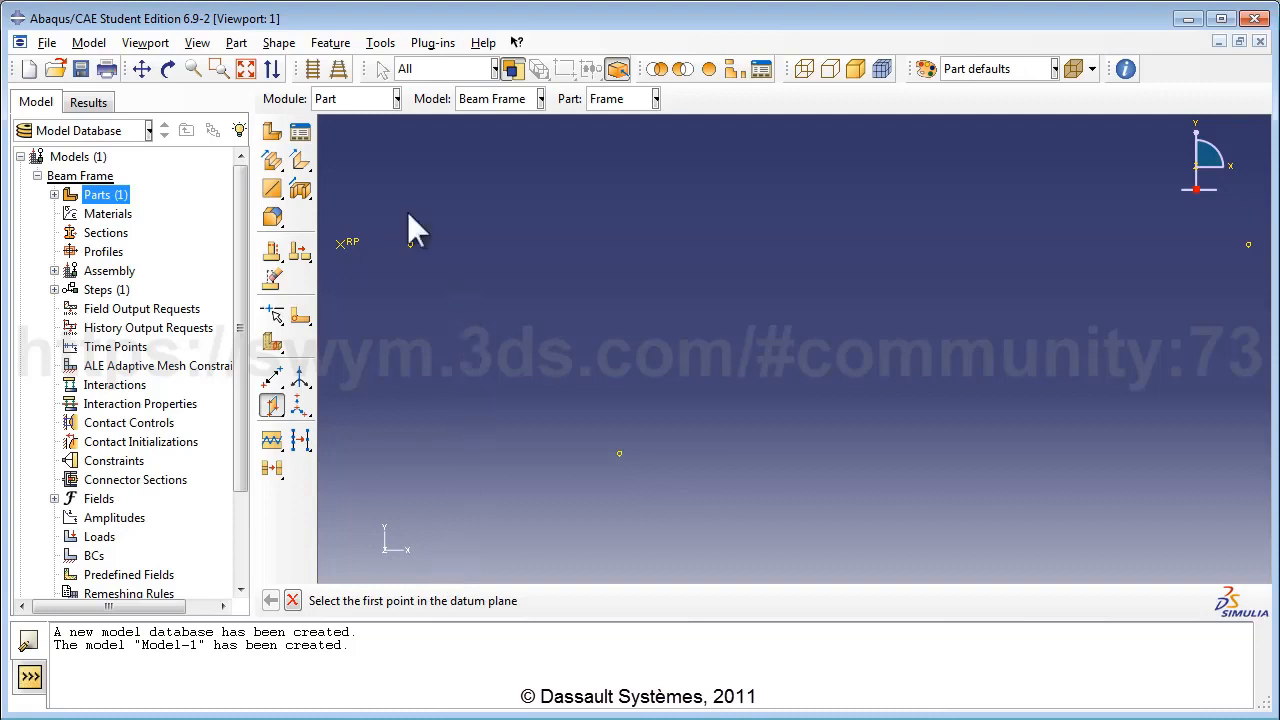
pyautogui.click(245, 69)
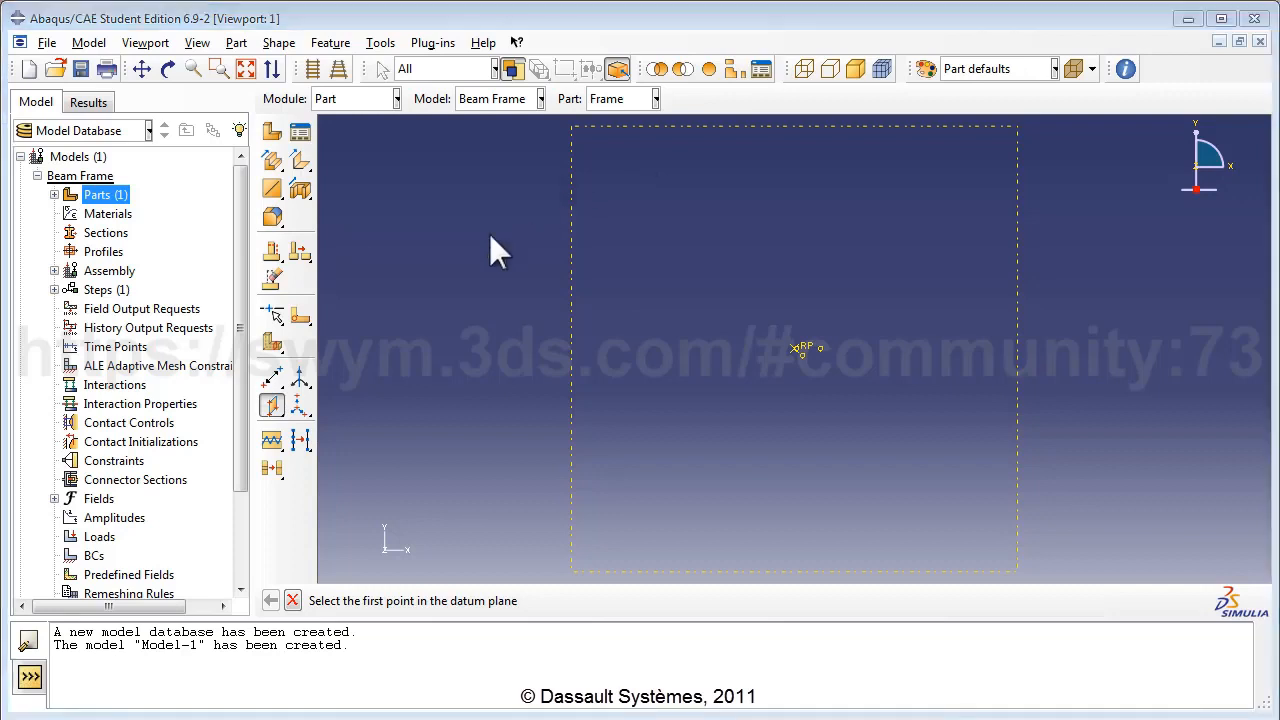
# Add a principal datum axis along Y through the reference point.
pyautogui.click(302, 379)
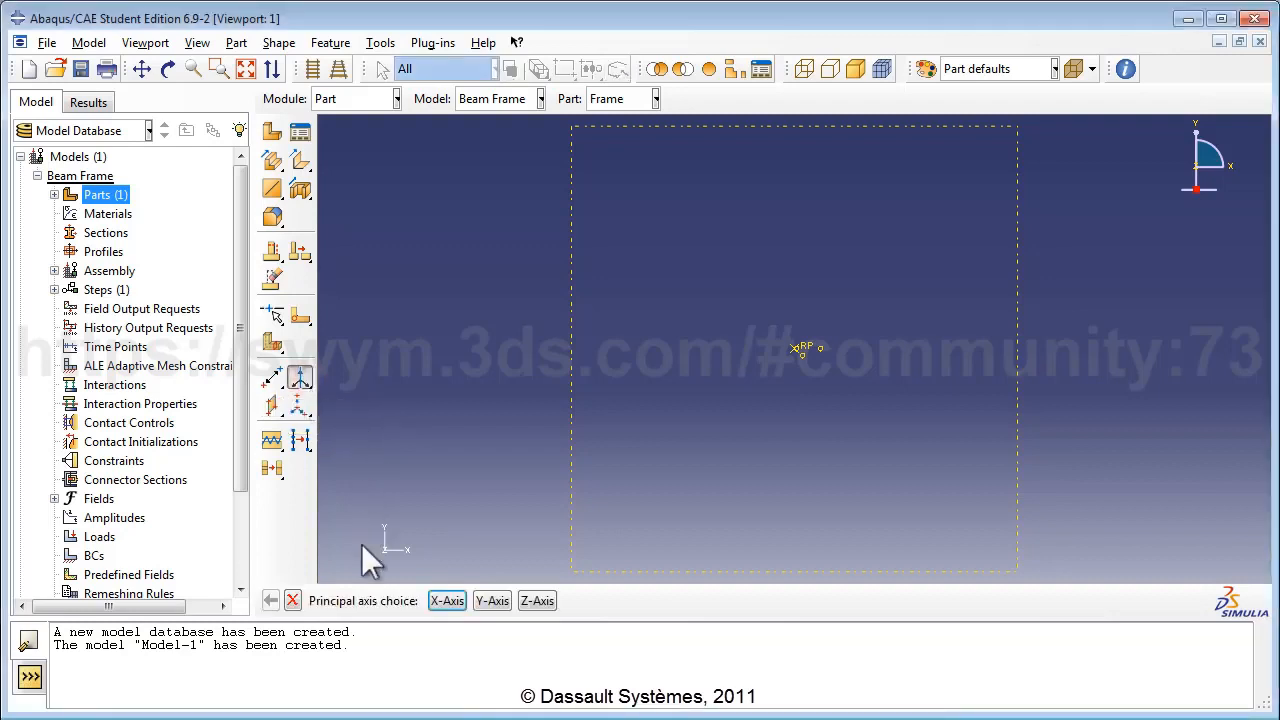
pyautogui.click(493, 600)
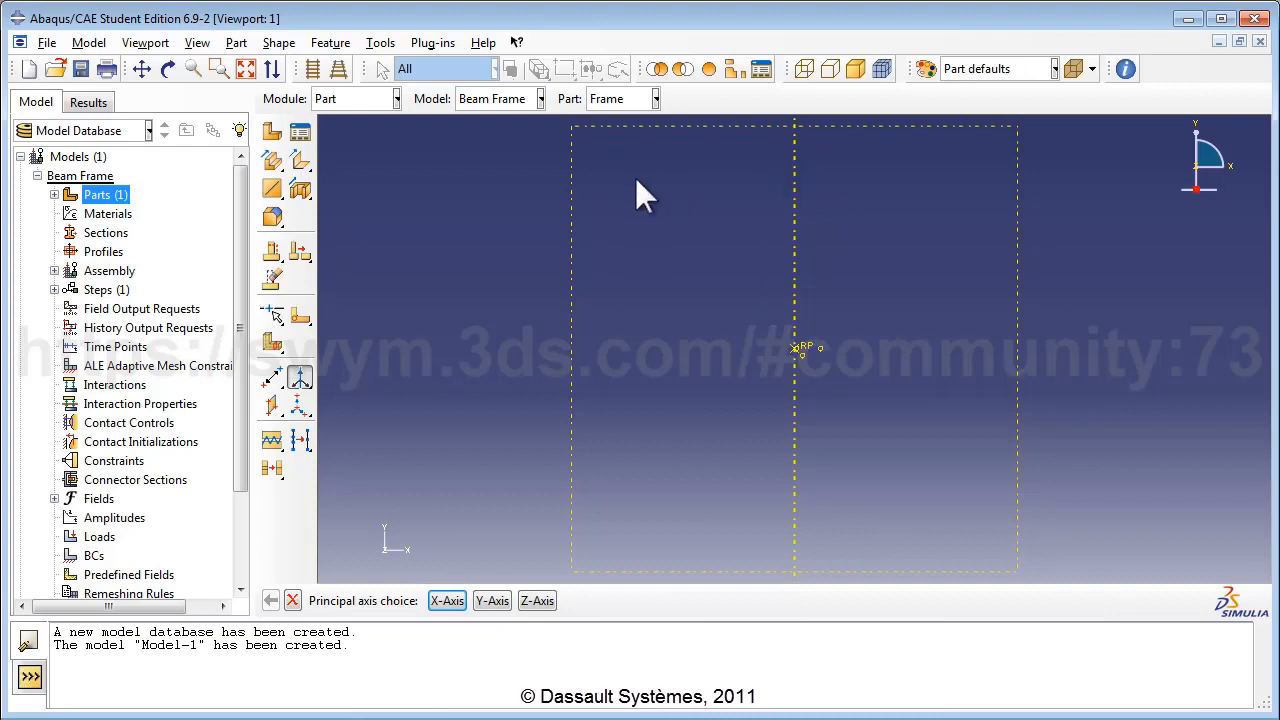
# Sketch a planar wire on the datum plane, with the Y datum axis vertical on the left.
pyautogui.click(272, 190)
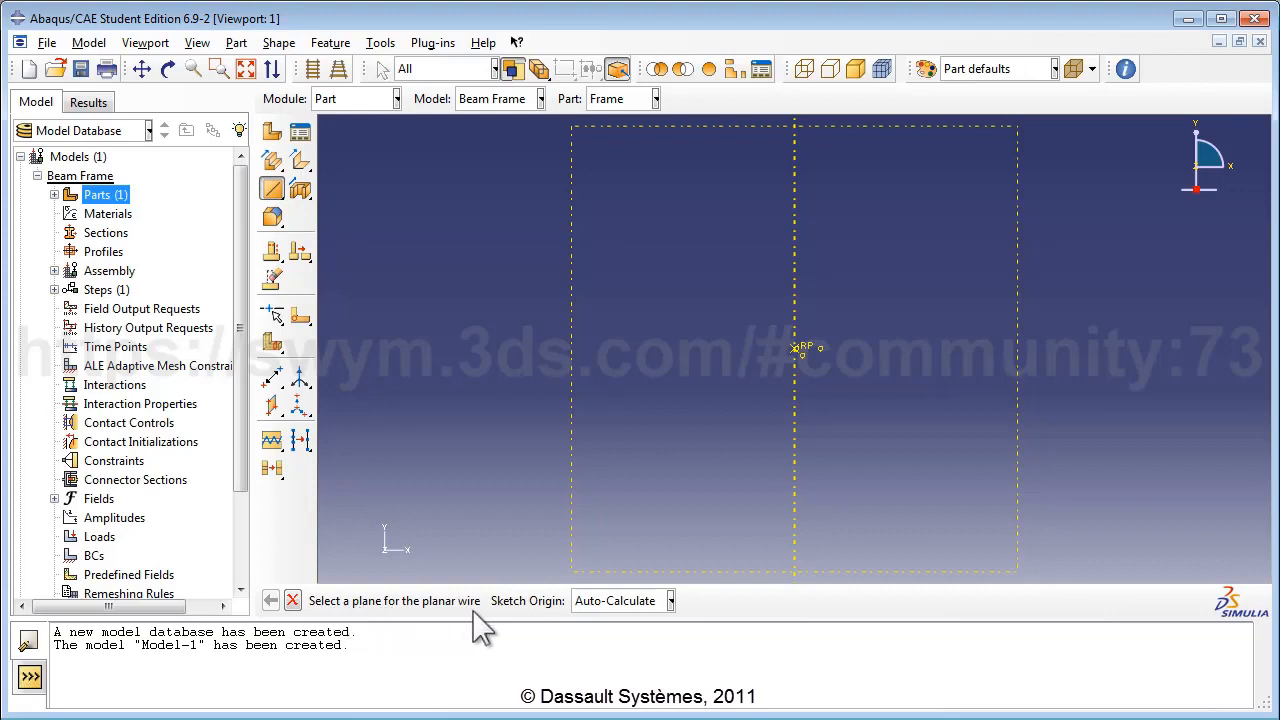
pyautogui.click(572, 358)
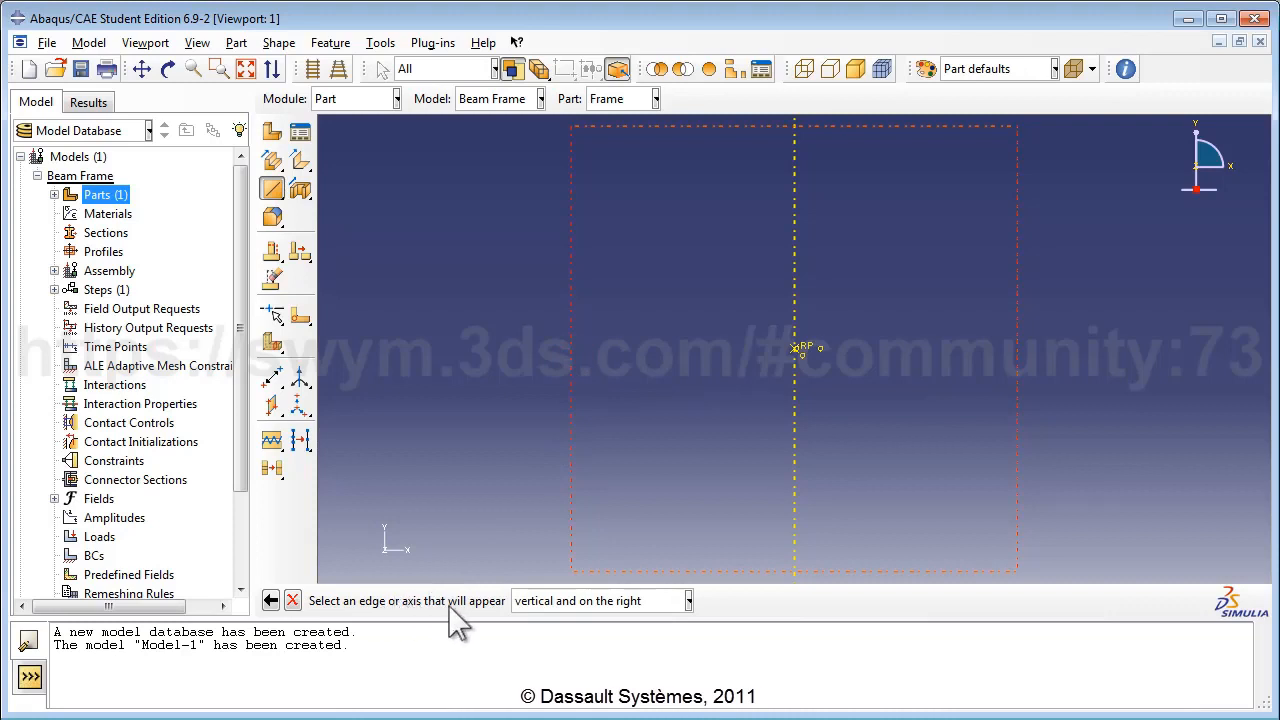
pyautogui.click(687, 601)
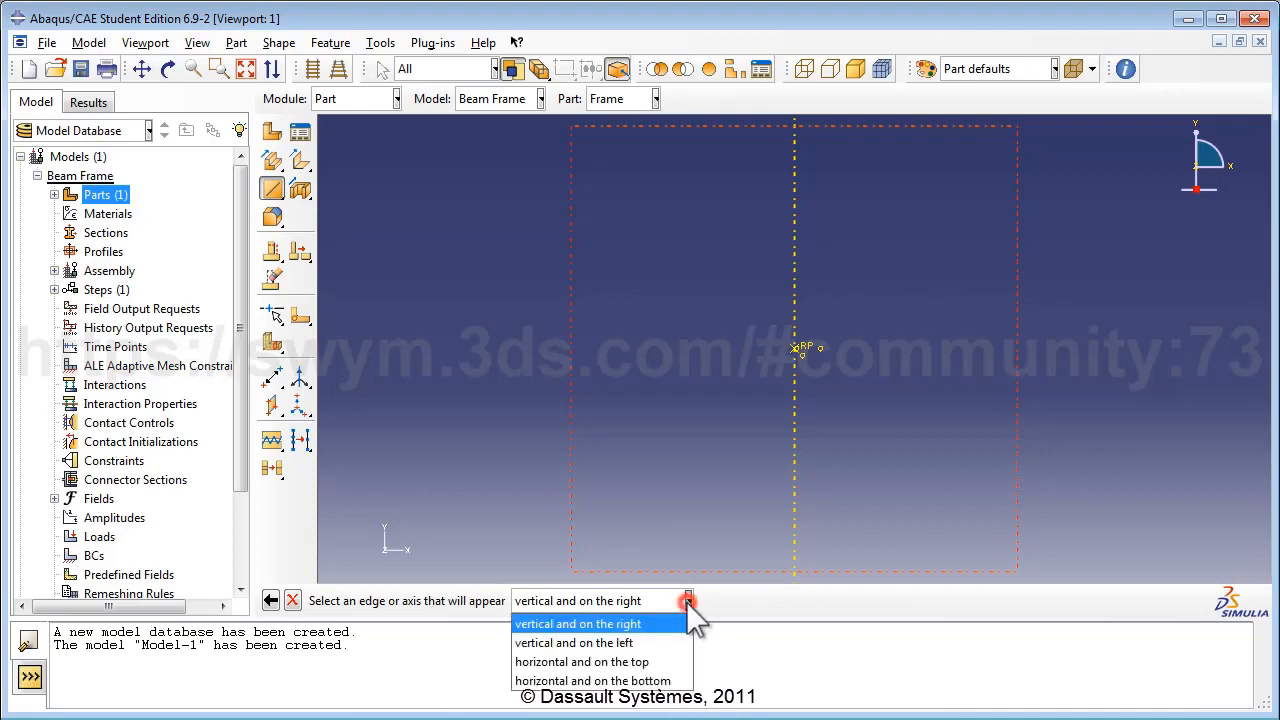
pyautogui.click(640, 645)
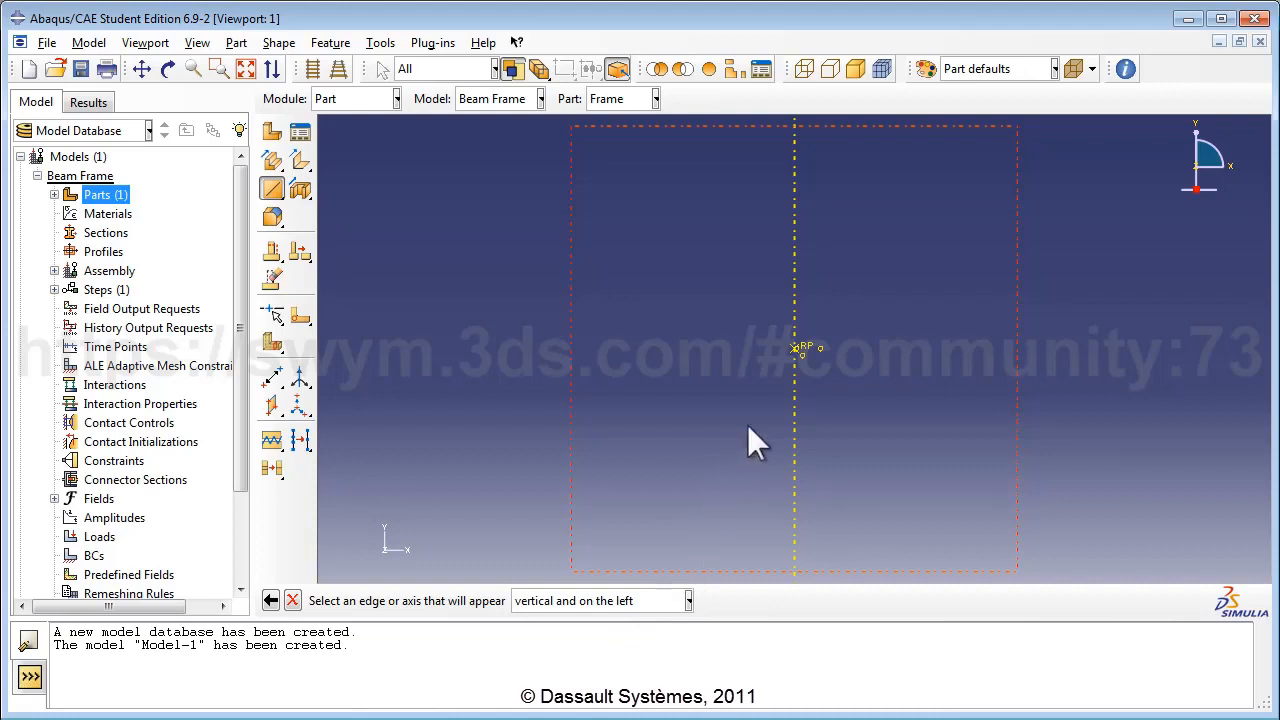
pyautogui.click(793, 389)
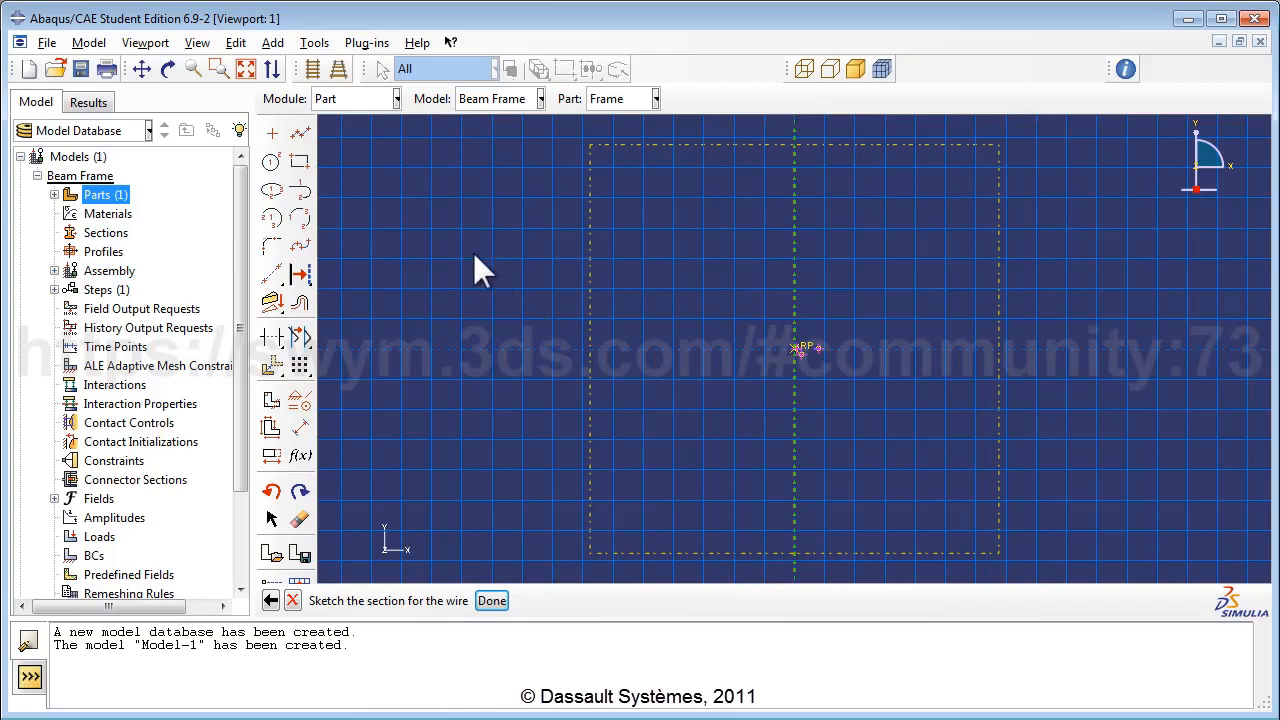
# Draw the closed trapezoid outline with sloped ends and top and bottom chords.
pyautogui.click(300, 134)
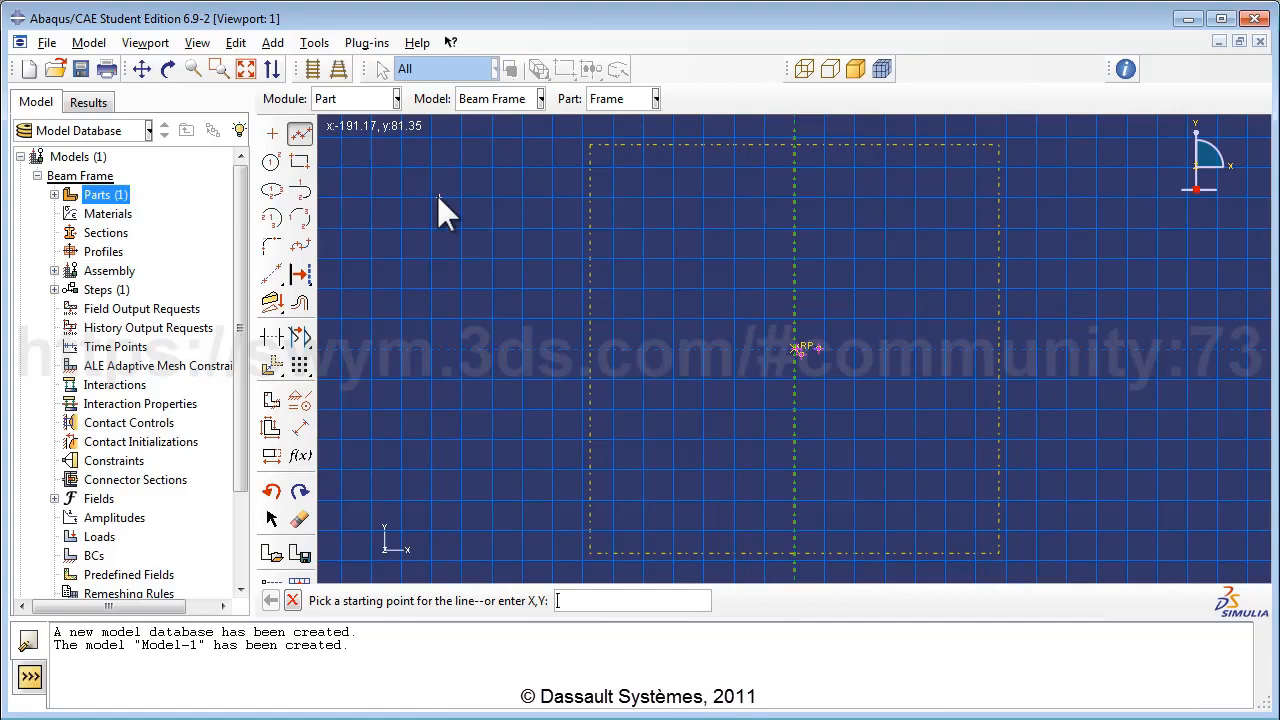
pyautogui.scroll(1, 824, 352)
pyautogui.scroll(-3, 824, 352)
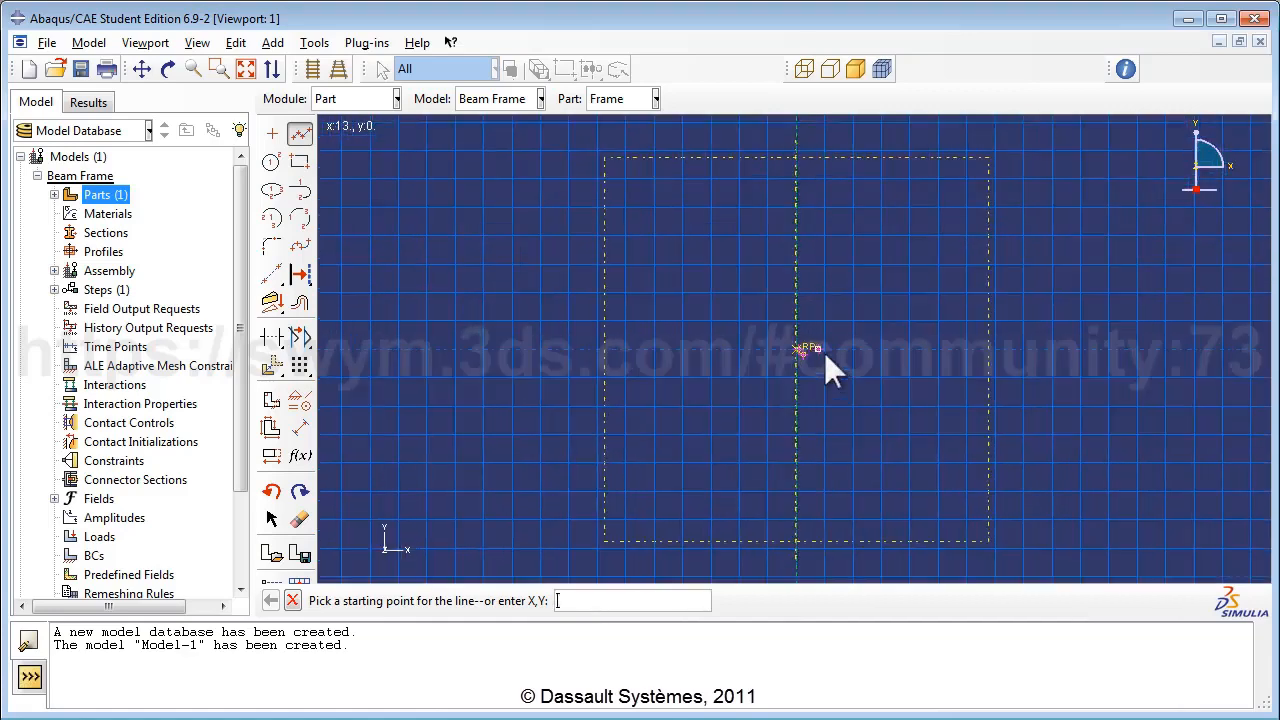
pyautogui.scroll(-5, 806, 352)
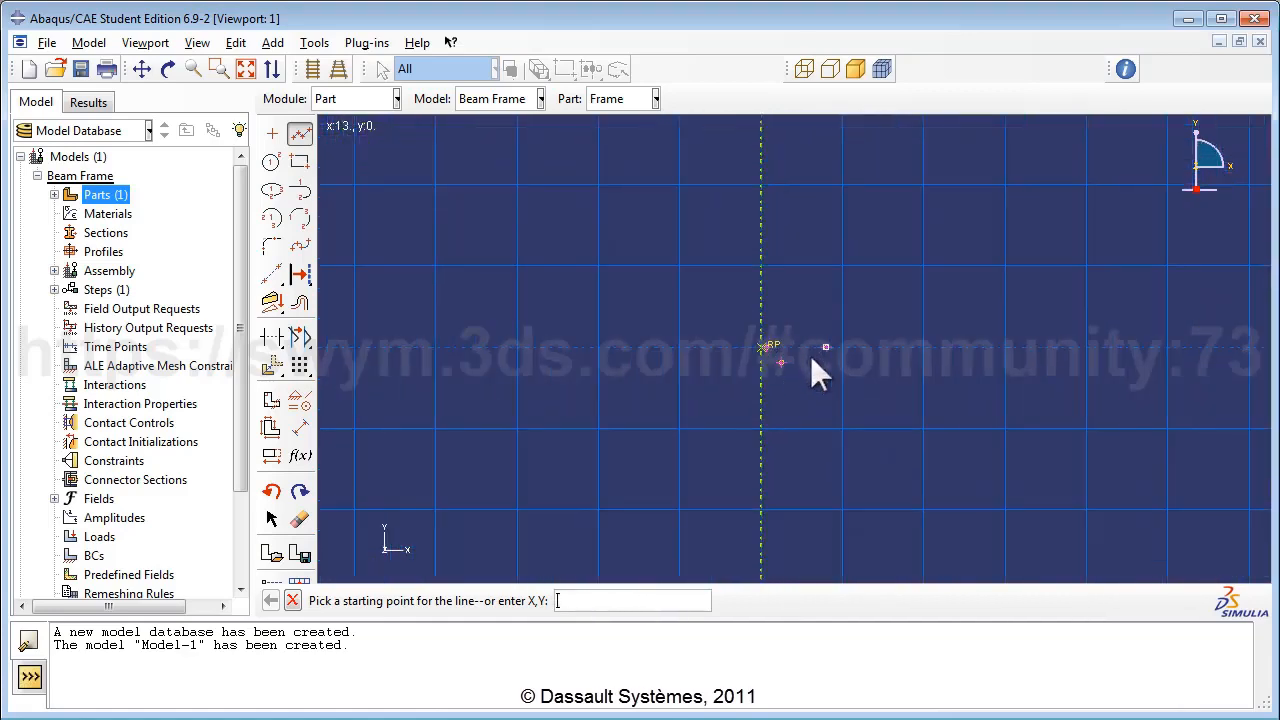
pyautogui.scroll(-4, 808, 361)
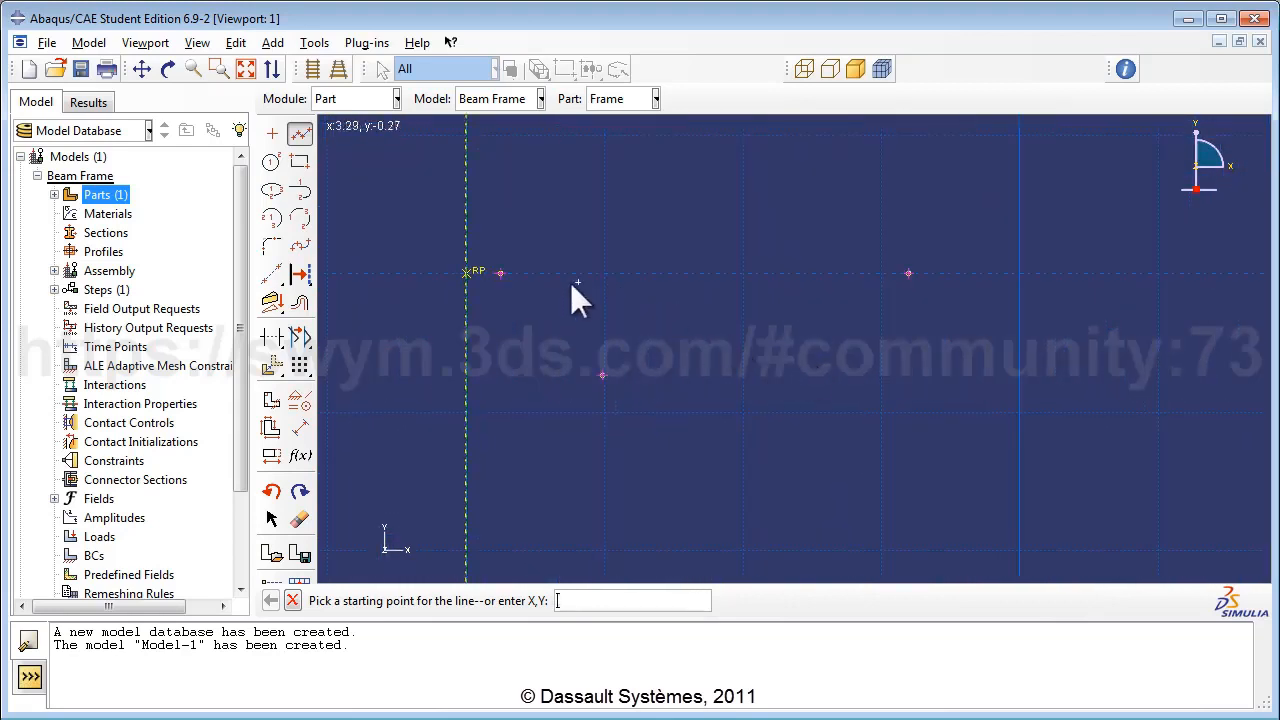
pyautogui.click(500, 273)
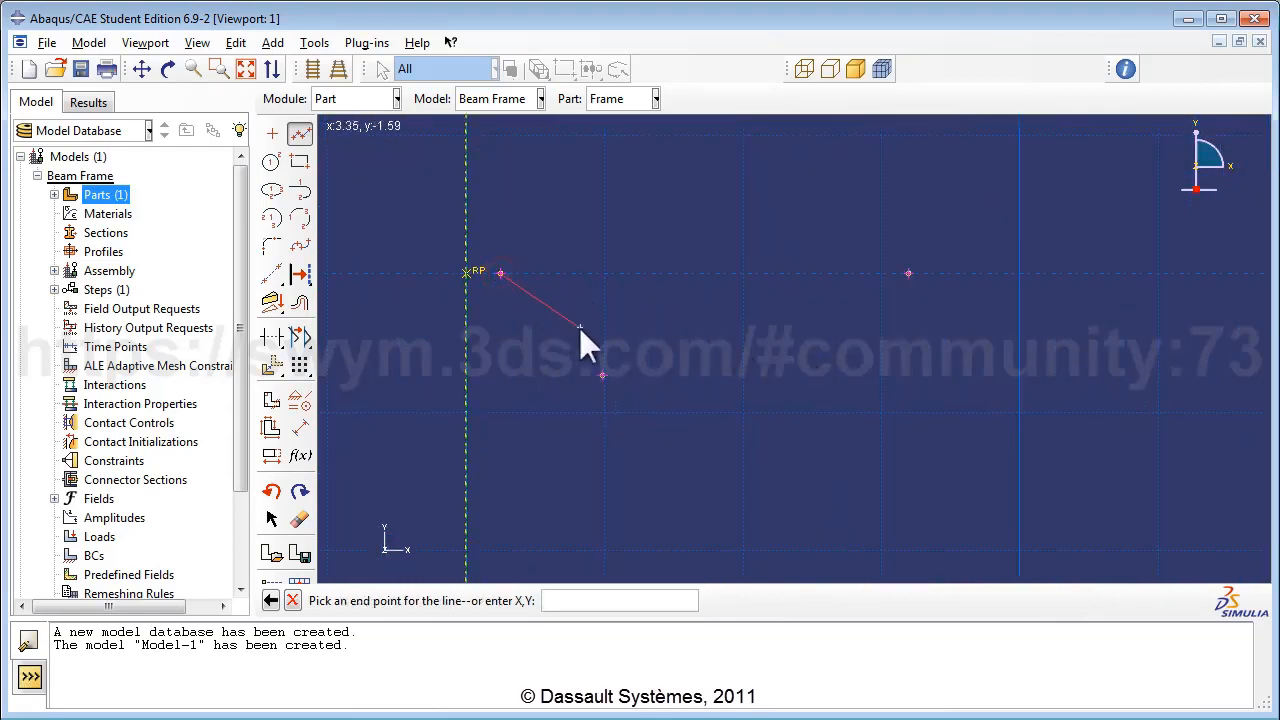
pyautogui.click(601, 375)
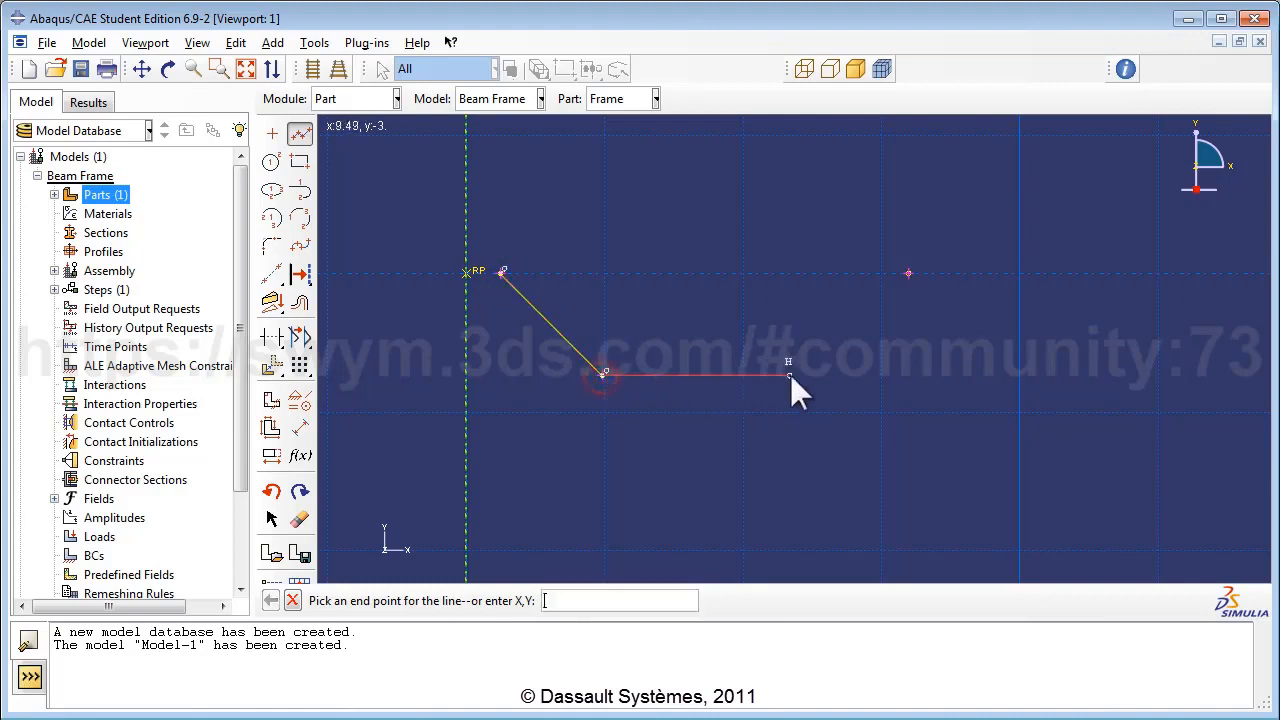
pyautogui.click(819, 374)
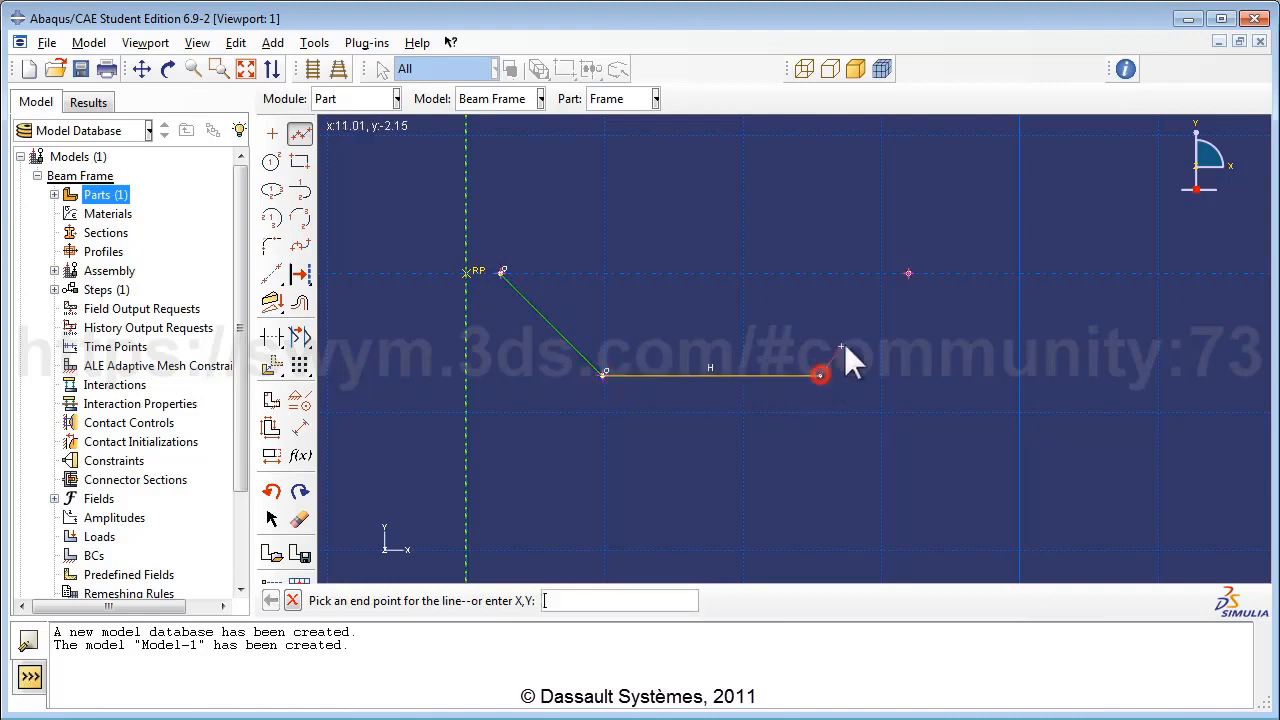
pyautogui.click(908, 273)
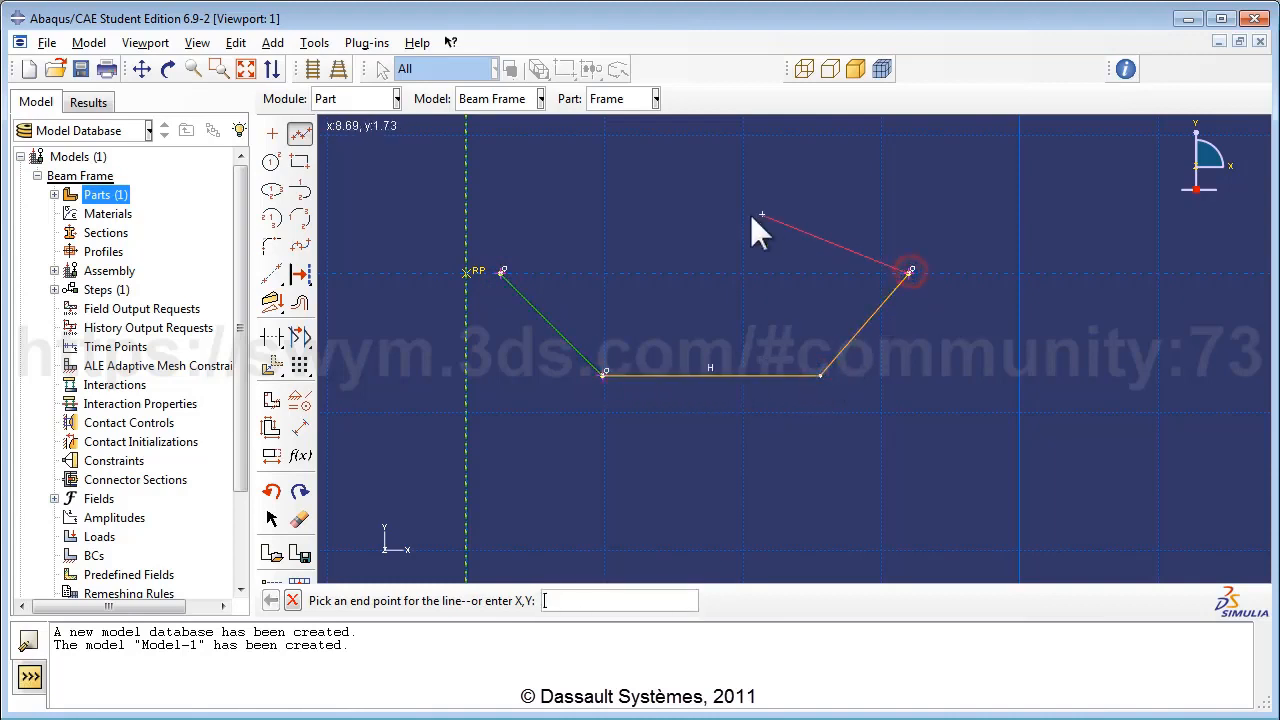
pyautogui.click(501, 273)
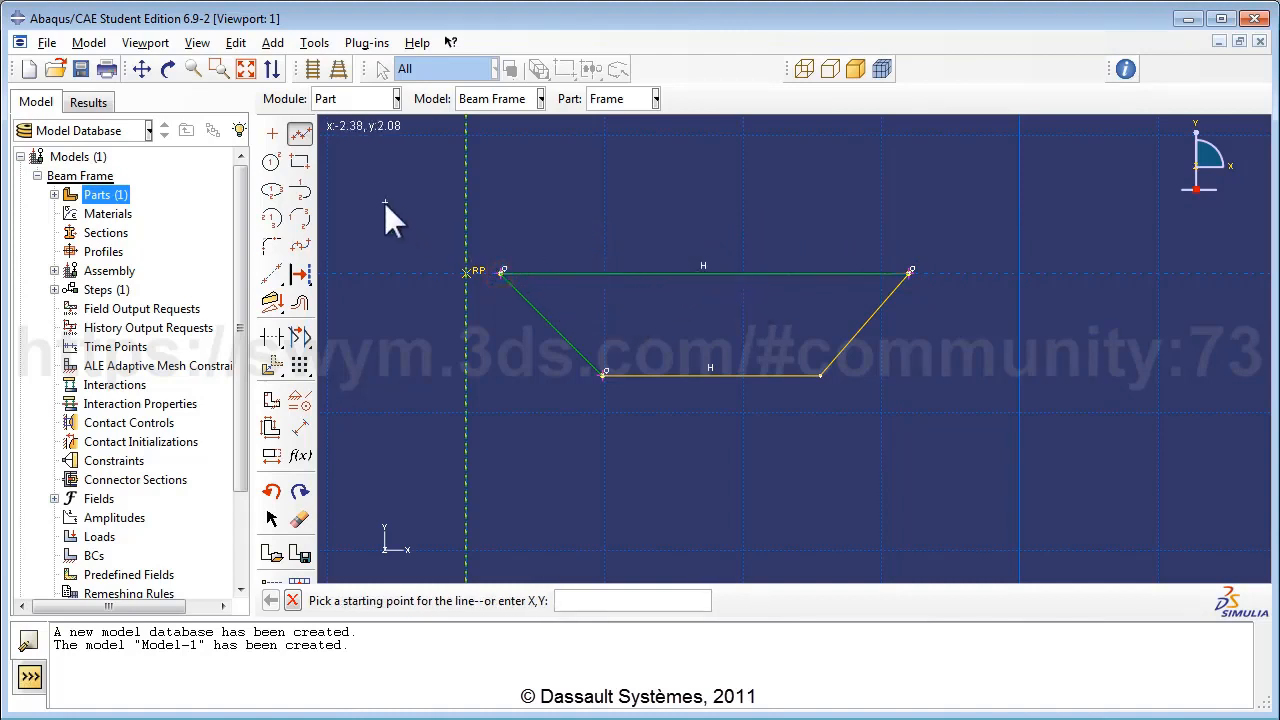
# Add two vertical struts joining the bottom chord to the top chord.
pyautogui.click(649, 374)
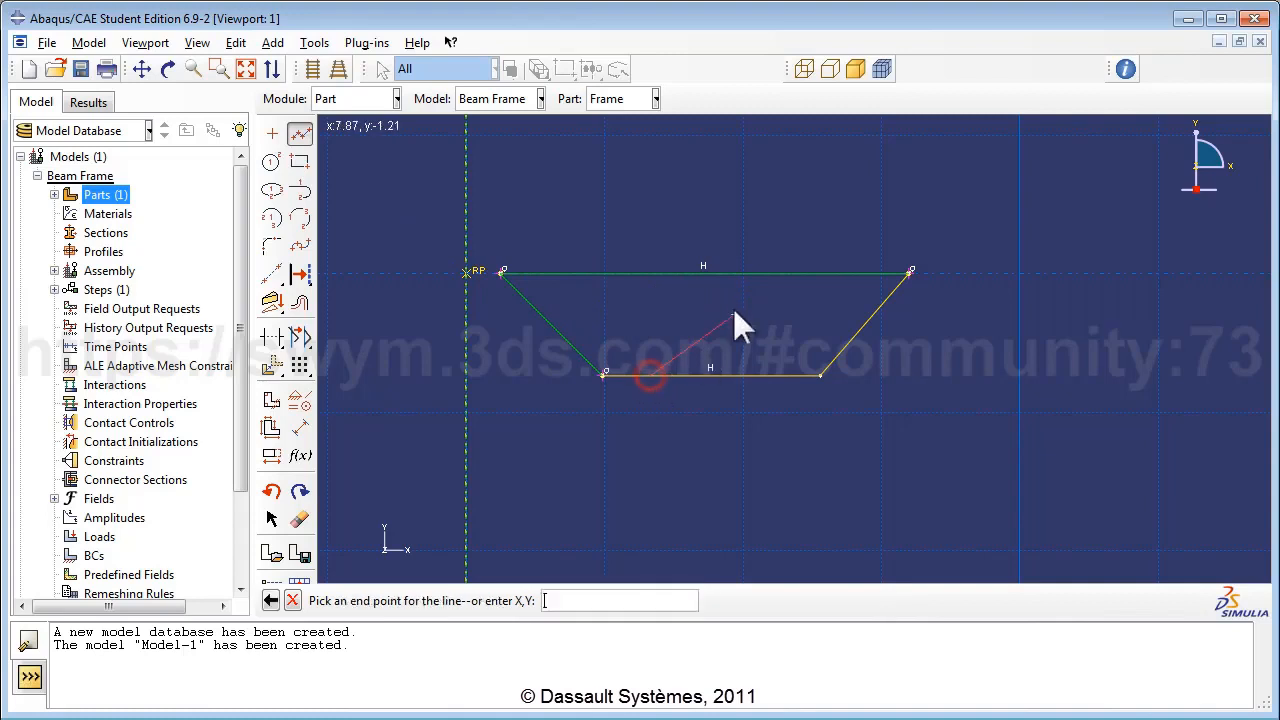
pyautogui.click(650, 273)
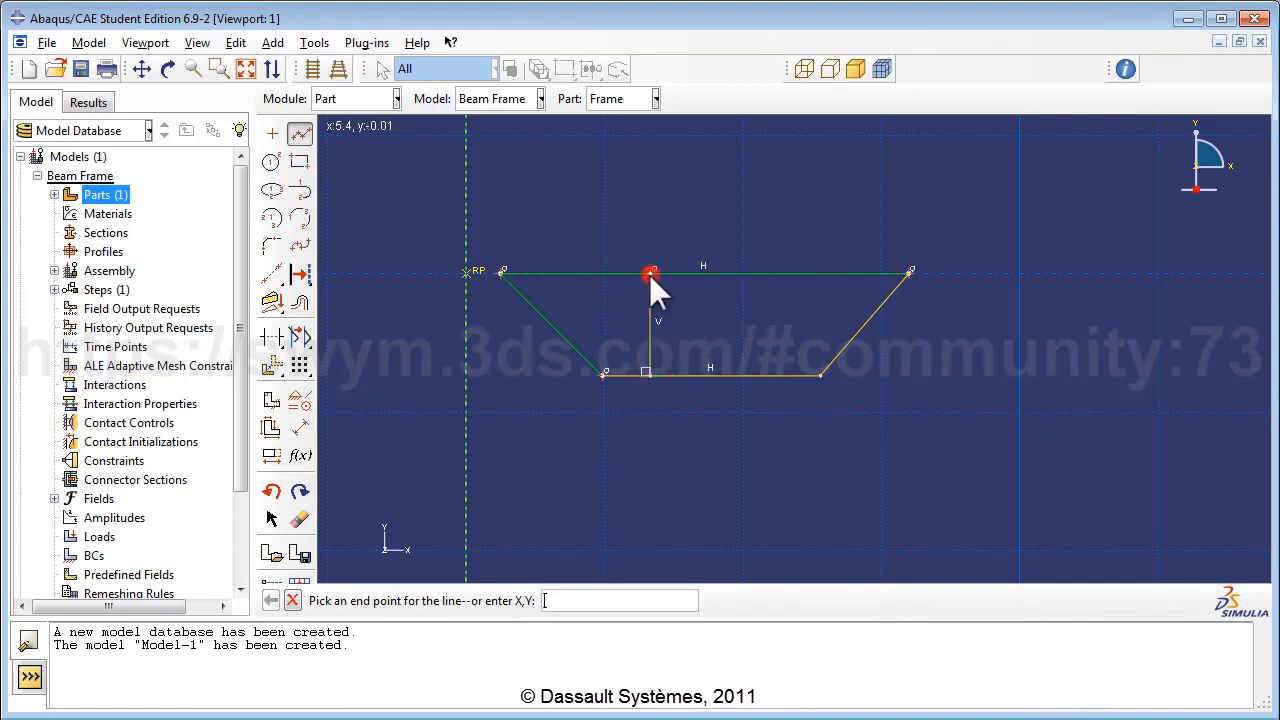
pyautogui.rightClick(722, 323)
pyautogui.click(762, 351)
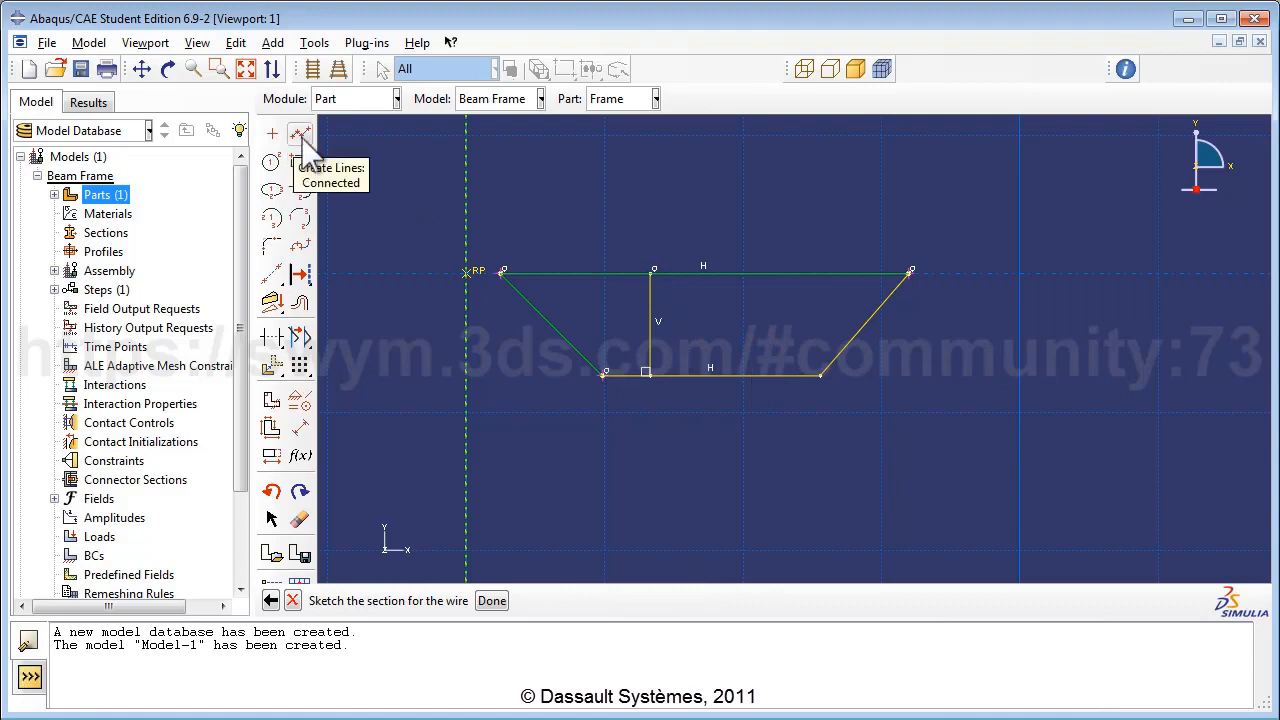
pyautogui.click(301, 135)
pyautogui.click(734, 373)
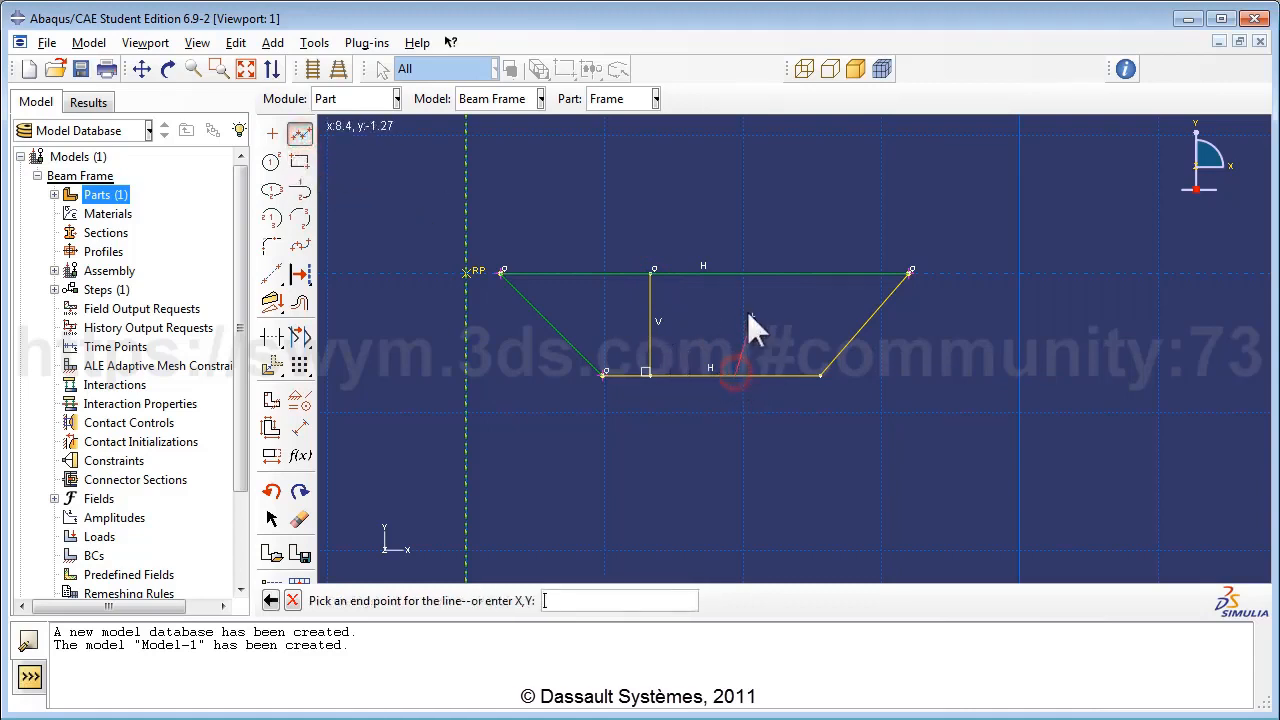
pyautogui.click(735, 273)
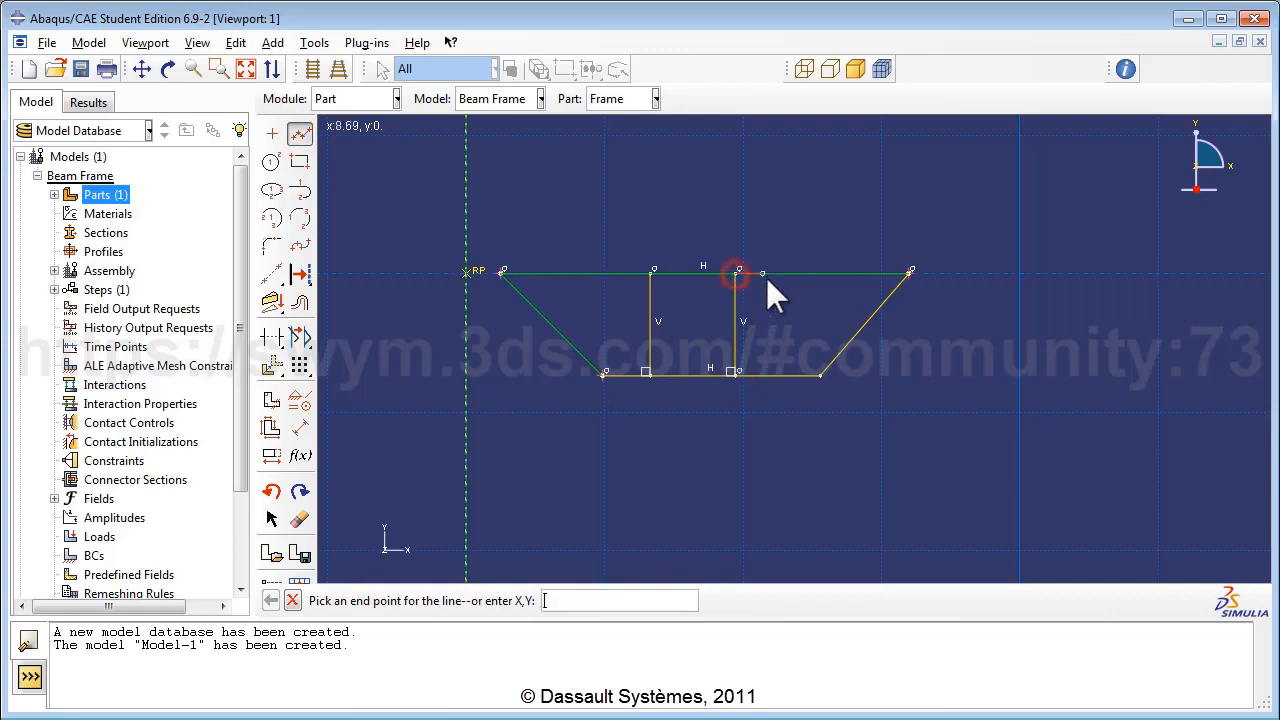
pyautogui.rightClick(824, 228)
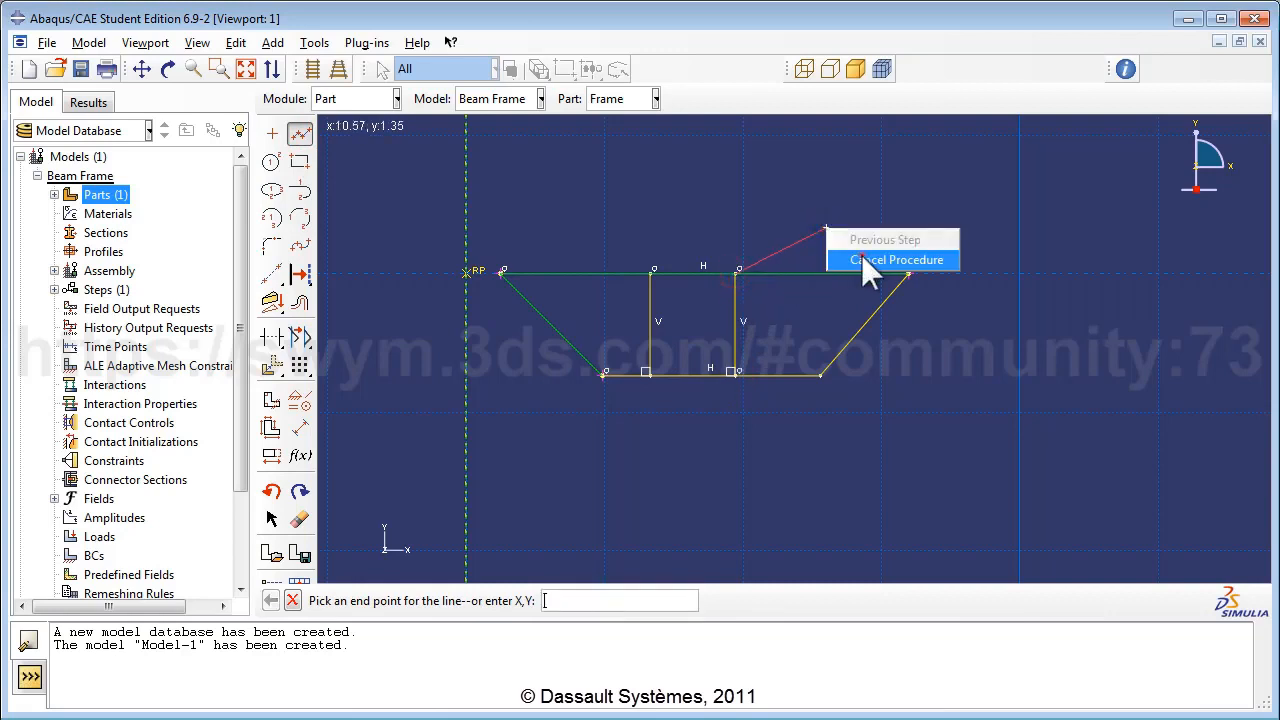
pyautogui.click(862, 259)
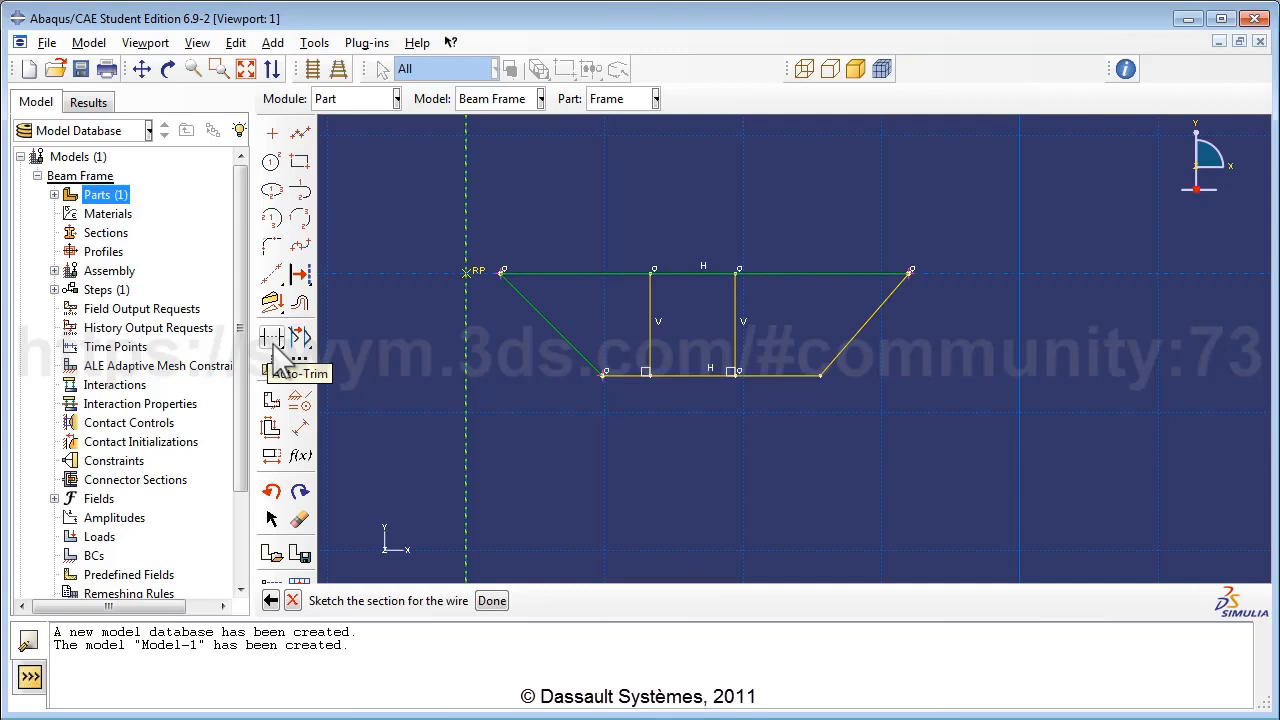
pyautogui.moveTo(275, 343); pyautogui.dragTo(354, 345)
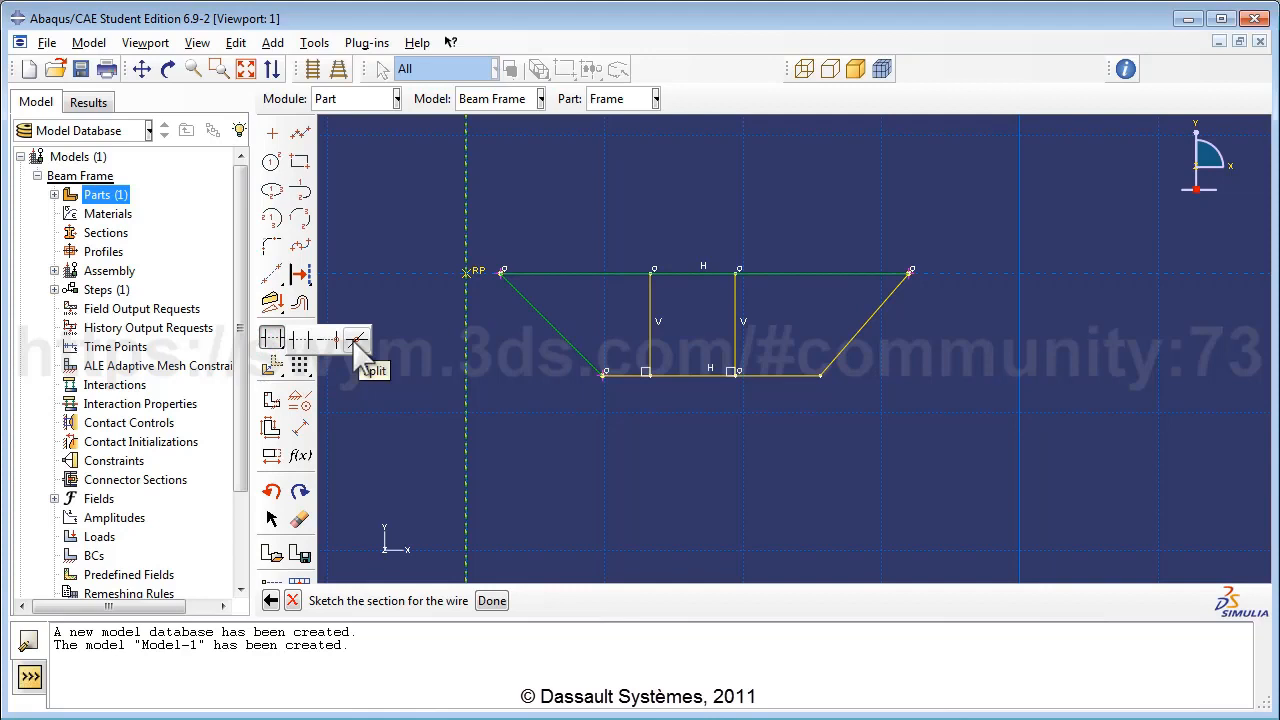
# Split the top and bottom chords at both vertical struts.
pyautogui.click(355, 341)
pyautogui.click(578, 274)
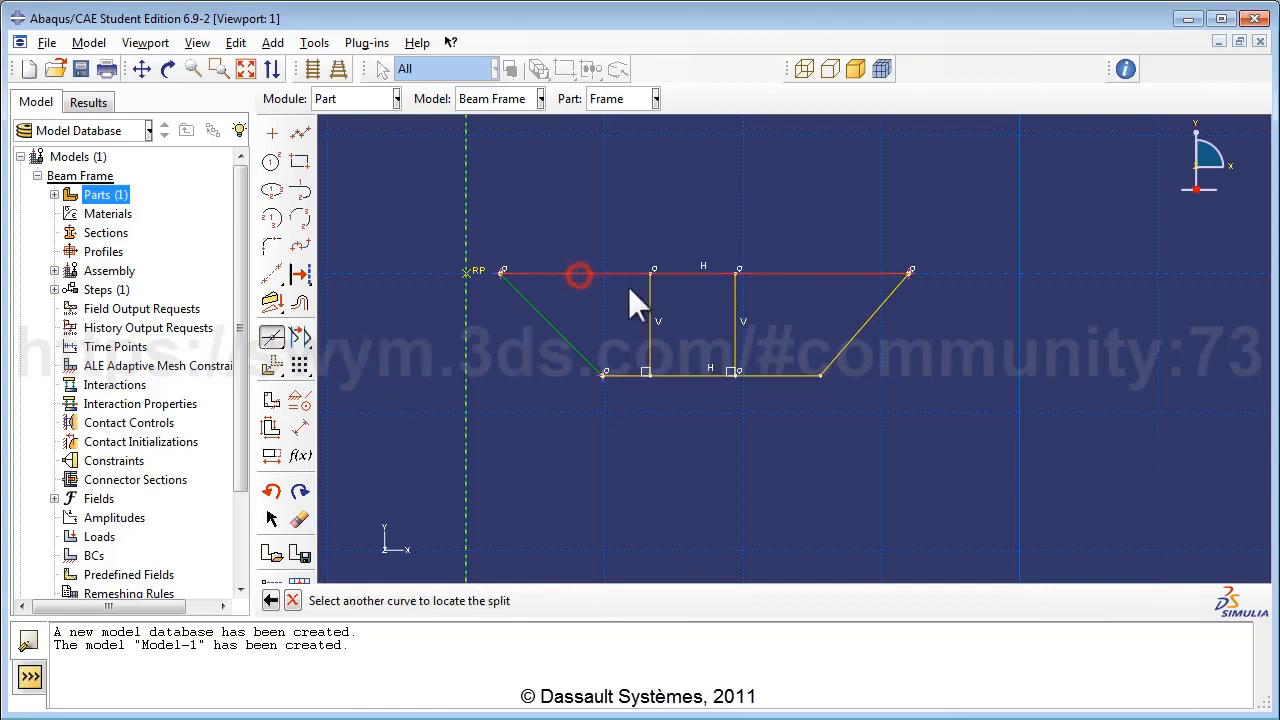
pyautogui.click(649, 295)
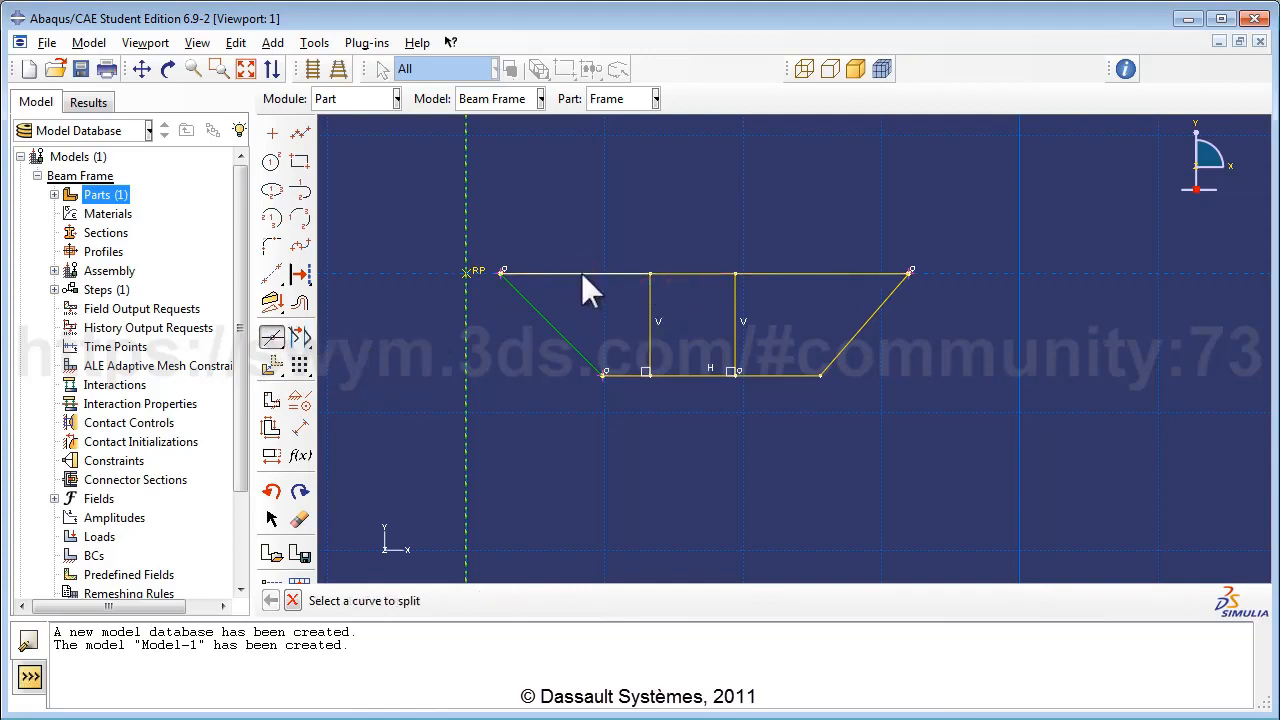
pyautogui.click(691, 271)
pyautogui.click(731, 290)
pyautogui.click(625, 375)
pyautogui.click(650, 335)
pyautogui.click(687, 375)
pyautogui.click(734, 340)
# Dimension the horizontal span from the top-right to bottom-right corner as 3.0.
pyautogui.click(299, 428)
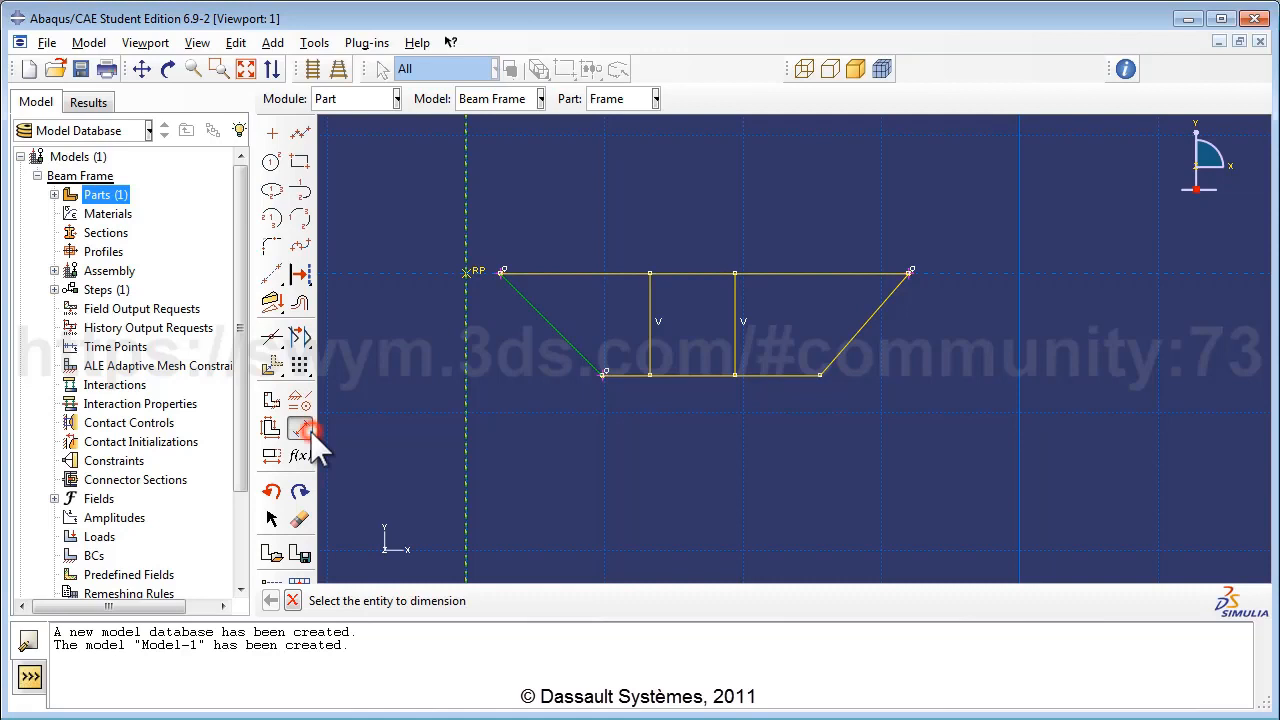
pyautogui.click(909, 272)
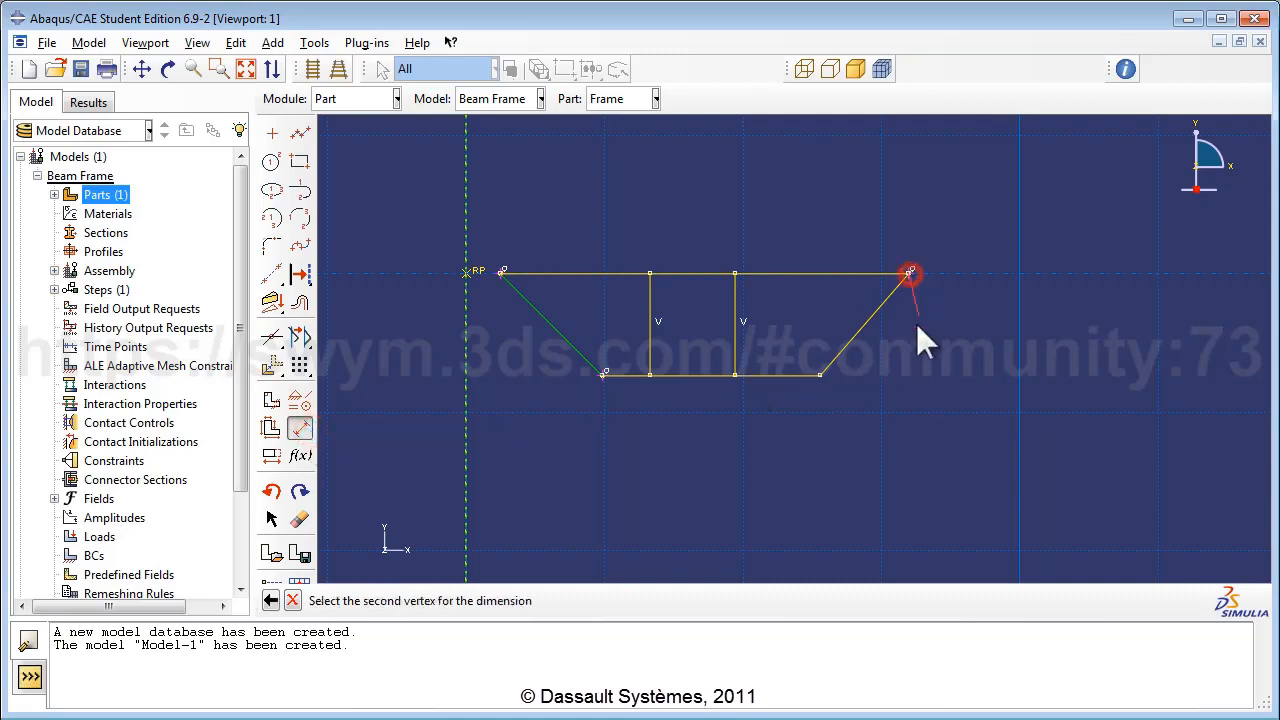
pyautogui.click(821, 375)
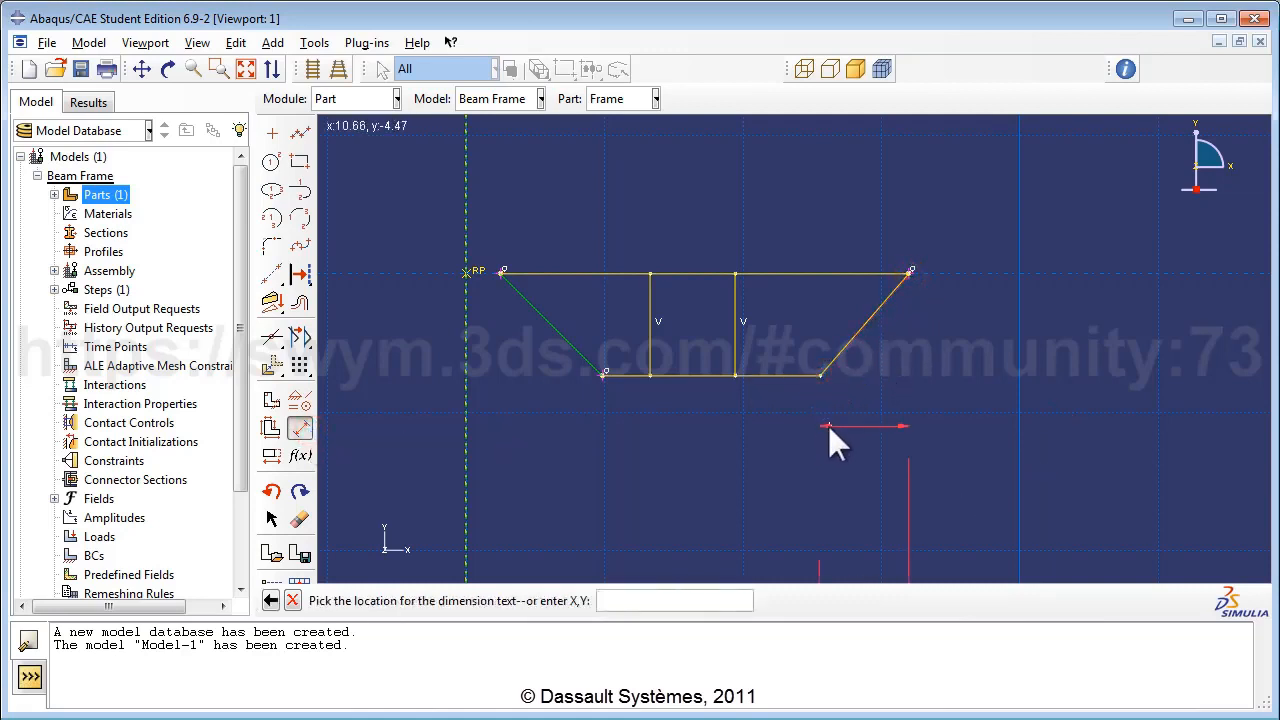
pyautogui.click(828, 426)
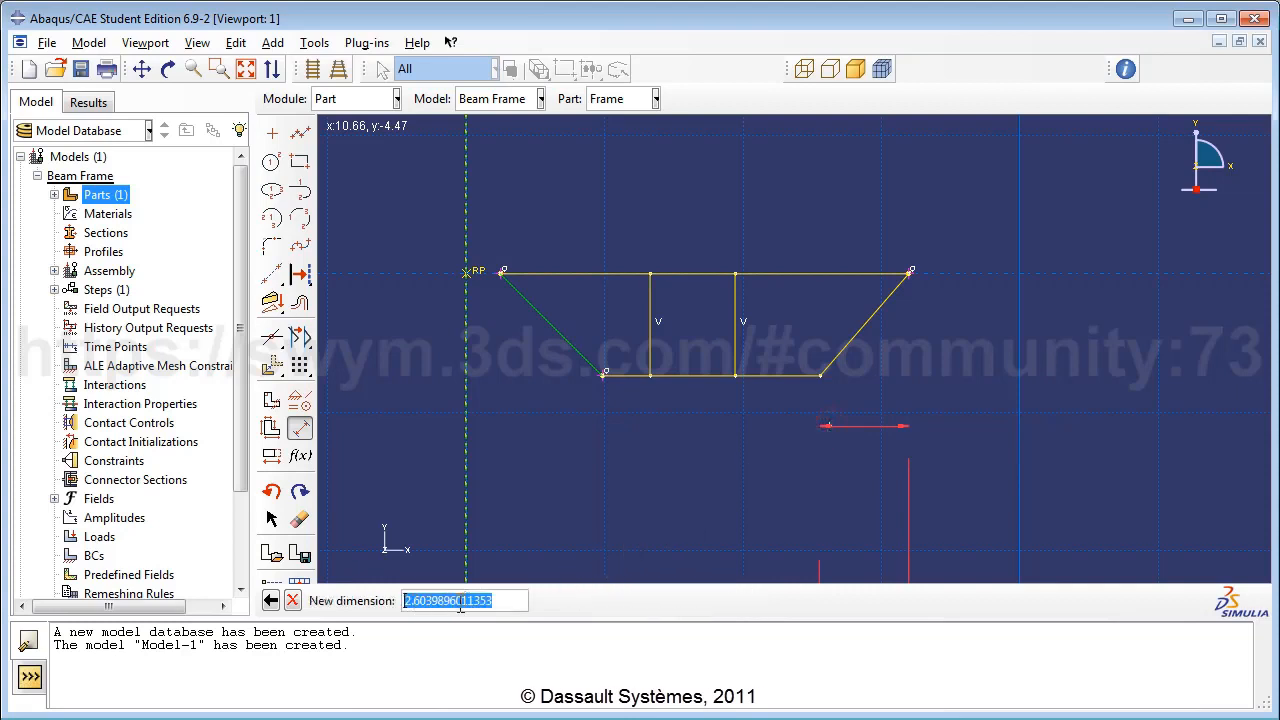
pyautogui.write('3.0')
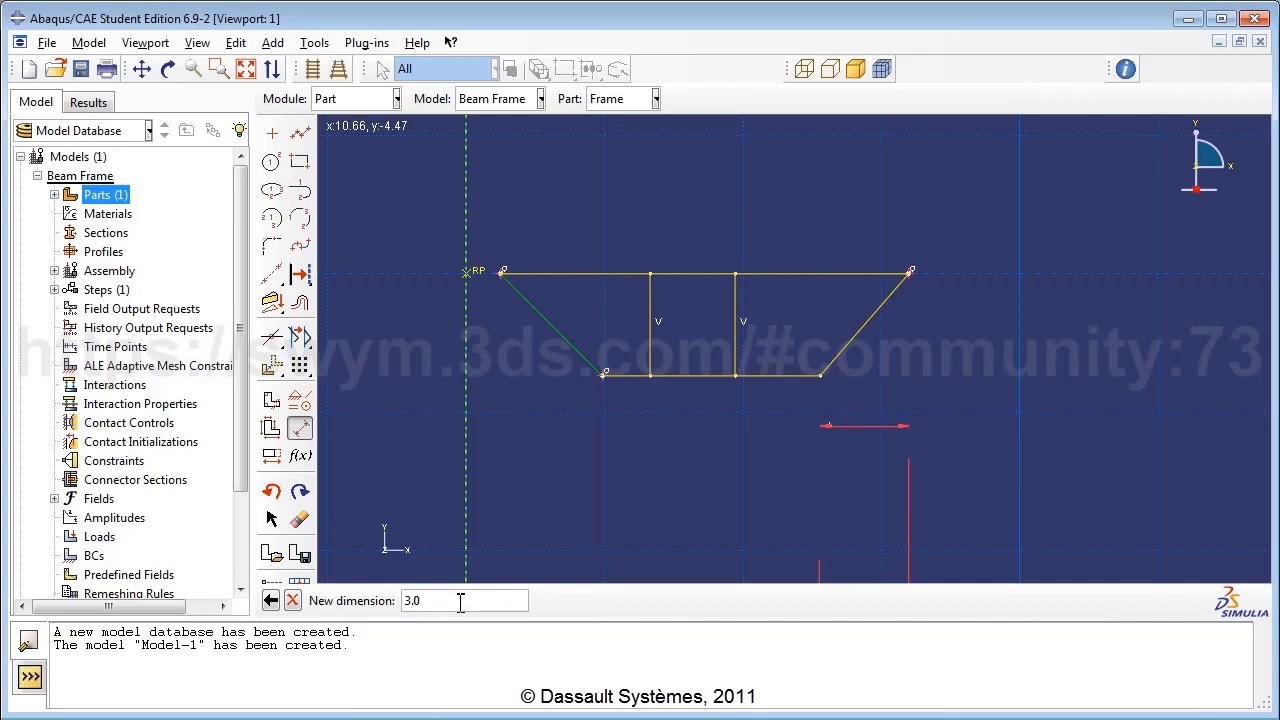
pyautogui.press('Return')
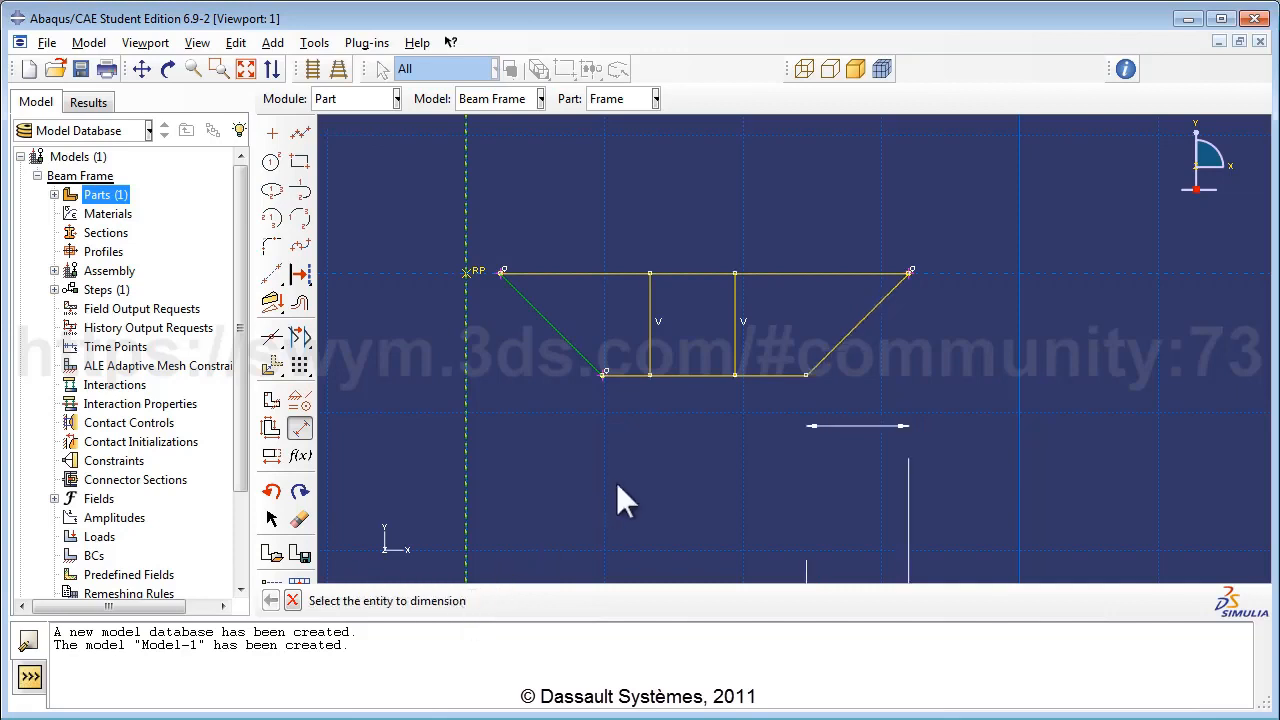
# Dimension the middle bottom segment between the struts as 2.0.
pyautogui.scroll(-3, 848, 373)
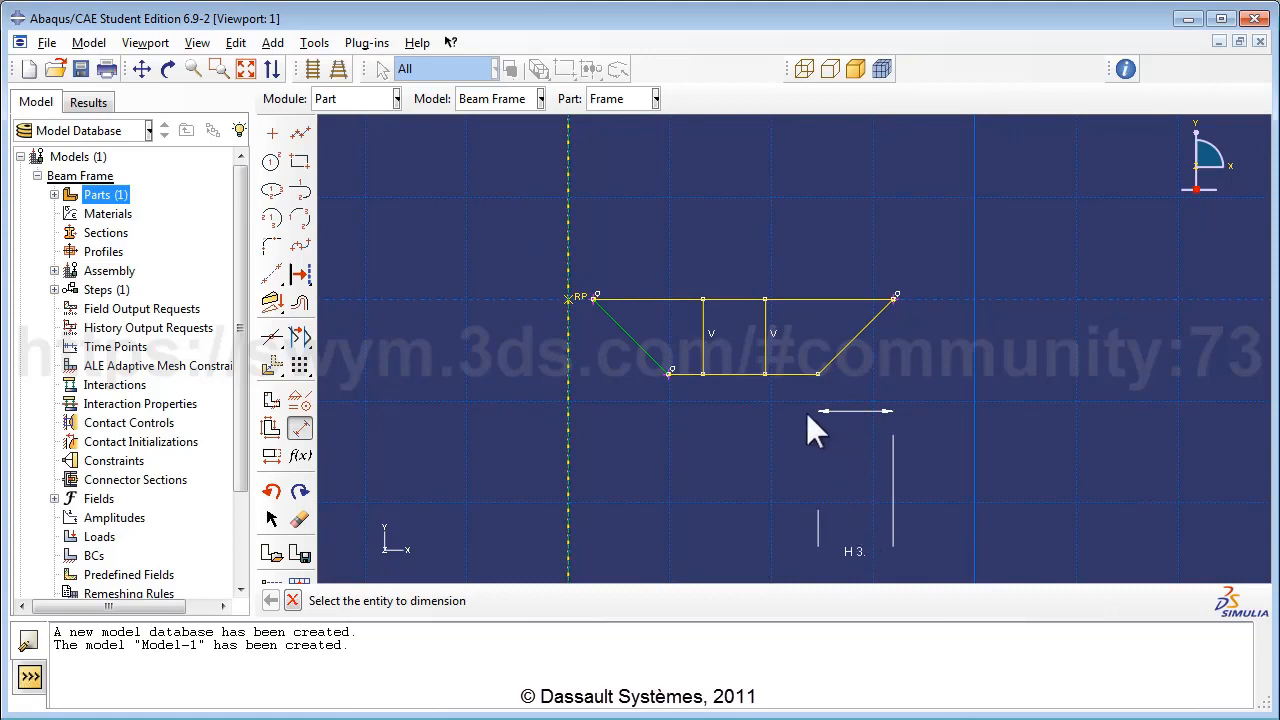
pyautogui.scroll(1, 808, 412)
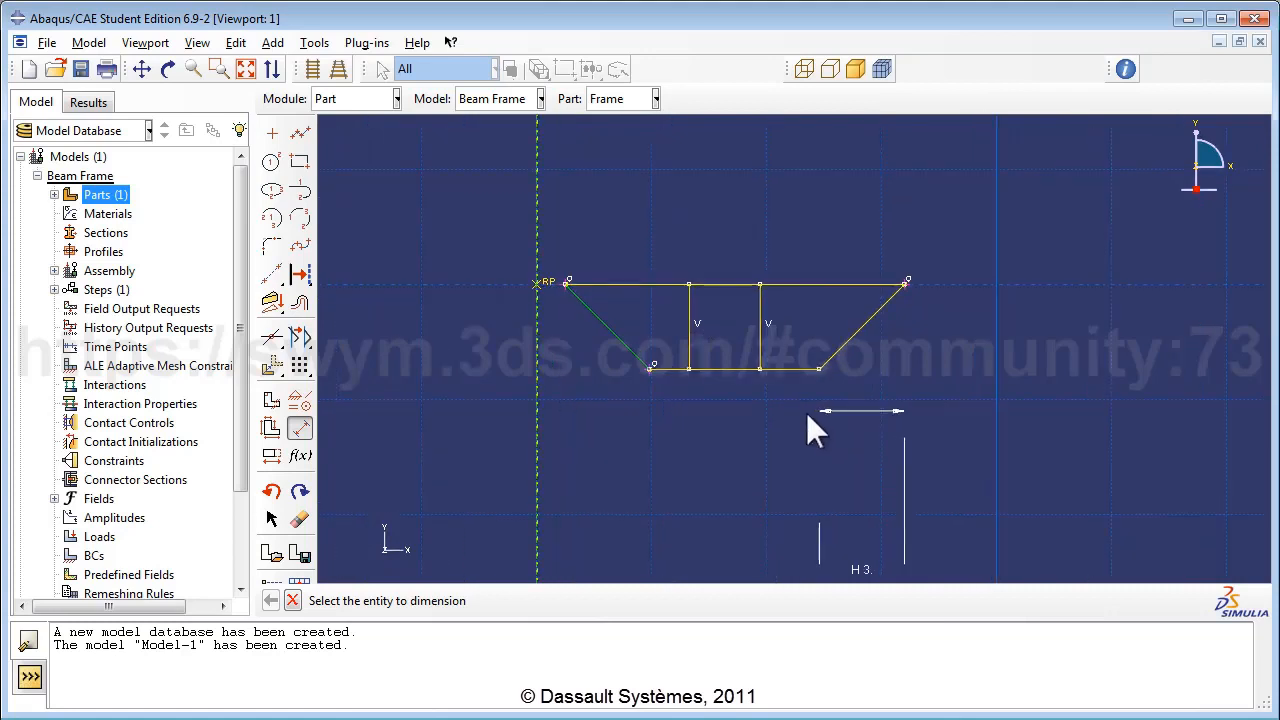
pyautogui.click(719, 369)
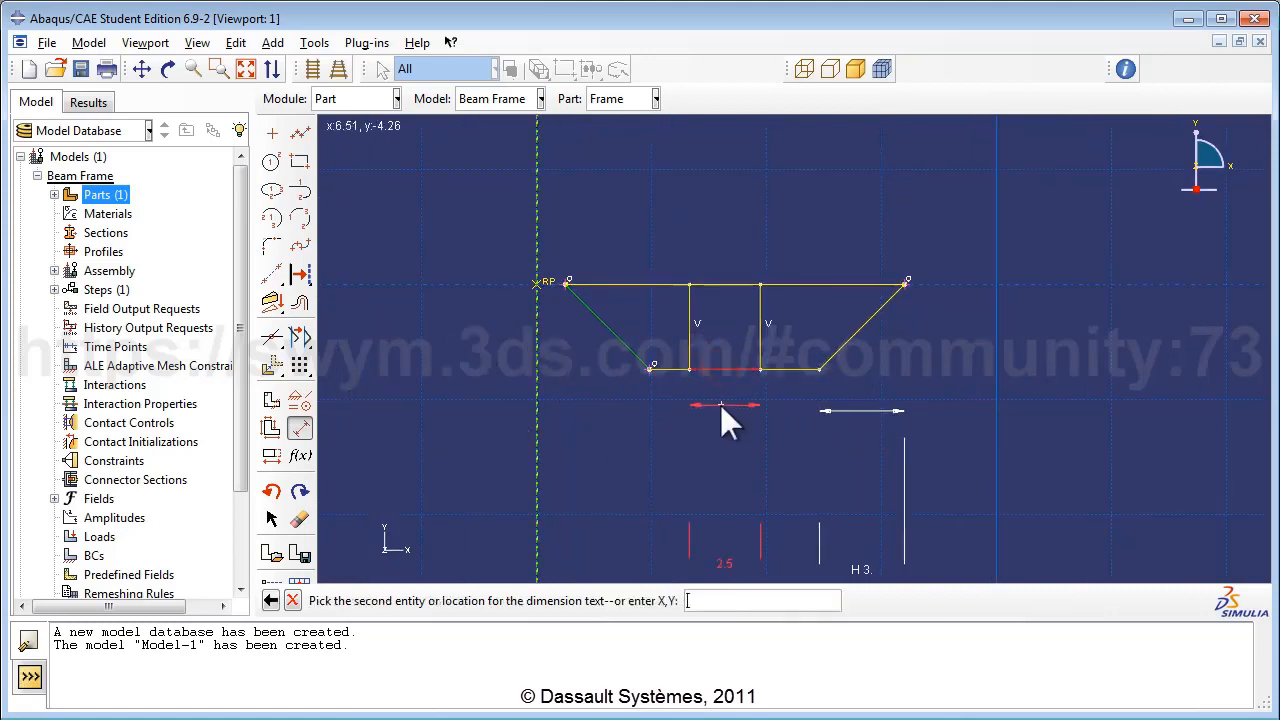
pyautogui.click(720, 405)
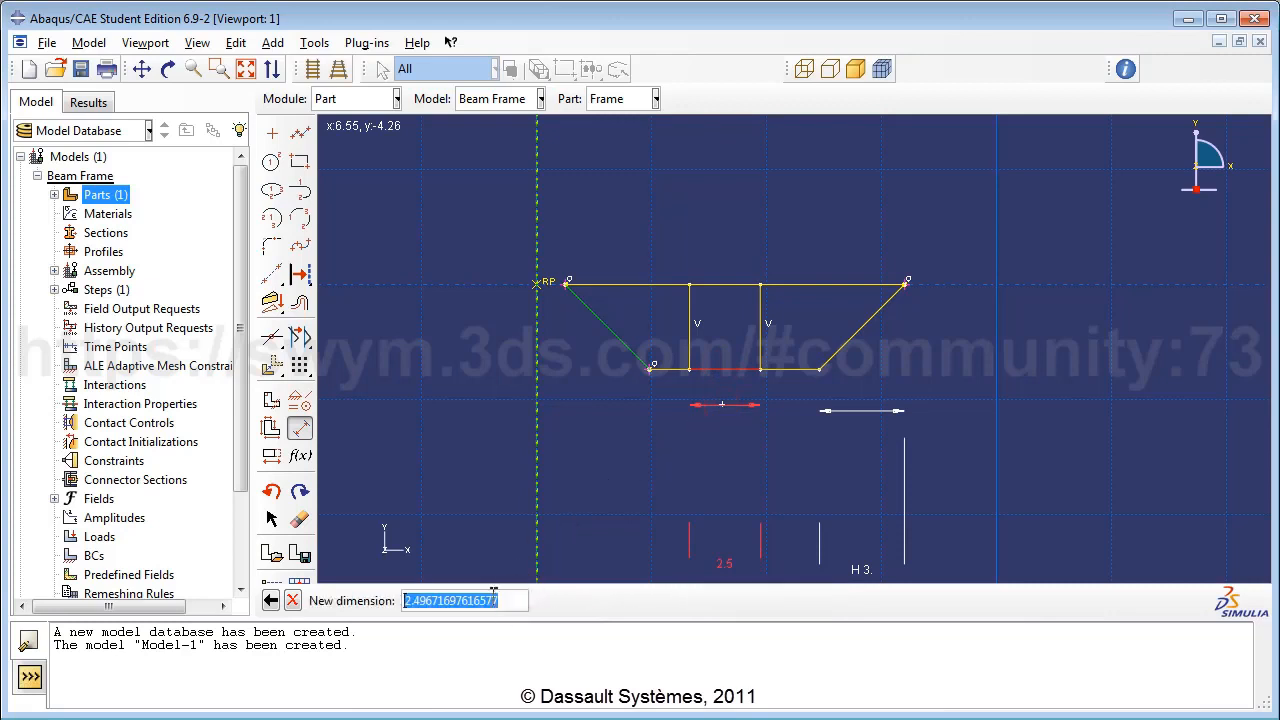
pyautogui.write('2')
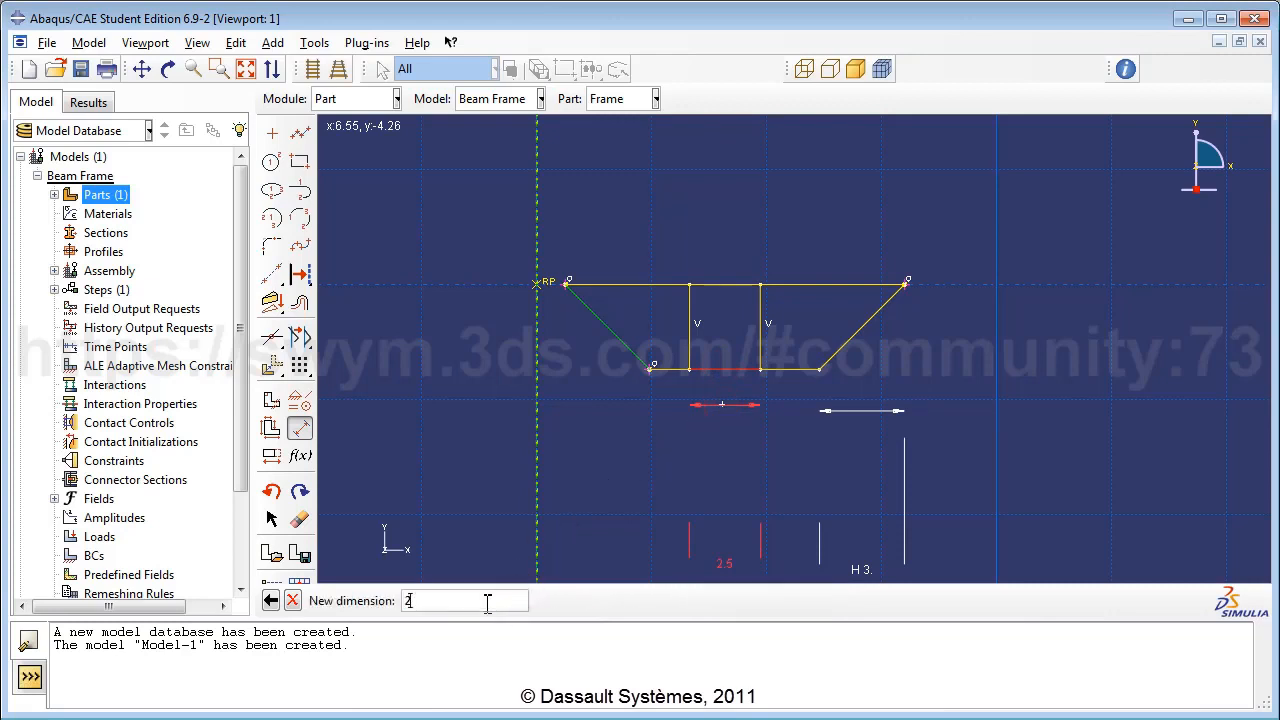
pyautogui.write('.0')
pyautogui.press('Return')
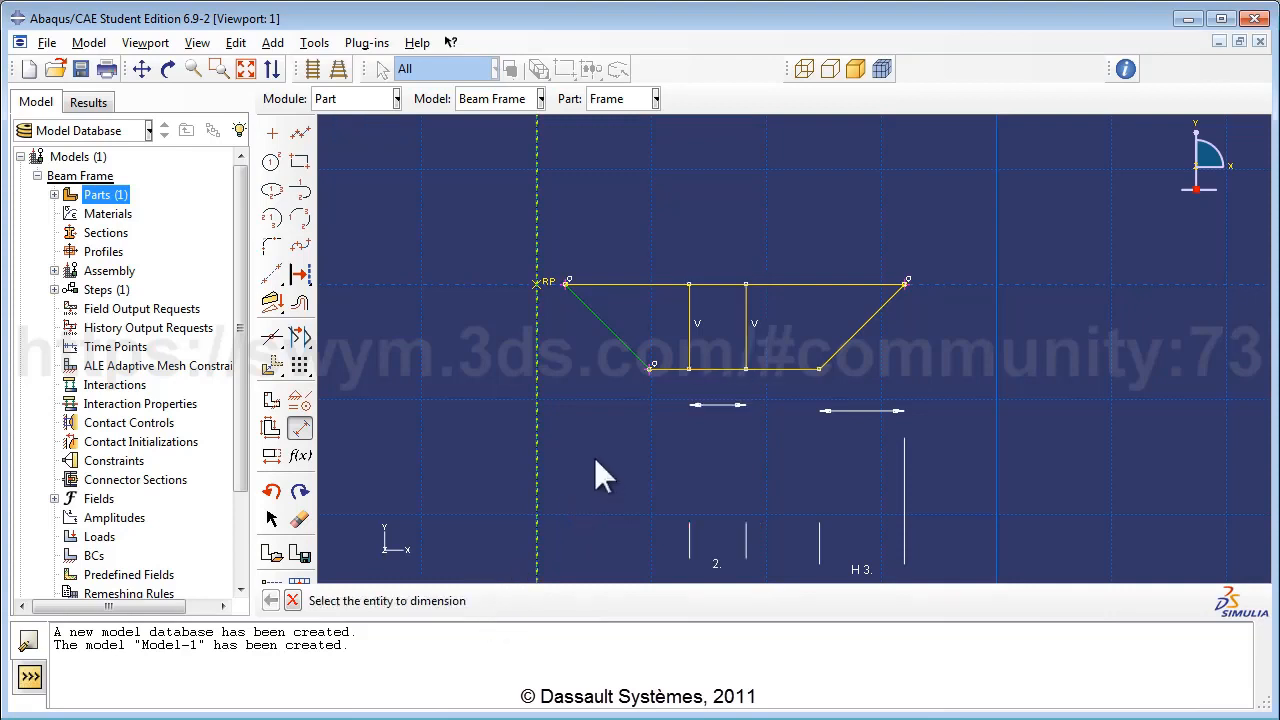
# Constrain the two outer bottom segments to equal length.
pyautogui.click(299, 428)
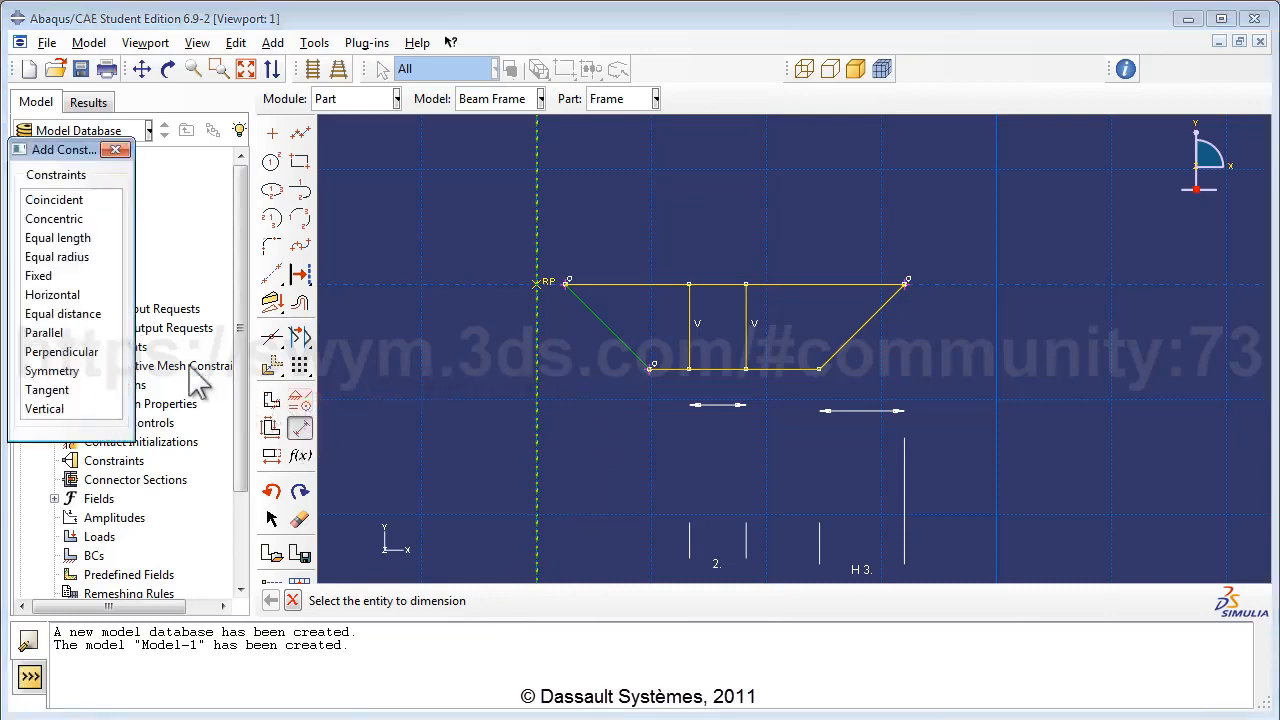
pyautogui.click(60, 238)
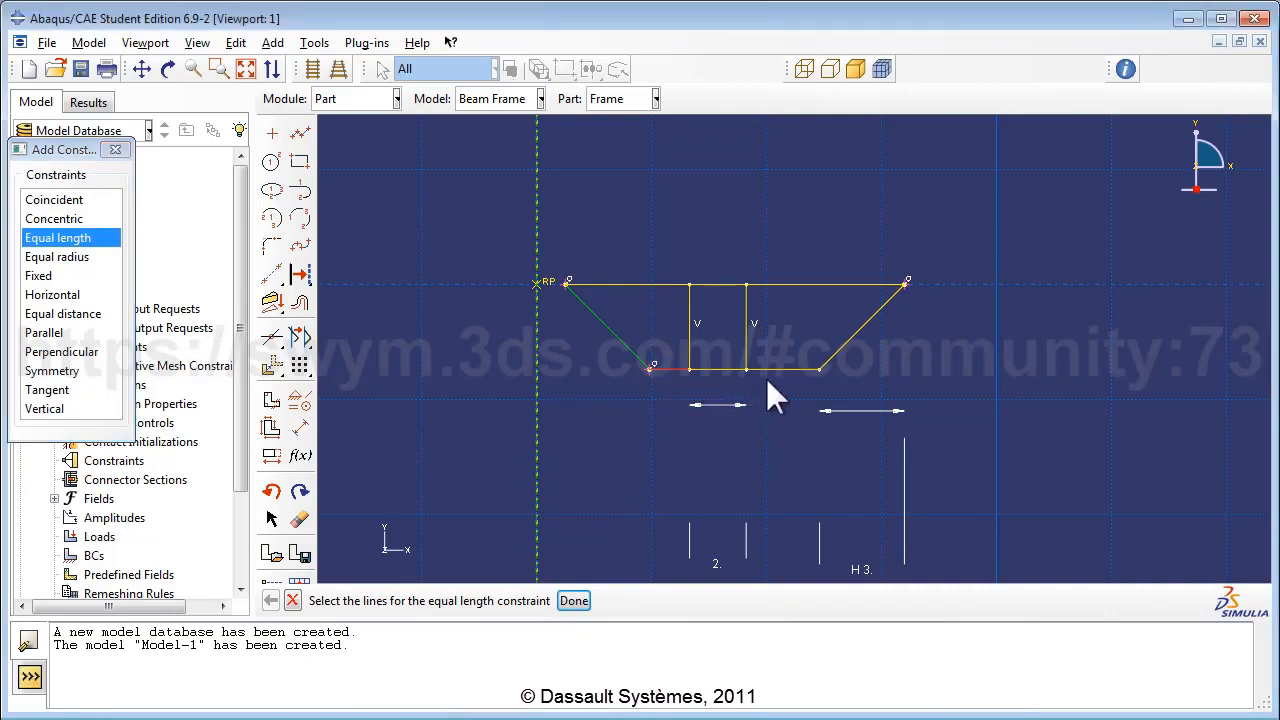
pyautogui.click(573, 601)
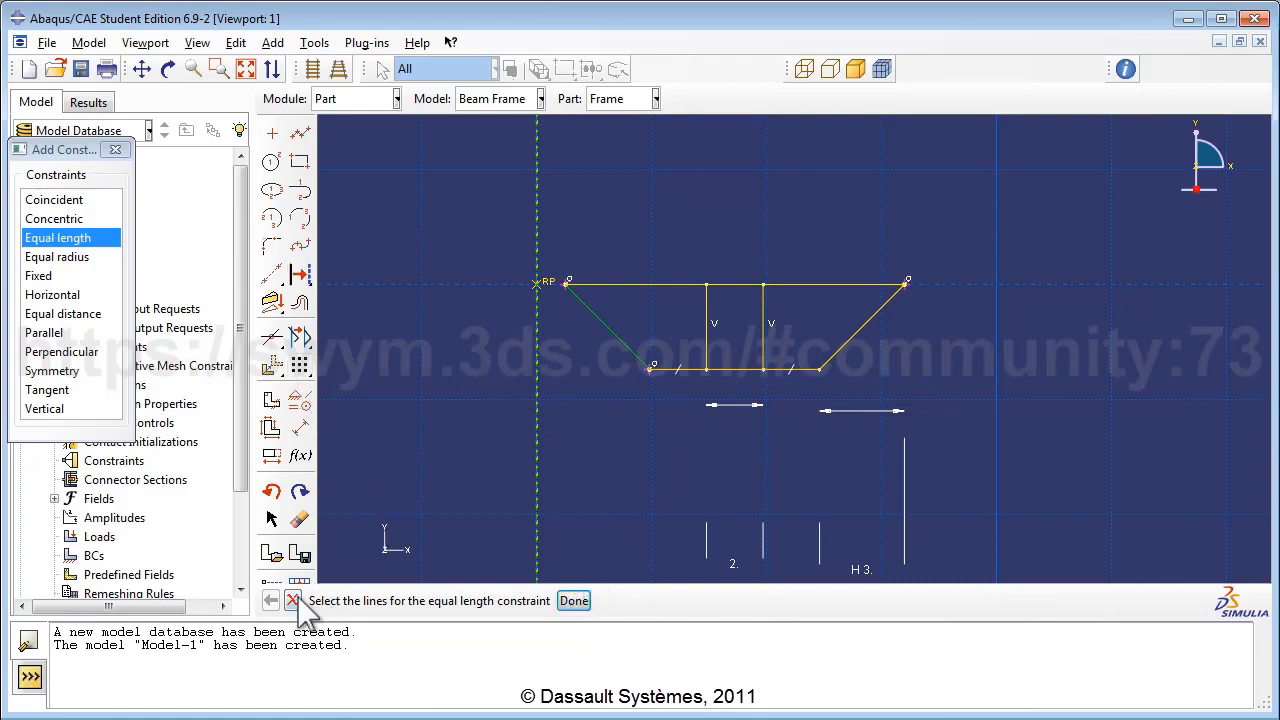
pyautogui.click(115, 150)
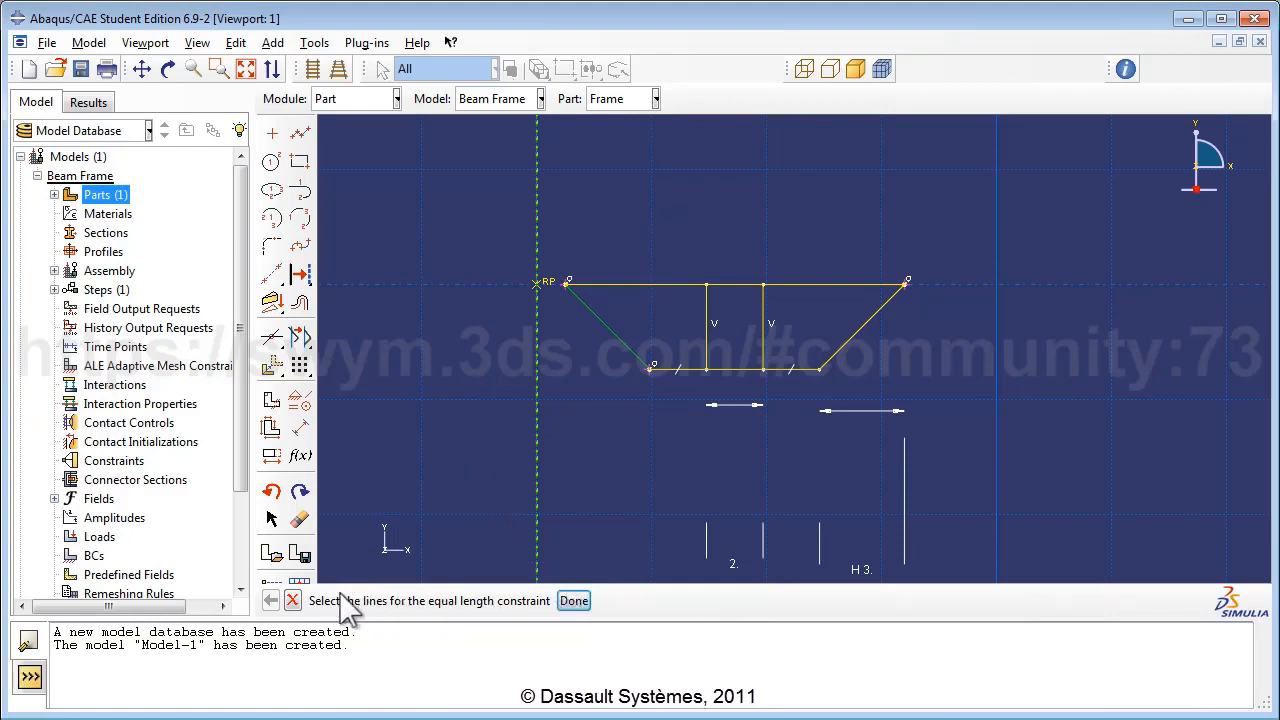
pyautogui.click(292, 600)
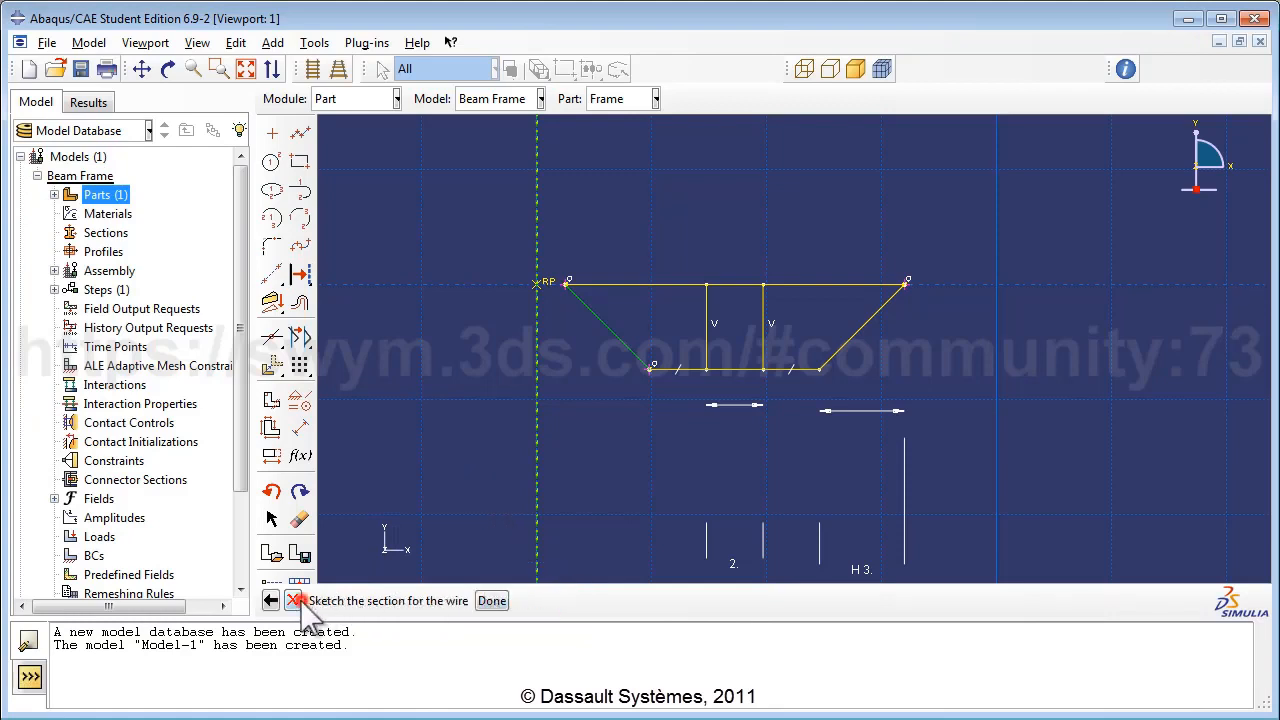
# Finish the frame sketch and fit the whole Frame wire part in the viewport.
pyautogui.click(491, 601)
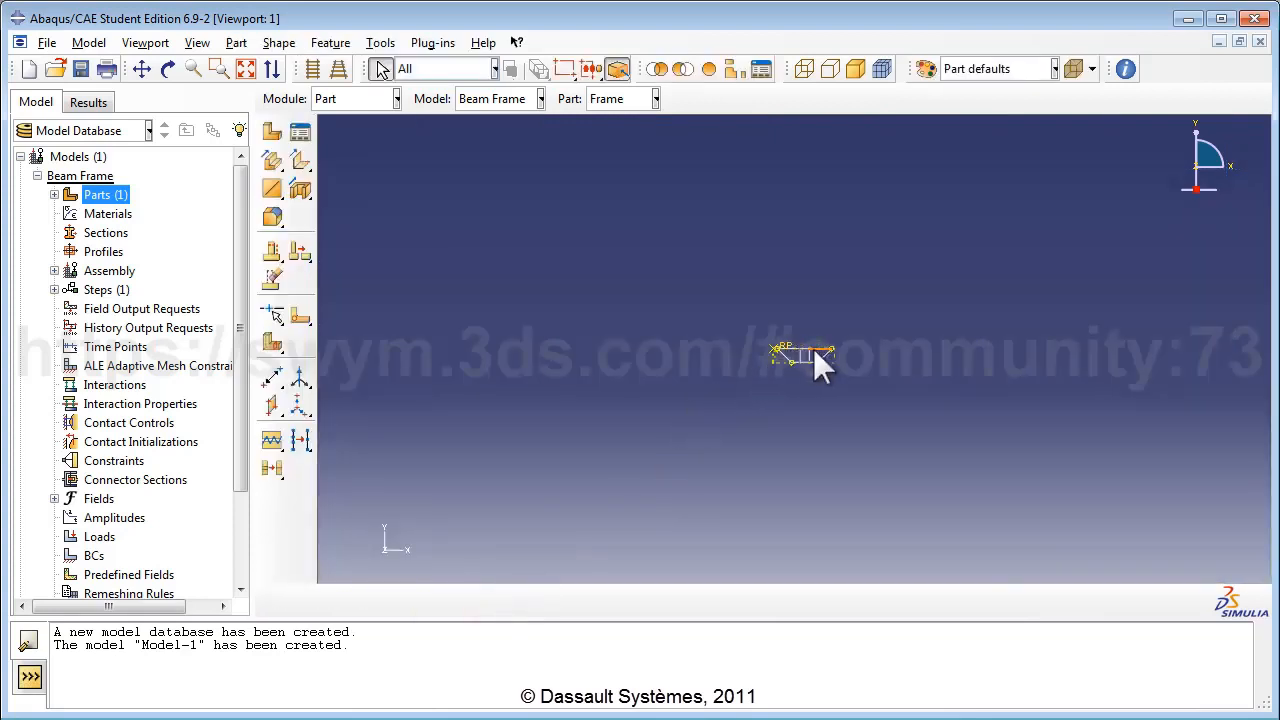
pyautogui.scroll(2, 813, 348)
pyautogui.click(246, 69)
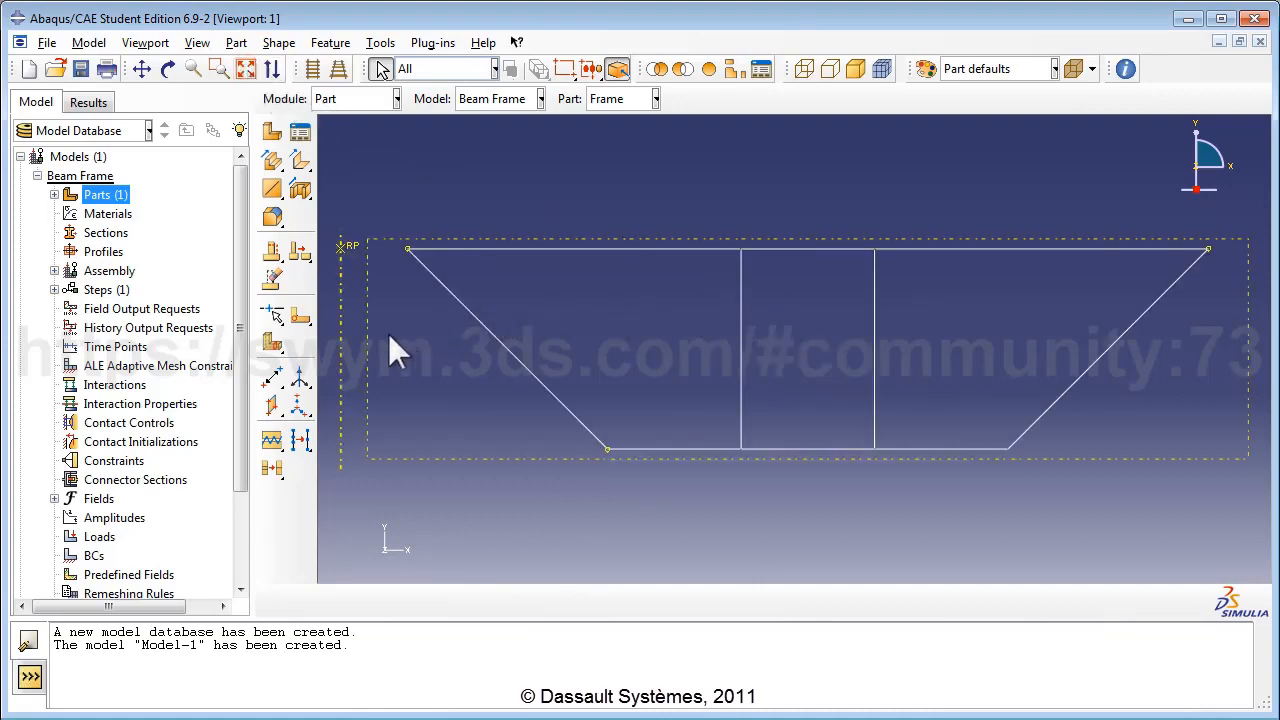
pyautogui.click(273, 407)
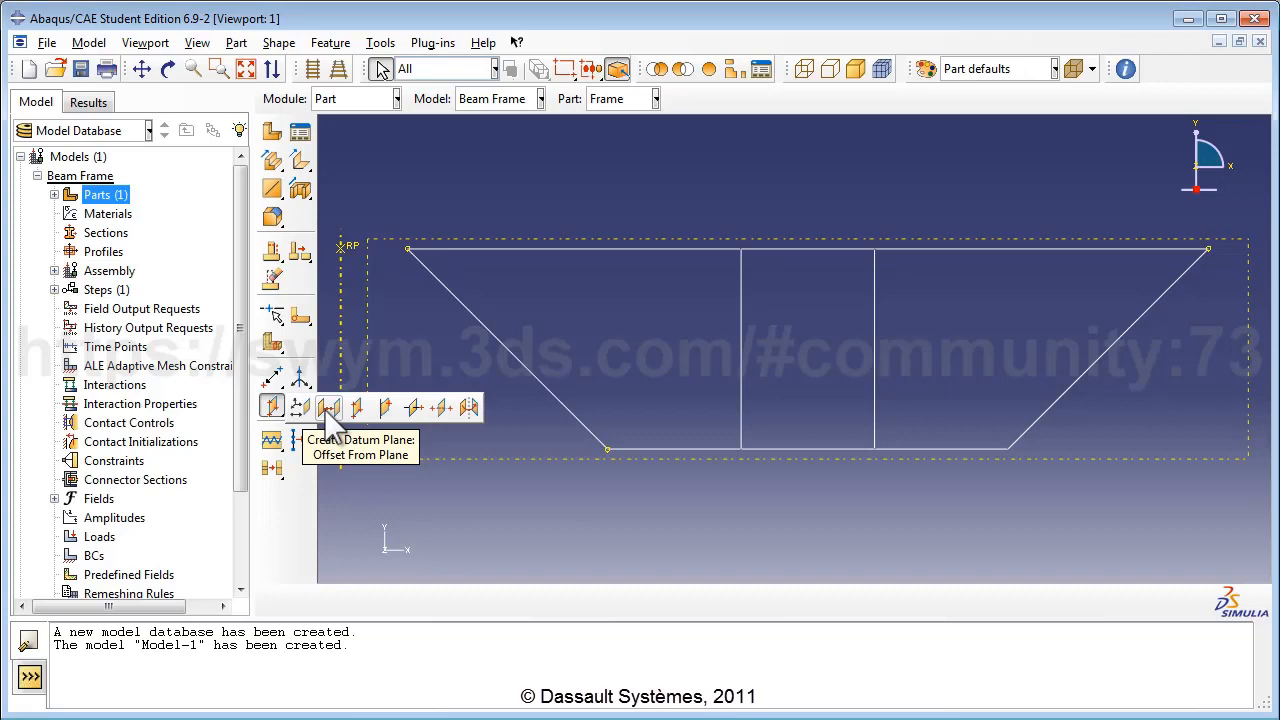
# Start an offset datum plane from the frame's plane, tilting the view to see the offset direction.
pyautogui.click(327, 407)
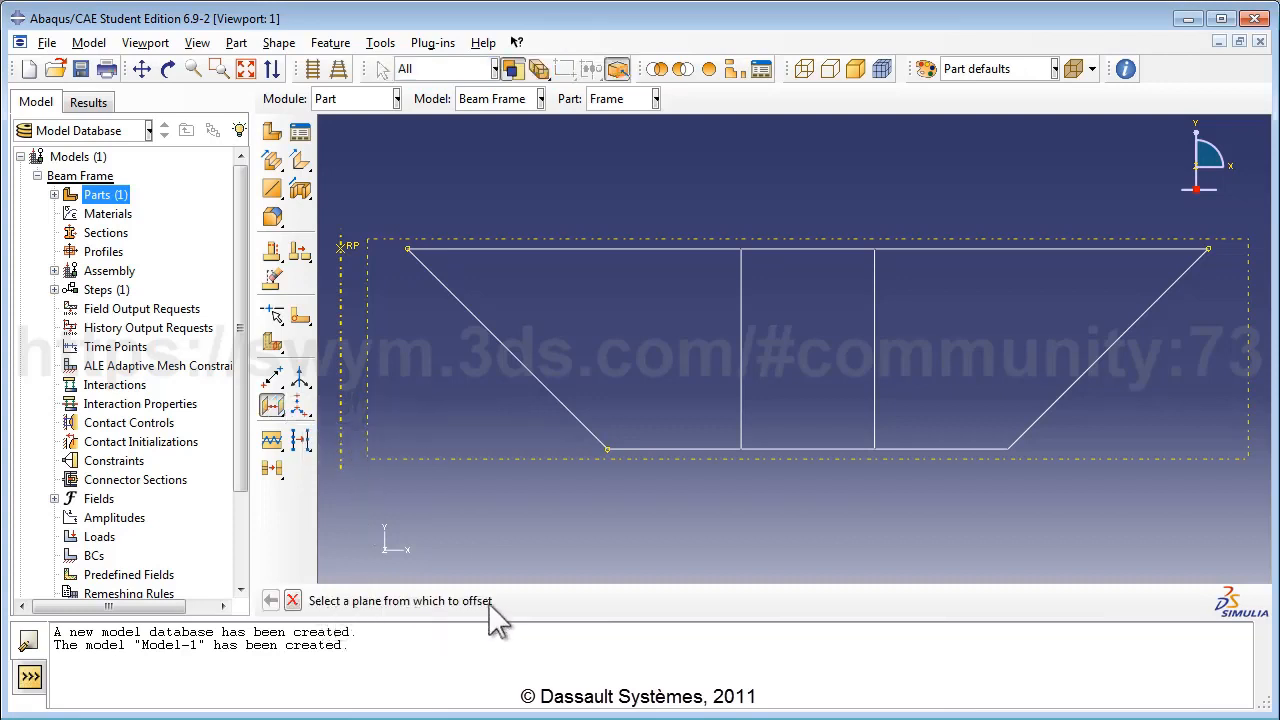
pyautogui.click(448, 459)
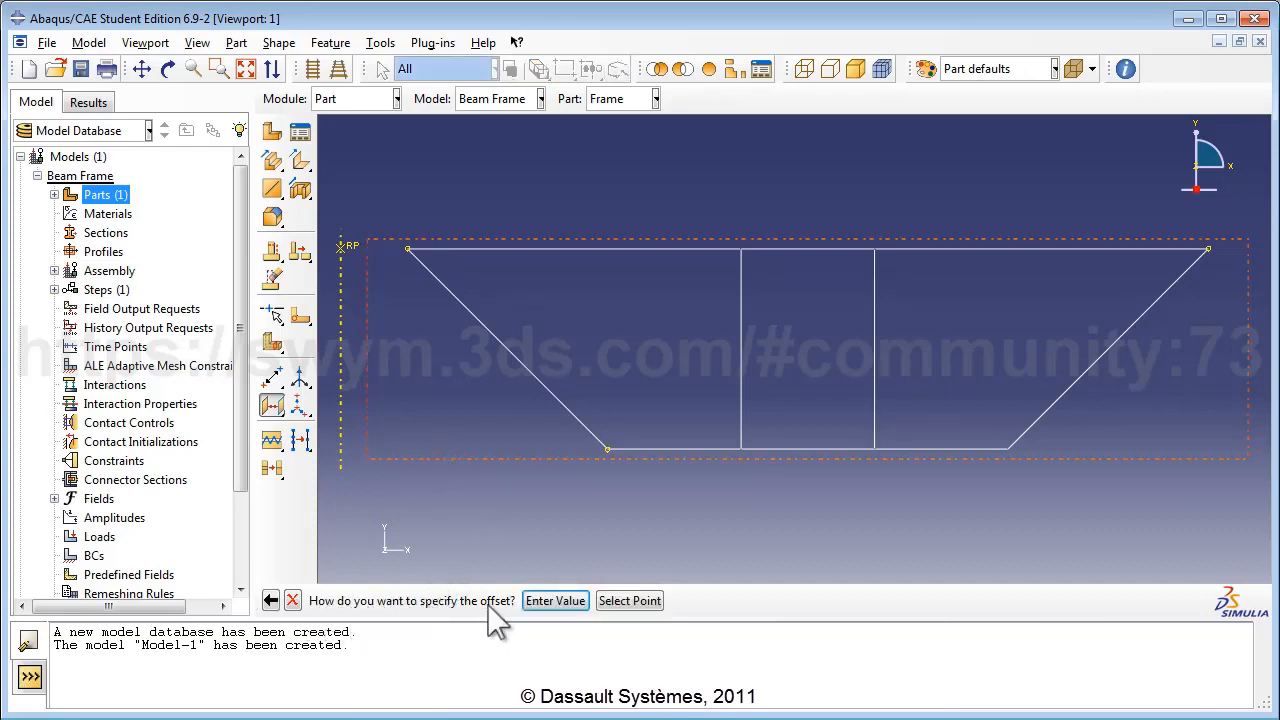
pyautogui.click(555, 601)
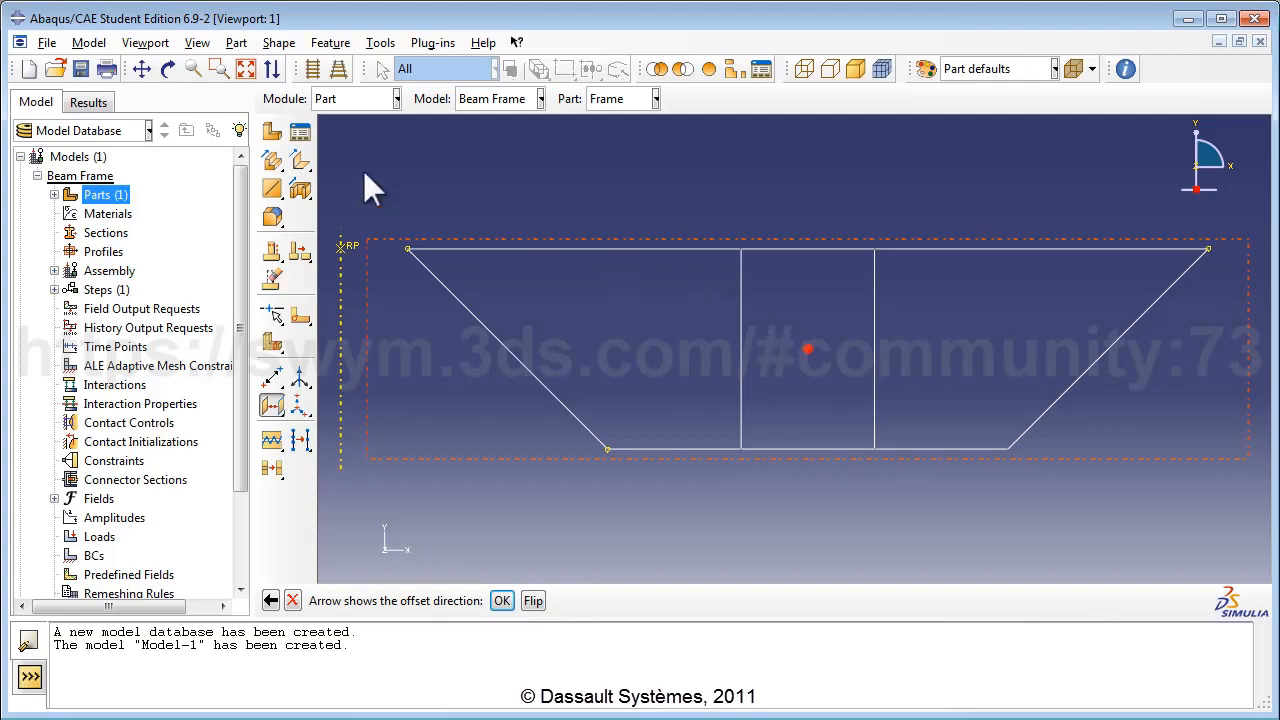
pyautogui.click(168, 69)
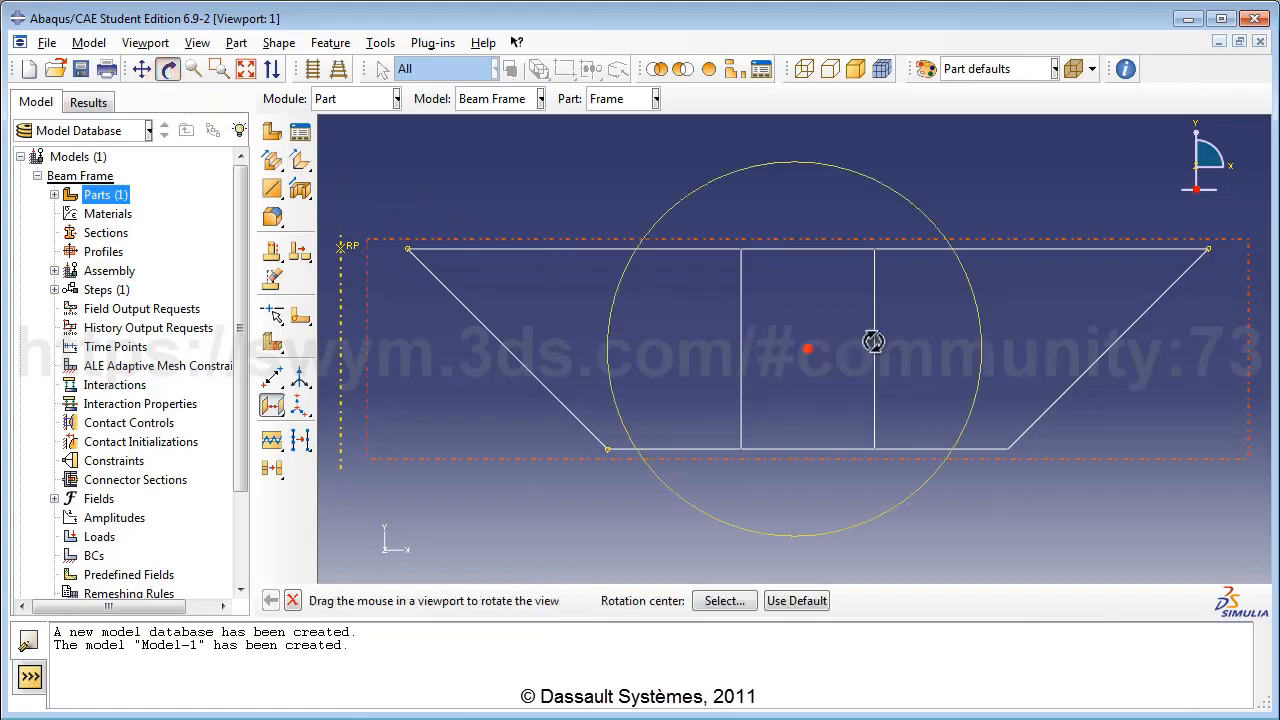
pyautogui.moveTo(873, 340); pyautogui.dragTo(797, 414)
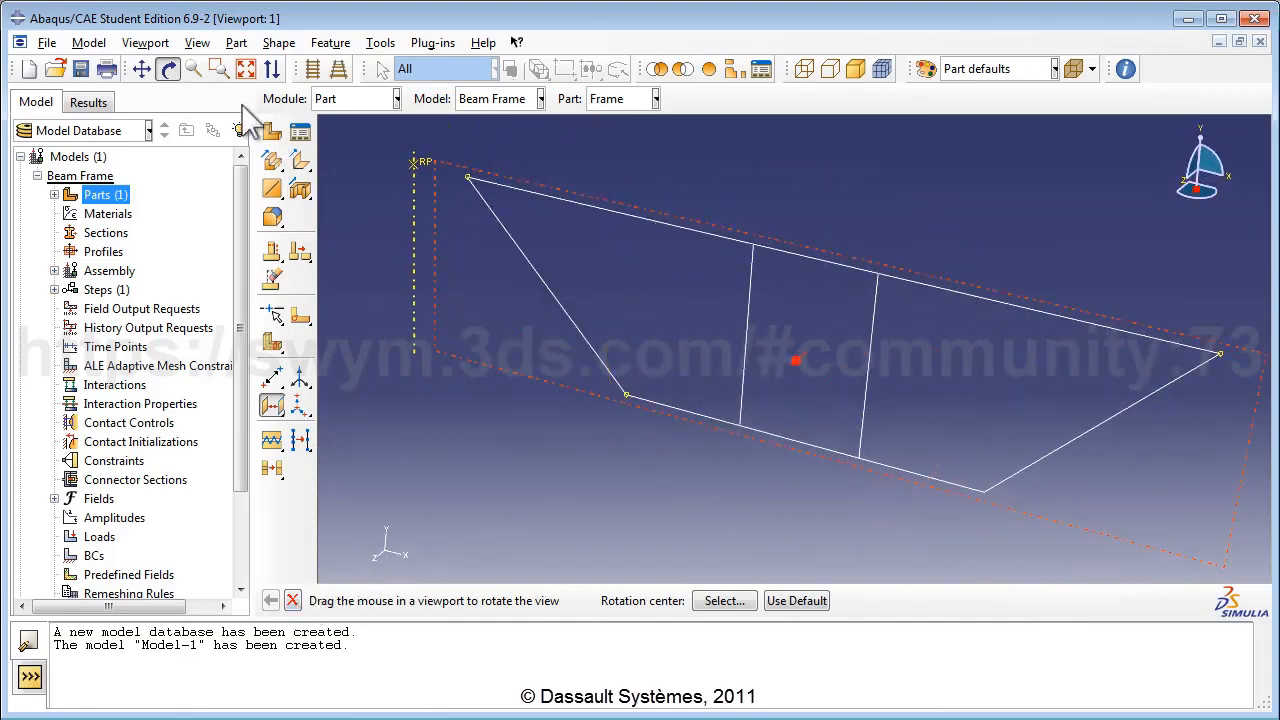
pyautogui.click(168, 70)
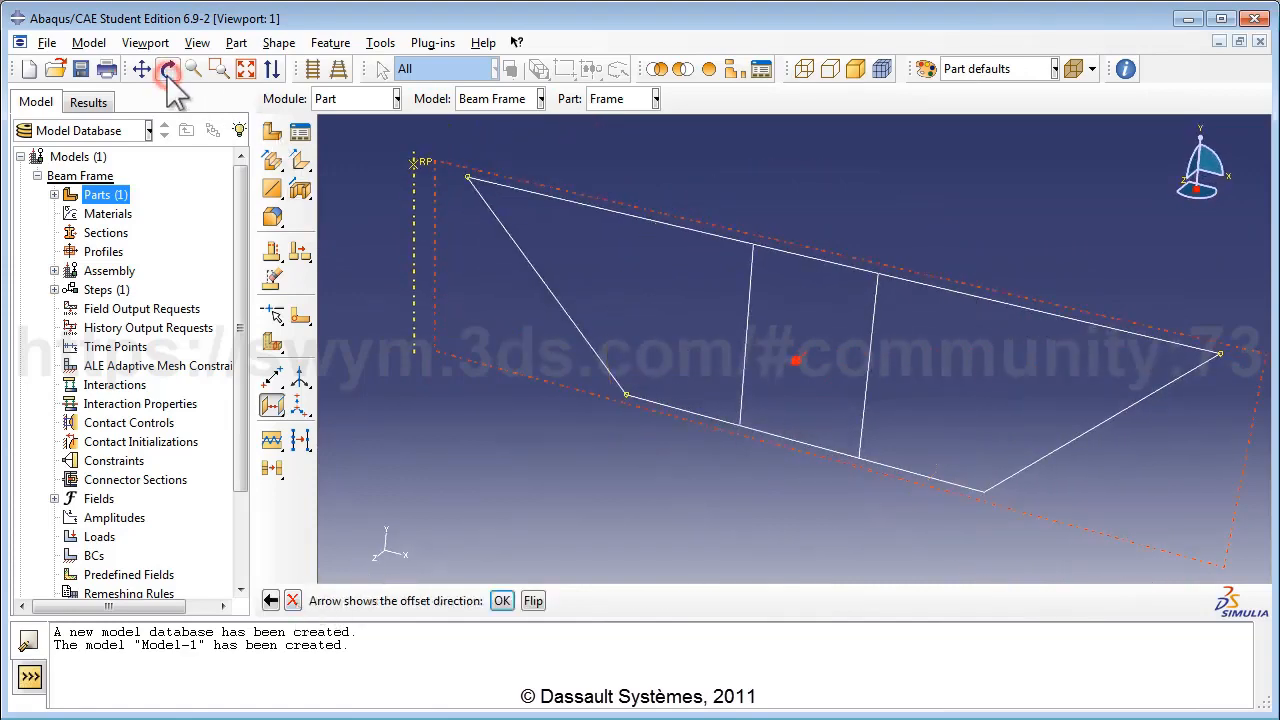
# Accept the offset direction and create the datum plane at an offset of 1.5.
pyautogui.click(498, 601)
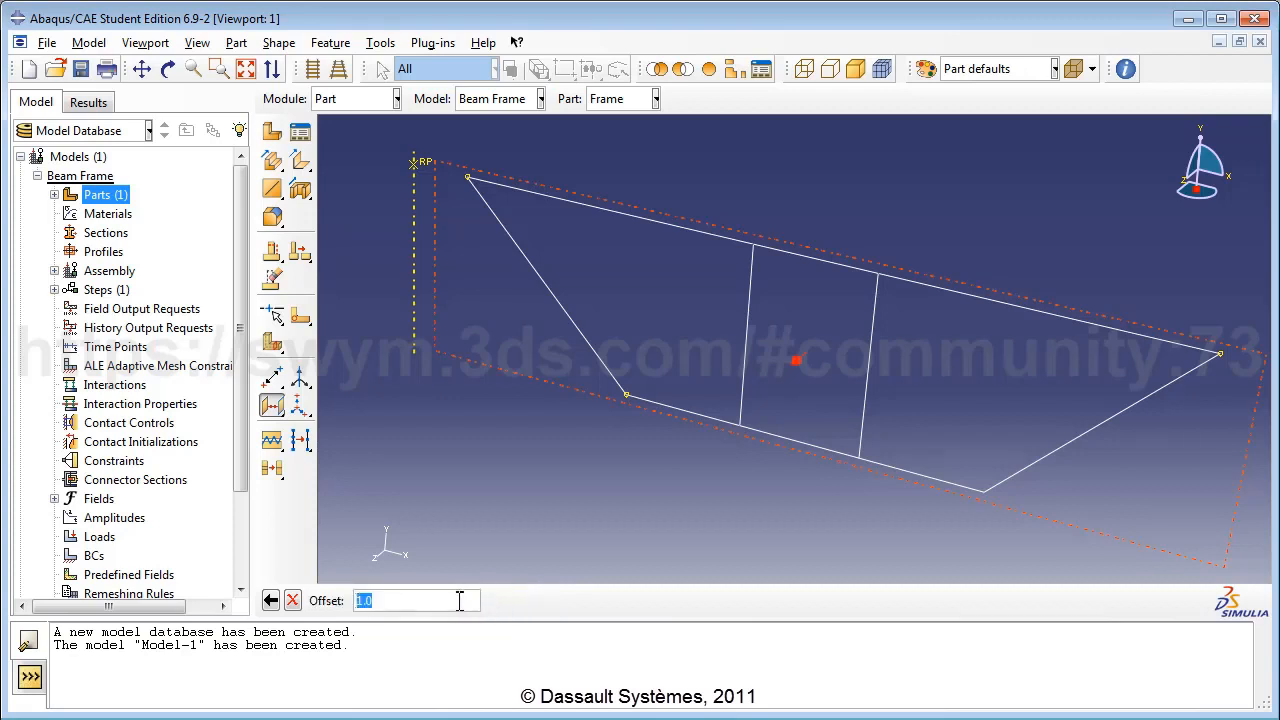
pyautogui.write('1.5')
pyautogui.press('Return')
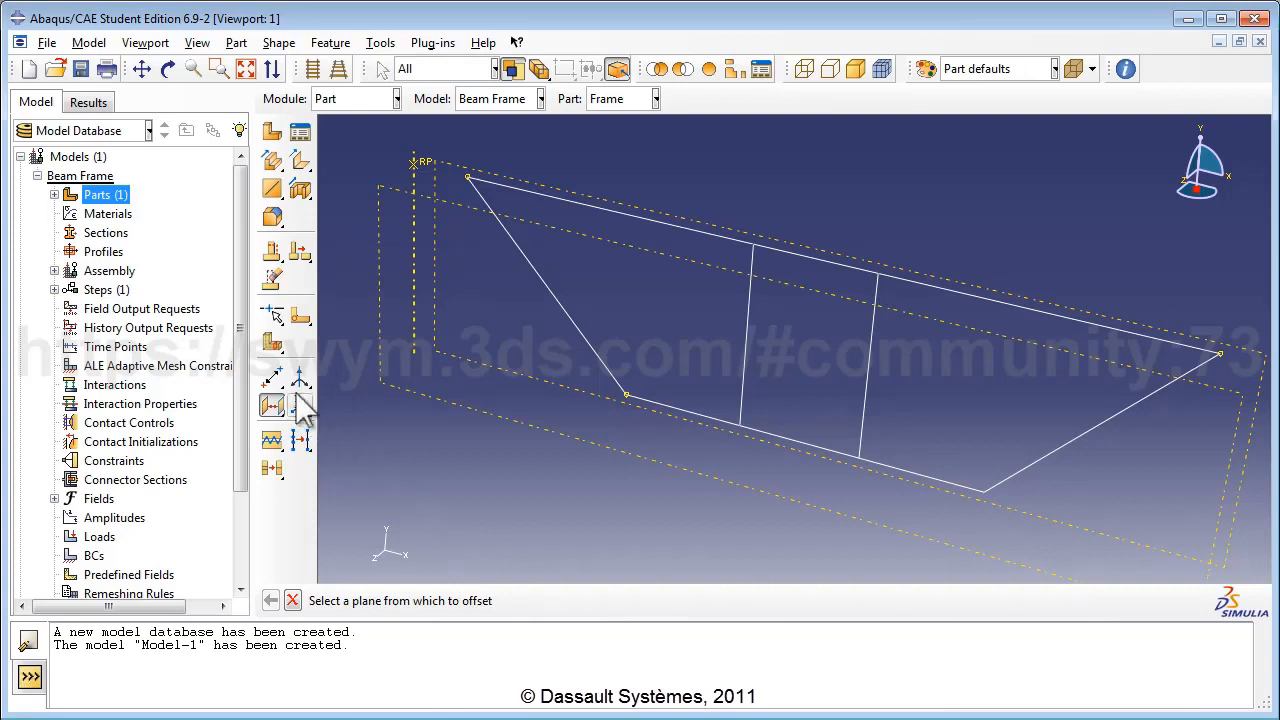
pyautogui.moveTo(272, 377); pyautogui.dragTo(304, 386)
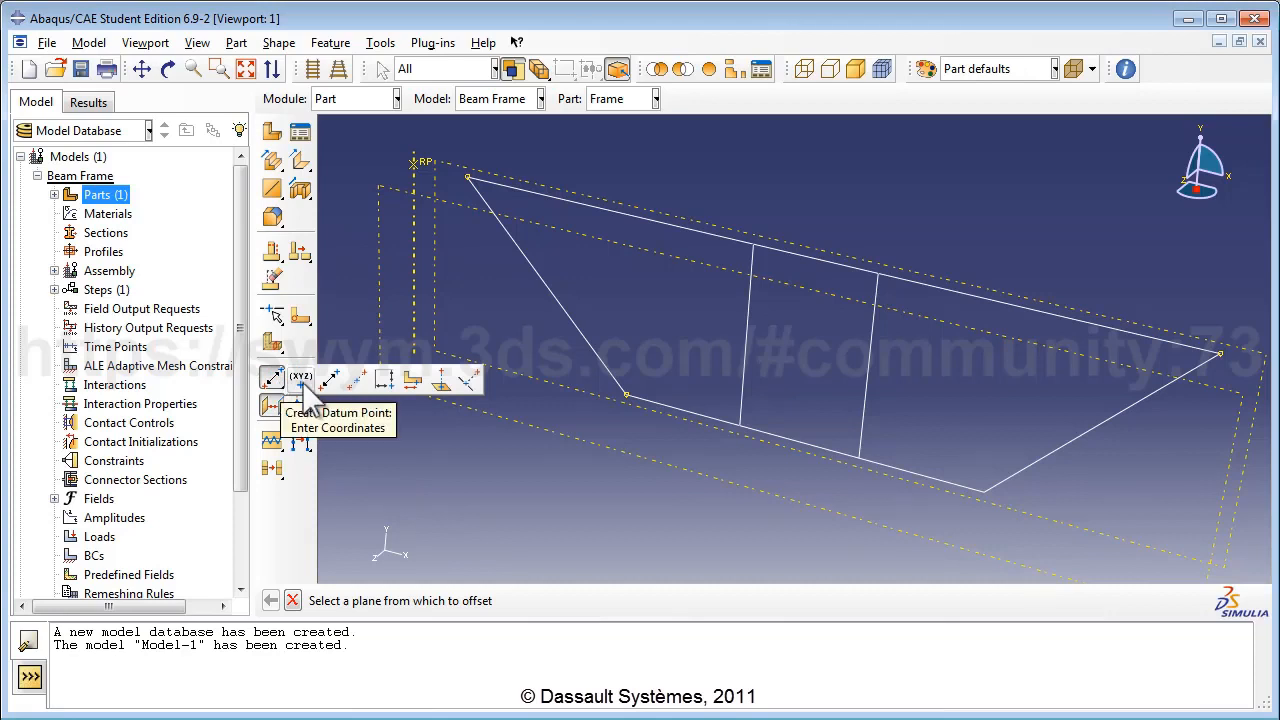
pyautogui.click(304, 385)
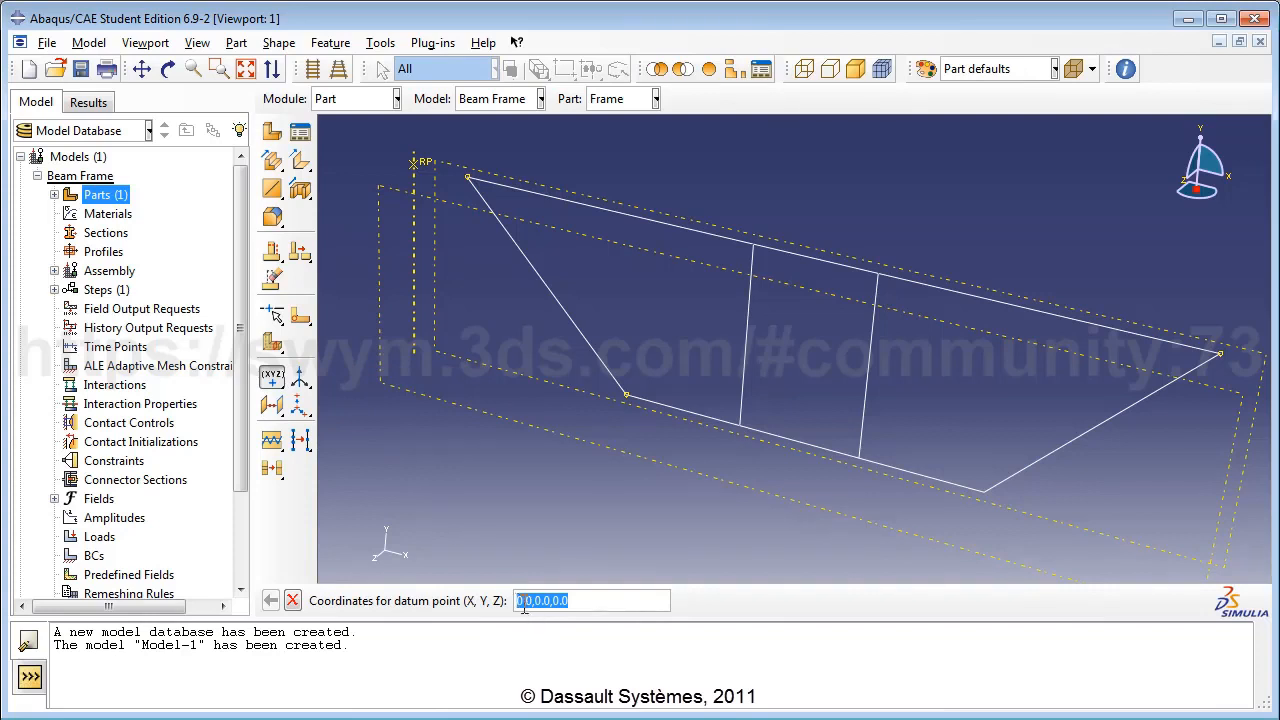
# Create datum points at (1.0, 0.0, 1.5) and (13.0, 0.0, 1.5).
pyautogui.moveTo(524, 602); pyautogui.dragTo(574, 598)
pyautogui.write('1')
pyautogui.press('BackSpace')
pyautogui.write('1.5')
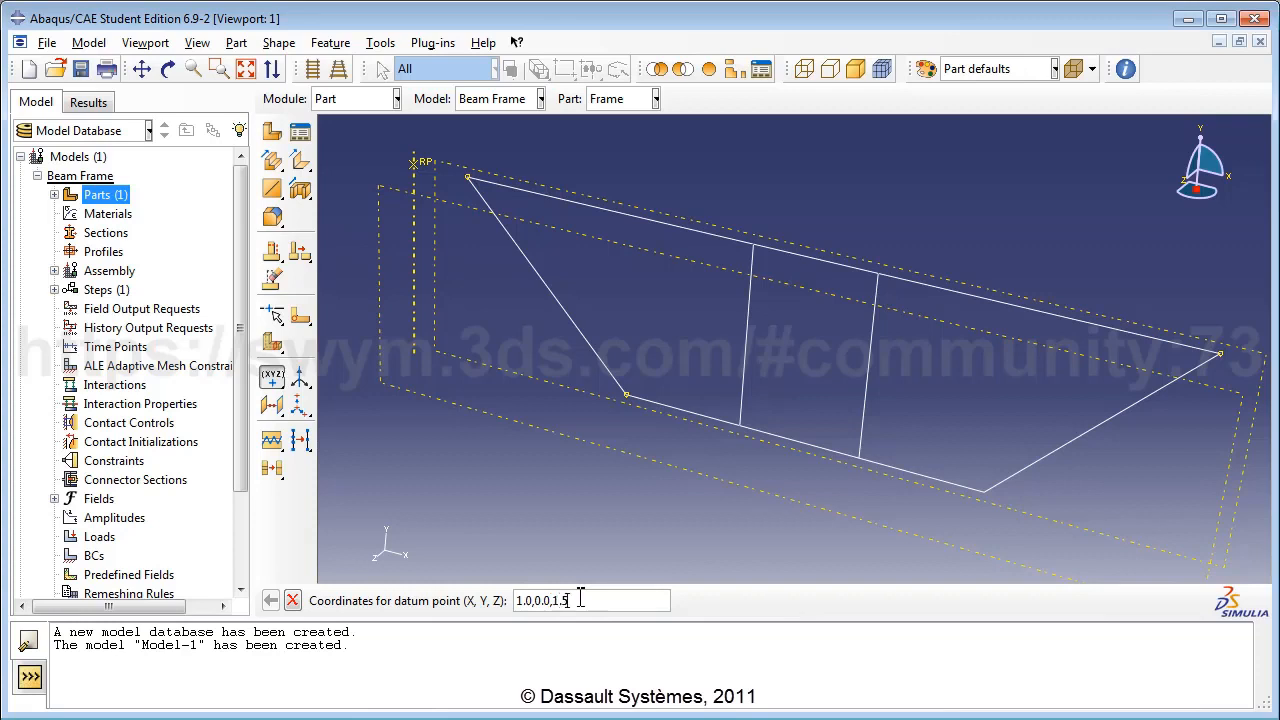
pyautogui.press('Return')
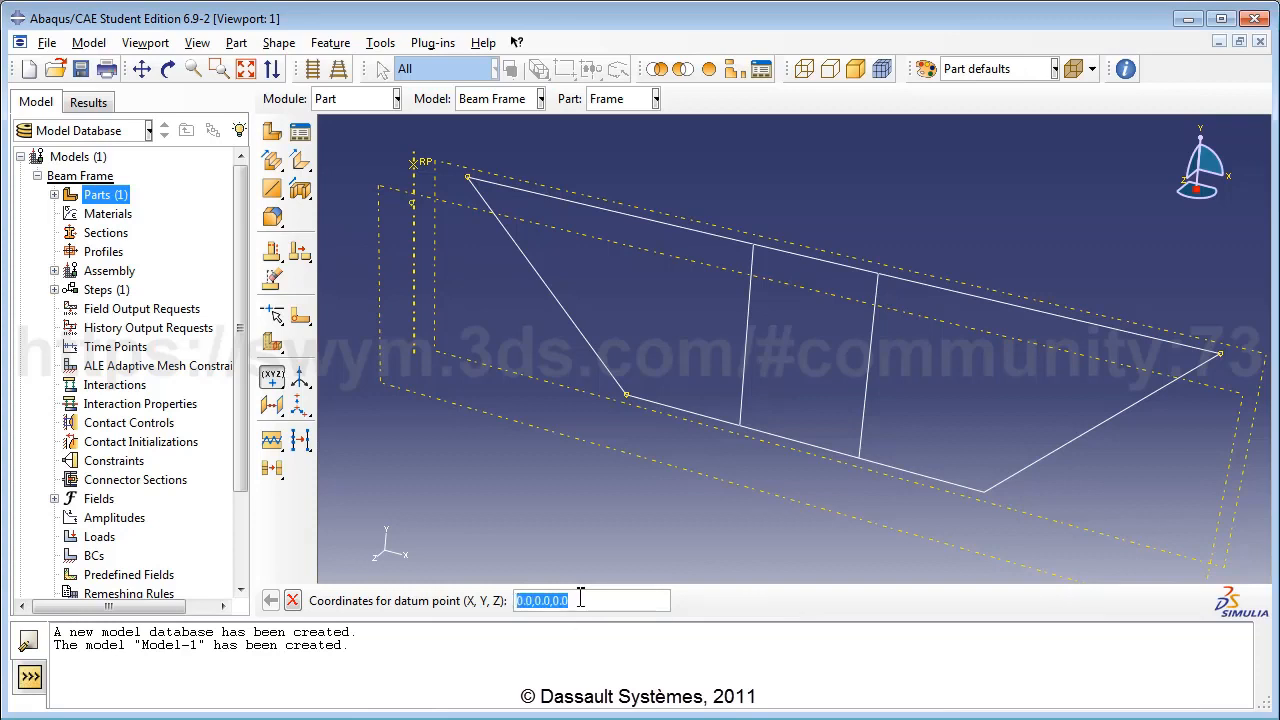
pyautogui.click(520, 600)
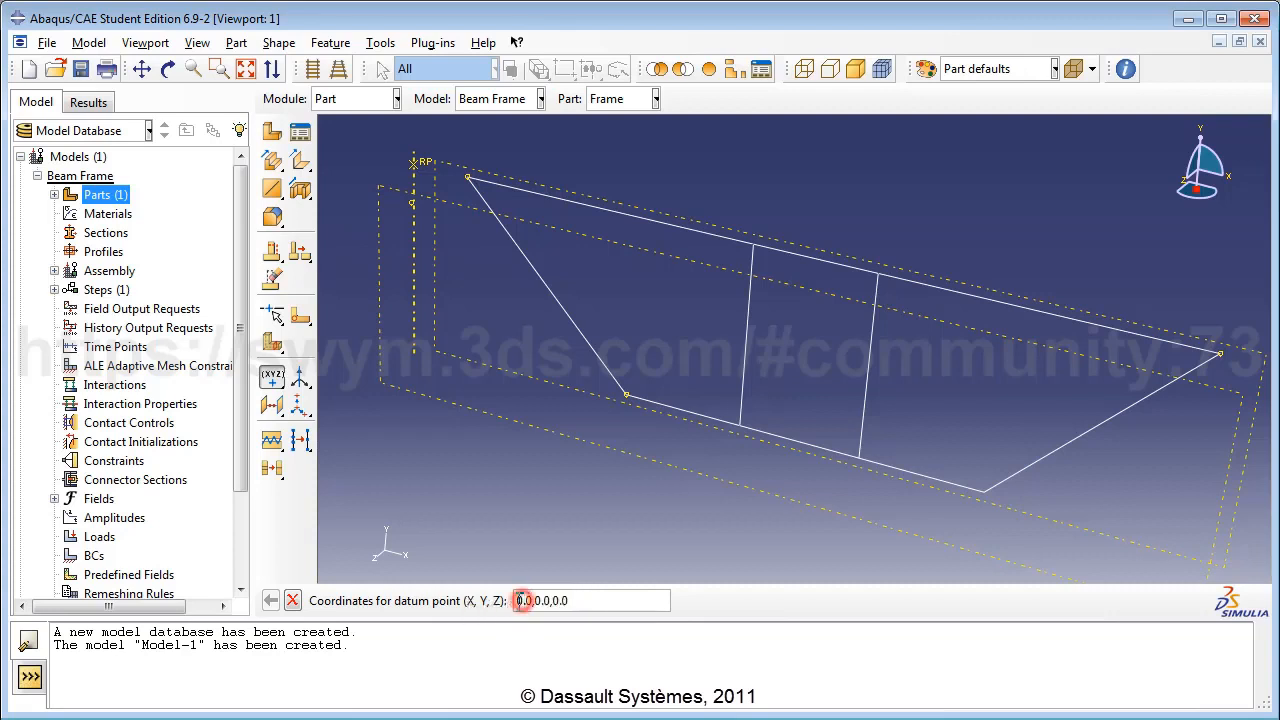
pyautogui.write('13')
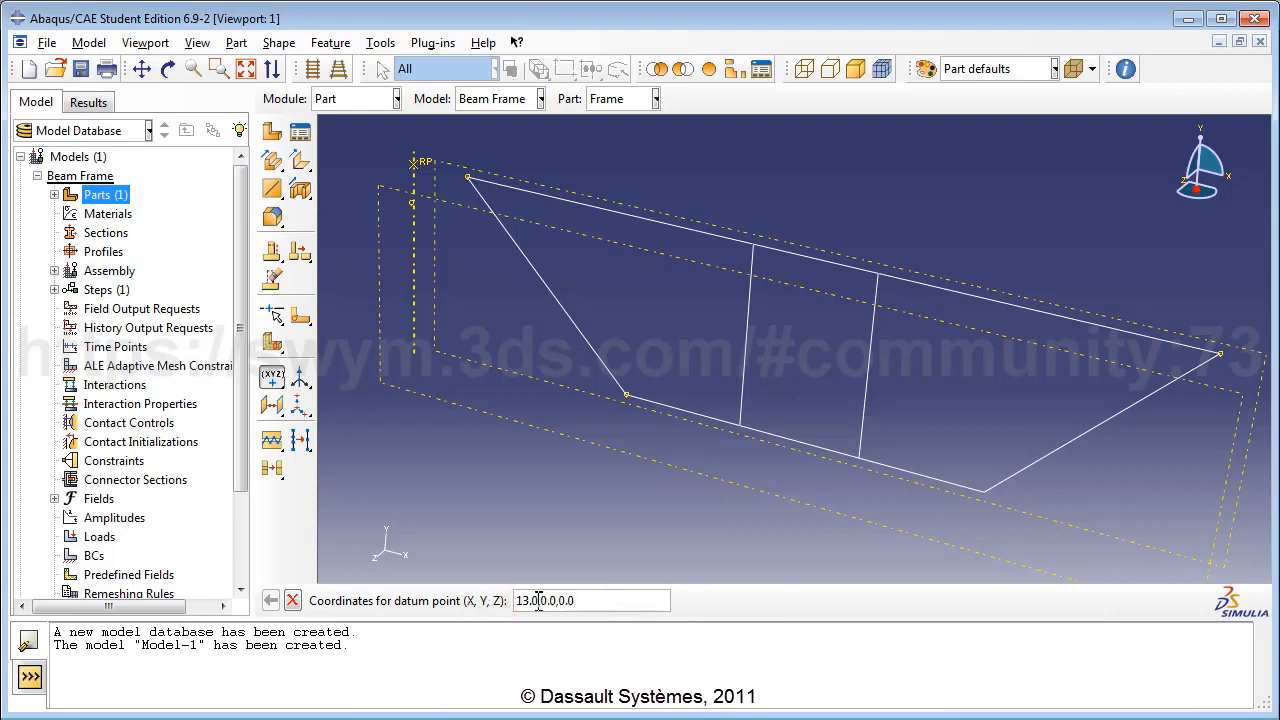
pyautogui.moveTo(563, 600); pyautogui.dragTo(578, 600)
pyautogui.press('Return')
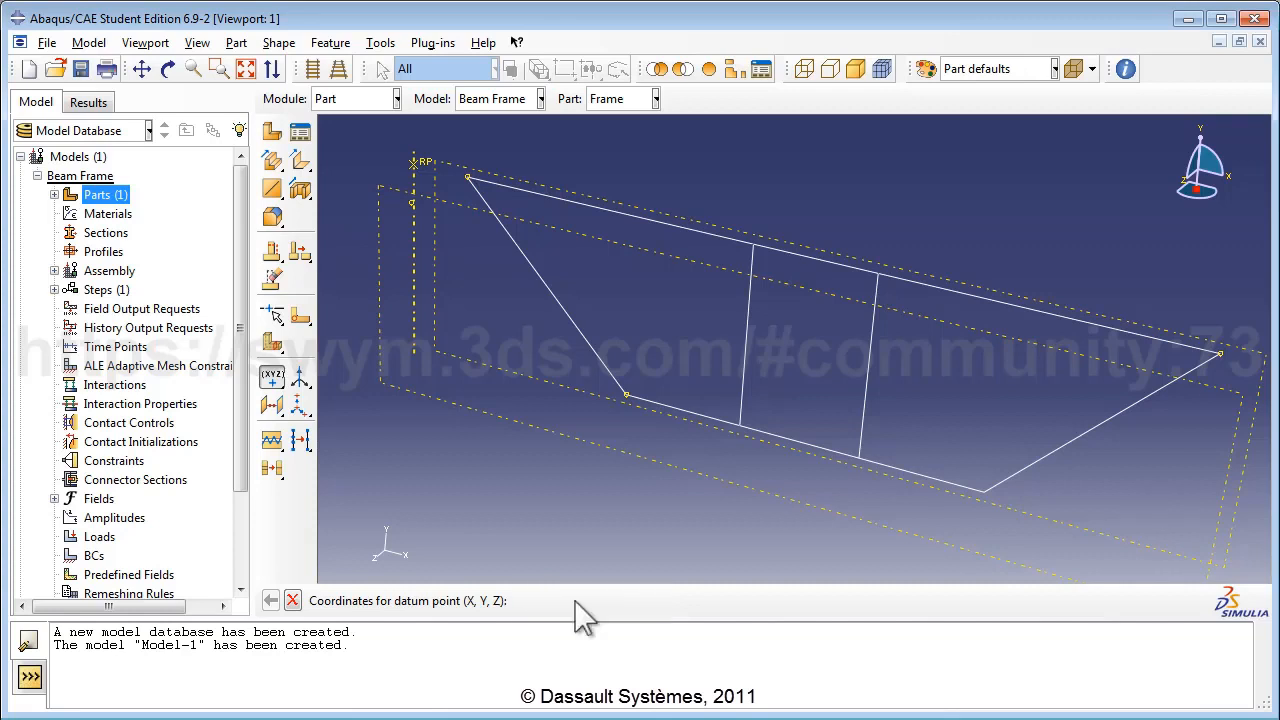
# Create a third datum point at (4.0, -3.0, 1).
pyautogui.moveTo(523, 606); pyautogui.dragTo(541, 600)
pyautogui.write('4.0,')
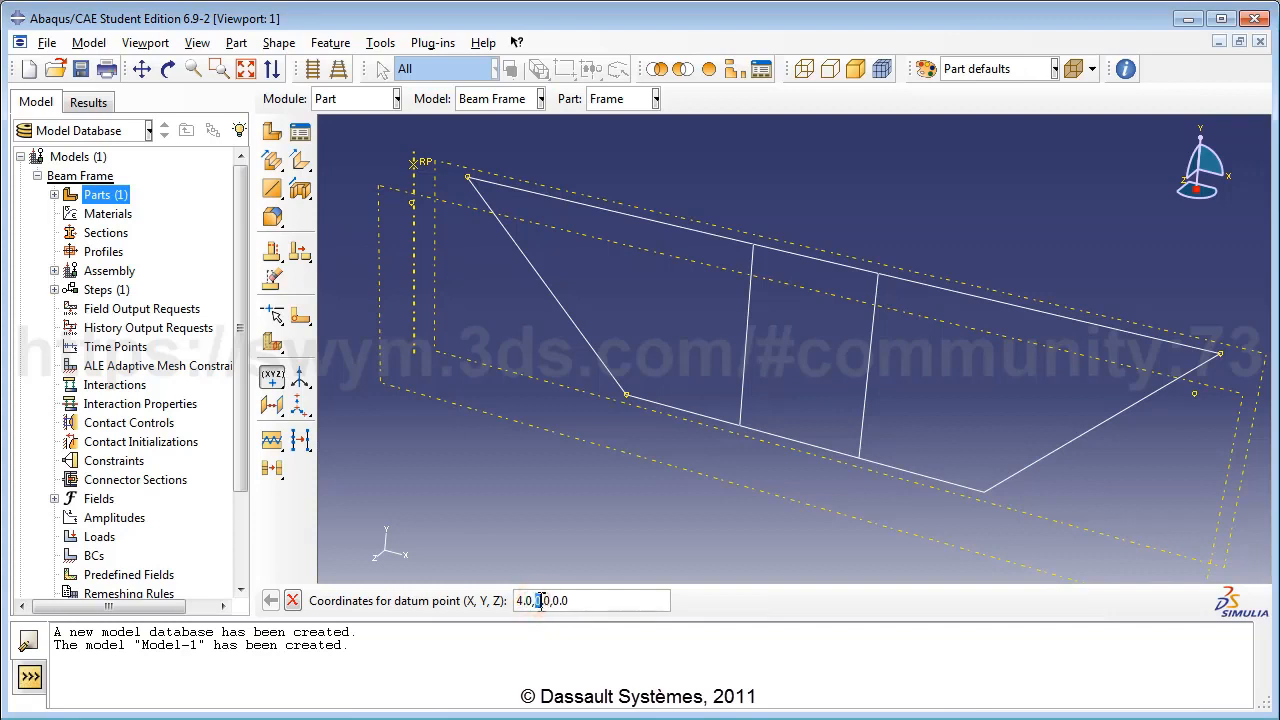
pyautogui.write('-3')
pyautogui.moveTo(561, 601); pyautogui.dragTo(598, 601)
pyautogui.write('1')
pyautogui.press('Return')
# Start a planar wire sketch on the offset datum plane, with the picked datum edge vertical and on the left.
pyautogui.click(279, 194)
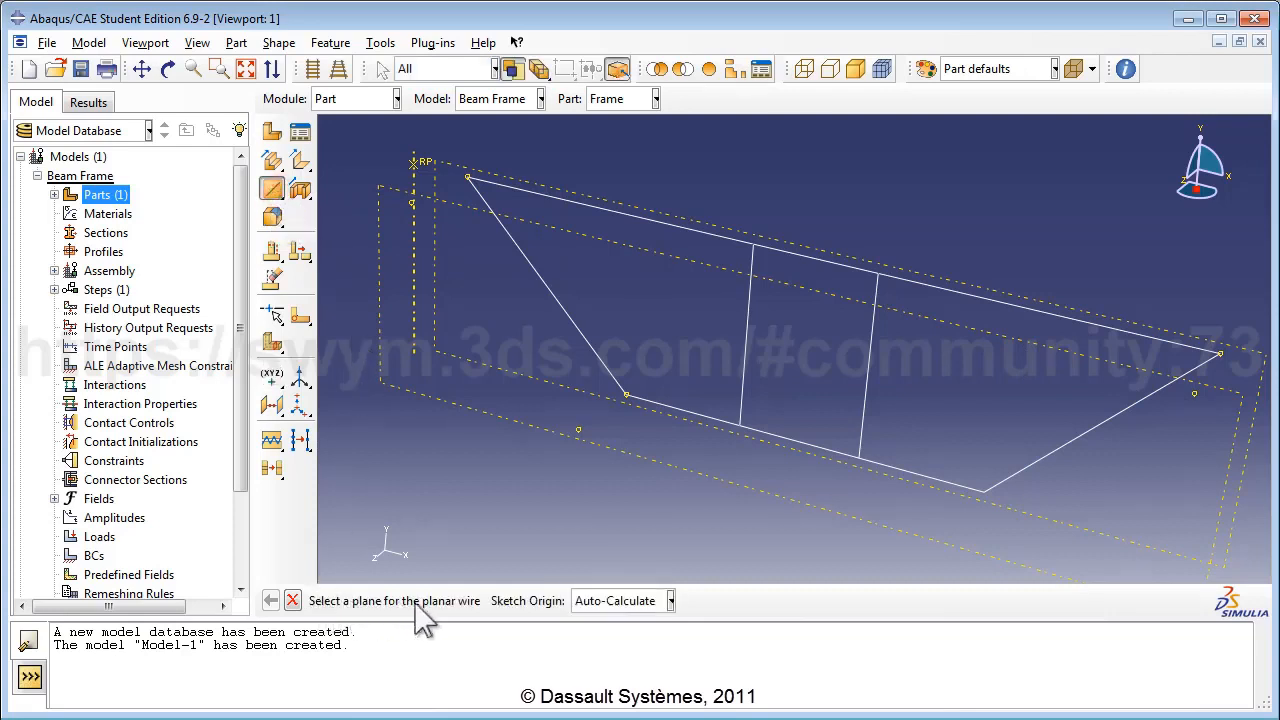
pyautogui.click(426, 396)
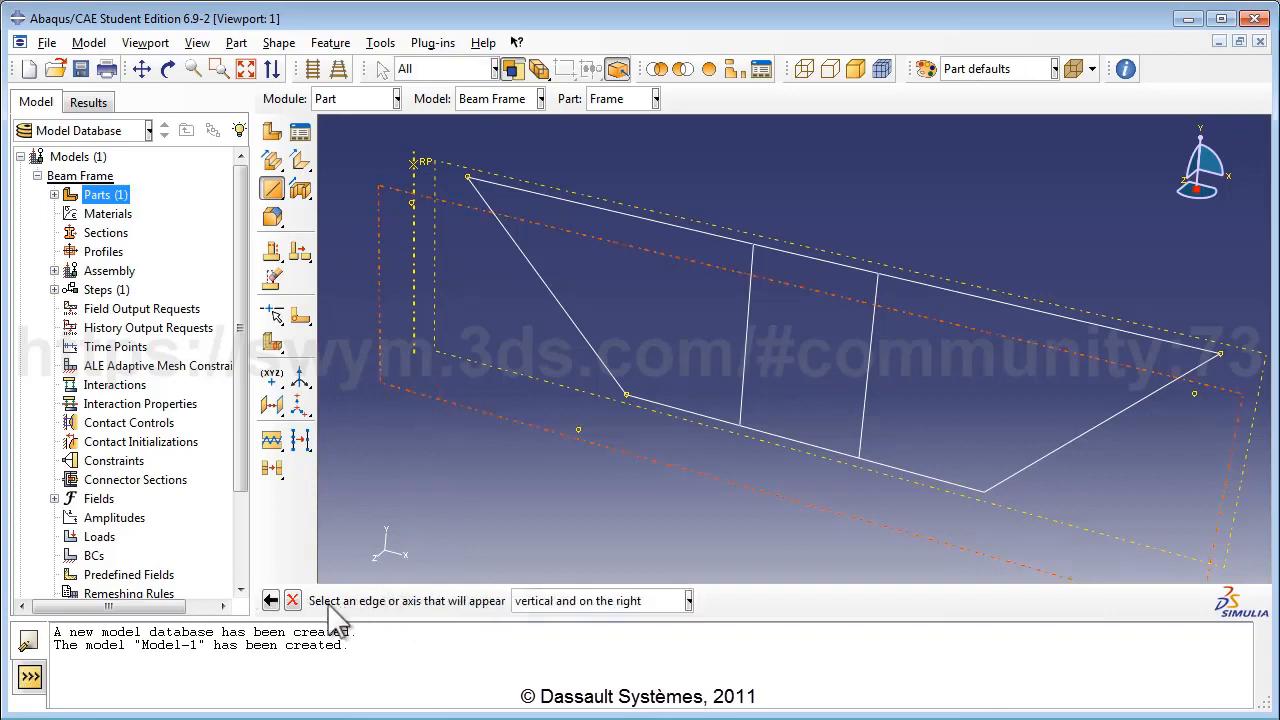
pyautogui.click(688, 600)
pyautogui.click(647, 641)
pyautogui.click(414, 341)
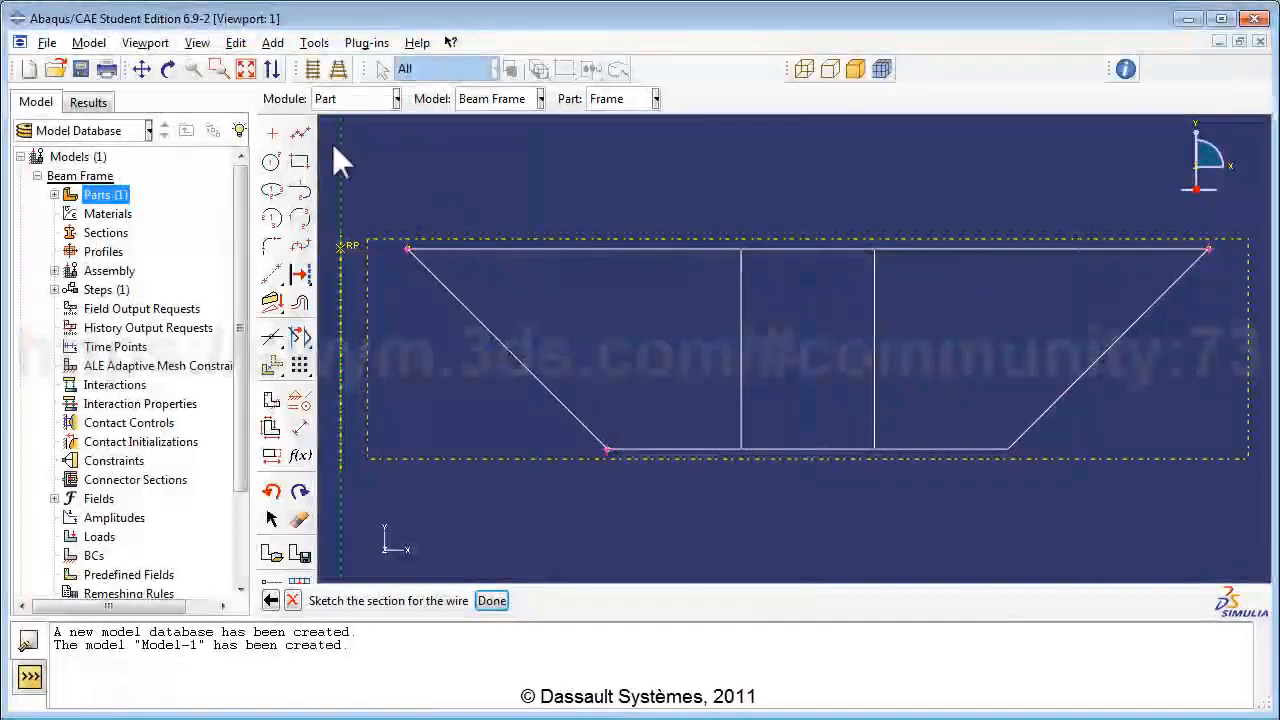
pyautogui.click(167, 68)
# Draw the closed trapezoid outline with connected lines, tilting the view first.
pyautogui.moveTo(813, 283); pyautogui.dragTo(757, 350)
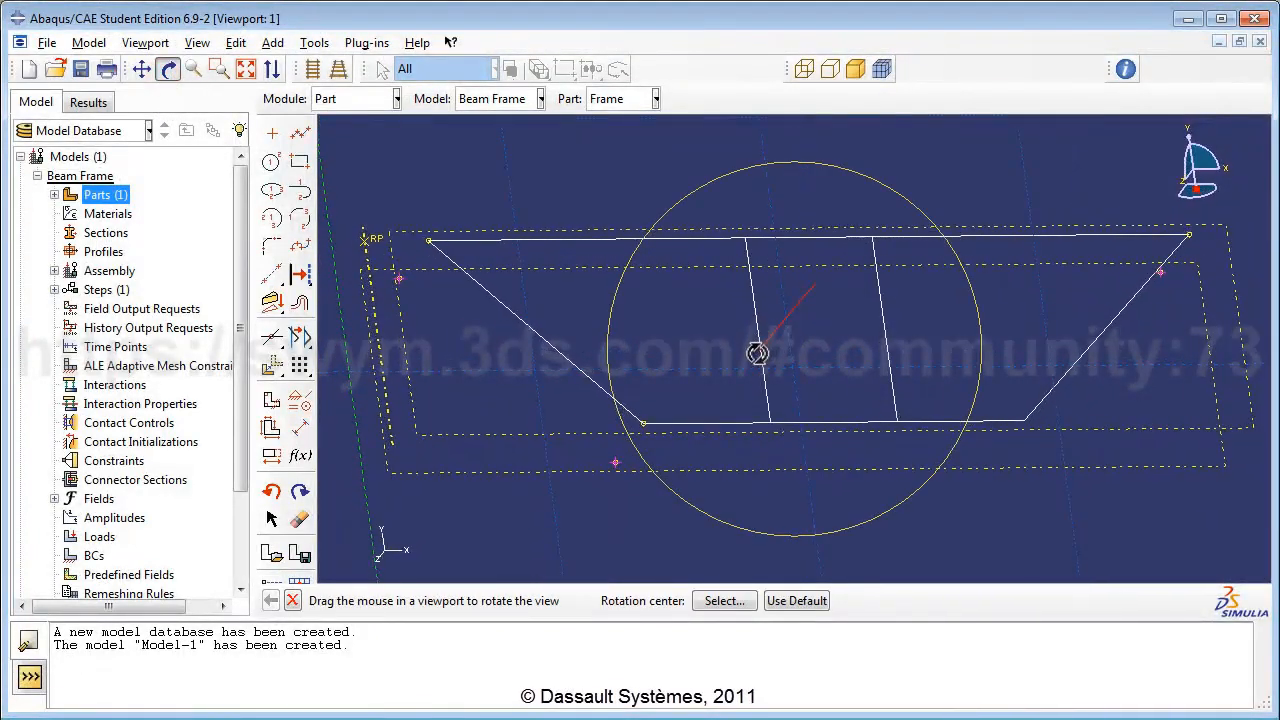
pyautogui.click(169, 72)
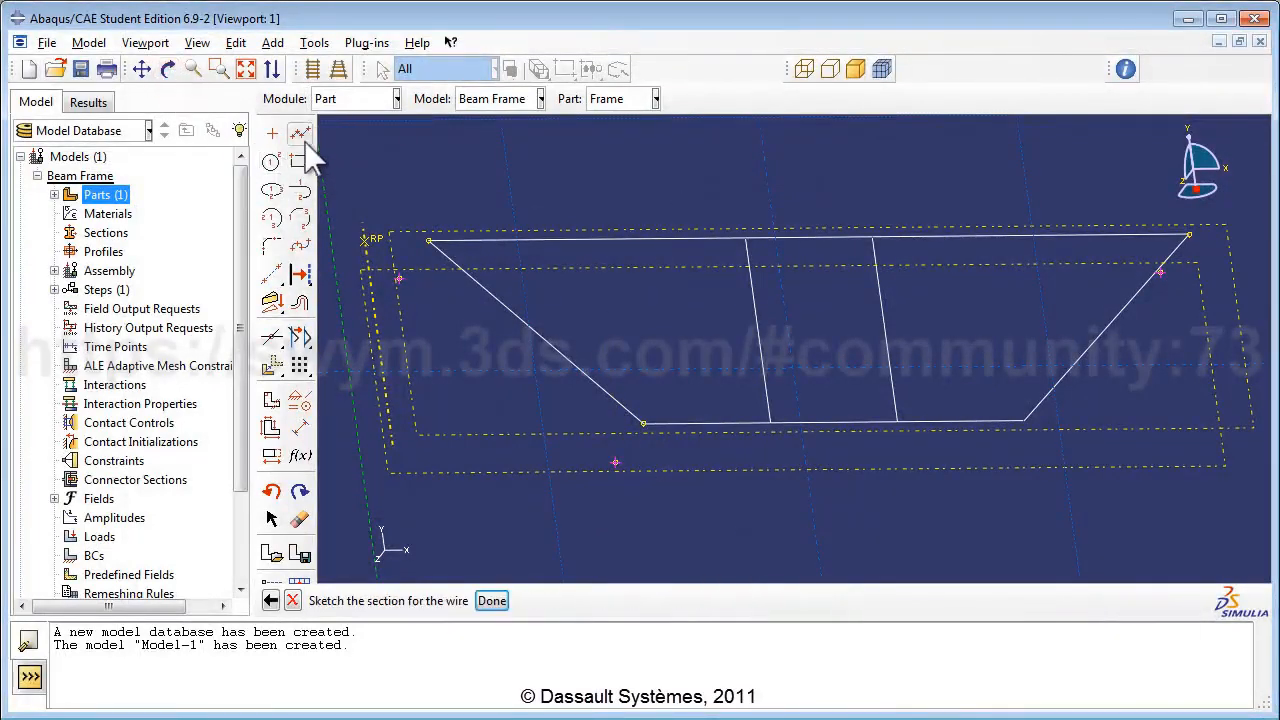
pyautogui.click(302, 136)
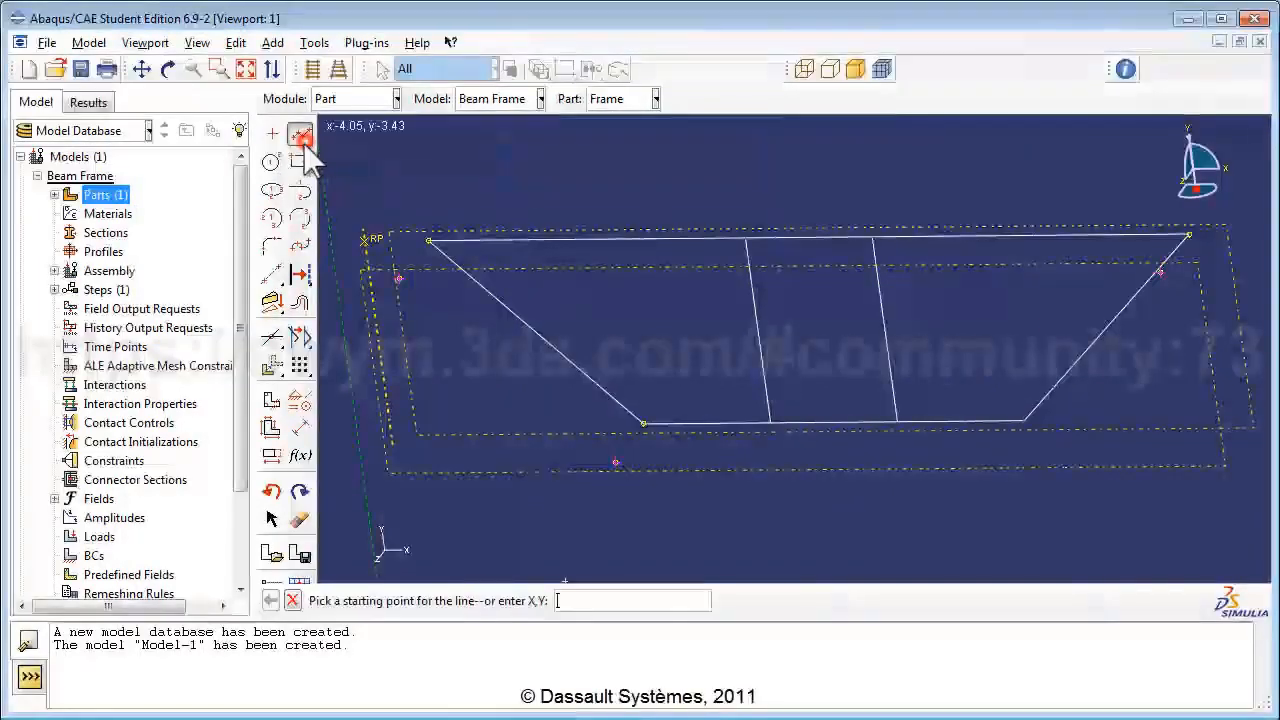
pyautogui.click(398, 277)
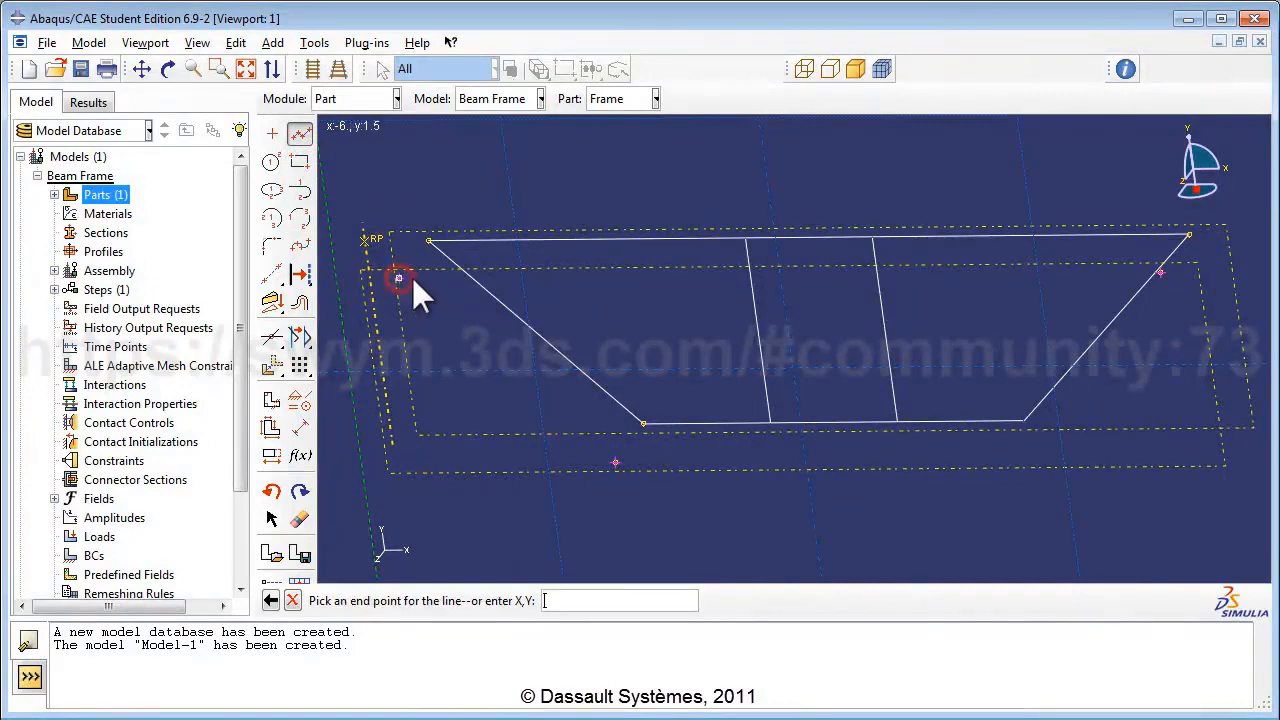
pyautogui.click(614, 462)
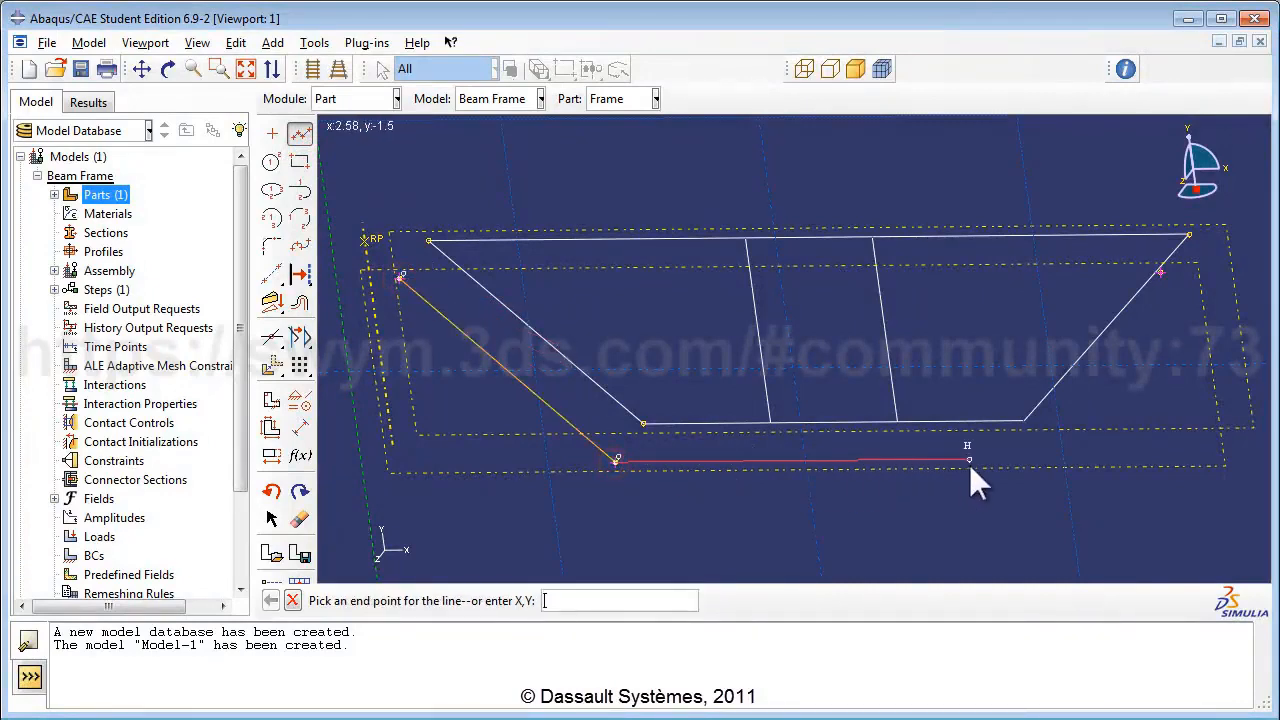
pyautogui.click(969, 461)
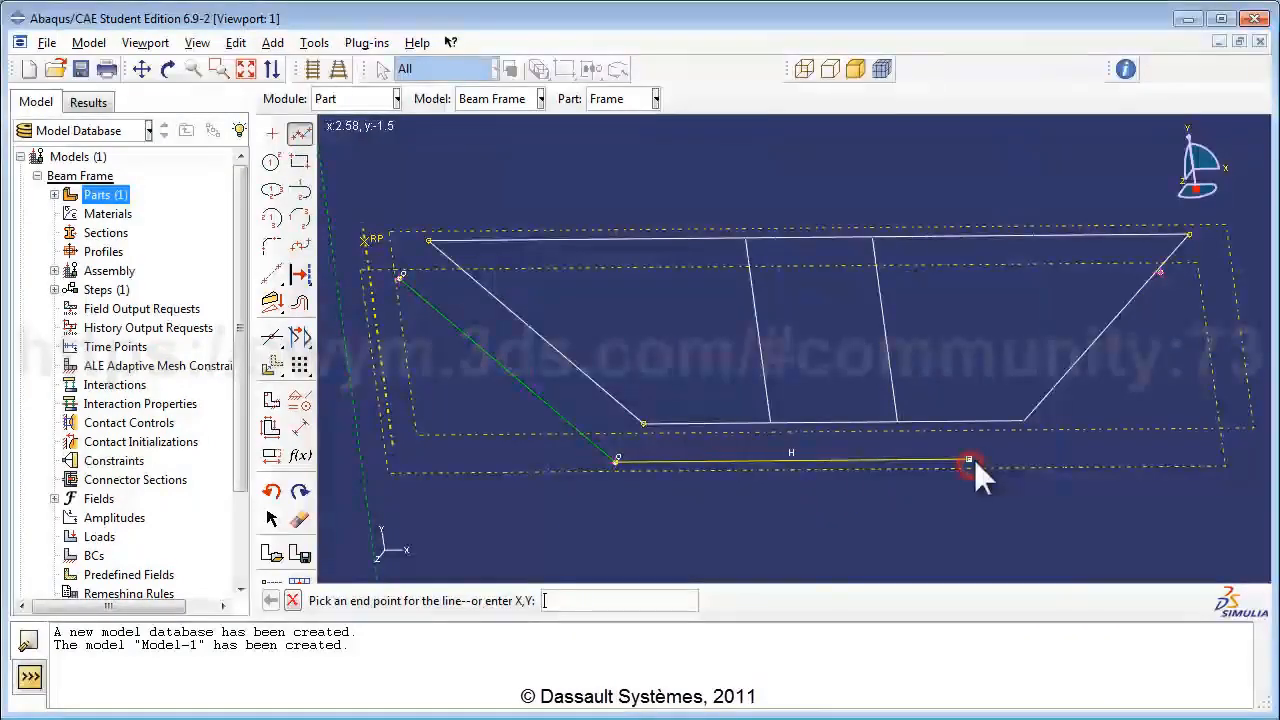
pyautogui.click(1160, 271)
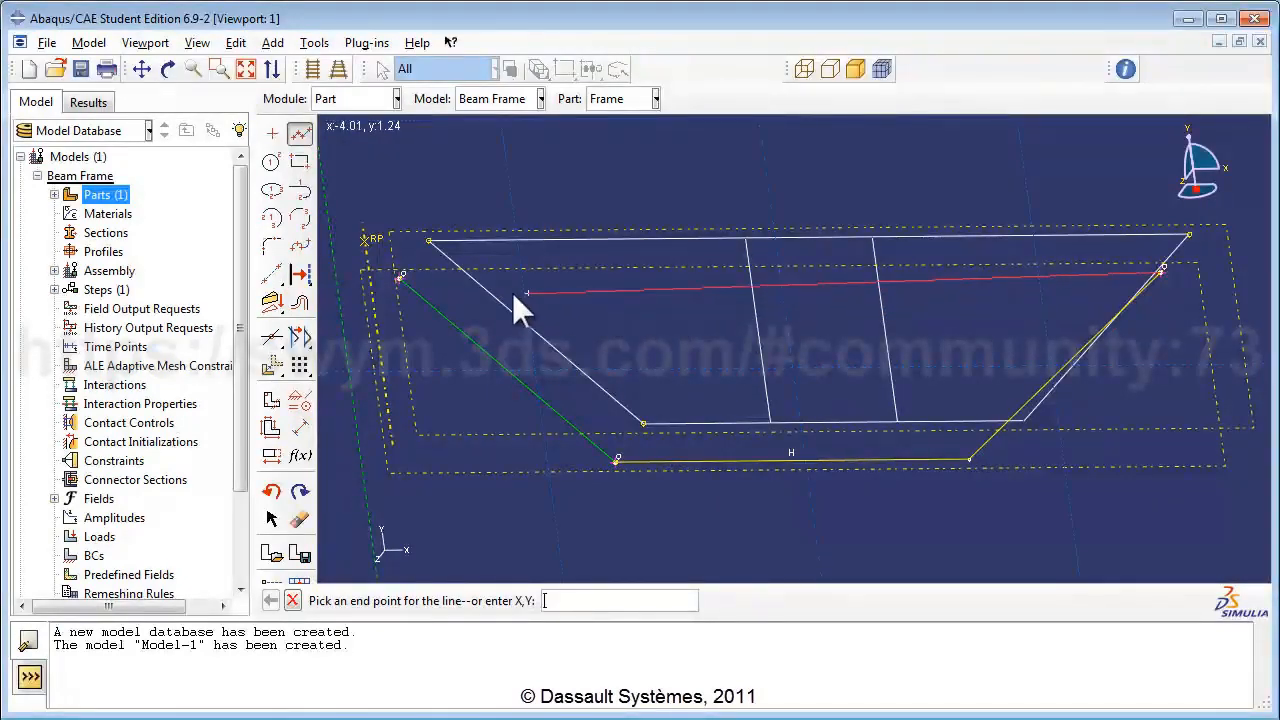
pyautogui.click(401, 279)
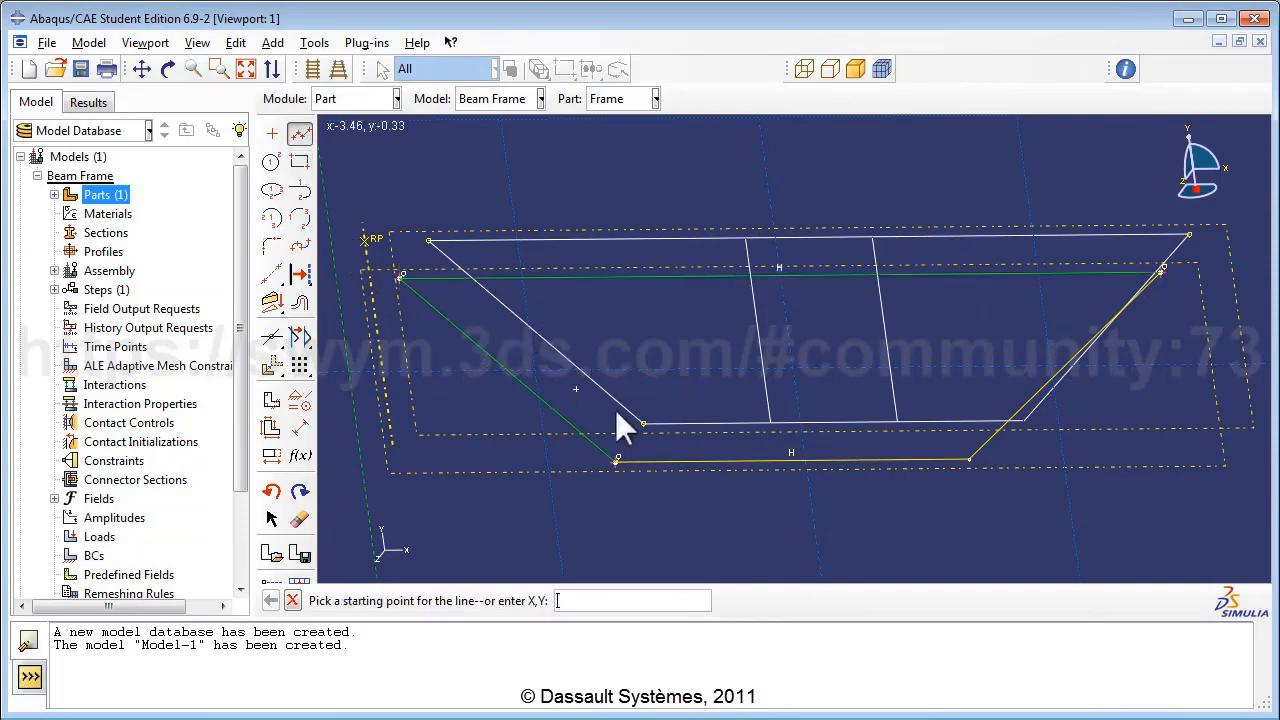
# Draw two vertical struts joining the trapezoid's bottom and top lines.
pyautogui.click(708, 462)
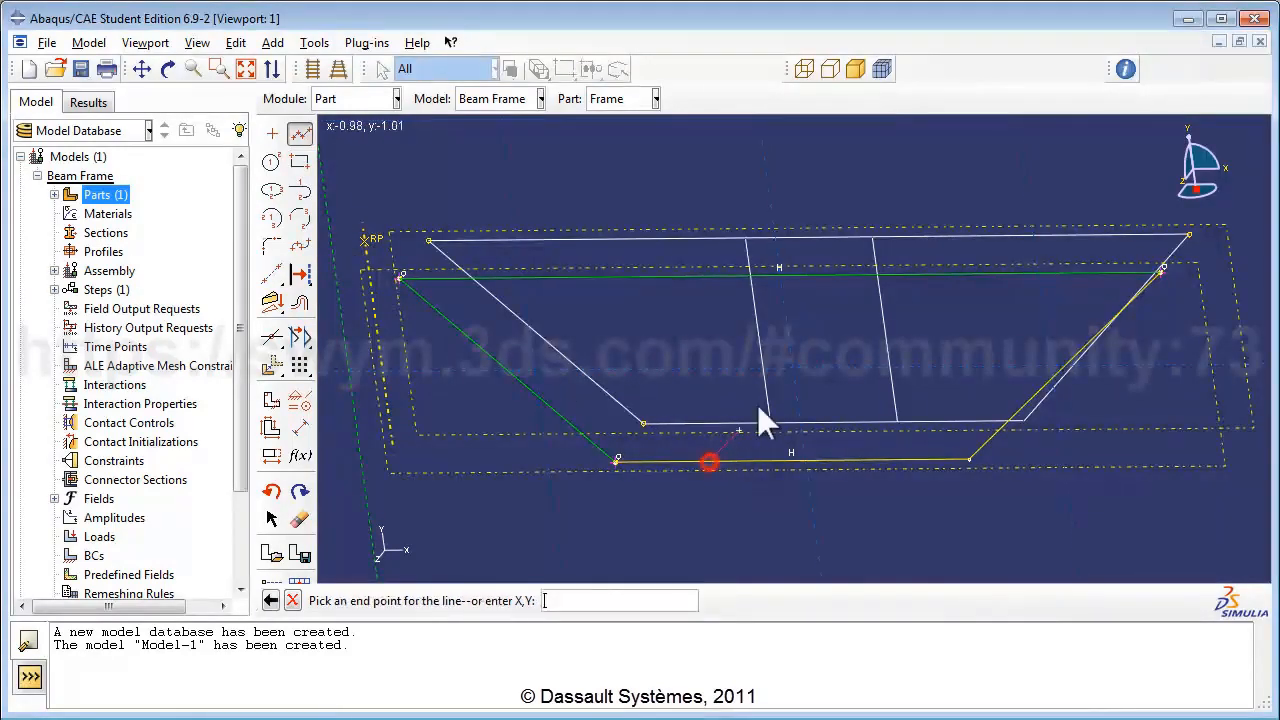
pyautogui.click(683, 277)
pyautogui.rightClick(813, 336)
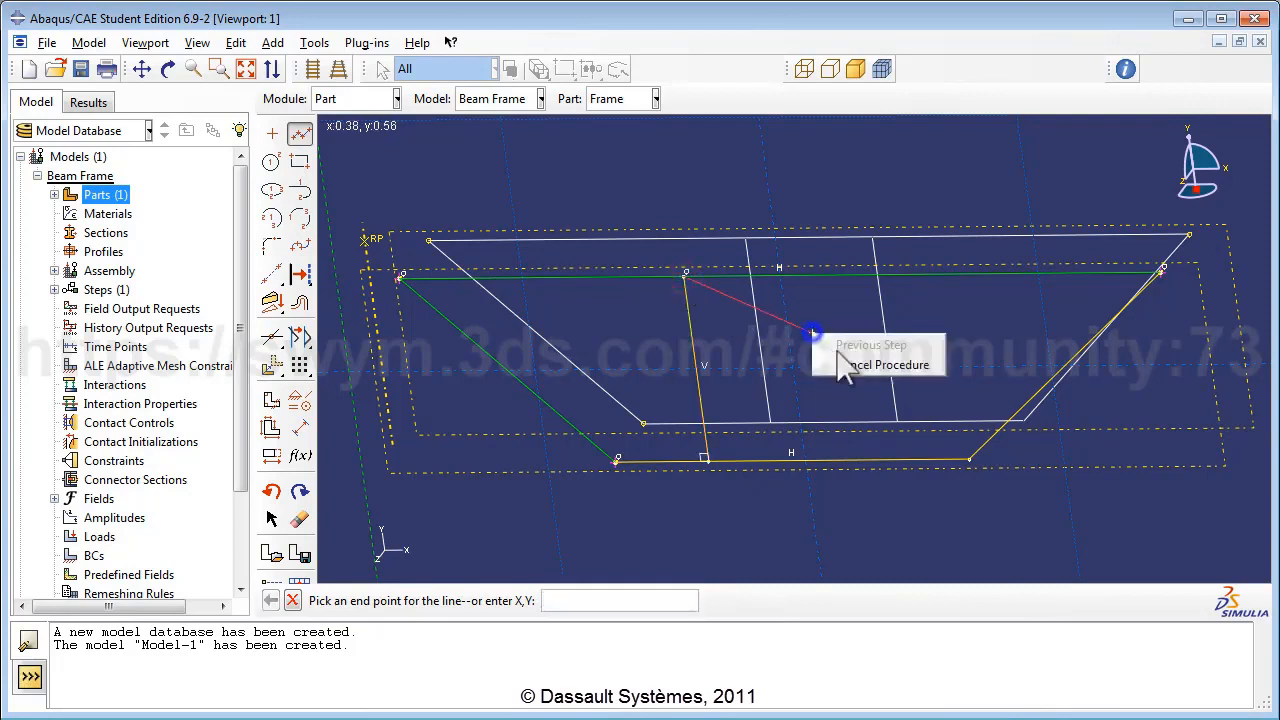
pyautogui.click(843, 357)
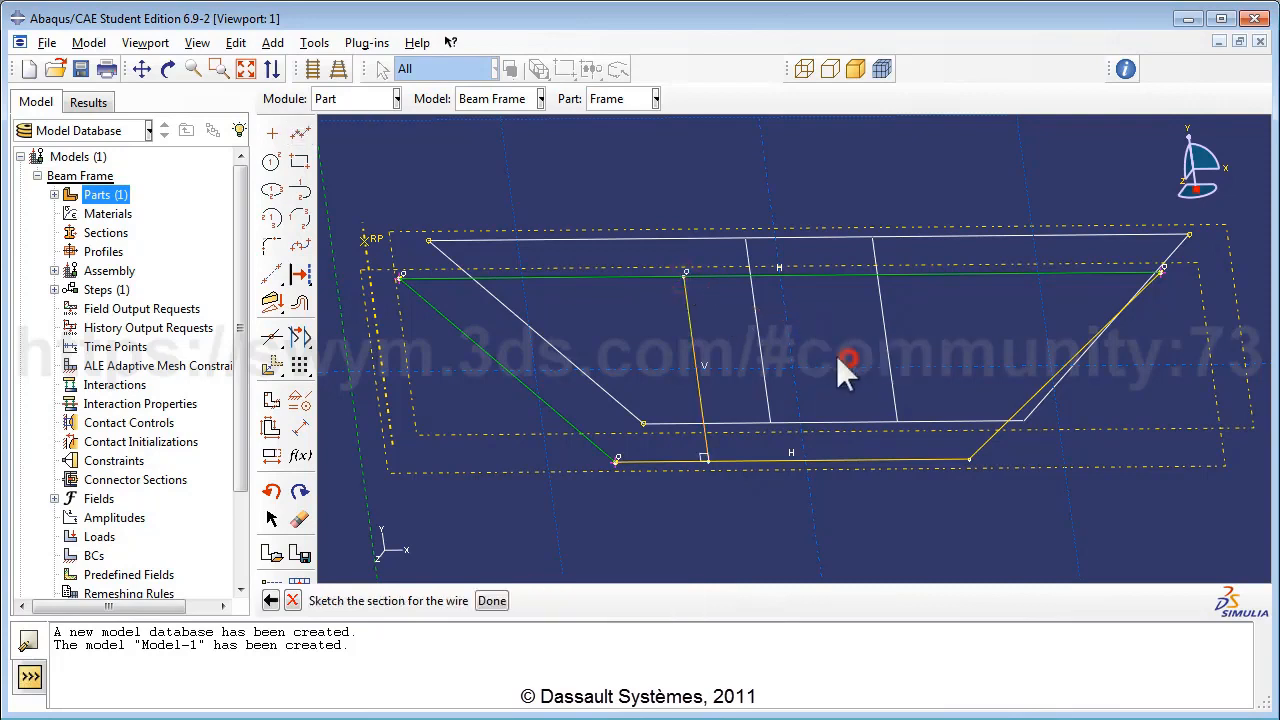
pyautogui.click(299, 134)
pyautogui.click(838, 459)
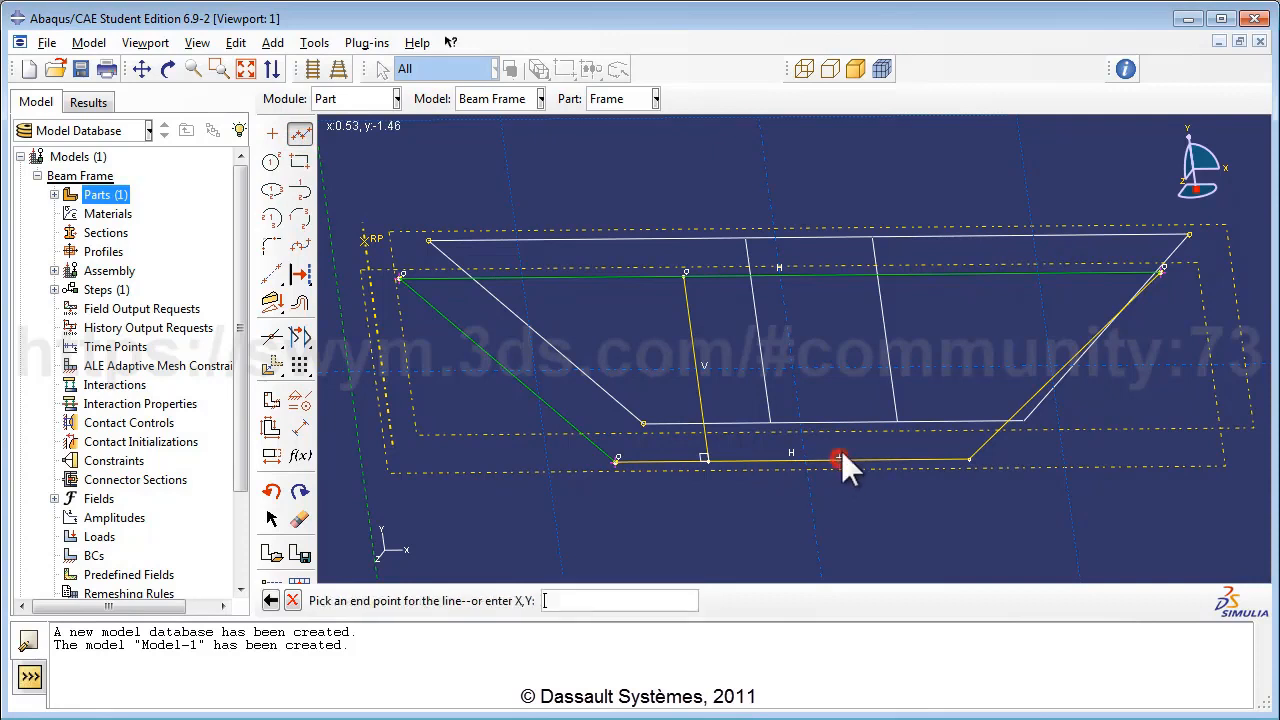
pyautogui.click(814, 276)
pyautogui.rightClick(847, 304)
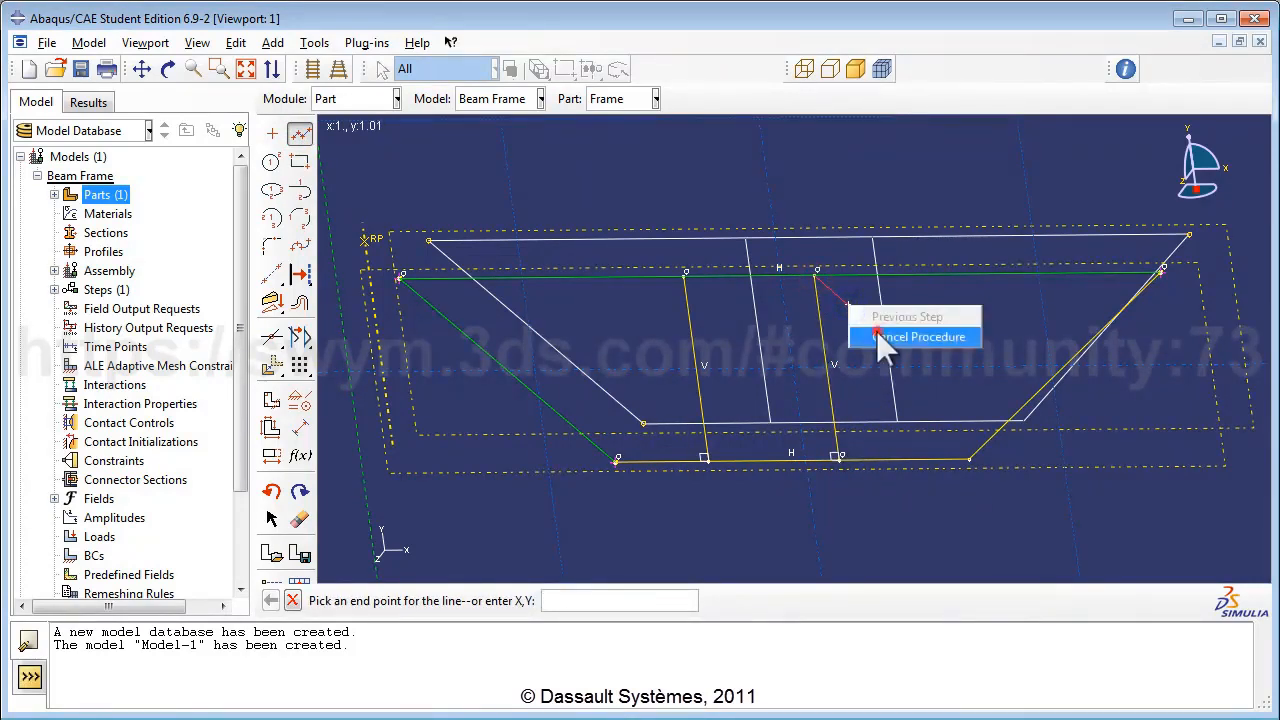
pyautogui.click(876, 335)
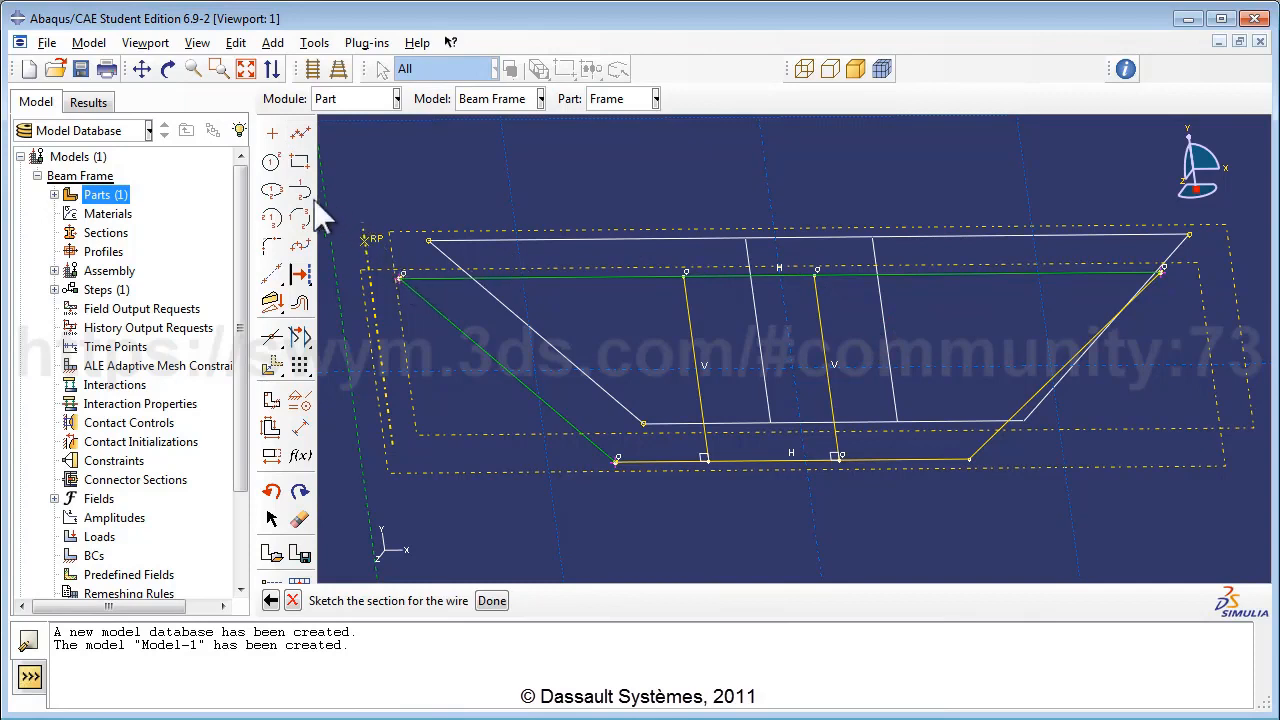
# Dimension the horizontal span of the right sloping member to 3.0.
pyautogui.click(299, 432)
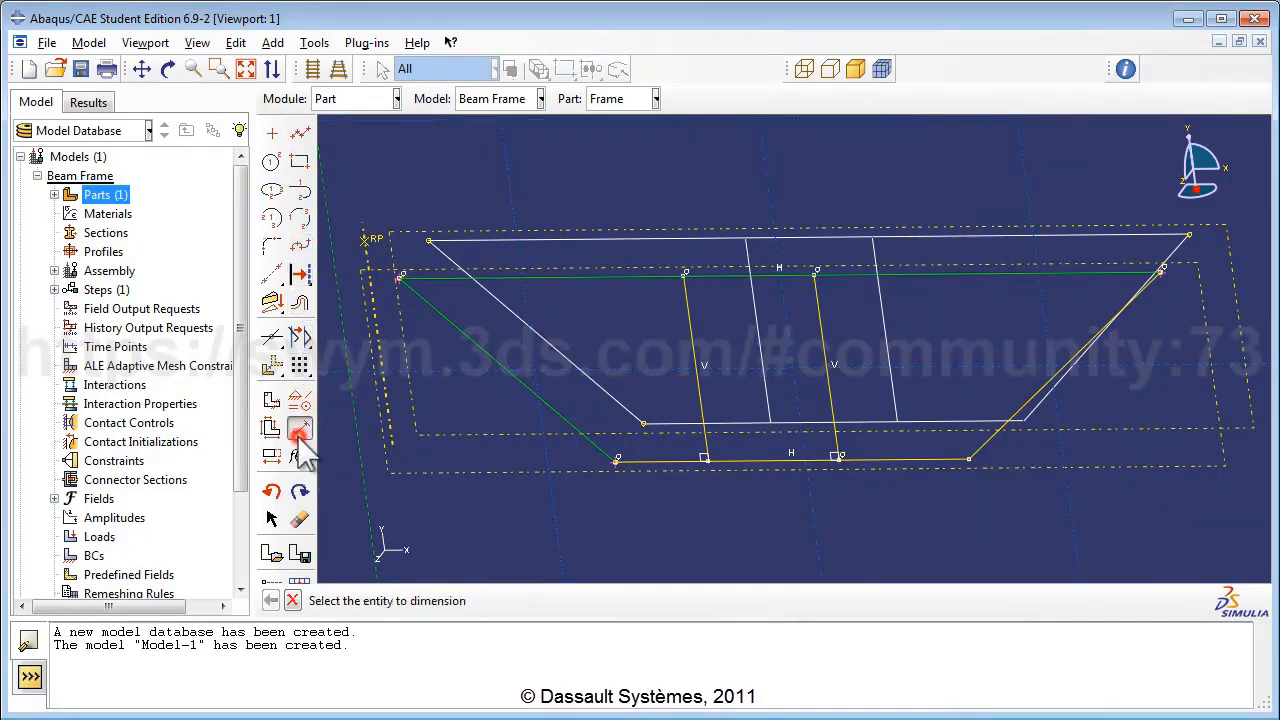
pyautogui.click(1162, 270)
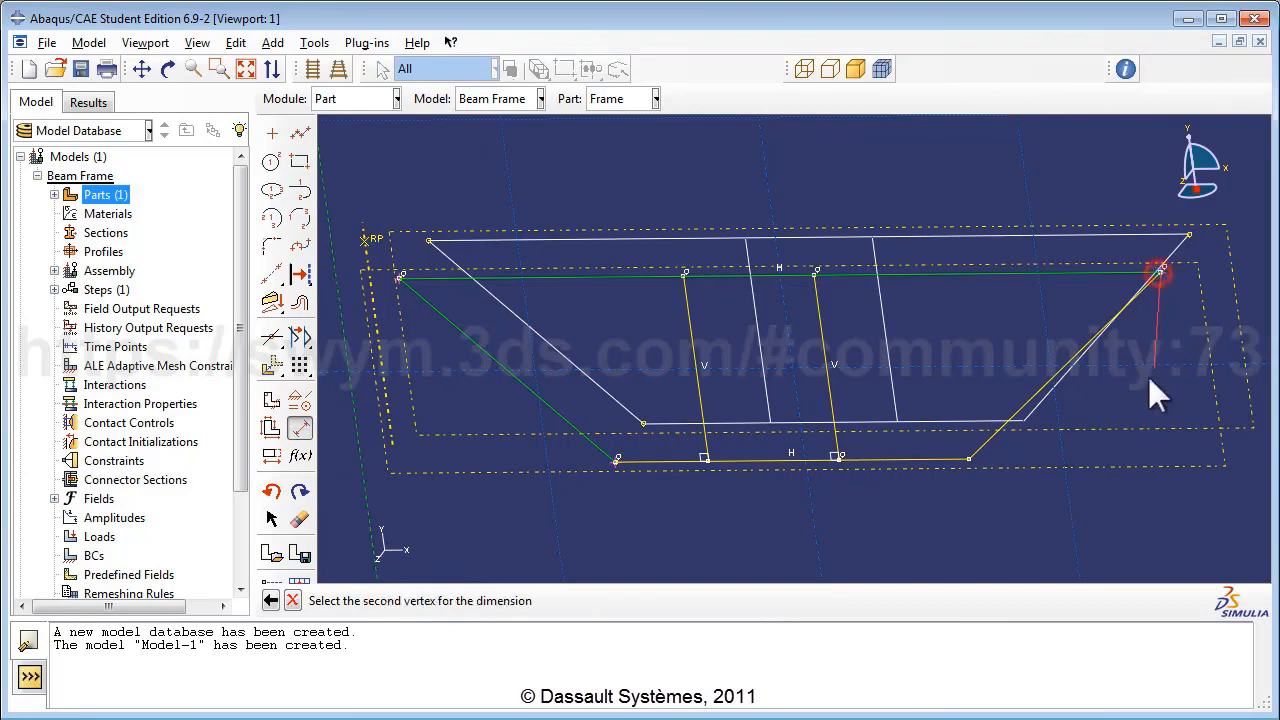
pyautogui.click(968, 461)
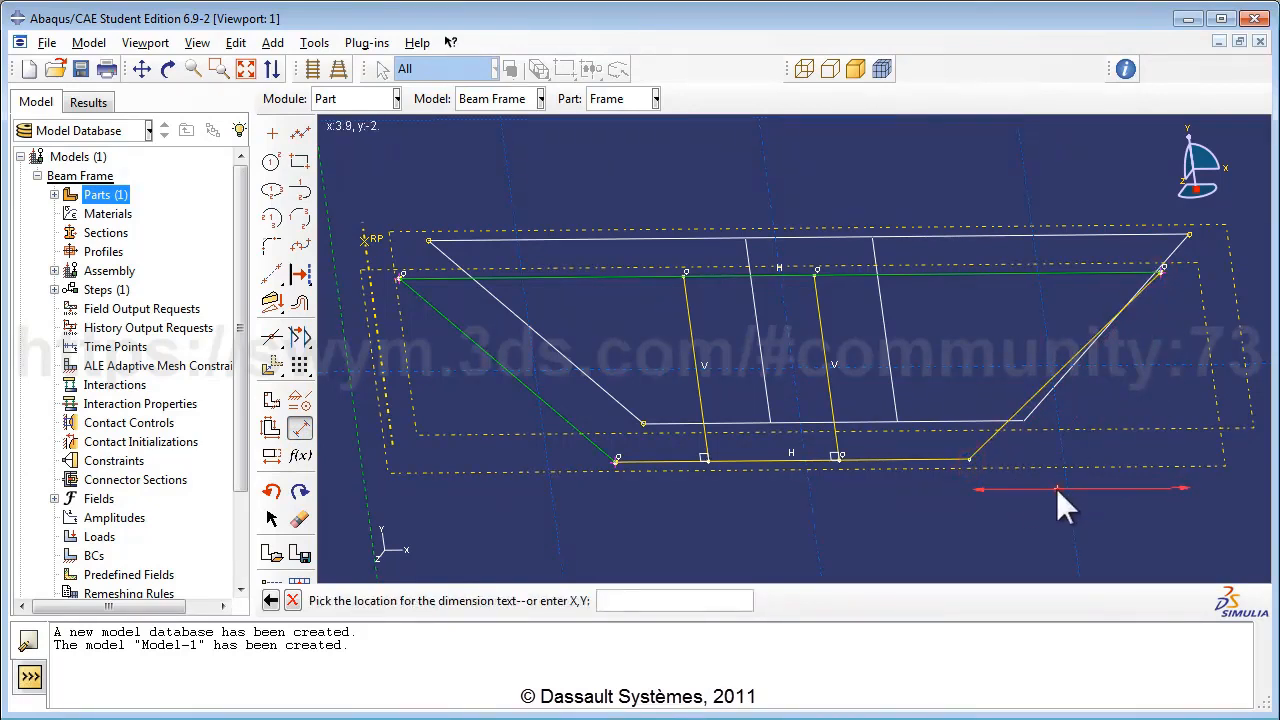
pyautogui.click(1056, 488)
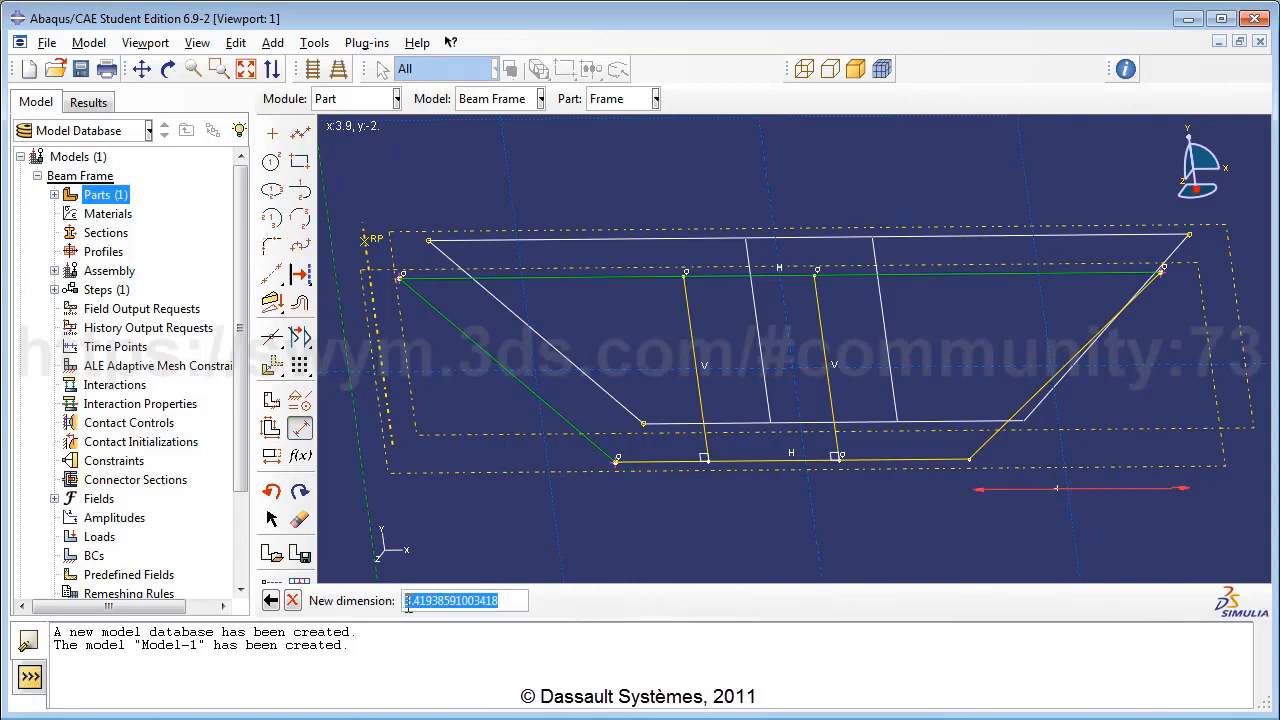
pyautogui.write('3')
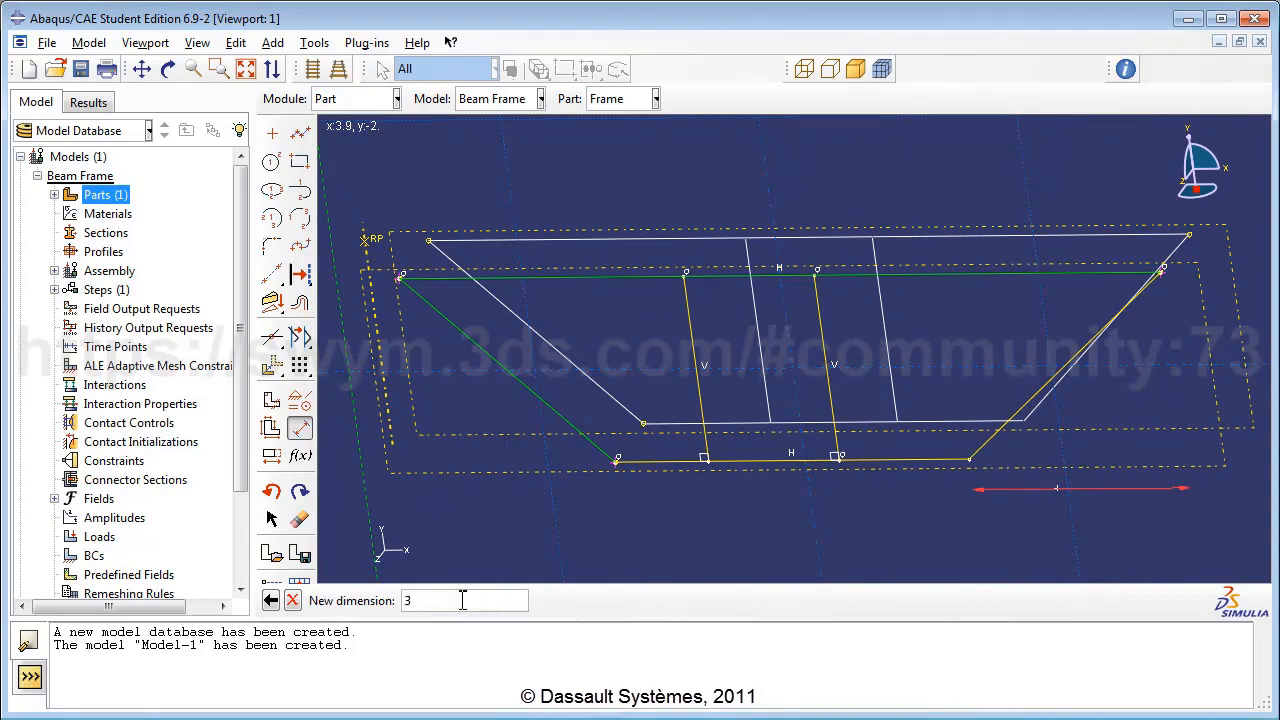
pyautogui.write('.0')
pyautogui.press('Return')
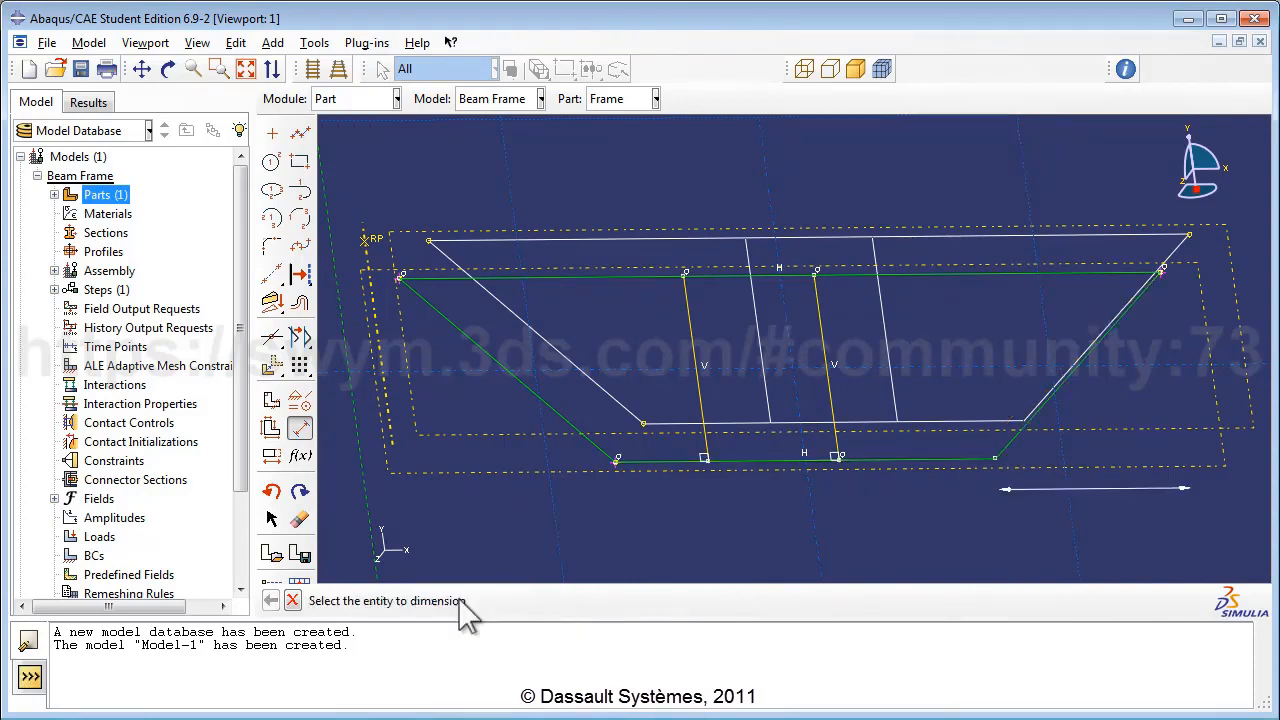
# Split the top and bottom lines where the two vertical struts meet them.
pyautogui.click(271, 337)
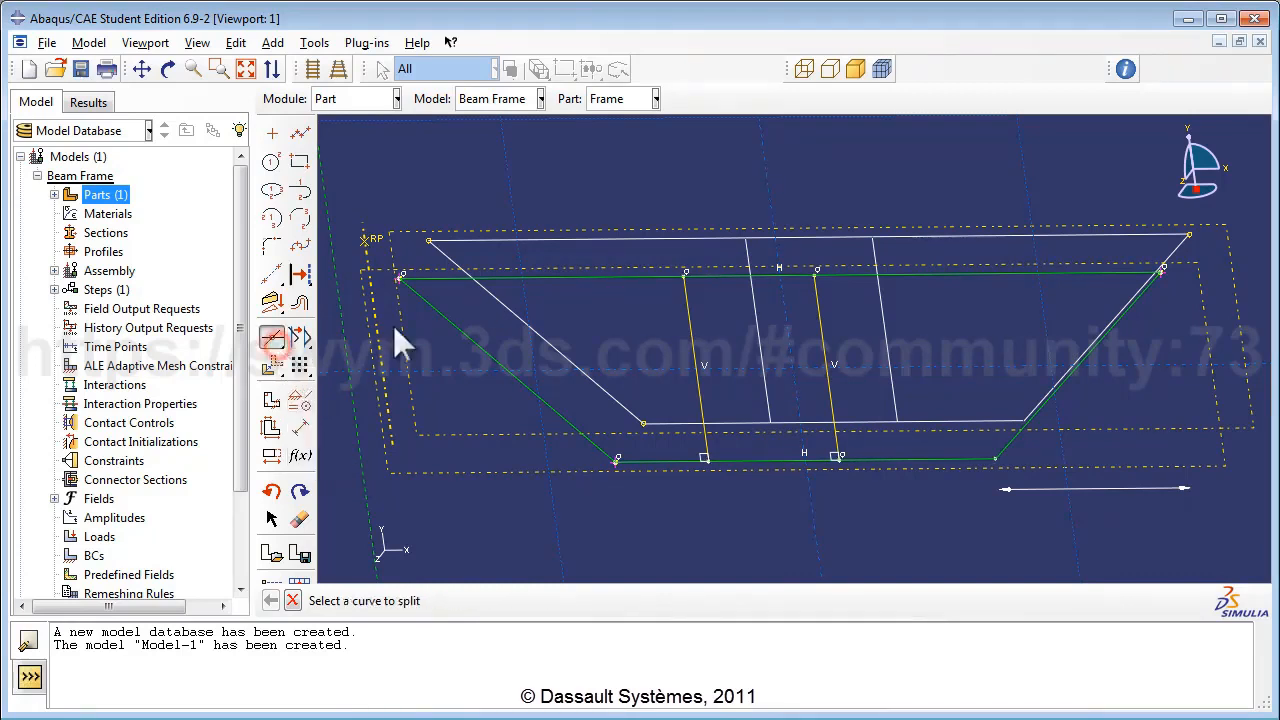
pyautogui.click(558, 277)
pyautogui.click(687, 306)
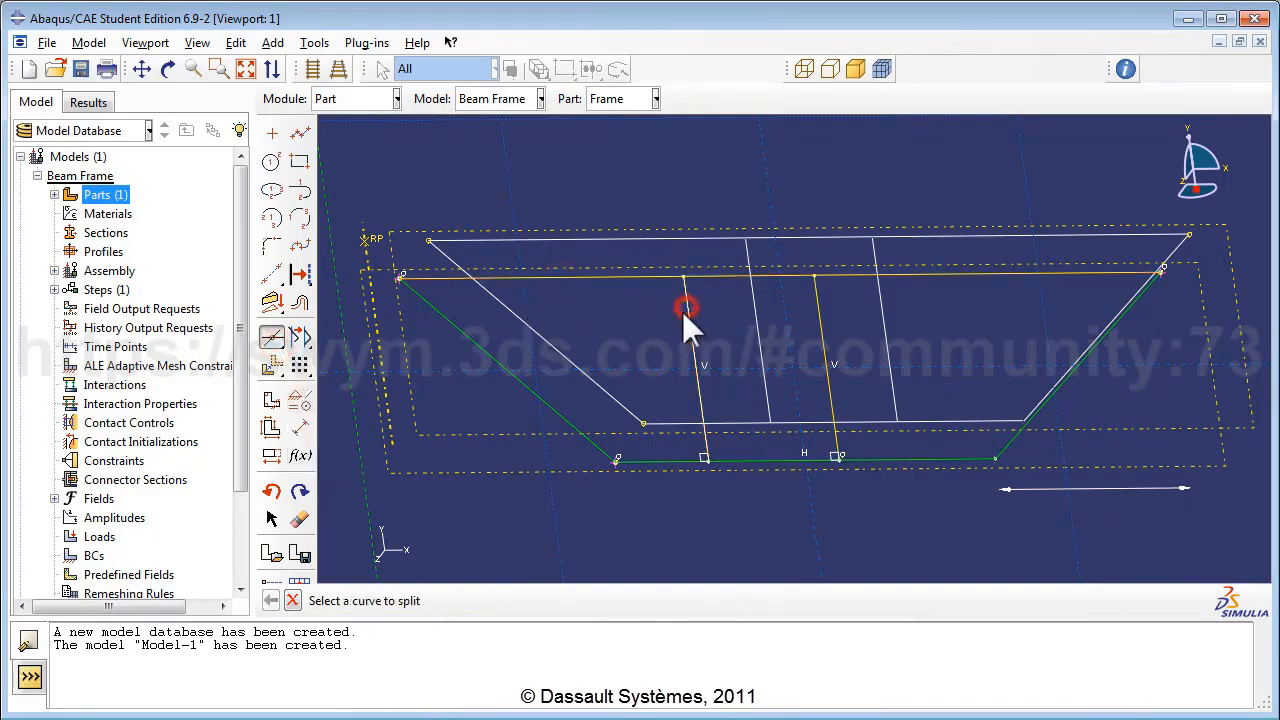
pyautogui.click(765, 274)
pyautogui.click(815, 301)
pyautogui.click(630, 463)
pyautogui.click(699, 407)
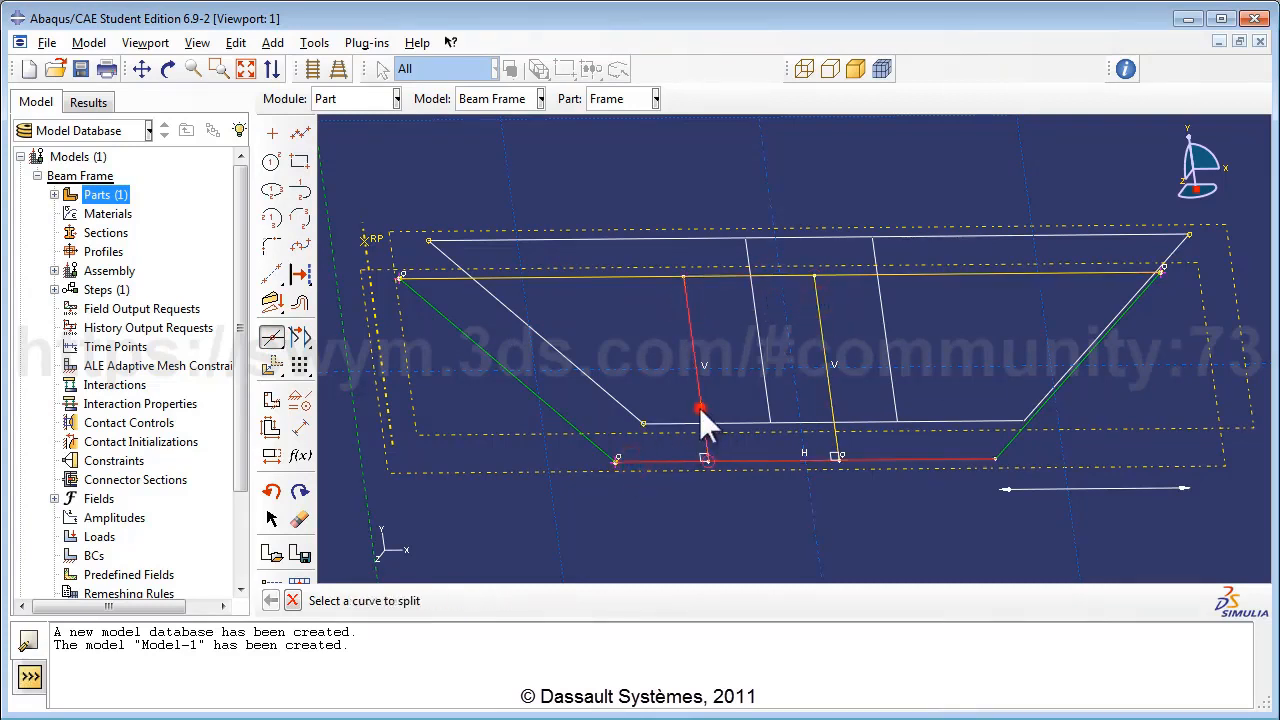
pyautogui.click(777, 459)
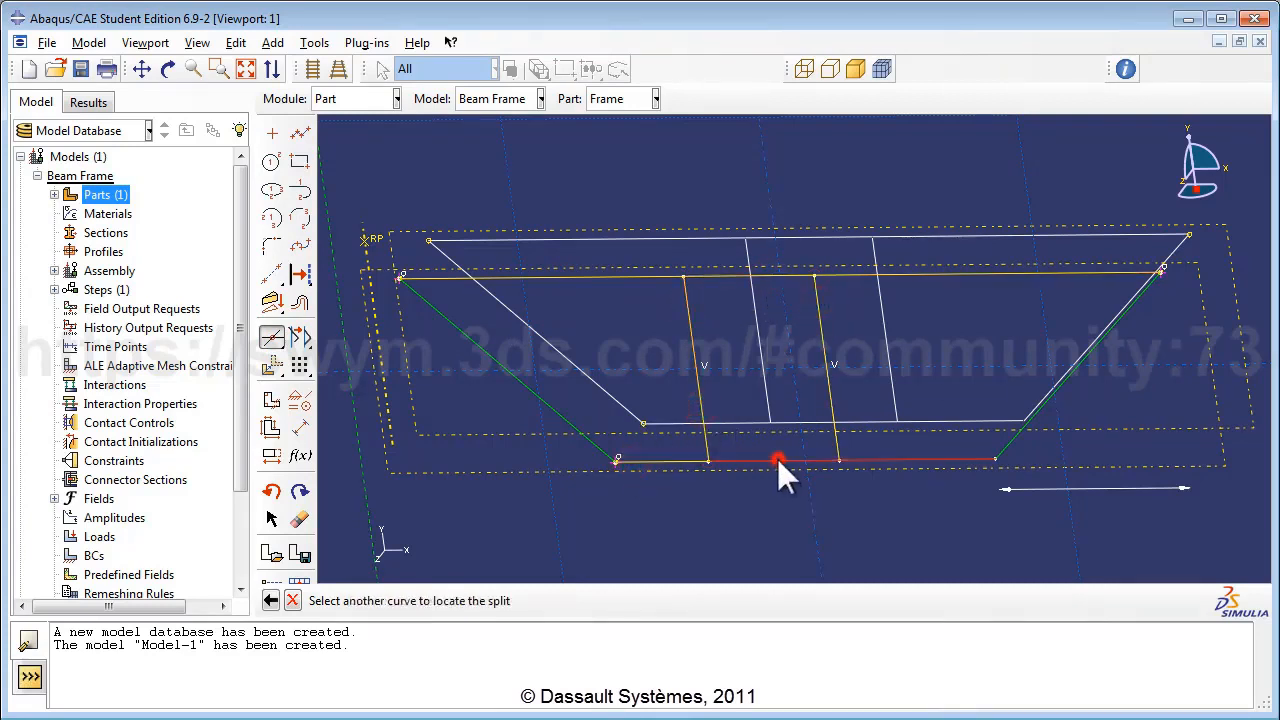
pyautogui.click(832, 413)
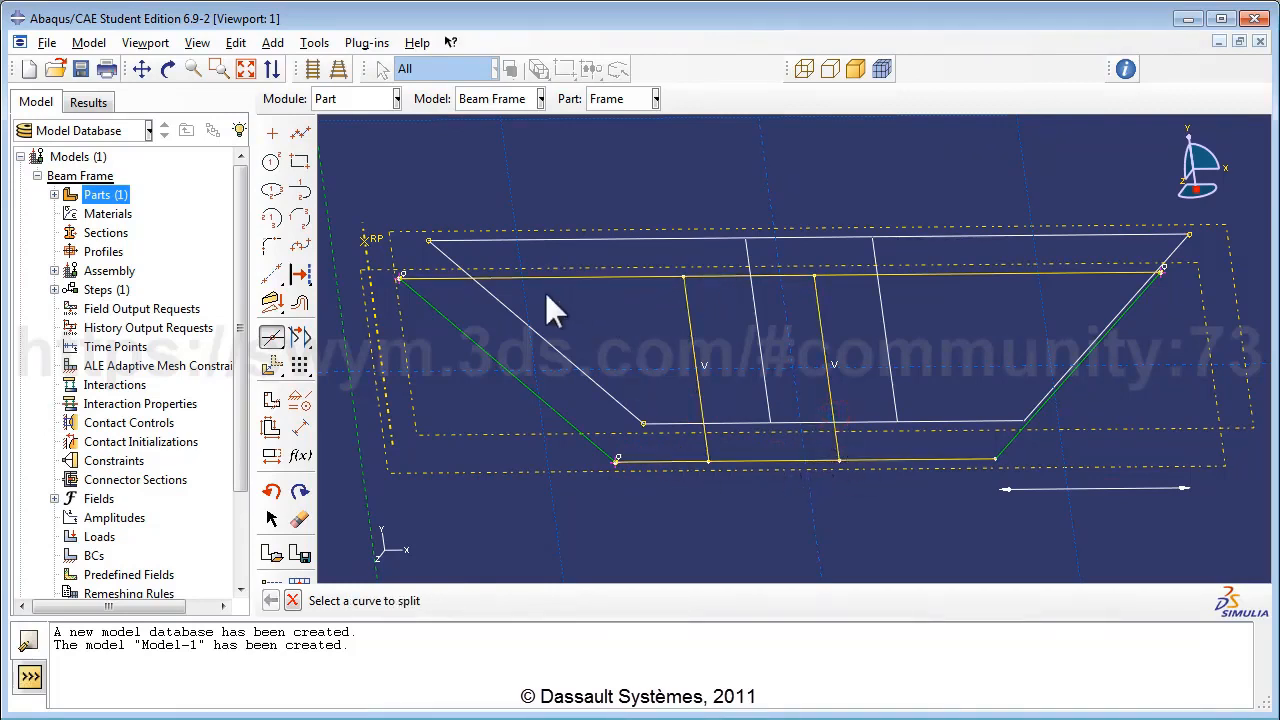
# Dimension the middle bottom segment between the struts to 2.
pyautogui.click(299, 427)
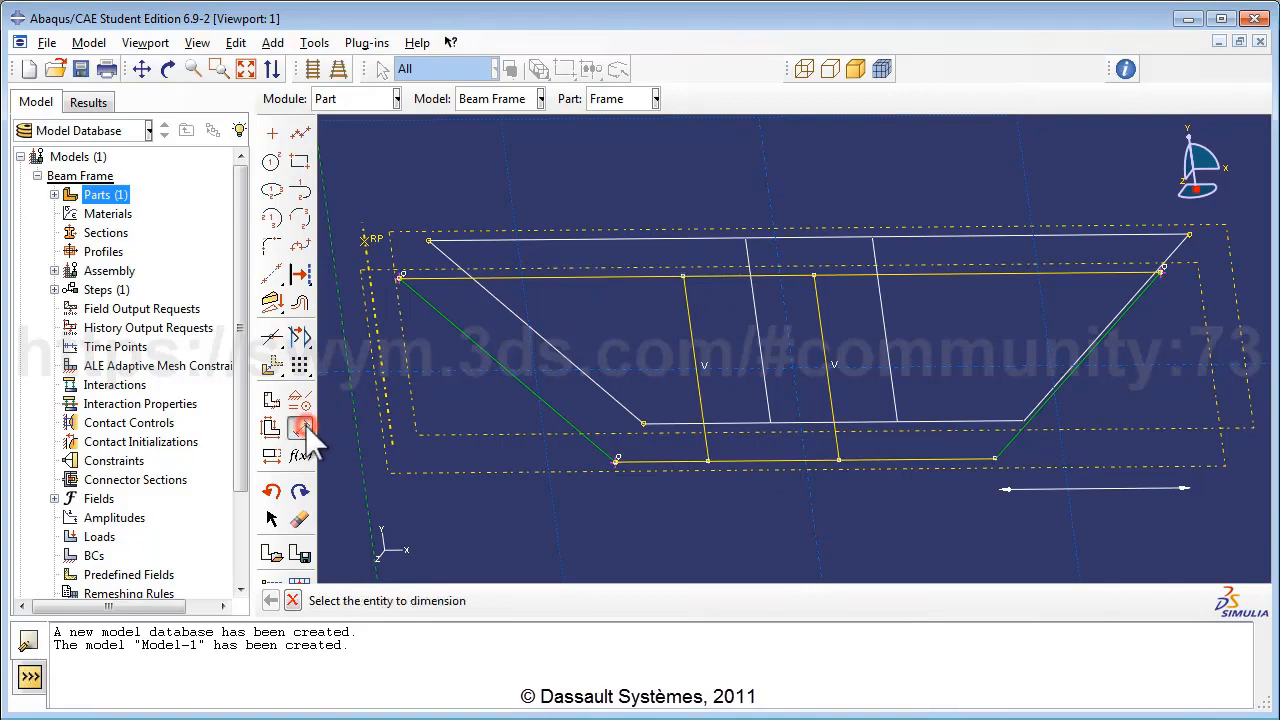
pyautogui.click(765, 459)
pyautogui.click(764, 507)
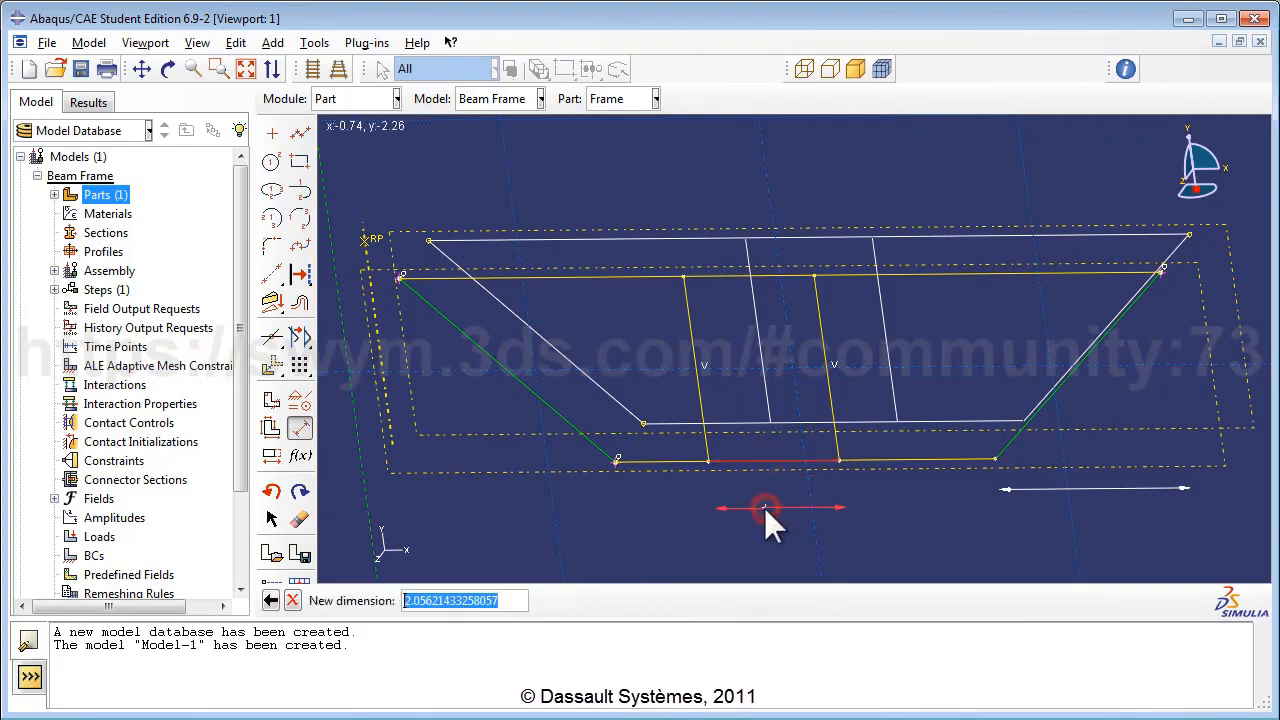
pyautogui.write('2')
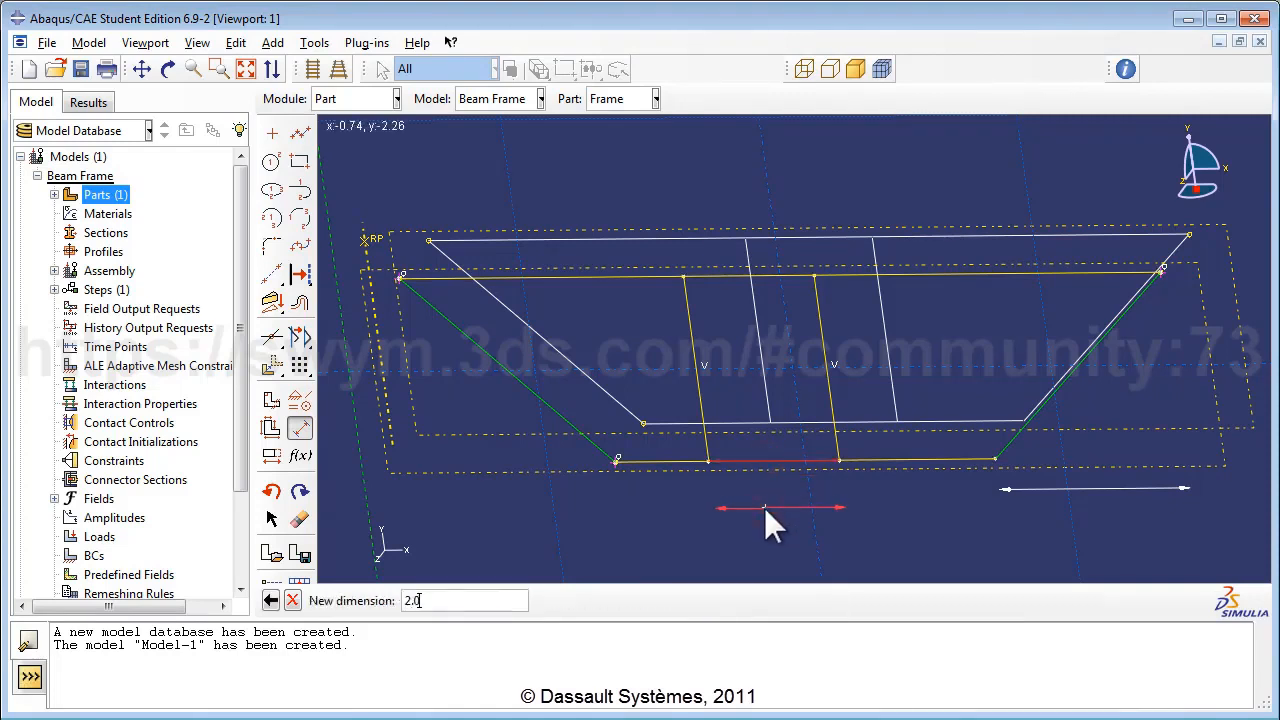
pyautogui.press('Return')
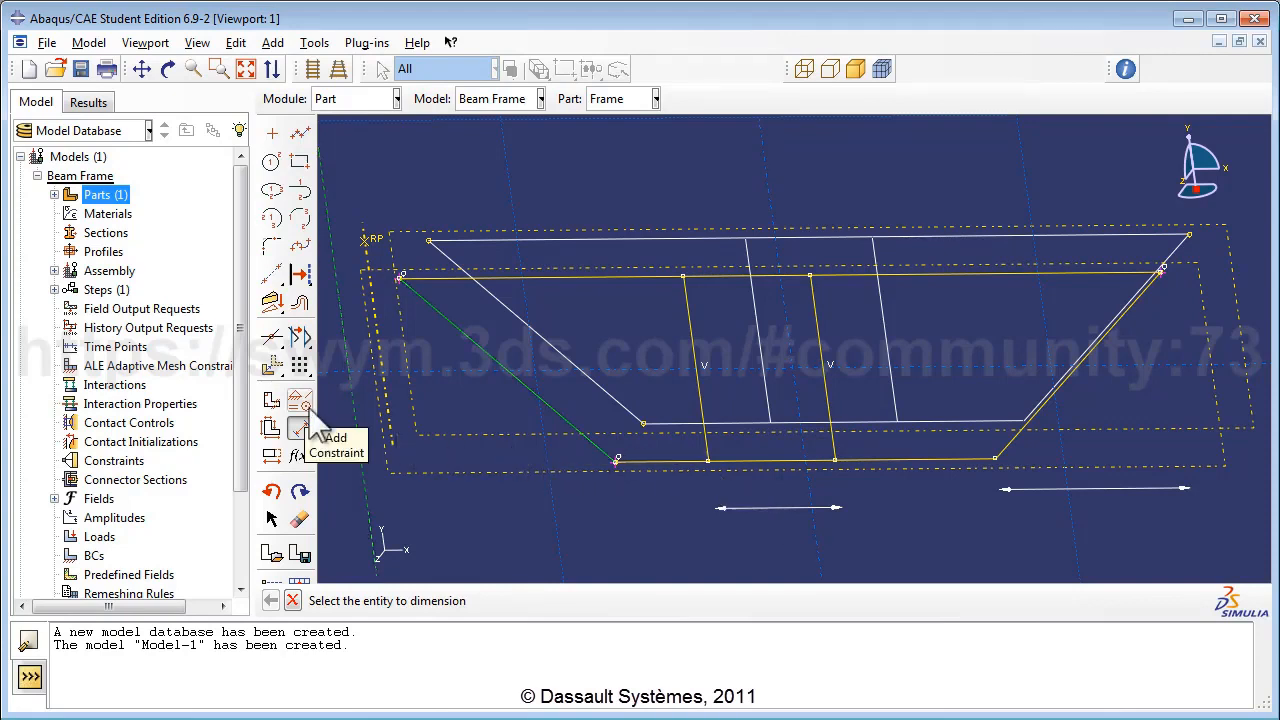
# Apply an equal length constraint to the left and right outer bottom segments.
pyautogui.click(302, 426)
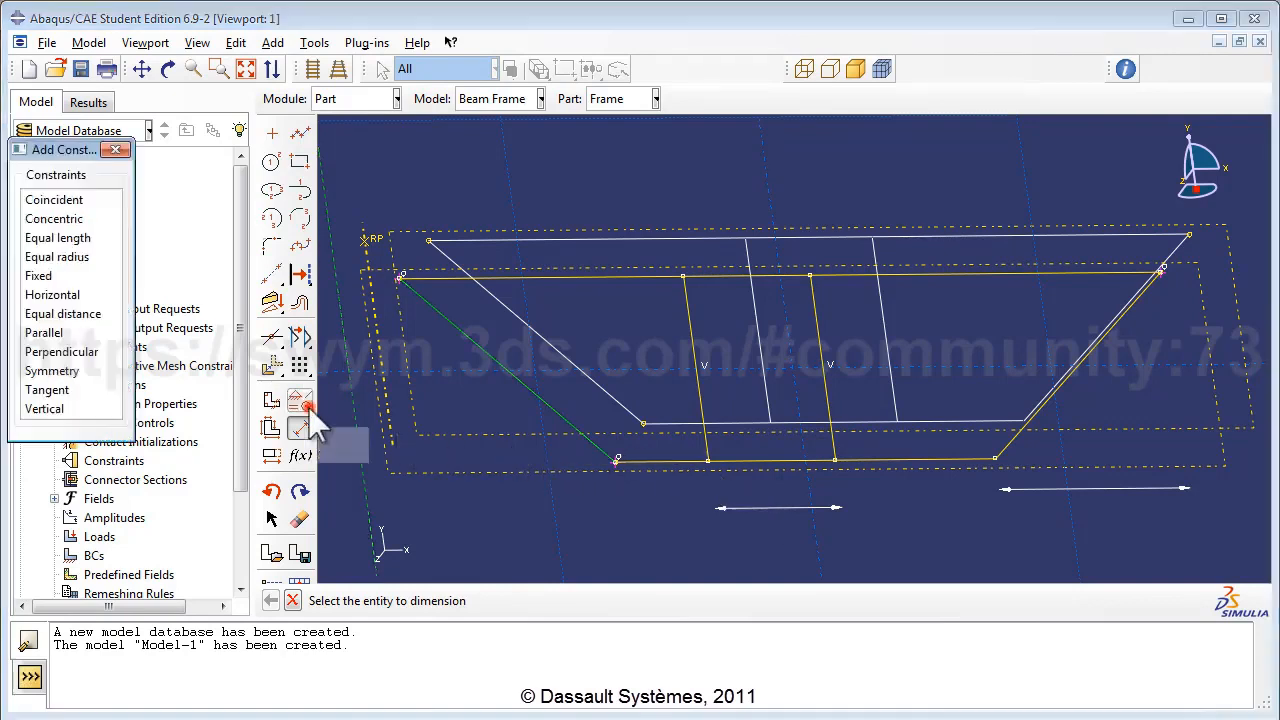
pyautogui.click(68, 240)
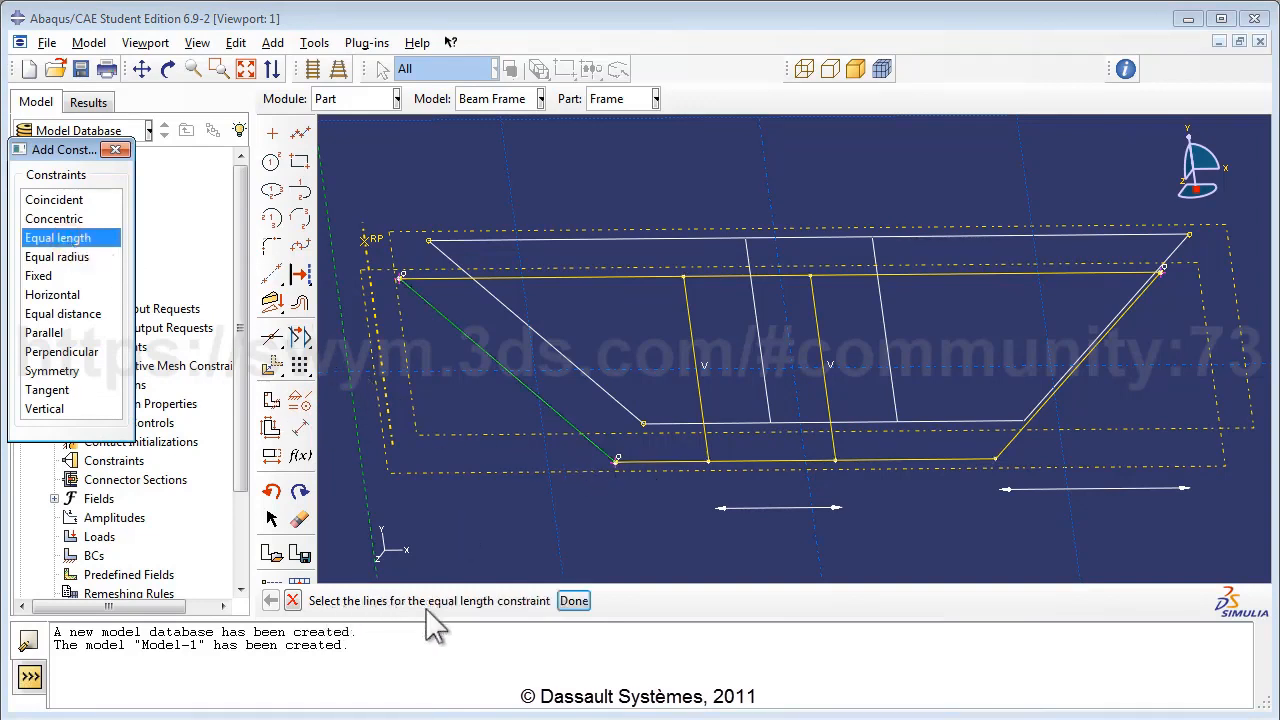
pyautogui.click(661, 461)
pyautogui.click(924, 461)
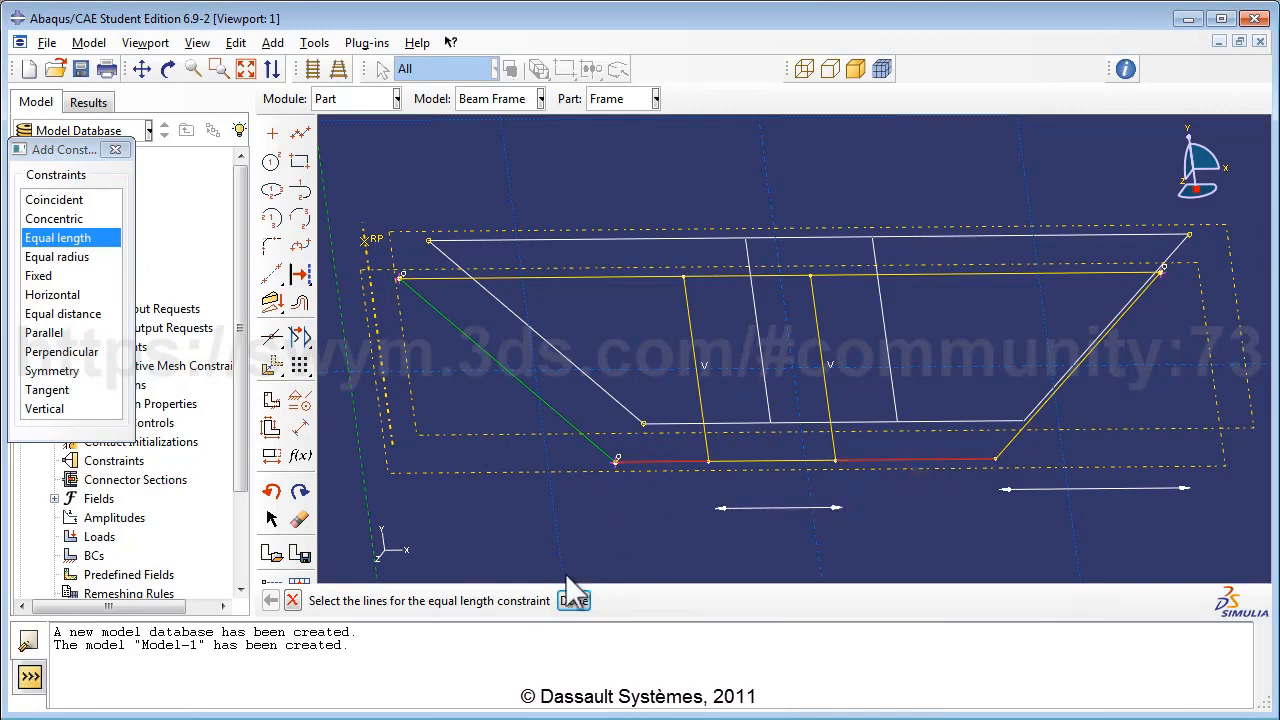
pyautogui.click(573, 601)
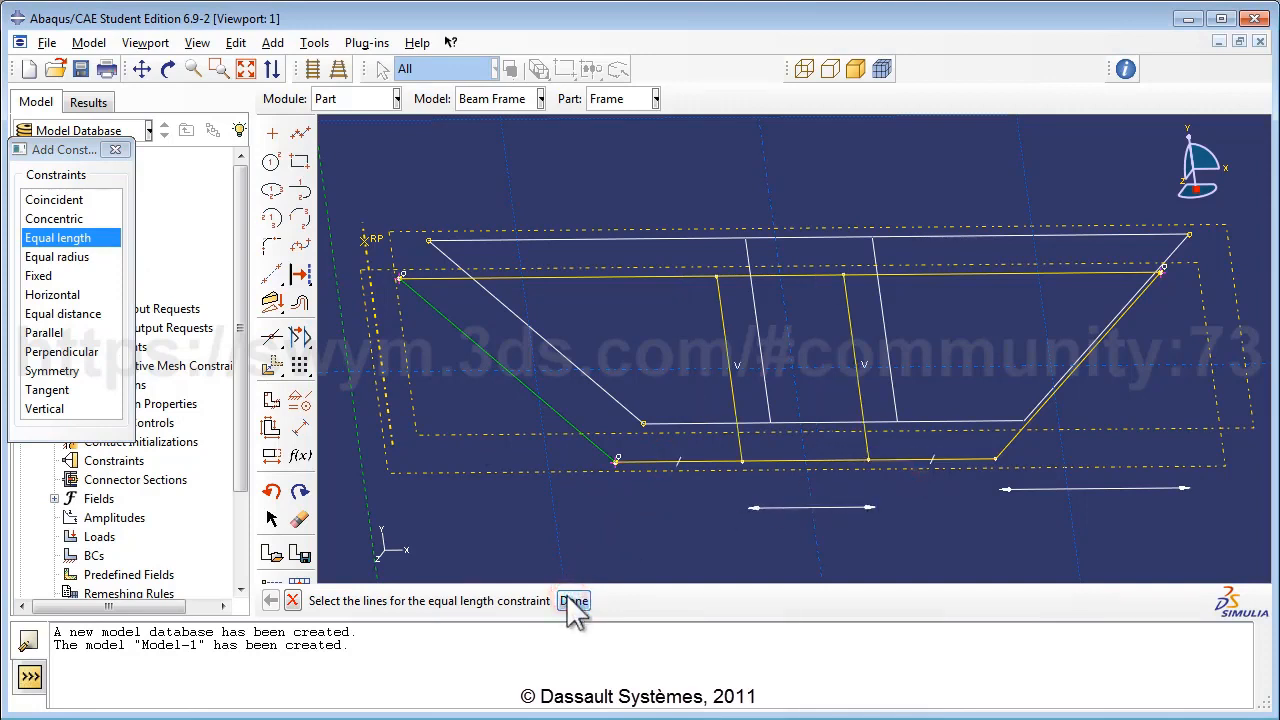
pyautogui.click(115, 149)
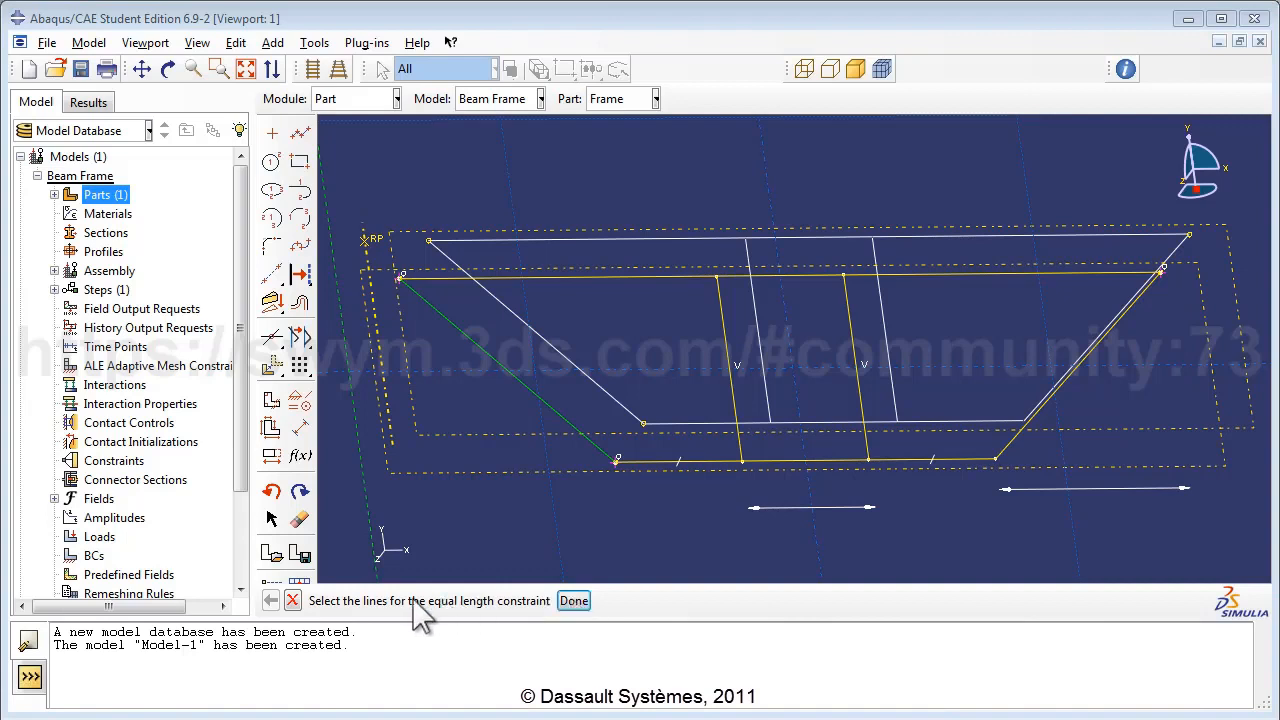
pyautogui.click(574, 600)
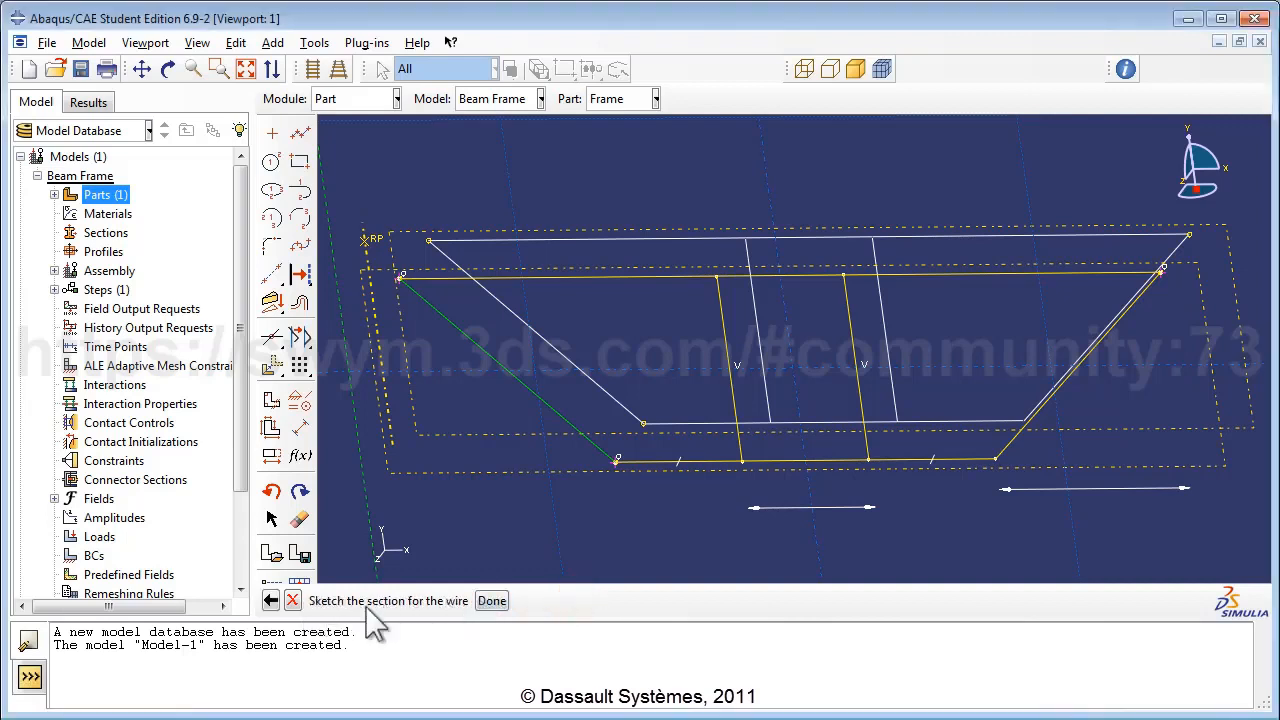
# Finish the offset-plane sketch and orbit the Frame part to inspect both wire frames.
pyautogui.click(490, 601)
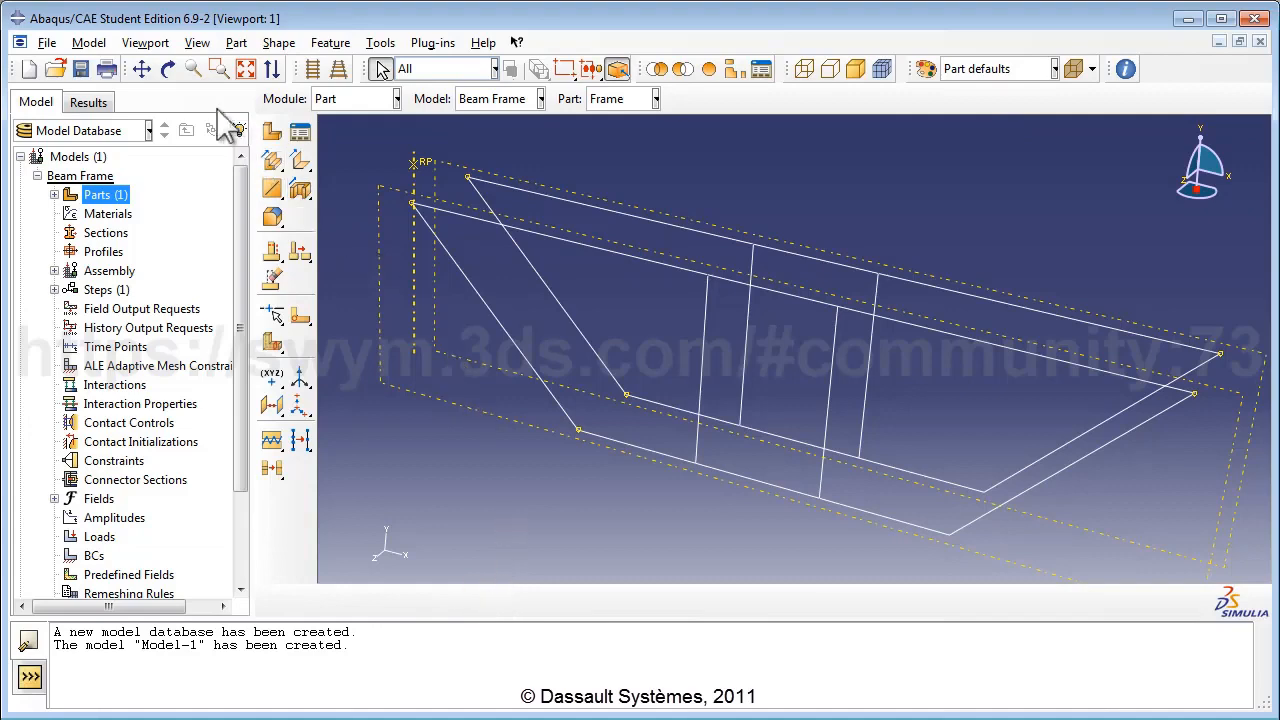
pyautogui.click(168, 68)
pyautogui.moveTo(746, 309)
pyautogui.mouseDown()
pyautogui.moveTo(686, 391)
pyautogui.moveTo(737, 349)
pyautogui.moveTo(737, 304)
pyautogui.mouseUp()
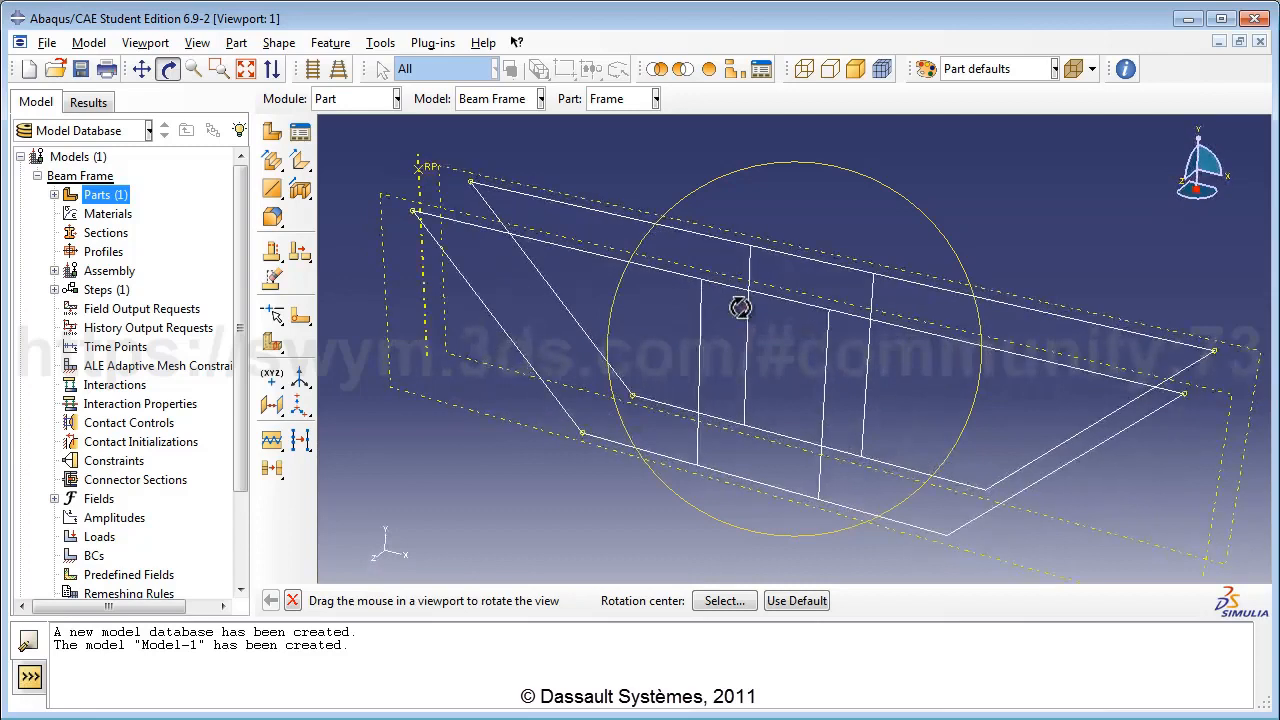
pyautogui.click(176, 75)
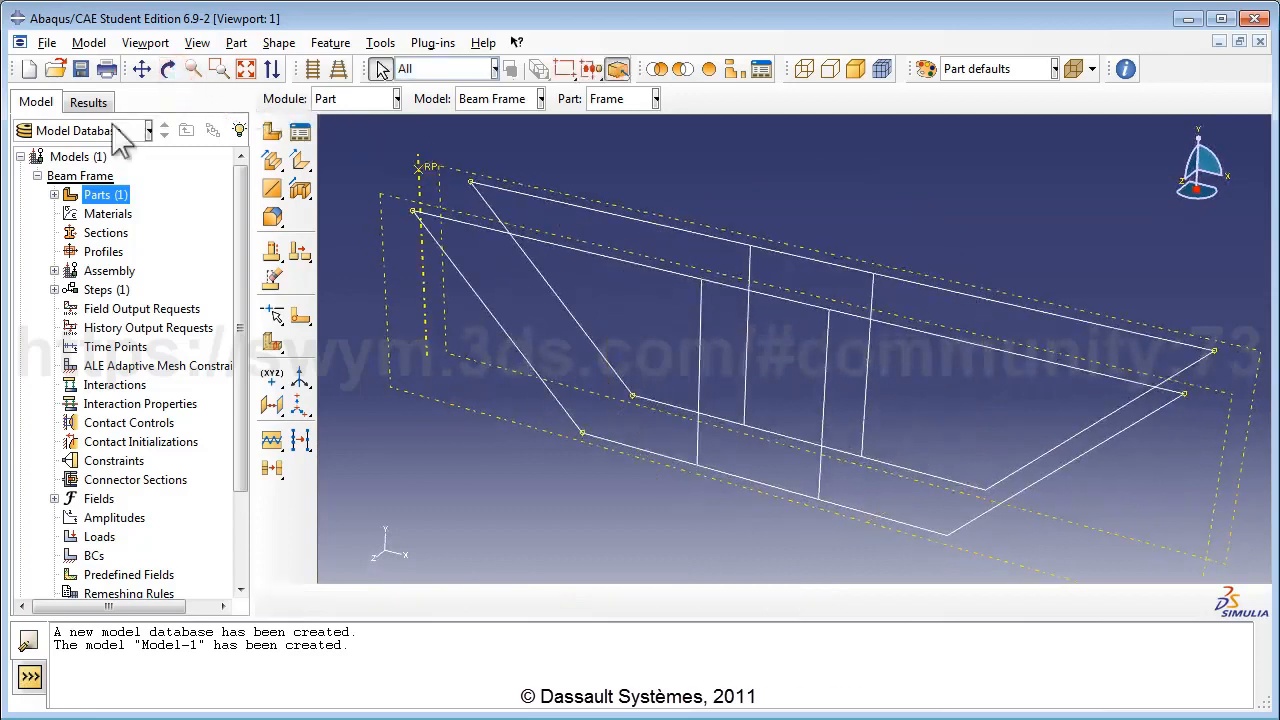
# Create a 3D deformable point part named Cross Bracing, placing its point at 0,0,0.
pyautogui.doubleClick(106, 195)
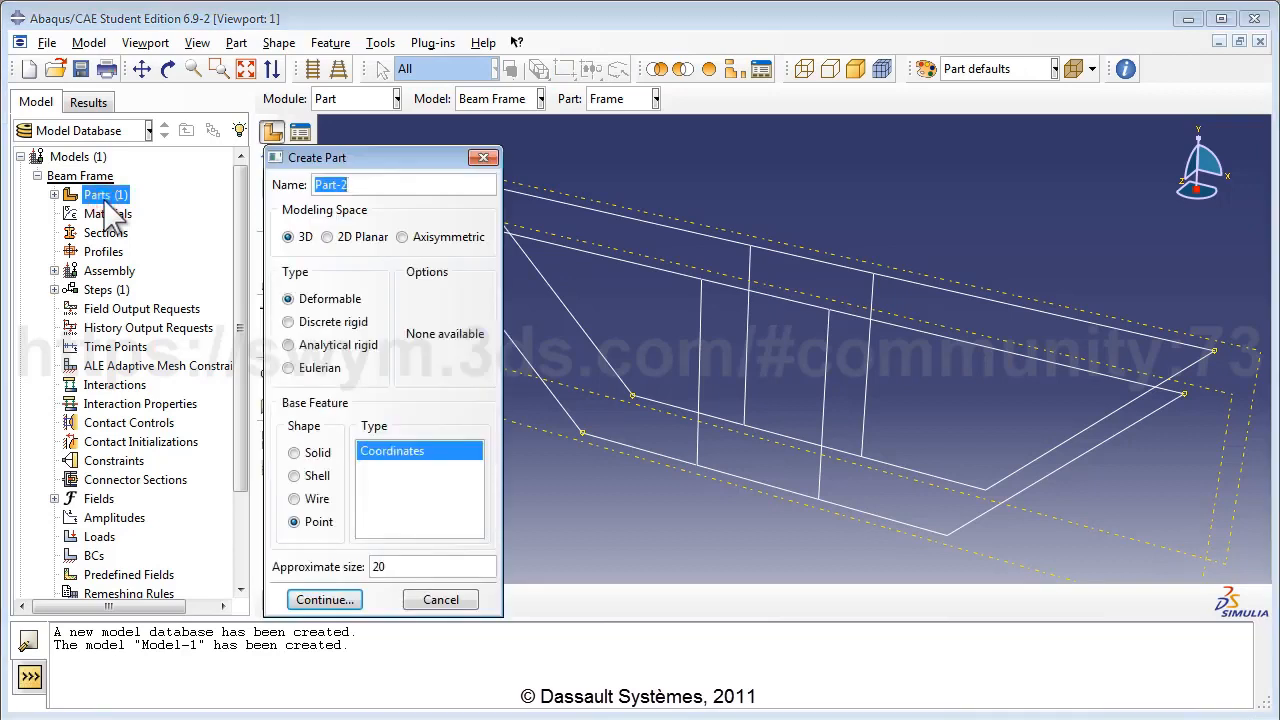
pyautogui.click(366, 180)
pyautogui.doubleClick(366, 181)
pyautogui.write('Cr')
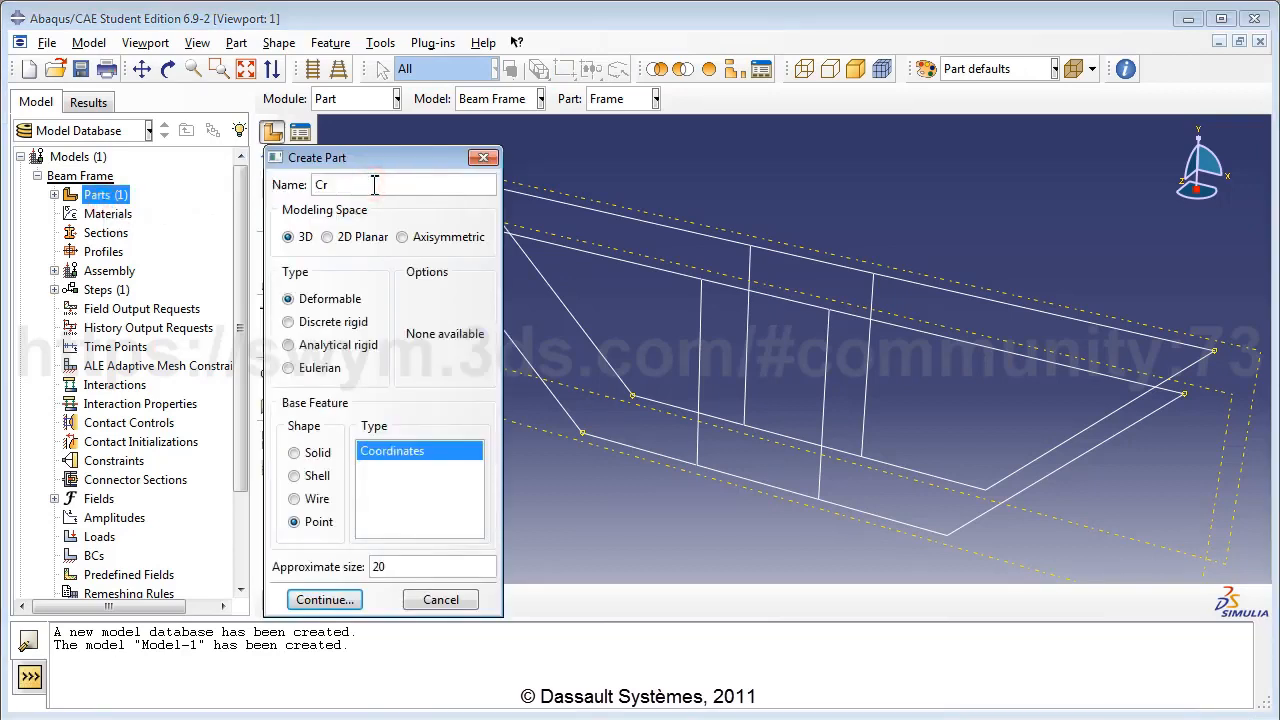
pyautogui.write('oss Bracing')
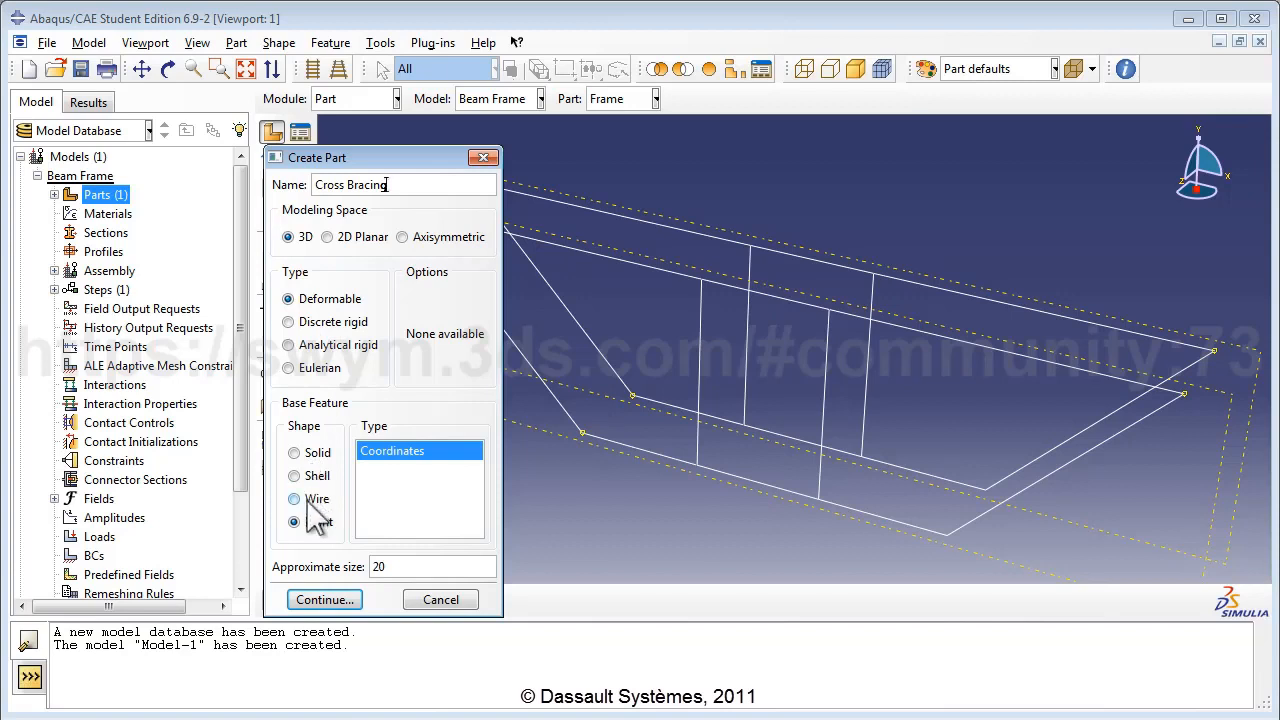
pyautogui.click(392, 566)
pyautogui.click(325, 600)
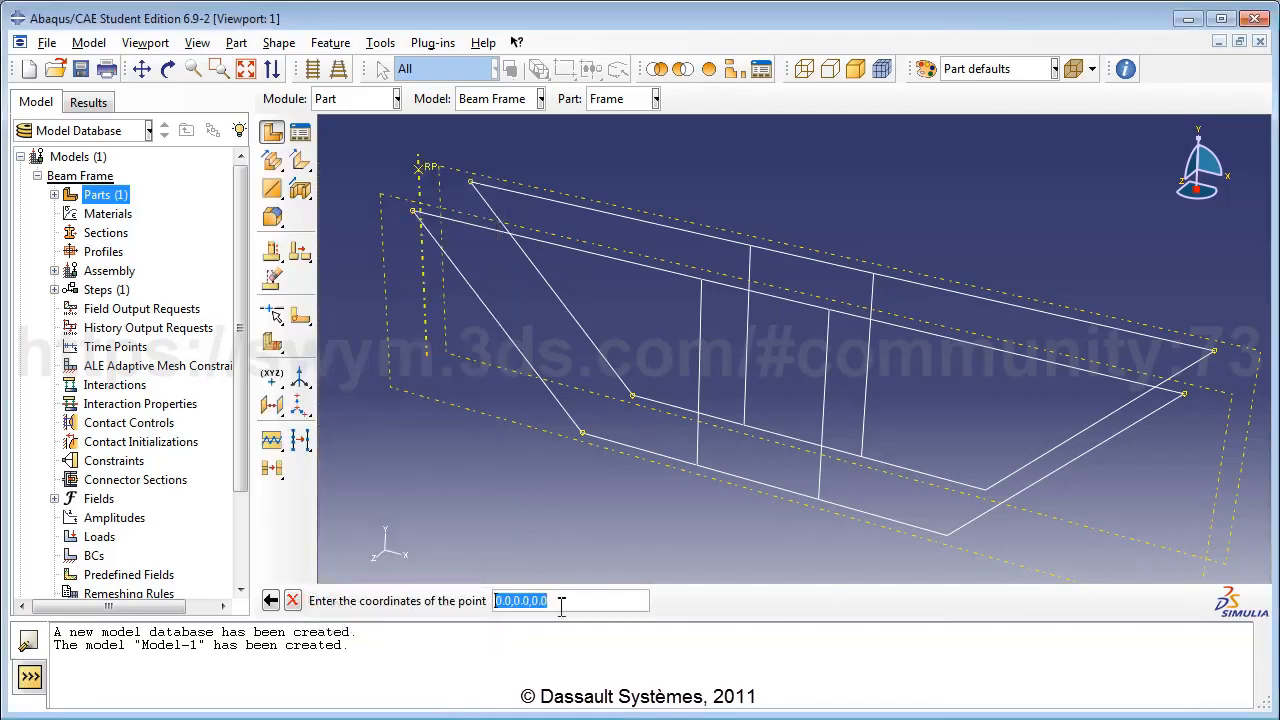
pyautogui.press('Return')
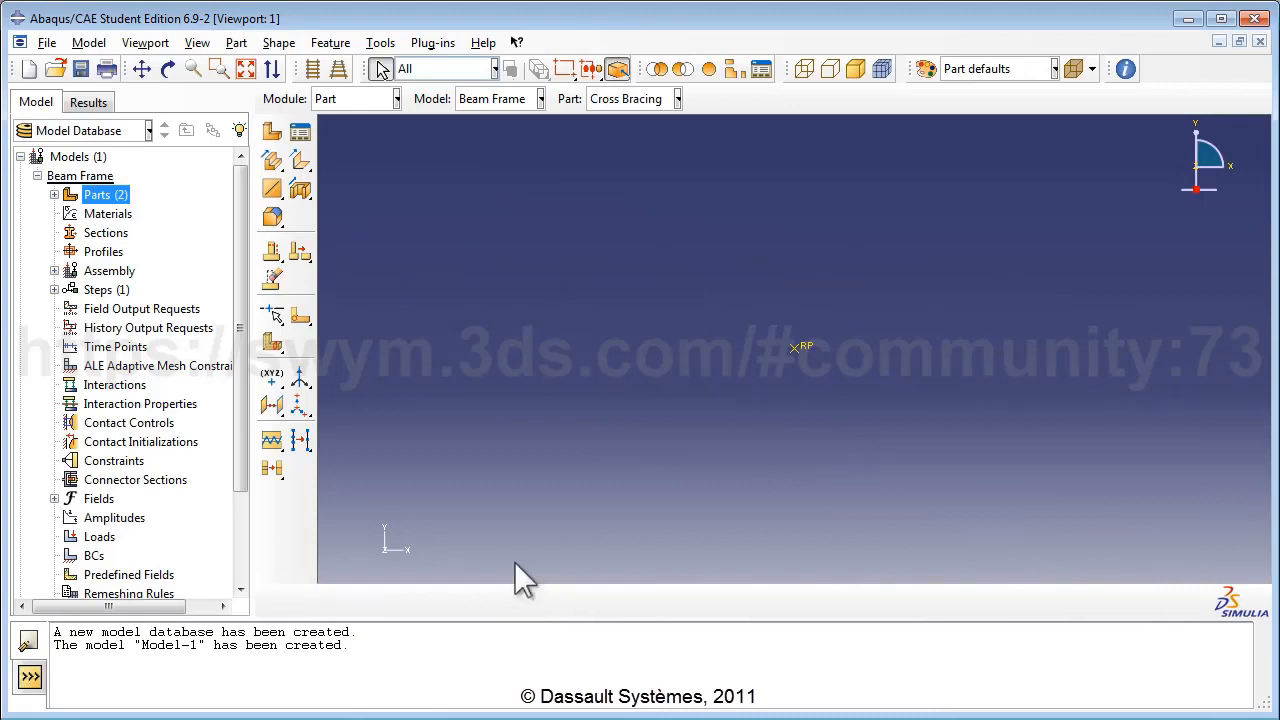
# Add datum points at 1,0,0 and 1,0,1.5 to Cross Bracing by entering coordinates.
pyautogui.click(285, 390)
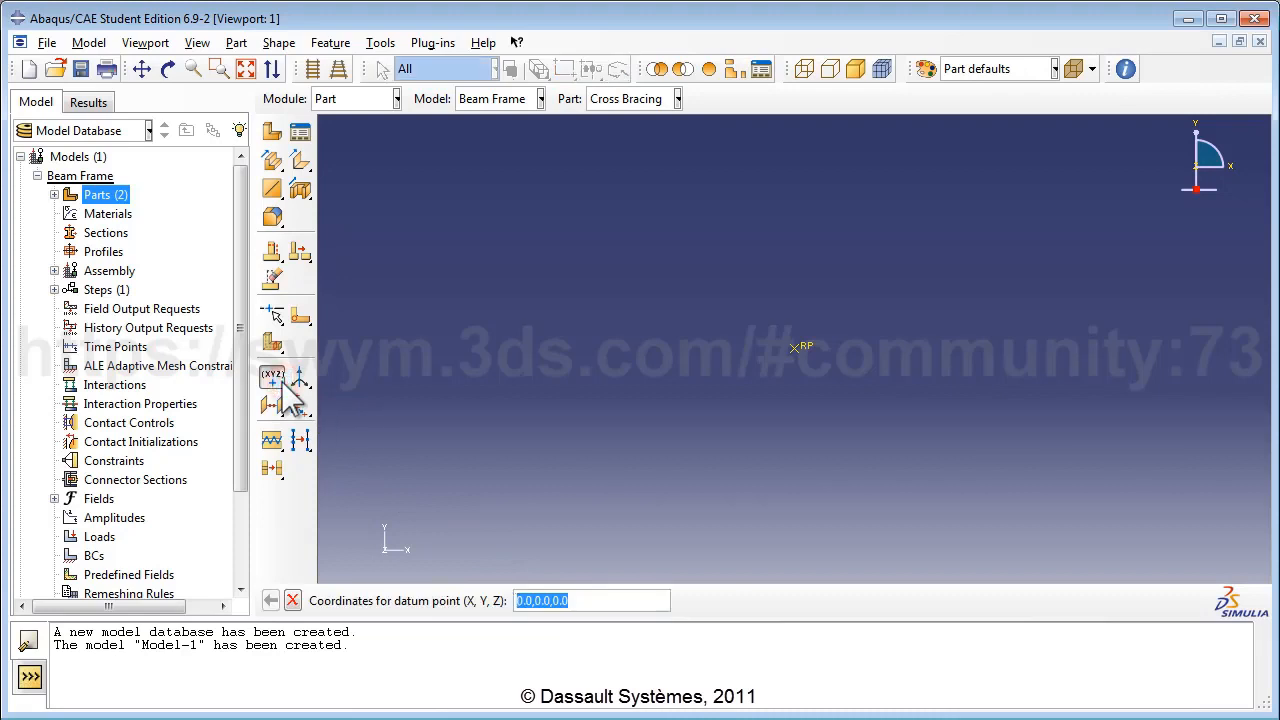
pyautogui.click(517, 601)
pyautogui.write('1')
pyautogui.press('Return')
pyautogui.doubleClick(519, 600)
pyautogui.write('1')
pyautogui.doubleClick(561, 600)
pyautogui.write('1')
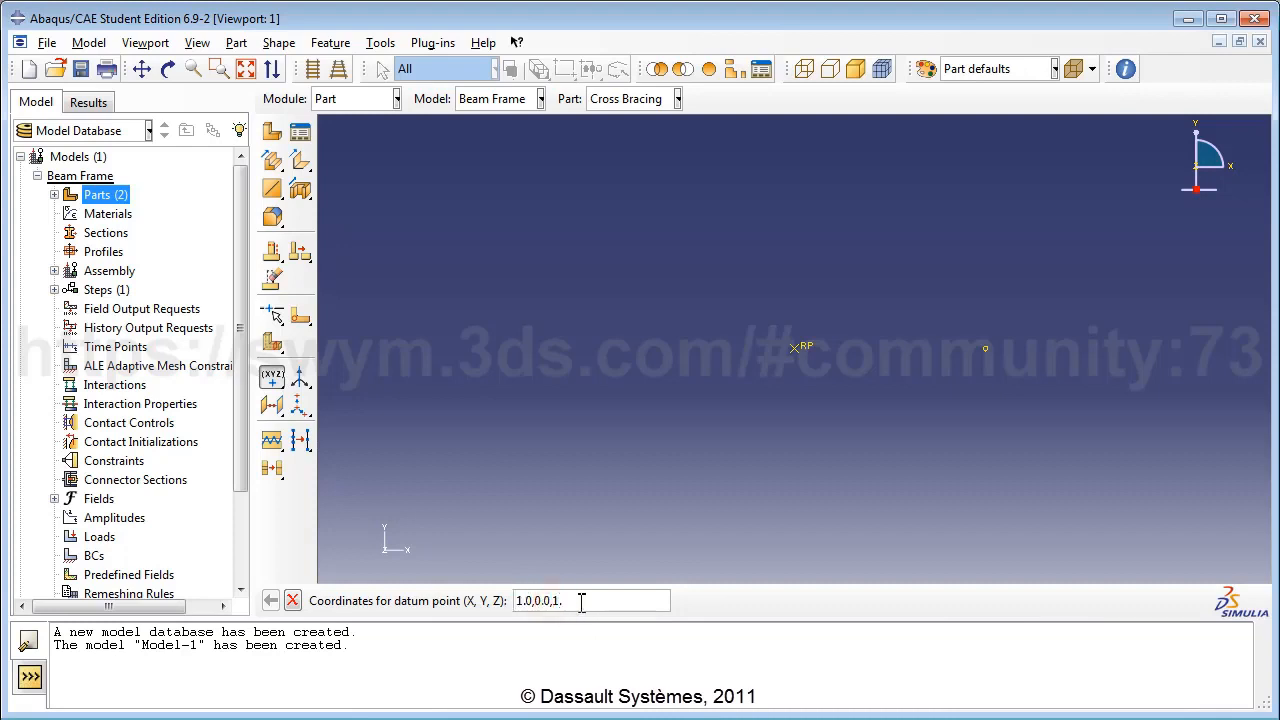
pyautogui.press('Return')
pyautogui.hotkey('alt', 'Tab')
# Add datum points at 4.0,-3.0,0.0 and 4.0,-3.0,1.5, copied from the Notepad list.
pyautogui.moveTo(911, 340); pyautogui.dragTo(838, 338)
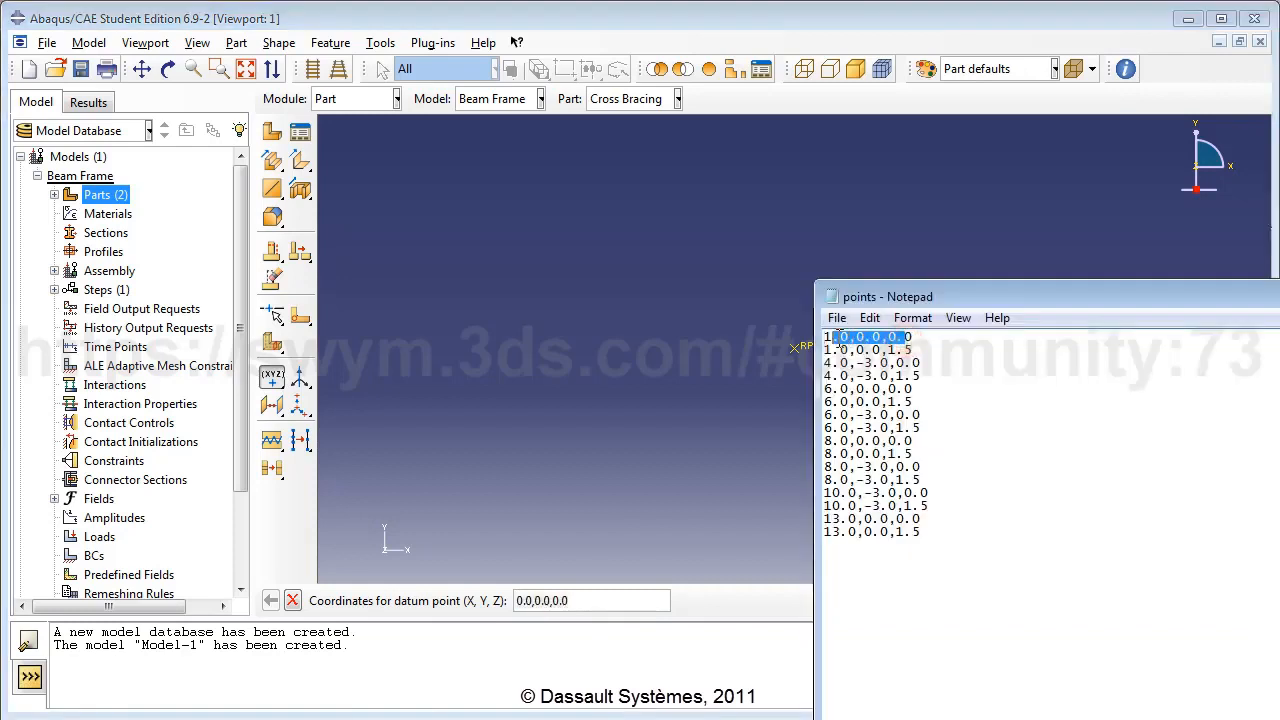
pyautogui.moveTo(914, 350); pyautogui.dragTo(838, 350)
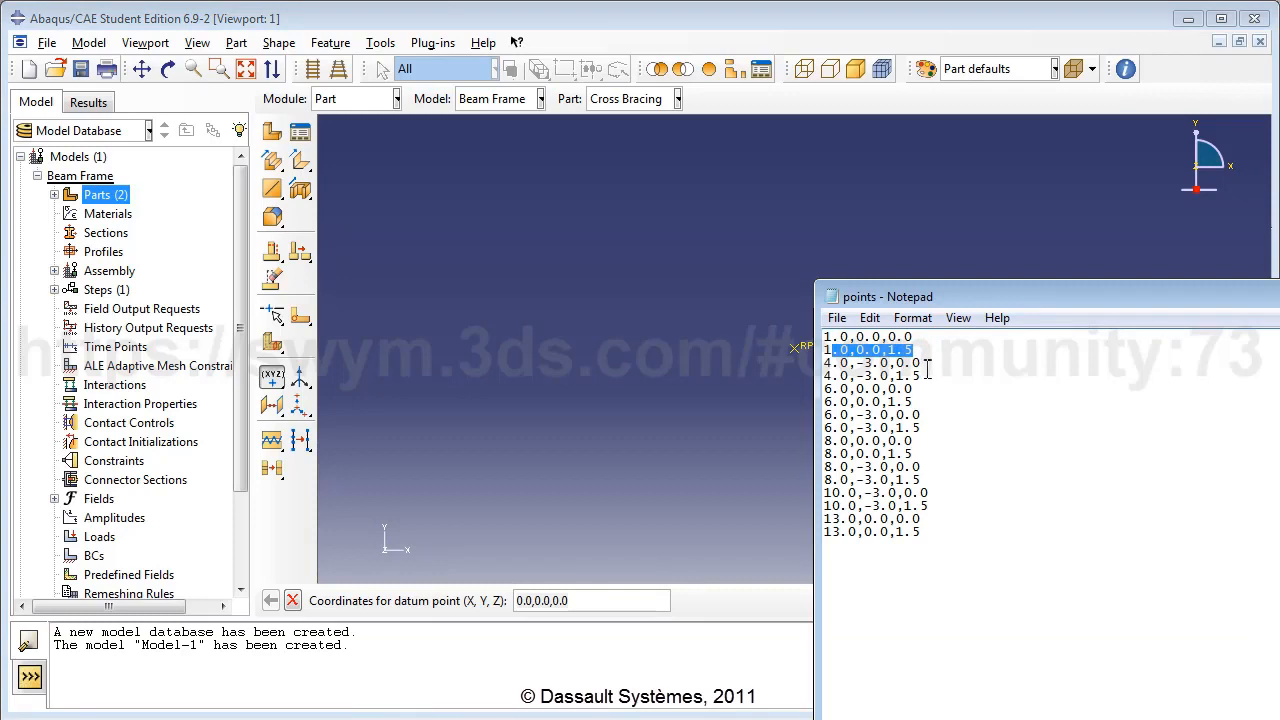
pyautogui.moveTo(920, 363); pyautogui.dragTo(840, 365)
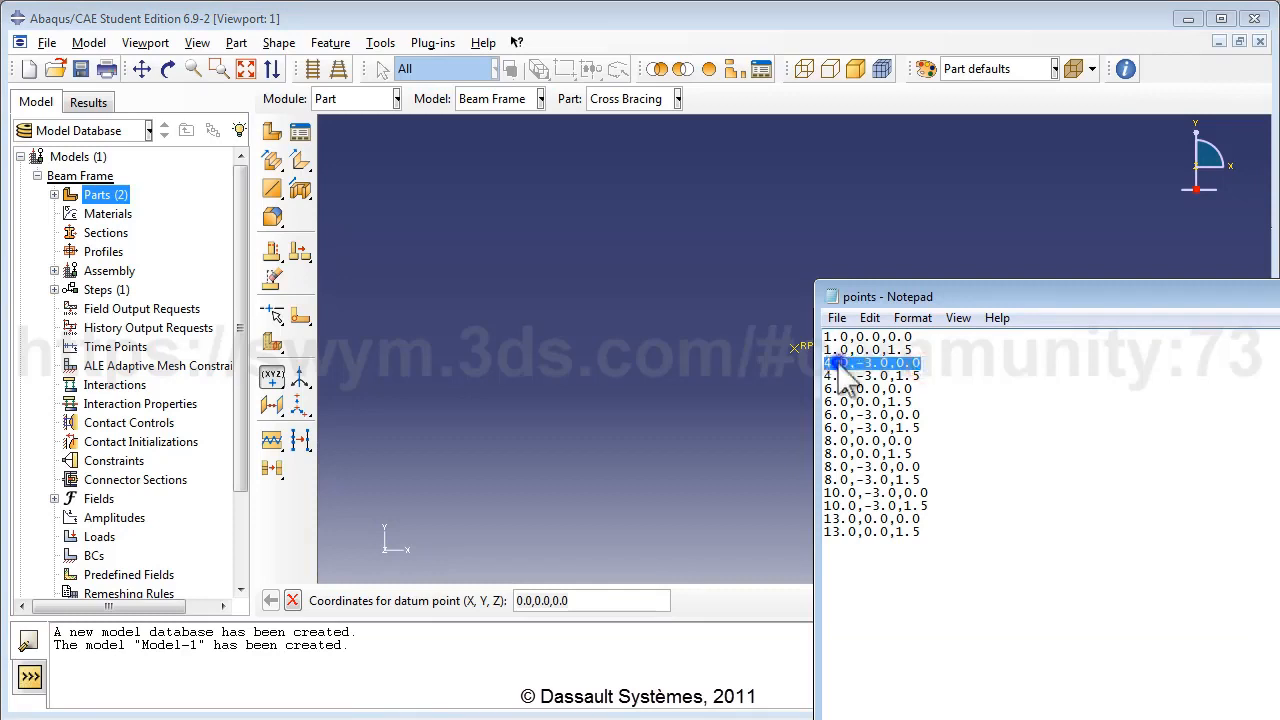
pyautogui.rightClick(840, 368)
pyautogui.click(880, 425)
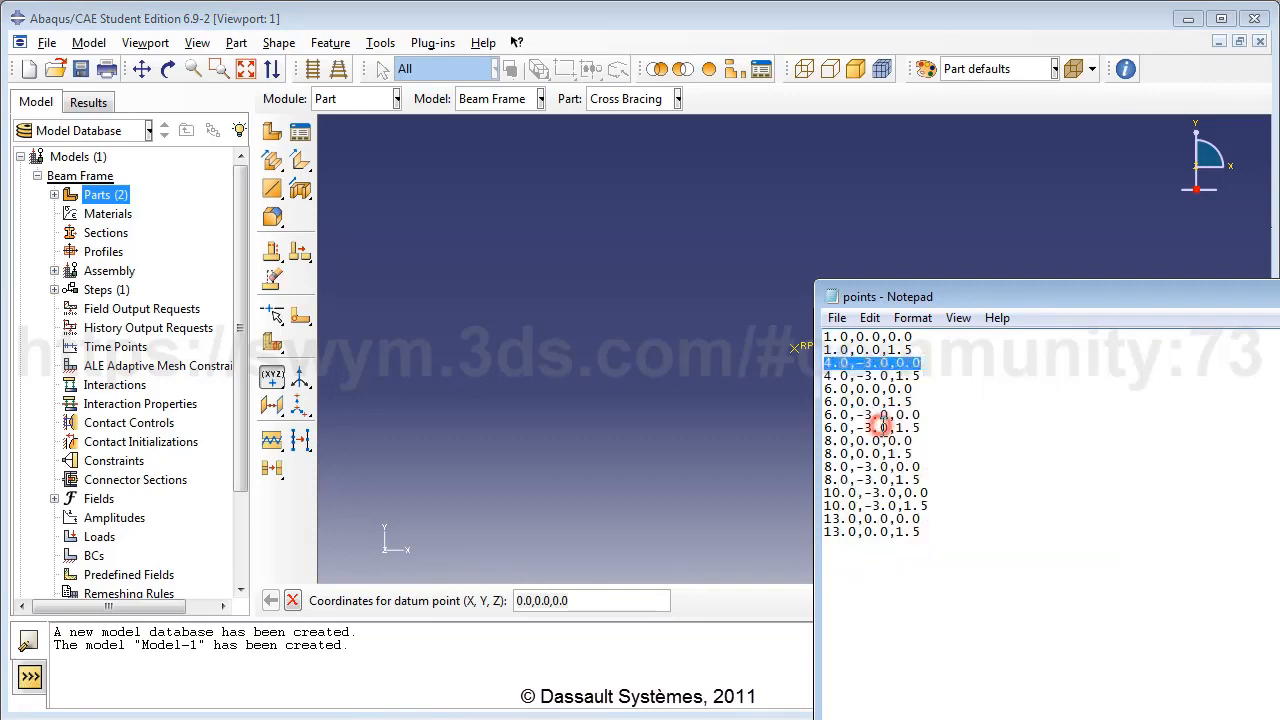
pyautogui.click(622, 599)
pyautogui.tripleClick(620, 598)
pyautogui.hotkey('ctrl', 'v')
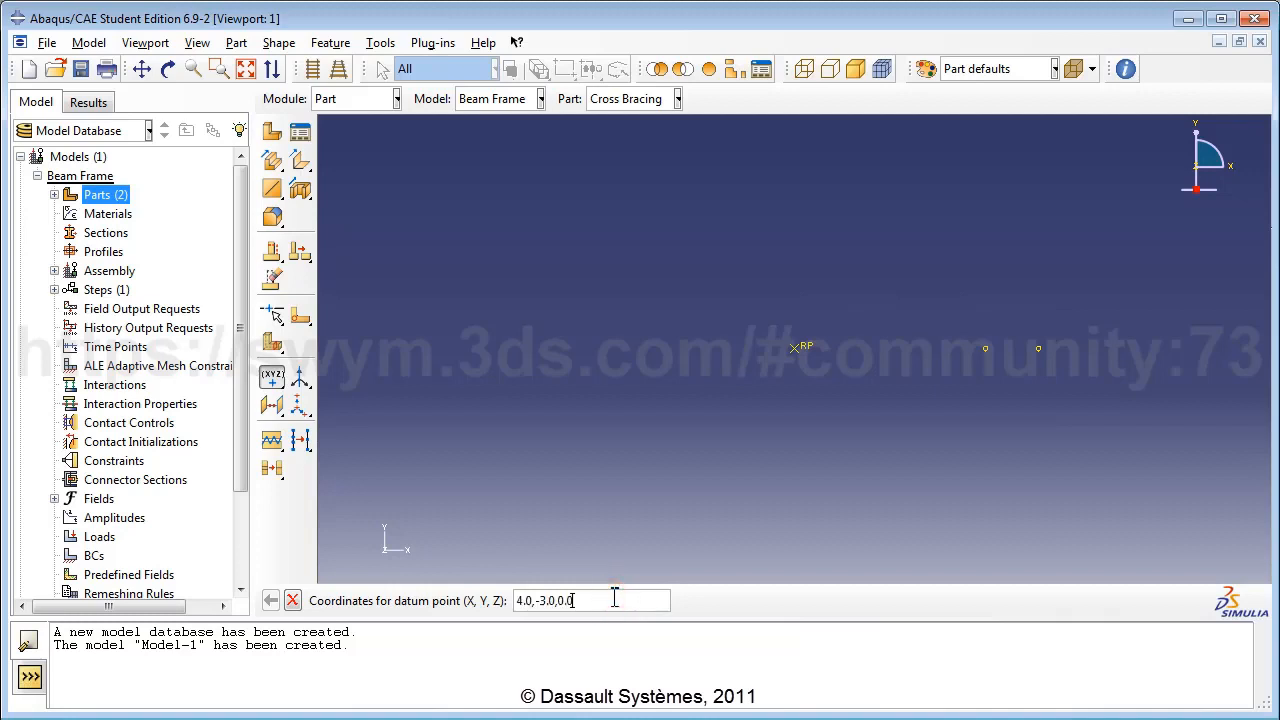
pyautogui.press('Return')
pyautogui.click(1279, 467)
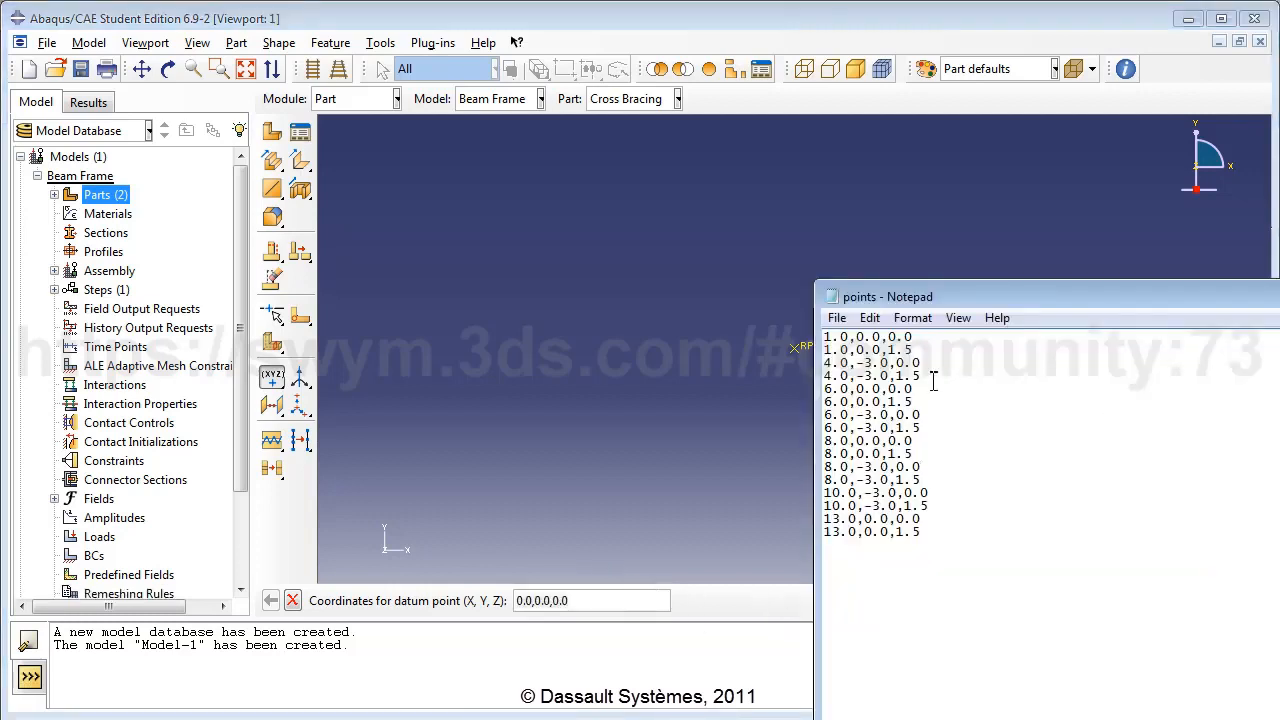
pyautogui.moveTo(921, 376); pyautogui.dragTo(826, 376)
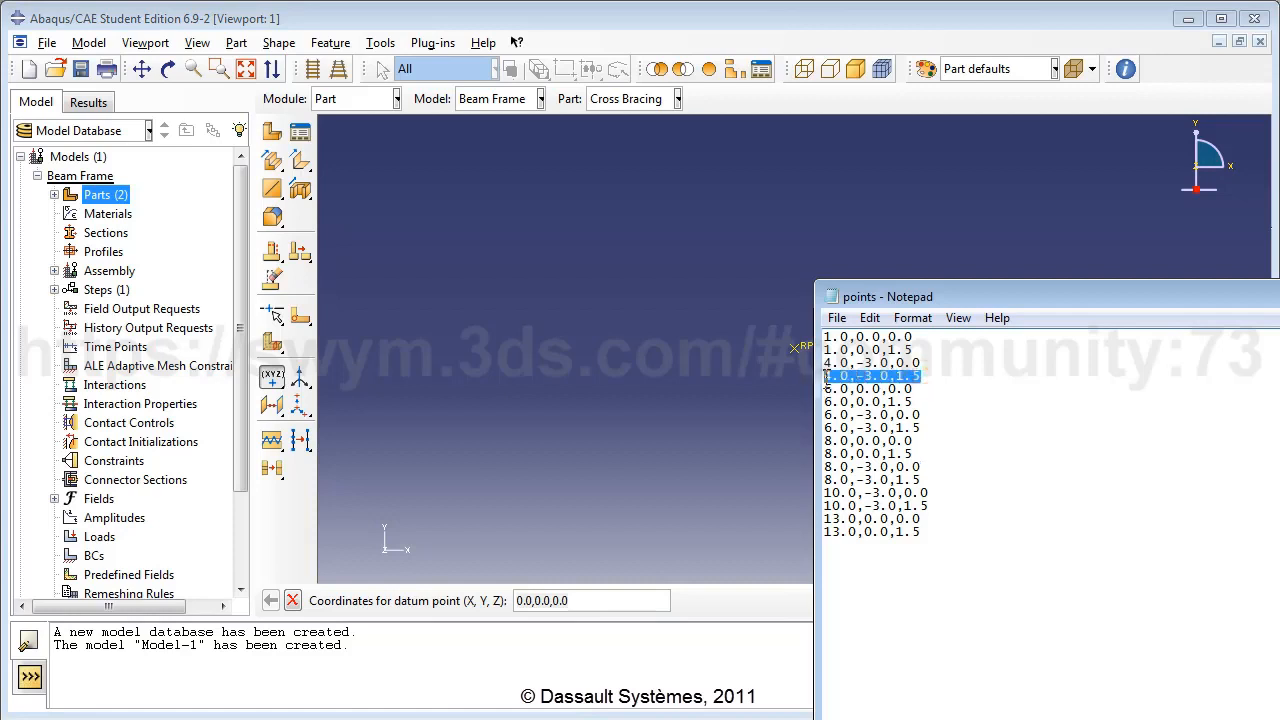
pyautogui.click(635, 600)
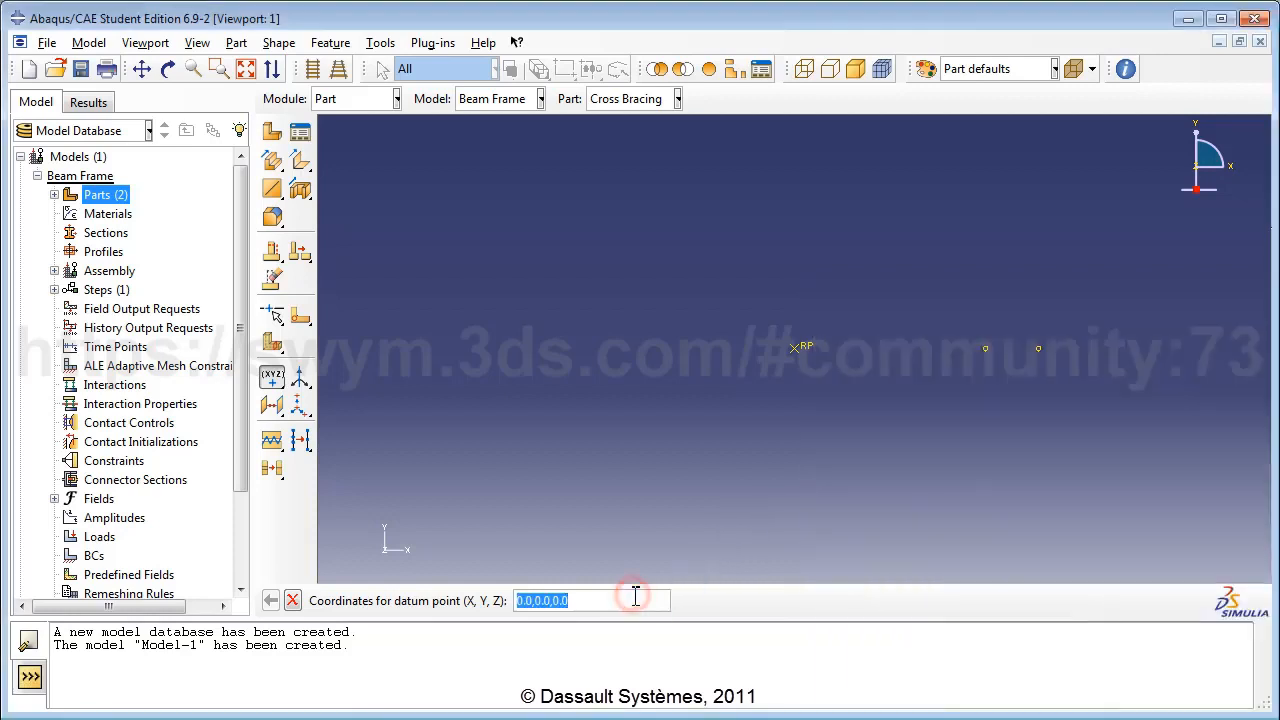
pyautogui.hotkey('ctrl', 'v')
pyautogui.press('Return')
# Add datum points at 6.0,0.0,0.0 and 6.0,0.0,1.5.
pyautogui.hotkey('alt', 'Tab')
pyautogui.click(1141, 413)
pyautogui.moveTo(920, 390); pyautogui.dragTo(828, 401)
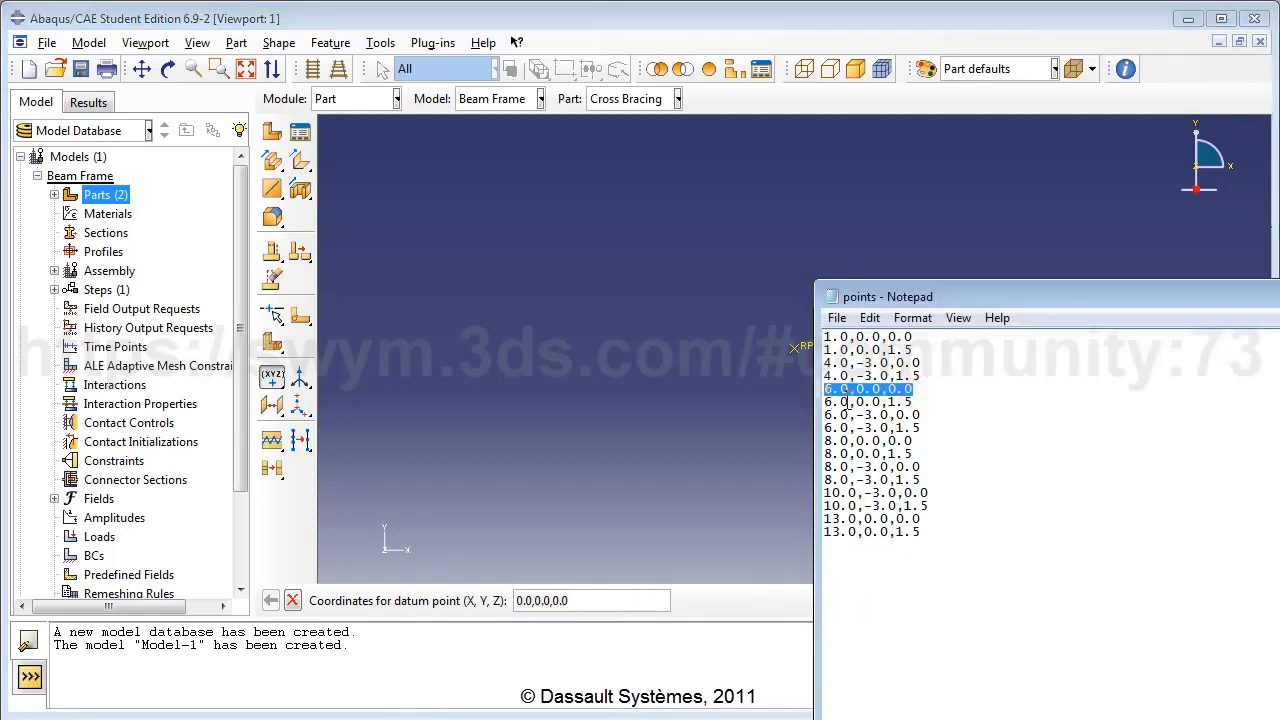
pyautogui.hotkey('ctrl', 'c')
pyautogui.click(642, 591)
pyautogui.tripleClick(642, 591)
pyautogui.hotkey('ctrl', 'v')
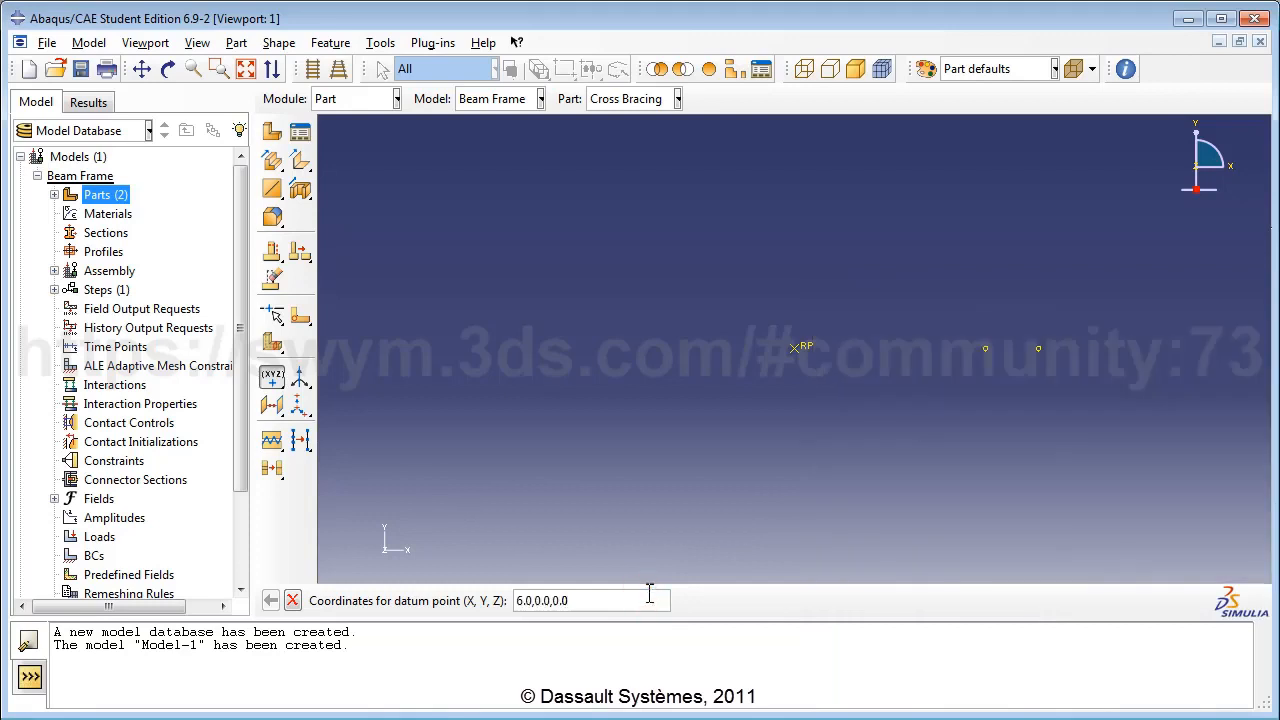
pyautogui.press('Return')
pyautogui.hotkey('alt', 'Tab')
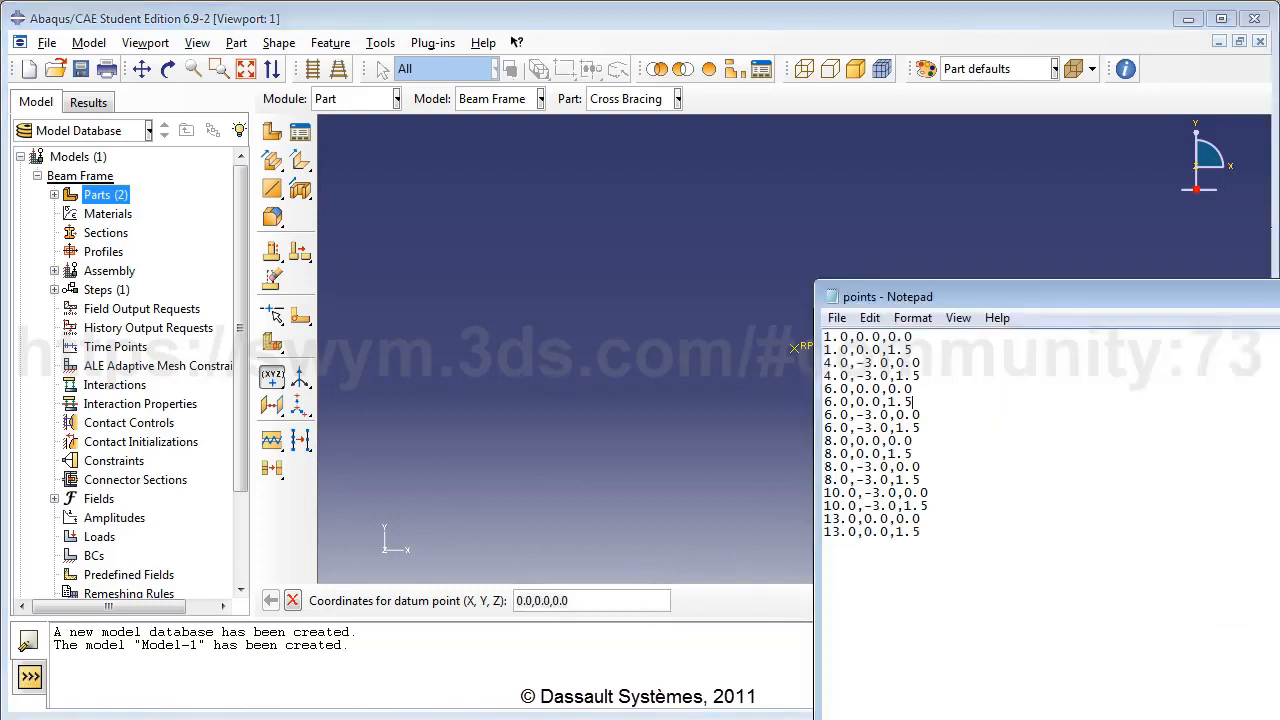
pyautogui.click(920, 409)
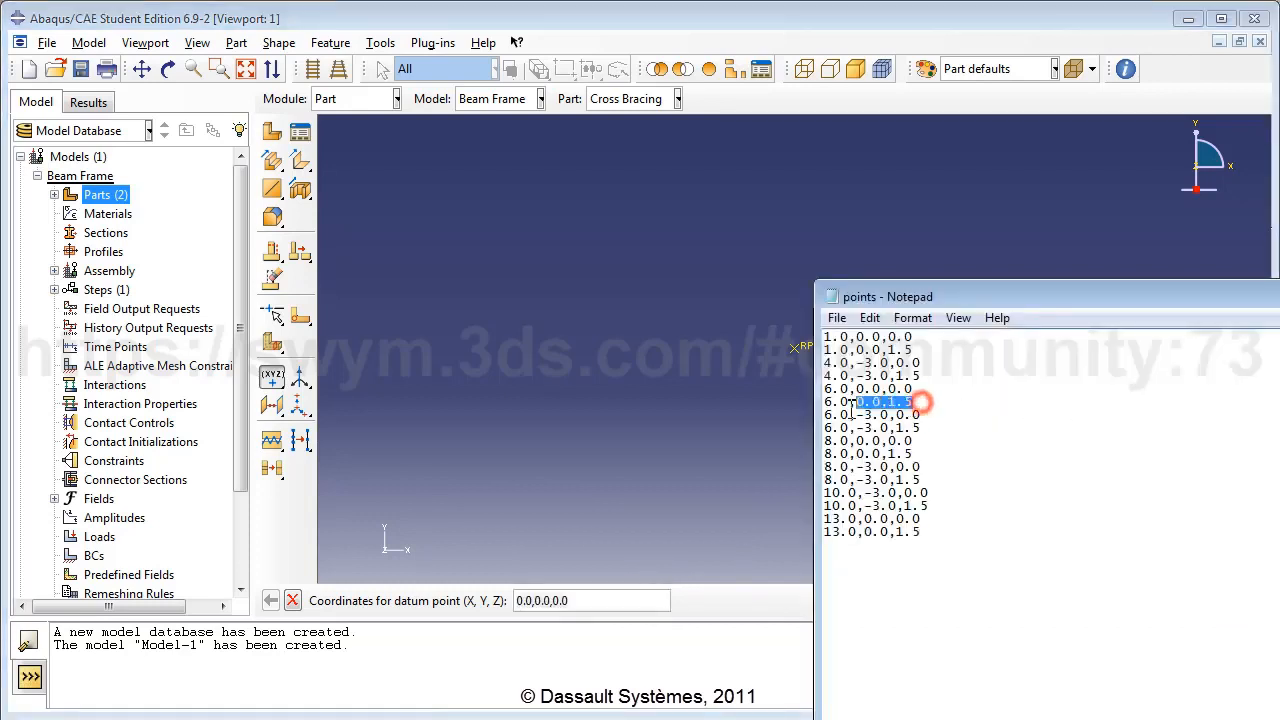
pyautogui.moveTo(922, 403); pyautogui.dragTo(815, 405)
pyautogui.hotkey('ctrl', 'c')
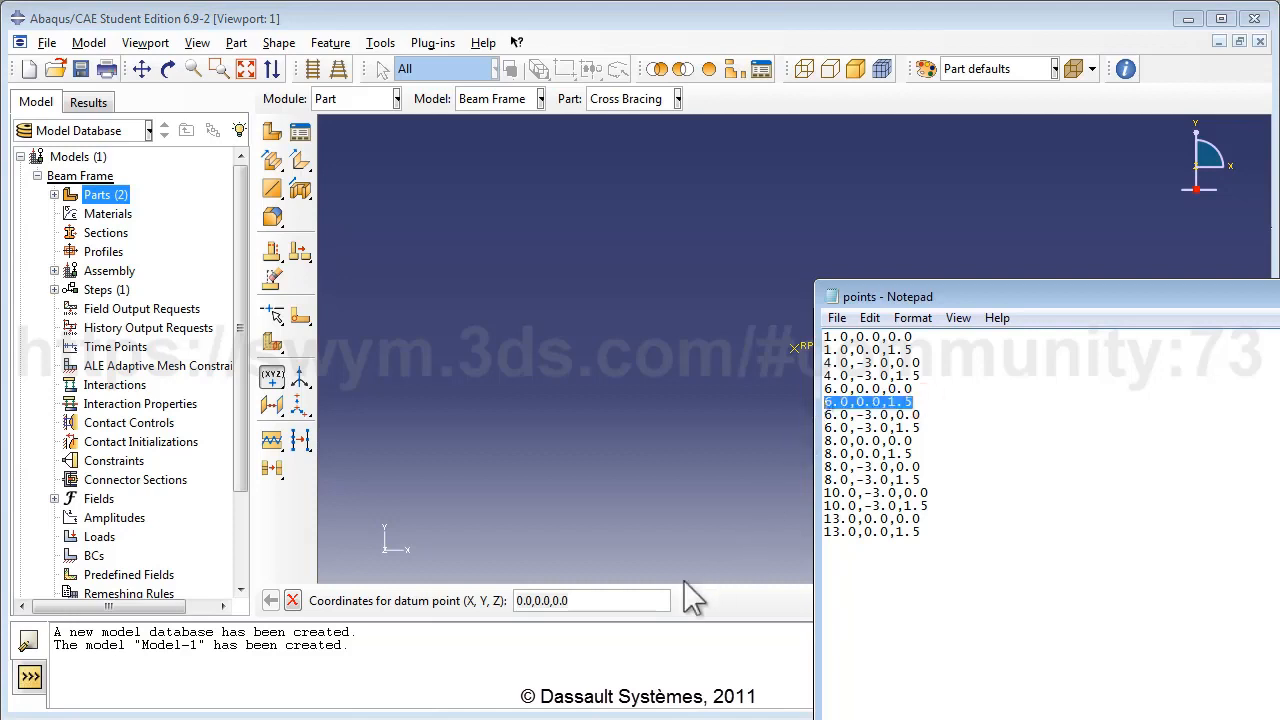
pyautogui.click(634, 600)
pyautogui.tripleClick(634, 600)
pyautogui.hotkey('ctrl', 'v')
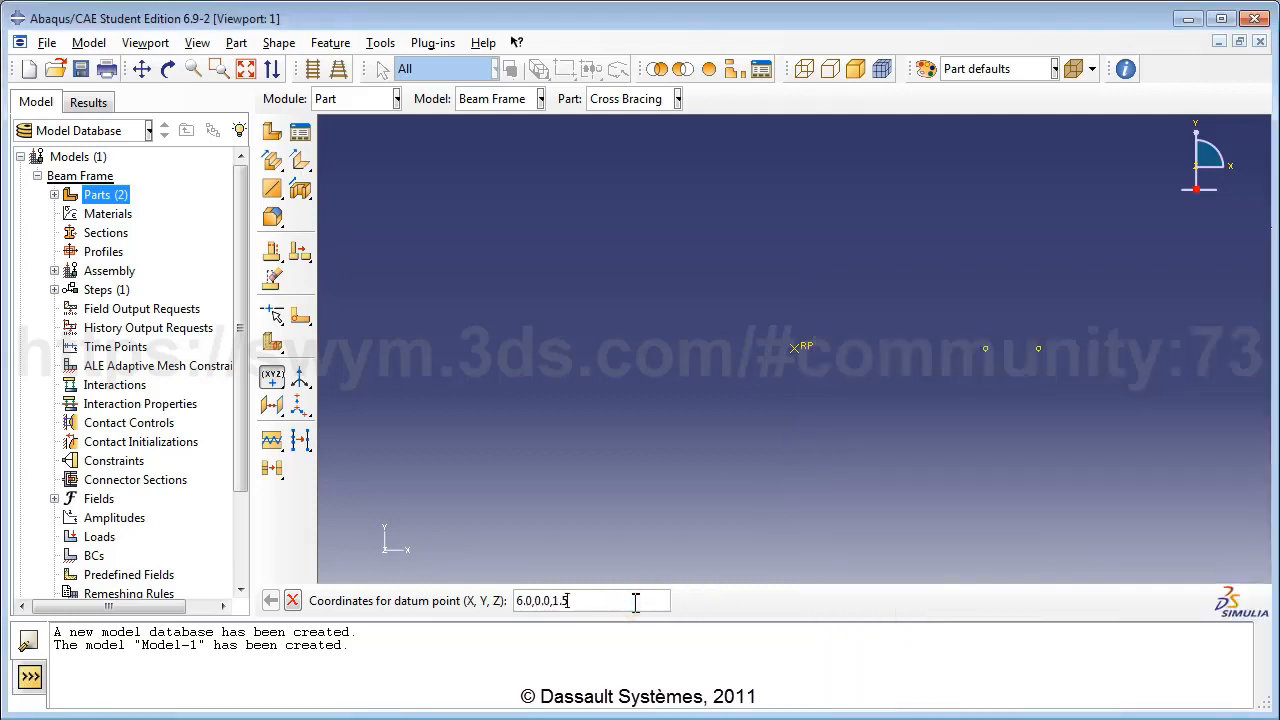
pyautogui.press('Return')
# Add datum points at 6.0,-3.0,0.0 and 6.0,-3.0,1.5.
pyautogui.hotkey('alt', 'Tab')
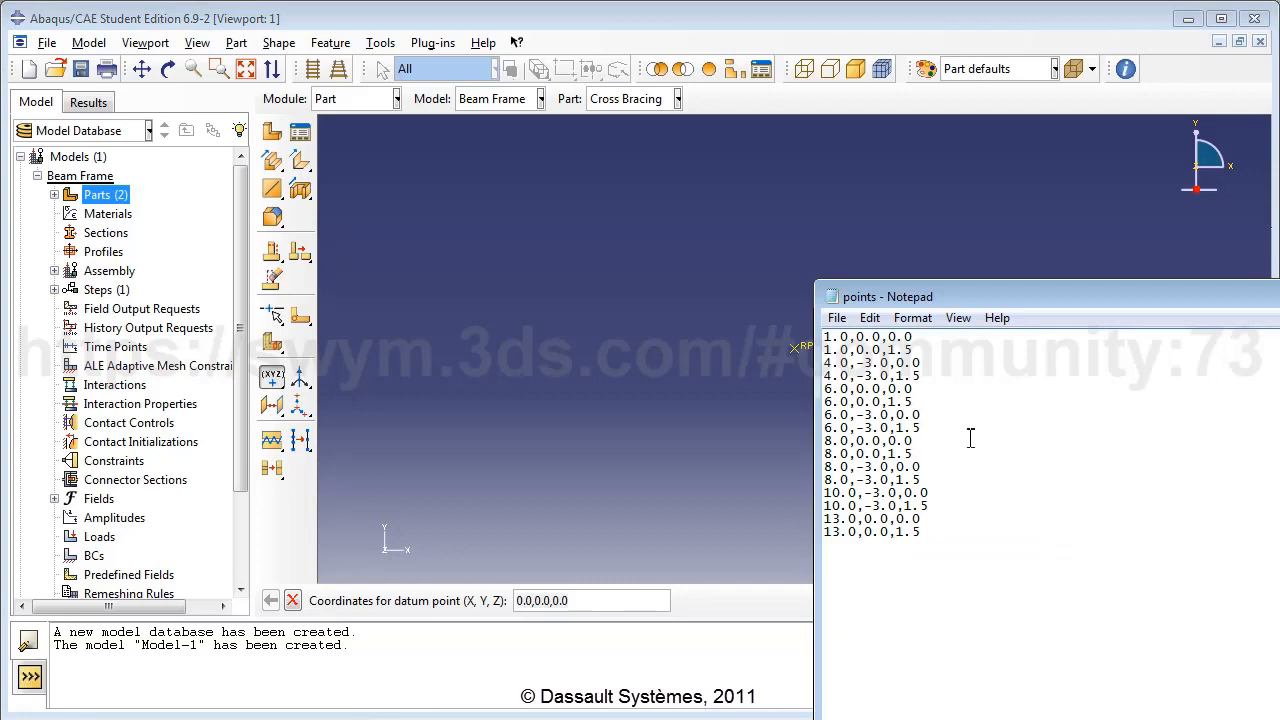
pyautogui.doubleClick(918, 415)
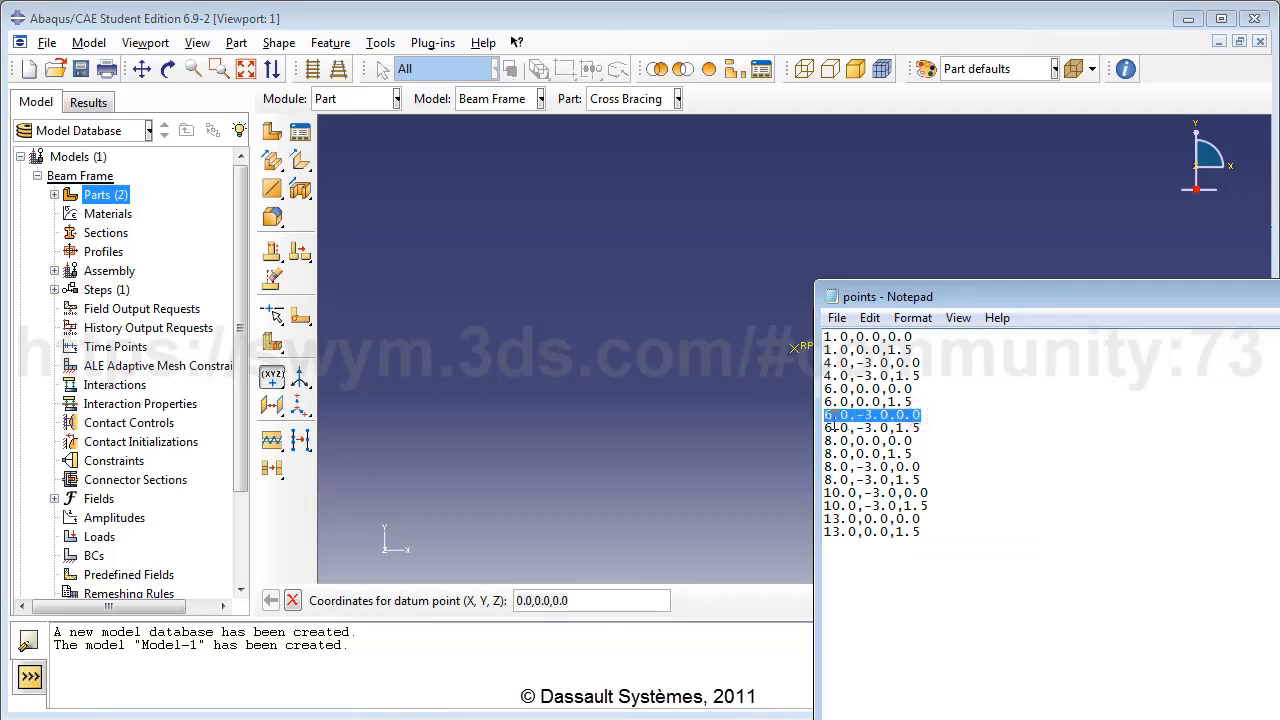
pyautogui.hotkey('ctrl', 'c')
pyautogui.click(618, 593)
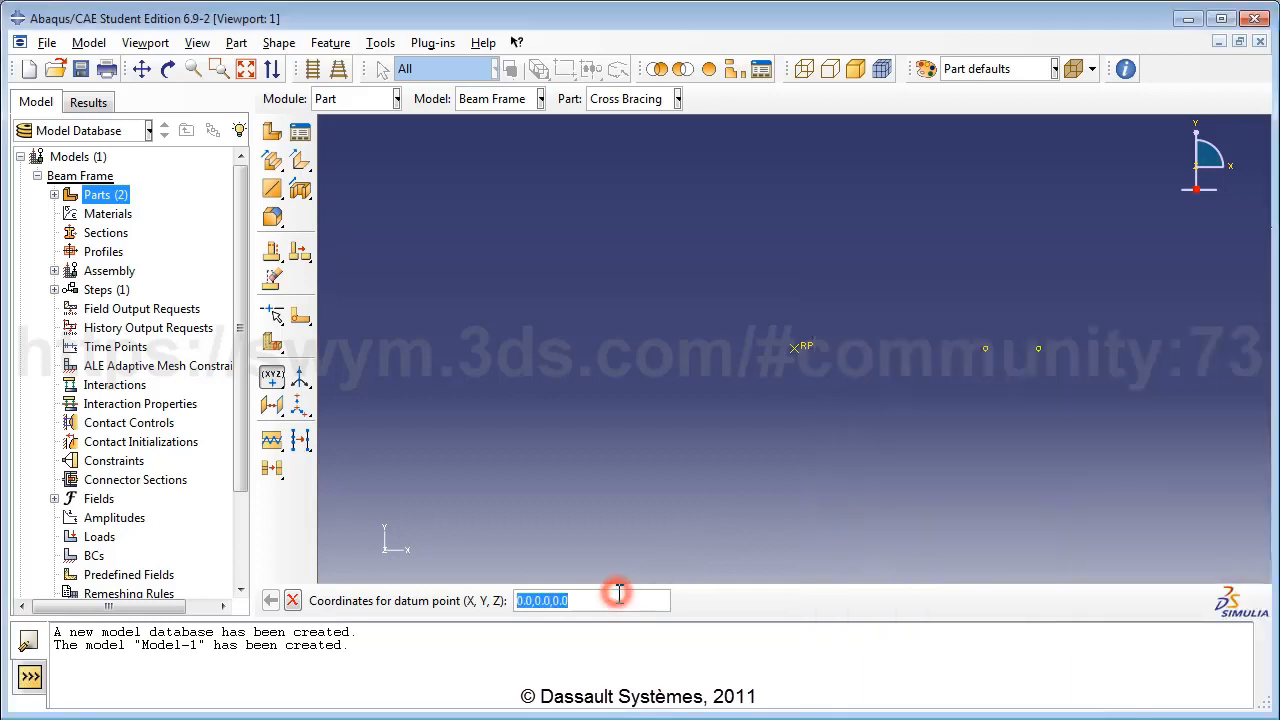
pyautogui.hotkey('ctrl', 'v')
pyautogui.press('Return')
pyautogui.click(1278, 493)
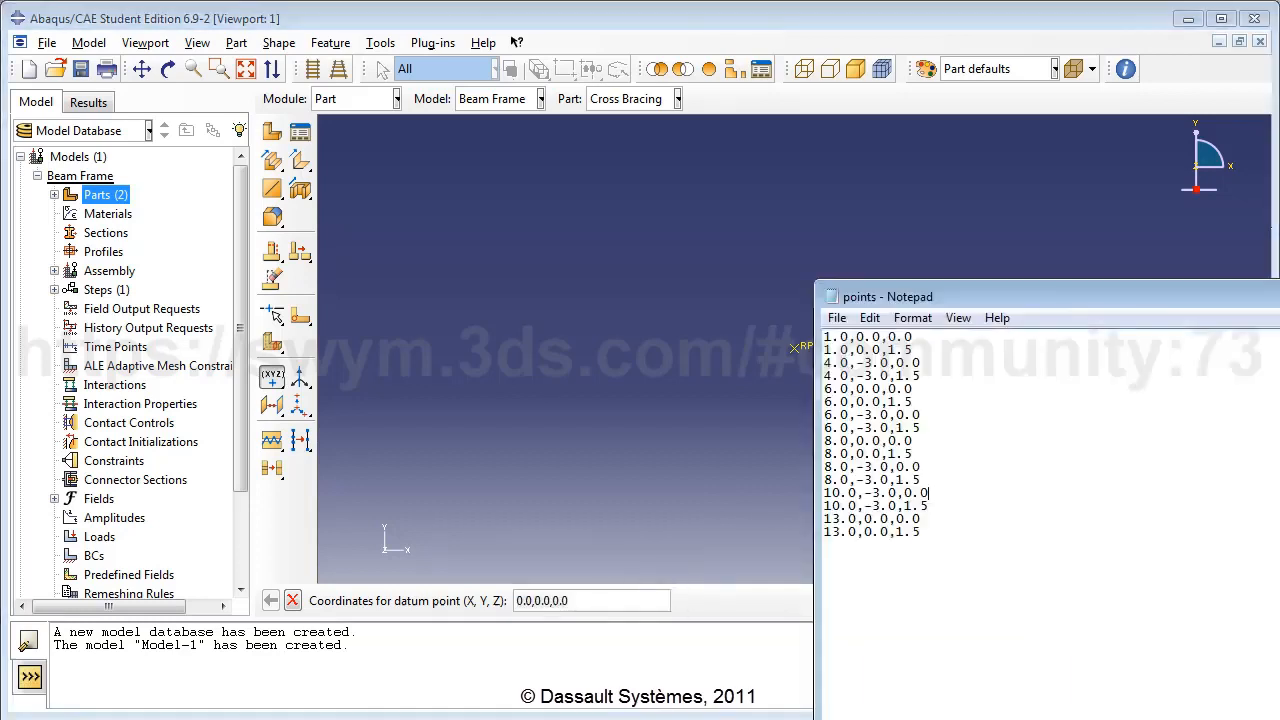
pyautogui.doubleClick(916, 427)
pyautogui.hotkey('ctrl', 'c')
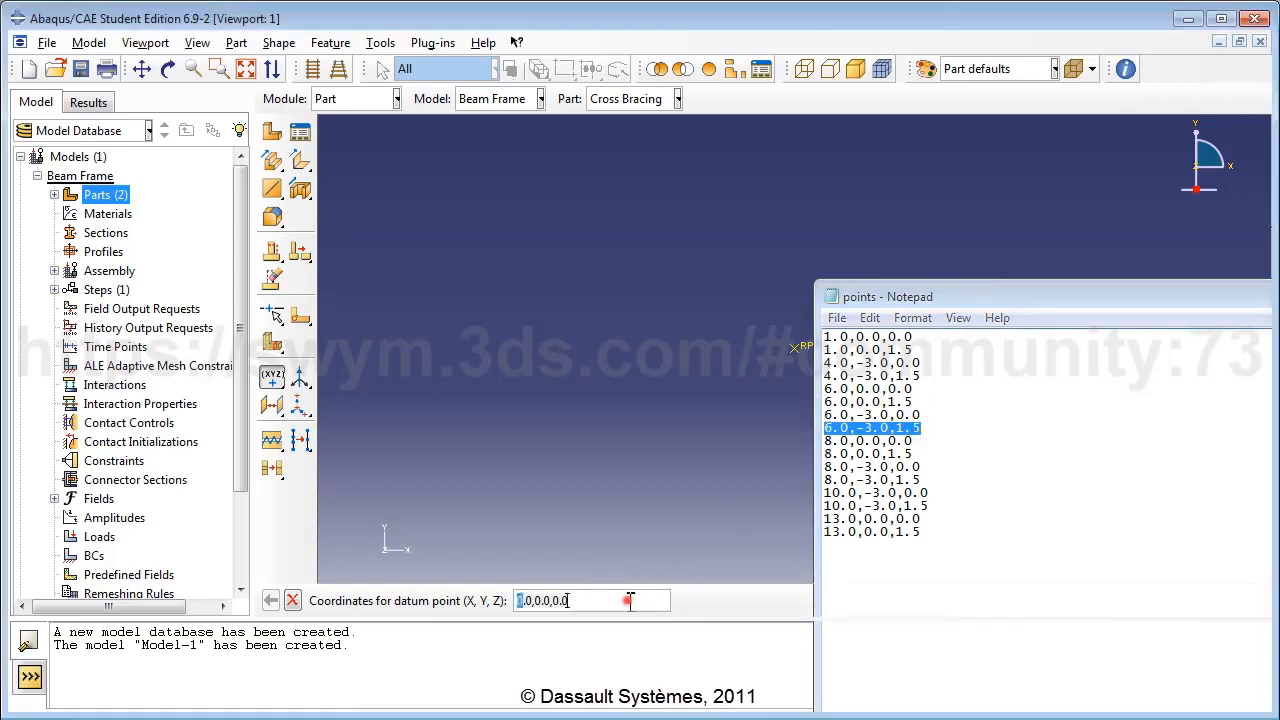
pyautogui.click(634, 599)
pyautogui.hotkey('ctrl', 'v')
pyautogui.press('Return')
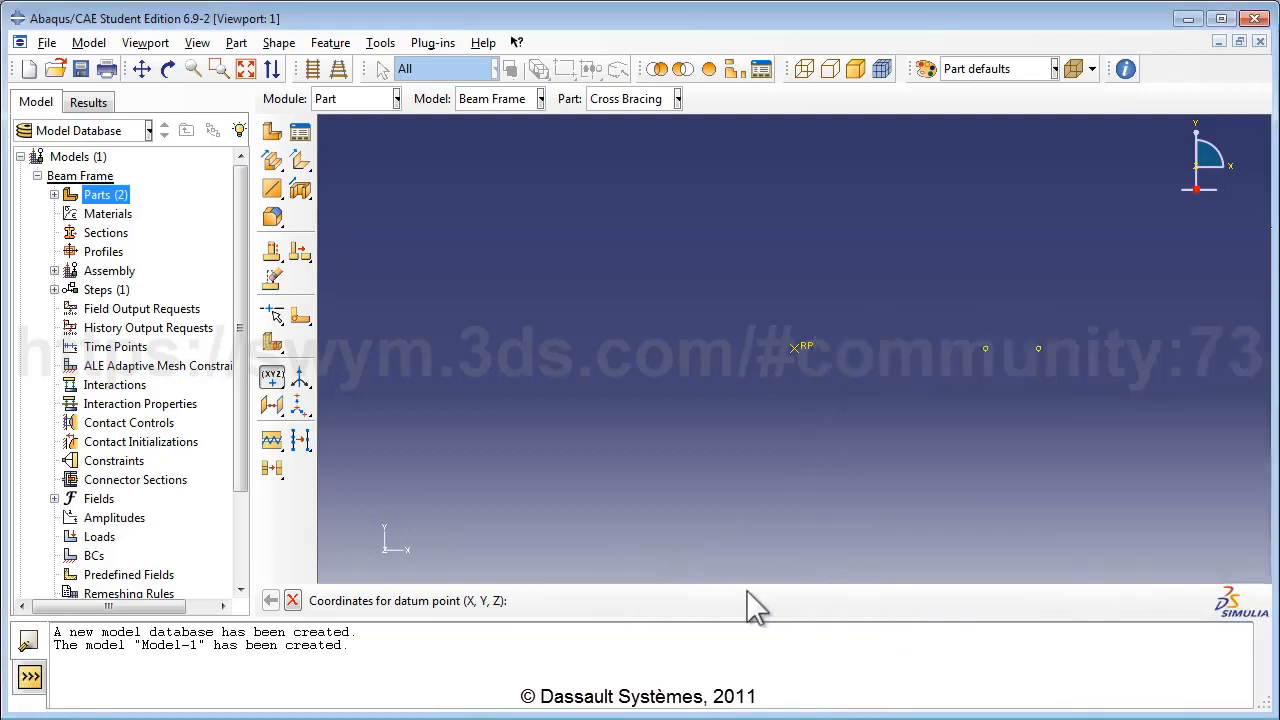
# Add datum points at 8.0,0.0,0.0 and 8.0,0.0,1.5.
pyautogui.click(1160, 518)
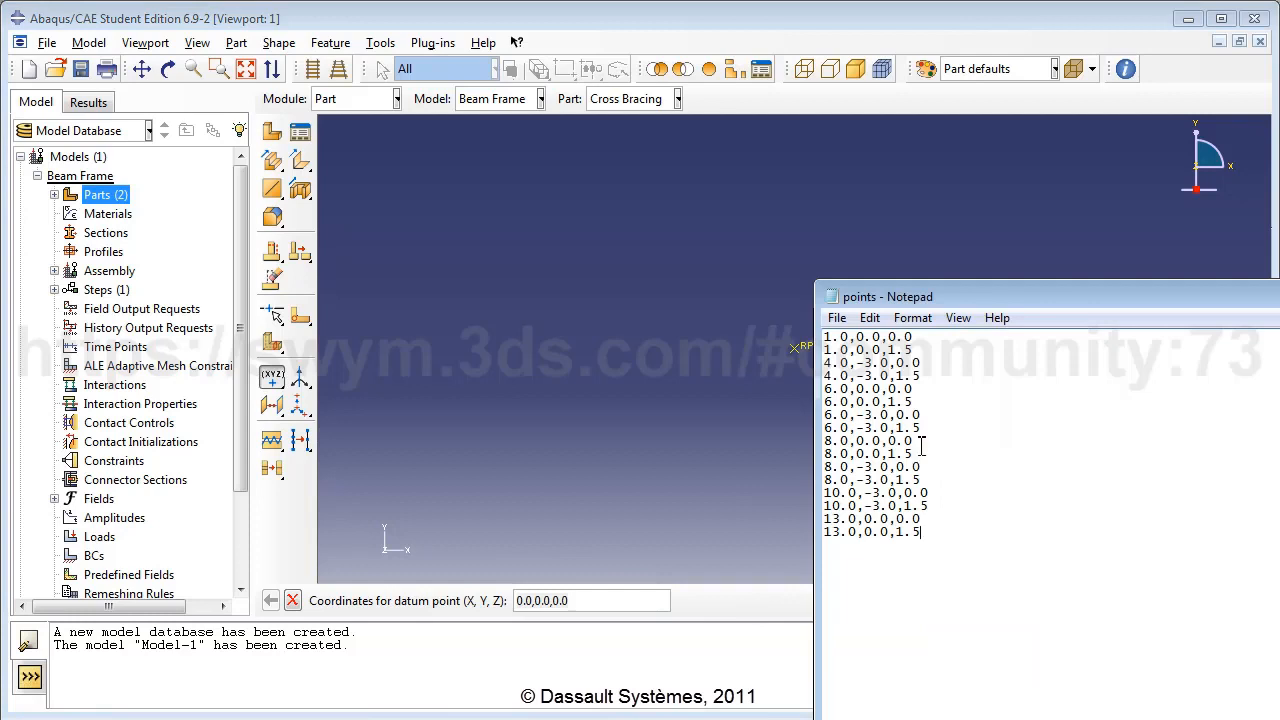
pyautogui.moveTo(916, 441); pyautogui.dragTo(822, 447)
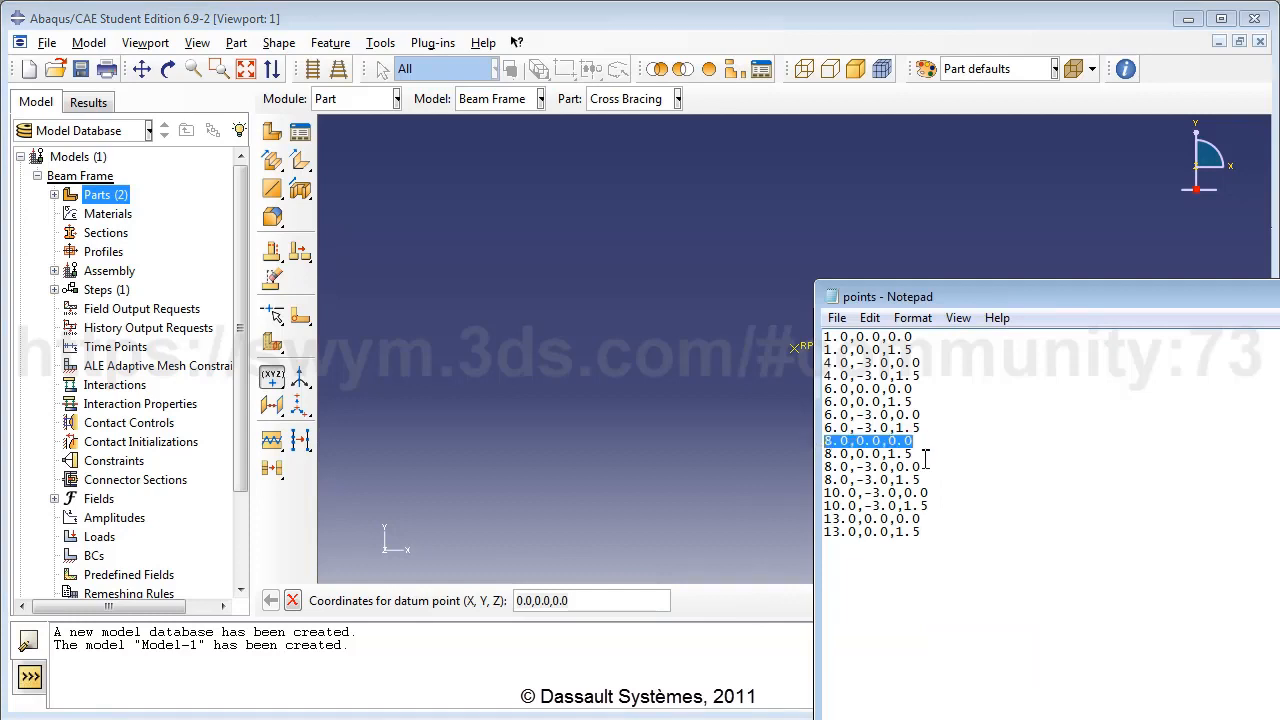
pyautogui.hotkey('ctrl', 'c')
pyautogui.click(628, 600)
pyautogui.hotkey('ctrl', 'v')
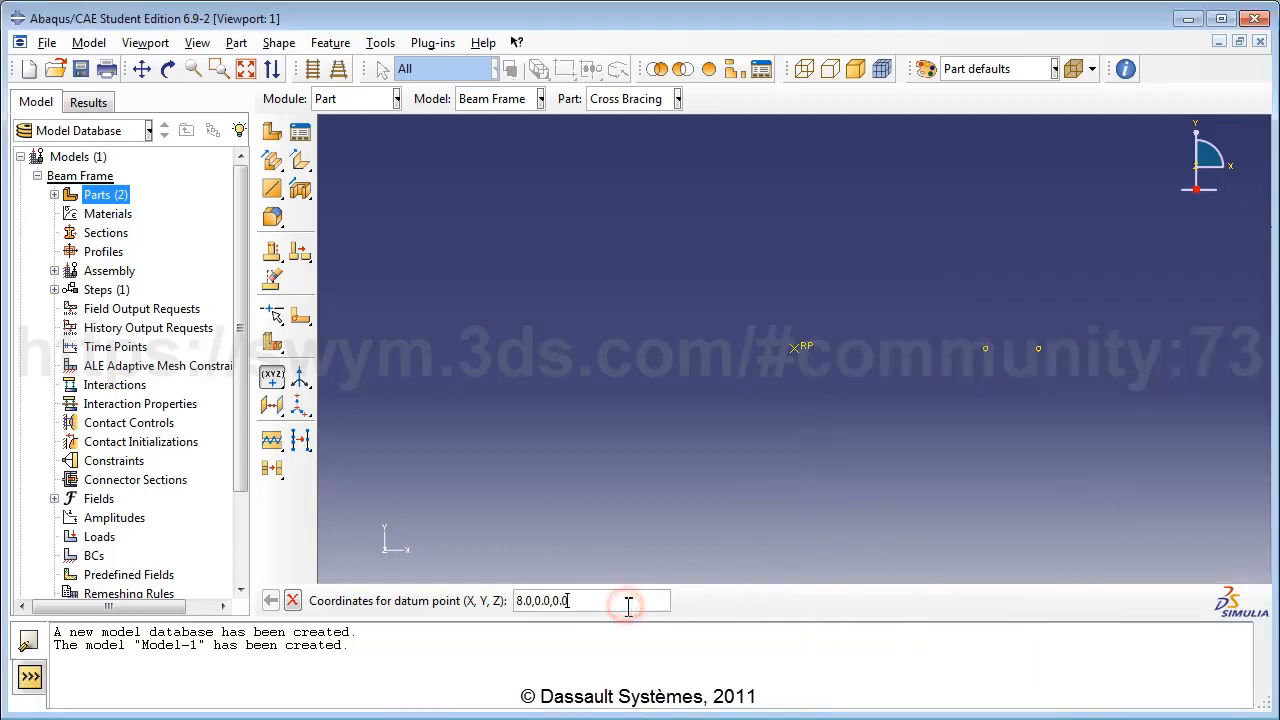
pyautogui.press('Return')
pyautogui.hotkey('alt', 'Tab')
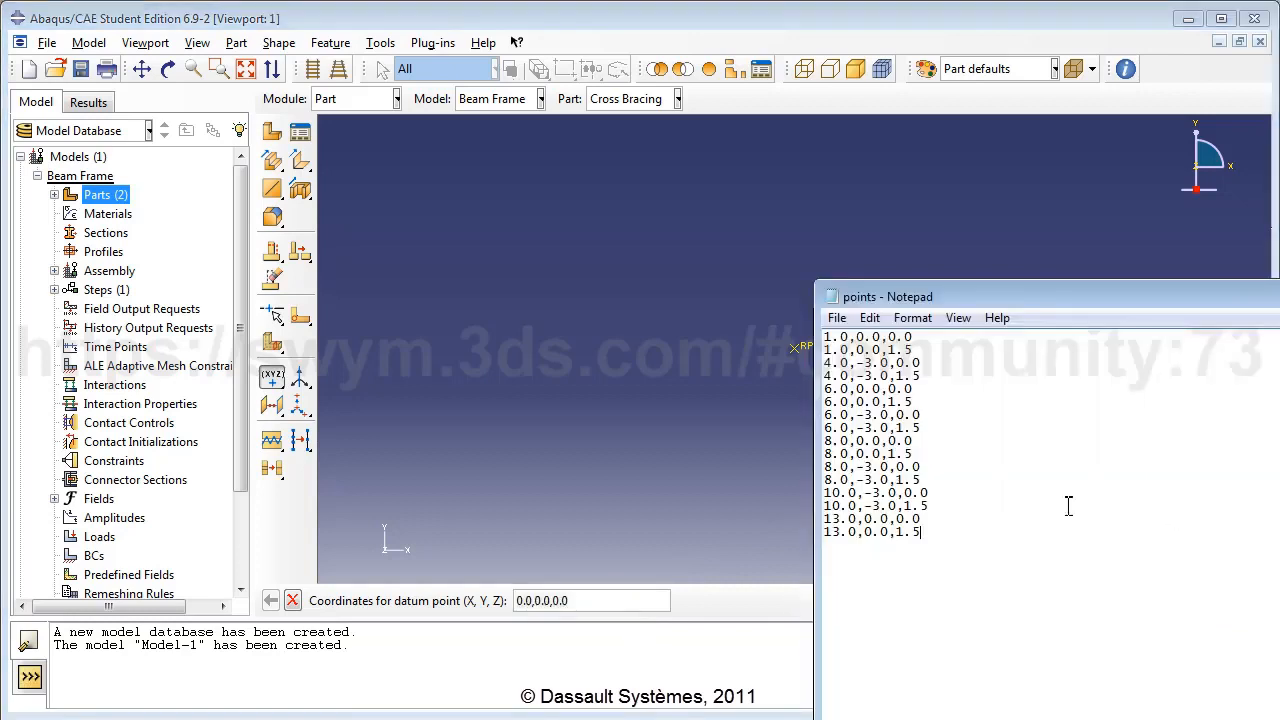
pyautogui.moveTo(916, 455); pyautogui.dragTo(822, 455)
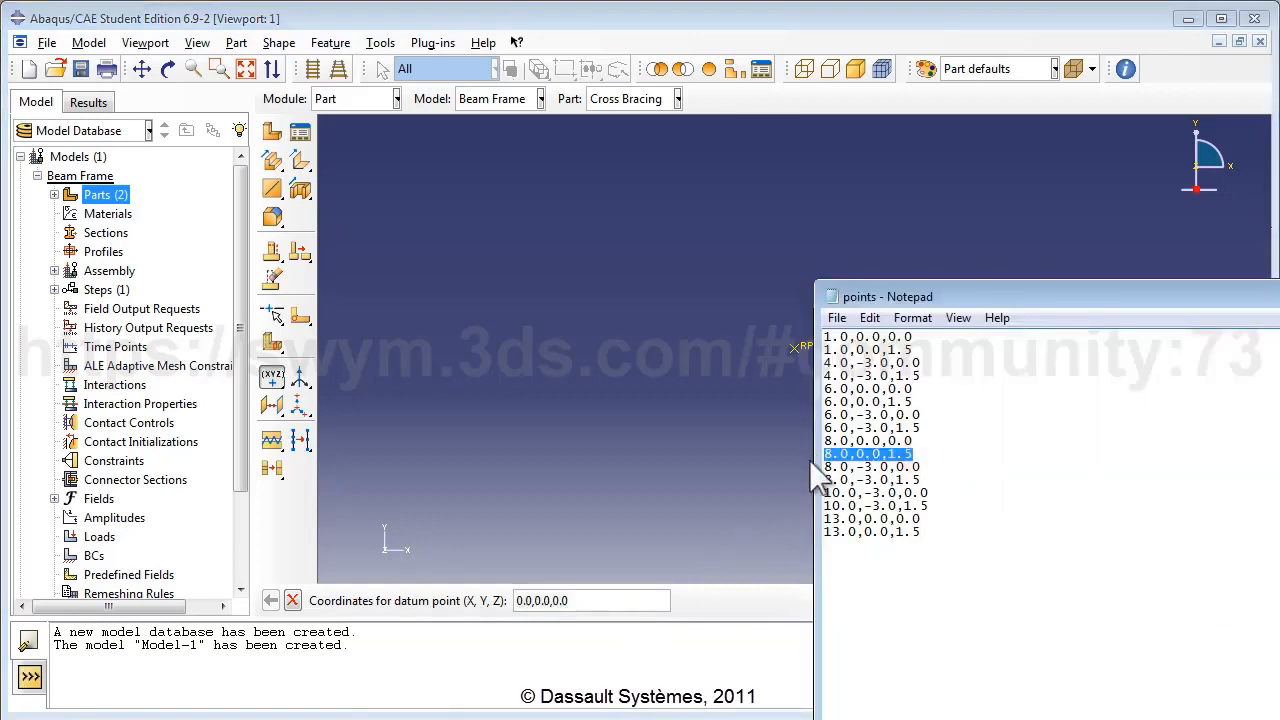
pyautogui.hotkey('ctrl', 'c')
pyautogui.click(607, 600)
pyautogui.hotkey('ctrl', 'v')
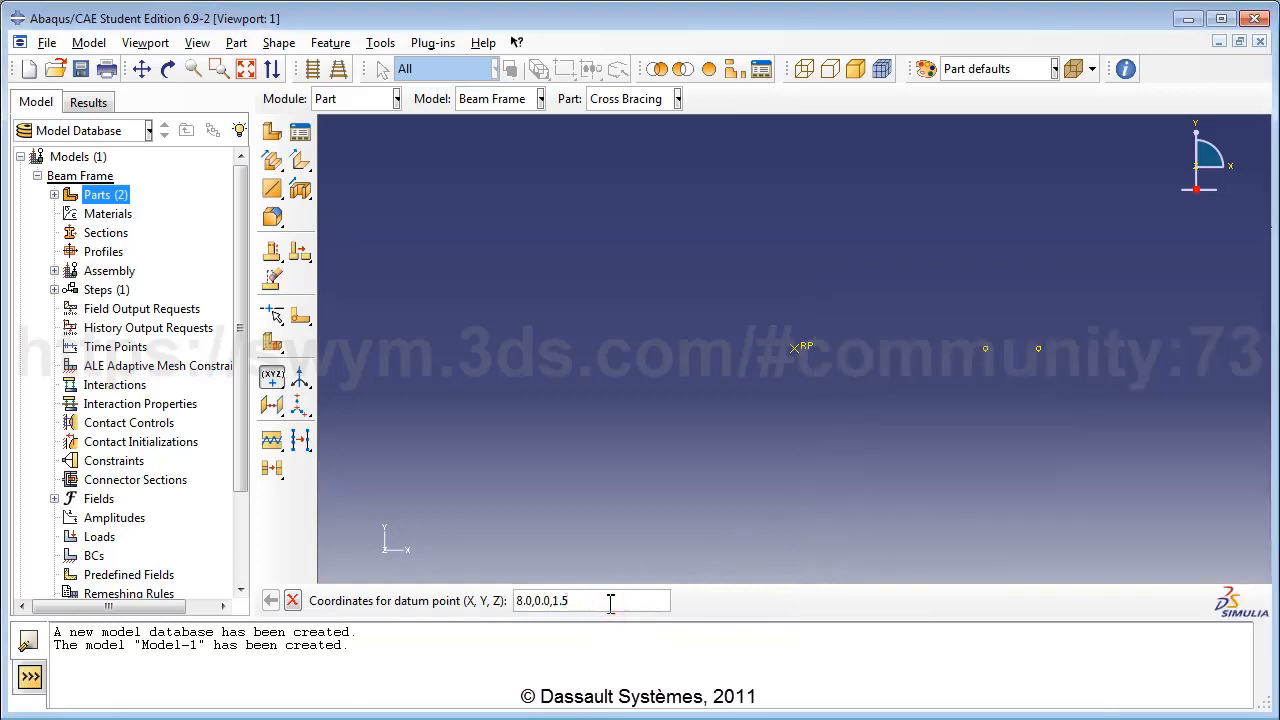
pyautogui.press('Return')
# Add datum points at 8.0,-3.0,0.0 and 8.0,-3.0,1.5.
pyautogui.hotkey('alt', 'Tab')
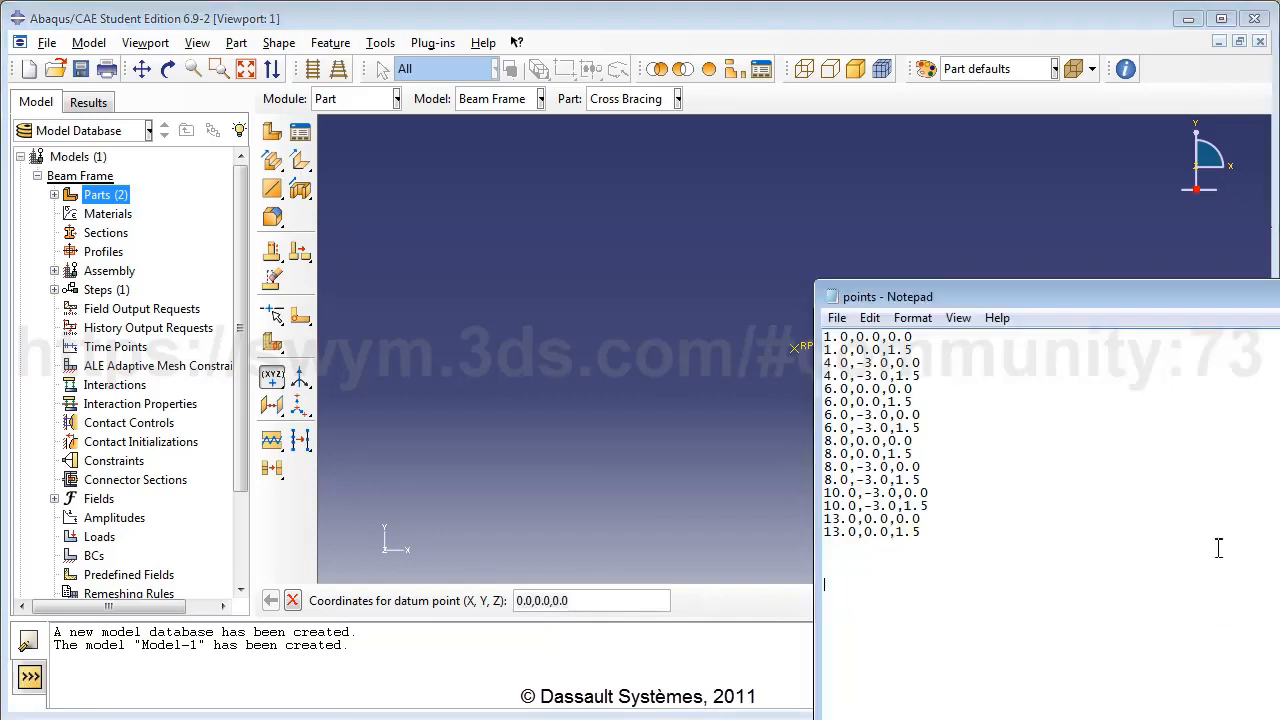
pyautogui.moveTo(921, 467); pyautogui.dragTo(823, 467)
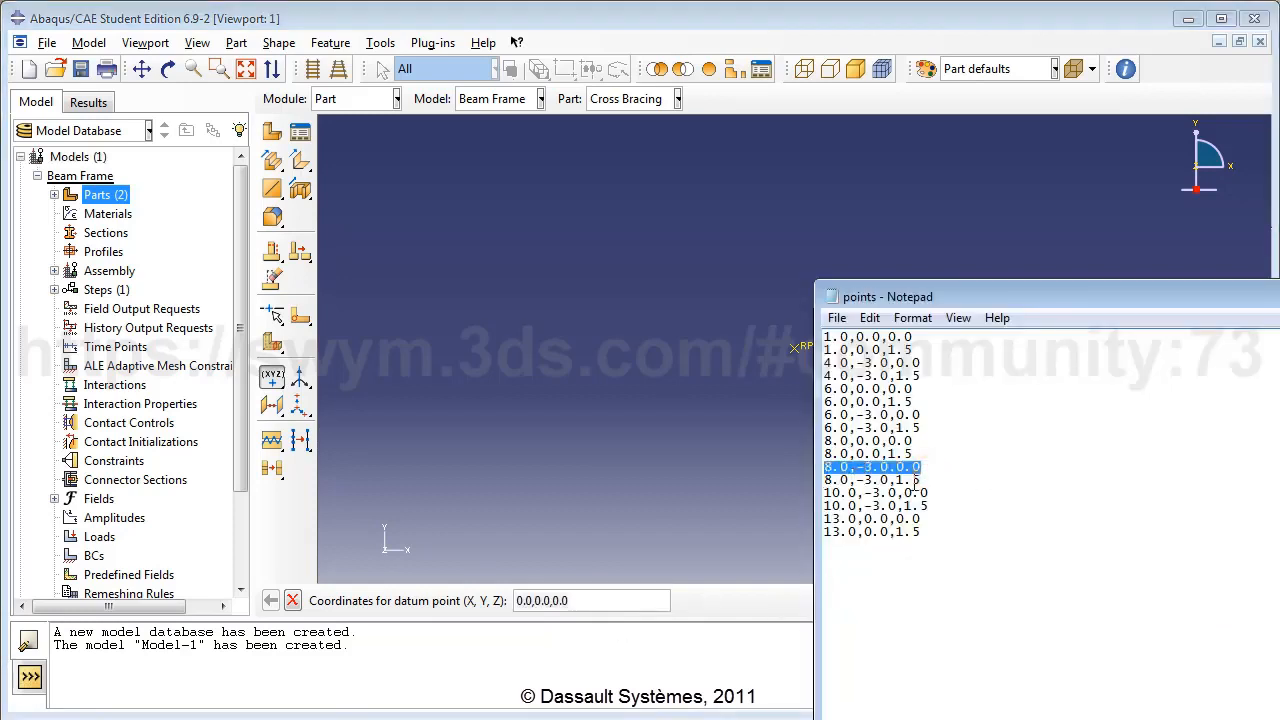
pyautogui.hotkey('ctrl', 'c')
pyautogui.click(617, 598)
pyautogui.hotkey('ctrl', 'v')
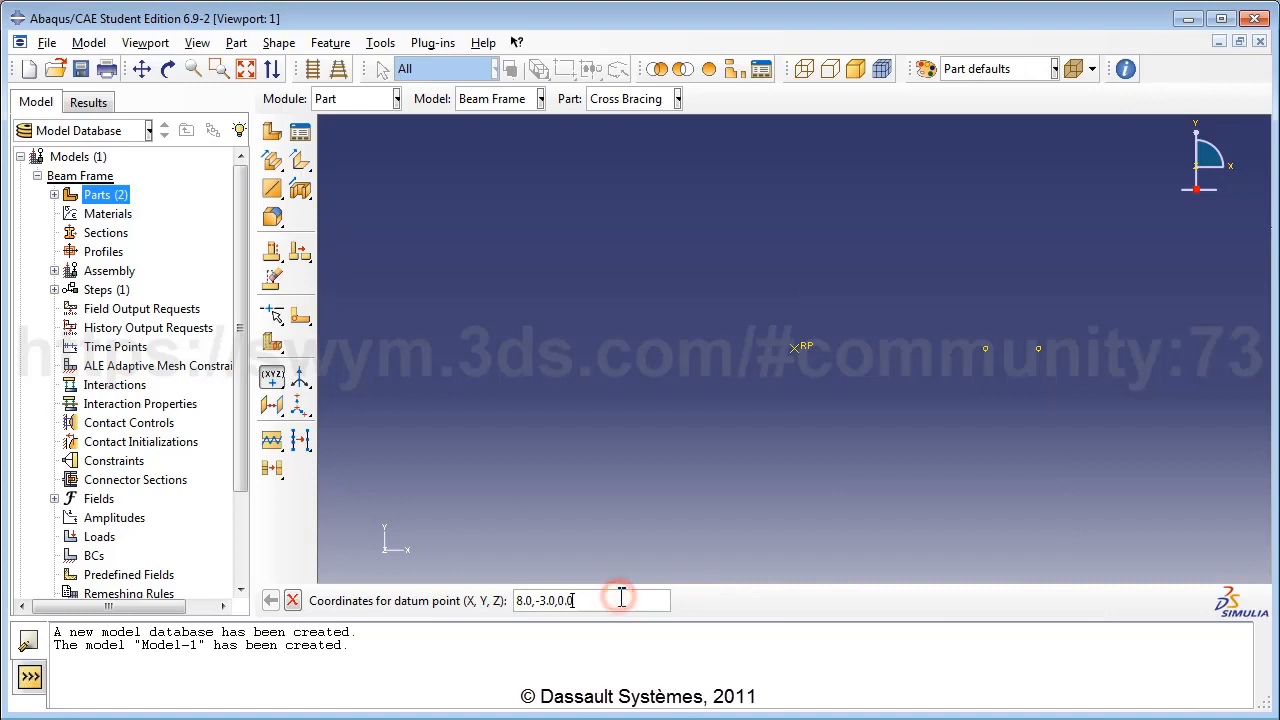
pyautogui.press('Return')
pyautogui.hotkey('alt', 'Tab')
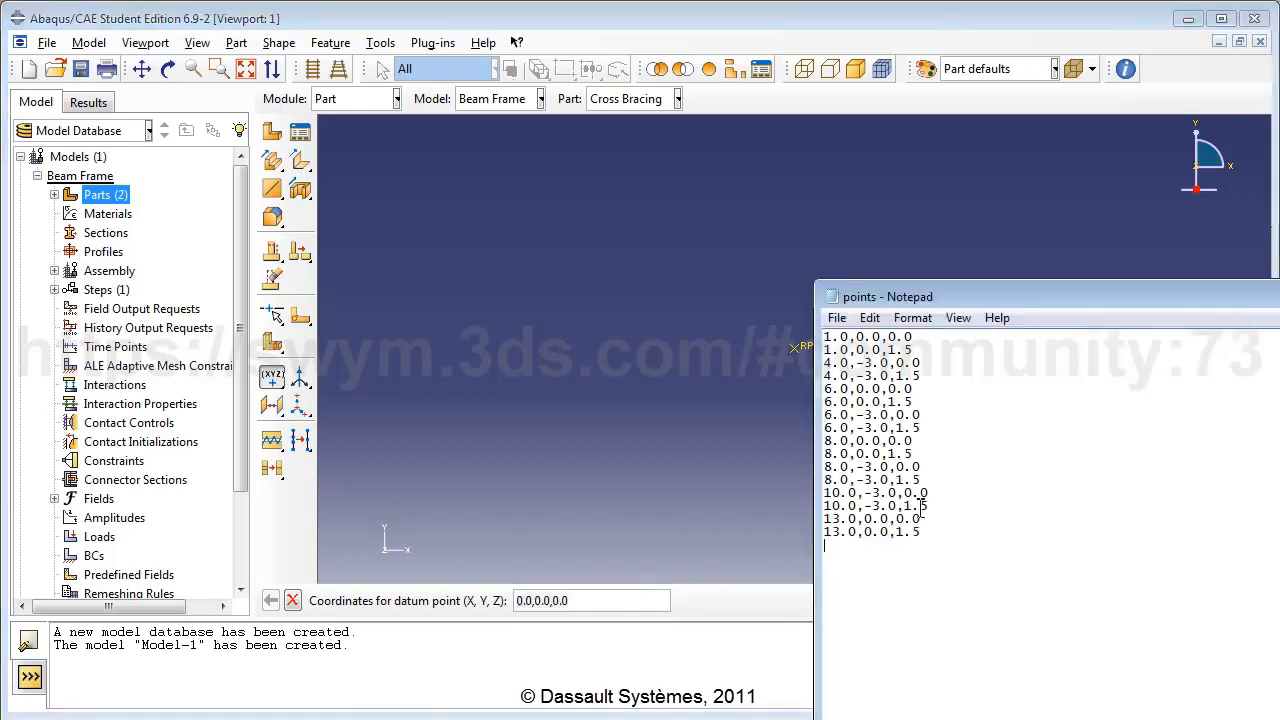
pyautogui.moveTo(929, 484); pyautogui.dragTo(823, 482)
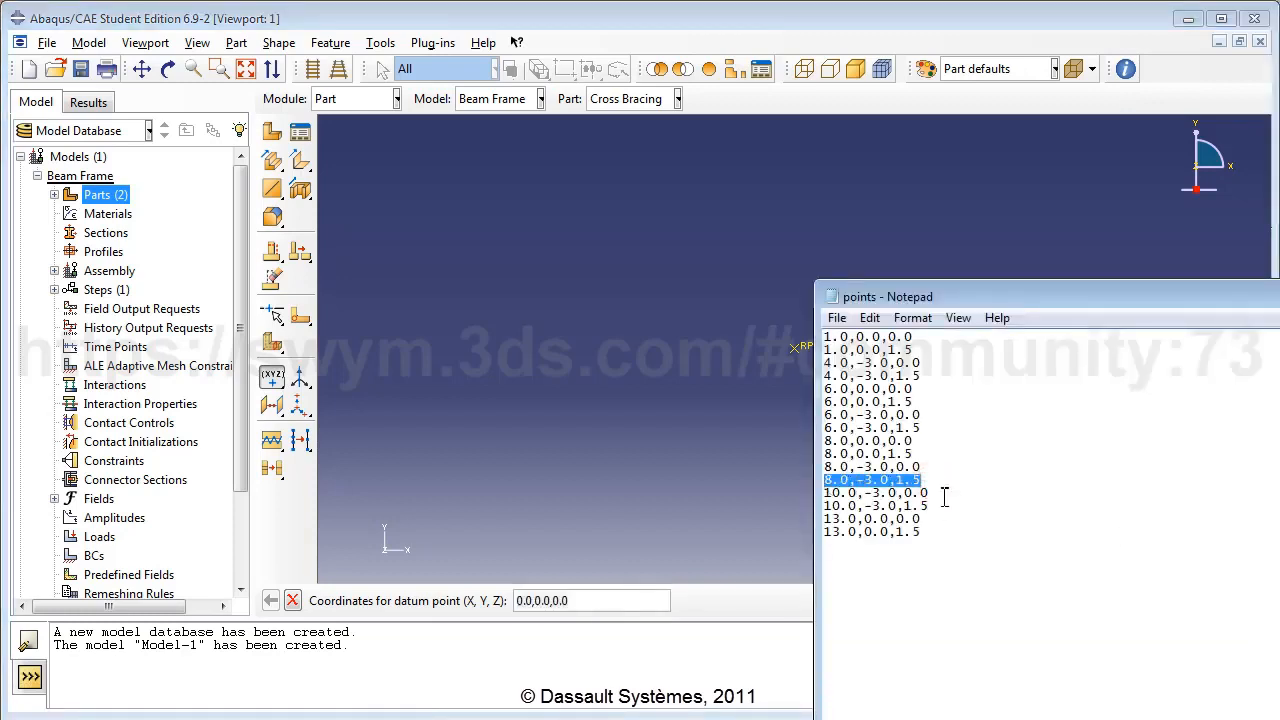
pyautogui.hotkey('ctrl', 'c')
pyautogui.click(641, 597)
pyautogui.hotkey('ctrl', 'v')
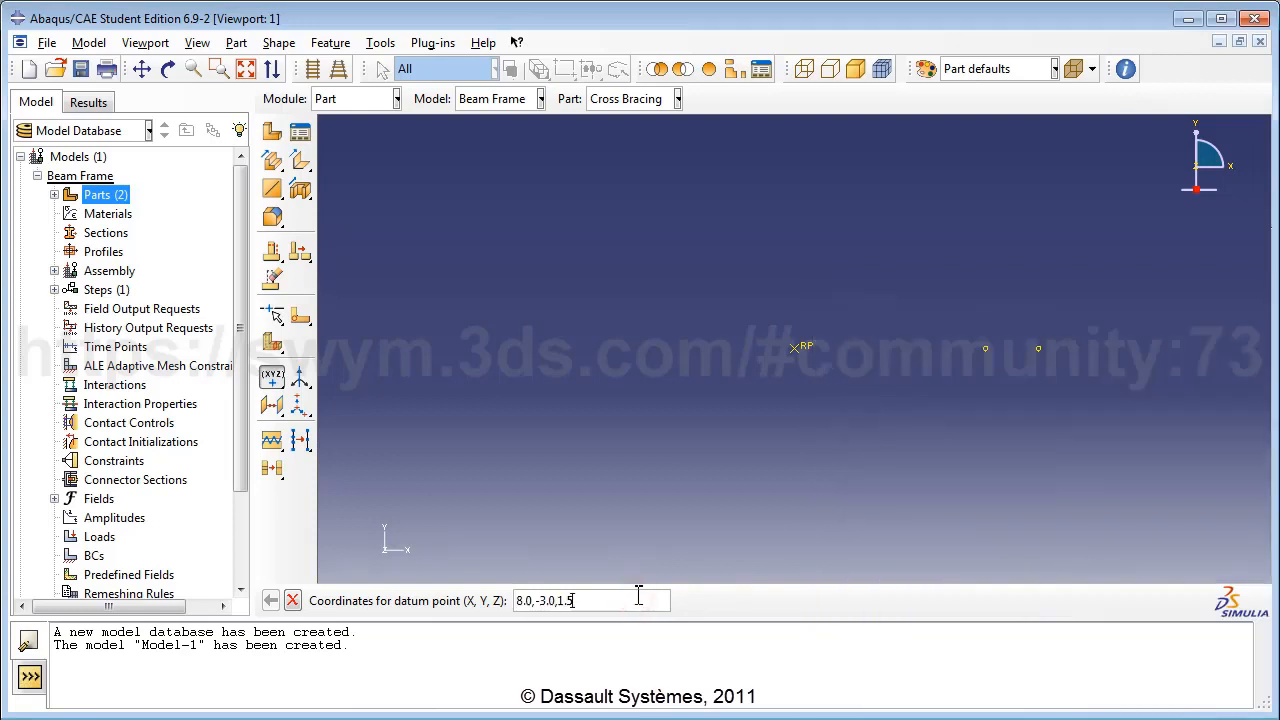
pyautogui.press('Return')
# Add datum points at 10.0,-3.0,0.0 and 10.0,-3.0,1.5.
pyautogui.click(1278, 519)
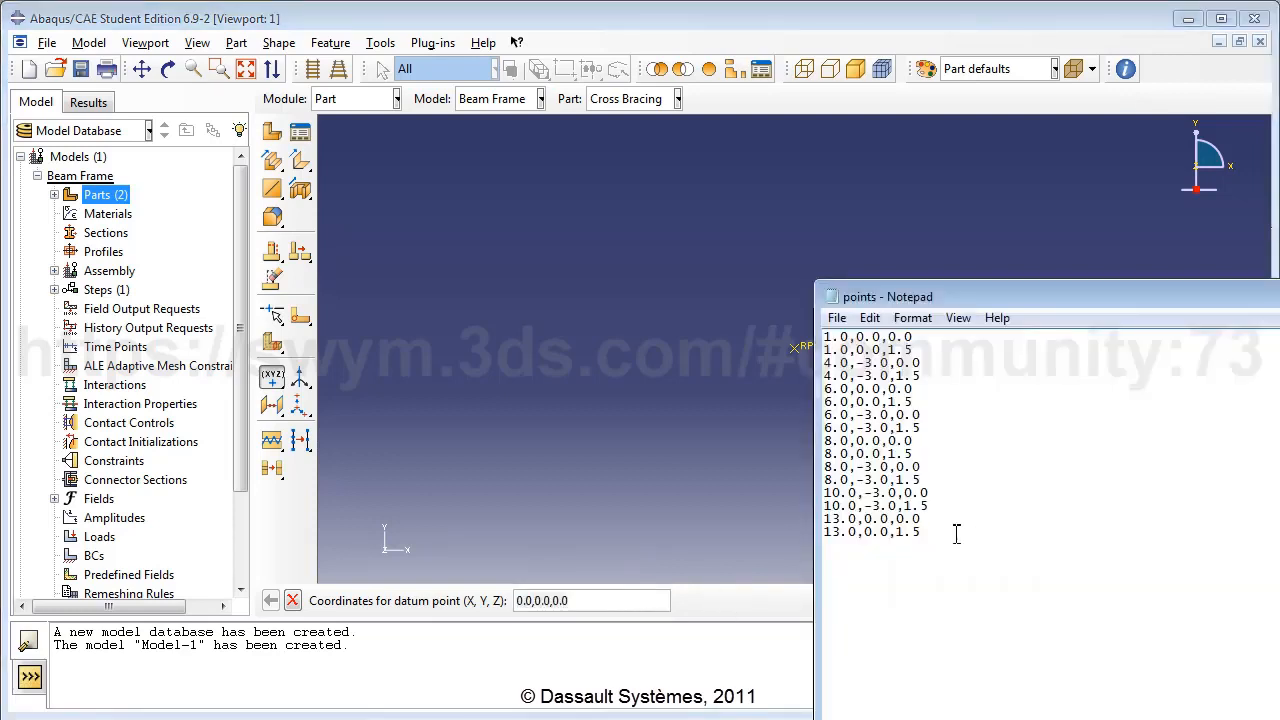
pyautogui.moveTo(934, 494); pyautogui.dragTo(824, 493)
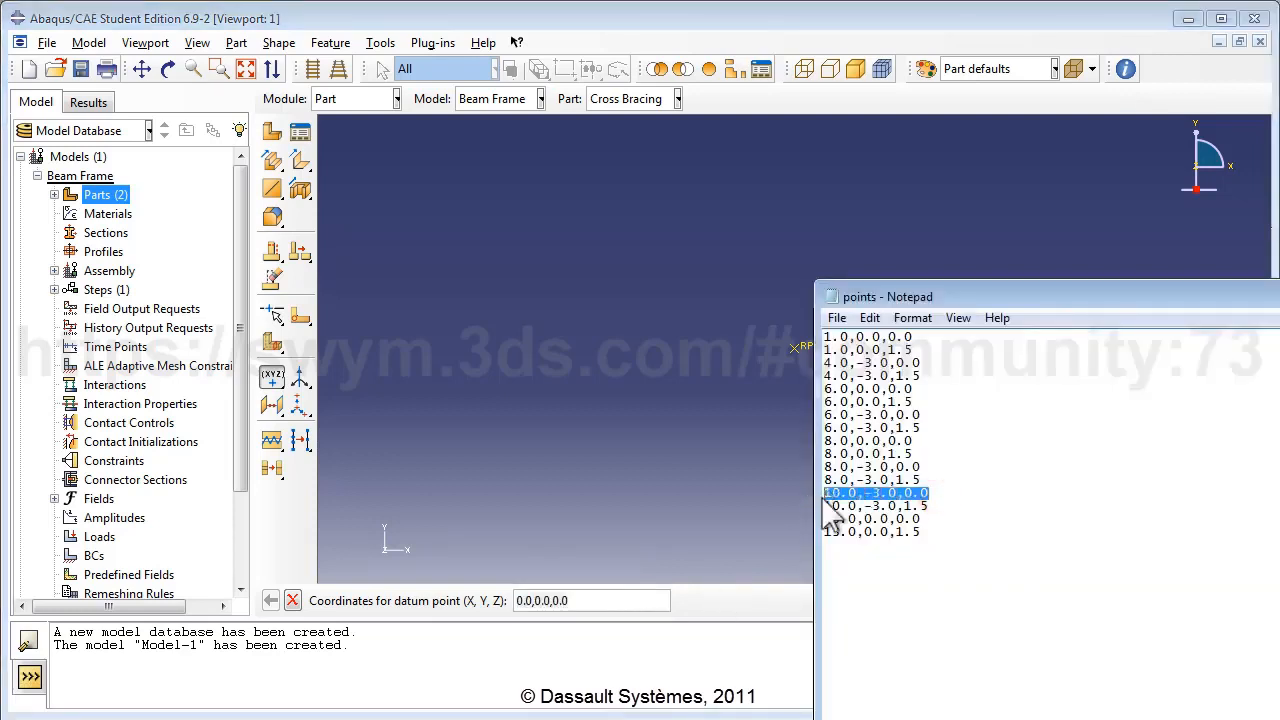
pyautogui.click(615, 600)
pyautogui.hotkey('ctrl', 'v')
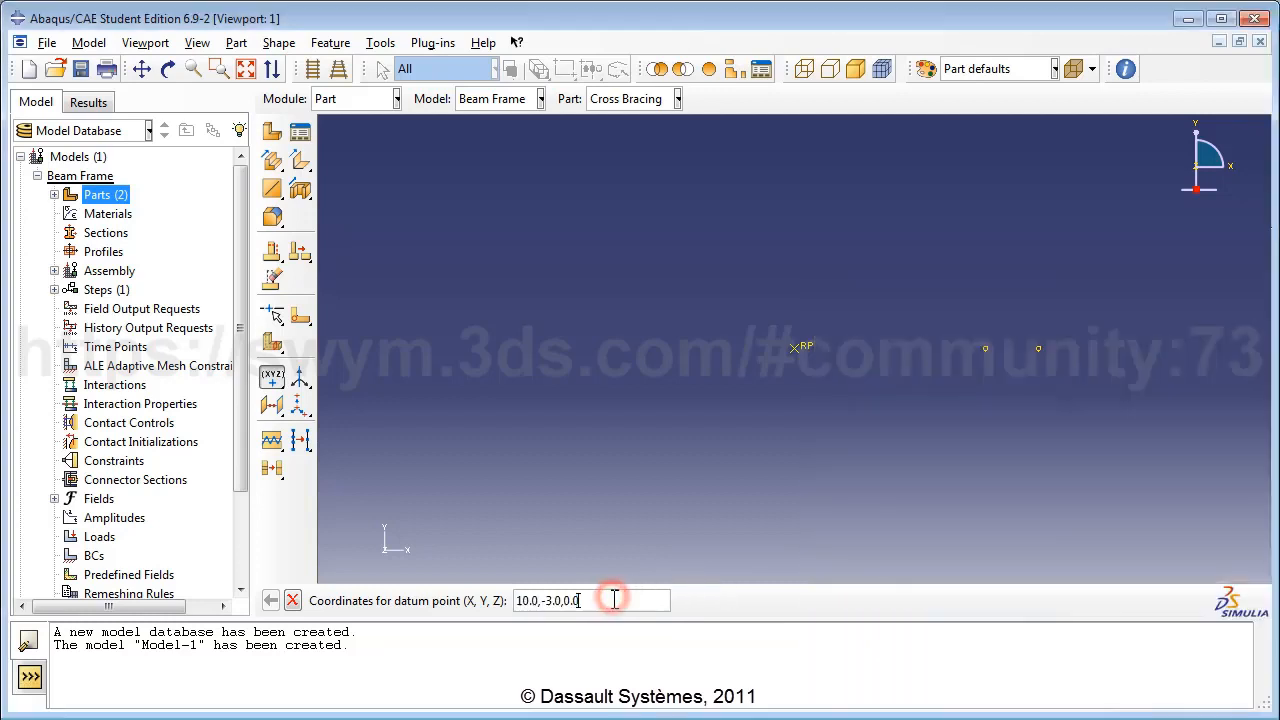
pyautogui.press('Return')
pyautogui.click(1277, 573)
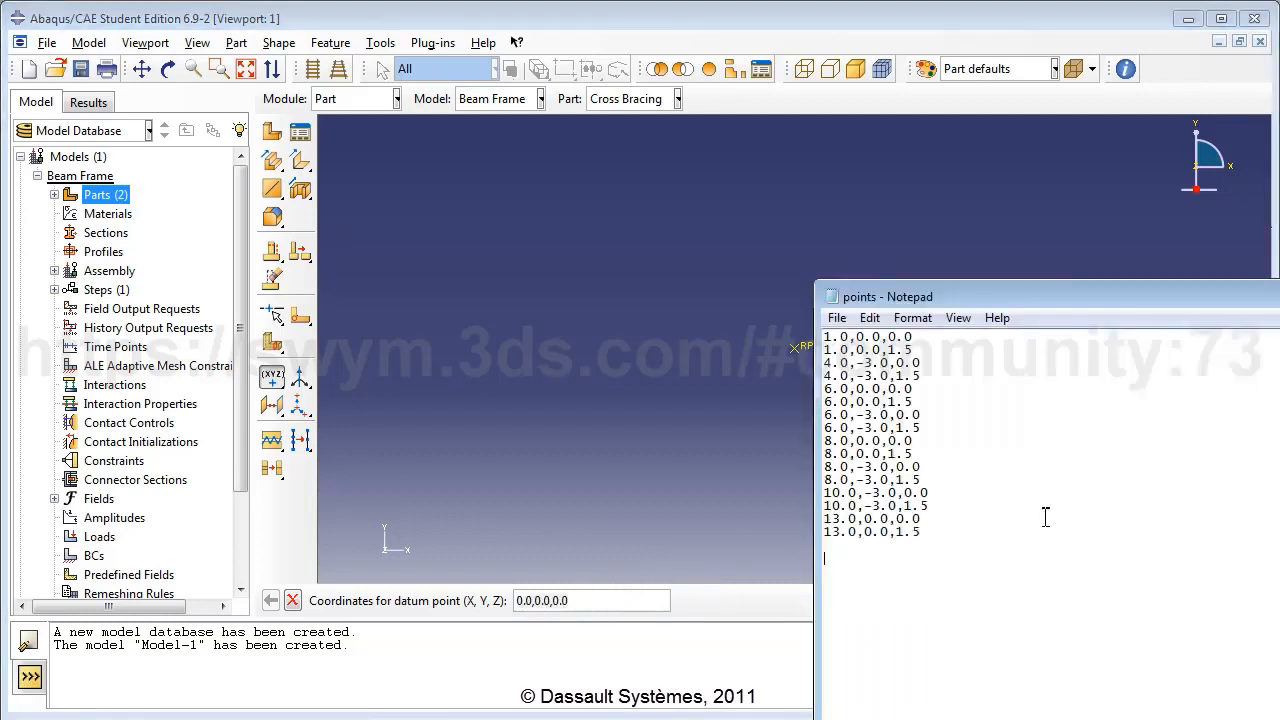
pyautogui.moveTo(933, 506); pyautogui.dragTo(822, 506)
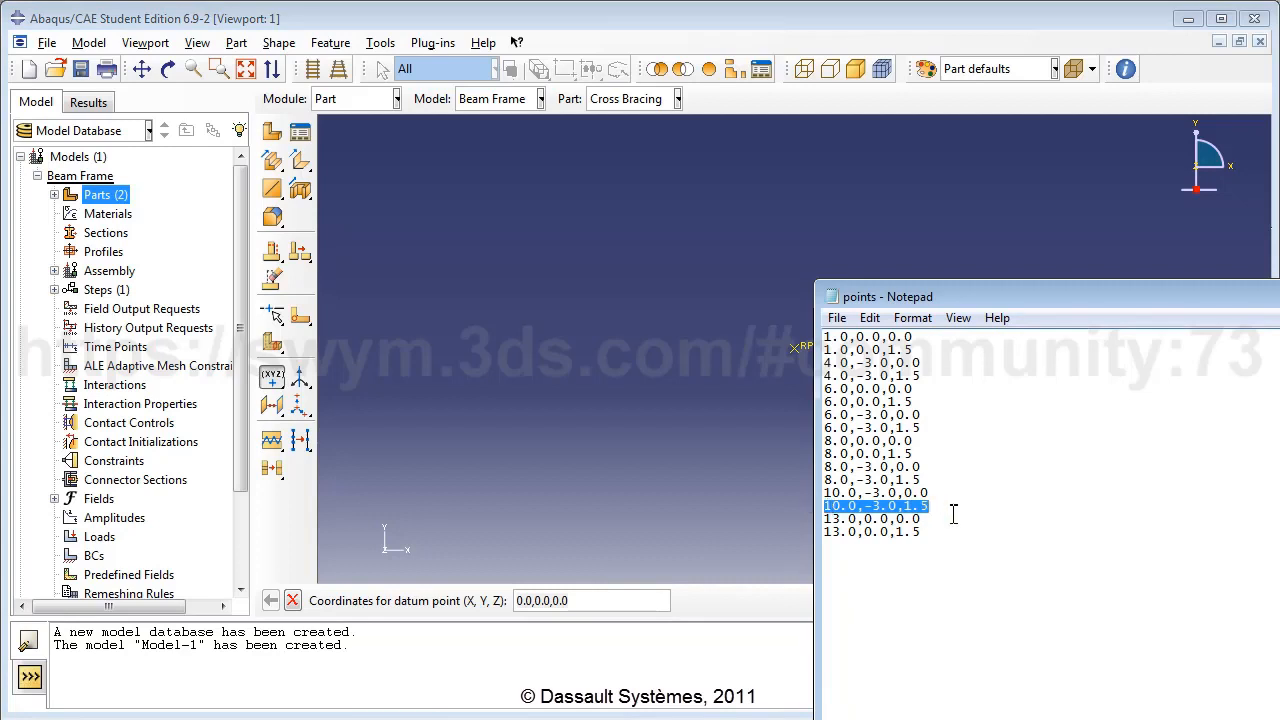
pyautogui.hotkey('ctrl', 'c')
pyautogui.click(630, 600)
pyautogui.hotkey('ctrl', 'v')
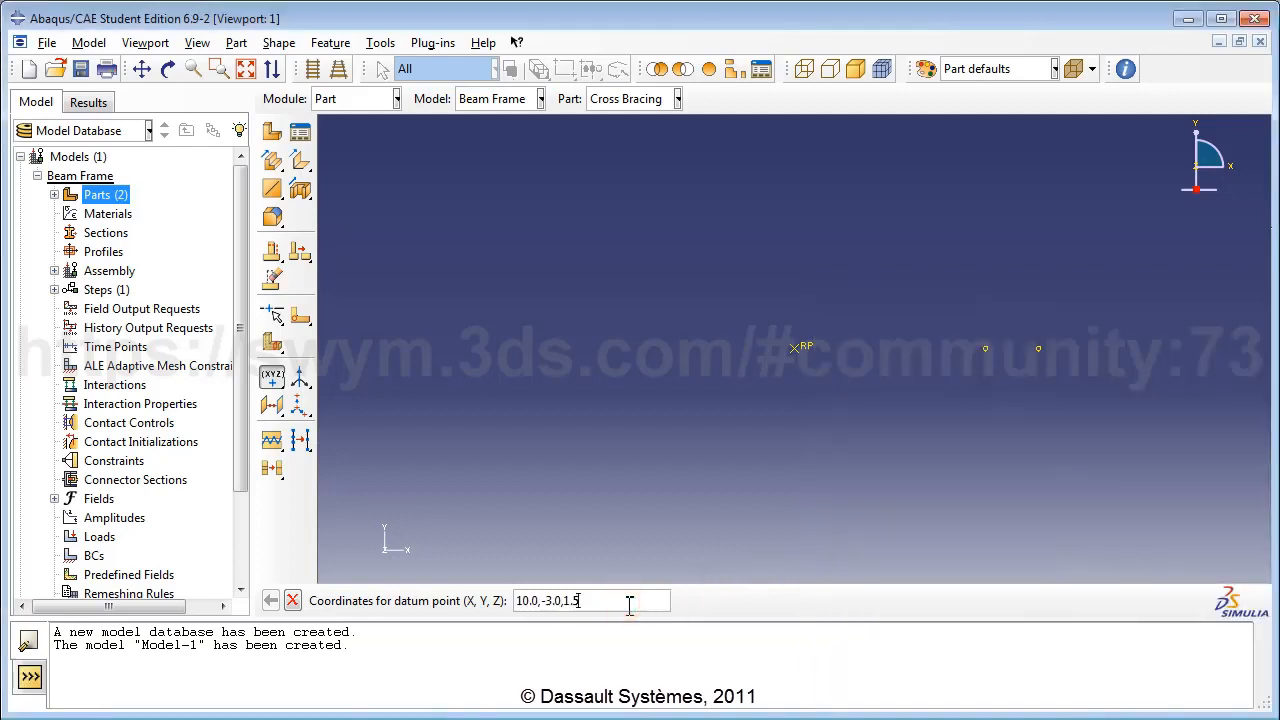
pyautogui.press('Return')
# Add the final datum points at 13.0,0.0,0.0 and 13.0,0.0,1.5.
pyautogui.click(1276, 600)
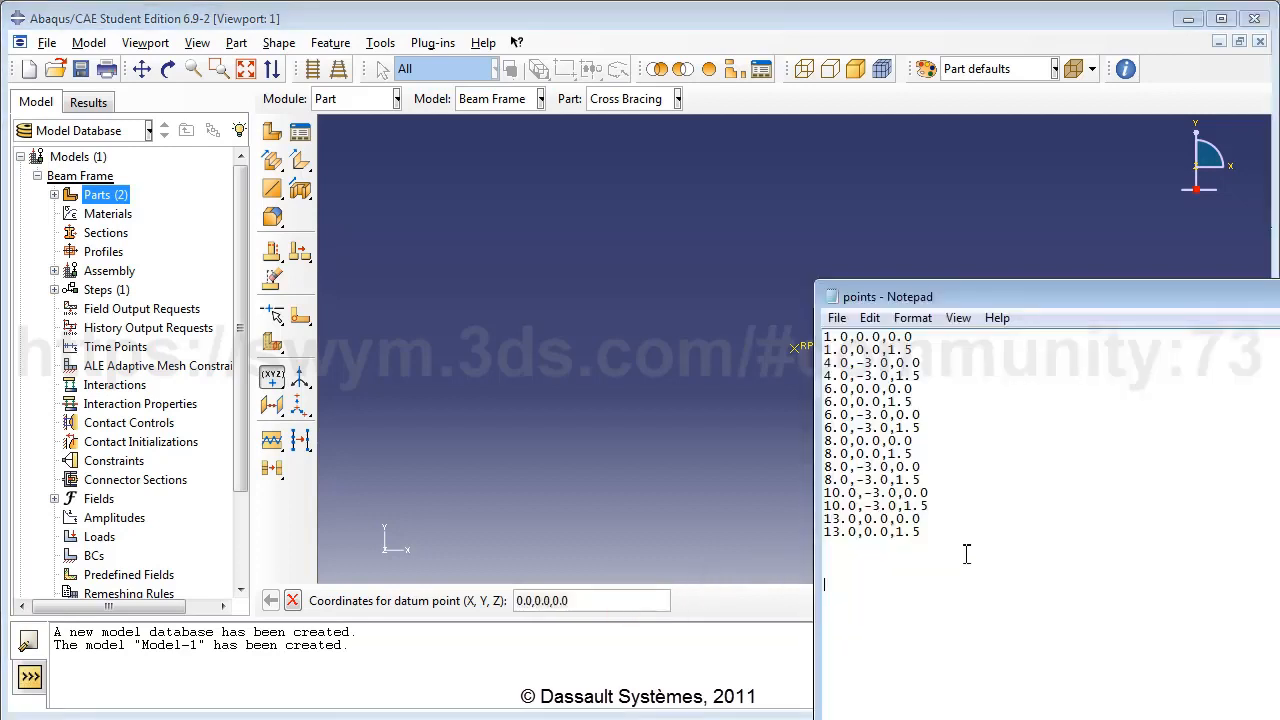
pyautogui.moveTo(931, 519); pyautogui.dragTo(816, 520)
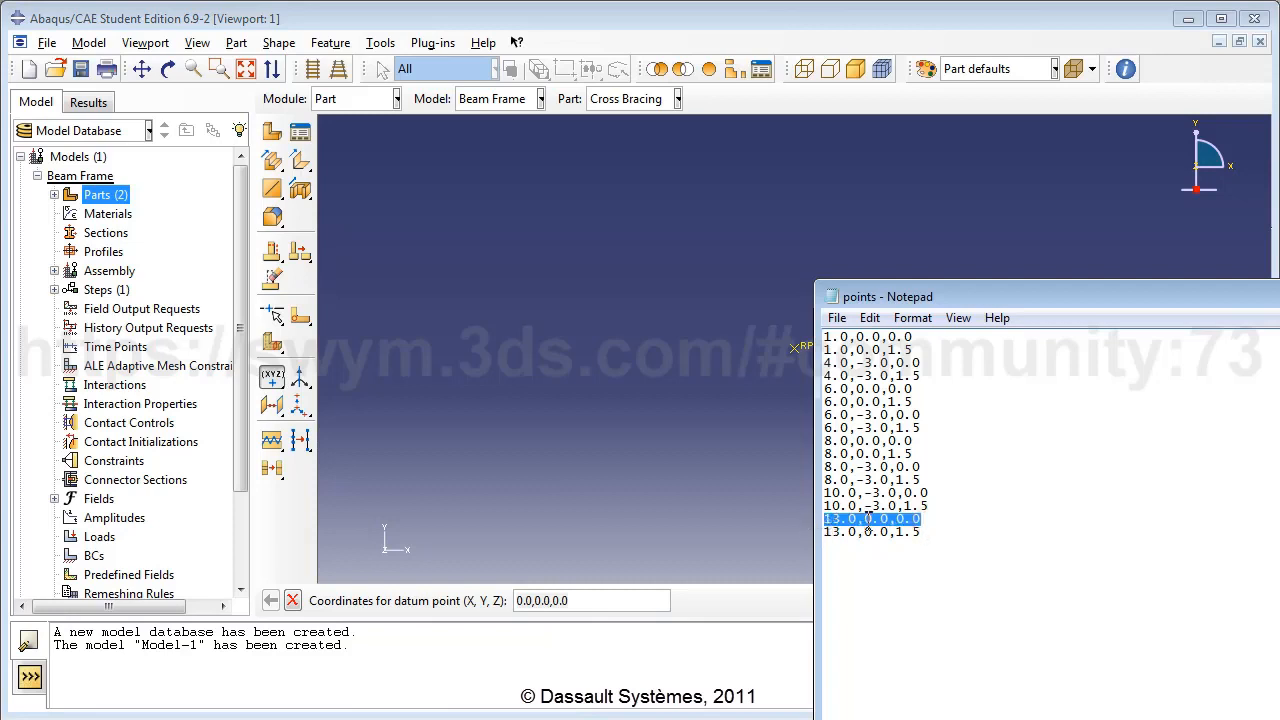
pyautogui.hotkey('ctrl', 'c')
pyautogui.click(630, 600)
pyautogui.hotkey('ctrl', 'v')
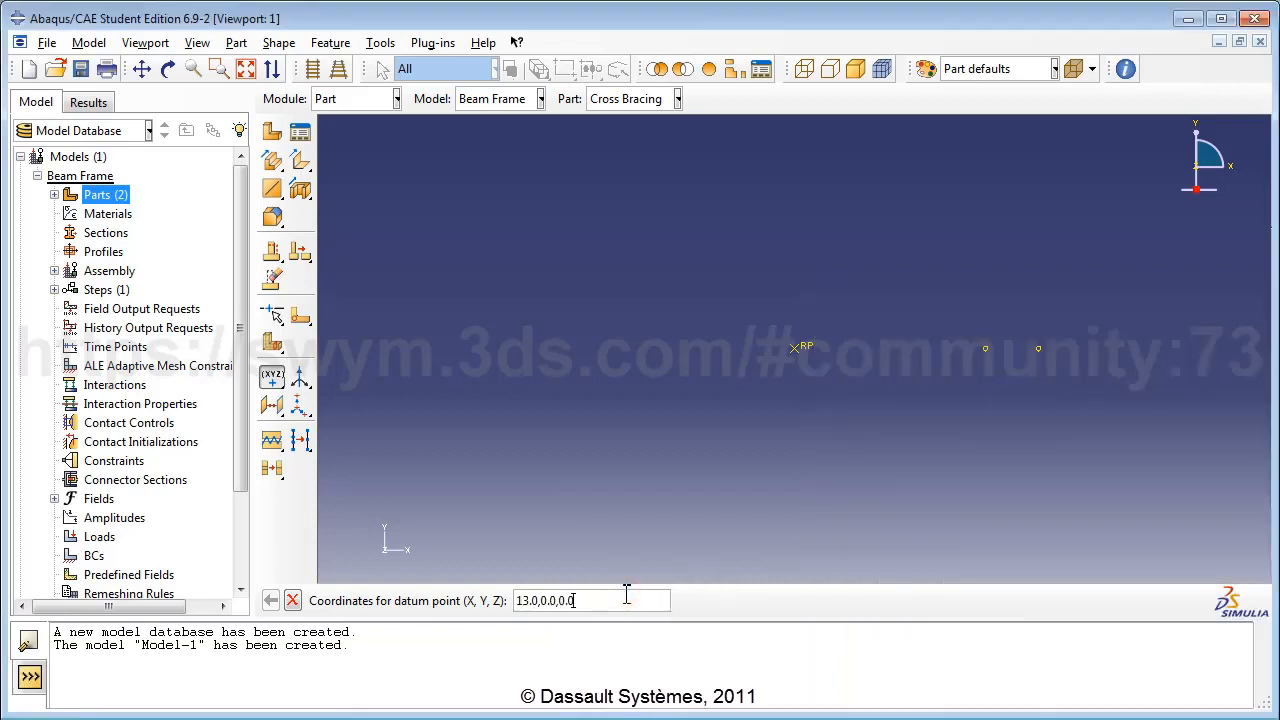
pyautogui.press('Return')
pyautogui.click(1276, 600)
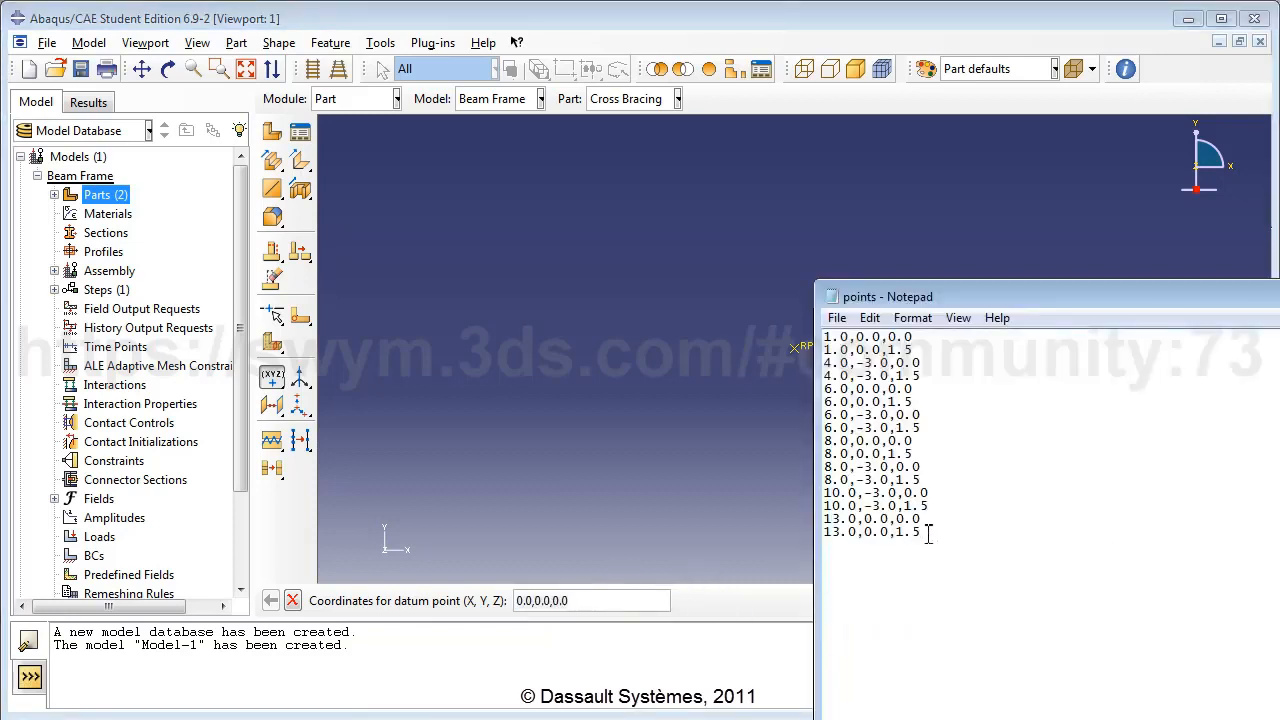
pyautogui.moveTo(926, 533); pyautogui.dragTo(814, 533)
pyautogui.click(633, 600)
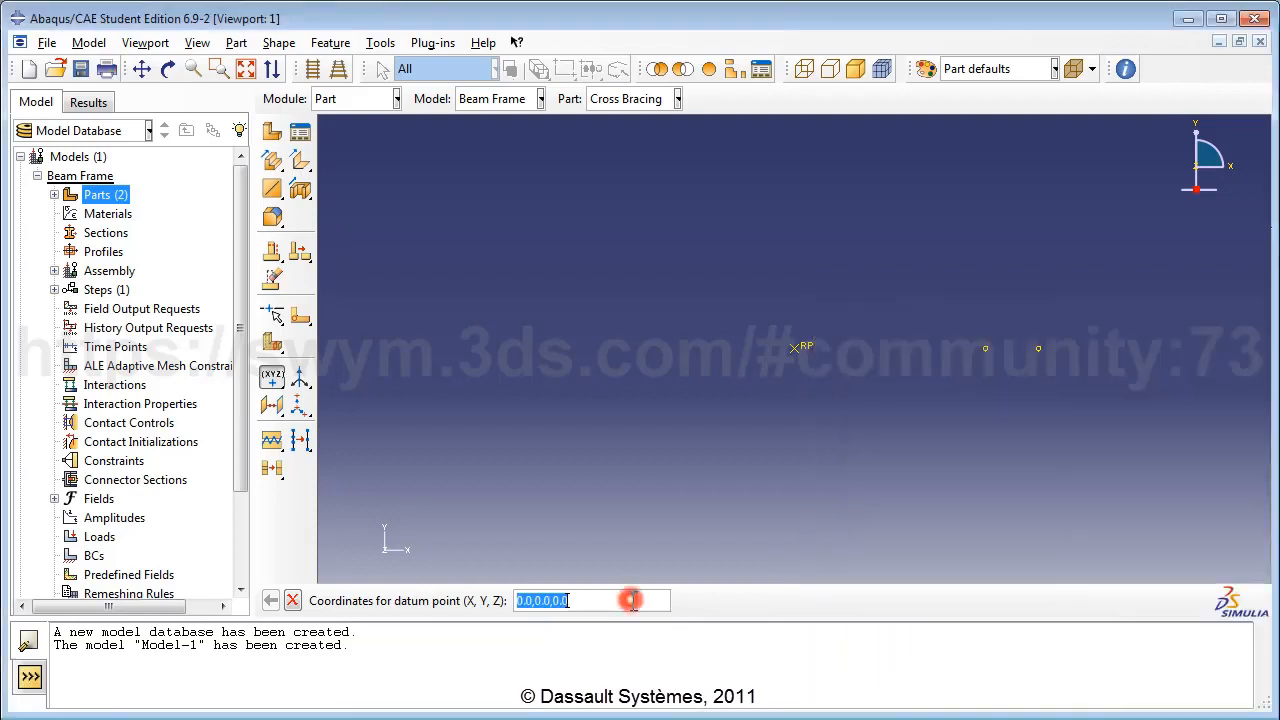
pyautogui.hotkey('ctrl', 'v')
pyautogui.press('Return')
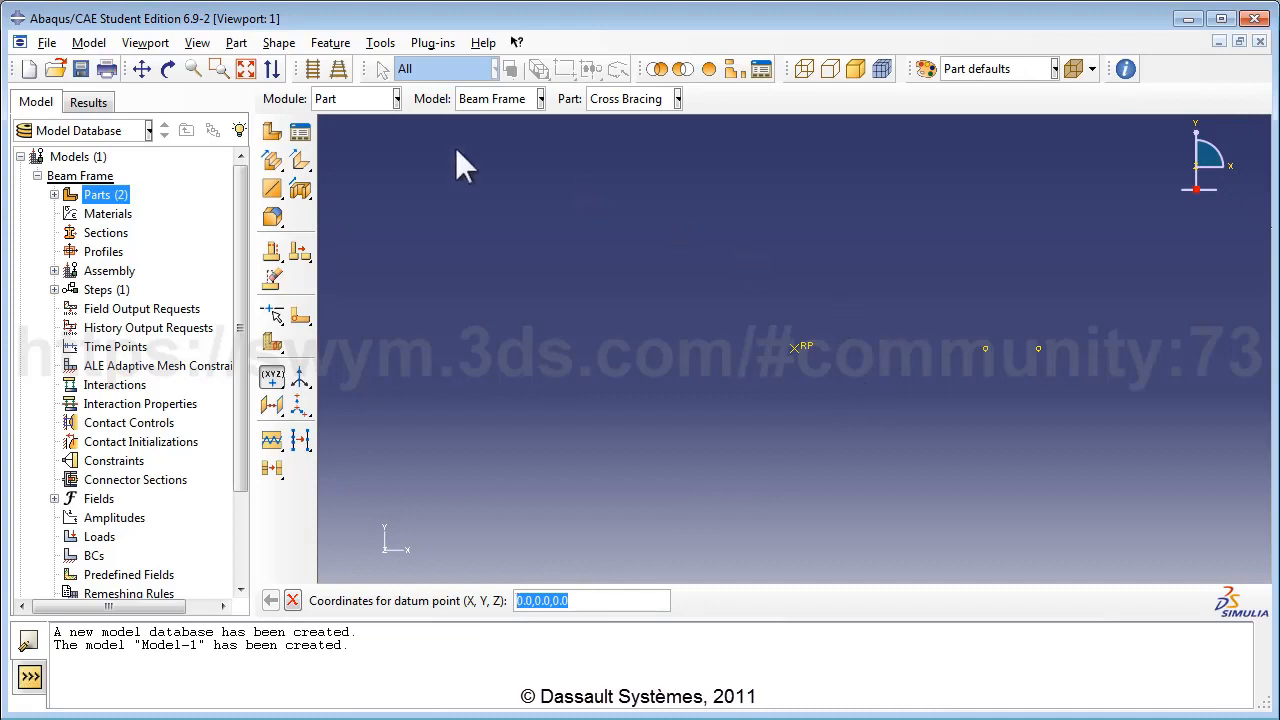
# Fit the view to show all datum points and close the Notepad points list.
pyautogui.click(245, 68)
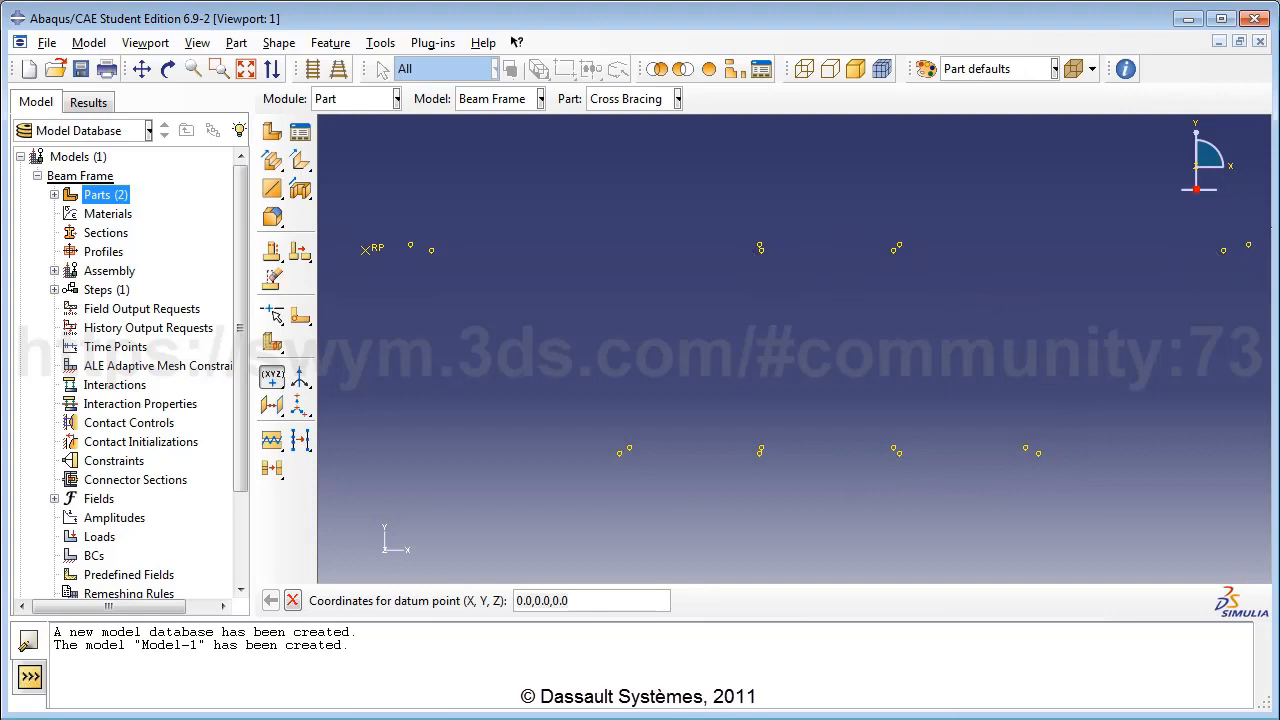
pyautogui.moveTo(1279, 290); pyautogui.dragTo(1188, 277)
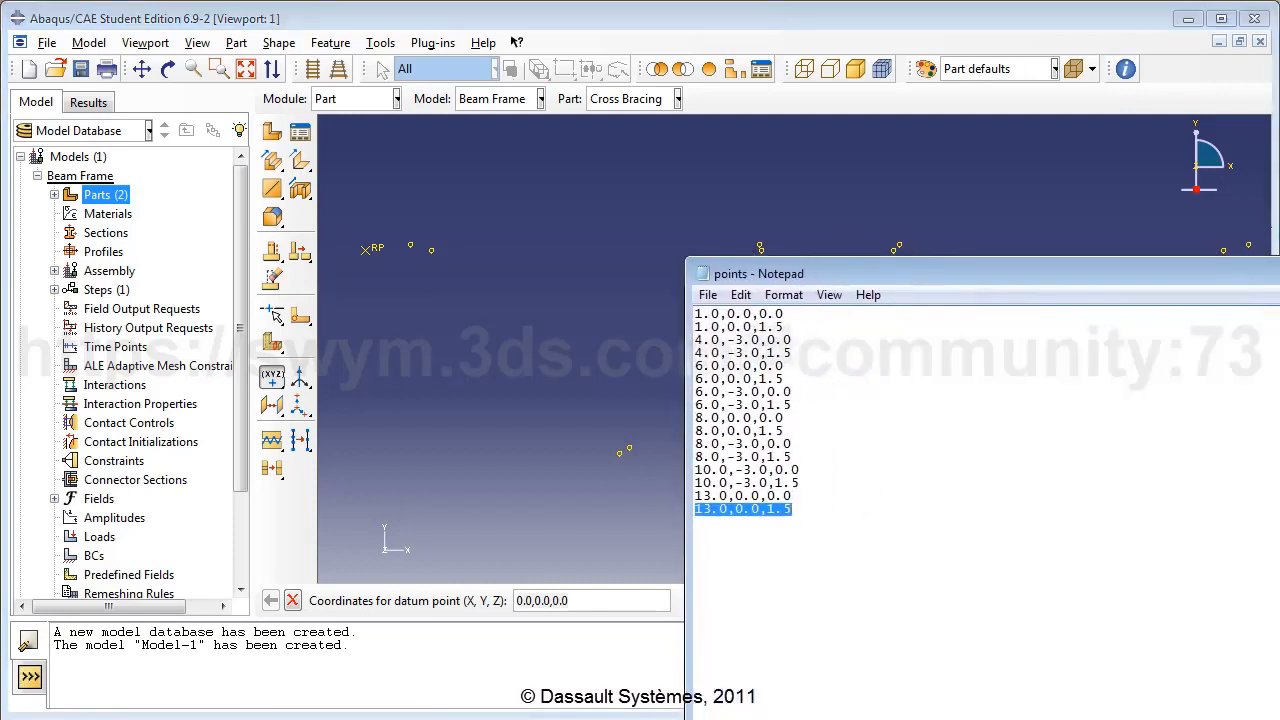
pyautogui.moveTo(1279, 508); pyautogui.dragTo(1089, 508)
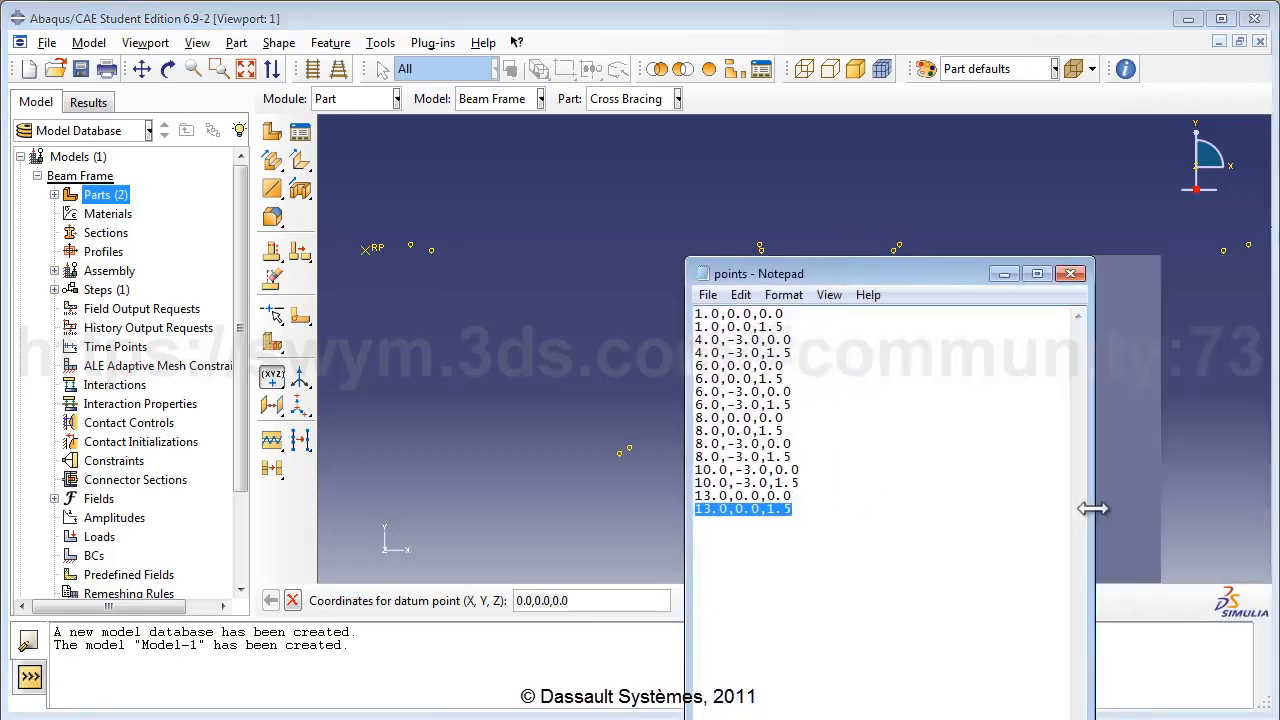
pyautogui.click(1068, 276)
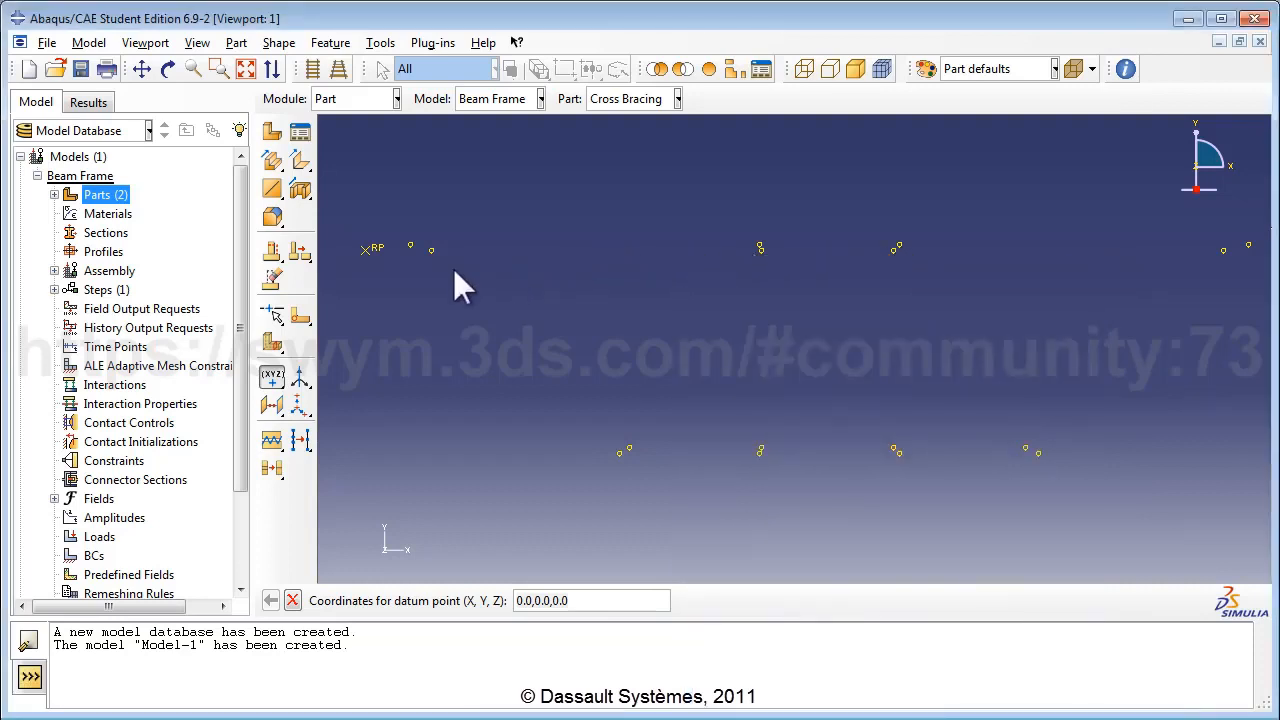
# Start a point-to-point wire set to Disjoint wires, ready to pick point pairs.
pyautogui.click(281, 197)
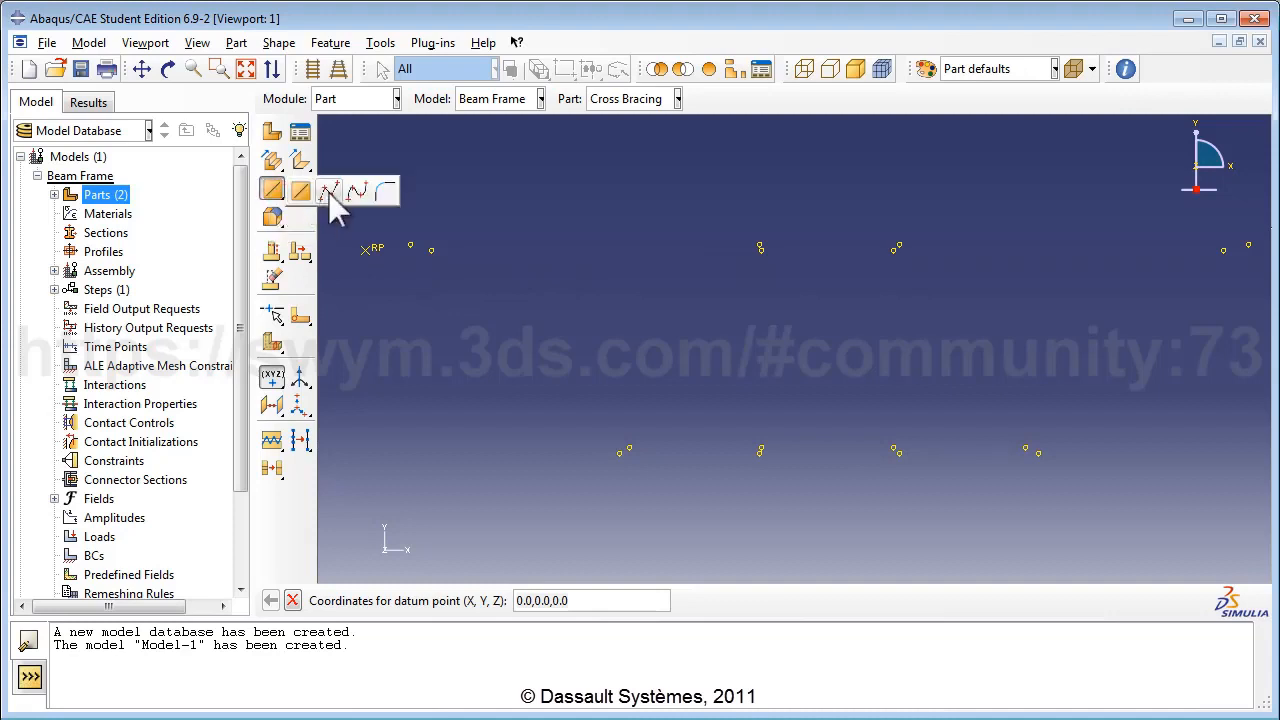
pyautogui.click(330, 196)
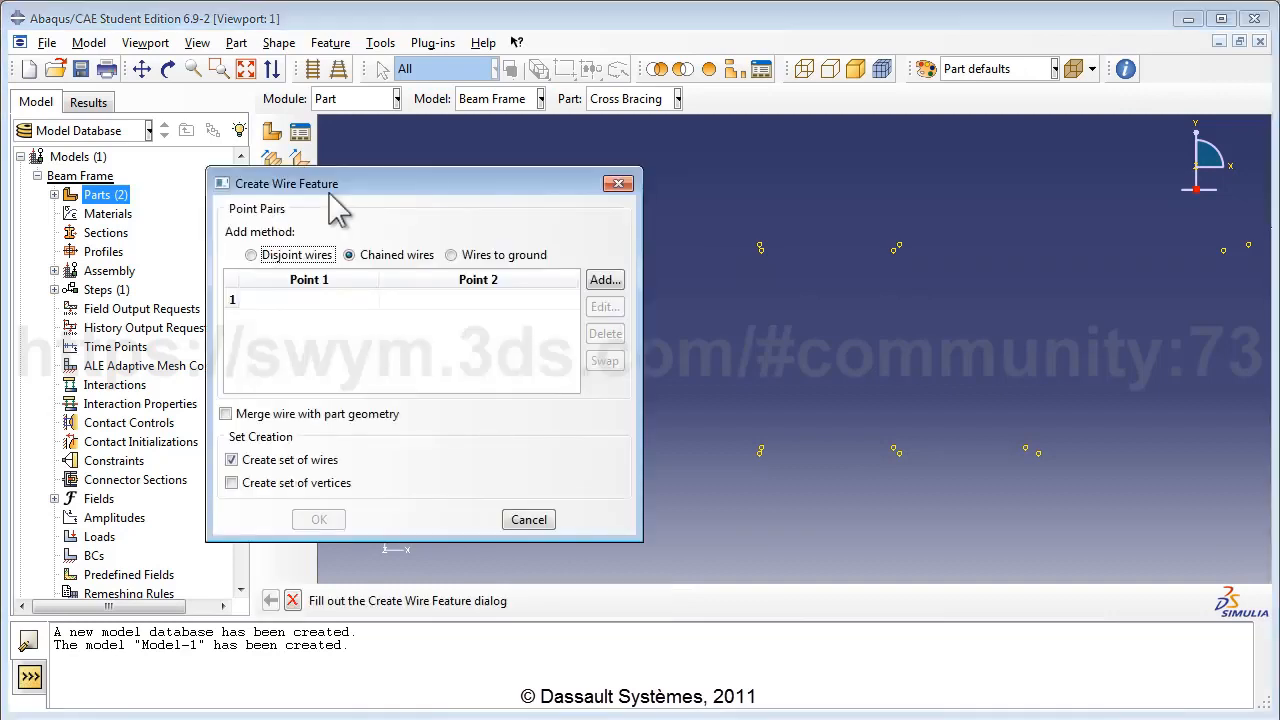
pyautogui.click(295, 257)
pyautogui.click(603, 280)
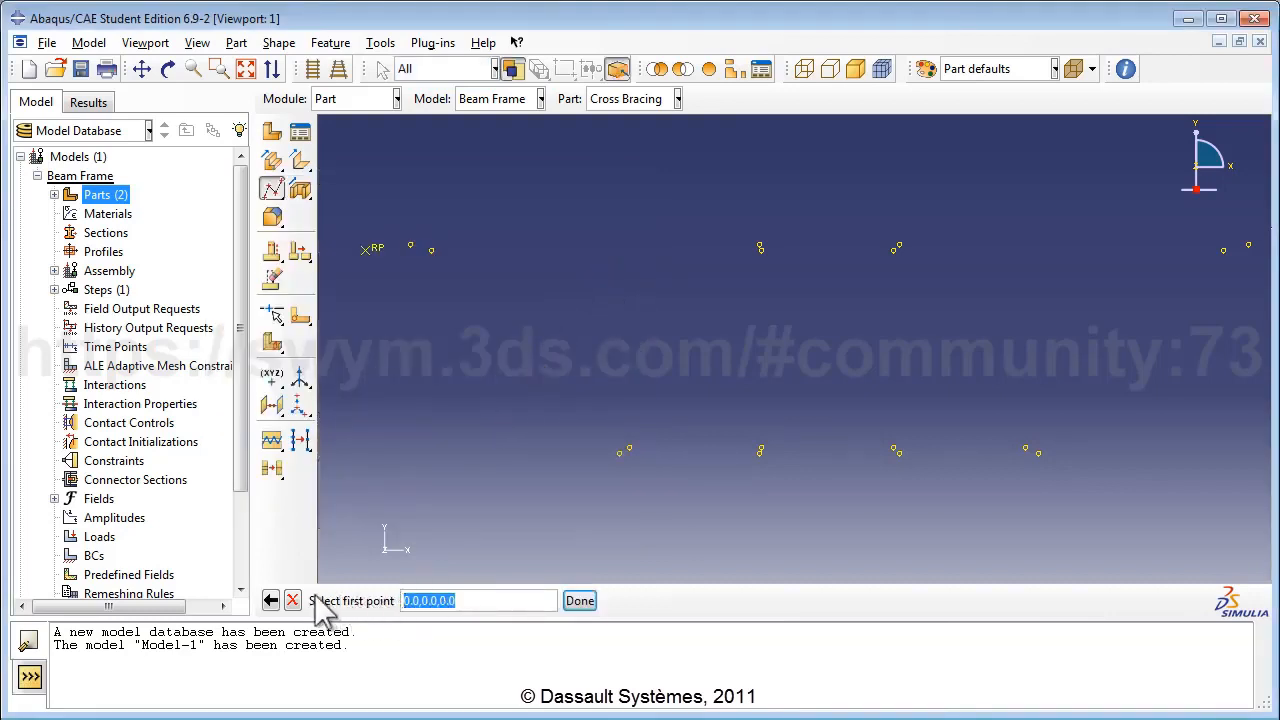
# Rotate the part into 3D and pick the first three datum point pairs as wires.
pyautogui.click(167, 68)
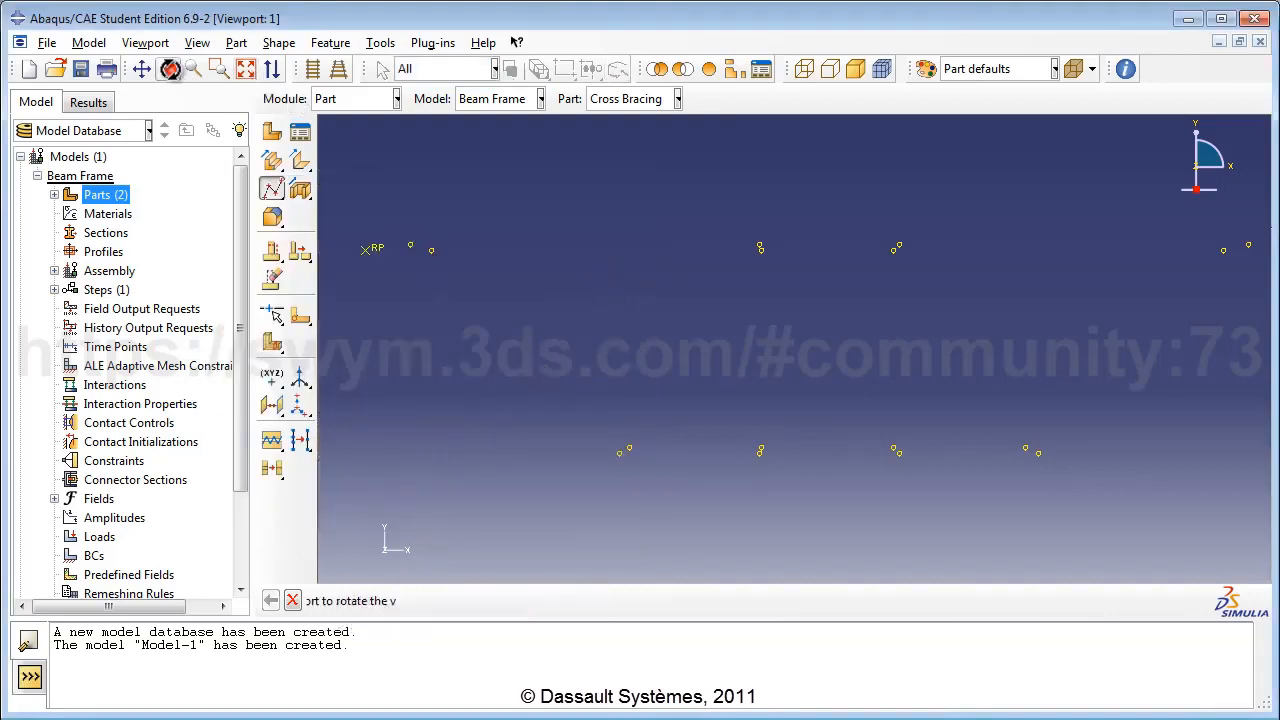
pyautogui.moveTo(834, 354); pyautogui.dragTo(738, 416)
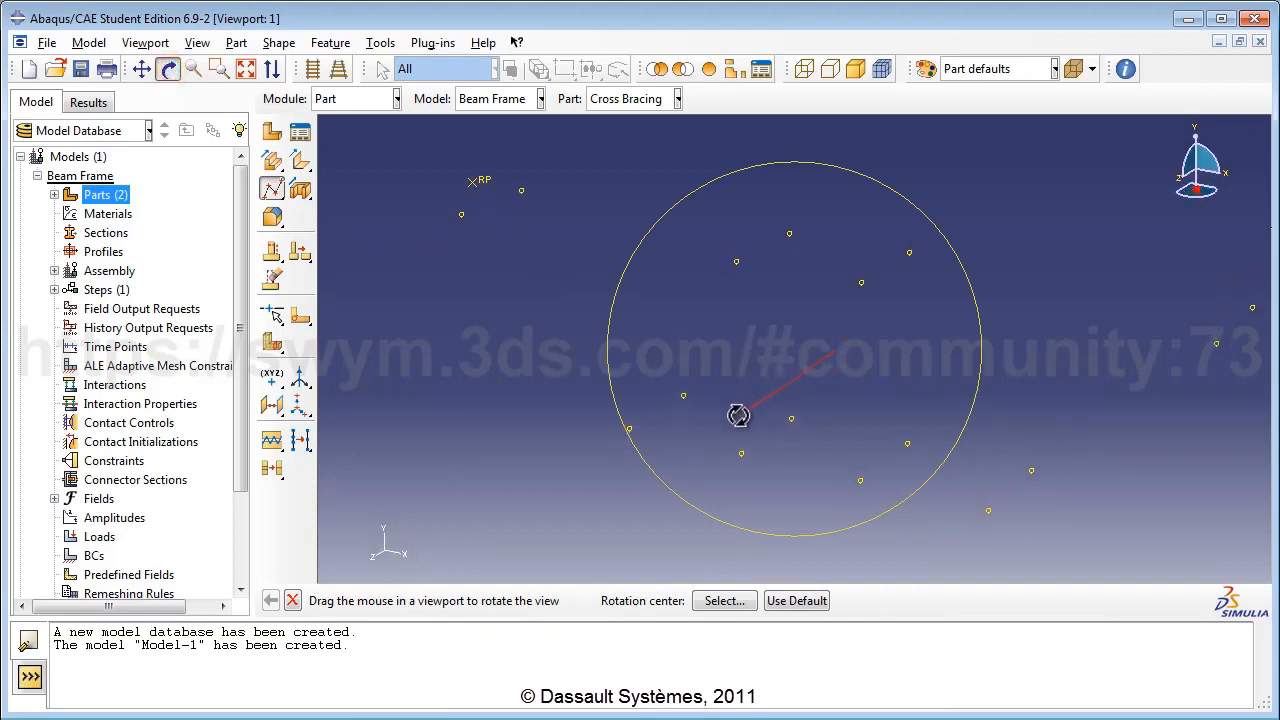
pyautogui.click(168, 69)
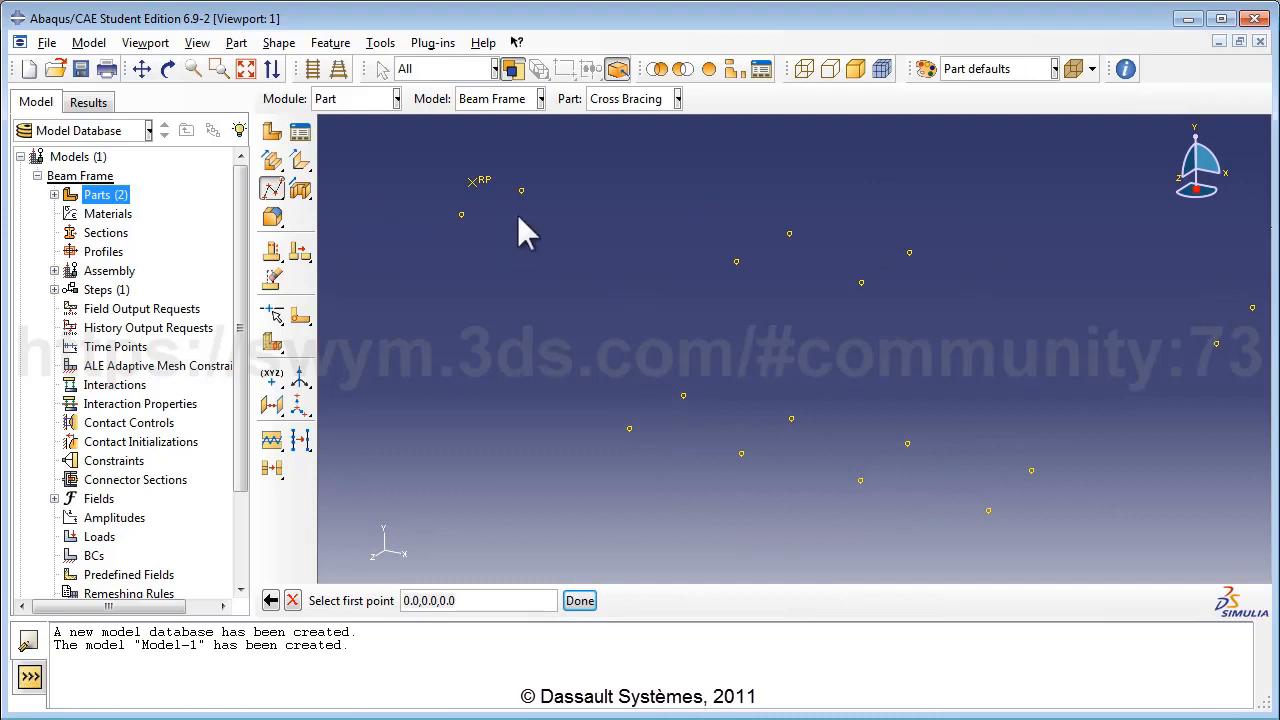
pyautogui.click(520, 190)
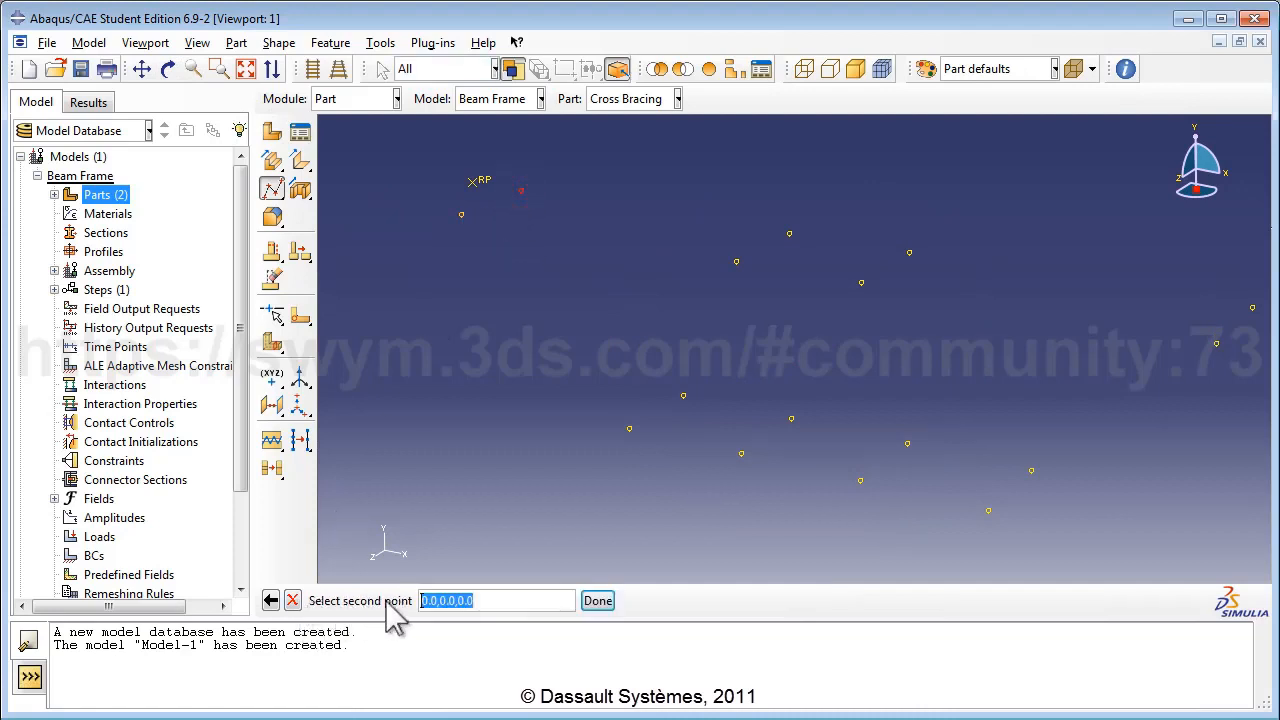
pyautogui.click(461, 215)
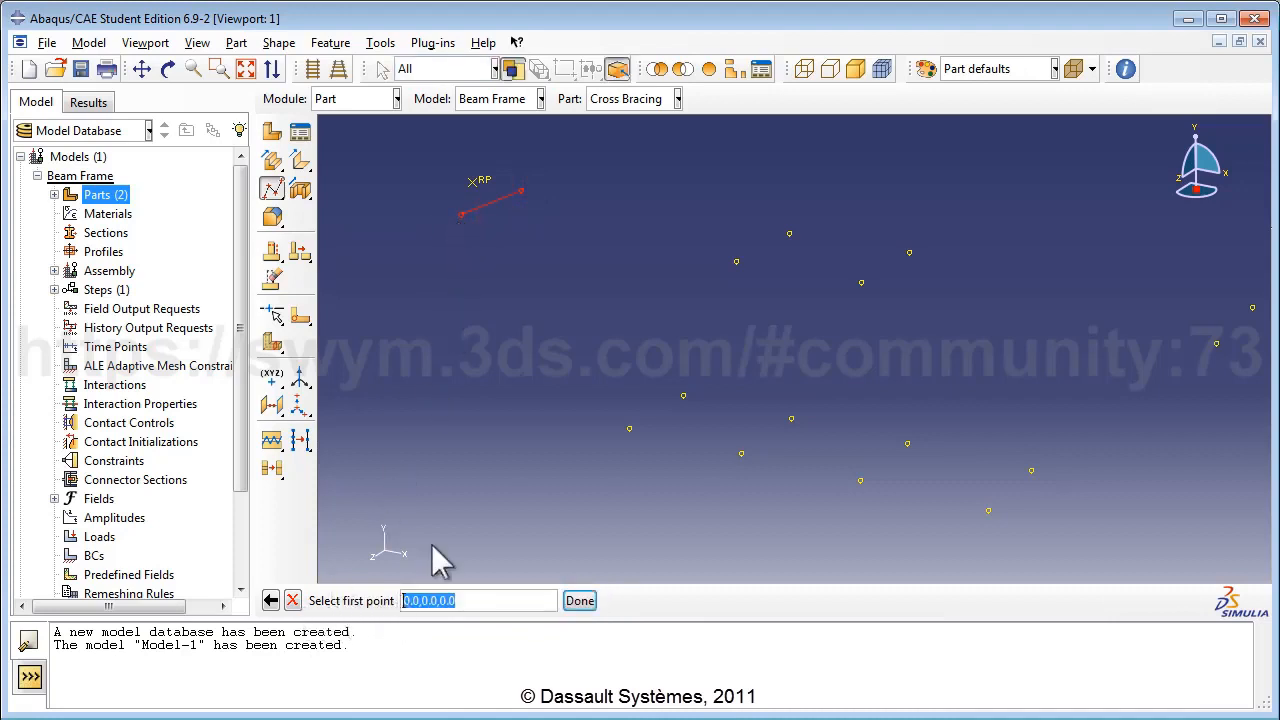
pyautogui.click(789, 234)
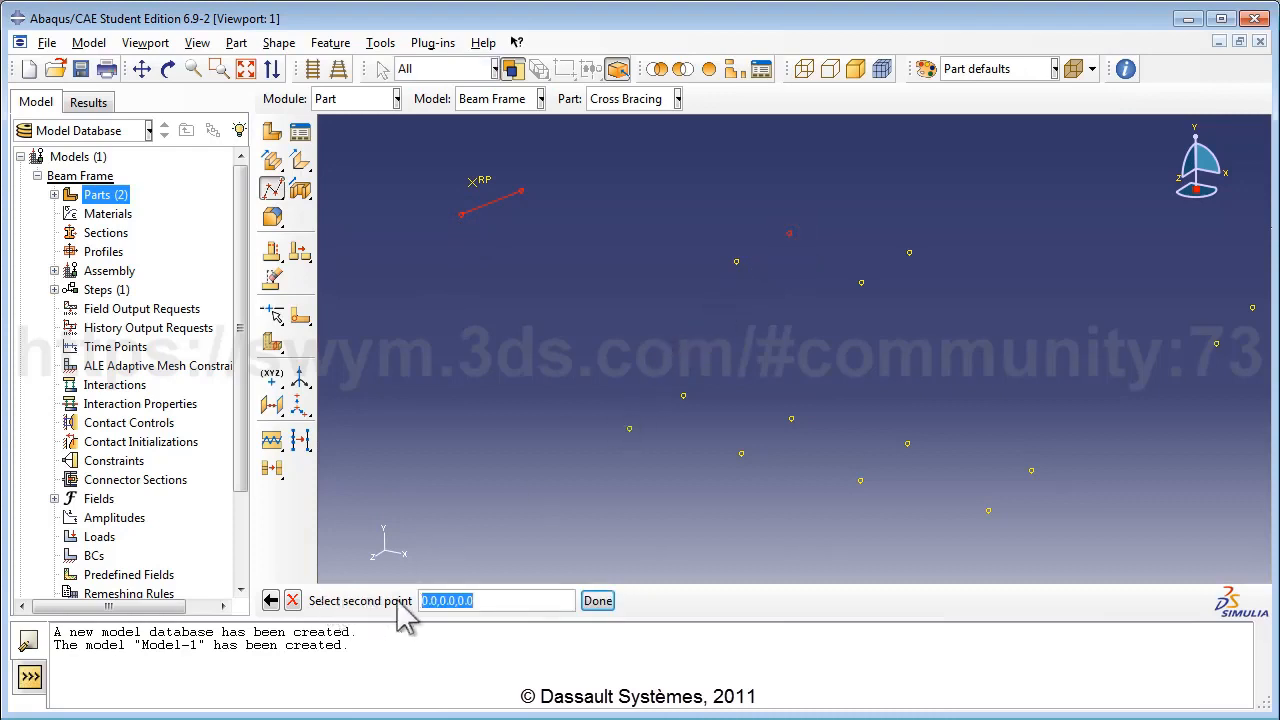
pyautogui.click(736, 261)
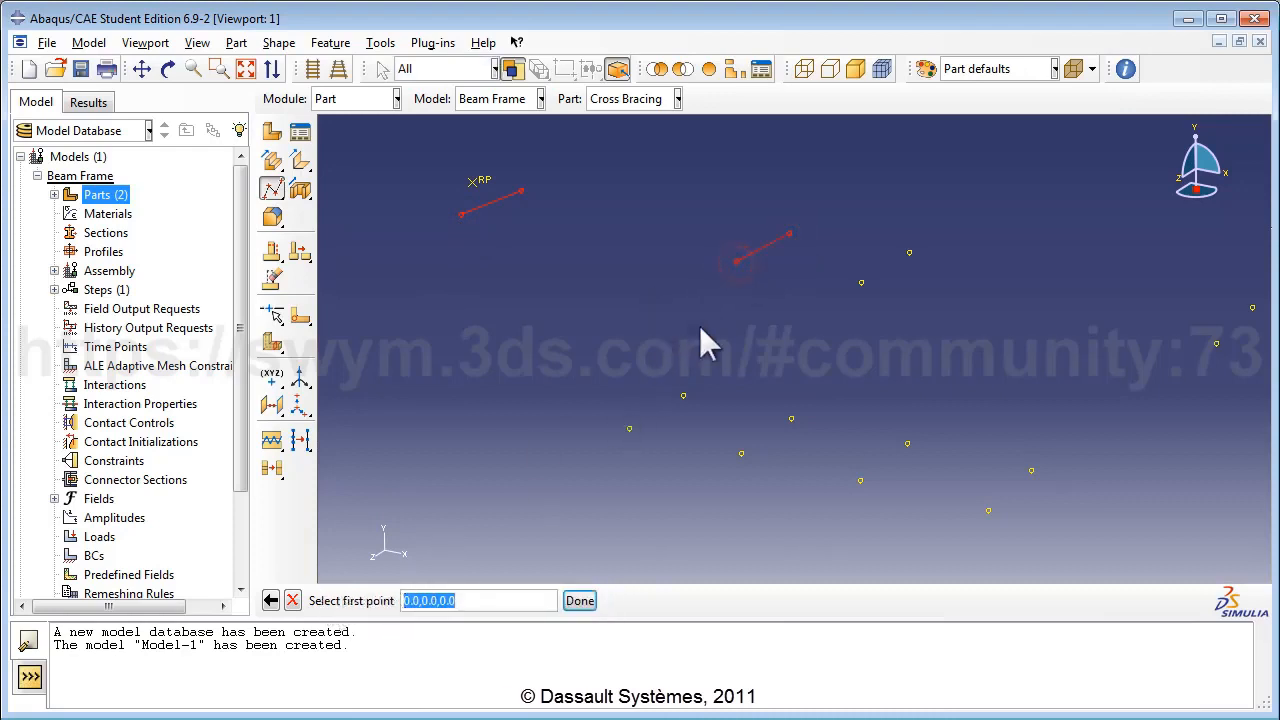
pyautogui.click(683, 395)
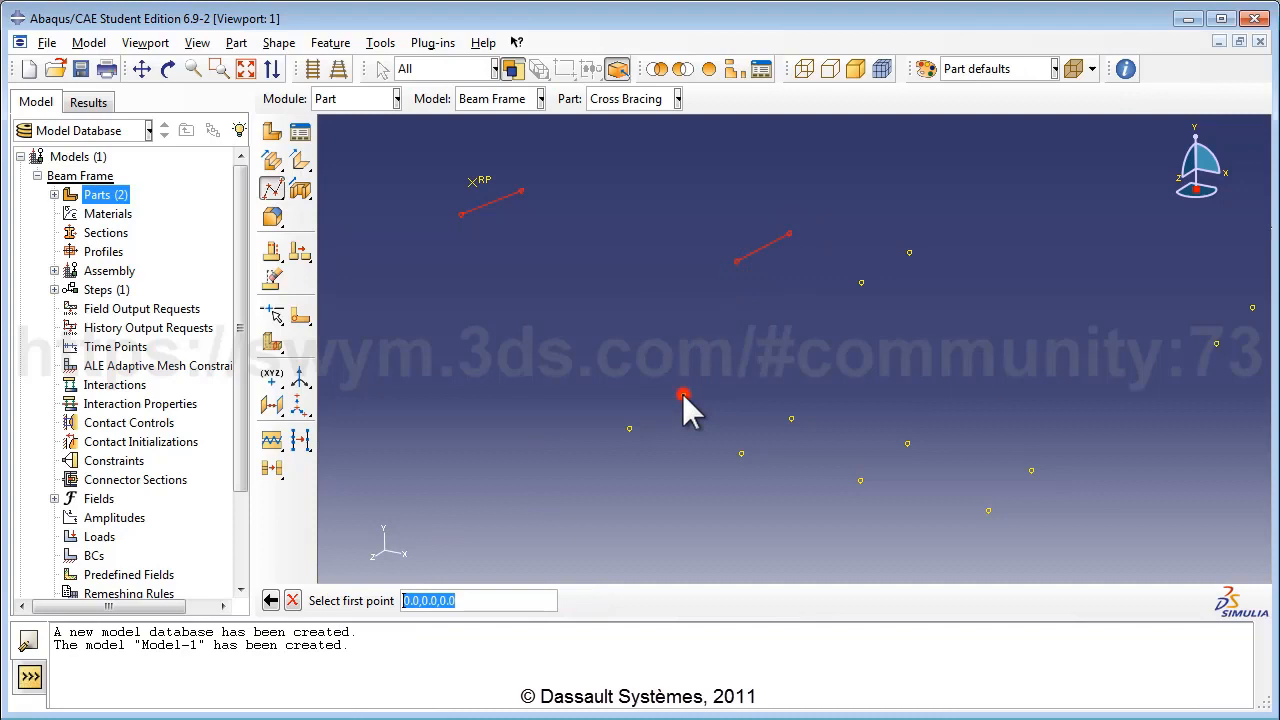
pyautogui.click(628, 428)
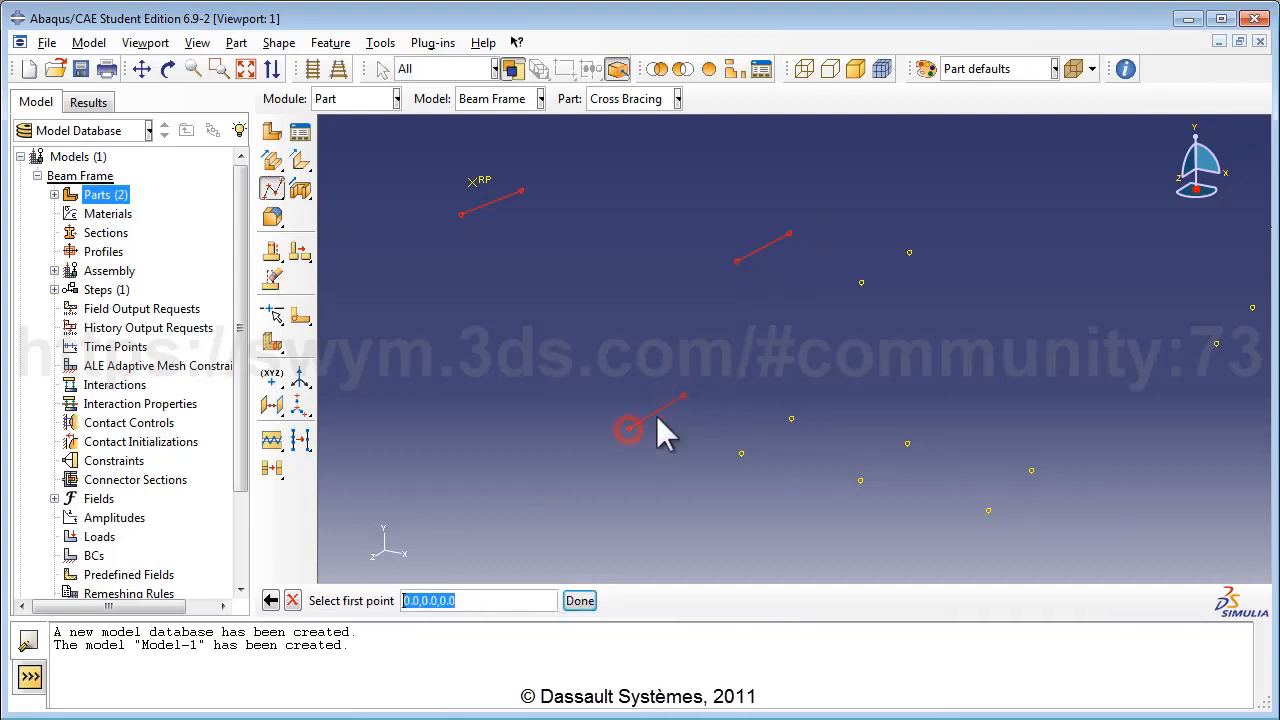
# Pick the remaining datum point pairs to reach eight wires and finish the selection.
pyautogui.click(909, 252)
pyautogui.click(860, 283)
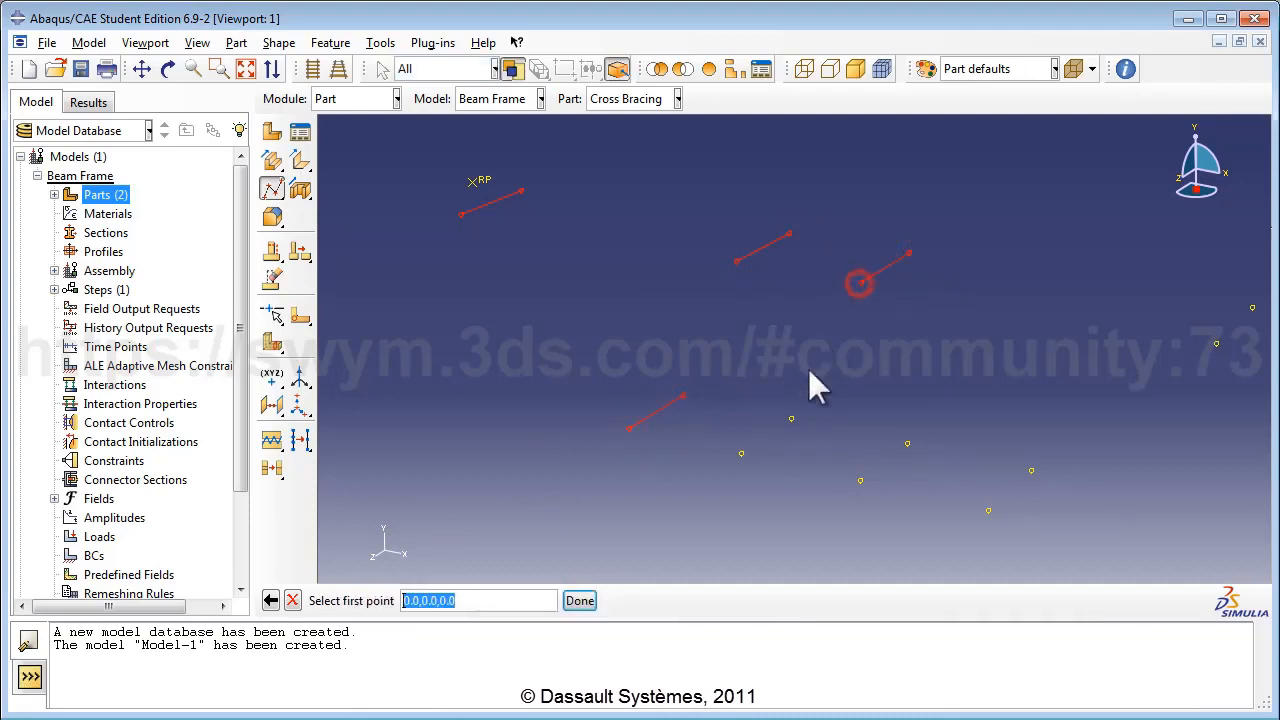
pyautogui.click(791, 418)
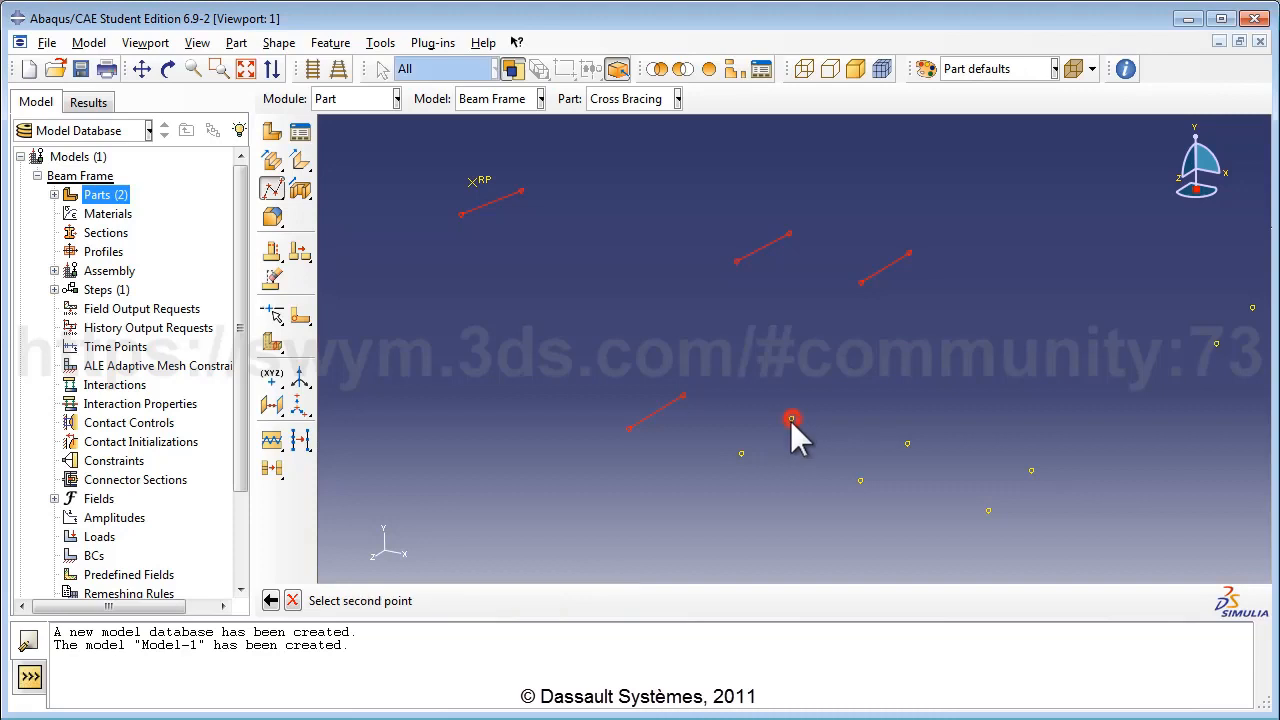
pyautogui.click(740, 455)
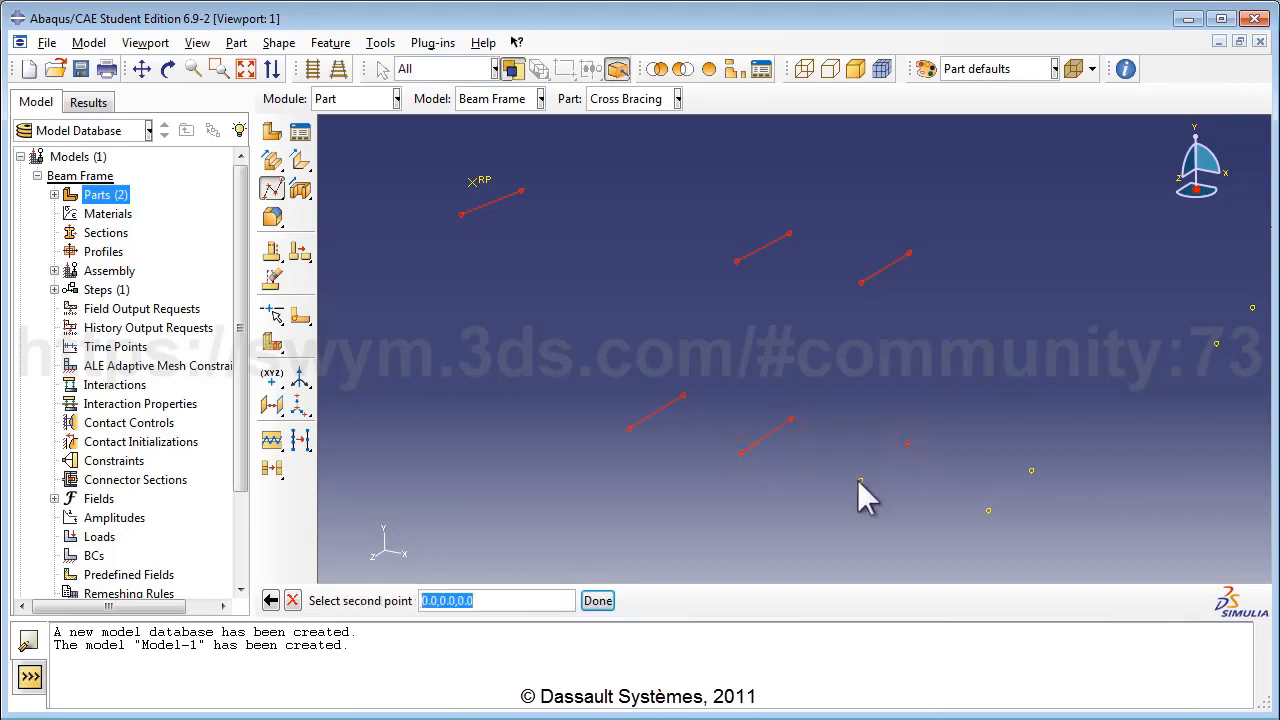
pyautogui.click(858, 480)
pyautogui.click(1031, 471)
pyautogui.click(988, 511)
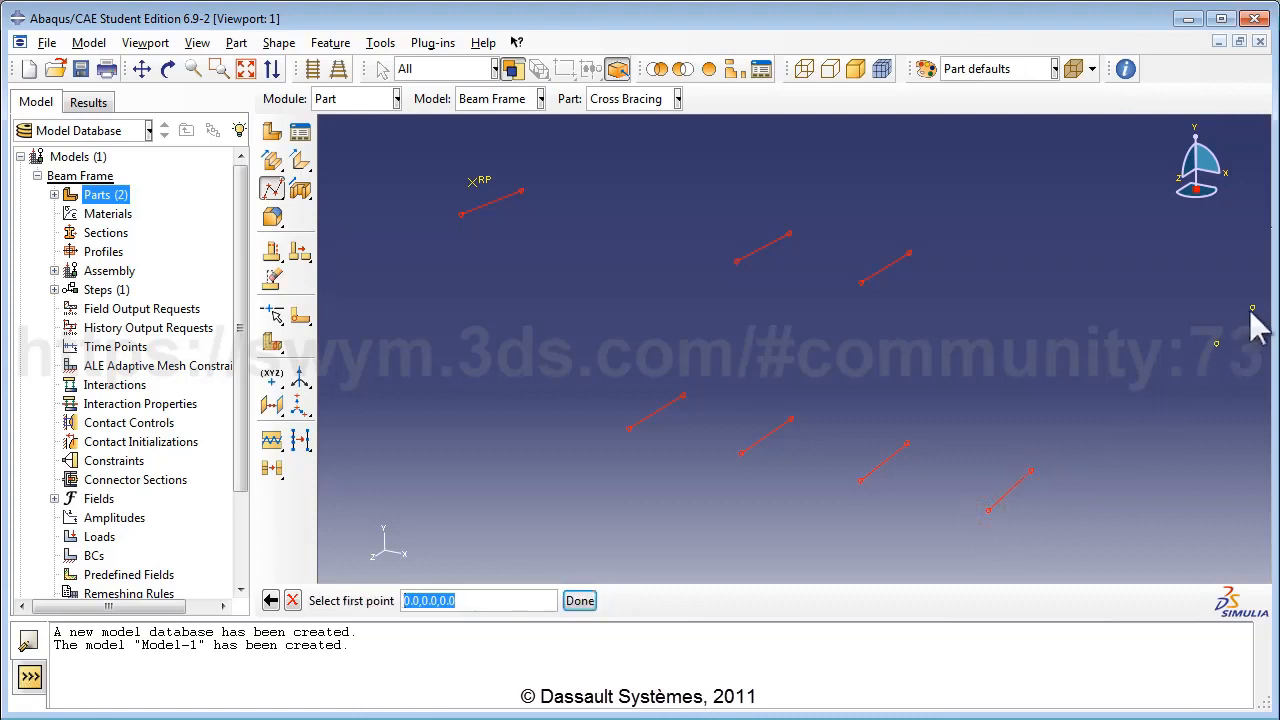
pyautogui.click(1252, 309)
pyautogui.click(1215, 343)
pyautogui.click(580, 600)
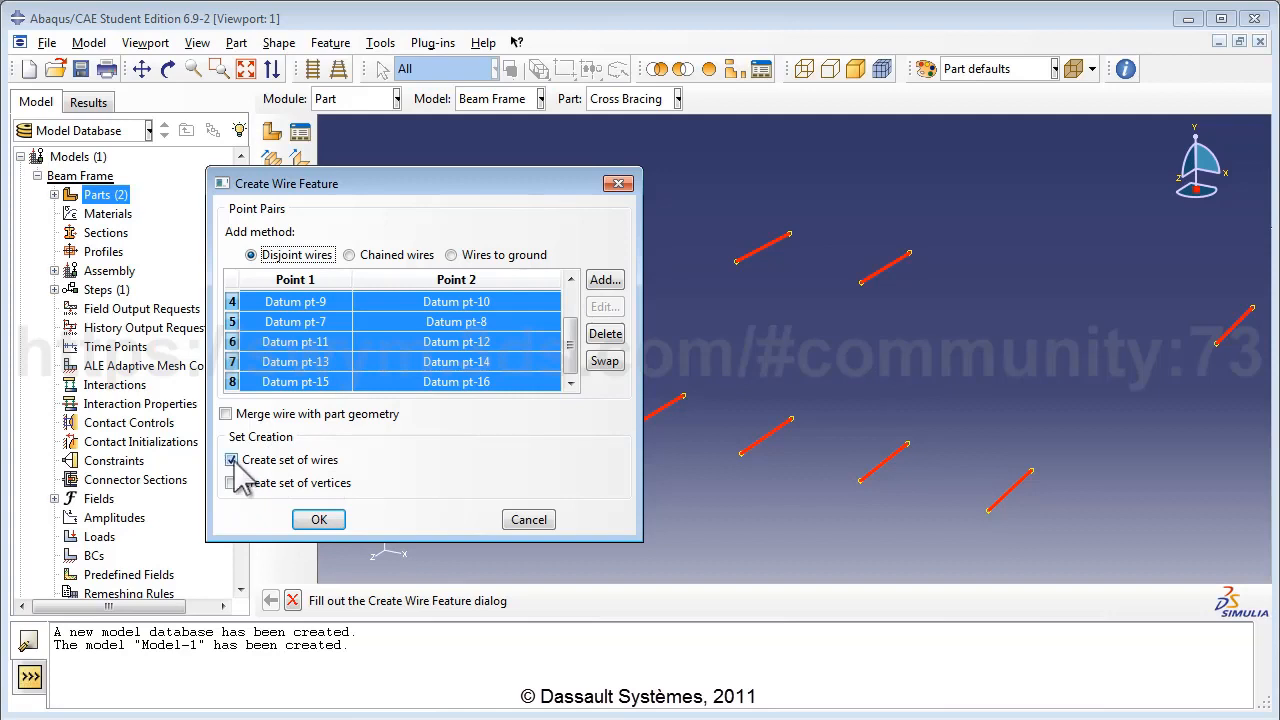
# Confirm the wire feature so Cross Bracing gets its eight separate brace wires.
pyautogui.click(330, 521)
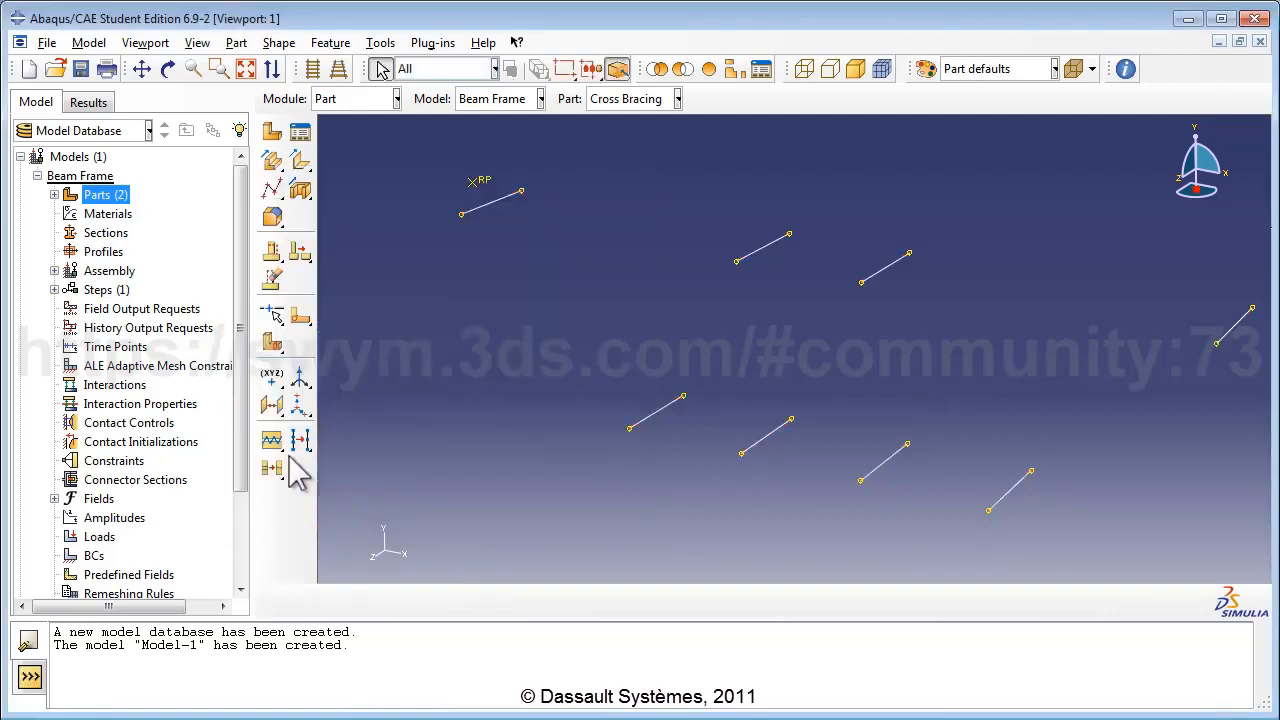
pyautogui.click(46, 42)
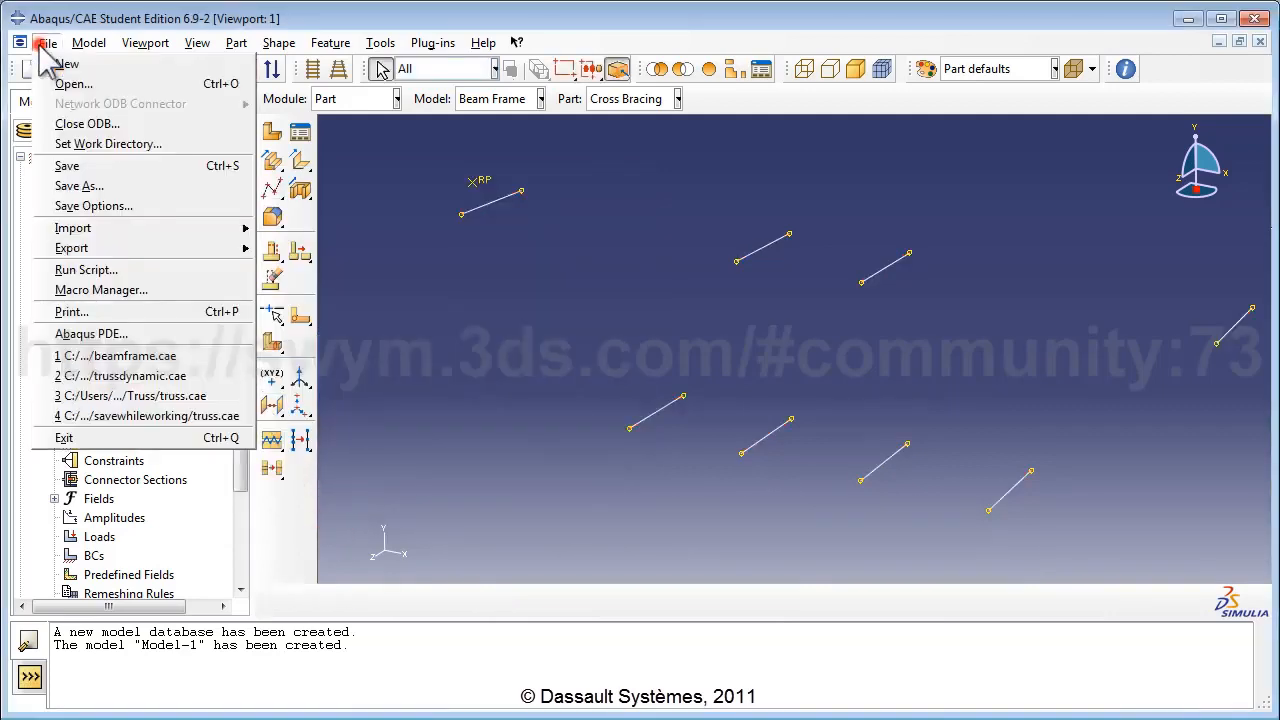
# Save the model database under the new name beamframe1.cae.
pyautogui.click(62, 165)
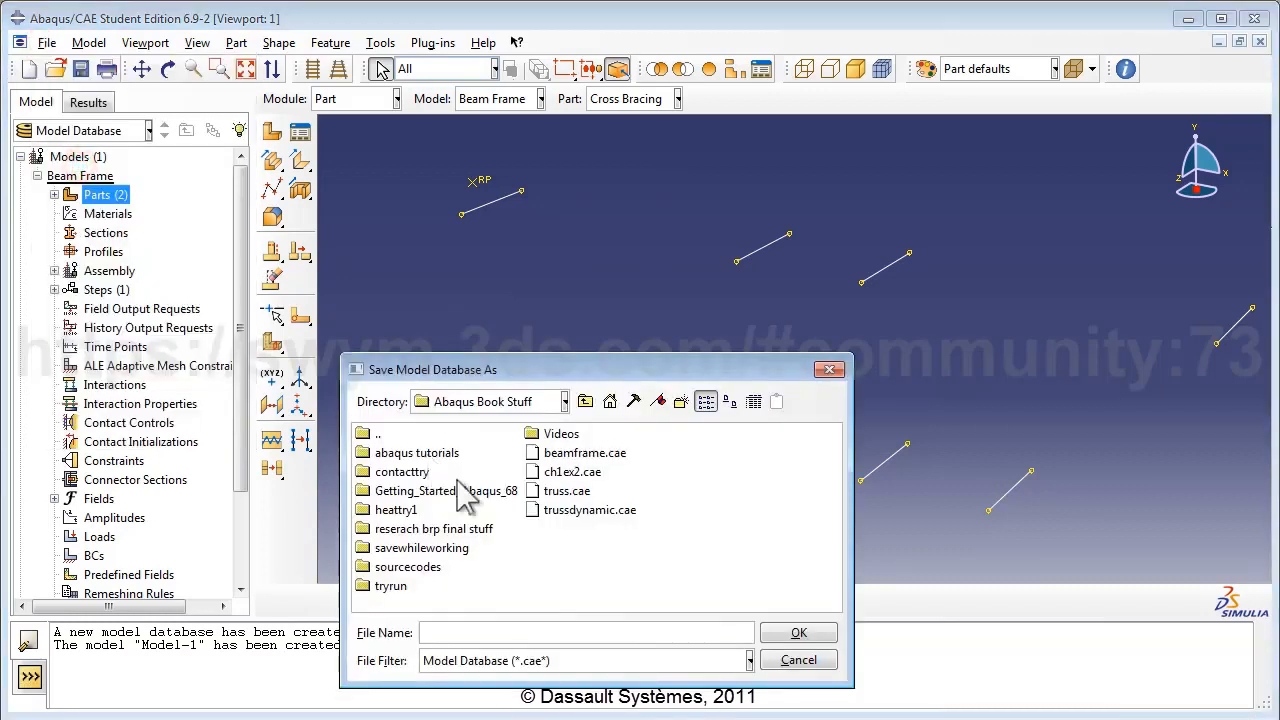
pyautogui.click(440, 632)
pyautogui.write('beamframe')
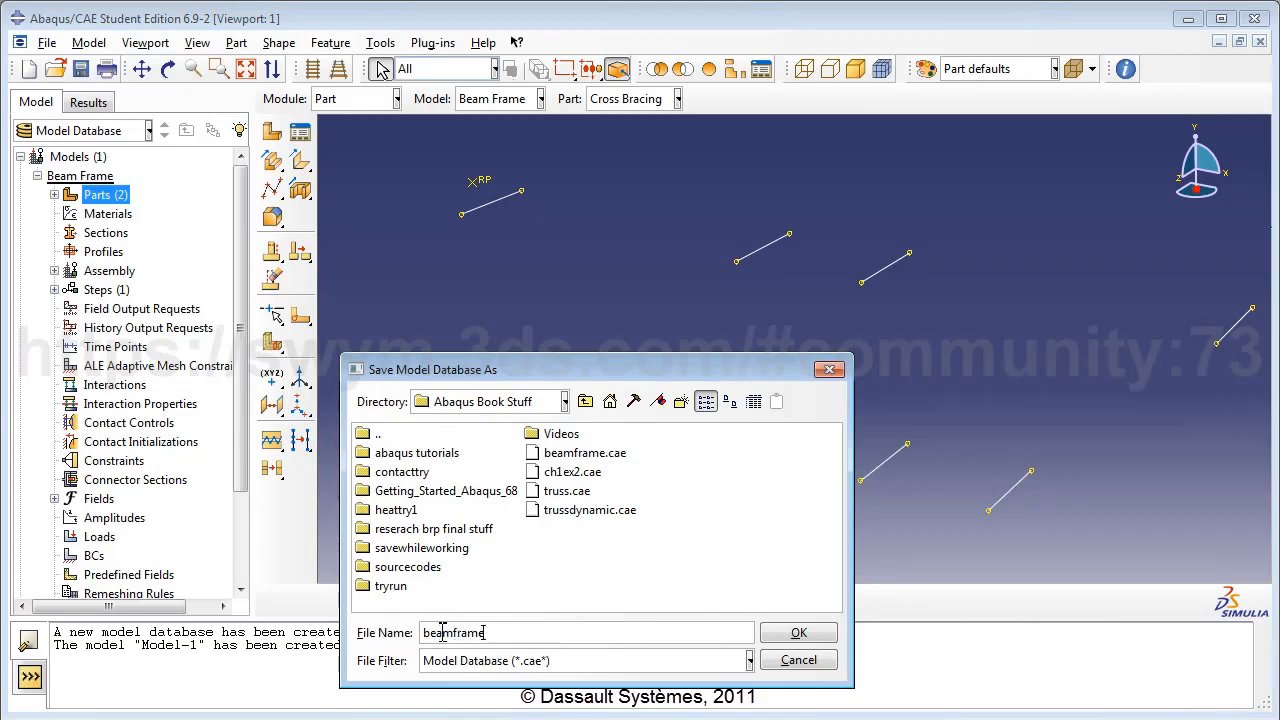
pyautogui.write('1')
pyautogui.click(799, 632)
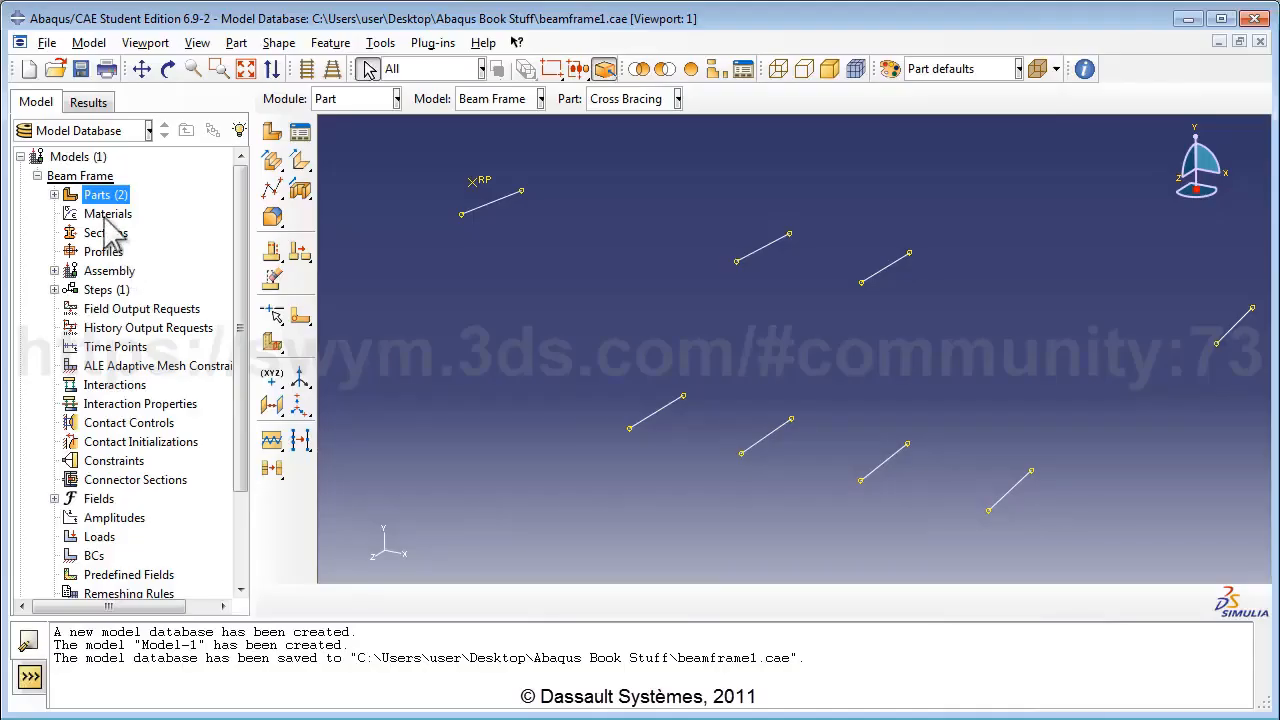
# Create a new material named 'AISI 1005 Steel' with a density of 7872.
pyautogui.doubleClick(106, 216)
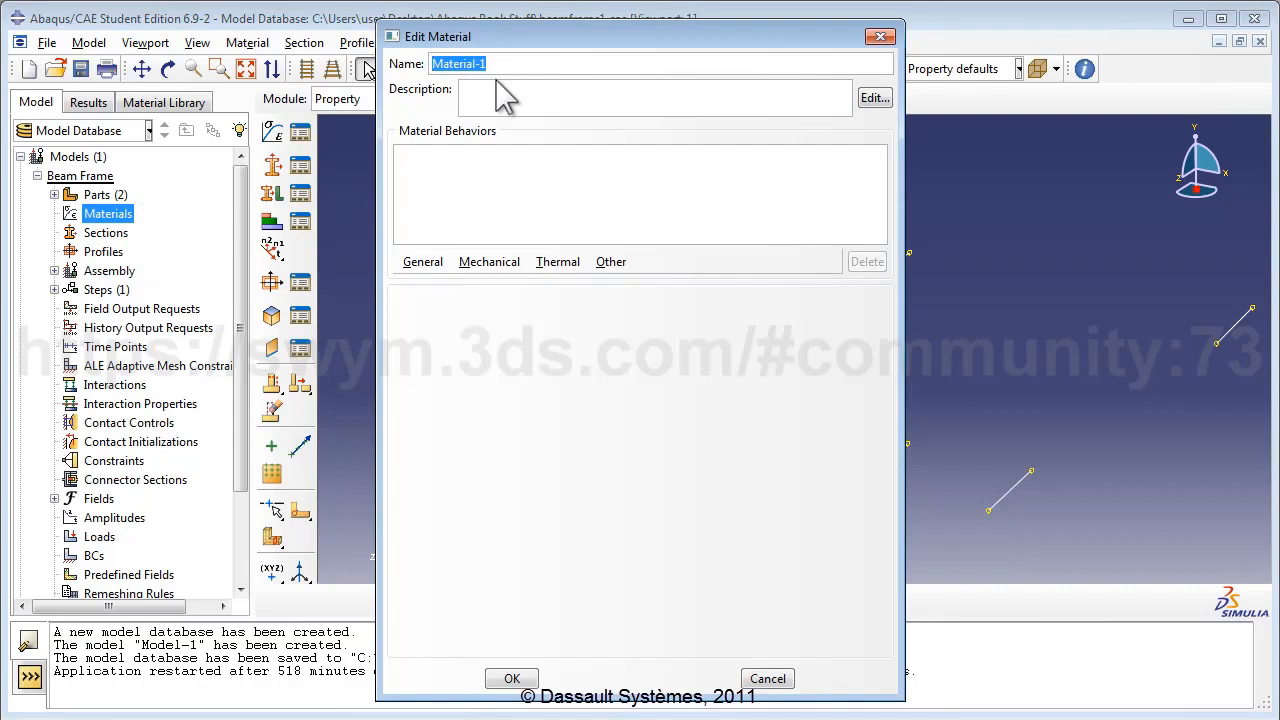
pyautogui.write('AISI 1005 Stee')
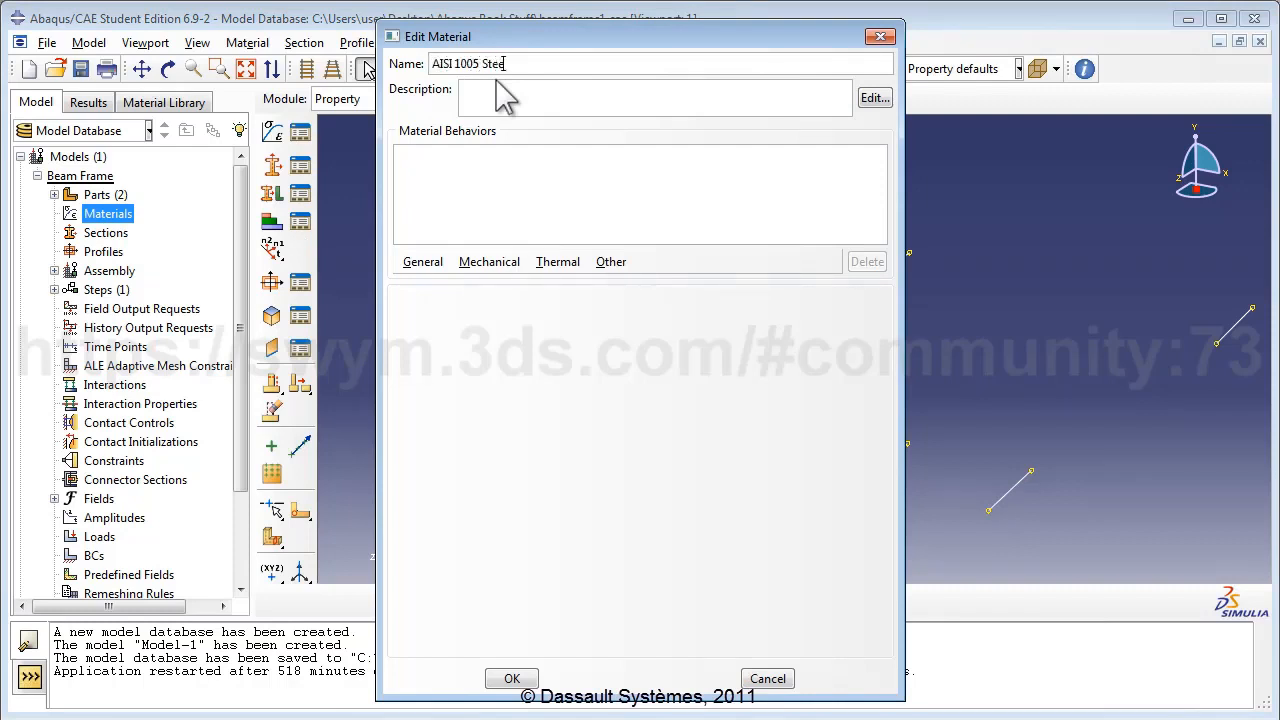
pyautogui.write('l')
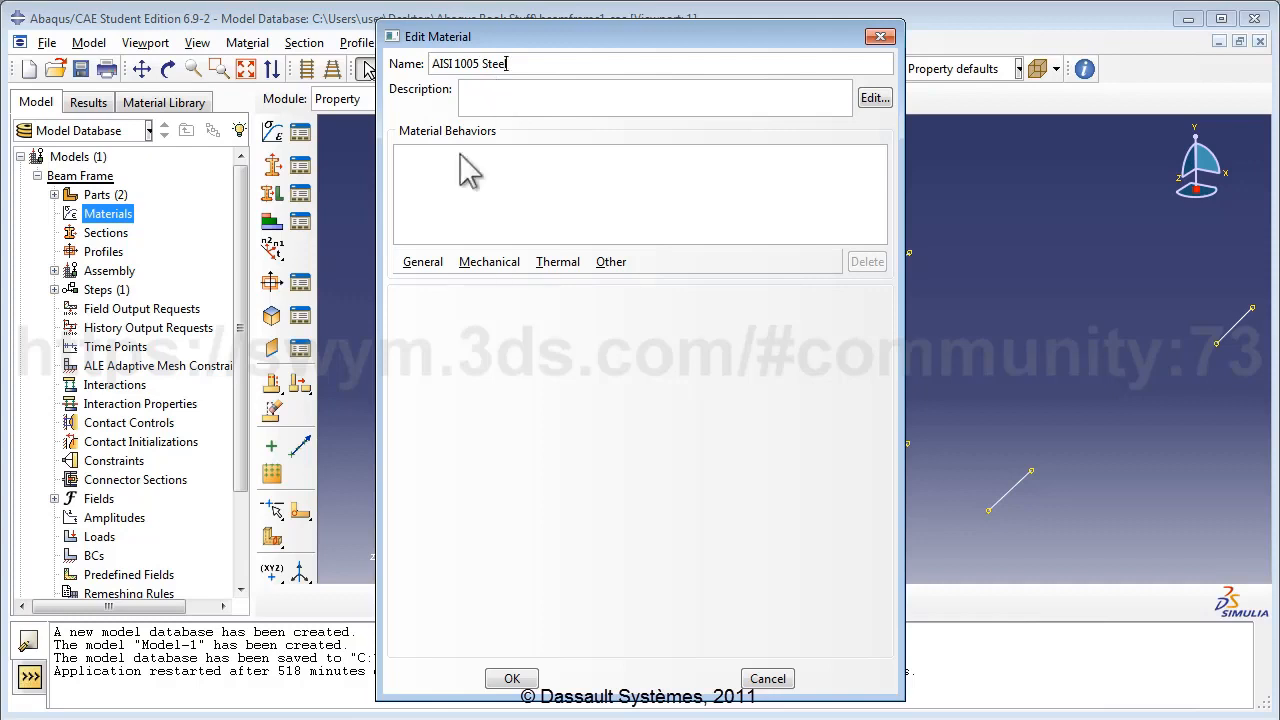
pyautogui.click(423, 262)
pyautogui.click(420, 280)
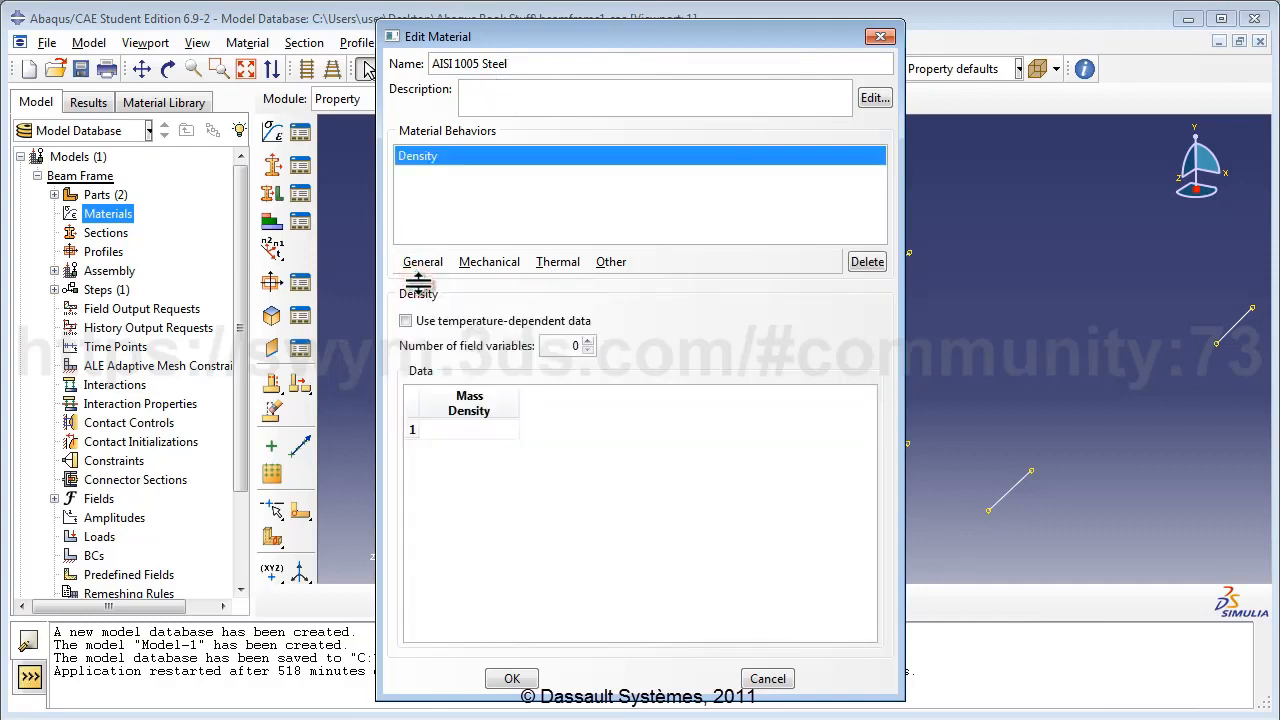
pyautogui.click(482, 432)
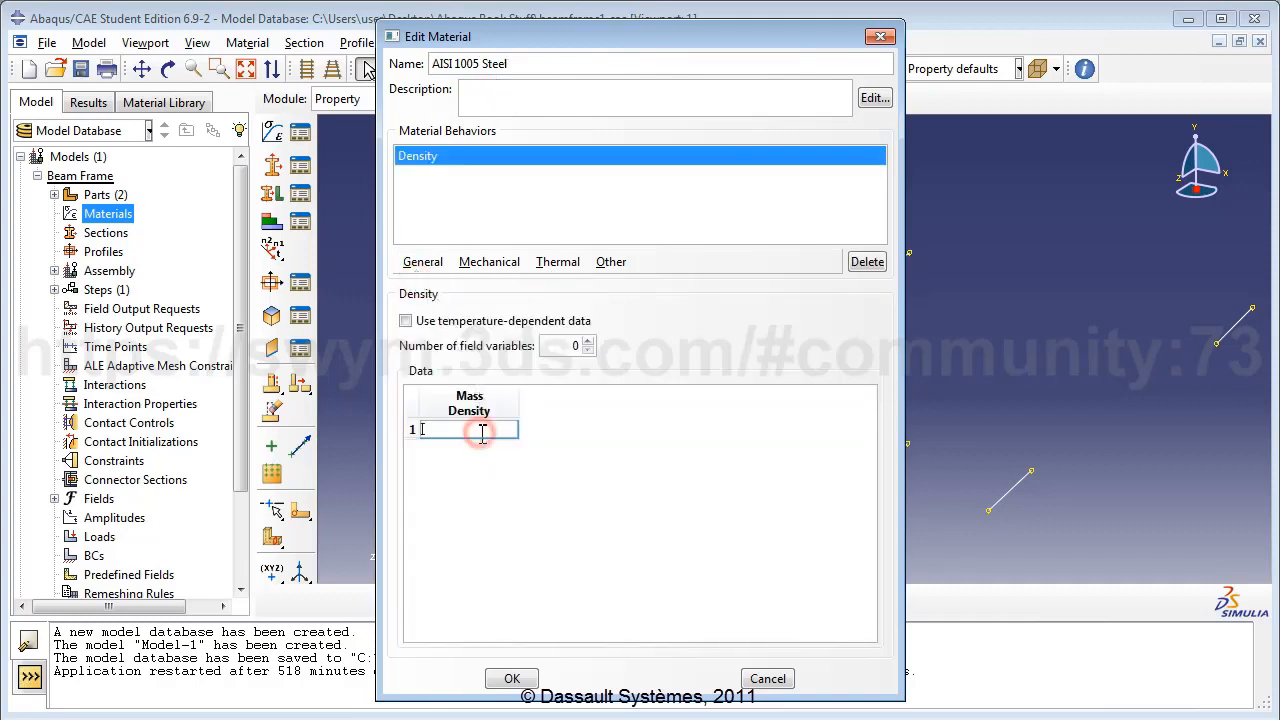
pyautogui.write('7872')
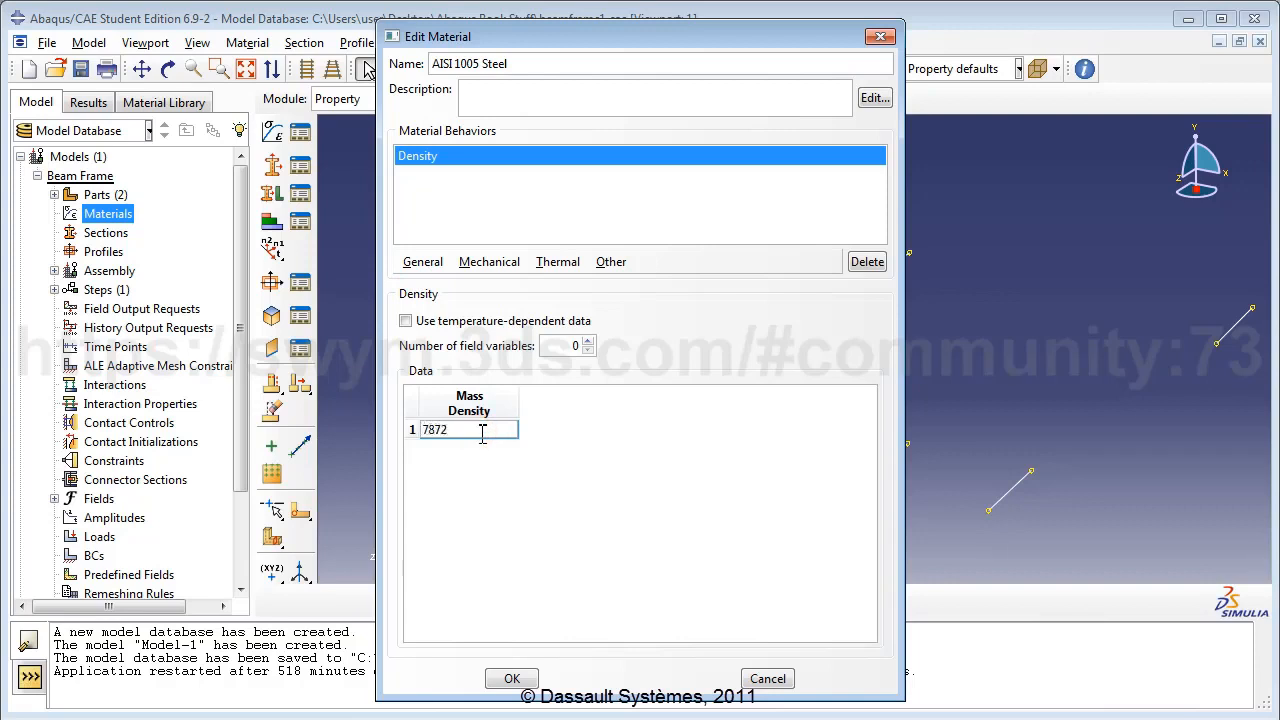
pyautogui.press('Return')
pyautogui.click(547, 437)
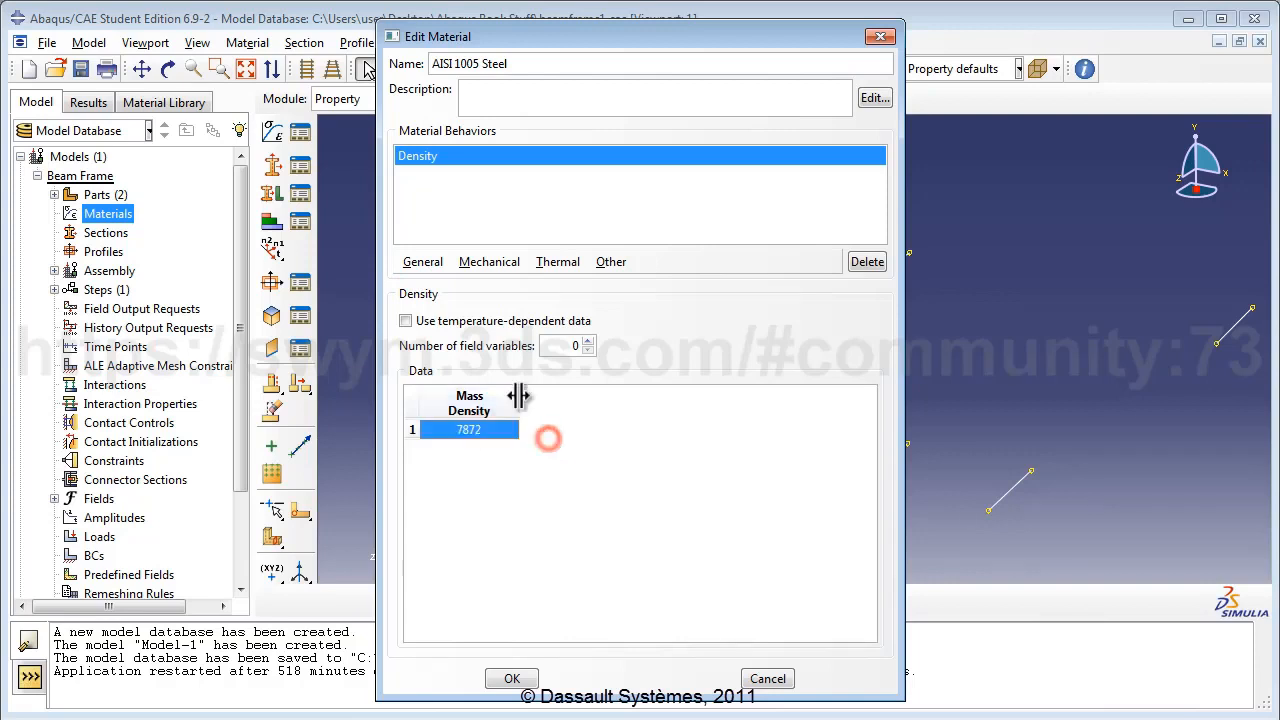
# Add elastic behaviour with Young's modulus 200E9 and Poisson's ratio 0.29, then save the material.
pyautogui.click(485, 263)
pyautogui.moveTo(495, 285)
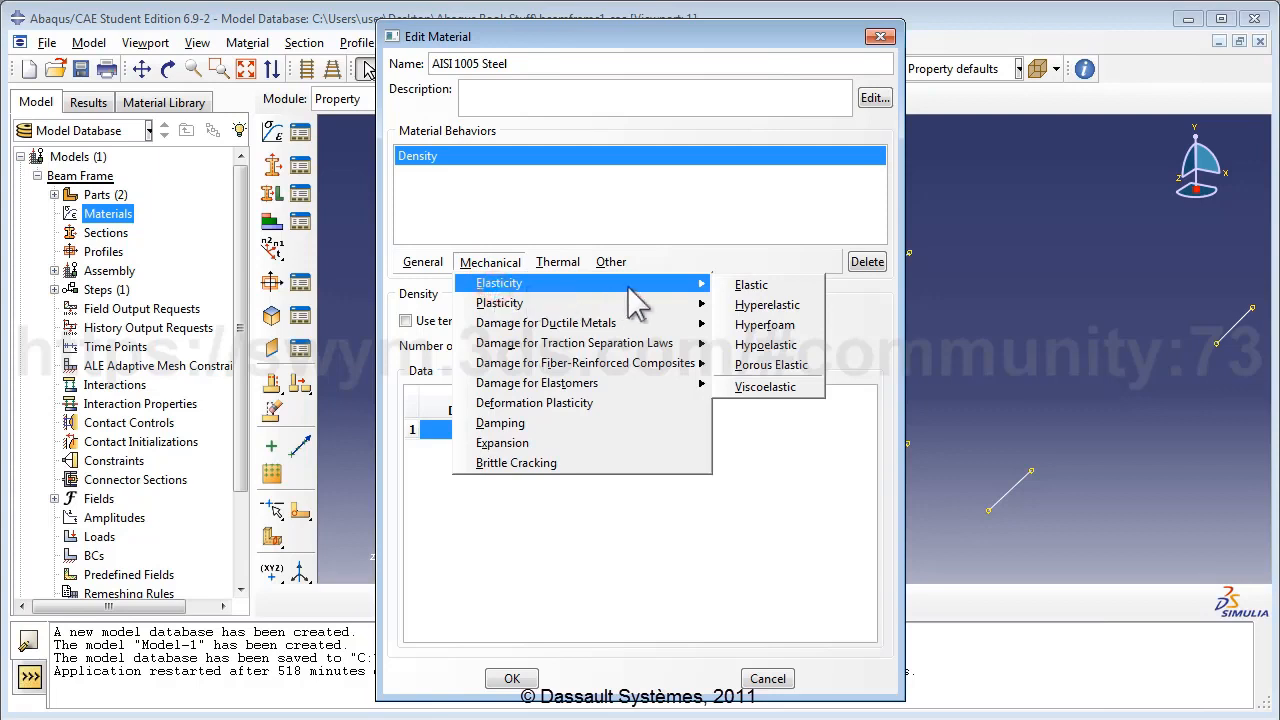
pyautogui.click(743, 288)
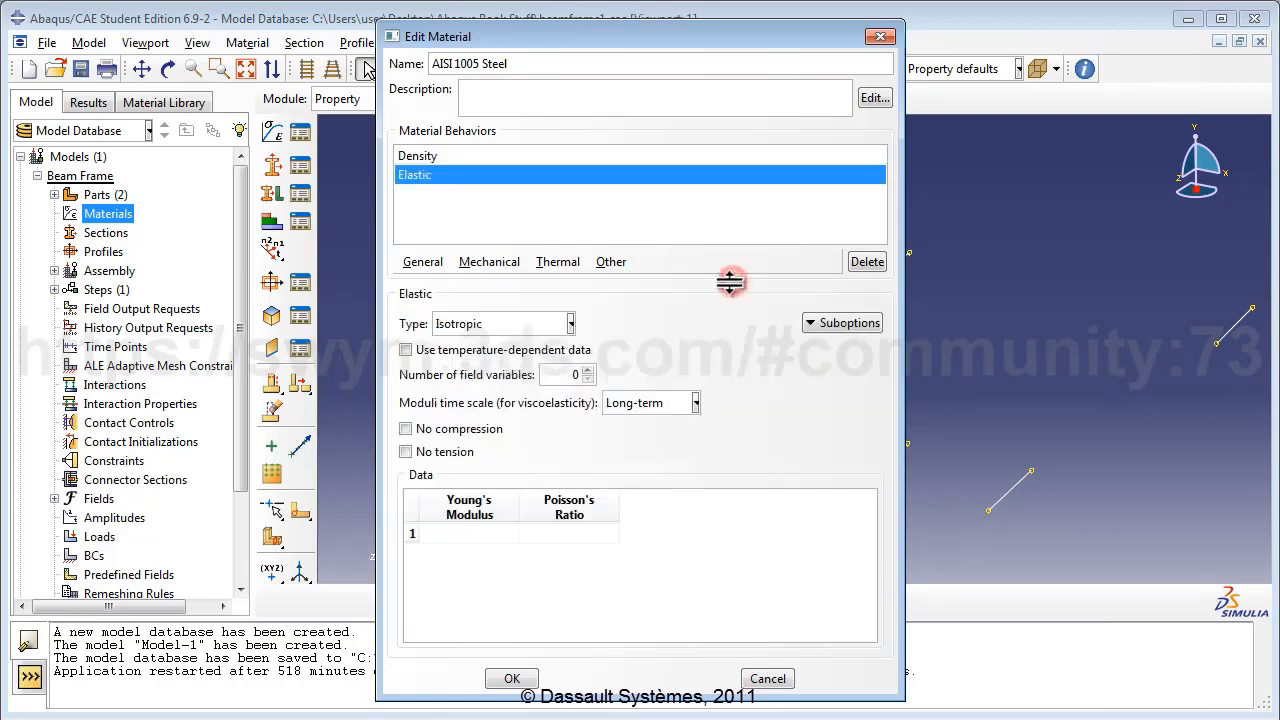
pyautogui.click(469, 531)
pyautogui.write('200E')
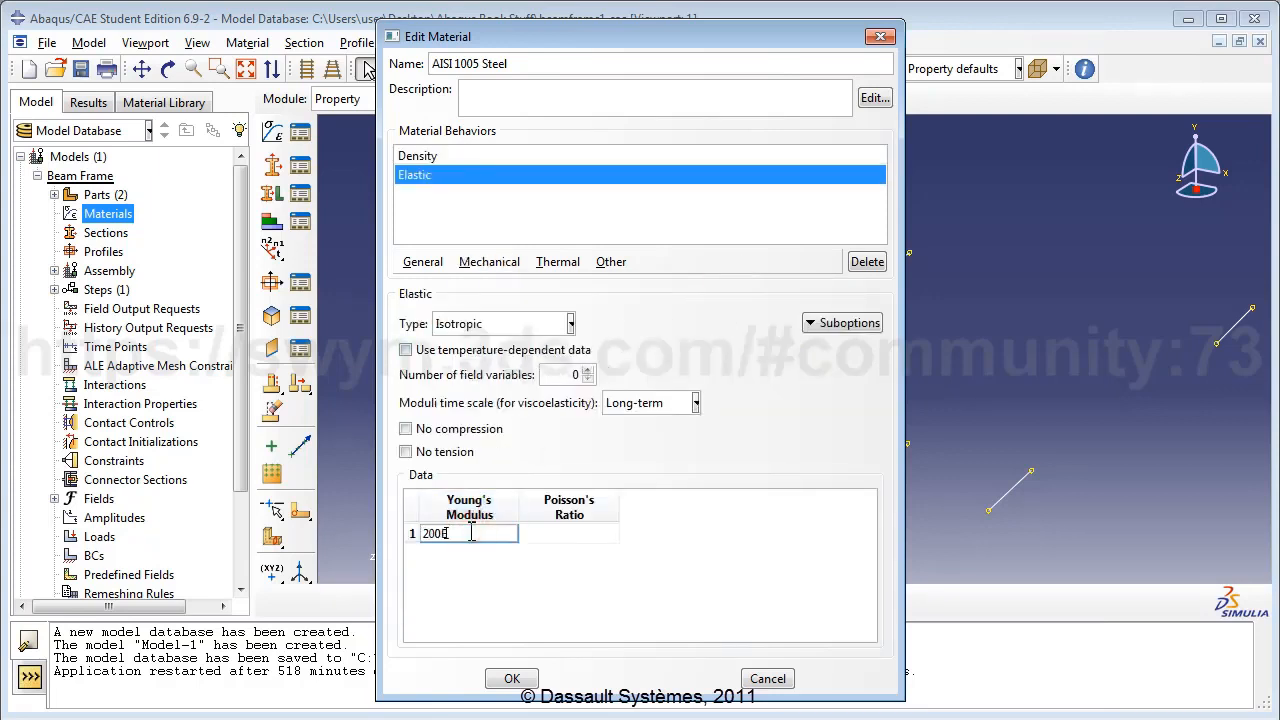
pyautogui.write('9')
pyautogui.click(551, 533)
pyautogui.write('0')
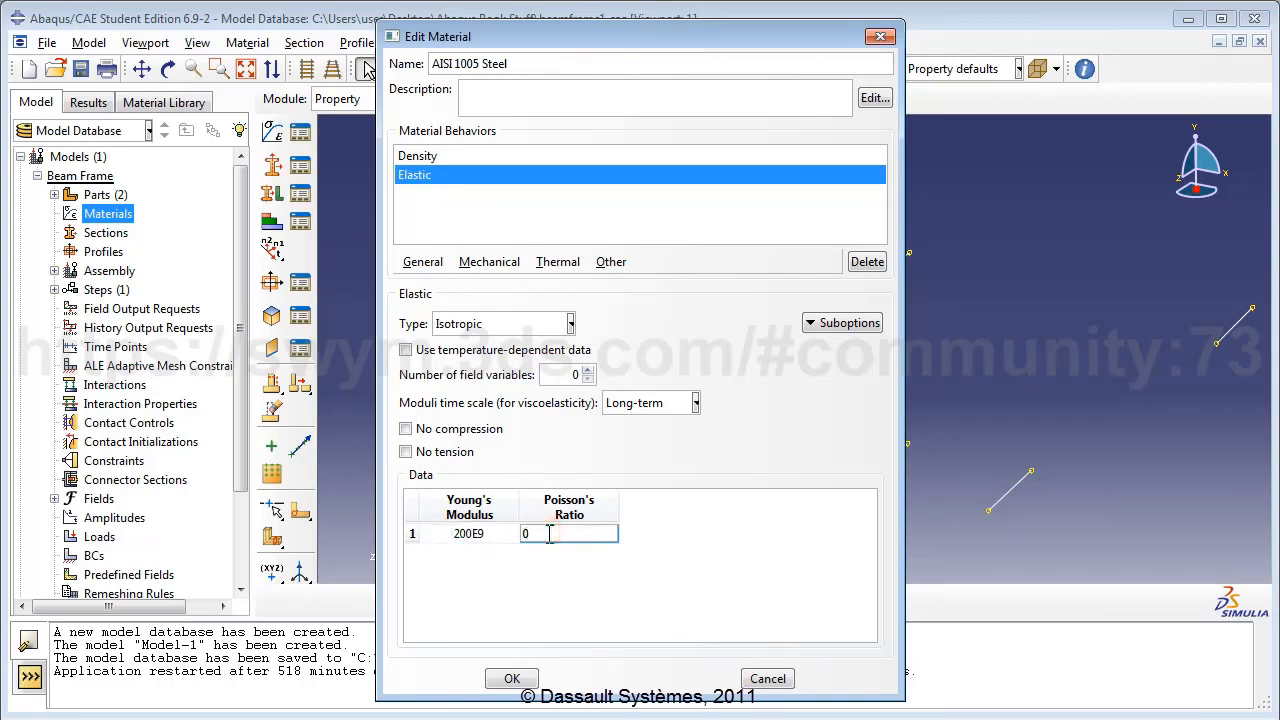
pyautogui.write('.29')
pyautogui.click(634, 577)
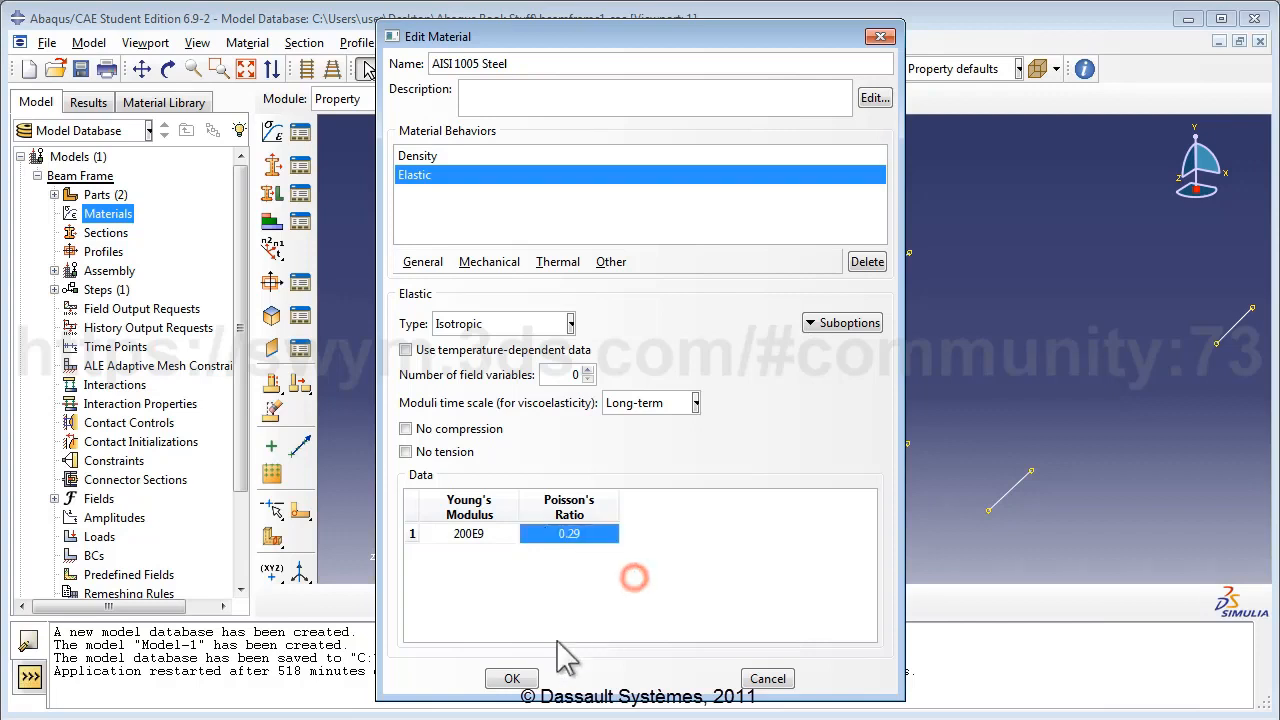
pyautogui.click(514, 679)
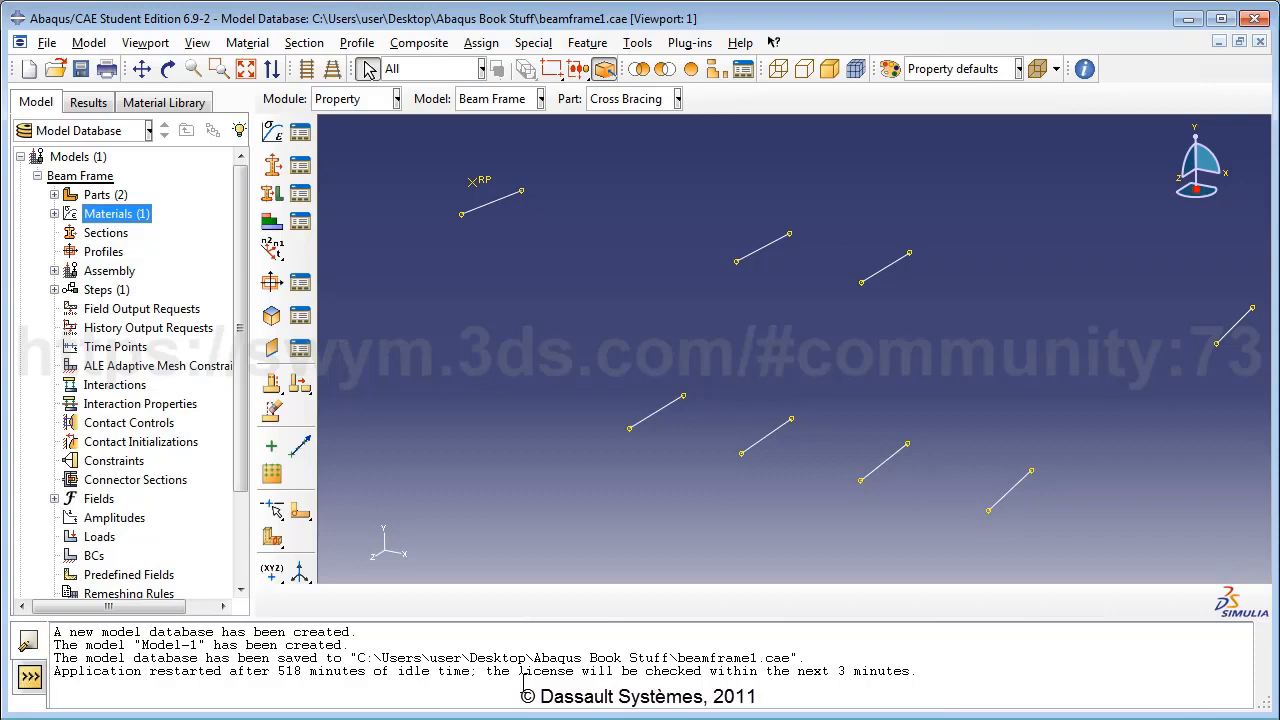
# Create I-profile 'FrameProfile' with l 0.075, h 0.15, b1/b2 0.12, t1/t2 0.02, t3 0.04.
pyautogui.doubleClick(103, 252)
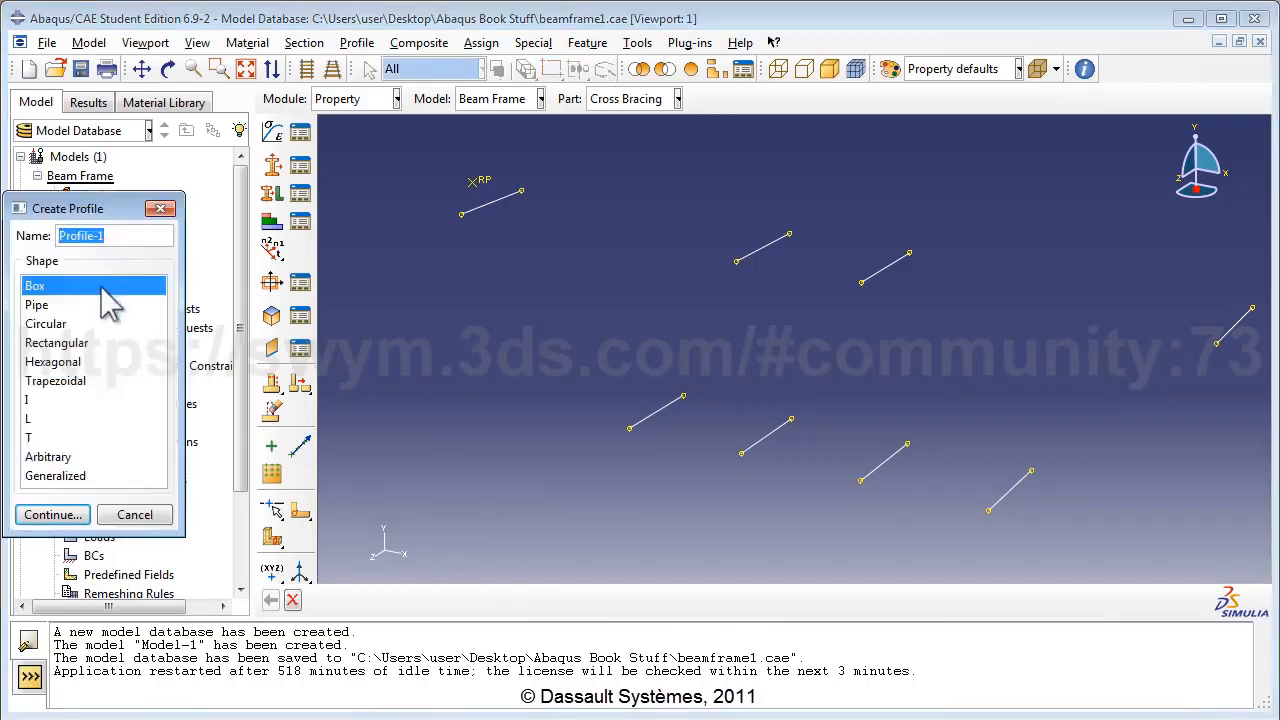
pyautogui.write('Fr')
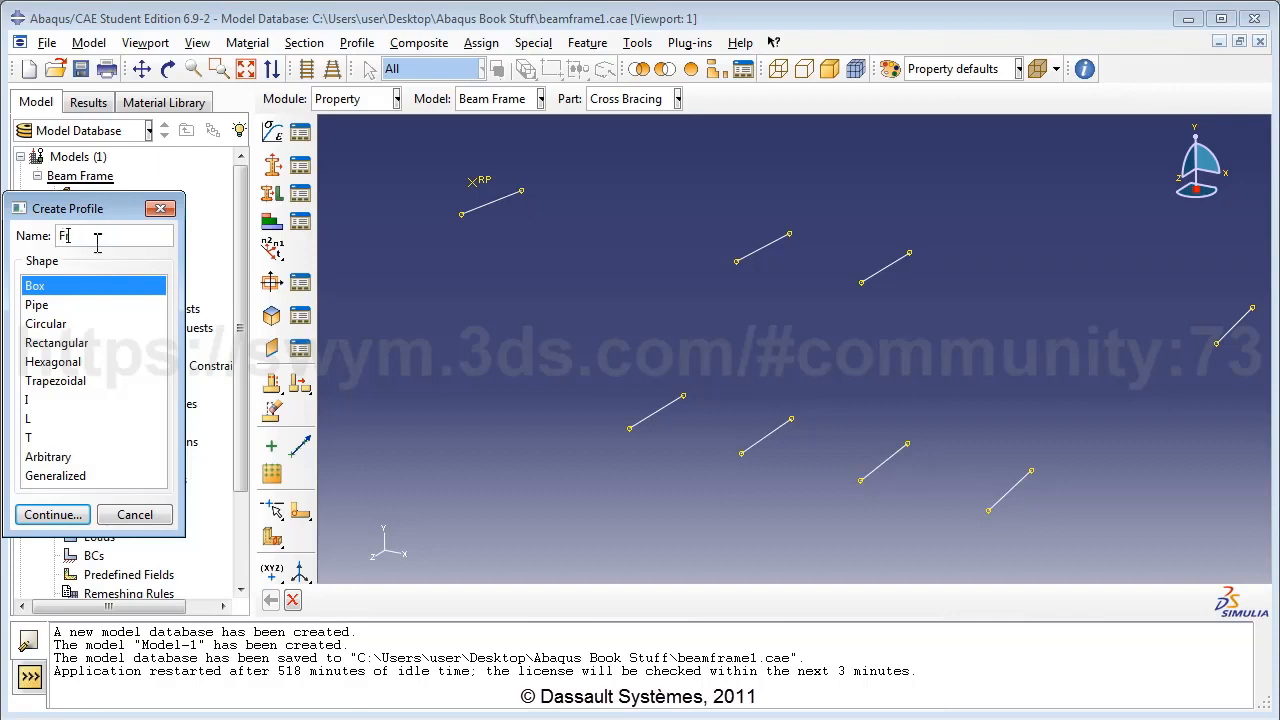
pyautogui.write('ameProfile')
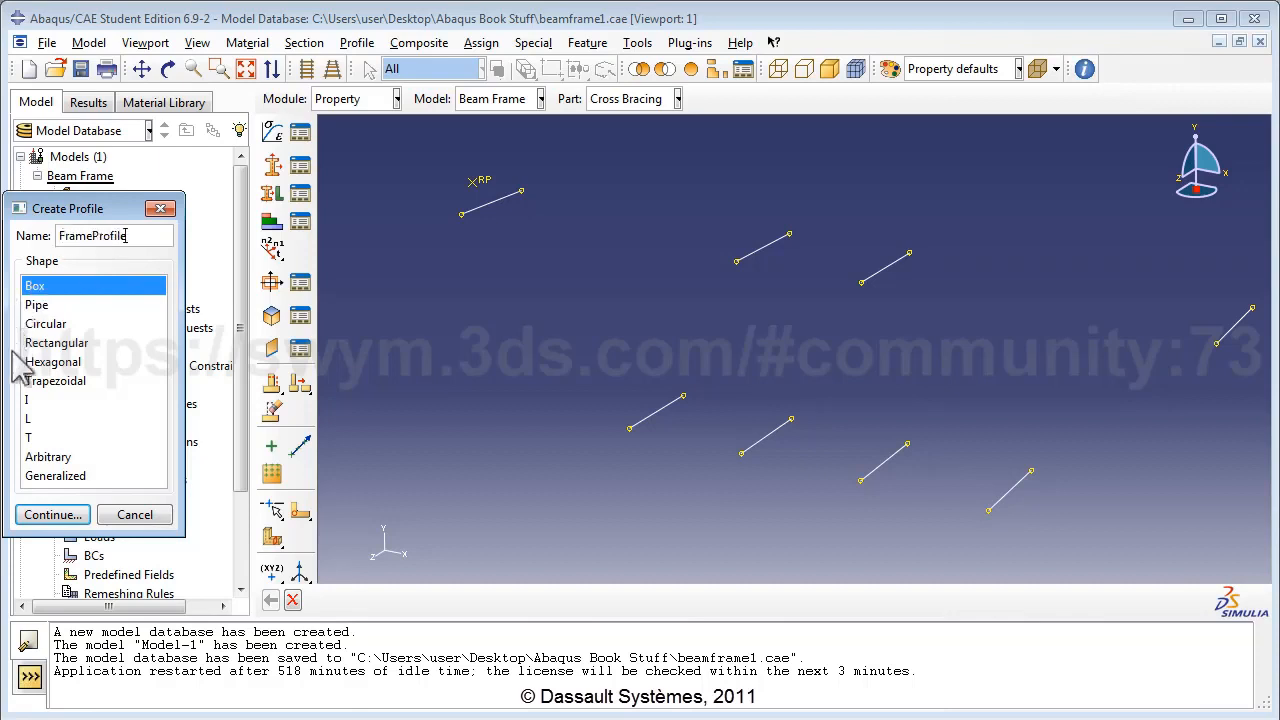
pyautogui.click(30, 400)
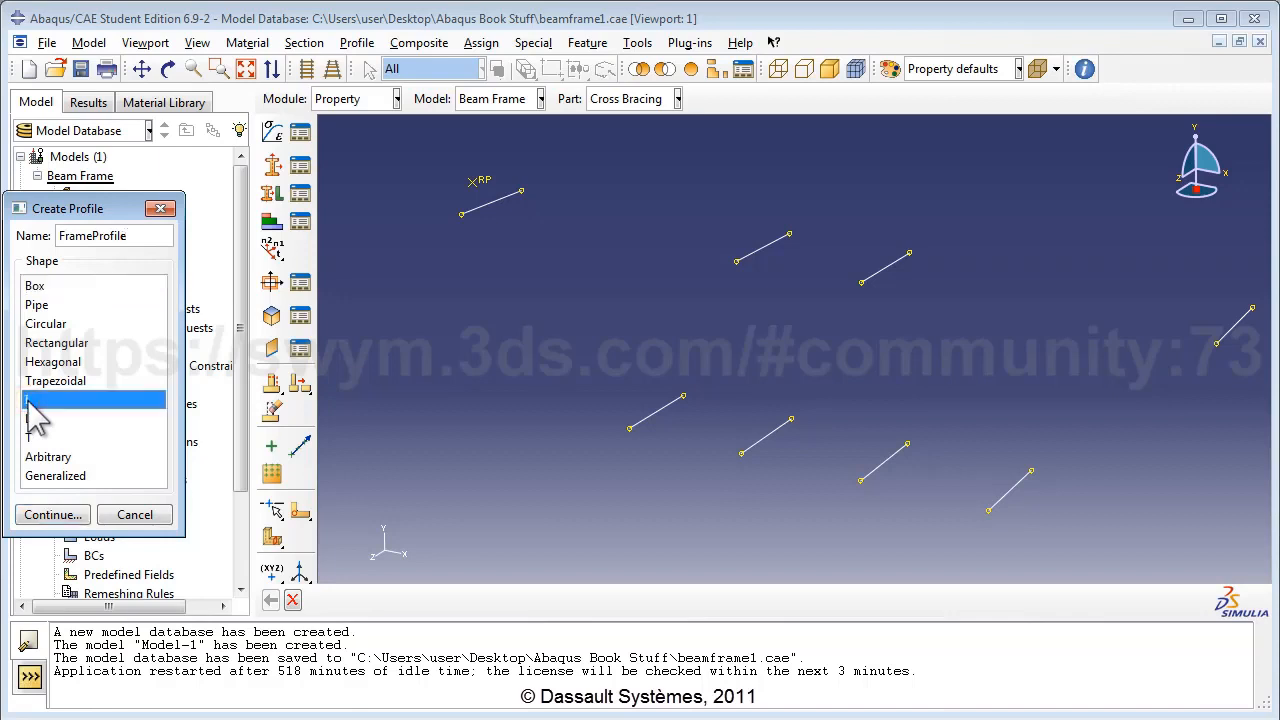
pyautogui.click(68, 516)
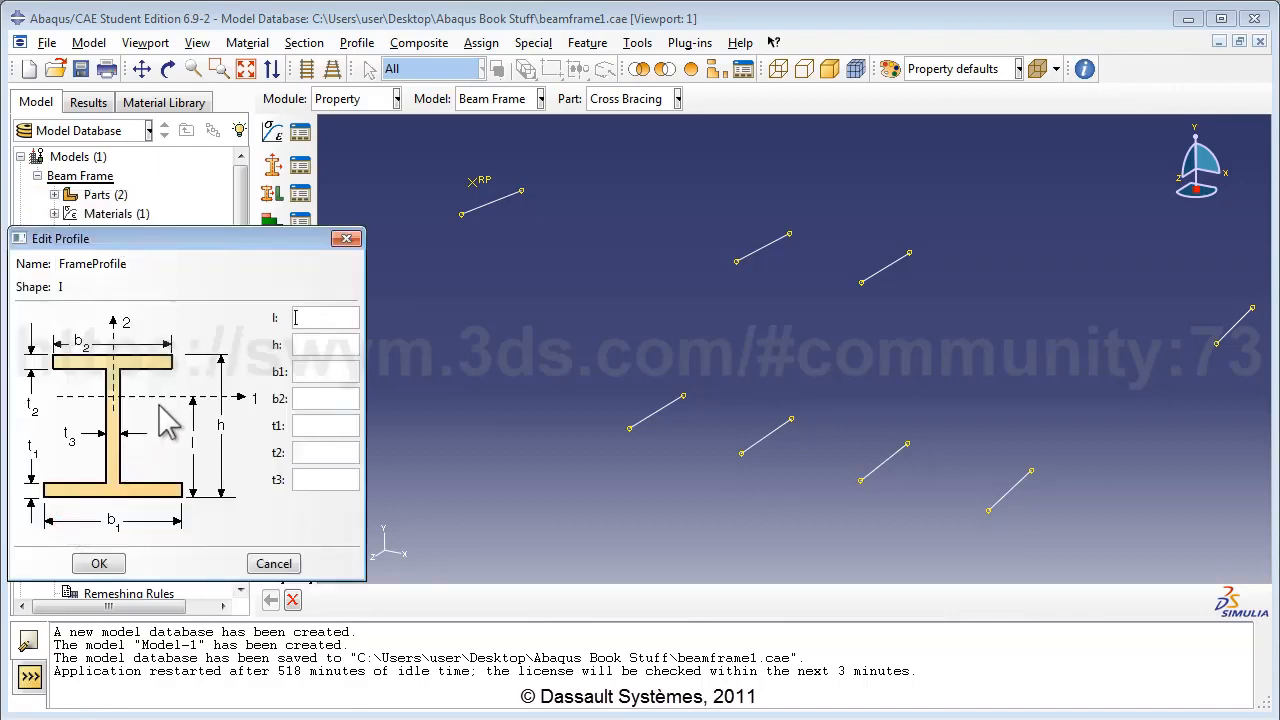
pyautogui.click(314, 319)
pyautogui.write('0.0760')
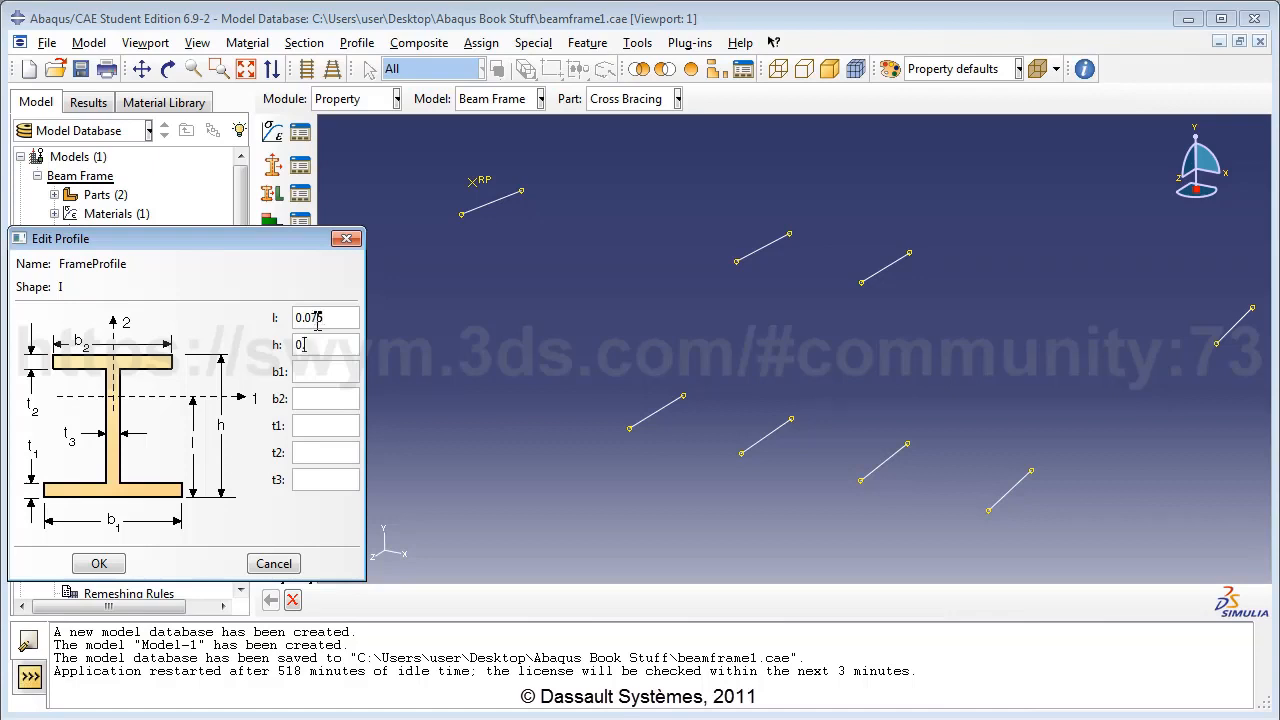
pyautogui.write('.15')
pyautogui.write('0.12')
pyautogui.press('Tab')
pyautogui.write('0.12')
pyautogui.write('0')
pyautogui.write('.02')
pyautogui.write('0.02')
pyautogui.write('0.')
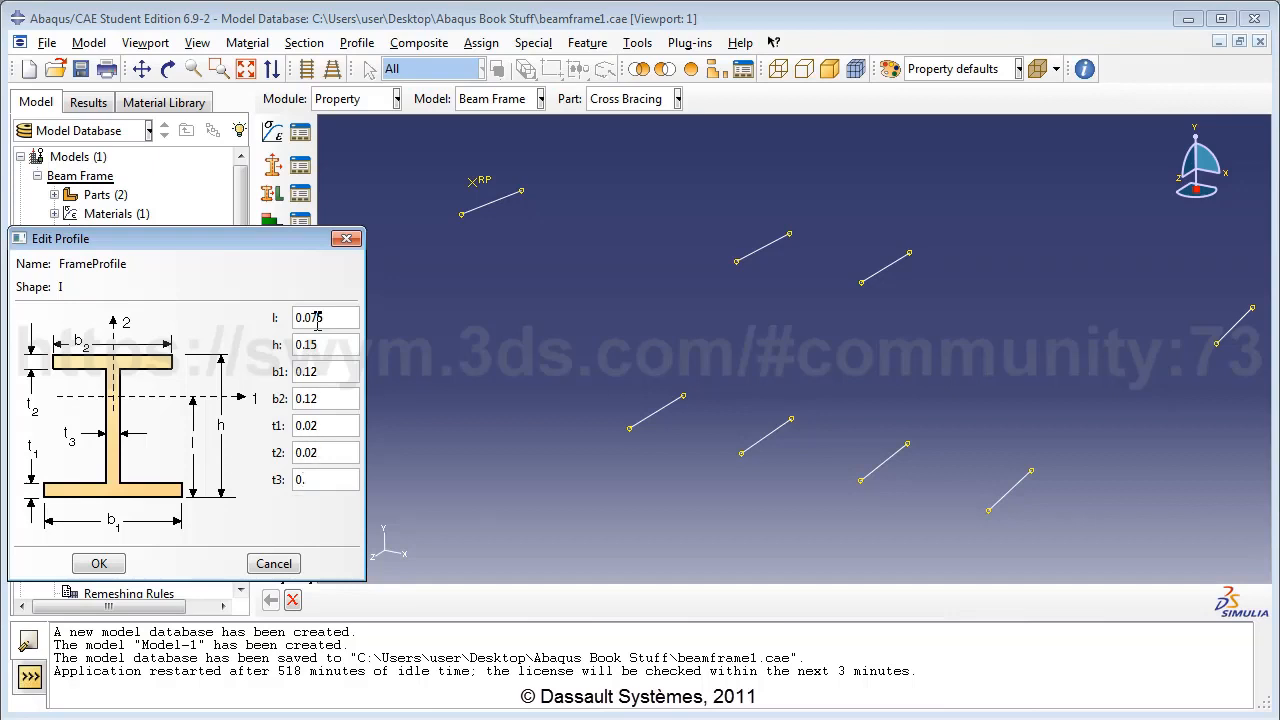
pyautogui.write('04')
pyautogui.click(99, 563)
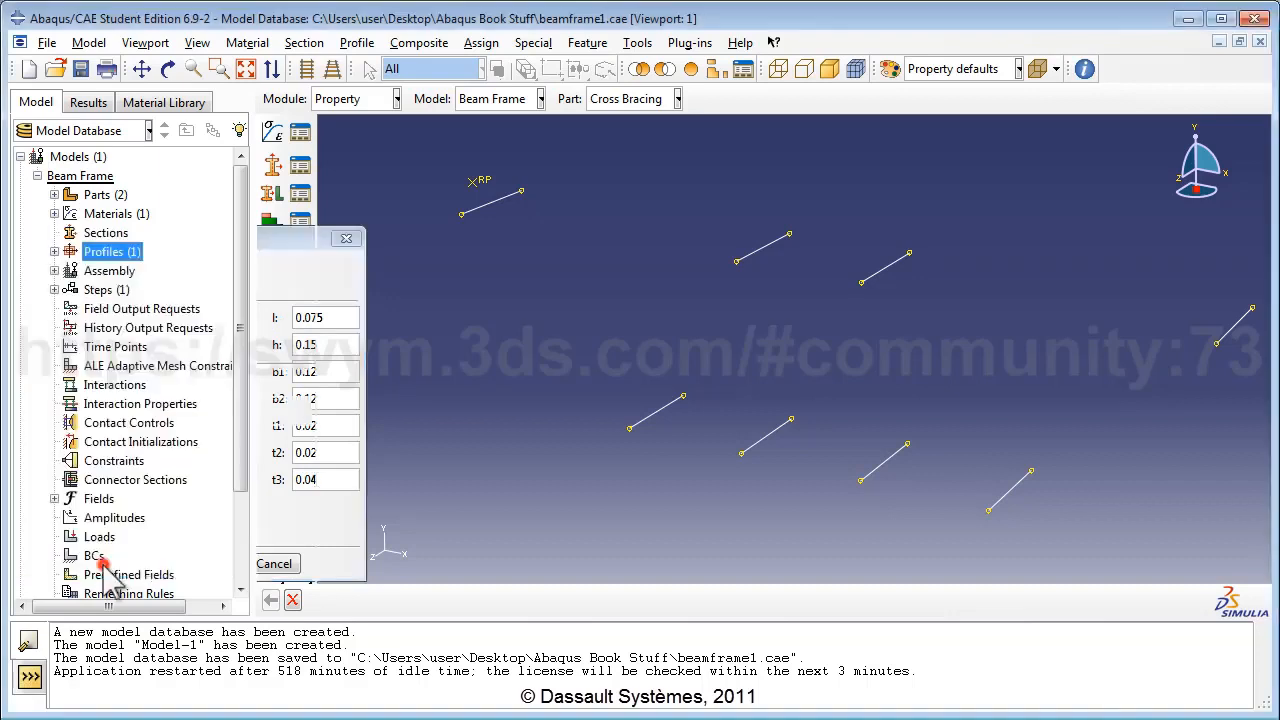
# Create I-profile 'CrossProfile' with l 0.06, h 0.12, b1 0.11, b2 0.08, t1/t2 0.01, t3 0.02.
pyautogui.doubleClick(112, 251)
pyautogui.write('Cros')
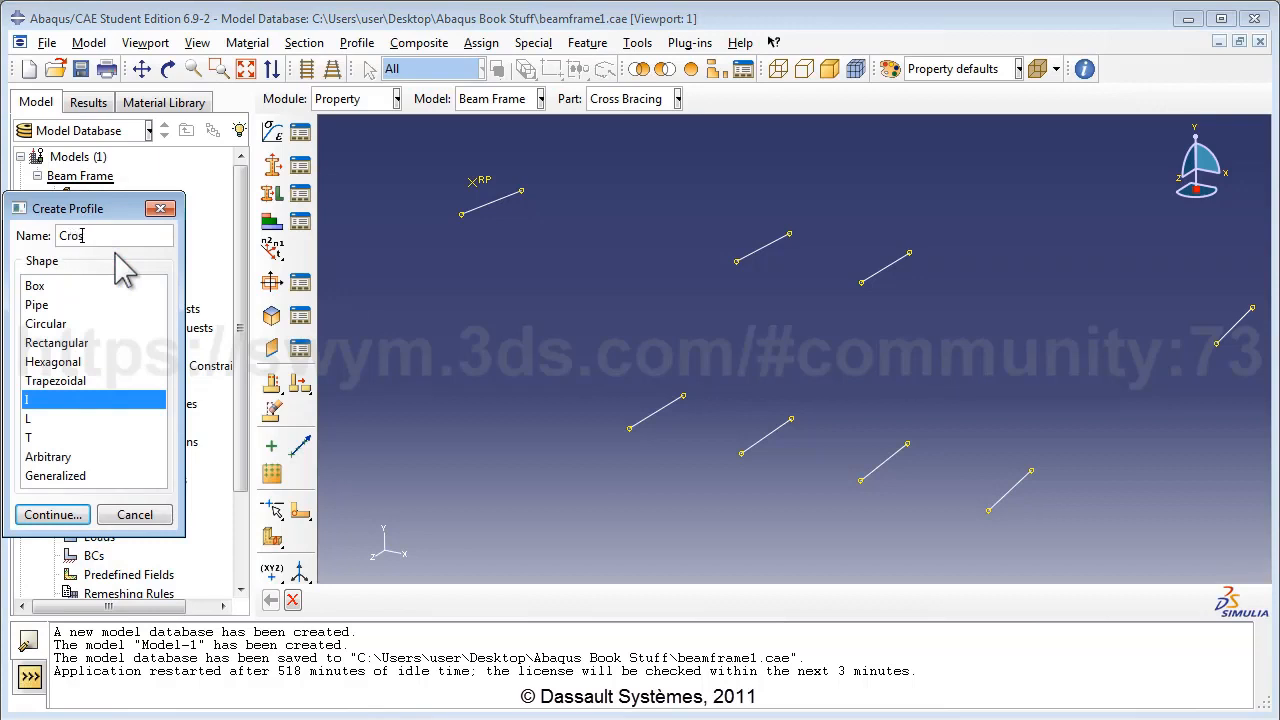
pyautogui.write('sProfile')
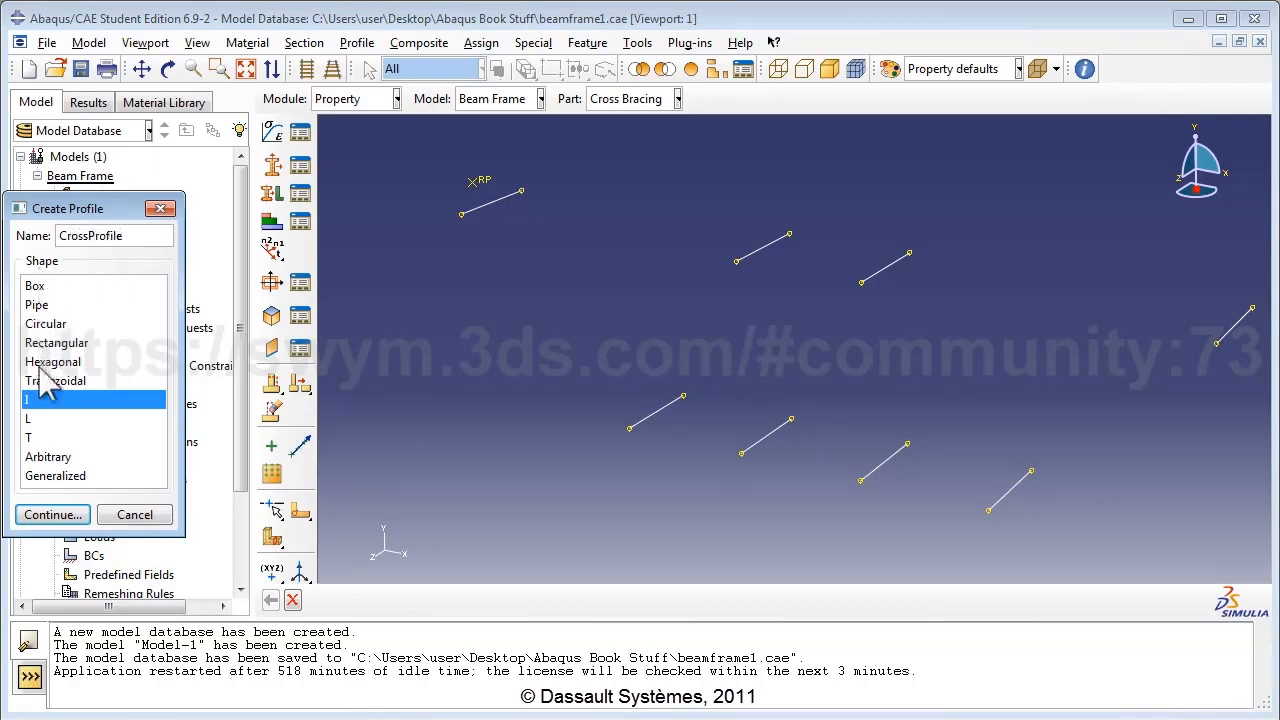
pyautogui.click(52, 514)
pyautogui.click(316, 318)
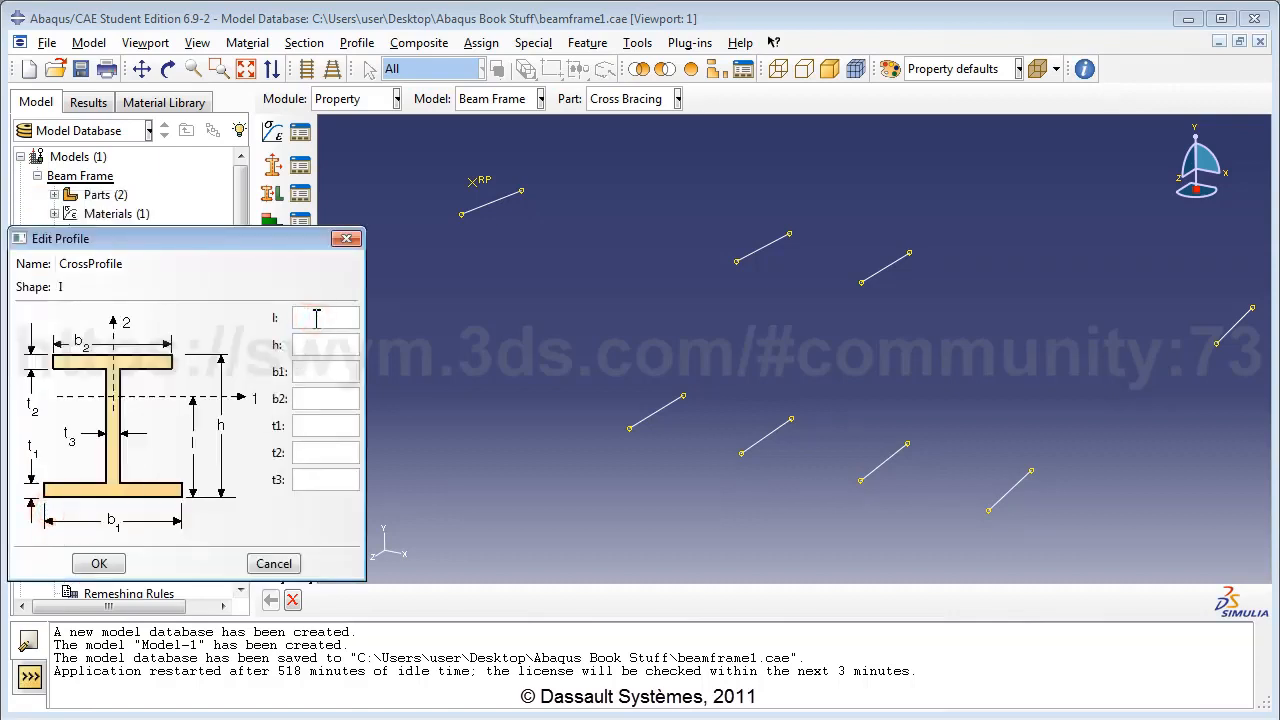
pyautogui.write('0.06')
pyautogui.press('Tab')
pyautogui.write('0.12')
pyautogui.write('0.11')
pyautogui.press('Tab')
pyautogui.write('0.080.')
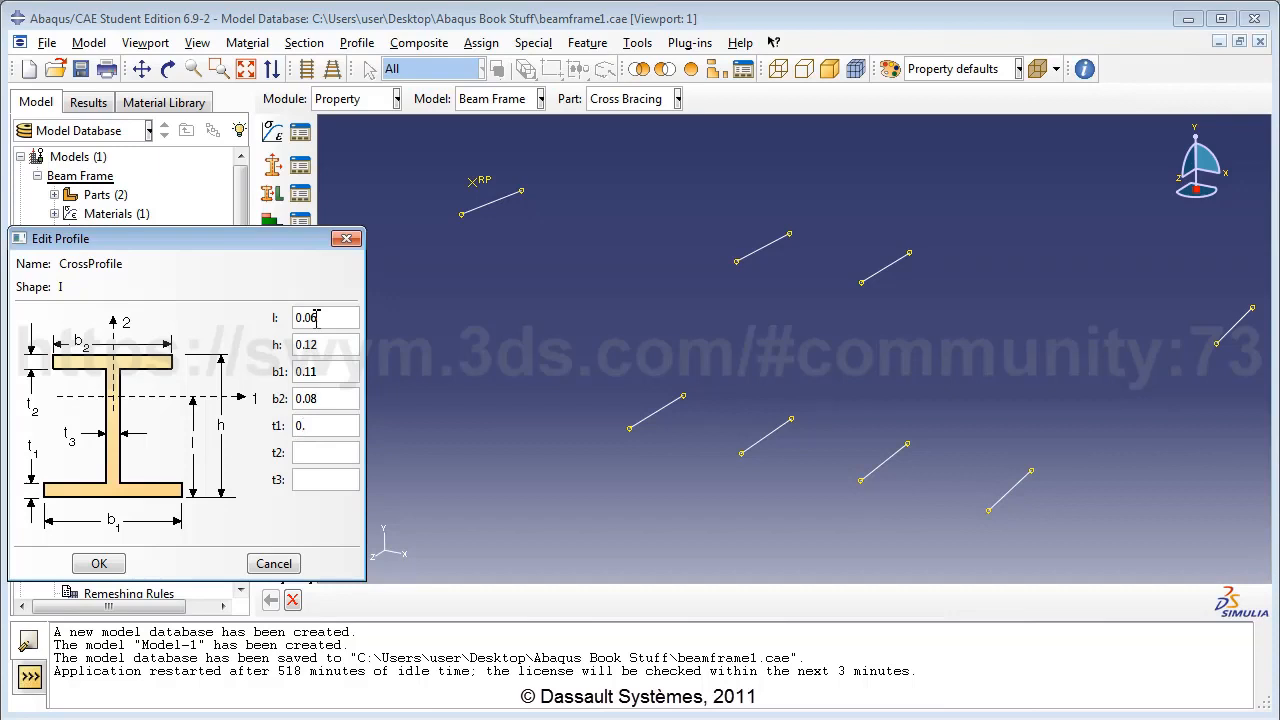
pyautogui.write('010.01')
pyautogui.press('Tab')
pyautogui.write('0.02')
pyautogui.click(99, 564)
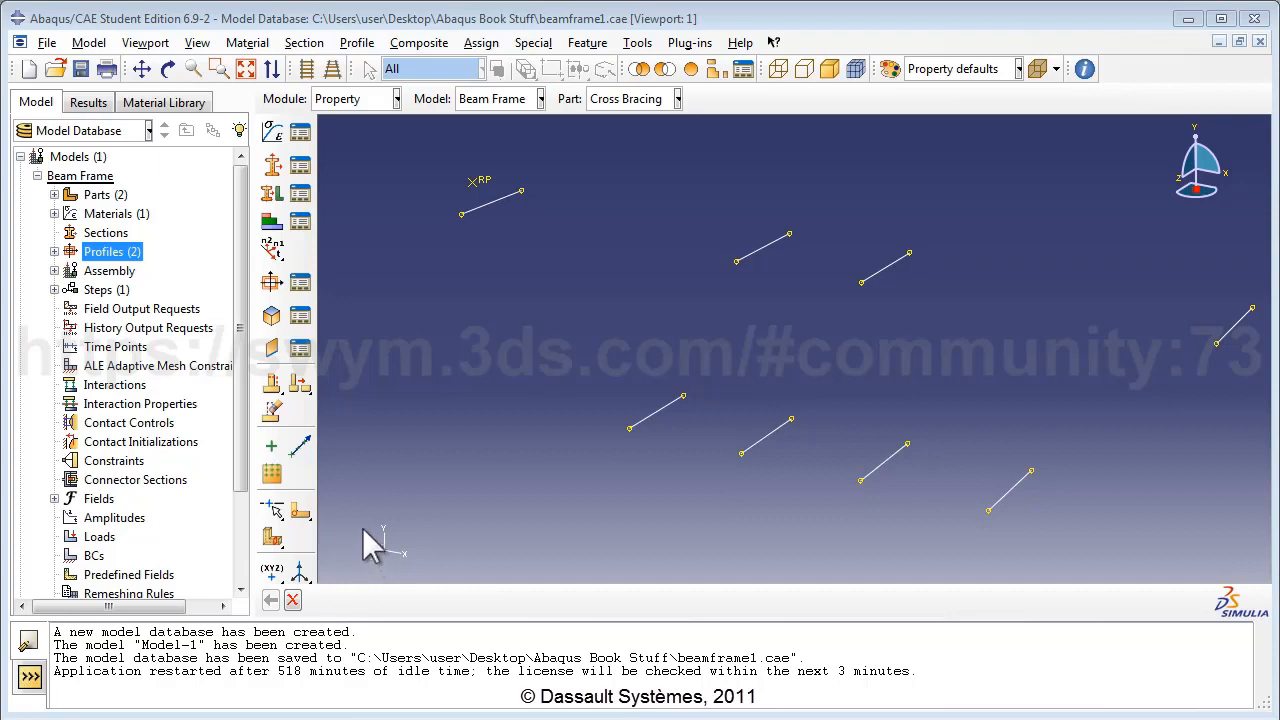
# Start a new section named 'Frame Section' with Beam category and Beam type.
pyautogui.click(108, 233)
pyautogui.doubleClick(111, 236)
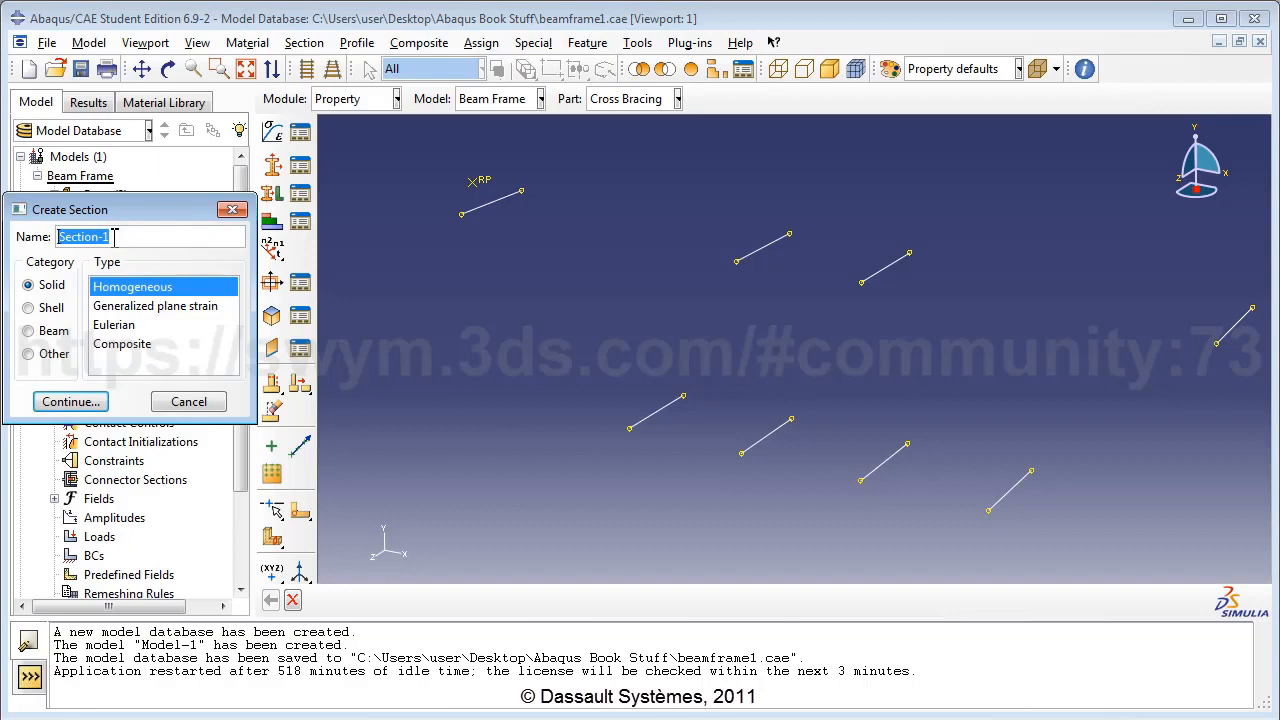
pyautogui.write('FrameSe')
pyautogui.press('BackSpace')
pyautogui.press('BackSpace')
pyautogui.write('Sectio')
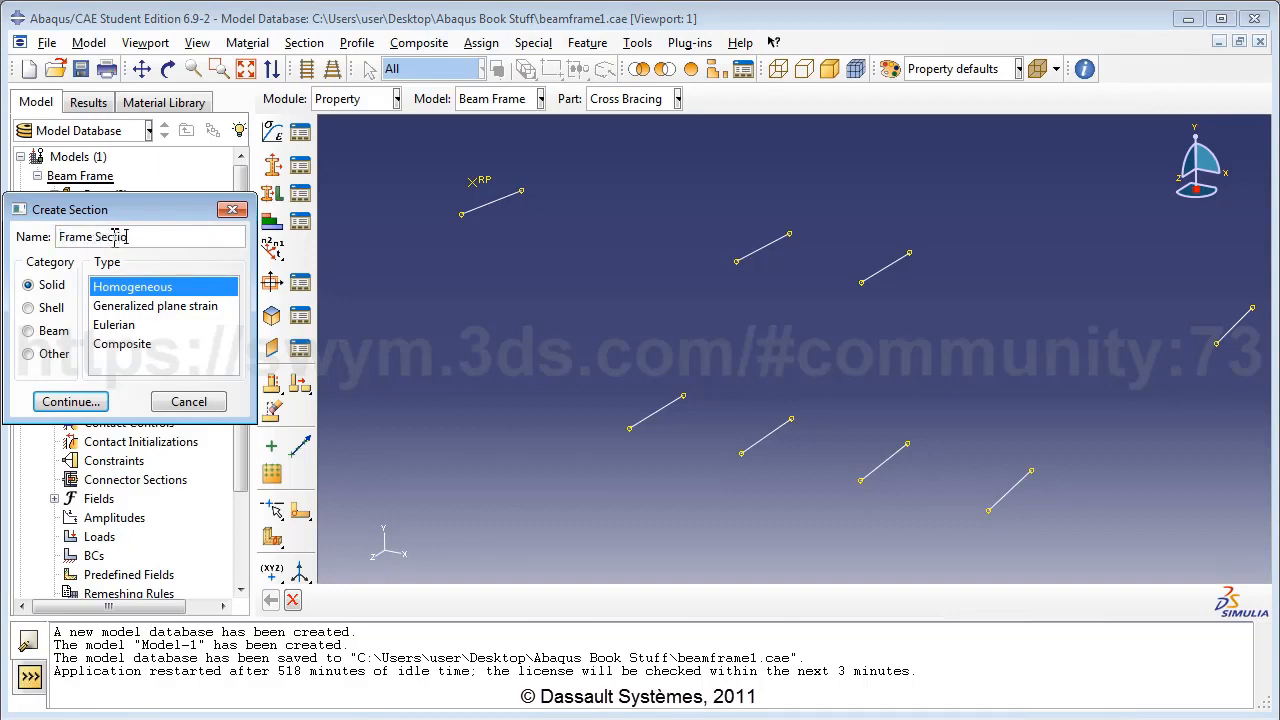
pyautogui.write('n')
pyautogui.click(42, 331)
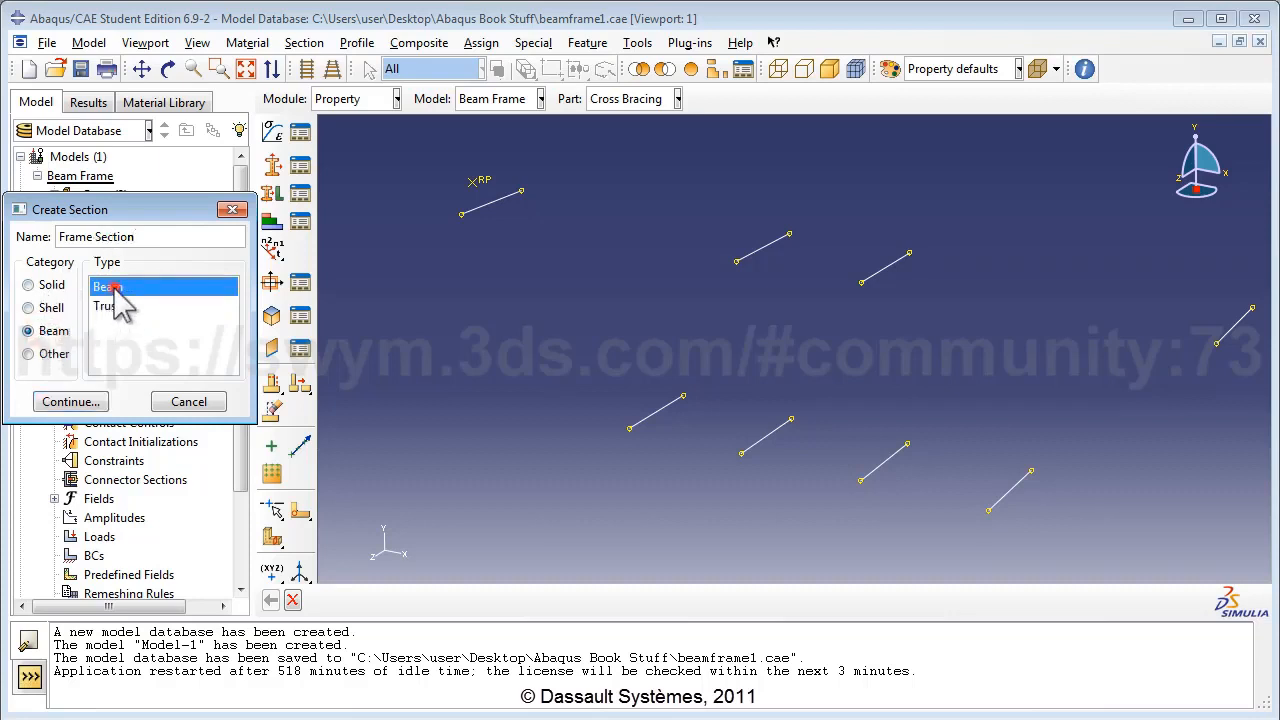
pyautogui.click(70, 401)
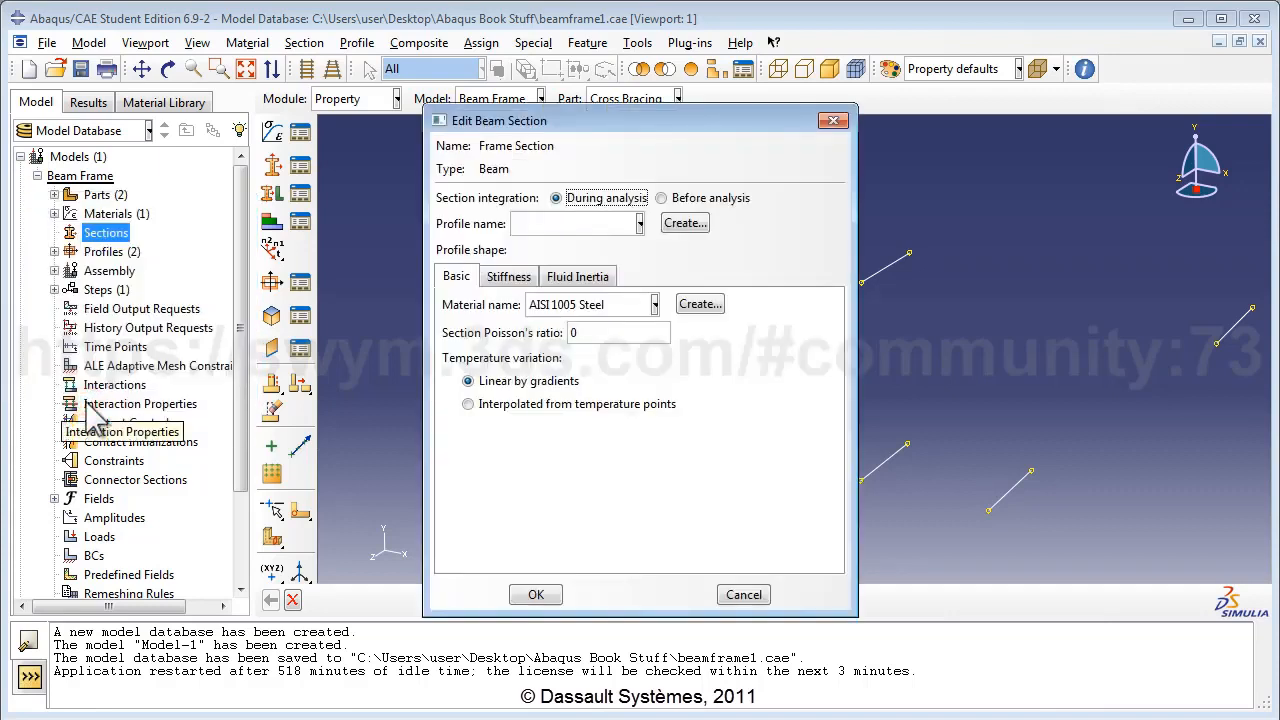
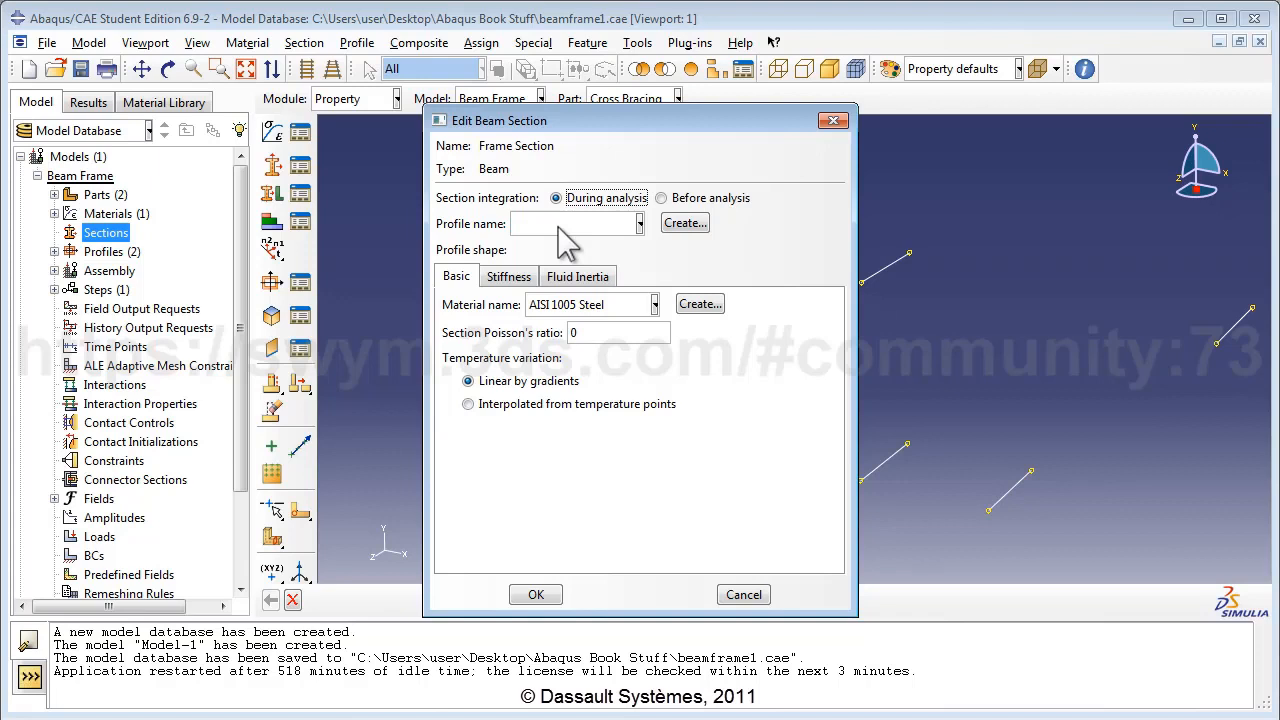
# Give Frame Section the FrameProfile I-profile with AISI 1005 Steel, and save it.
pyautogui.click(560, 226)
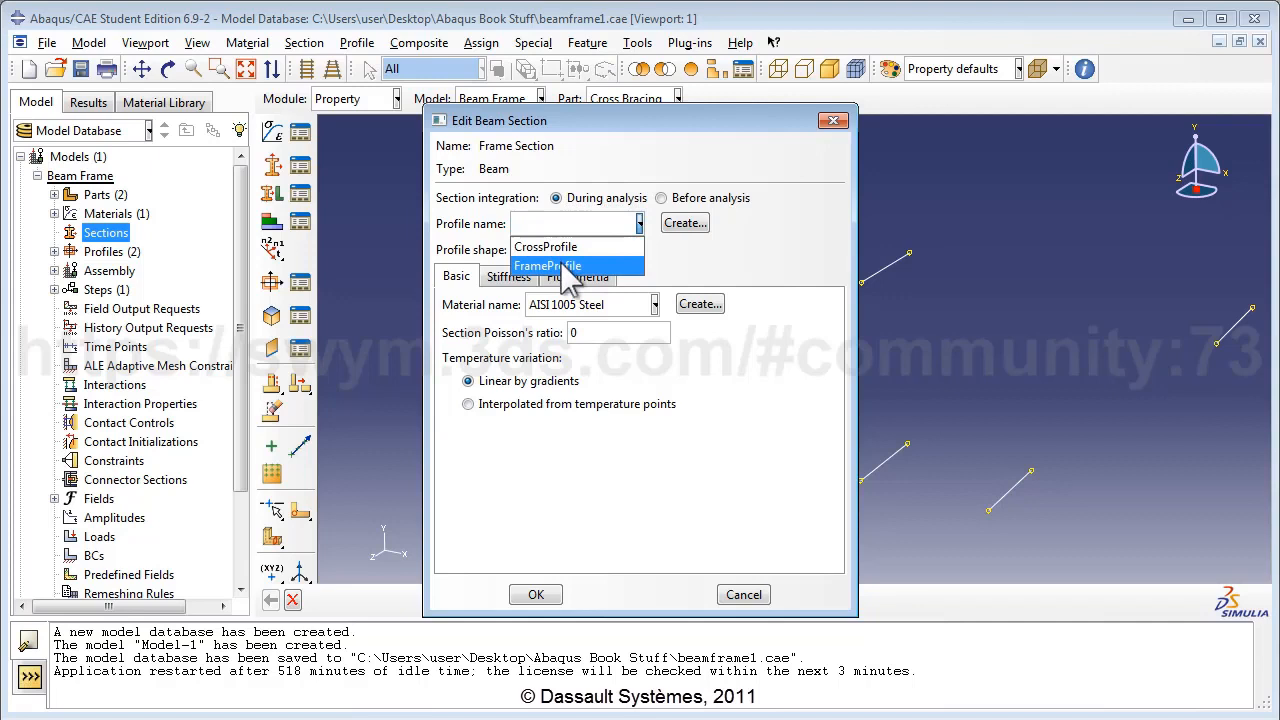
pyautogui.click(548, 266)
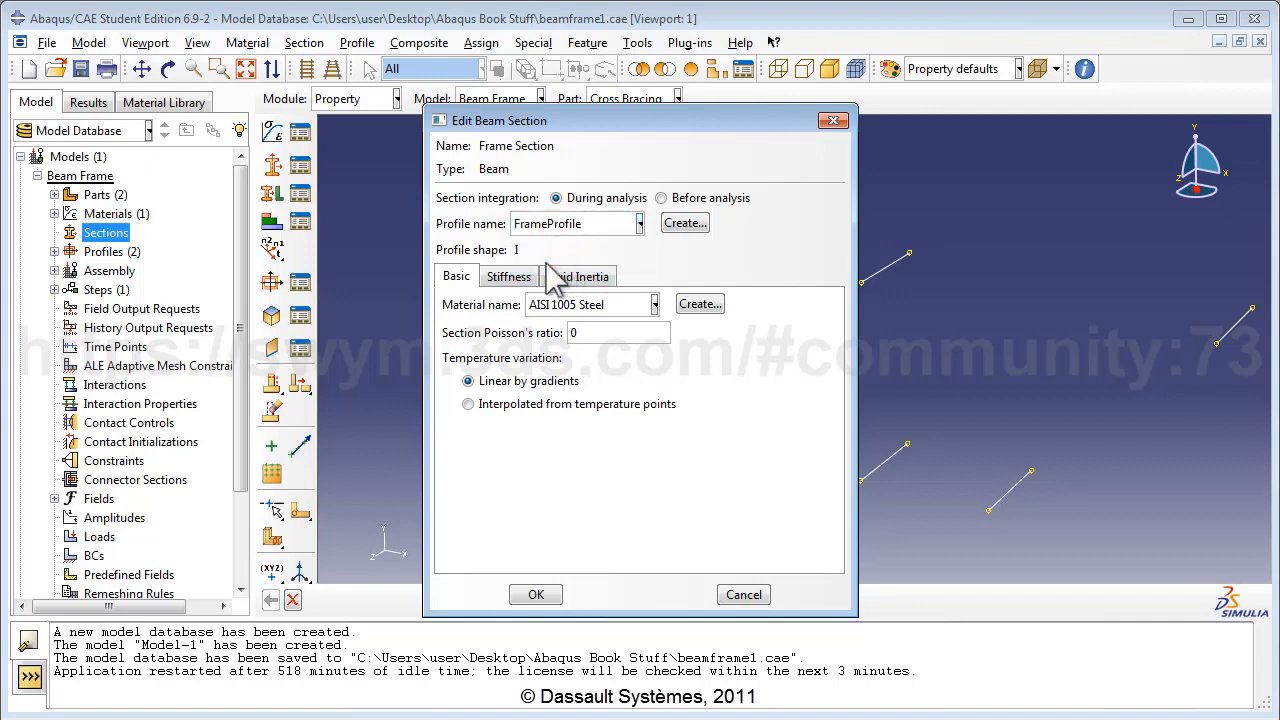
pyautogui.click(591, 305)
pyautogui.click(595, 323)
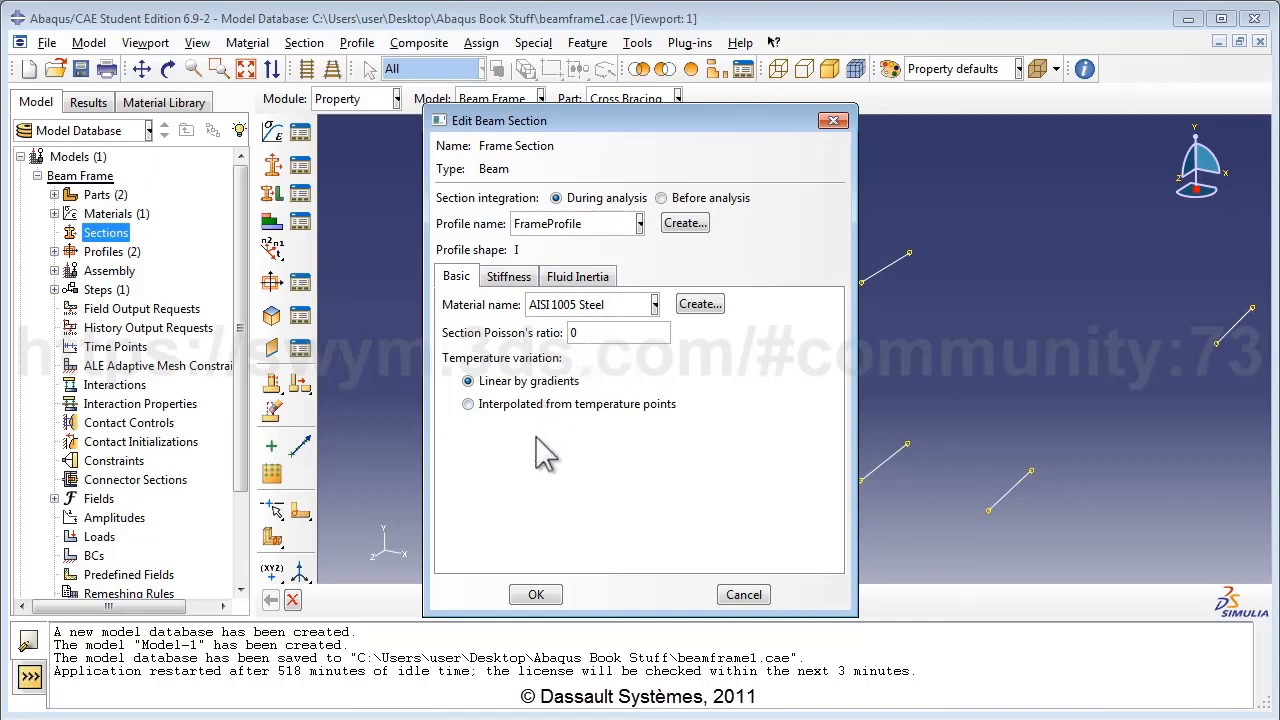
pyautogui.click(533, 595)
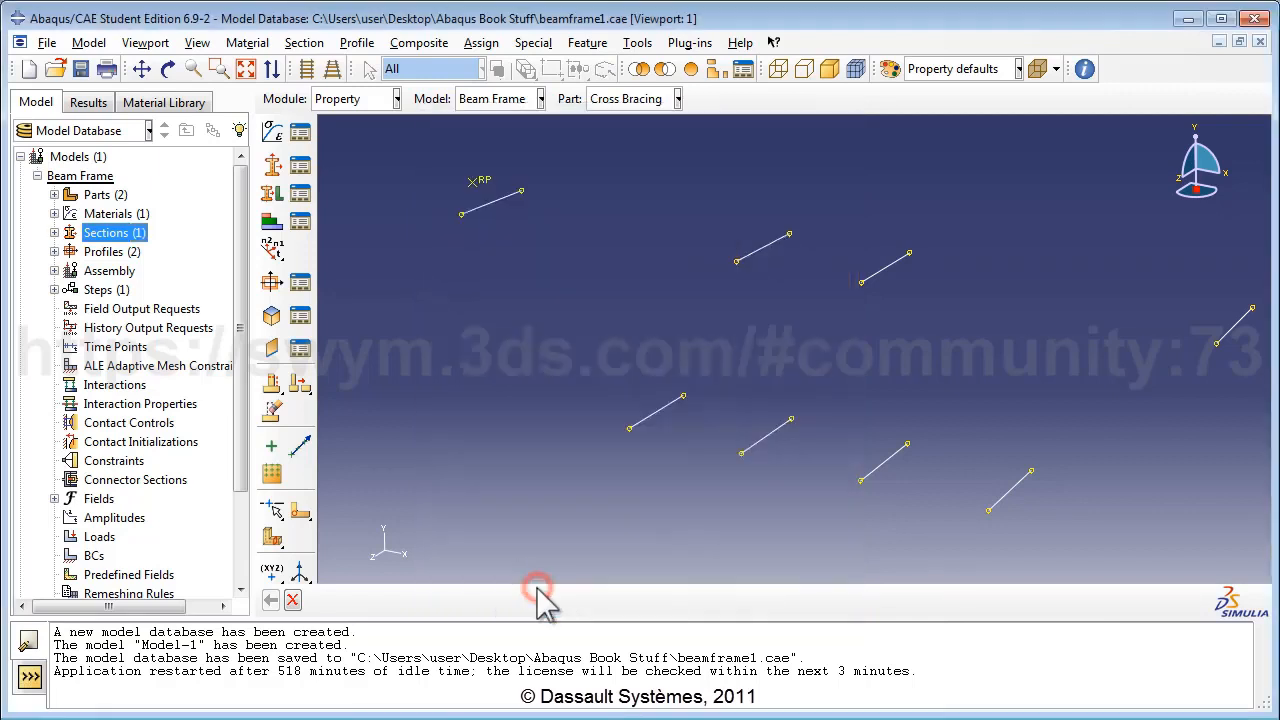
# Create a beam section named 'Cross Section' using CrossProfile and AISI 1005 Steel.
pyautogui.doubleClick(128, 235)
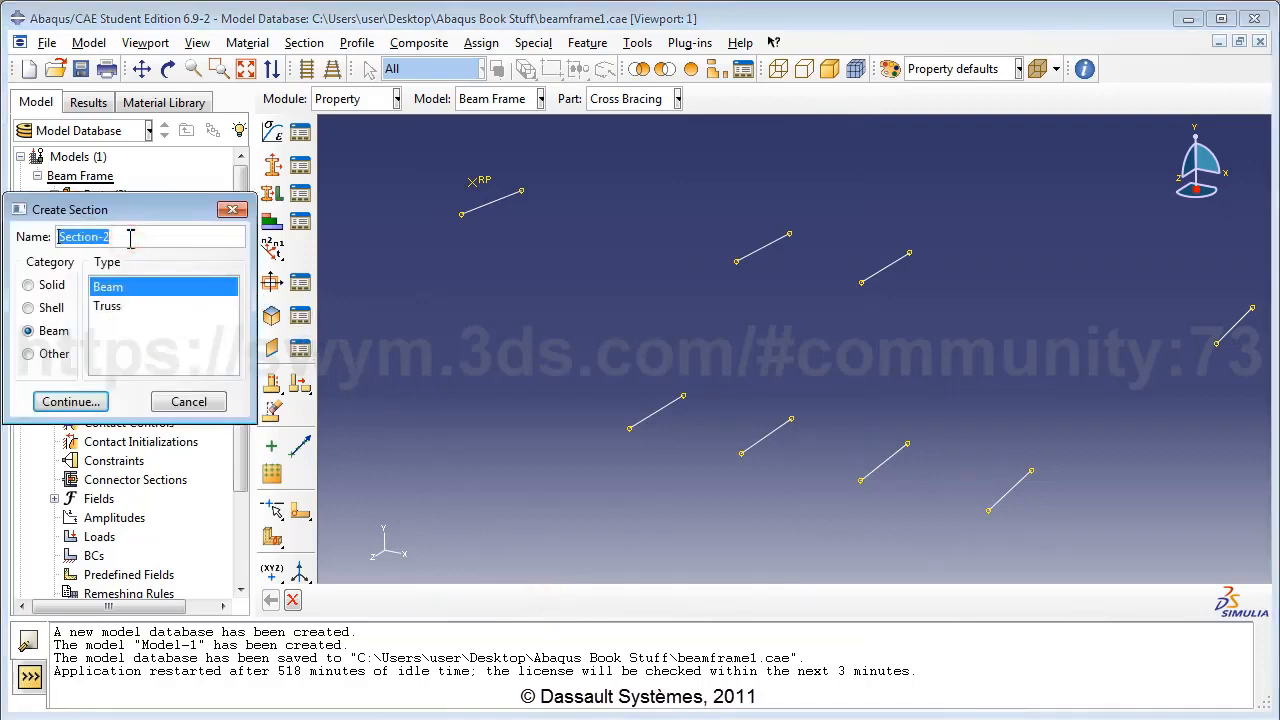
pyautogui.write('Cross')
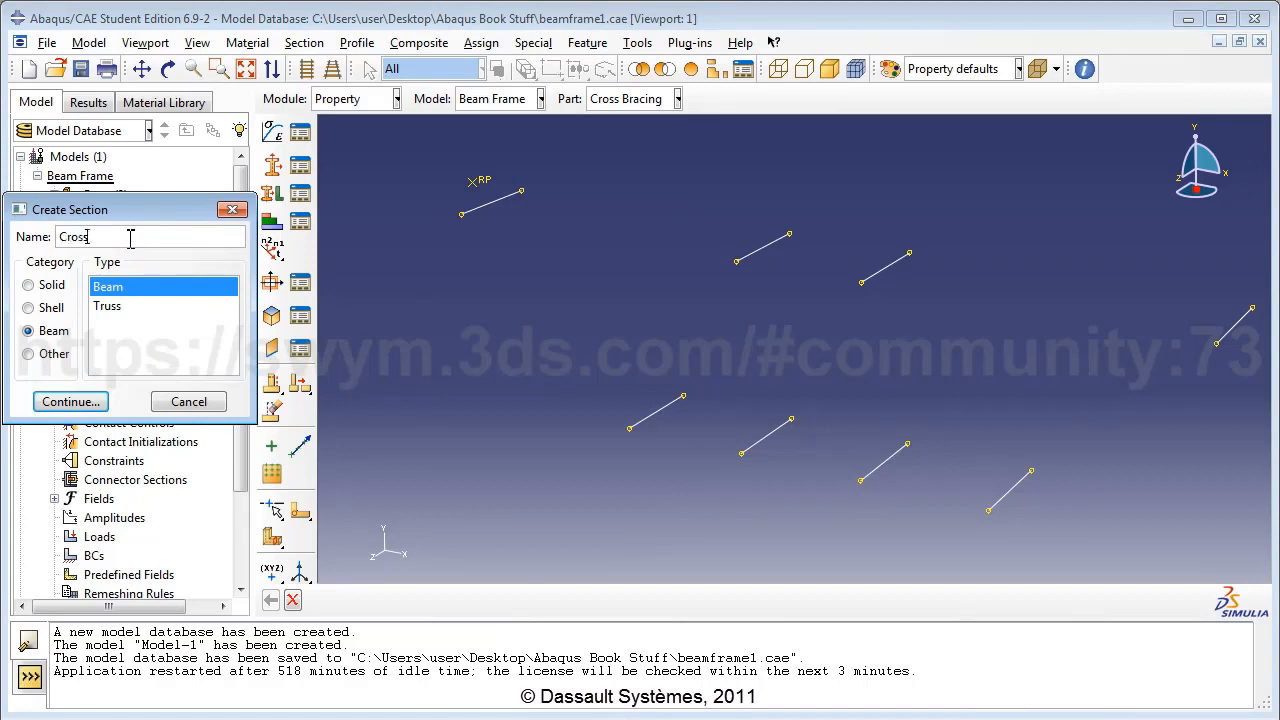
pyautogui.write(' Section')
pyautogui.click(28, 331)
pyautogui.click(102, 287)
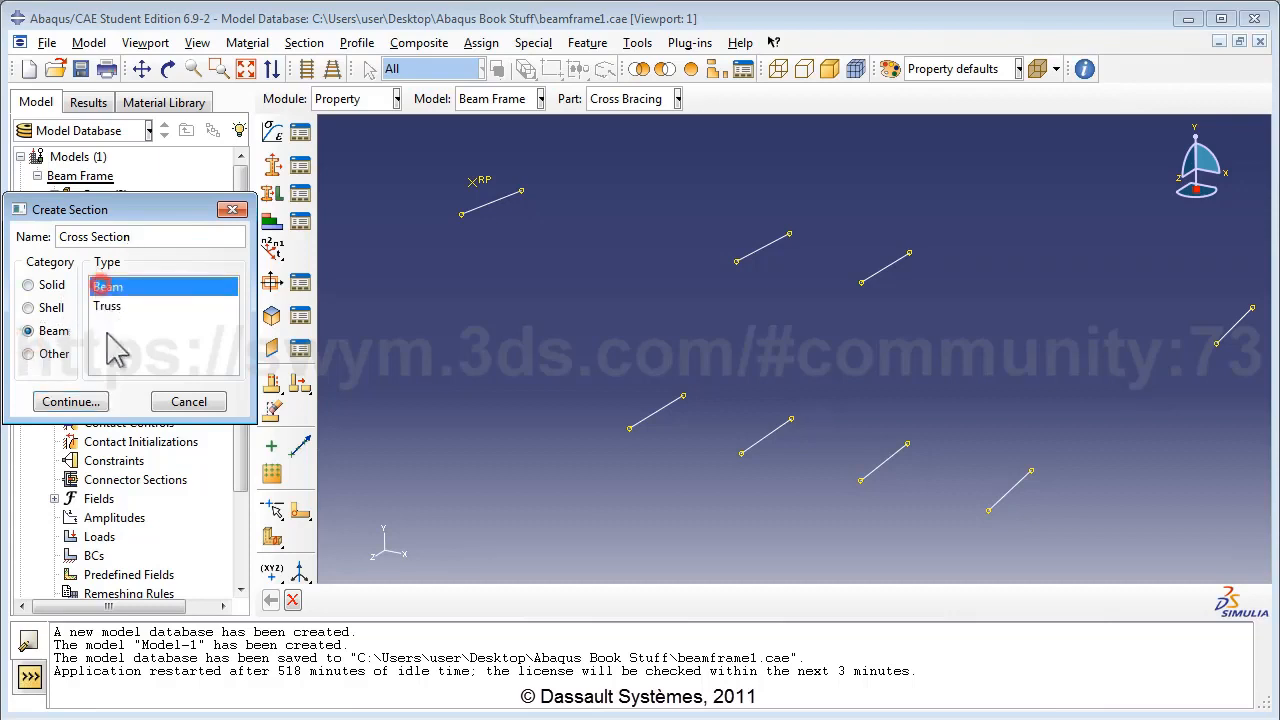
pyautogui.click(66, 403)
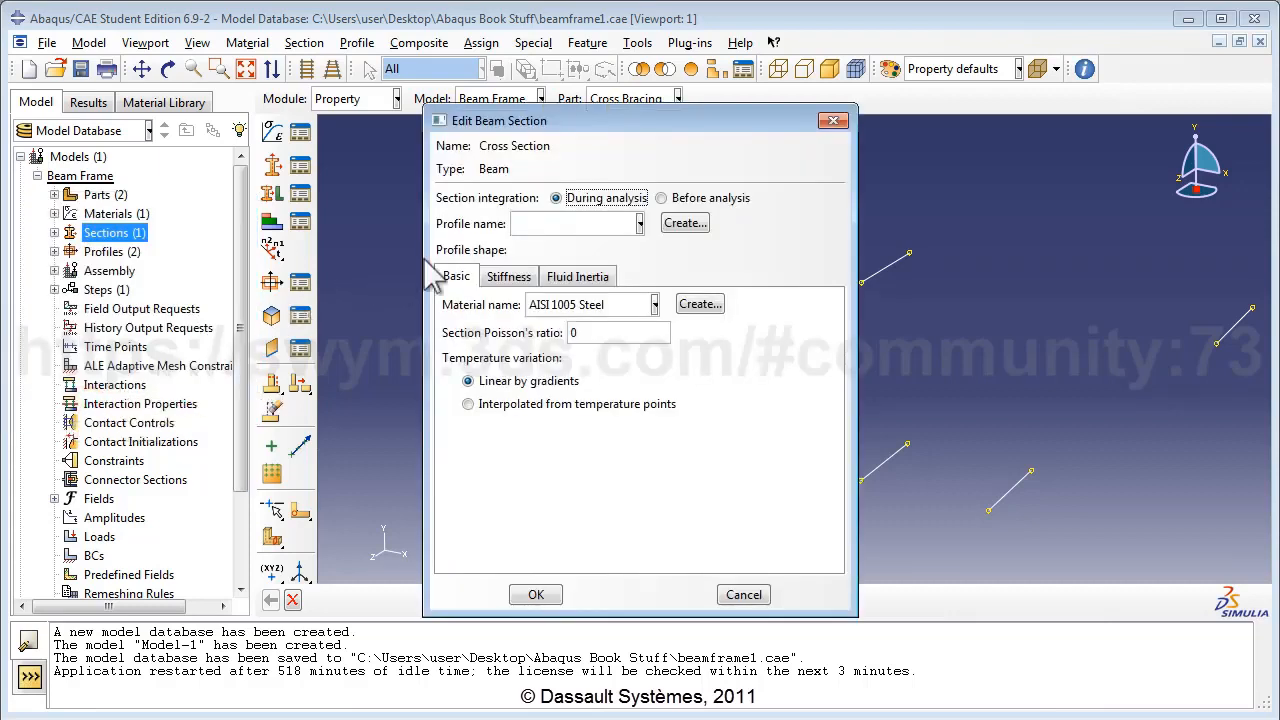
pyautogui.click(540, 224)
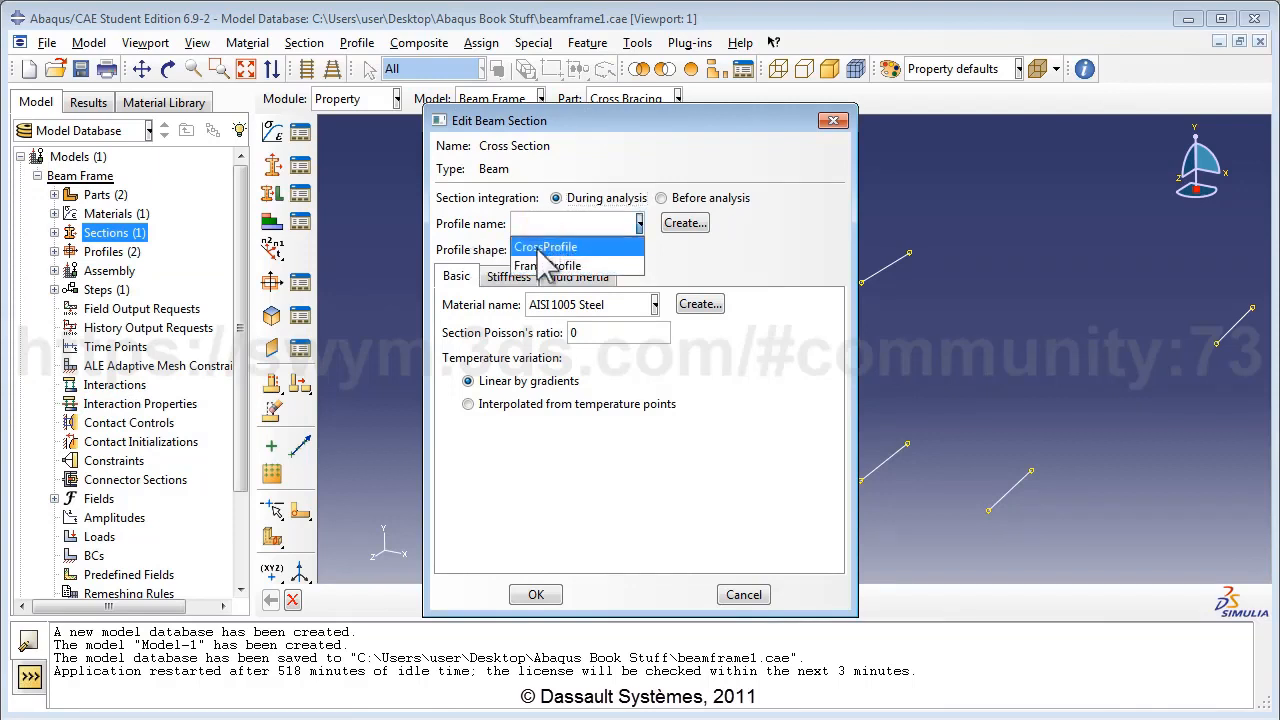
pyautogui.click(545, 250)
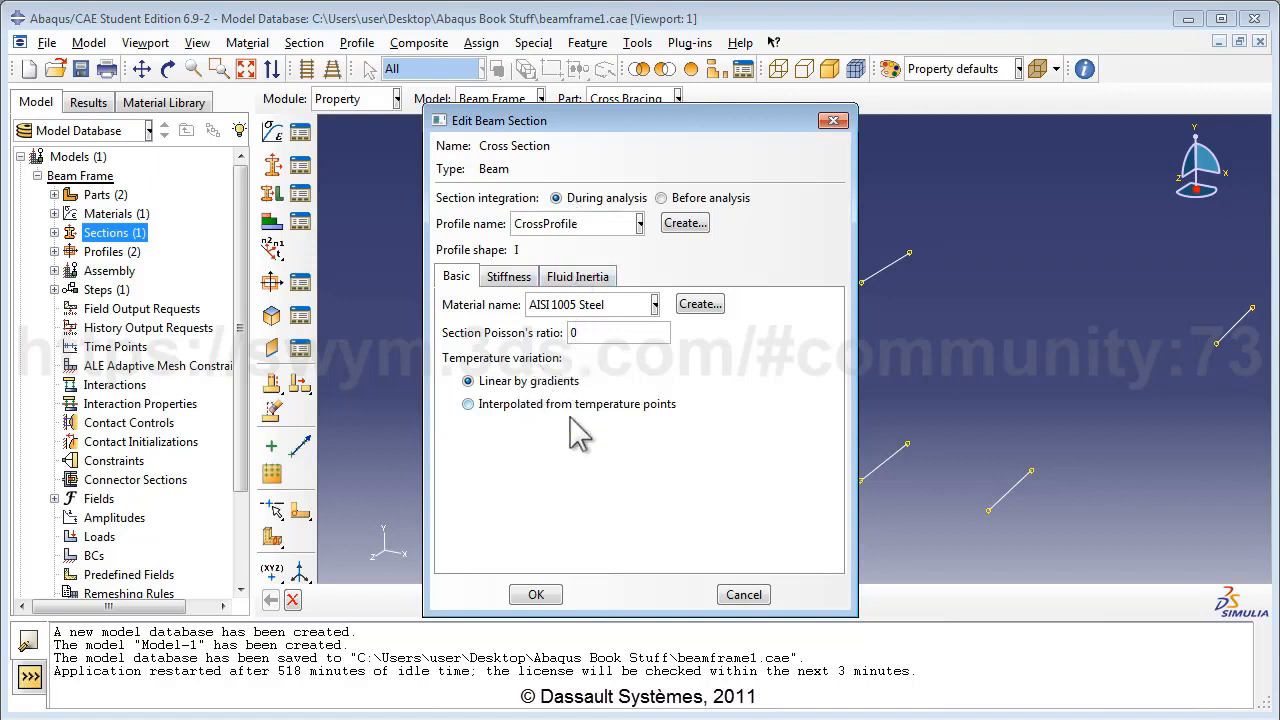
pyautogui.click(535, 596)
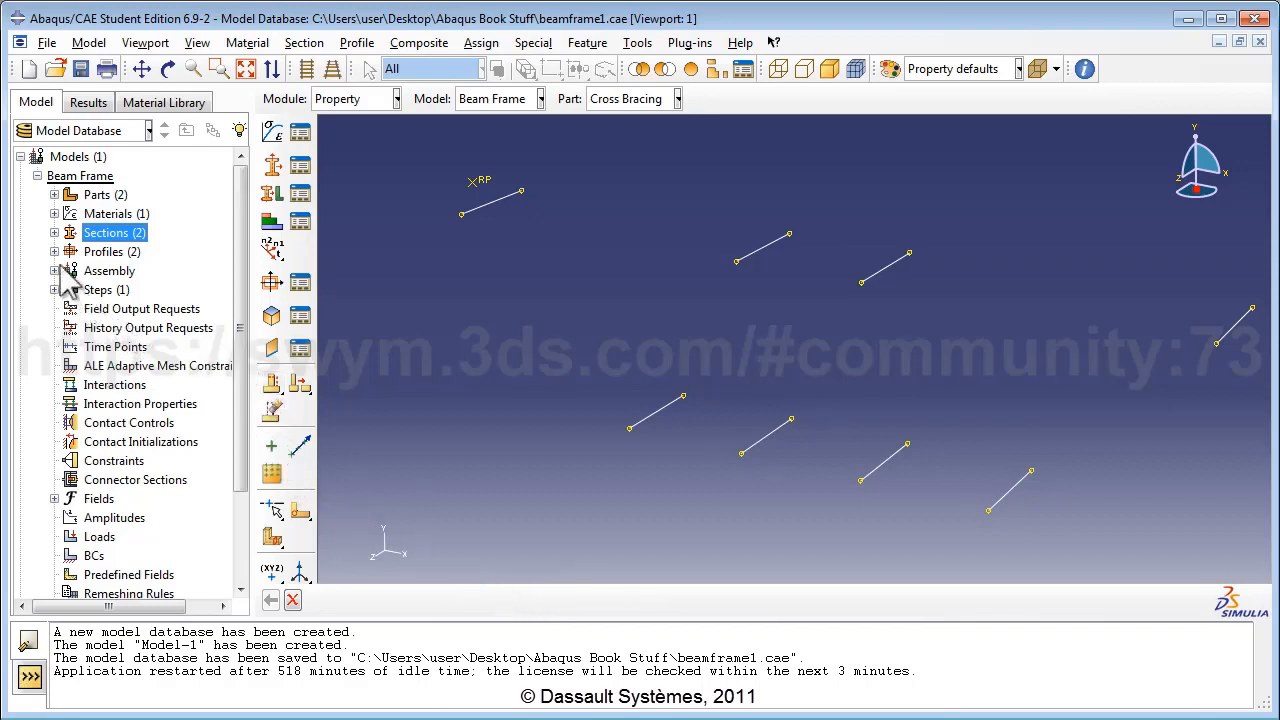
# Assign Cross Section to all eight beams of the Cross Bracing part.
pyautogui.click(54, 195)
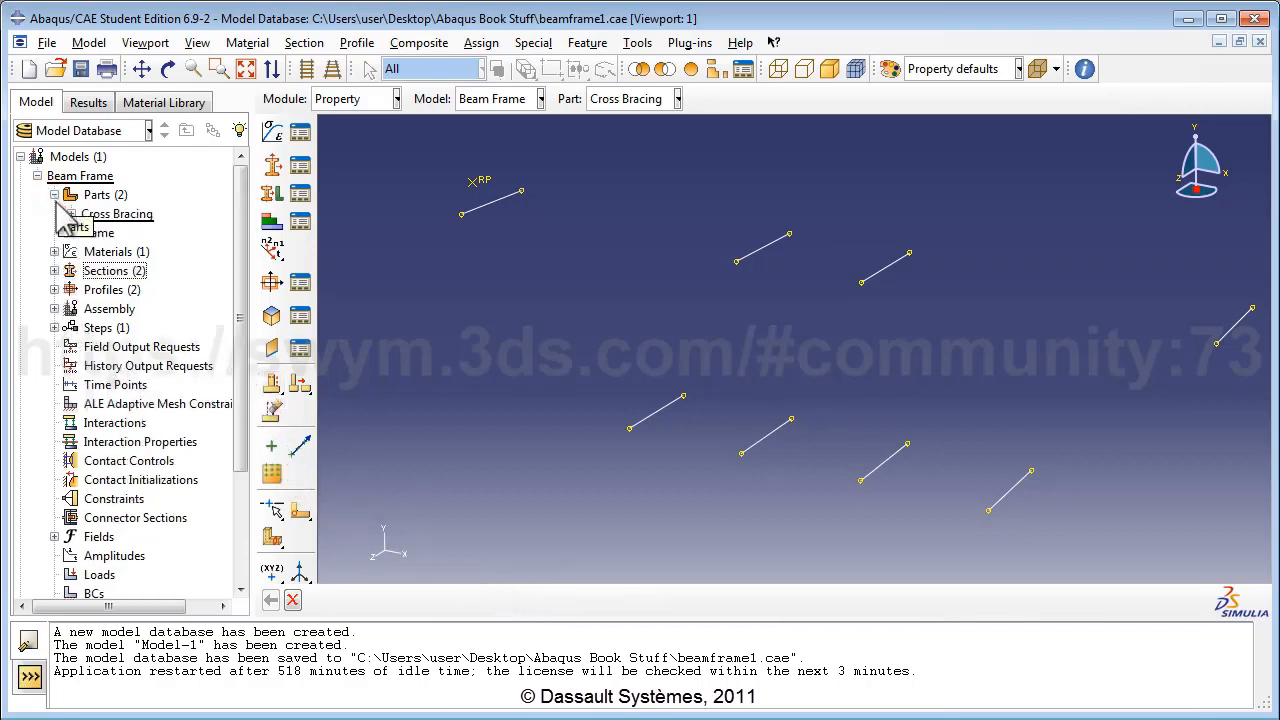
pyautogui.click(70, 214)
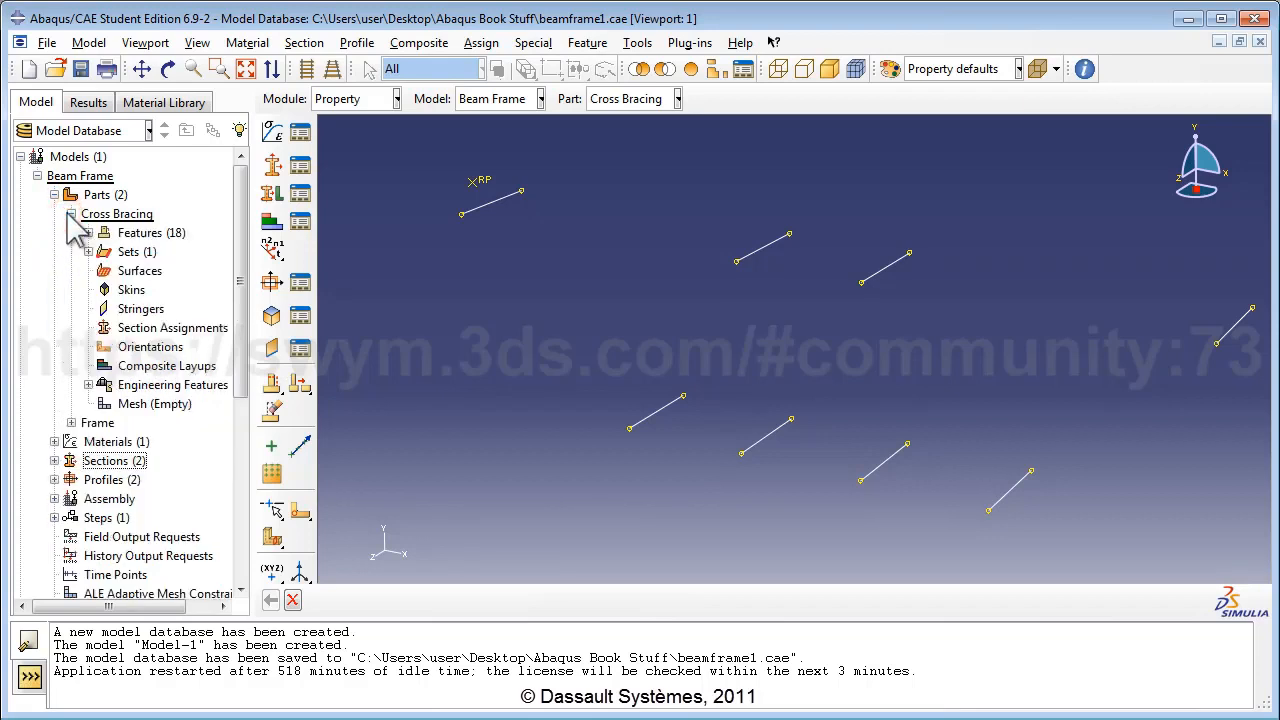
pyautogui.doubleClick(172, 330)
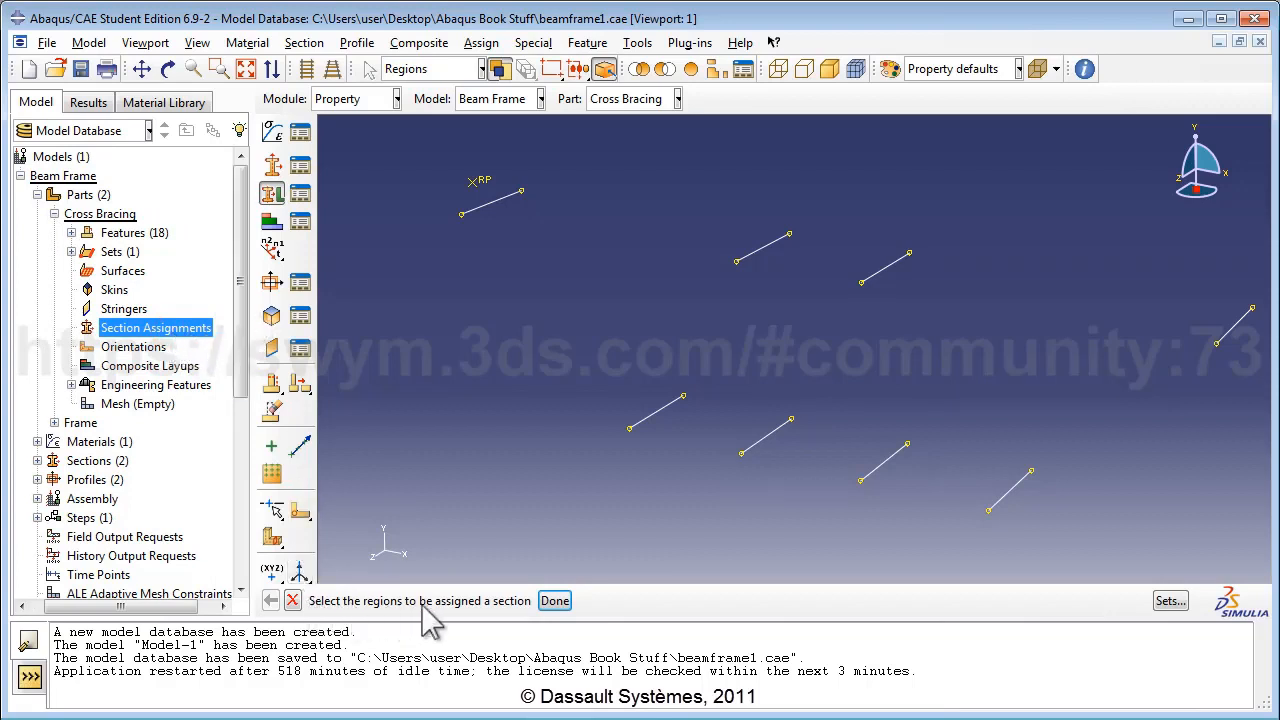
pyautogui.scroll(2, 626, 349)
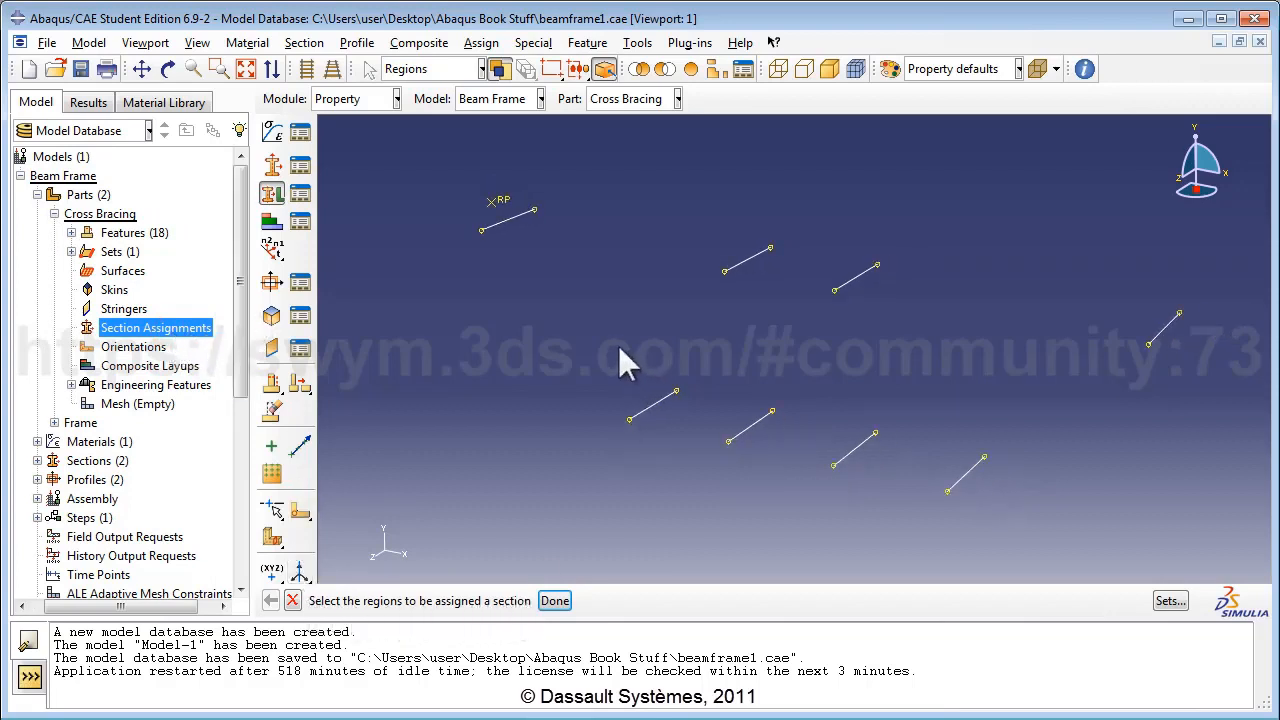
pyautogui.moveTo(428, 170); pyautogui.dragTo(1234, 544)
pyautogui.moveTo(1238, 548); pyautogui.dragTo(1238, 548)
pyautogui.click(555, 601)
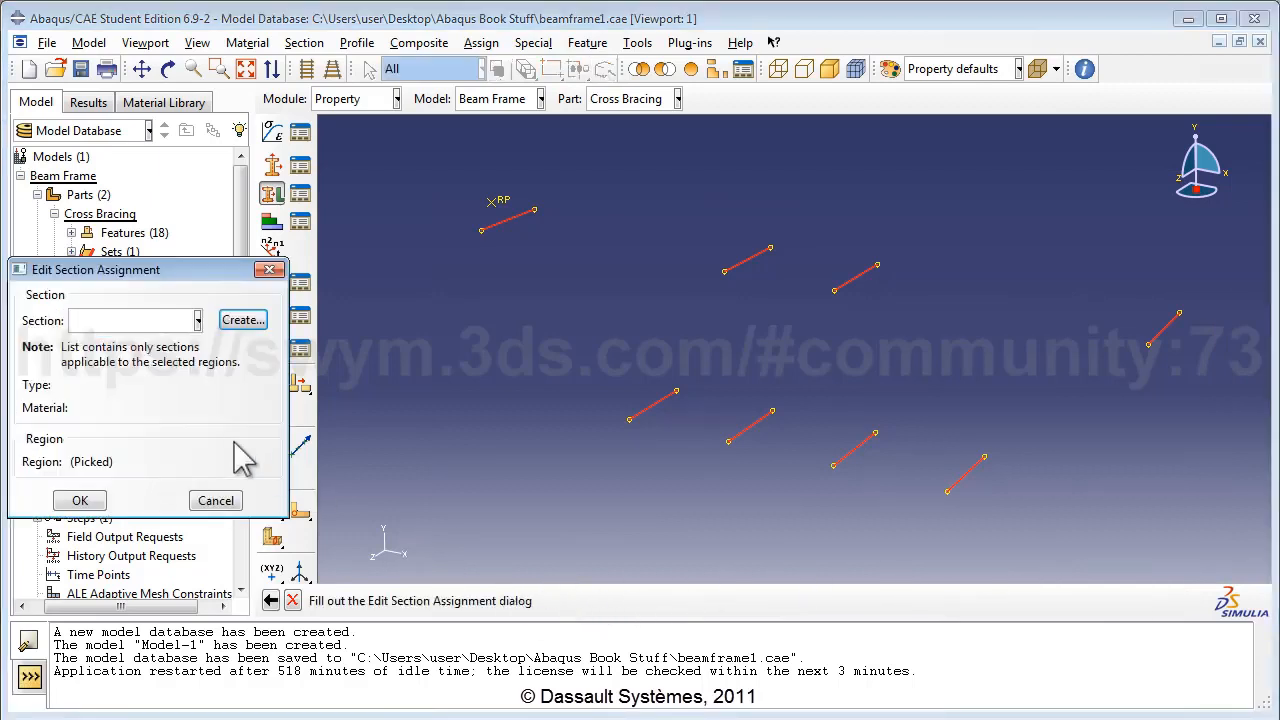
pyautogui.click(148, 320)
pyautogui.click(120, 343)
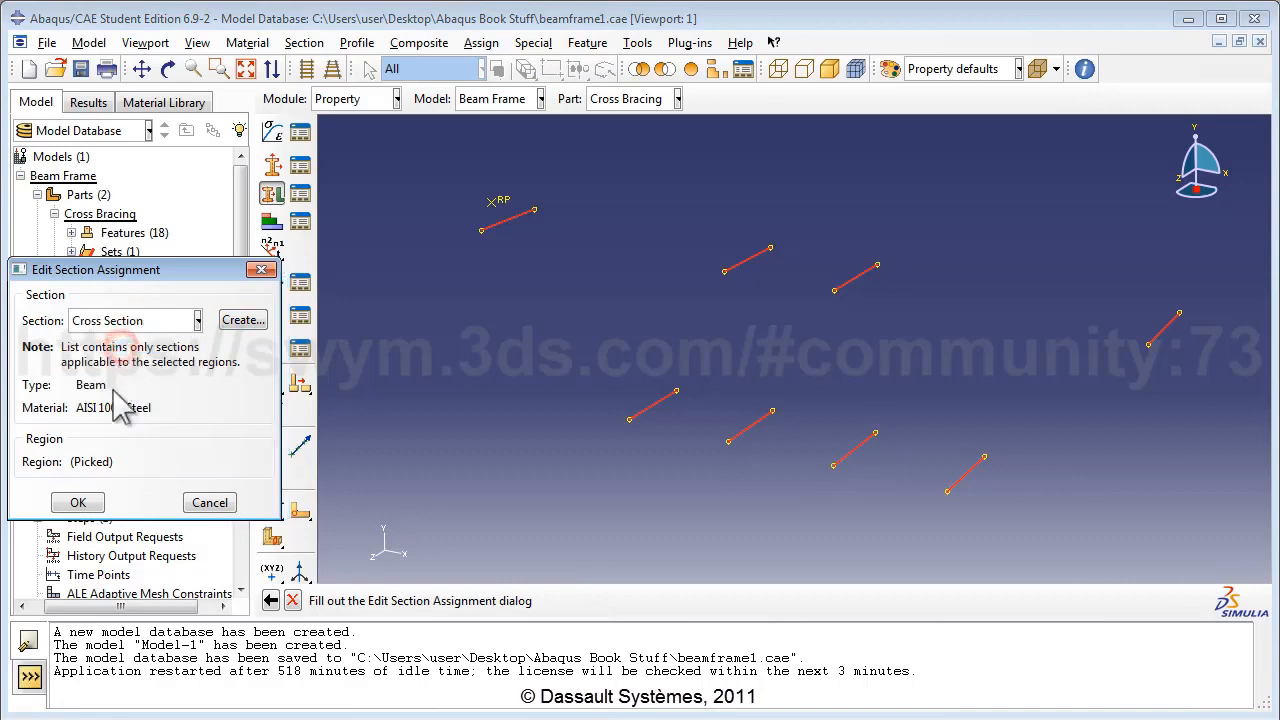
pyautogui.click(80, 500)
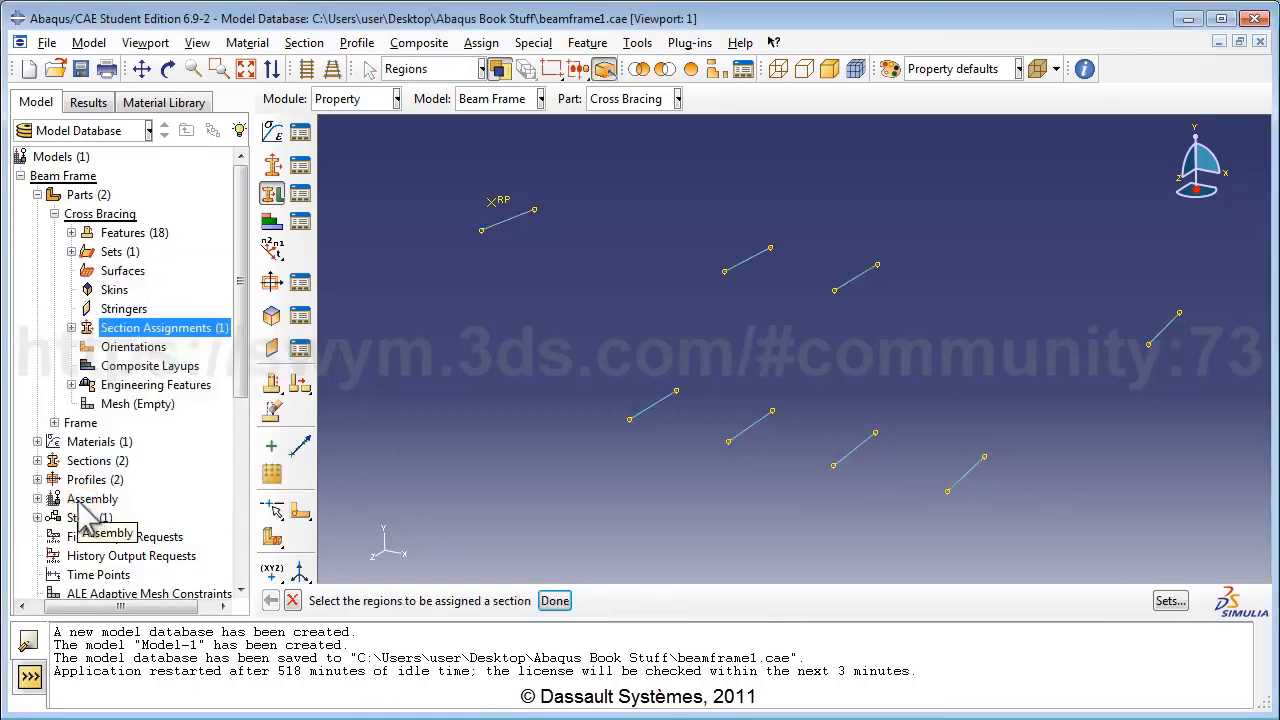
pyautogui.click(54, 213)
pyautogui.click(54, 233)
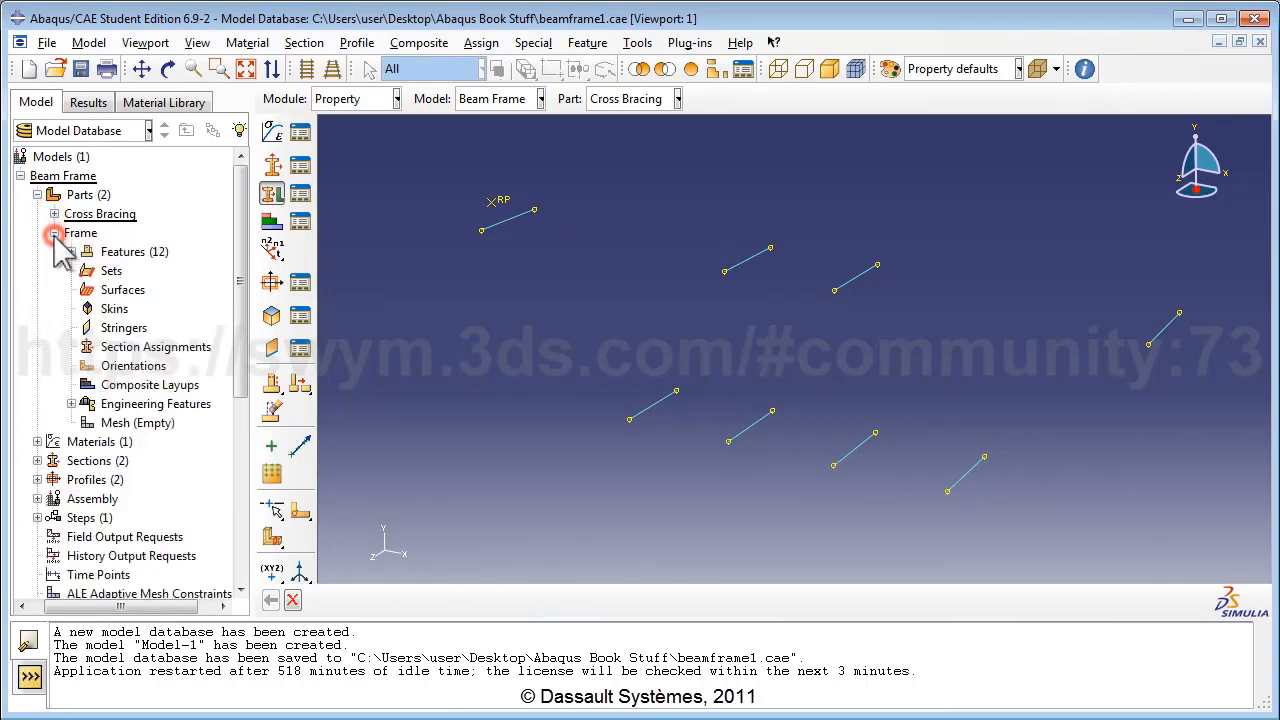
# Assign Frame Section to every beam member of the Frame part.
pyautogui.doubleClick(132, 347)
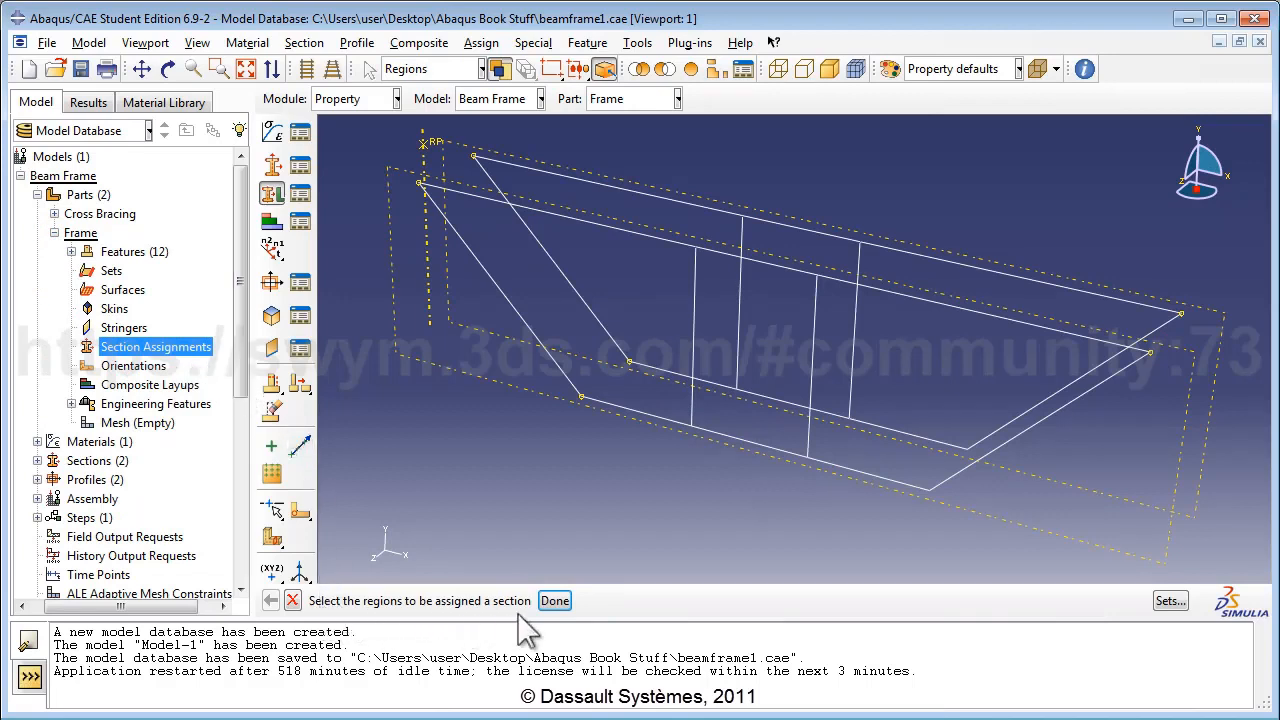
pyautogui.moveTo(334, 123); pyautogui.dragTo(1216, 575)
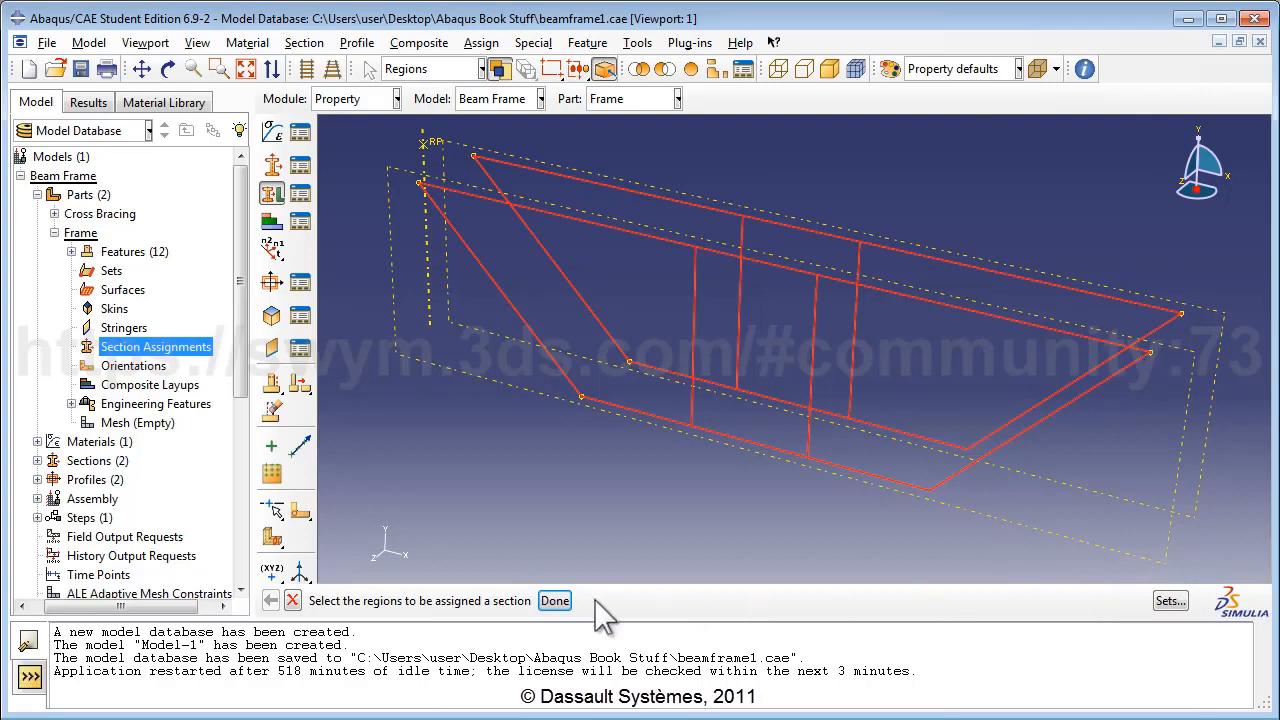
pyautogui.click(555, 601)
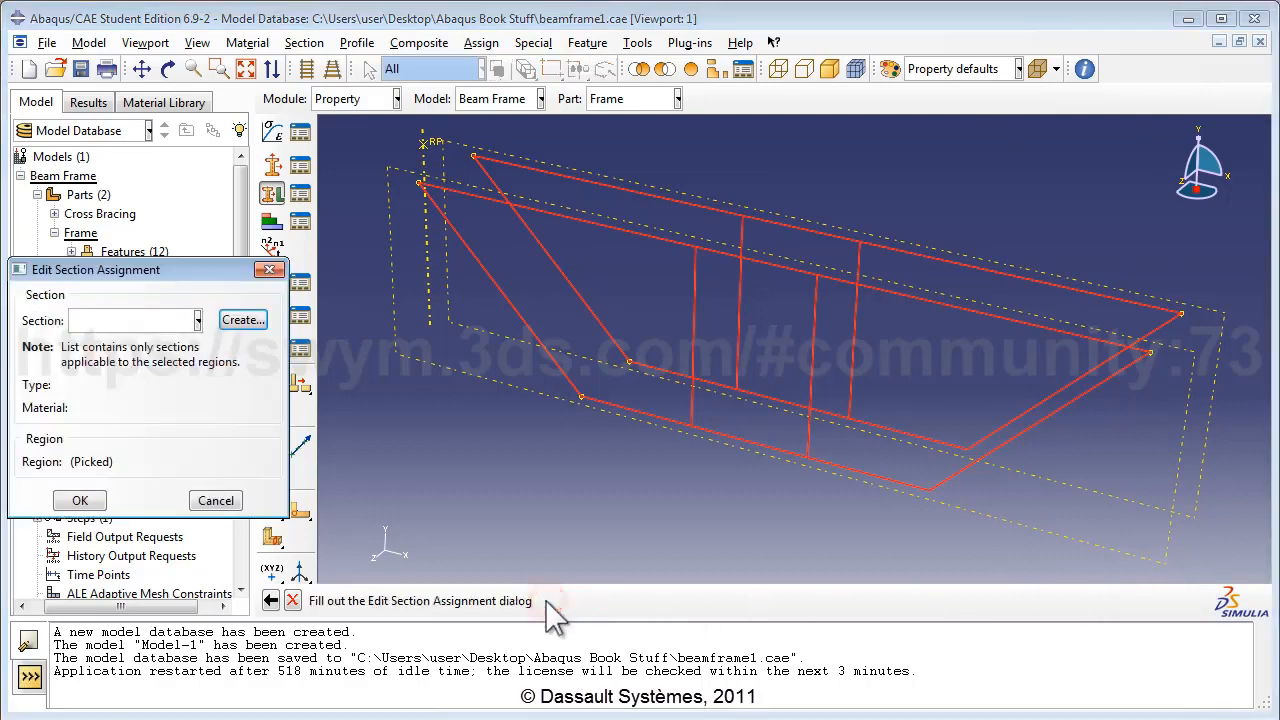
pyautogui.click(196, 320)
pyautogui.click(141, 364)
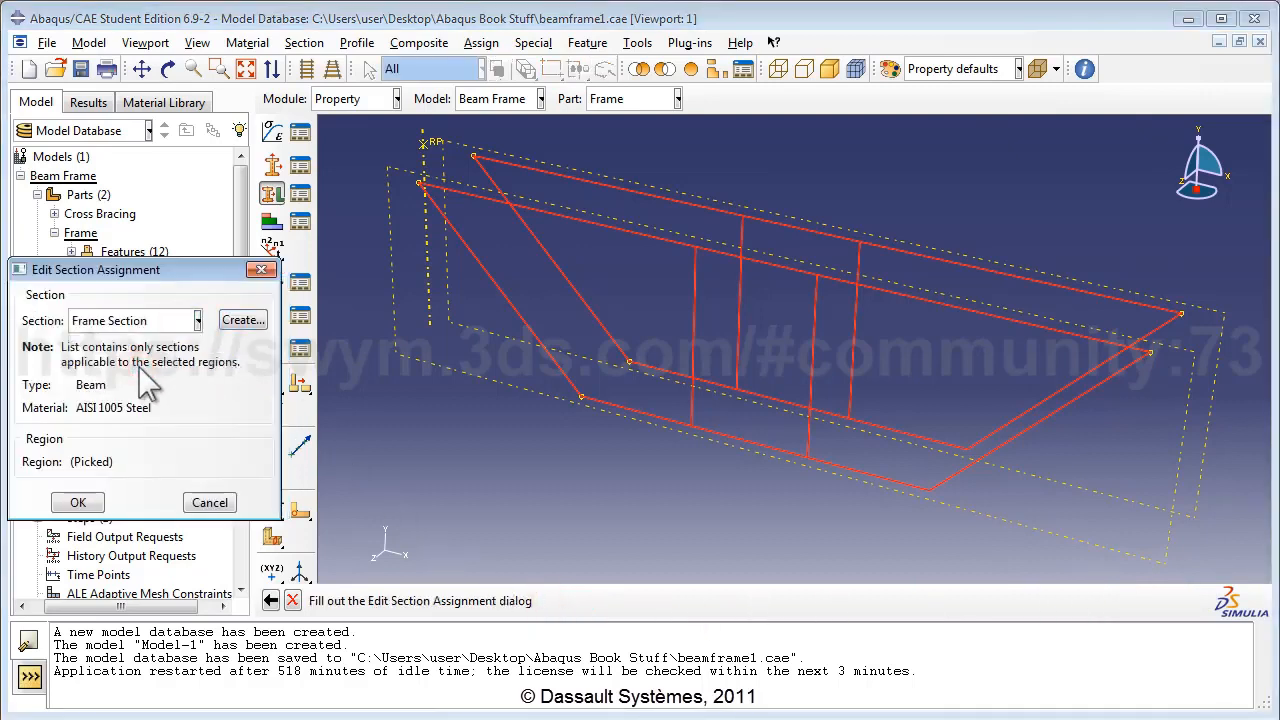
pyautogui.click(80, 503)
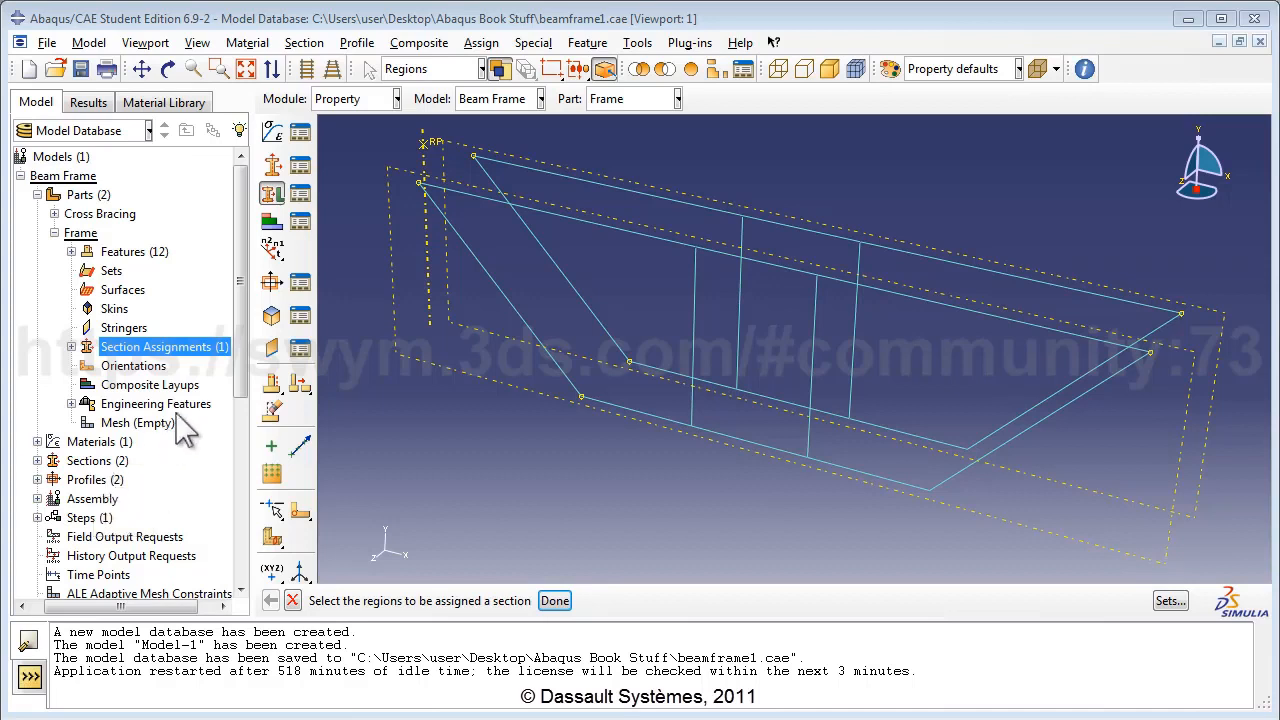
# Display the Cross Bracing part in the viewport using the Part list.
pyautogui.click(376, 103)
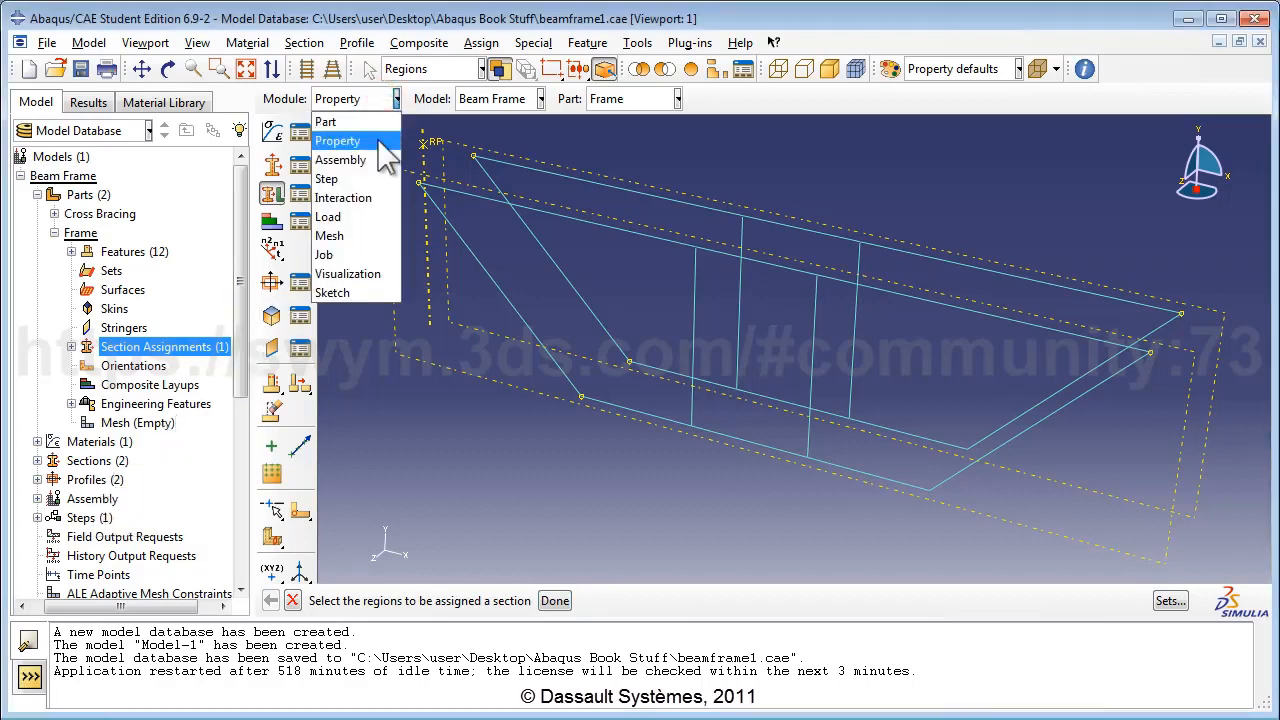
pyautogui.click(377, 140)
pyautogui.click(495, 98)
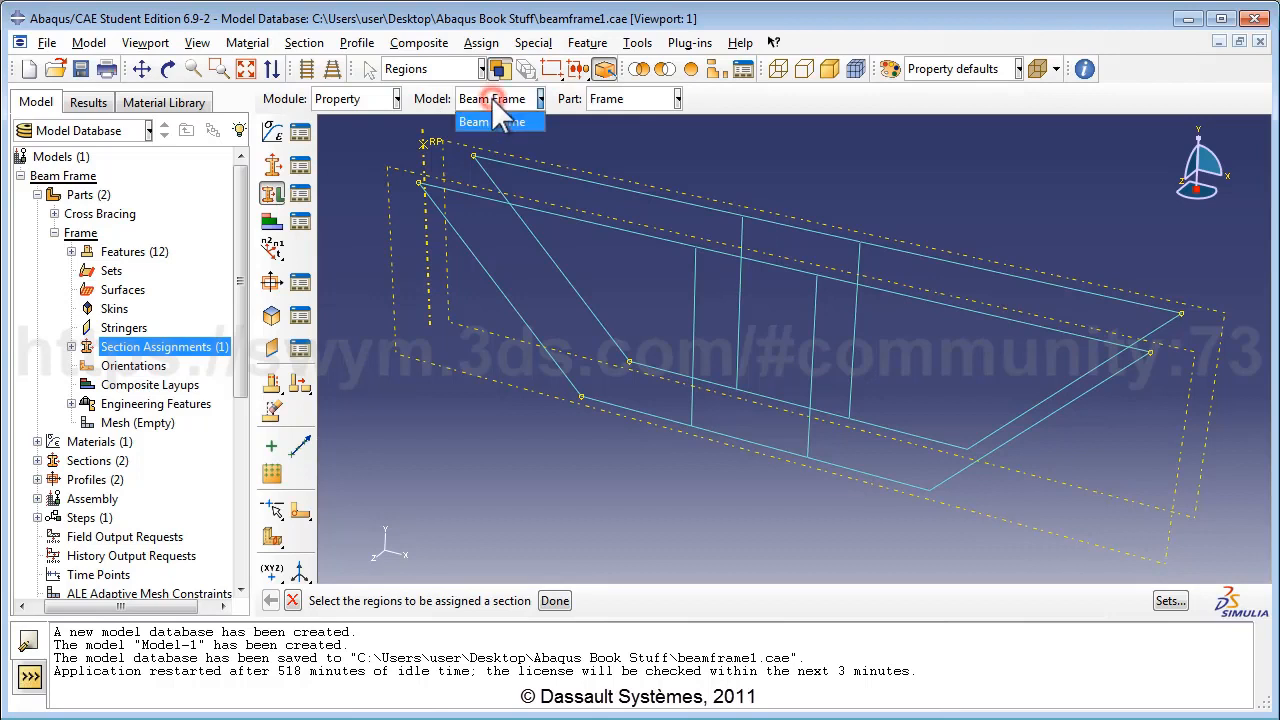
pyautogui.click(497, 100)
pyautogui.click(628, 98)
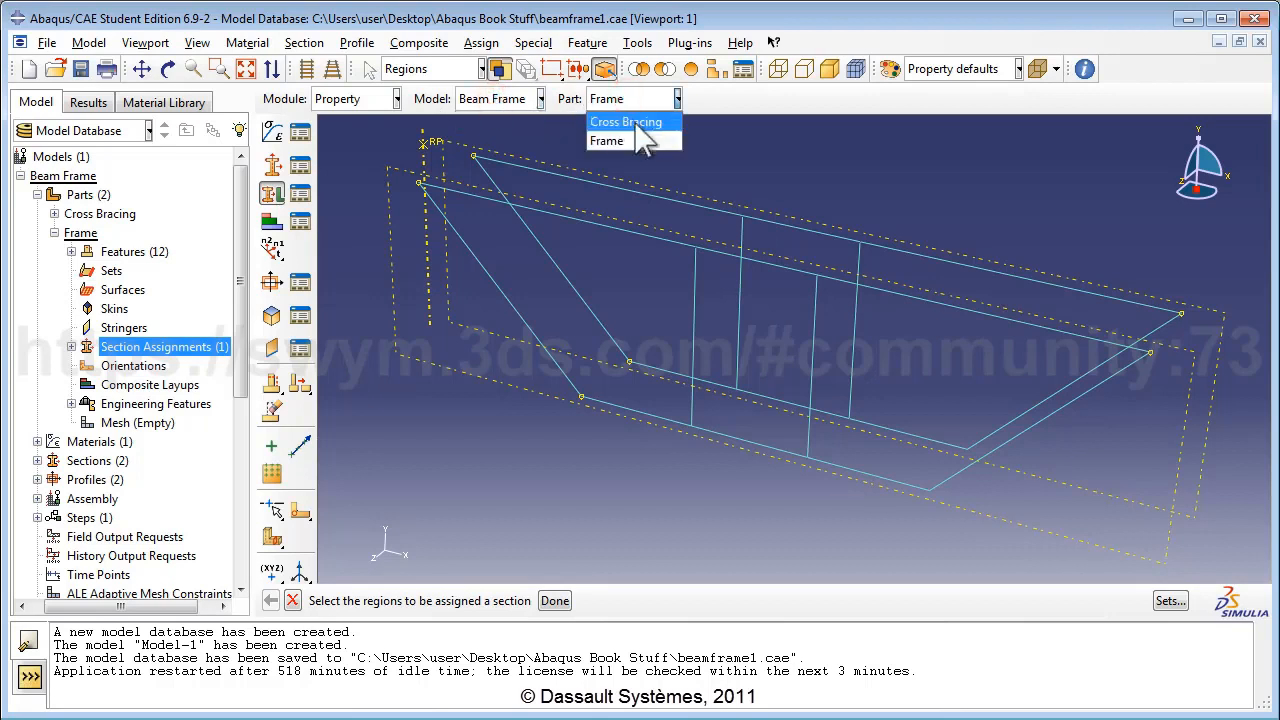
pyautogui.click(630, 122)
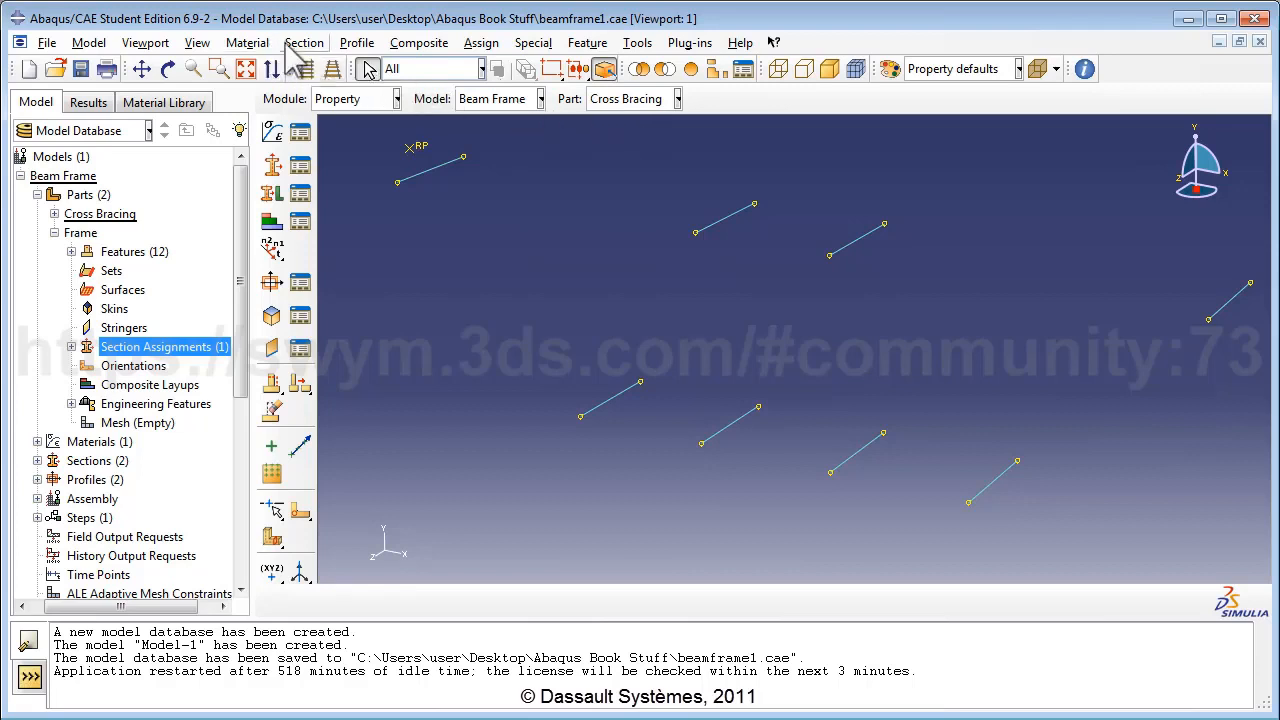
pyautogui.click(482, 43)
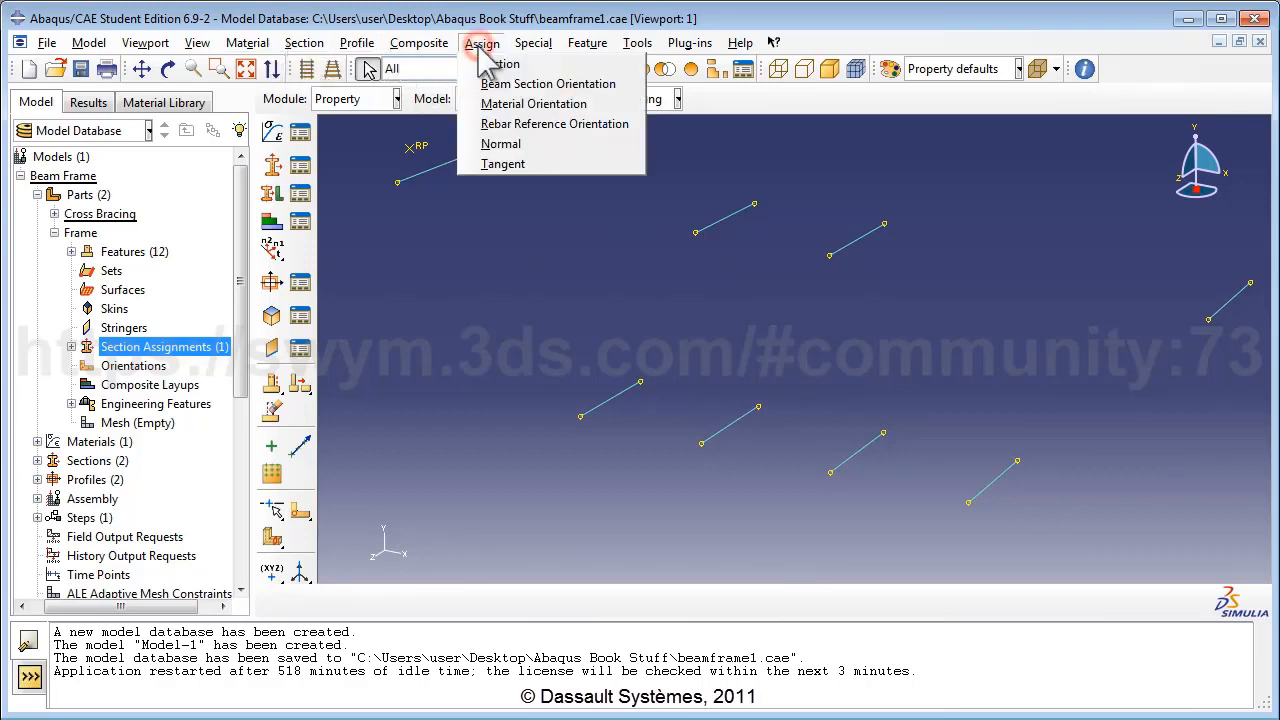
# Assign a beam section orientation to the eight Cross Bracing beams with n1 direction (1.0, 0.0, 0.0).
pyautogui.click(537, 90)
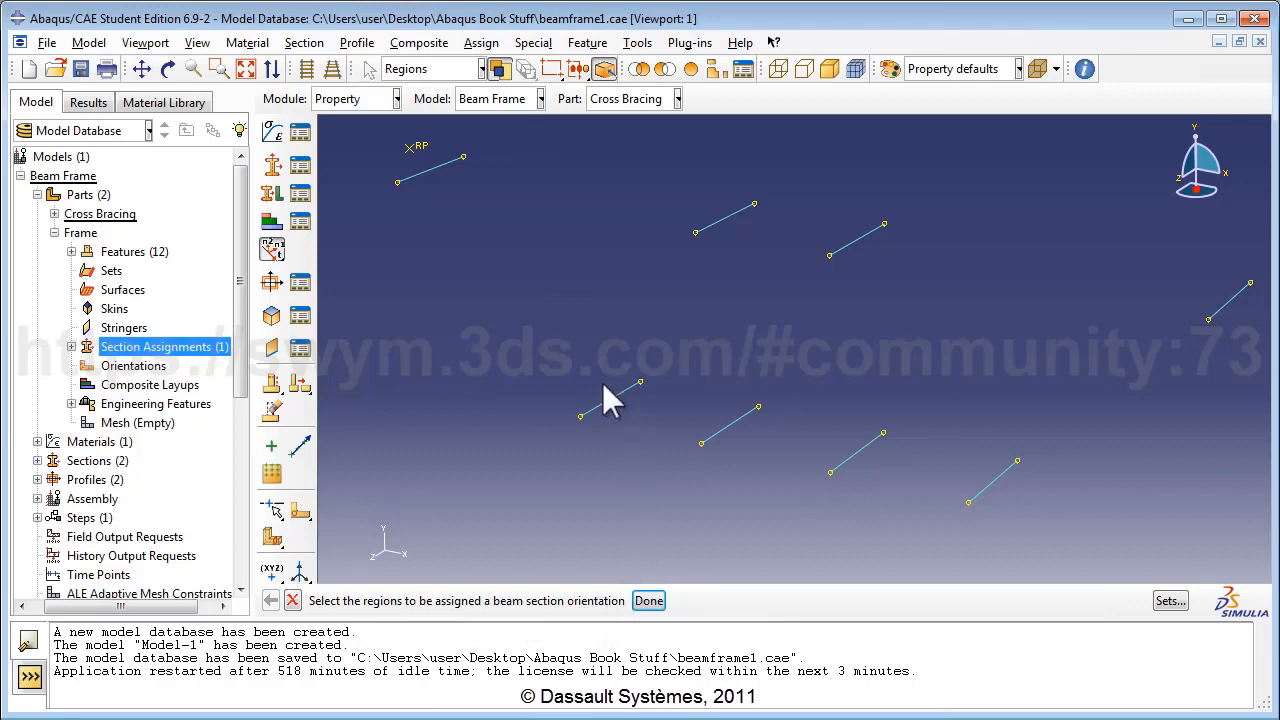
pyautogui.scroll(3, 602, 383)
pyautogui.moveTo(391, 163); pyautogui.dragTo(1191, 541)
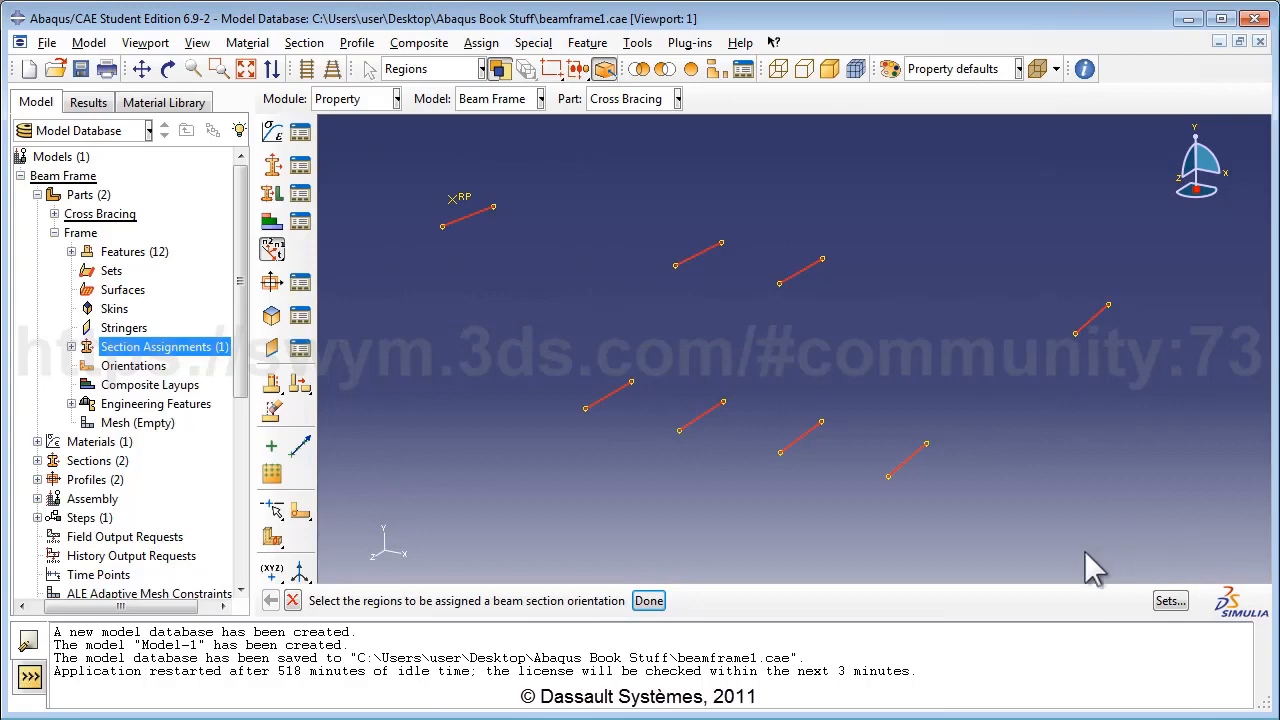
pyautogui.click(646, 604)
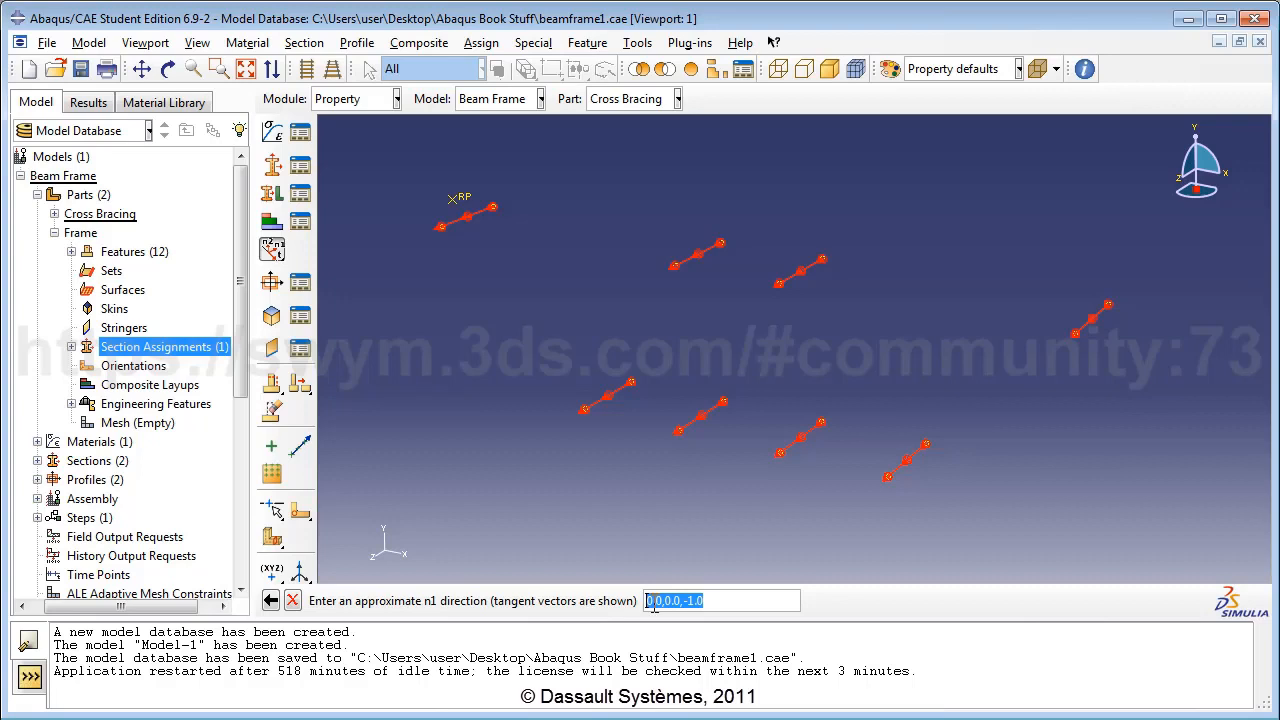
pyautogui.write('1,0')
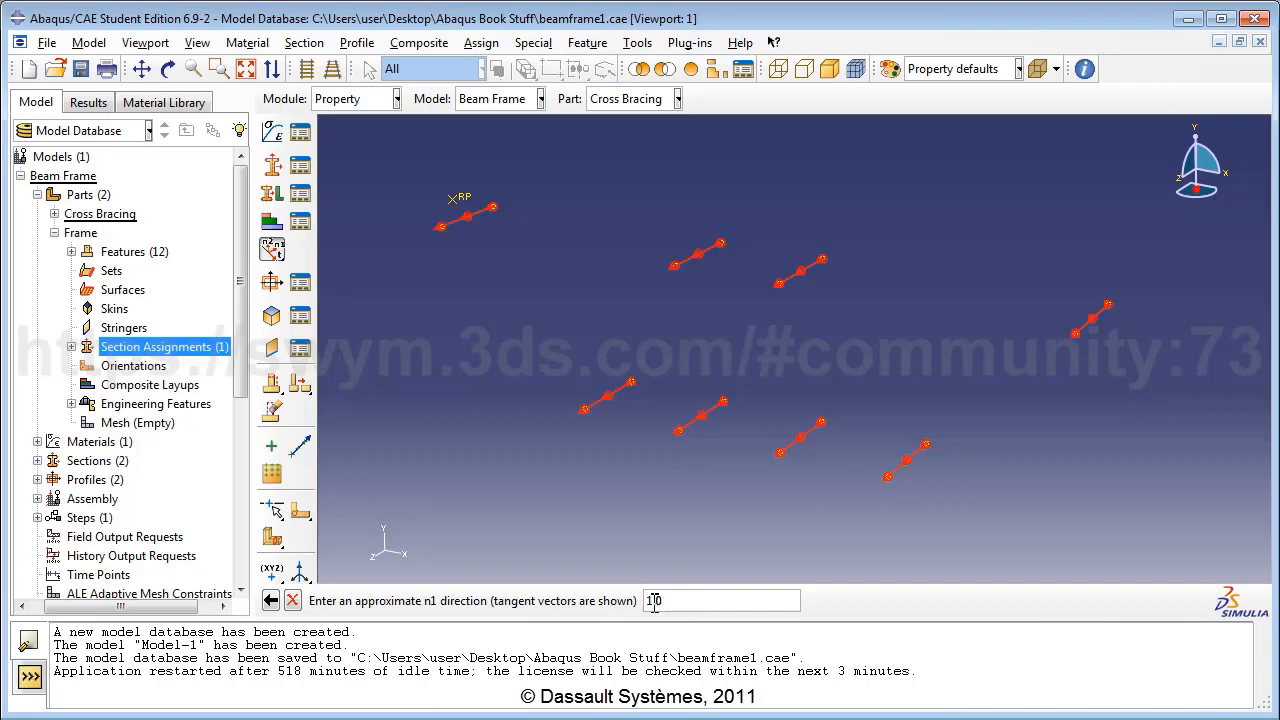
pyautogui.write(',0.0,0.0')
pyautogui.press('Return')
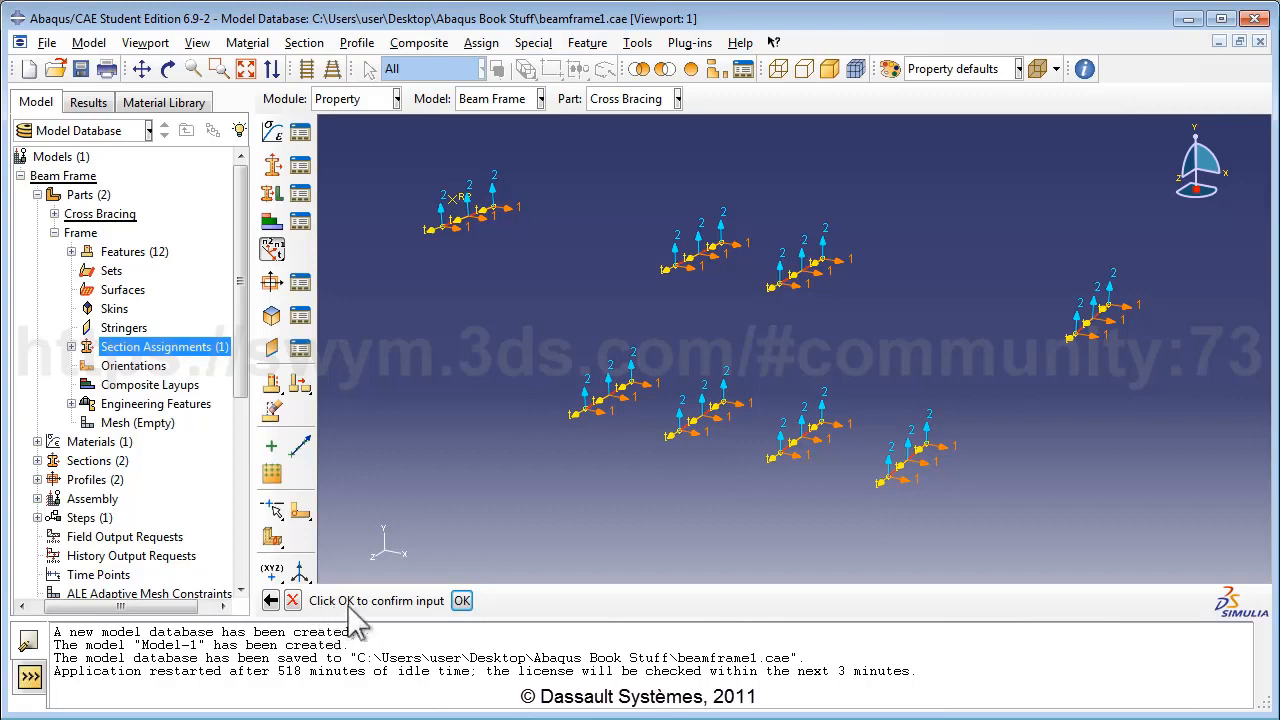
pyautogui.click(457, 601)
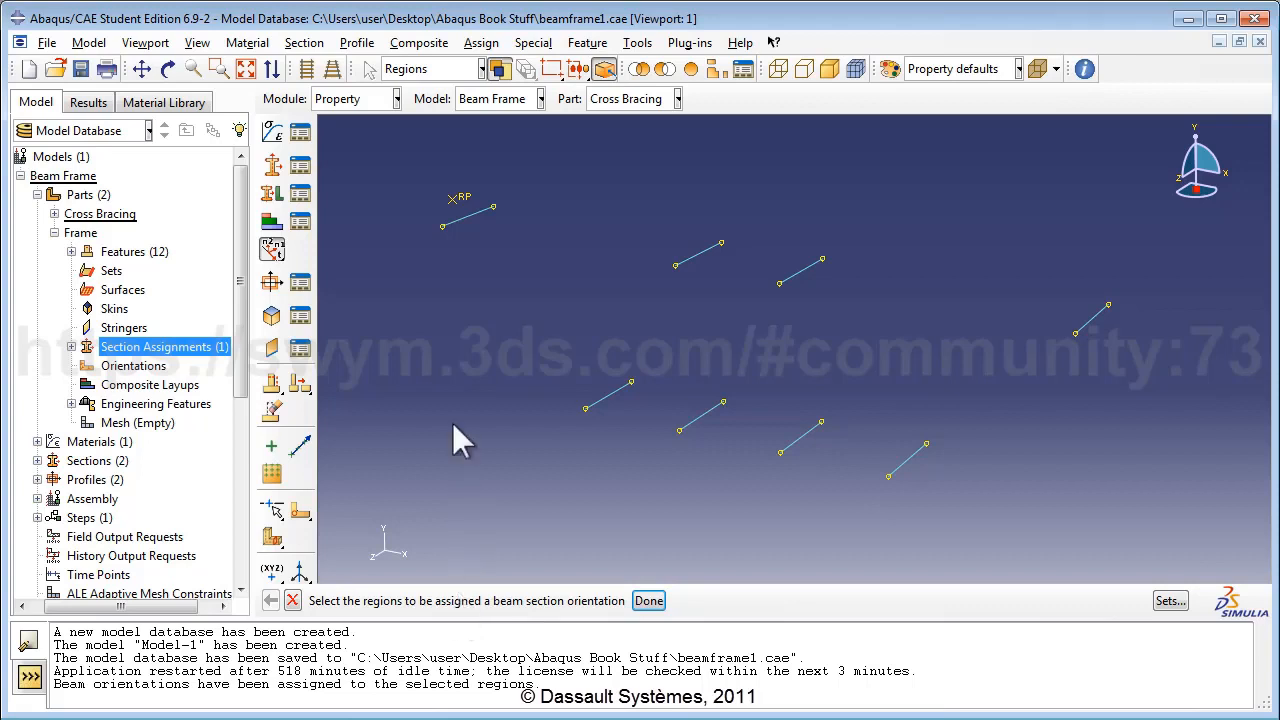
pyautogui.click(198, 42)
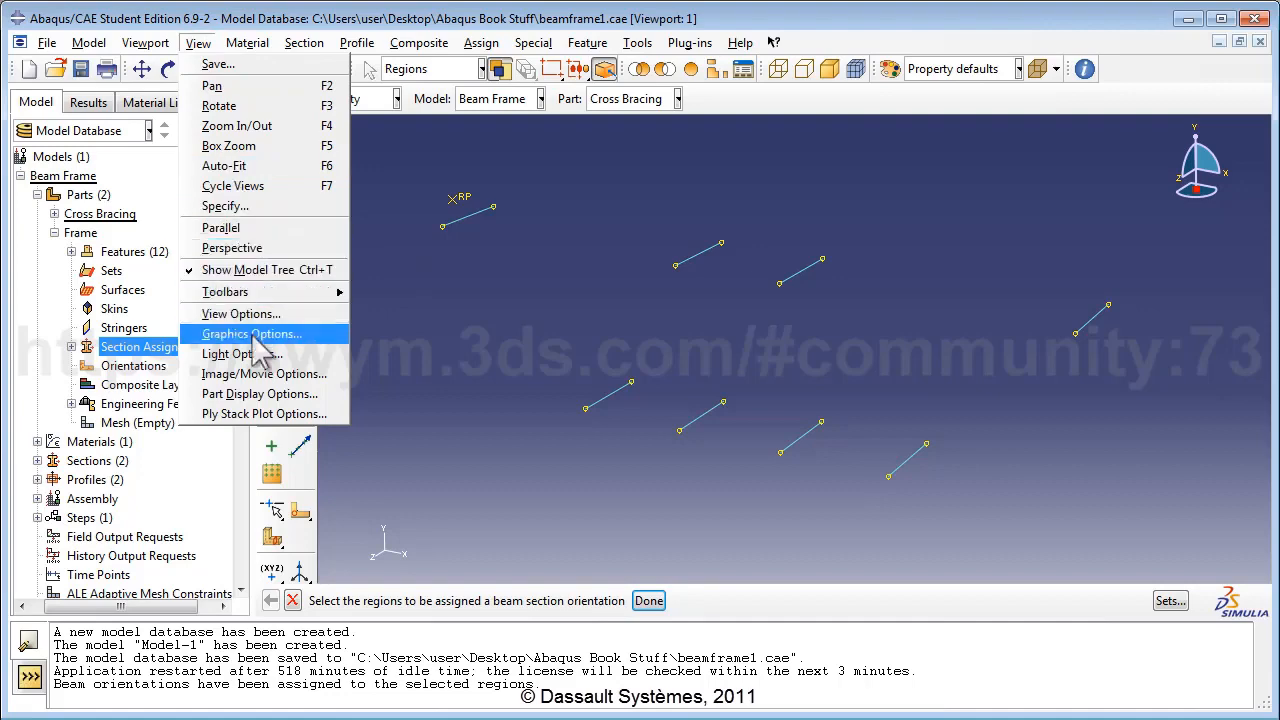
# Turn on beam profile rendering to show the Cross Bracing as 3D I-beams, then auto-fit.
pyautogui.click(262, 396)
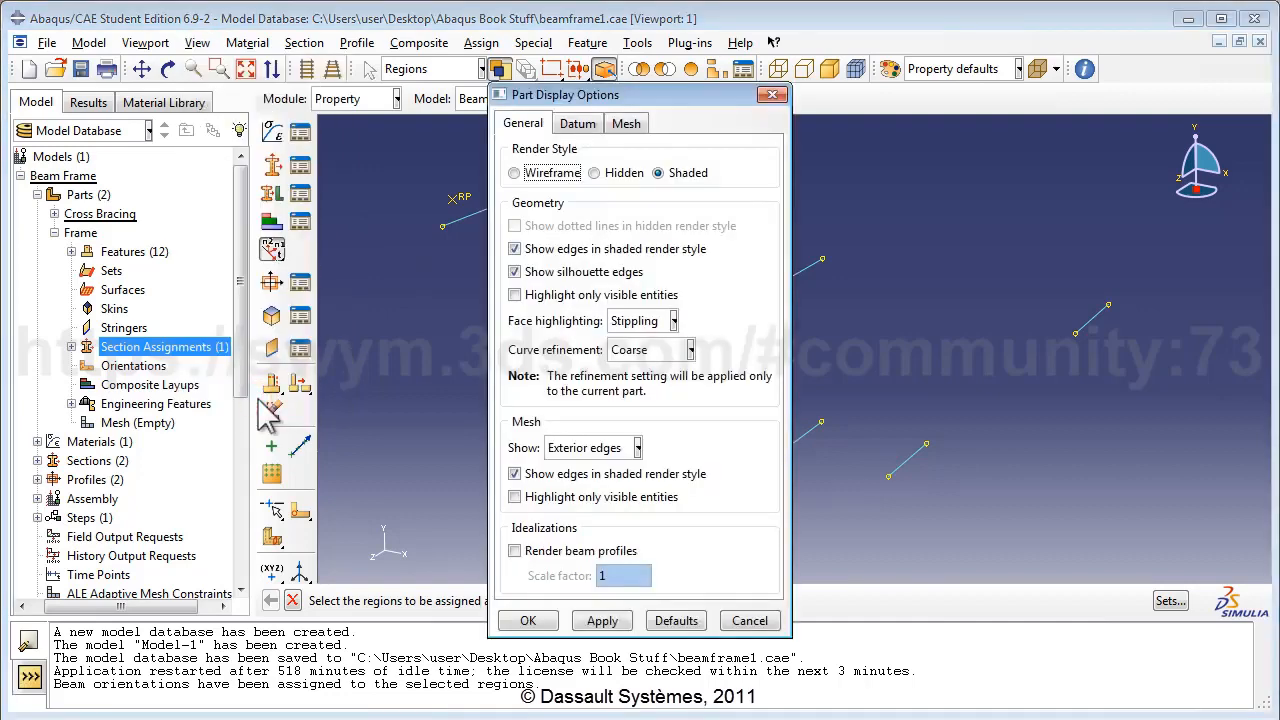
pyautogui.moveTo(588, 102); pyautogui.dragTo(1013, 94)
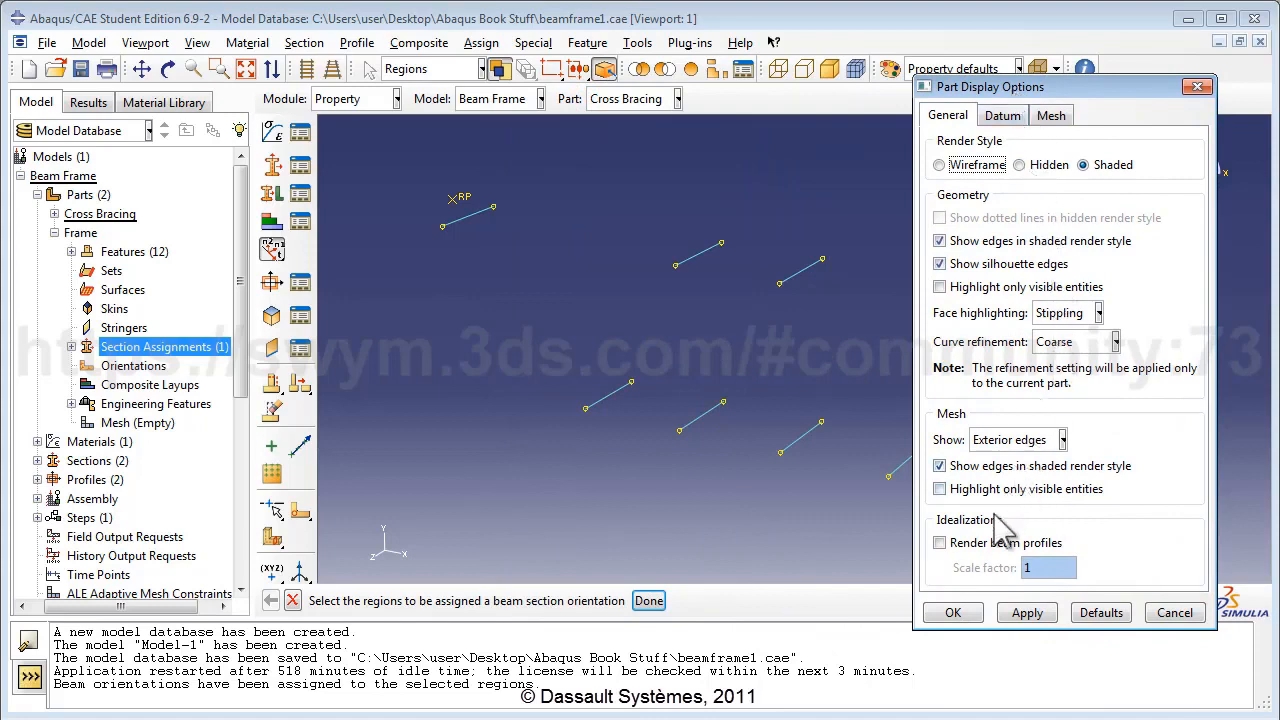
pyautogui.click(978, 543)
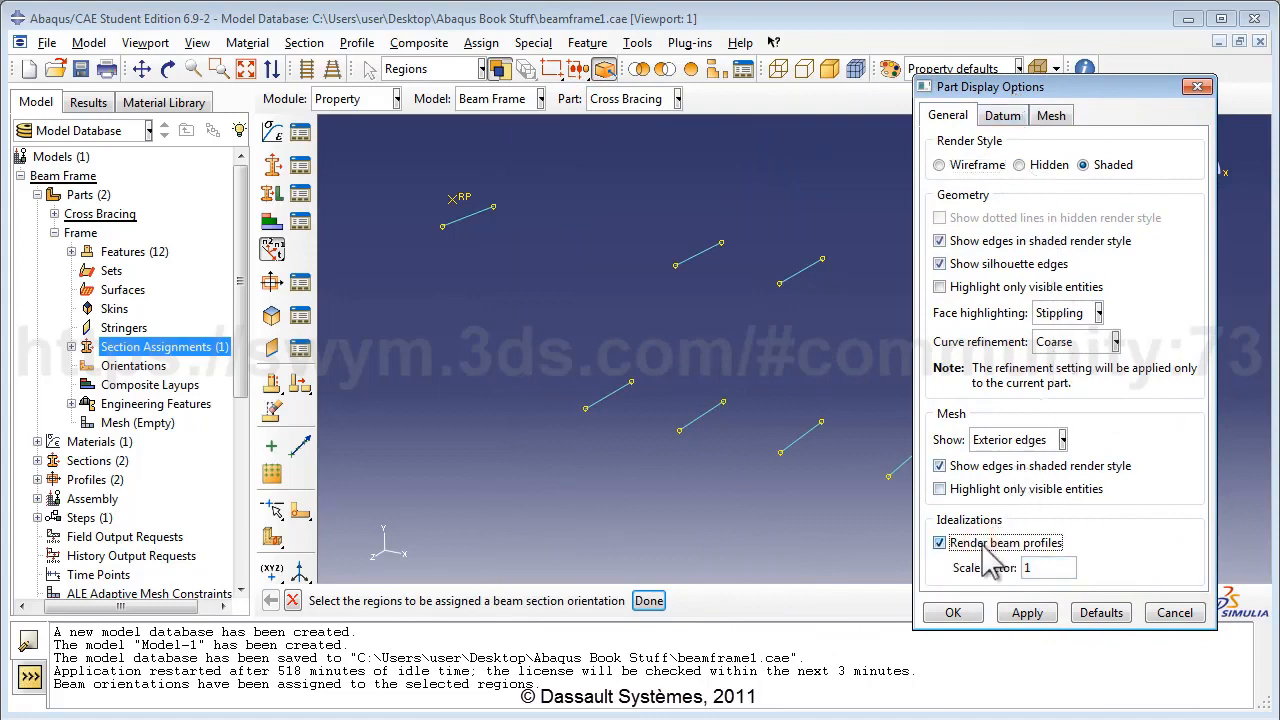
pyautogui.click(953, 613)
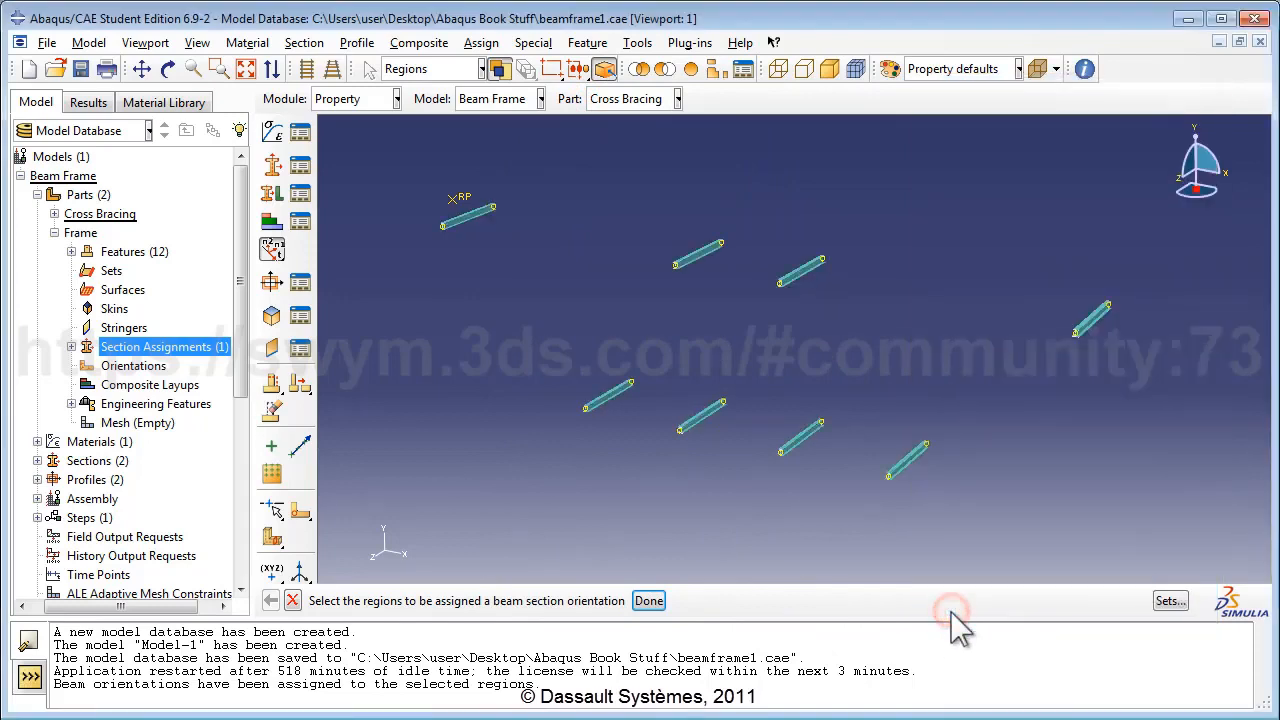
pyautogui.scroll(5, 896, 466)
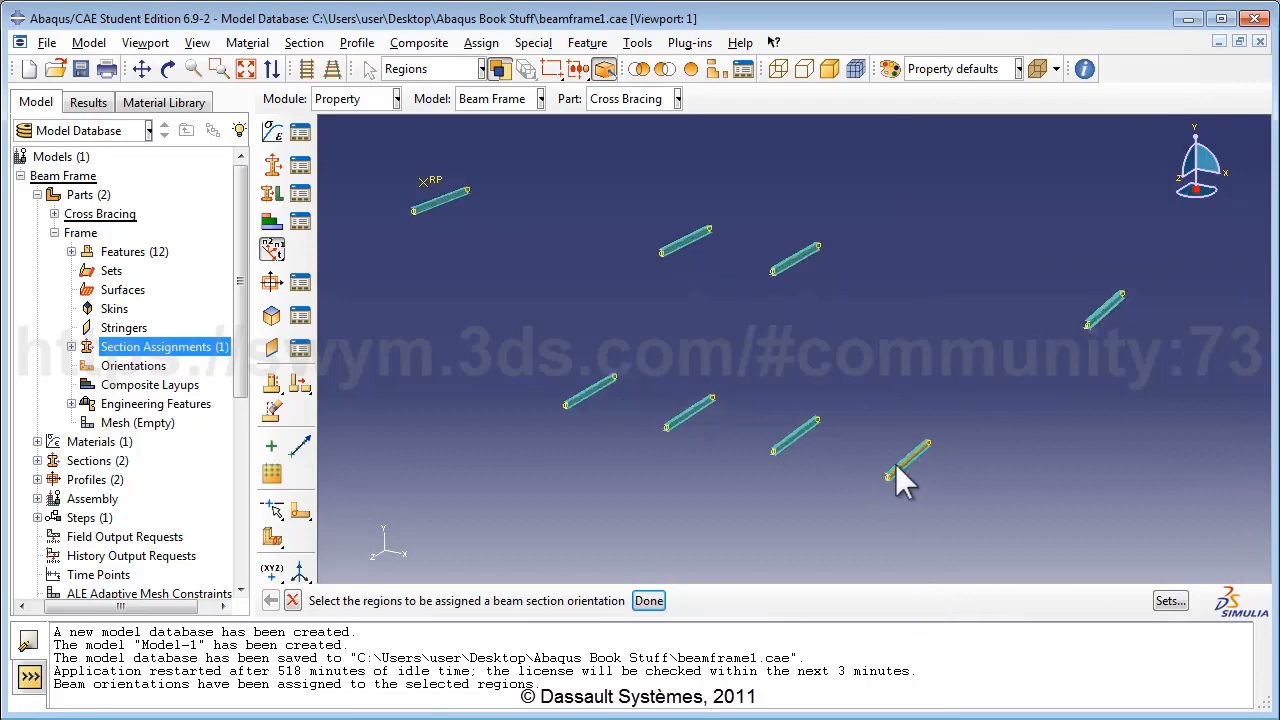
pyautogui.scroll(5, 924, 485)
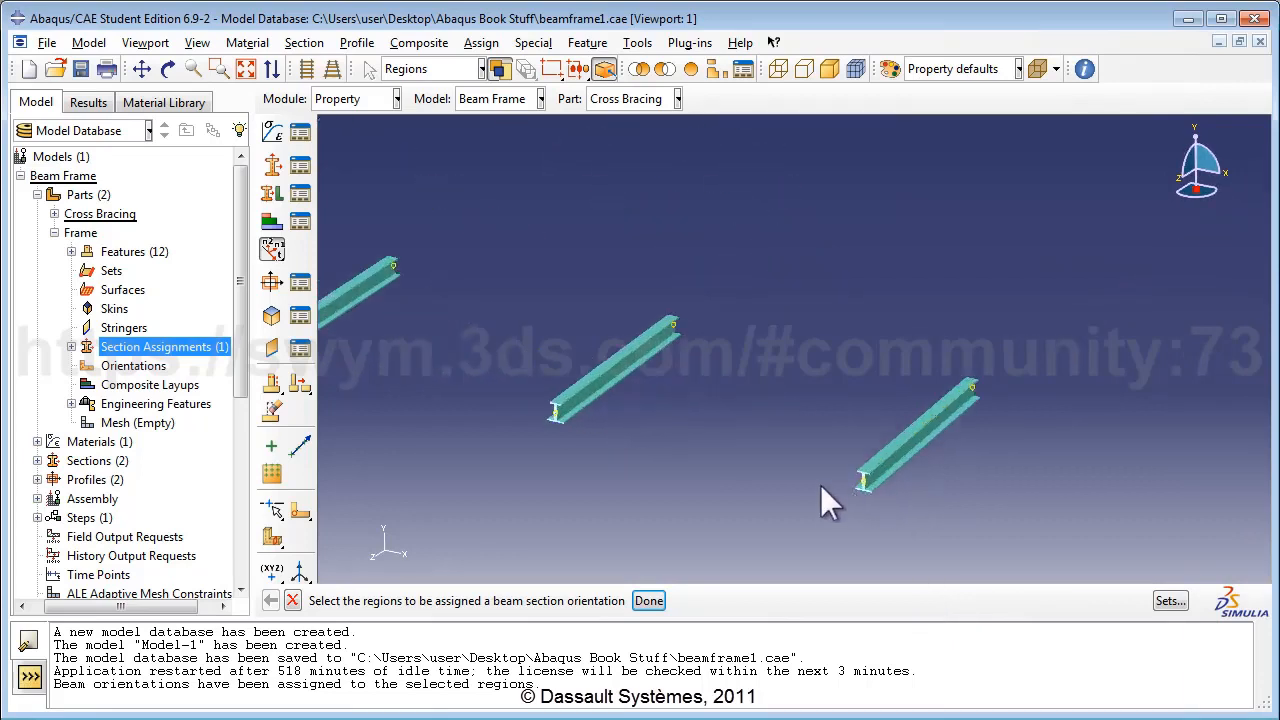
pyautogui.scroll(3, 855, 505)
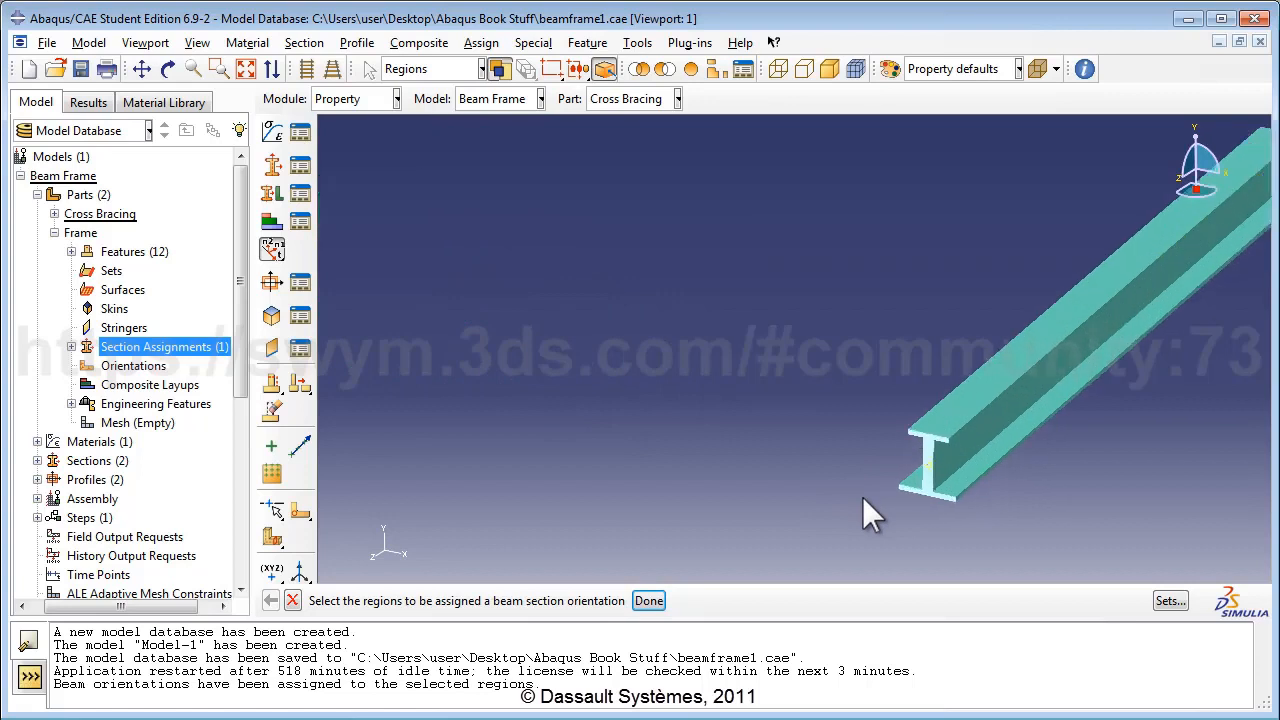
pyautogui.scroll(-5, 862, 496)
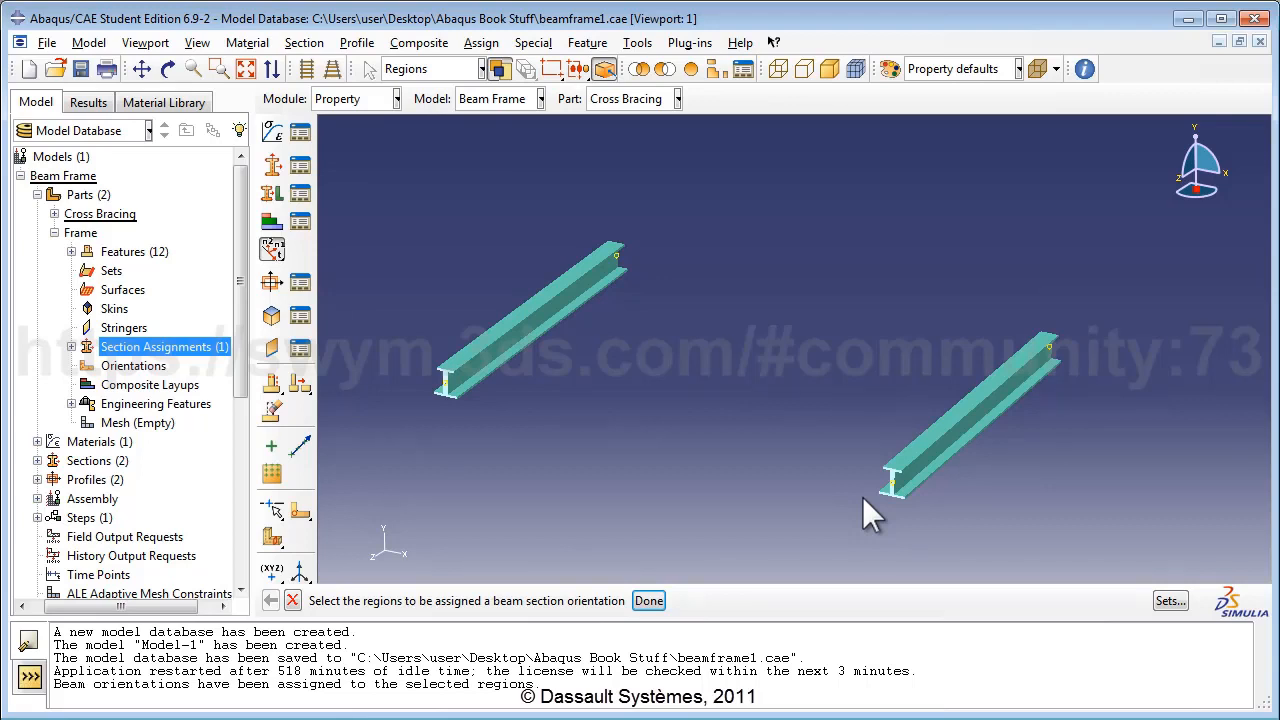
pyautogui.click(246, 69)
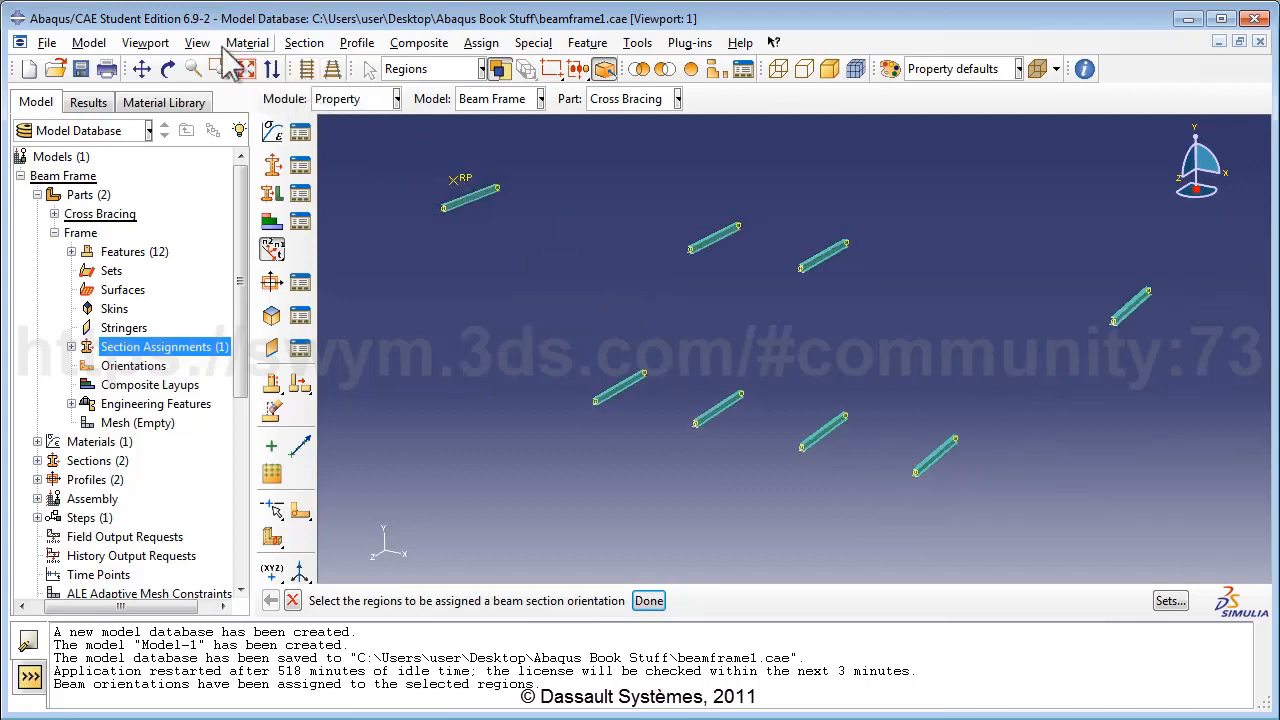
# Switch to the Frame part and orient all its members with n1 direction (0.0, 0.0, 1.0).
pyautogui.click(622, 99)
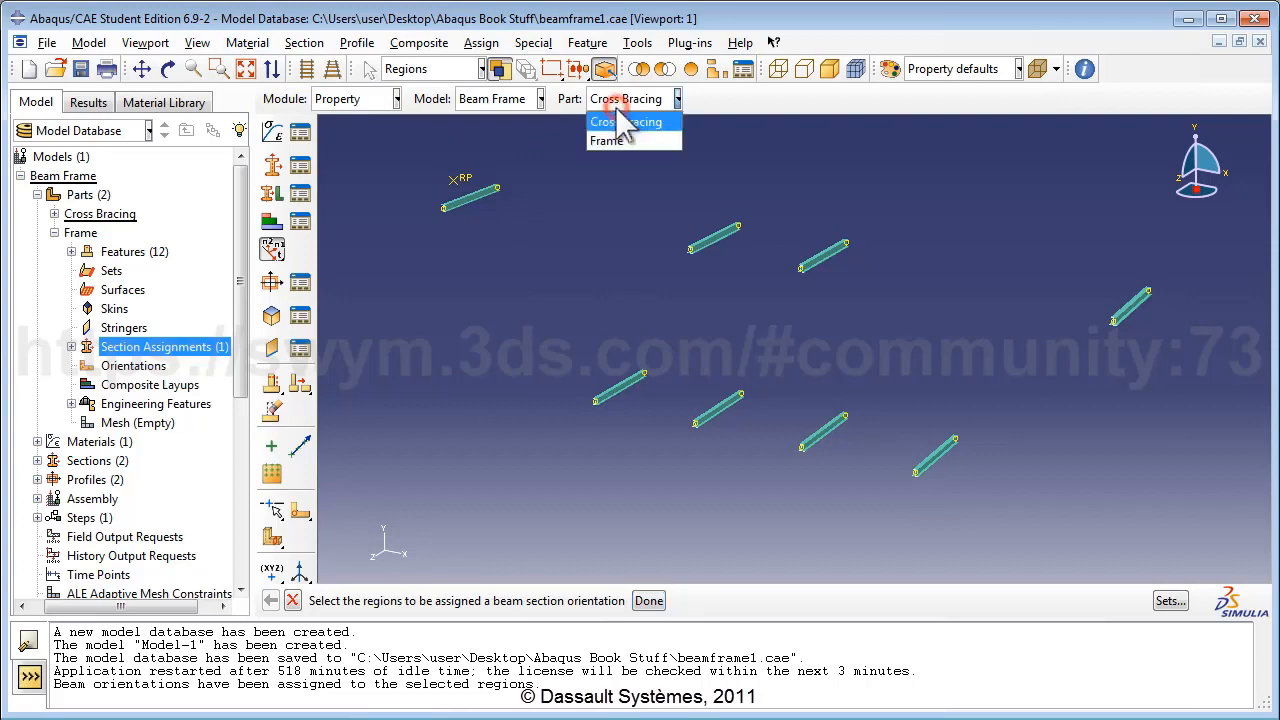
pyautogui.click(620, 137)
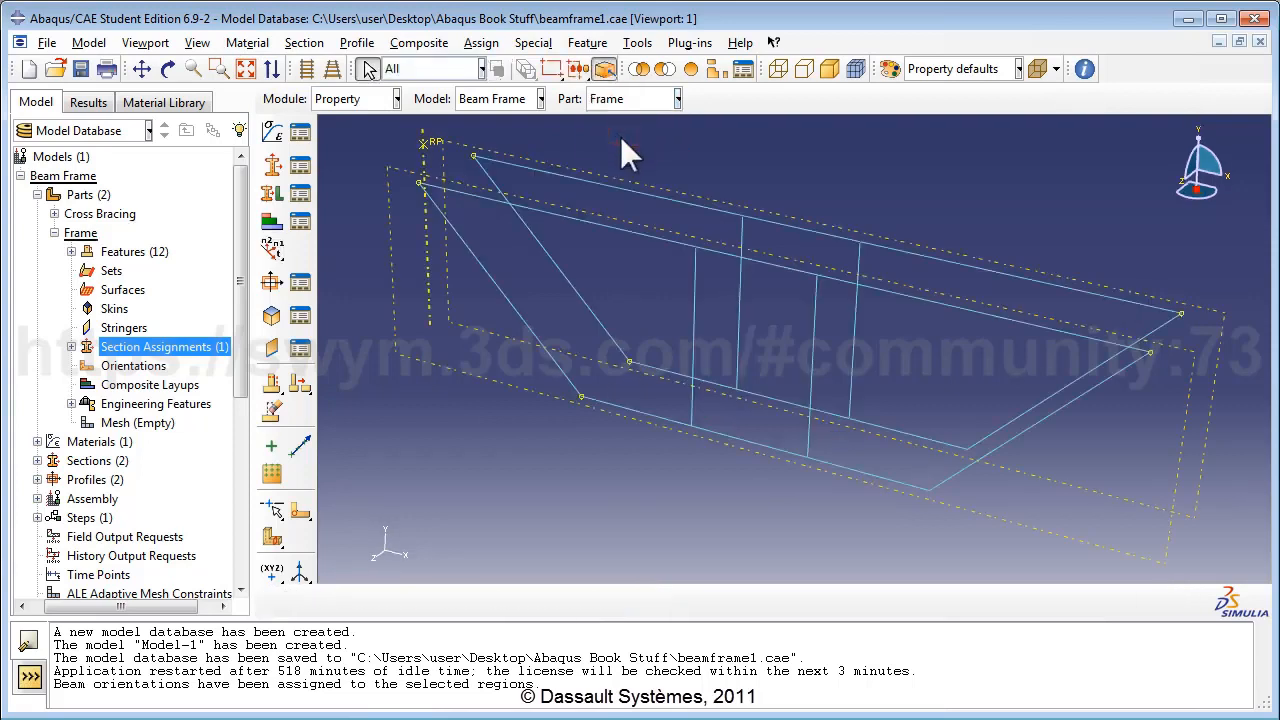
pyautogui.click(482, 43)
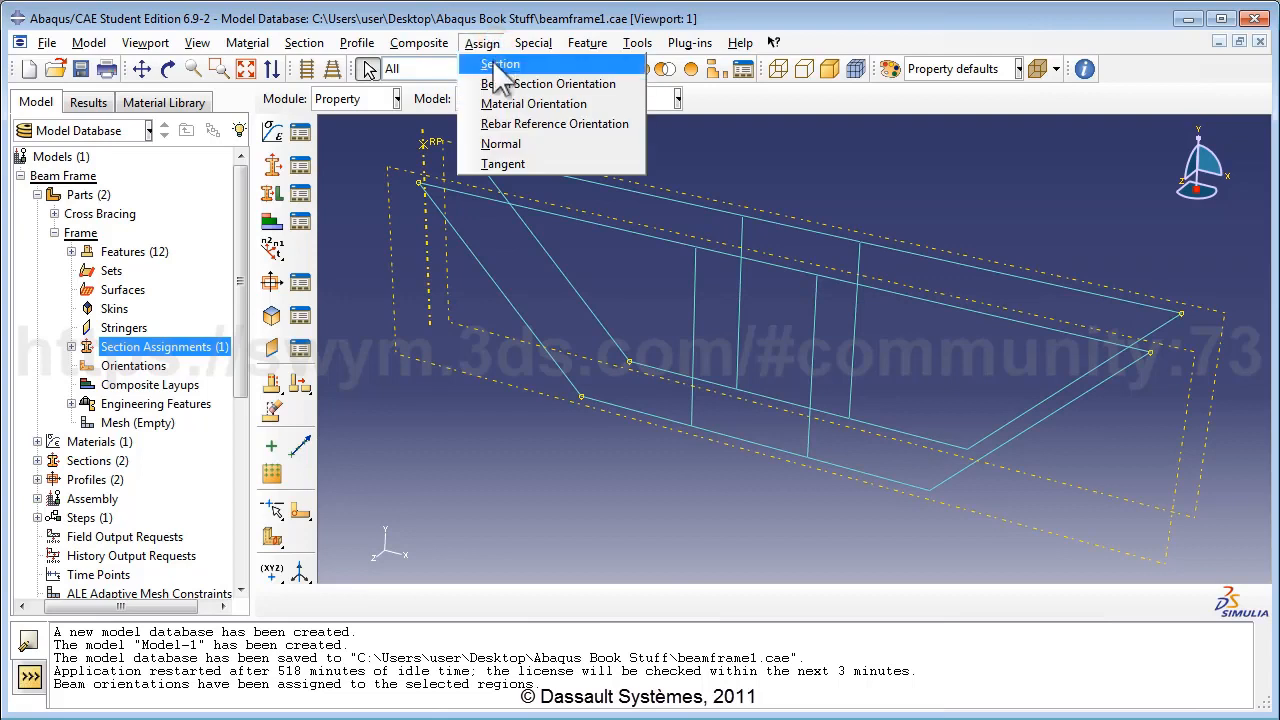
pyautogui.click(505, 85)
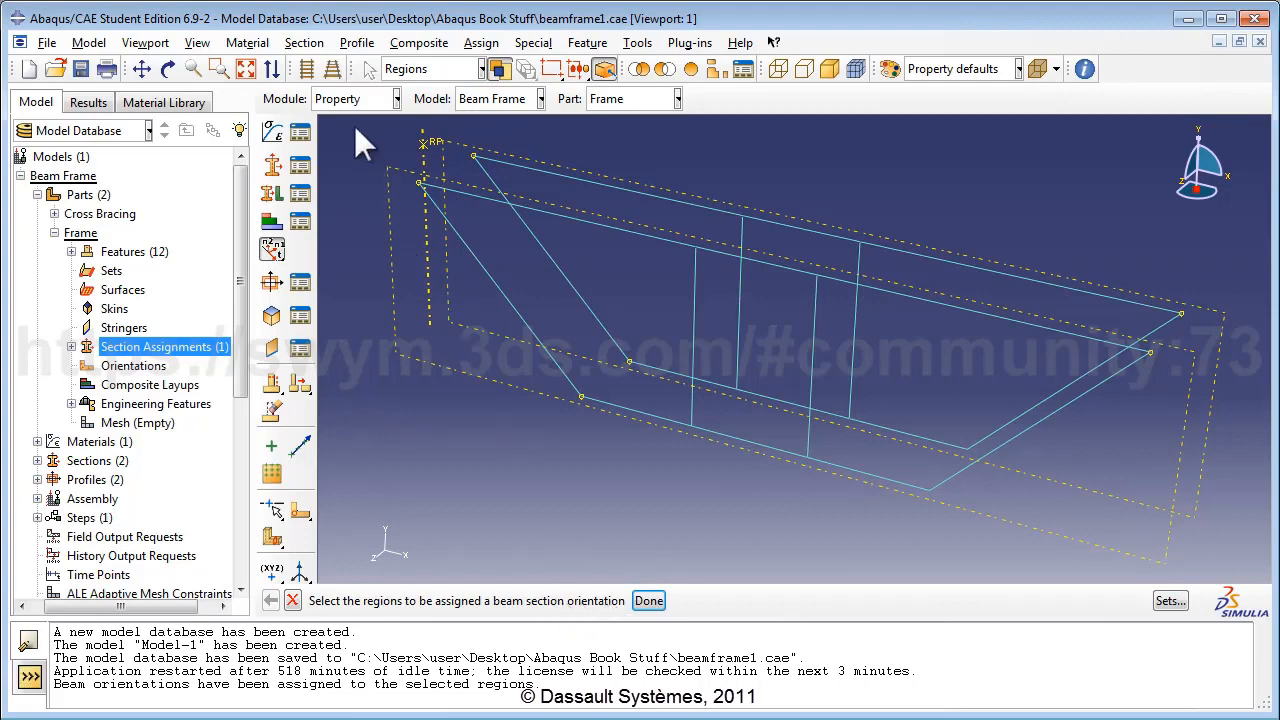
pyautogui.moveTo(358, 129); pyautogui.dragTo(1188, 543)
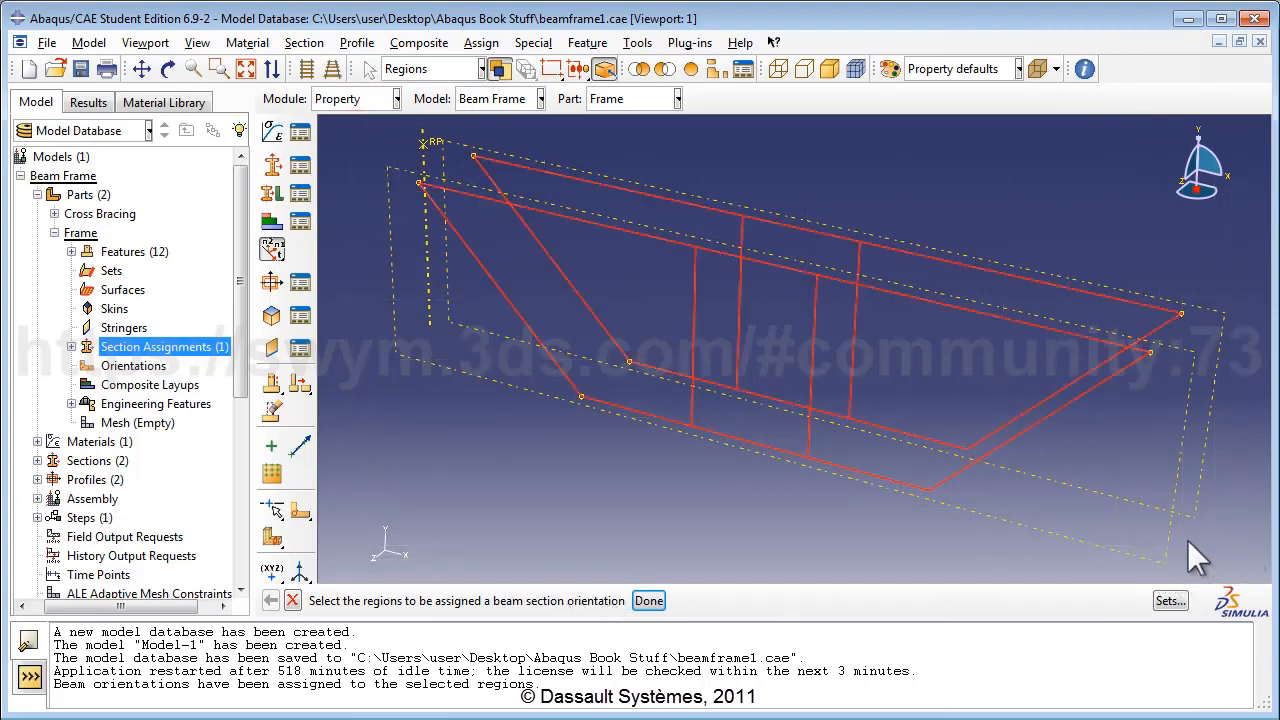
pyautogui.click(649, 600)
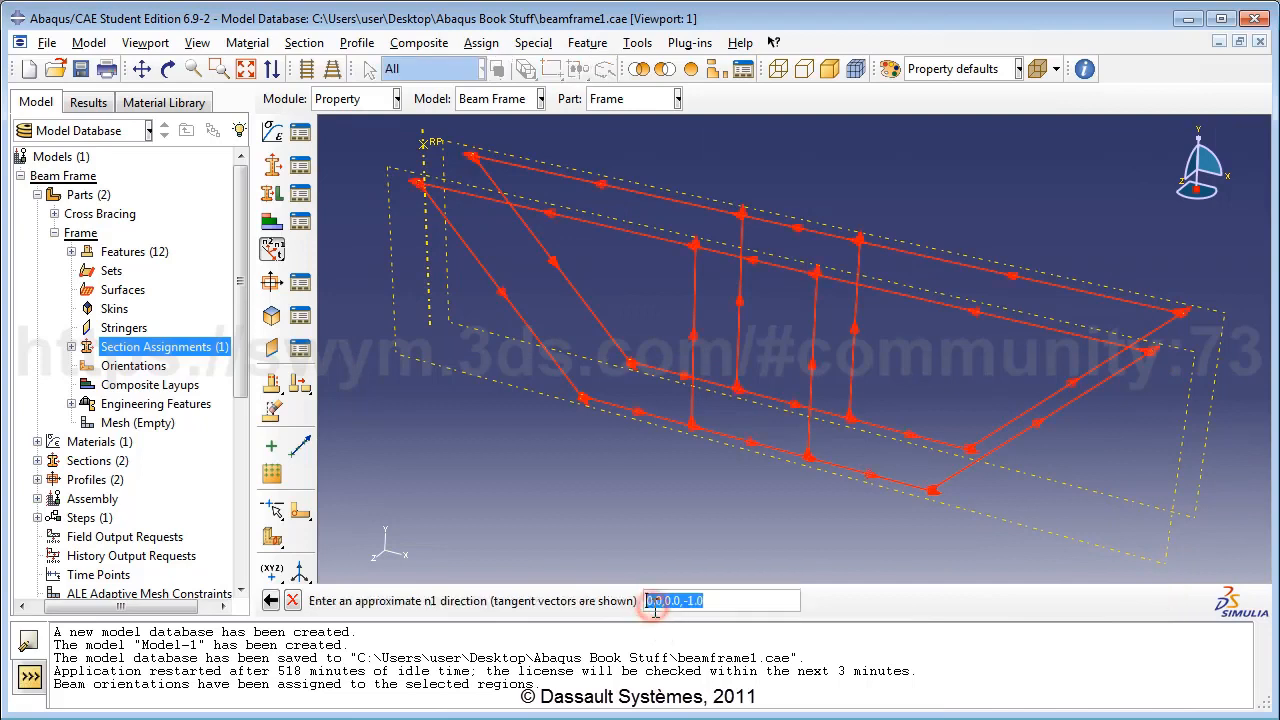
pyautogui.write('0,0')
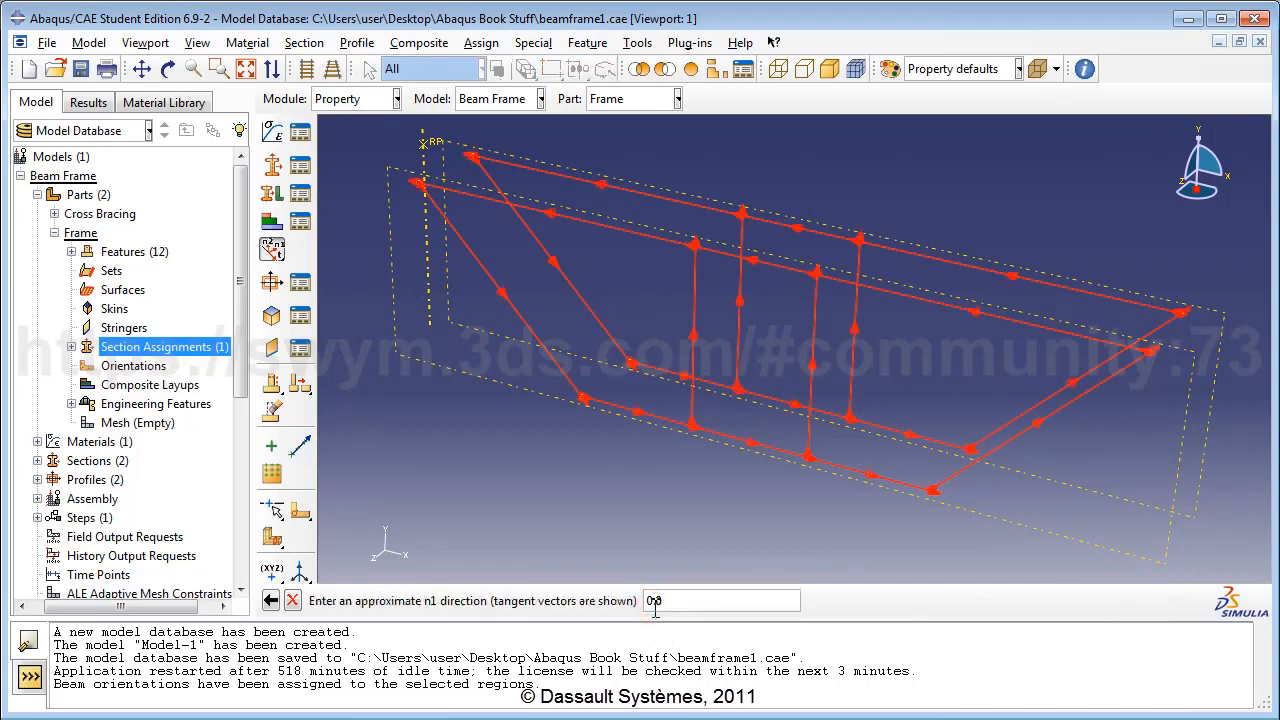
pyautogui.write(',0.0,1.0')
pyautogui.press('Return')
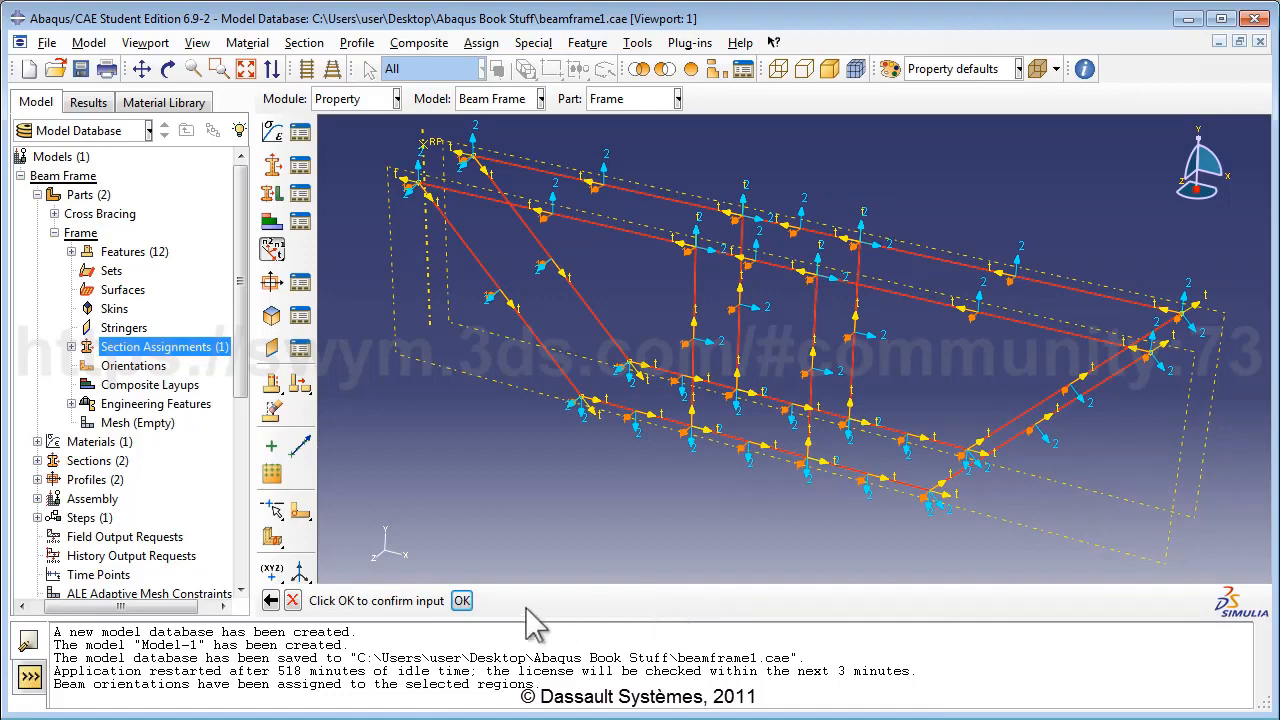
pyautogui.click(461, 601)
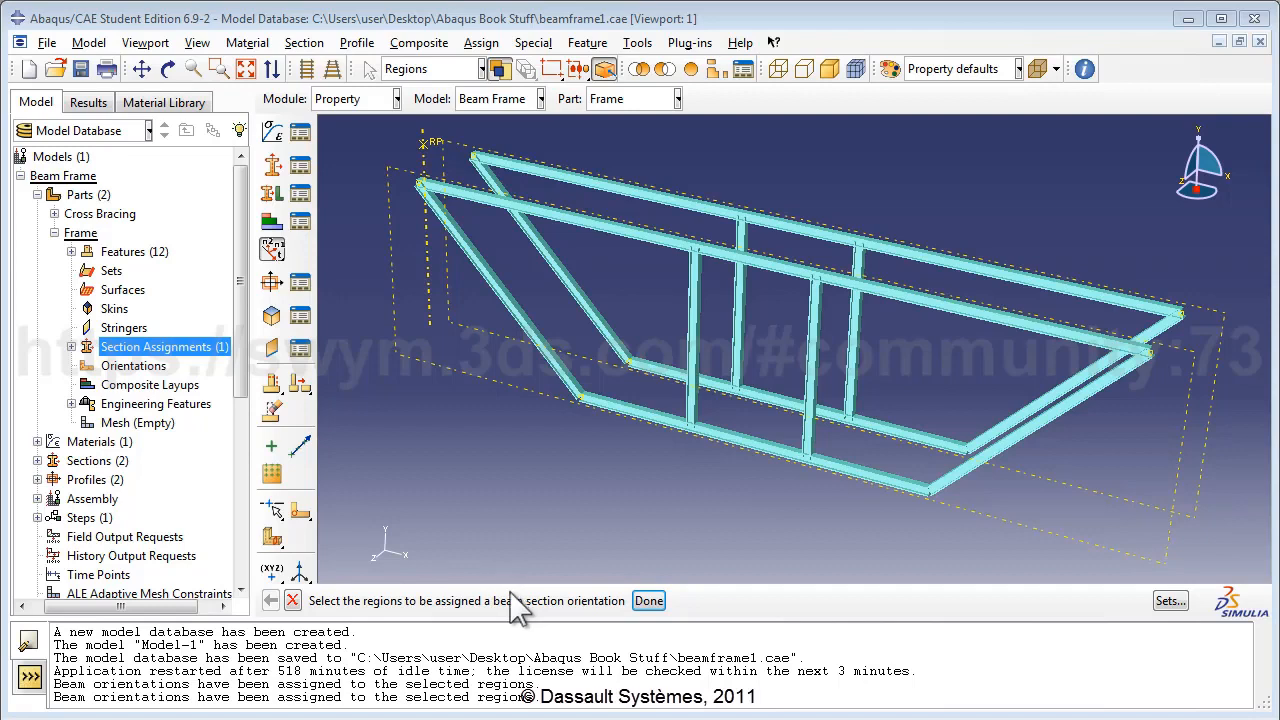
# Turn off beam profile rendering in Part Display Options.
pyautogui.click(202, 43)
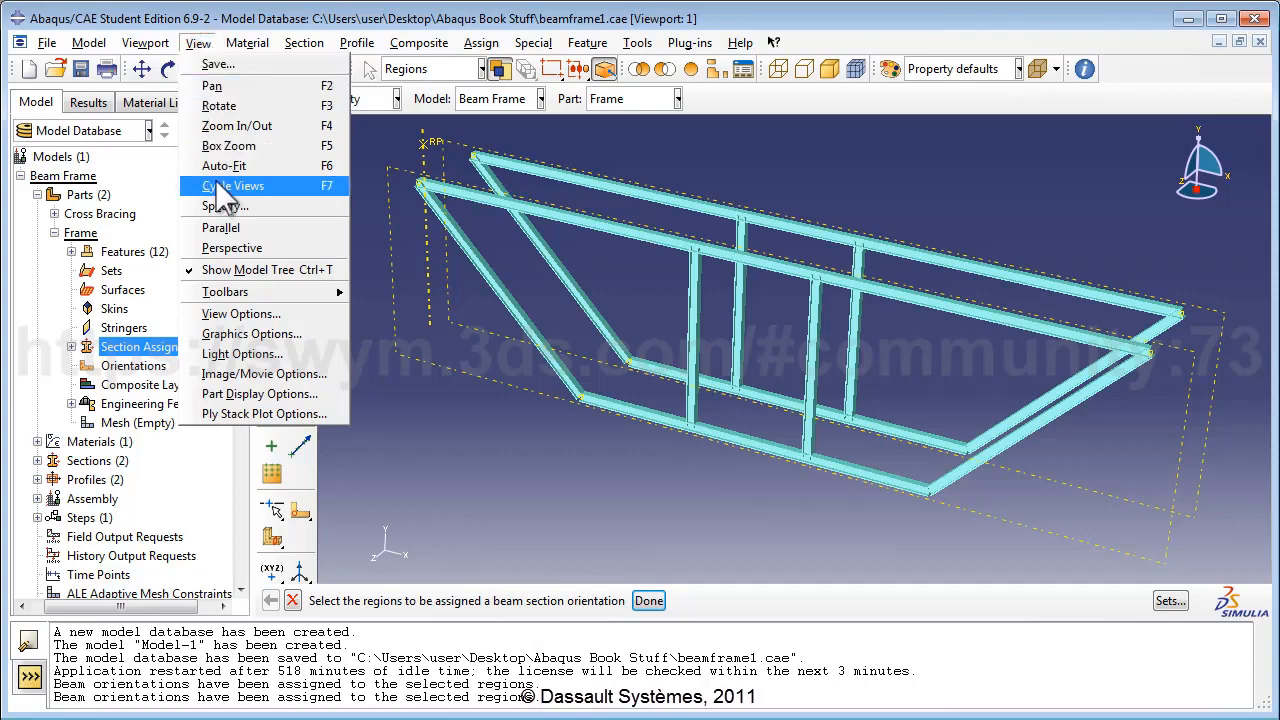
pyautogui.click(250, 394)
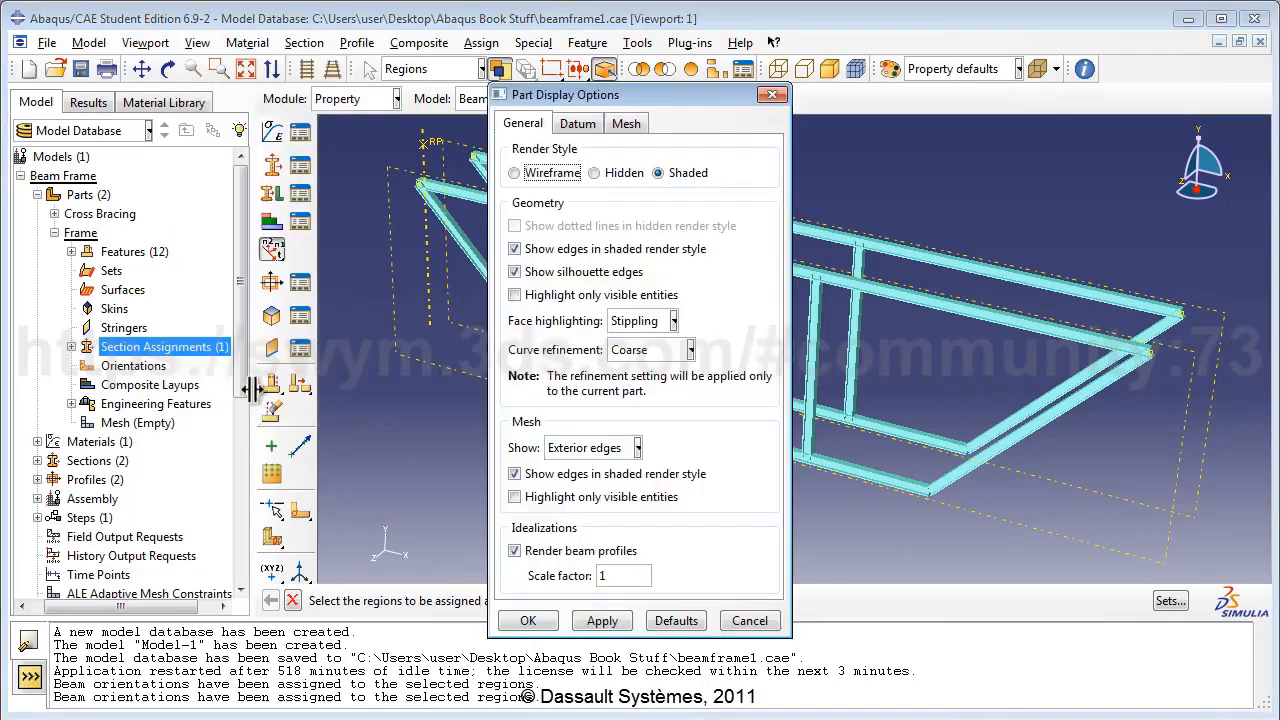
pyautogui.click(570, 550)
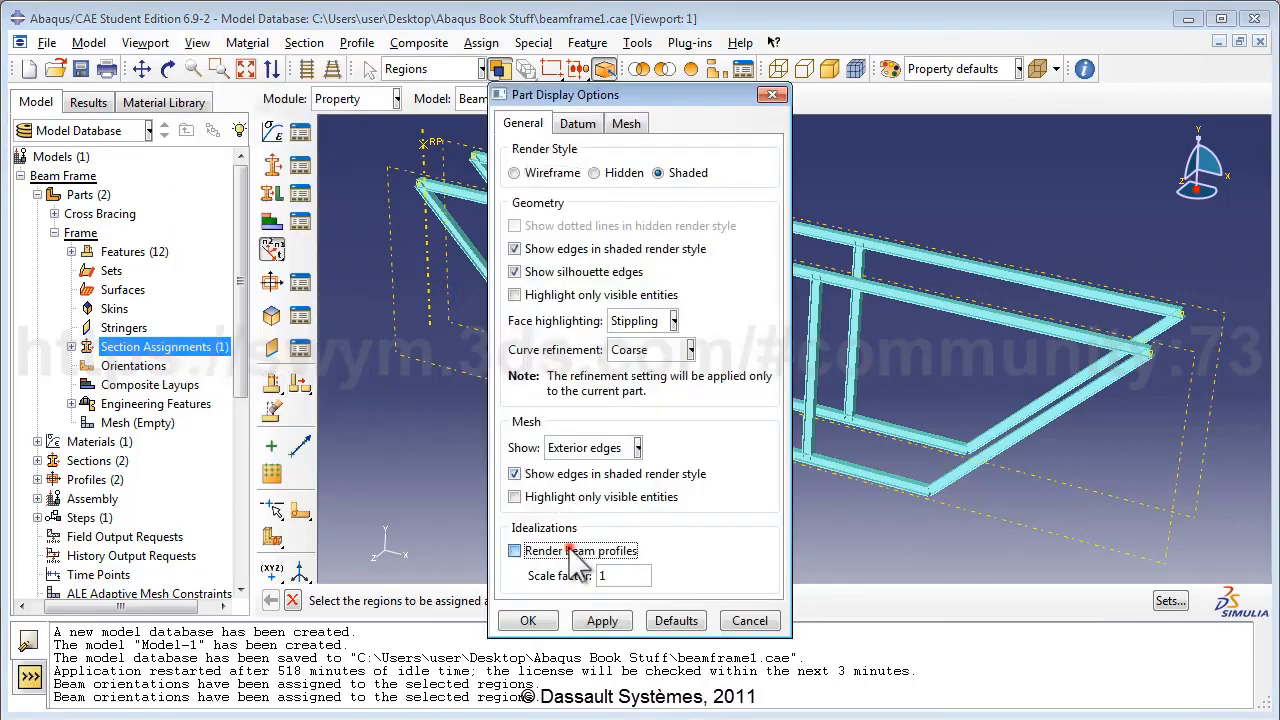
pyautogui.click(528, 621)
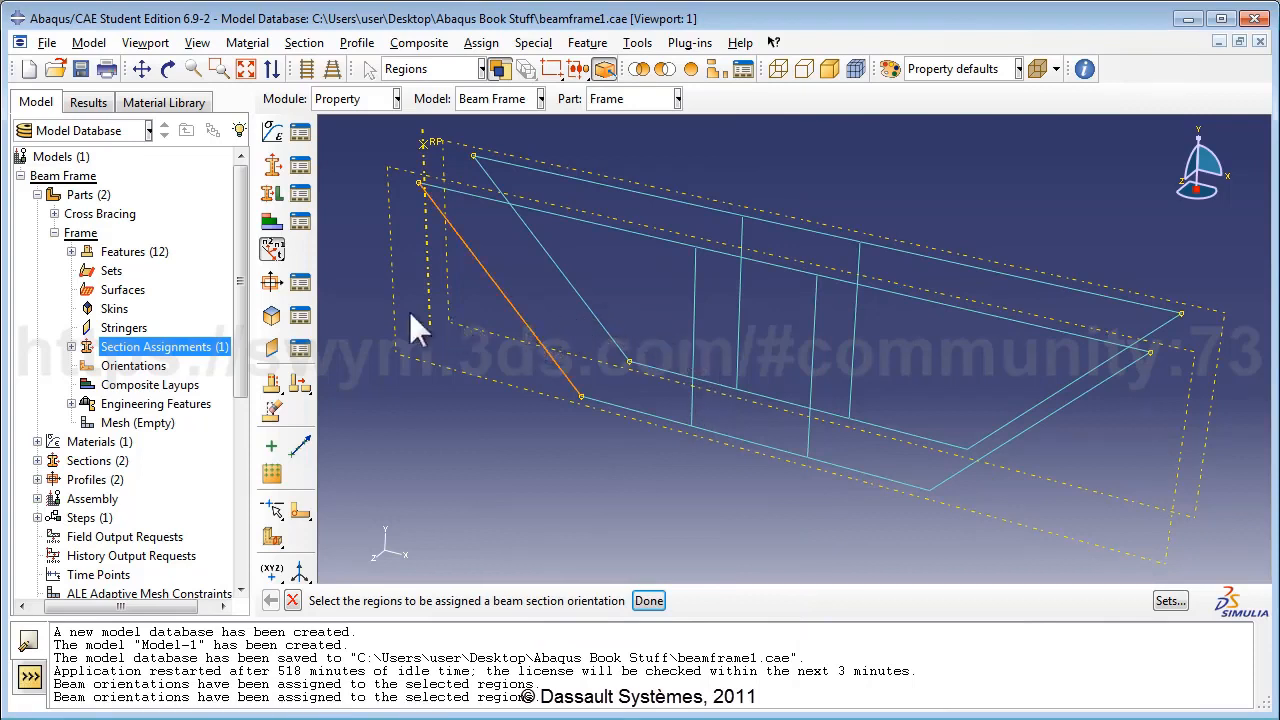
# Add a dependent instance of the Frame part to the assembly.
pyautogui.click(68, 498)
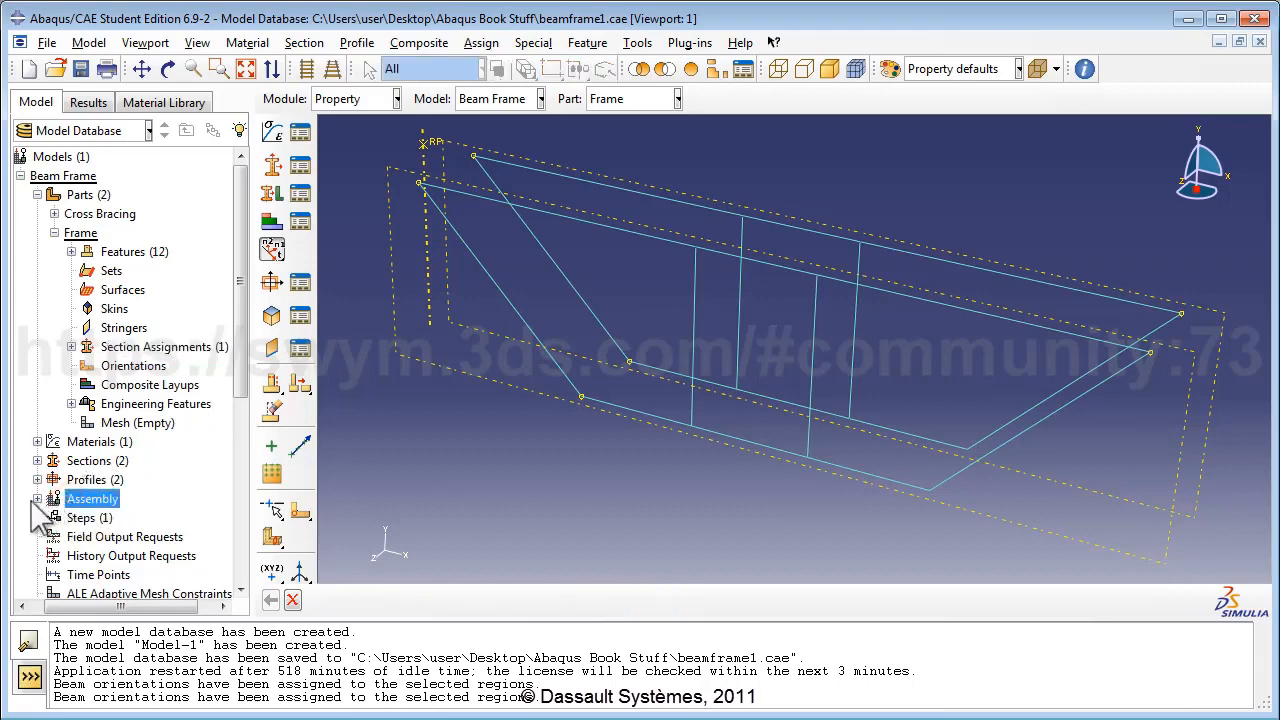
pyautogui.click(37, 498)
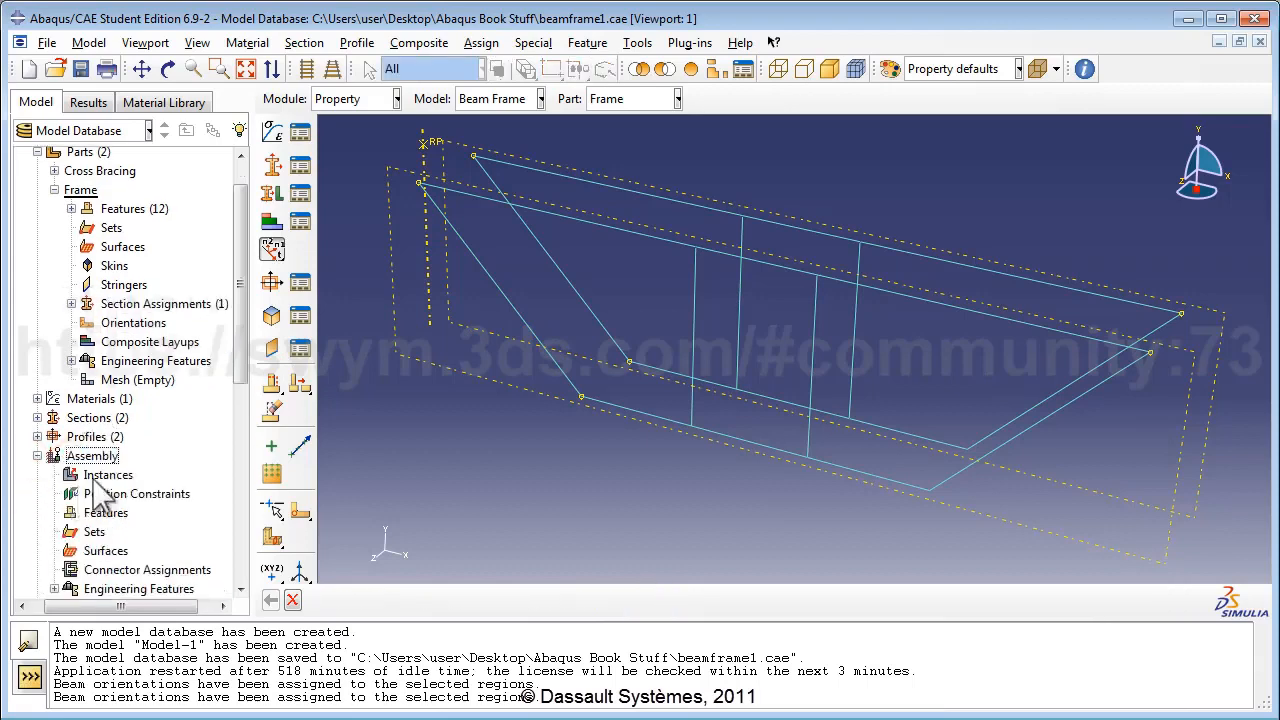
pyautogui.doubleClick(107, 474)
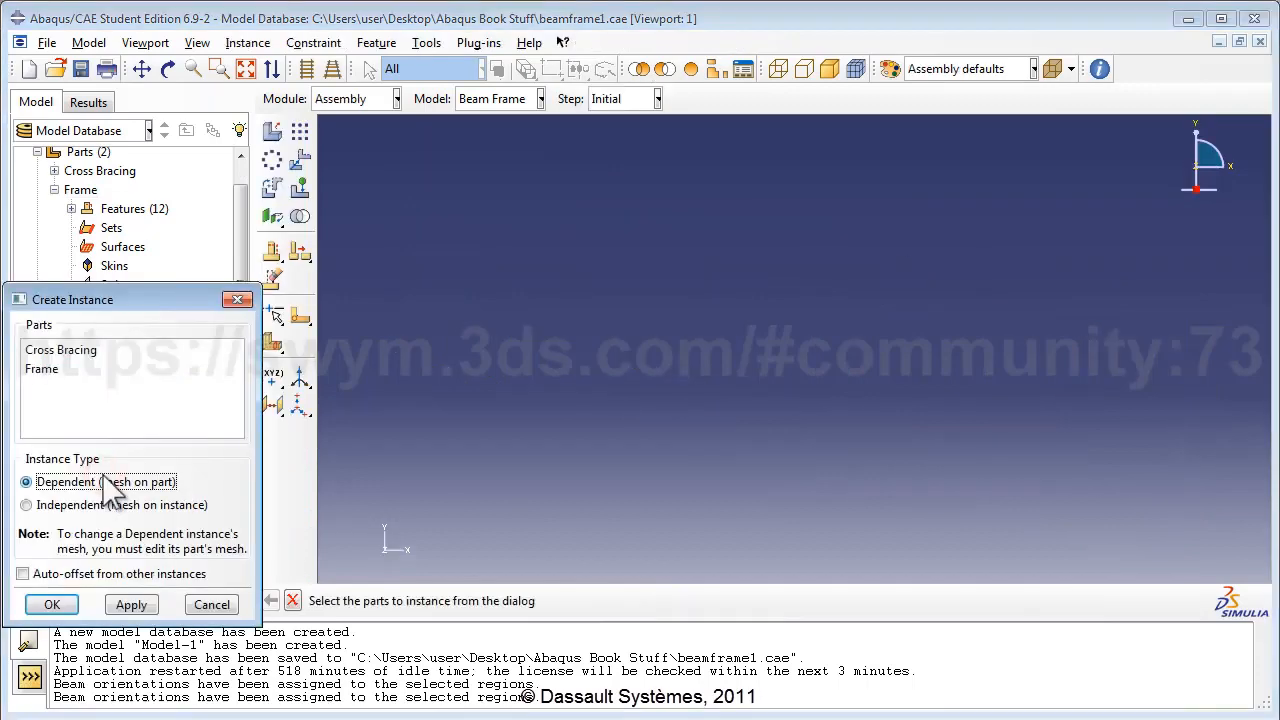
pyautogui.click(42, 369)
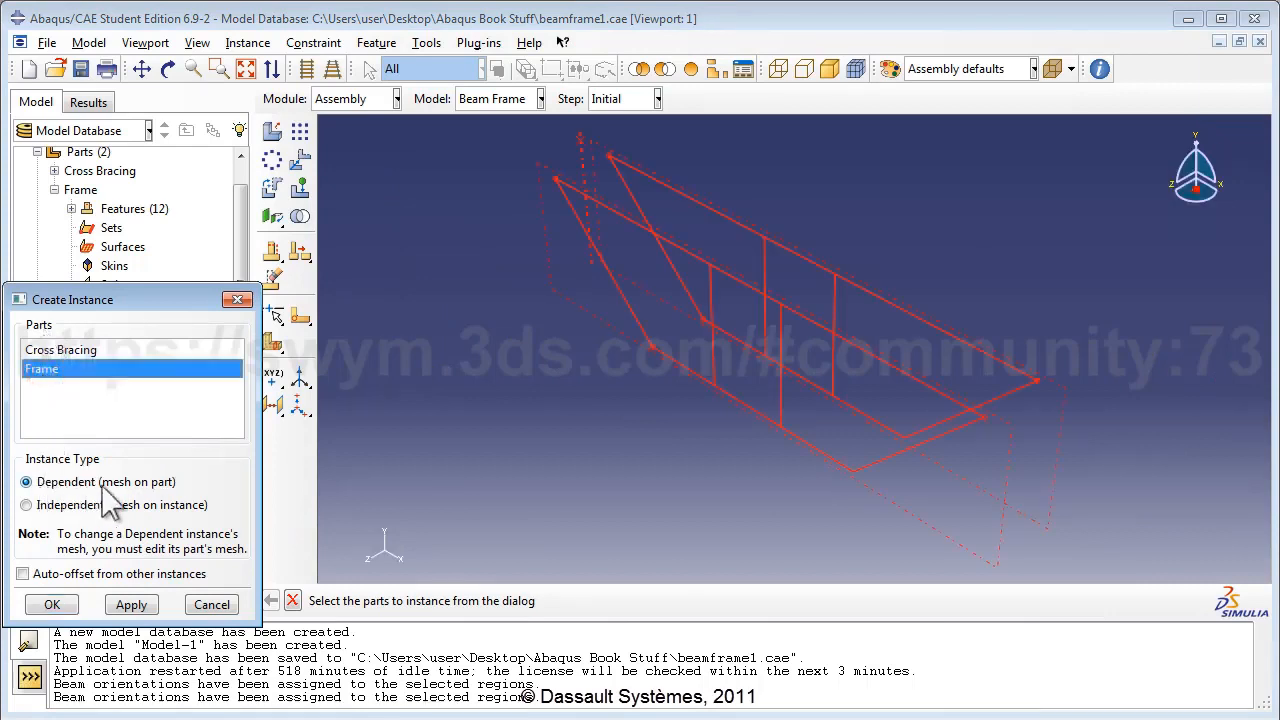
pyautogui.click(44, 484)
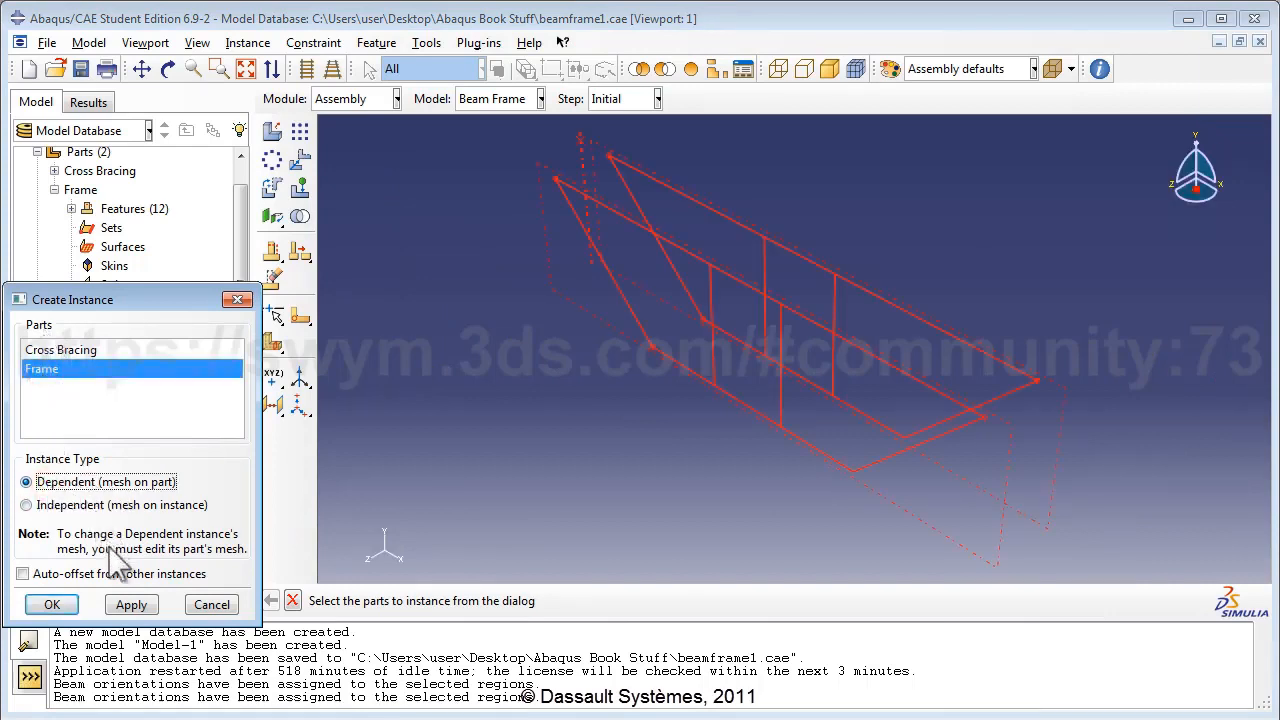
pyautogui.click(70, 612)
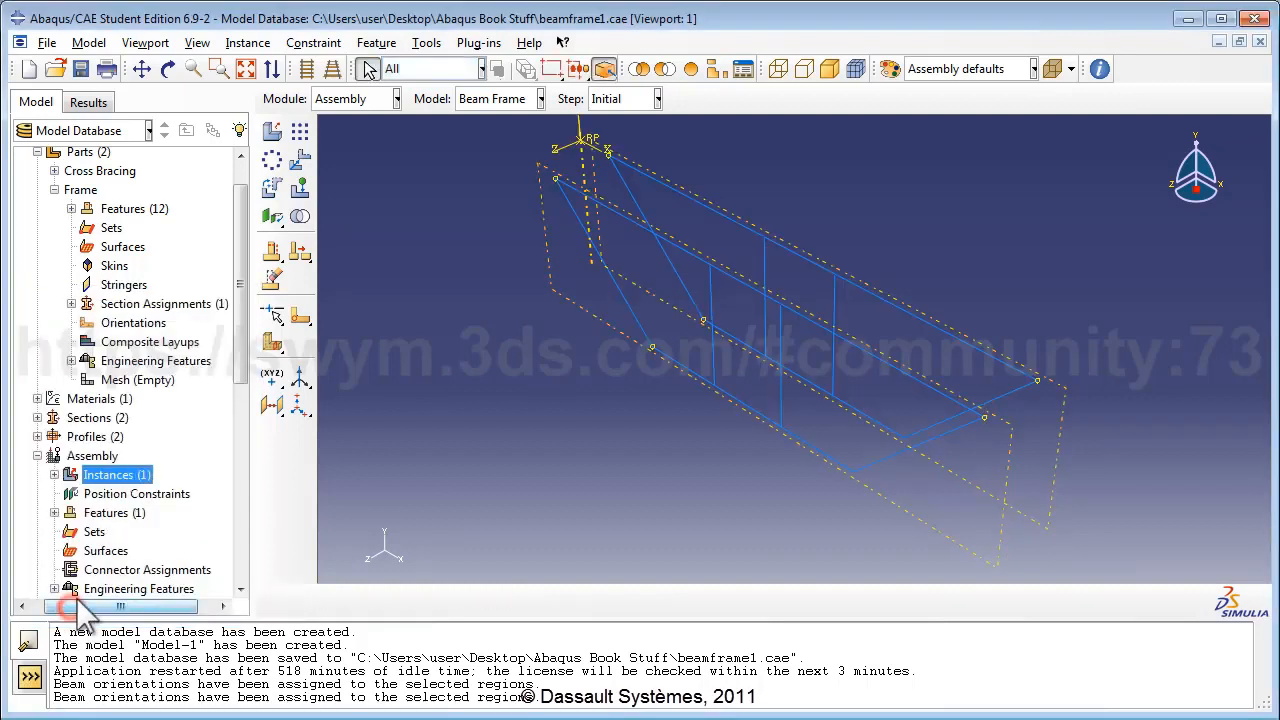
# Add a dependent instance of the Cross Bracing part to the assembly.
pyautogui.doubleClick(100, 478)
pyautogui.click(92, 350)
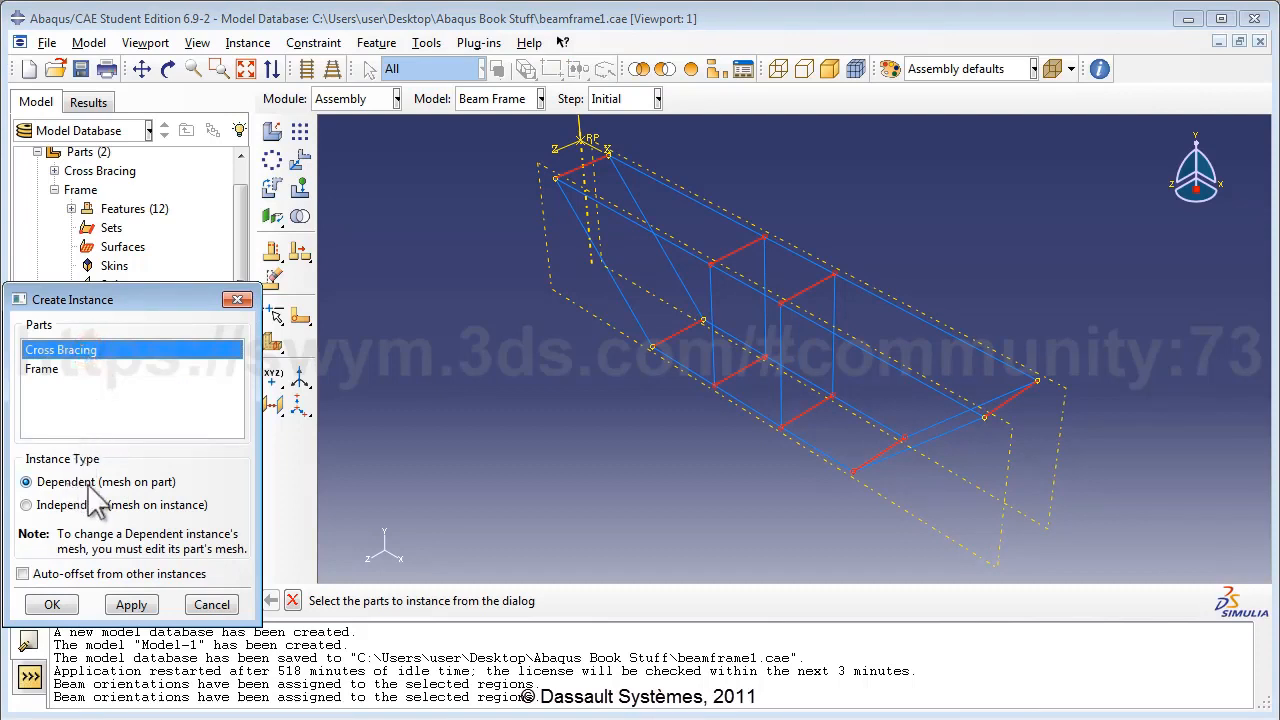
pyautogui.click(66, 603)
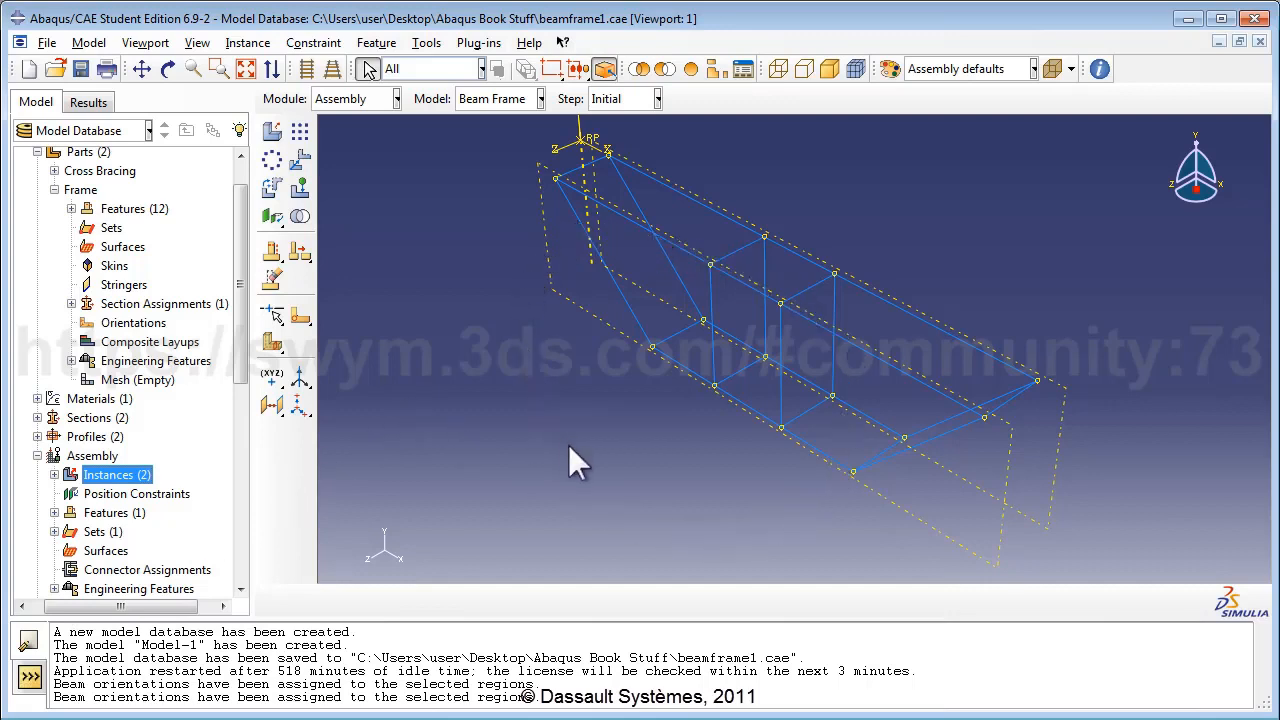
pyautogui.click(196, 43)
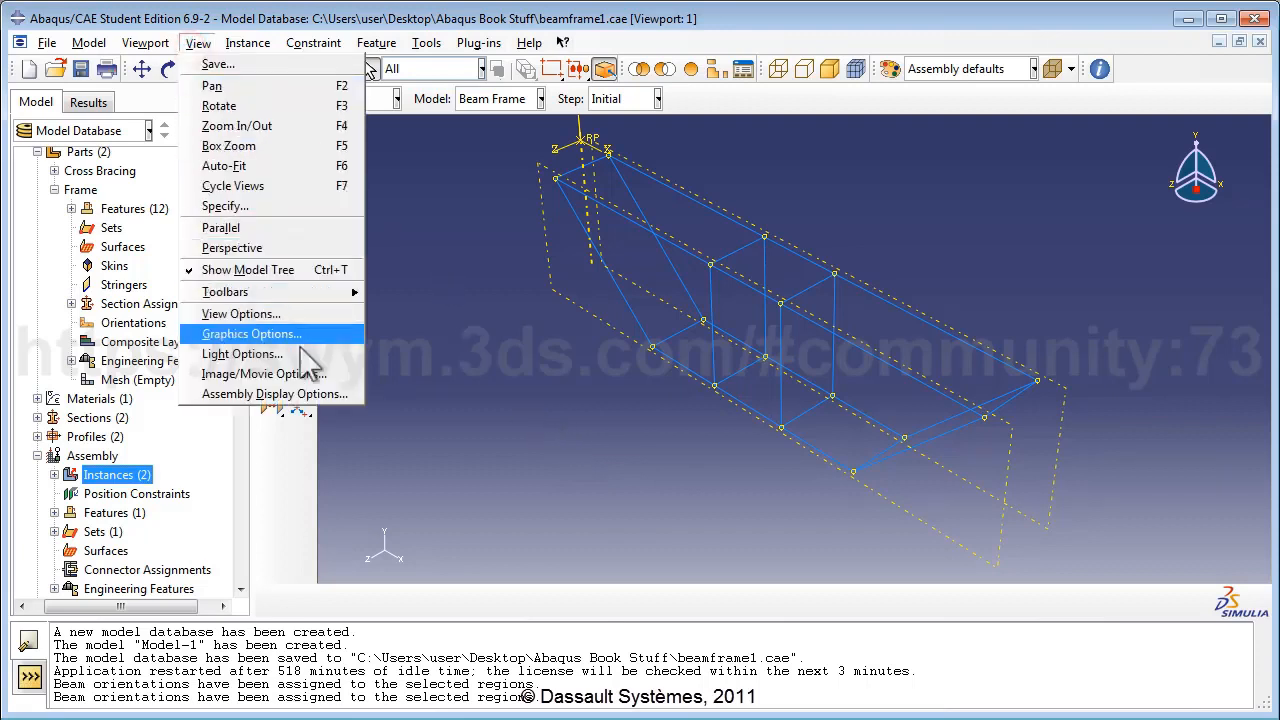
pyautogui.click(308, 393)
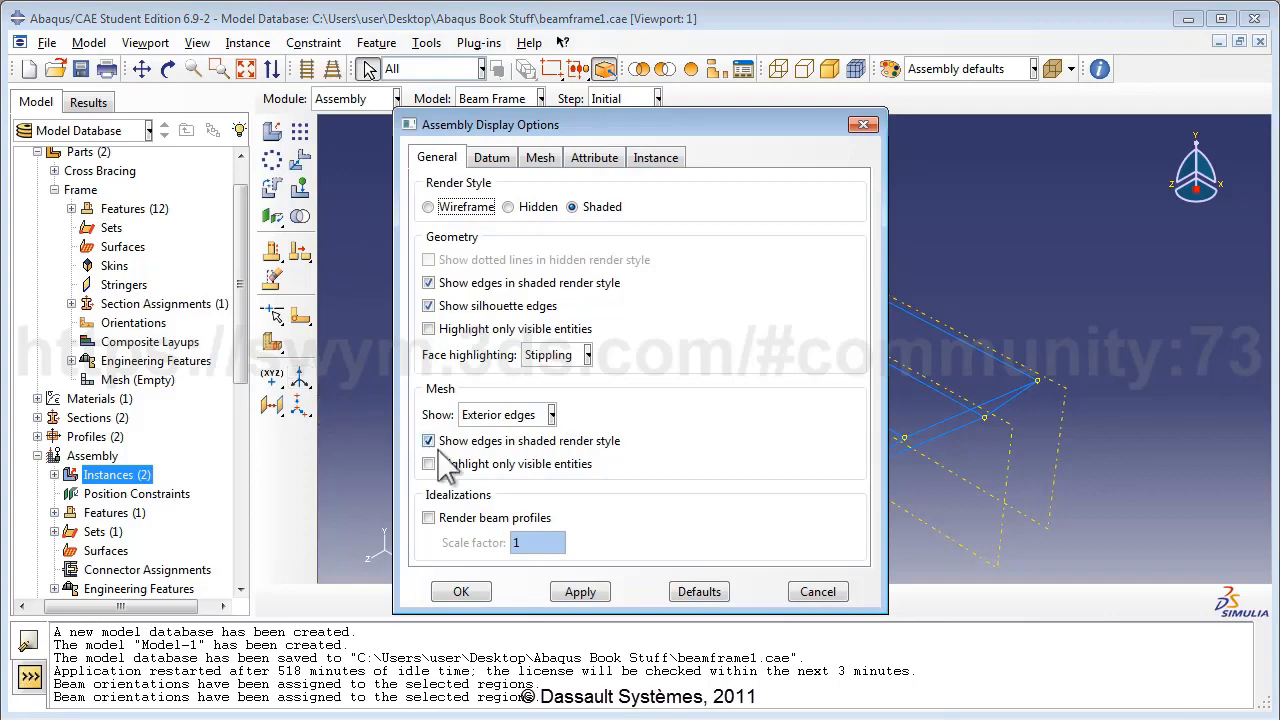
pyautogui.click(490, 518)
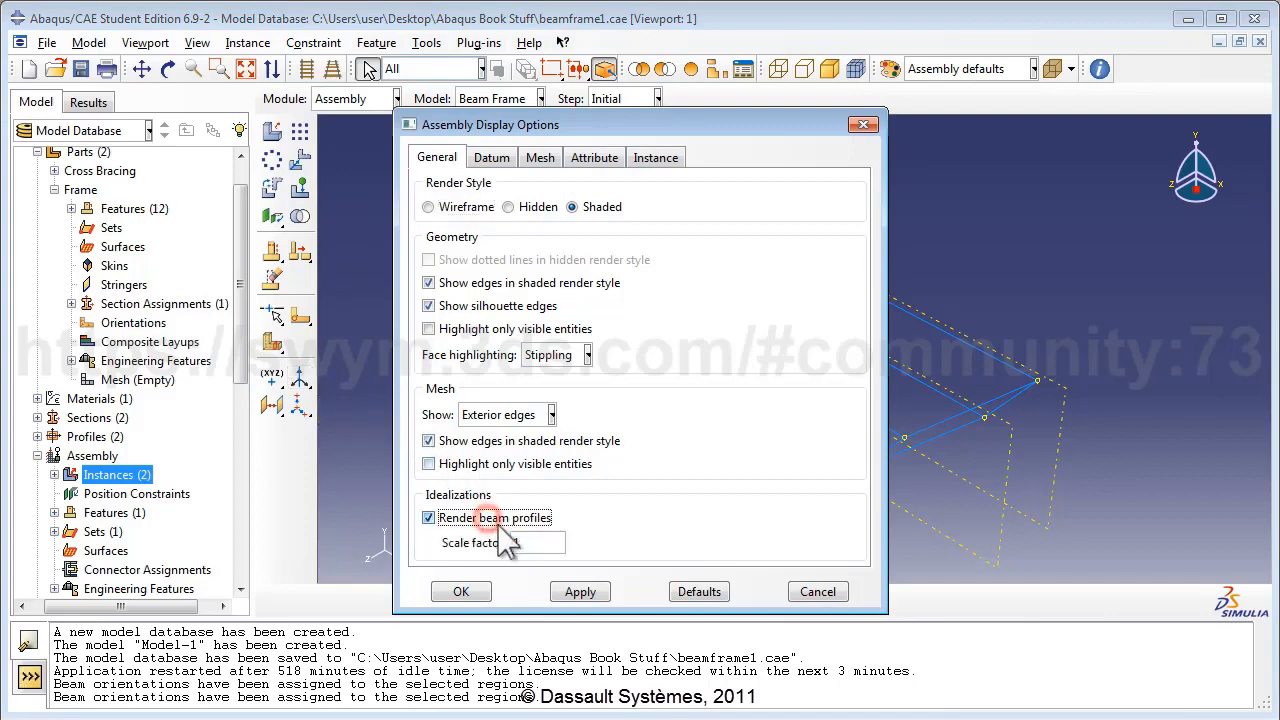
pyautogui.click(580, 592)
pyautogui.moveTo(494, 120); pyautogui.dragTo(1030, 130)
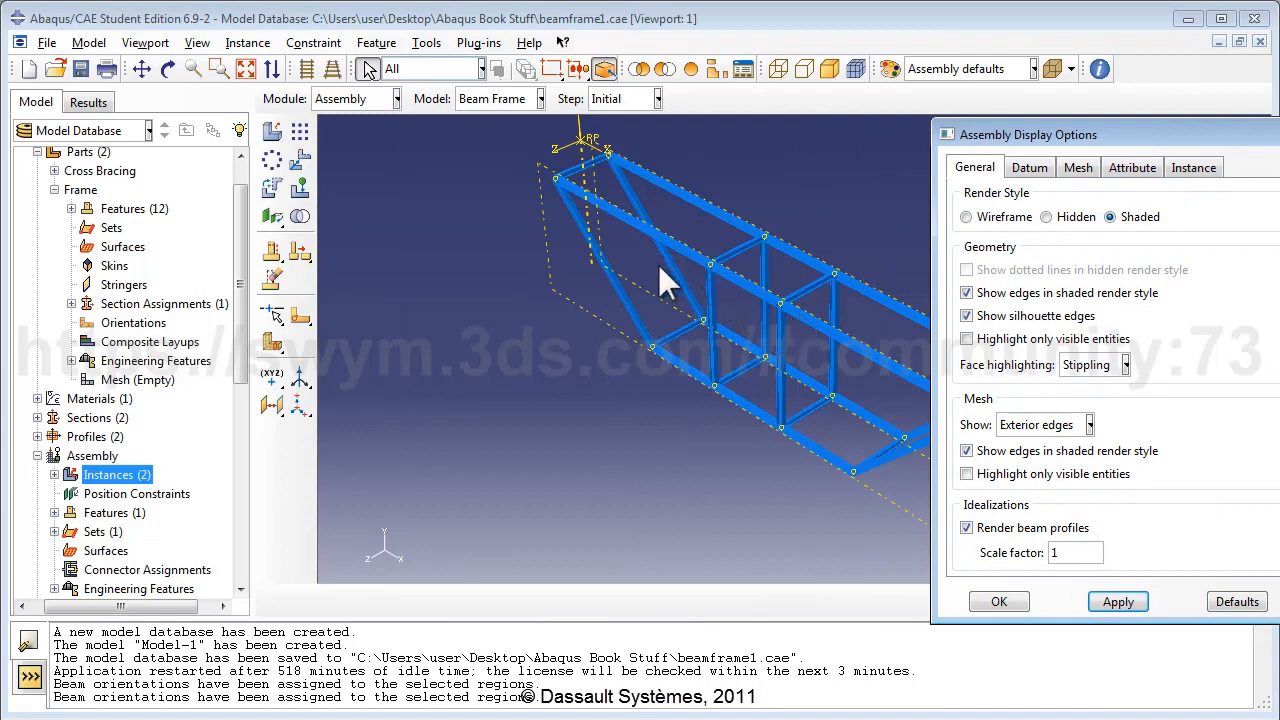
pyautogui.click(966, 527)
pyautogui.click(1118, 601)
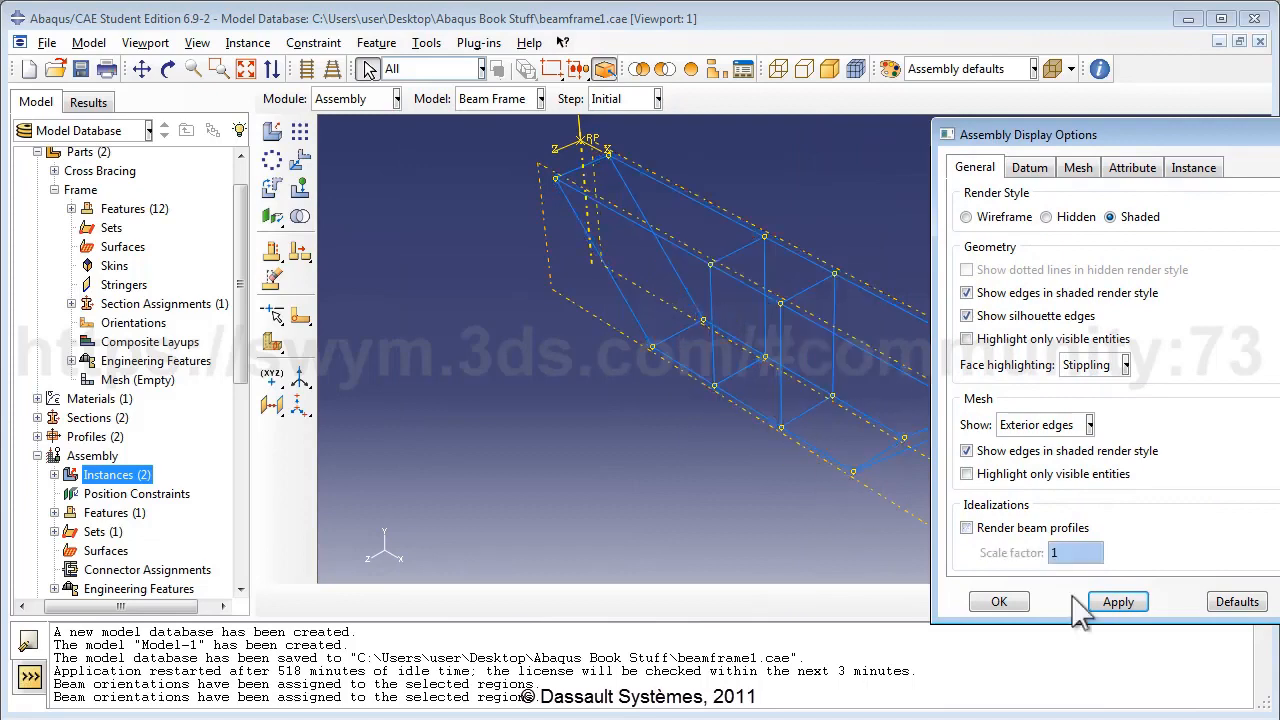
pyautogui.click(998, 601)
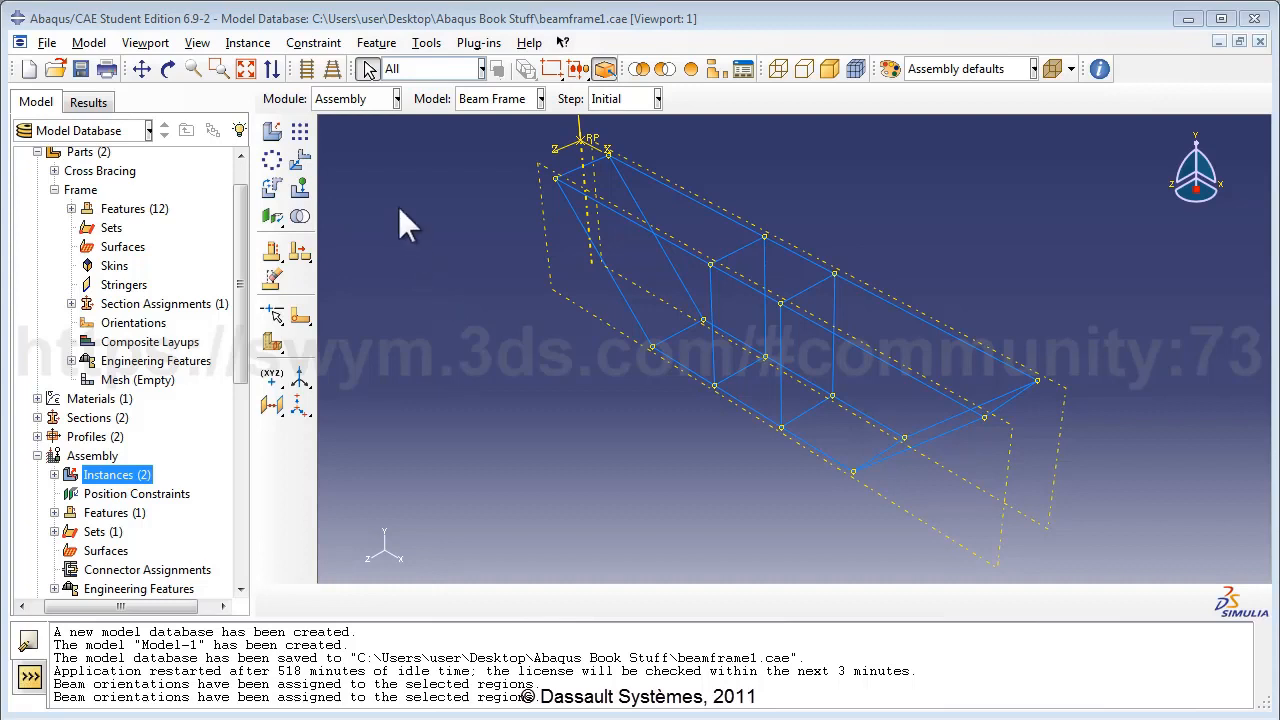
# In the Interaction module, start a new wire feature and begin adding point pairs.
pyautogui.click(396, 98)
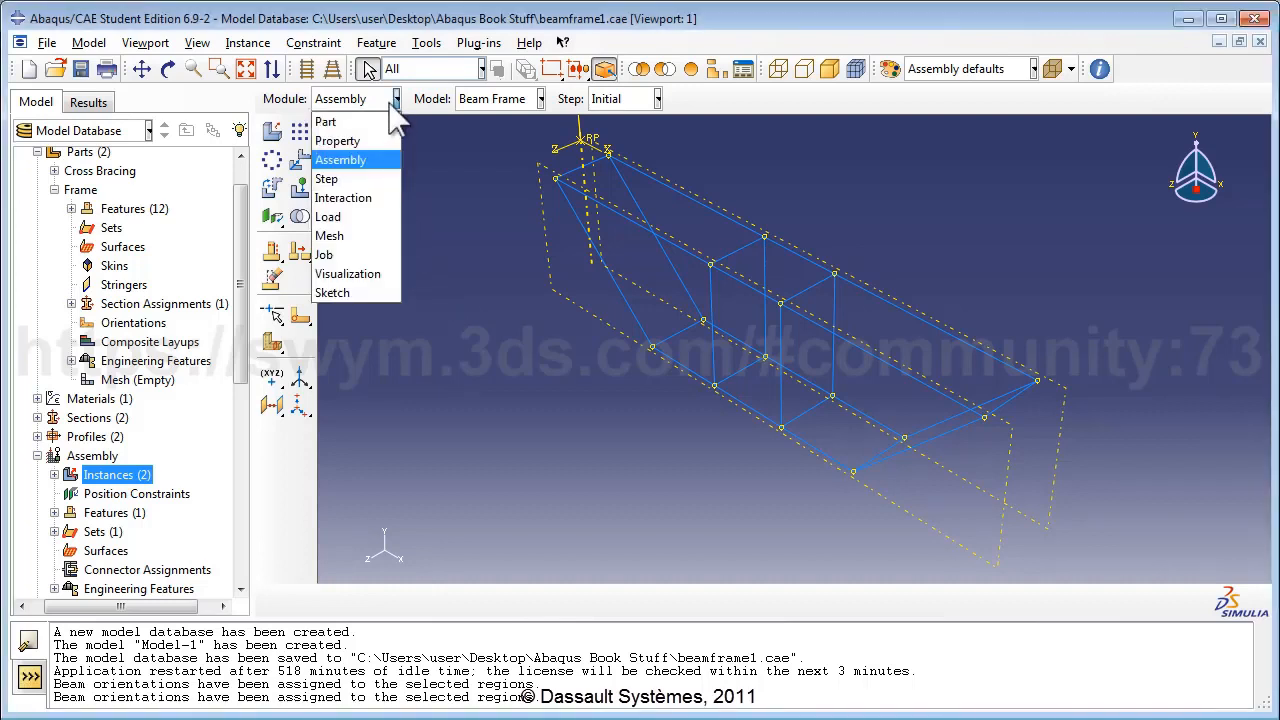
pyautogui.click(370, 197)
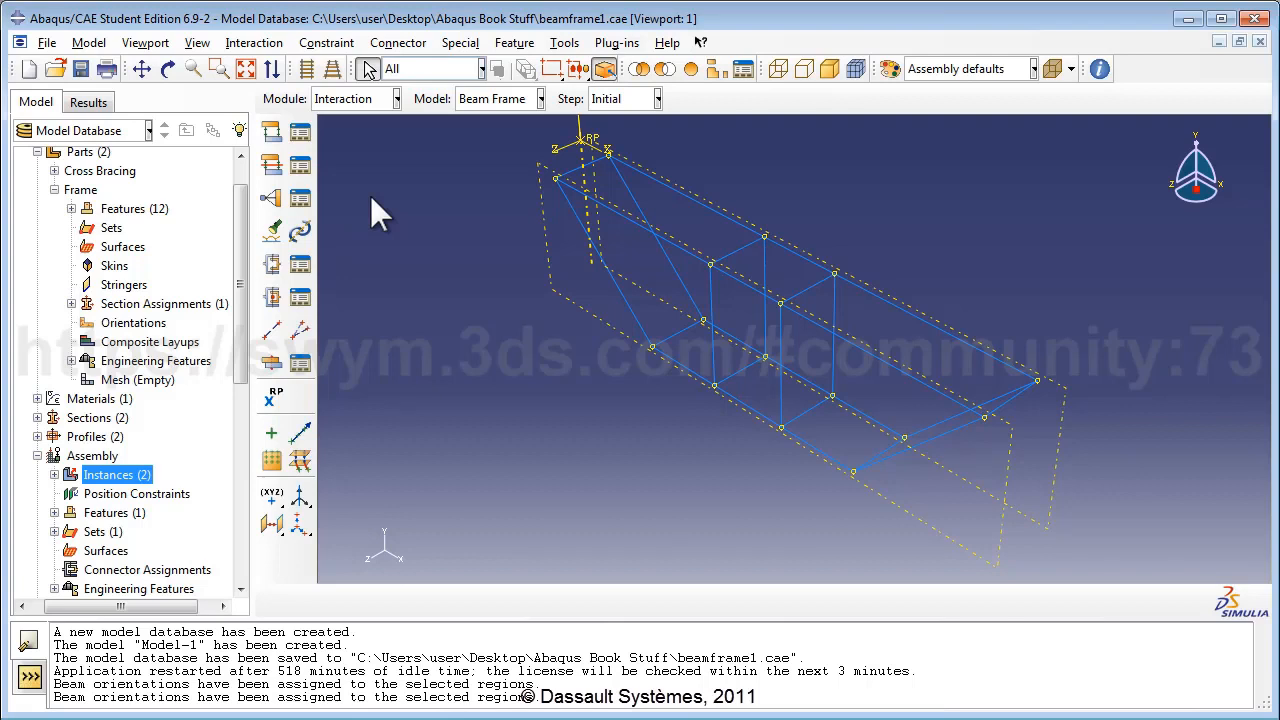
pyautogui.click(274, 333)
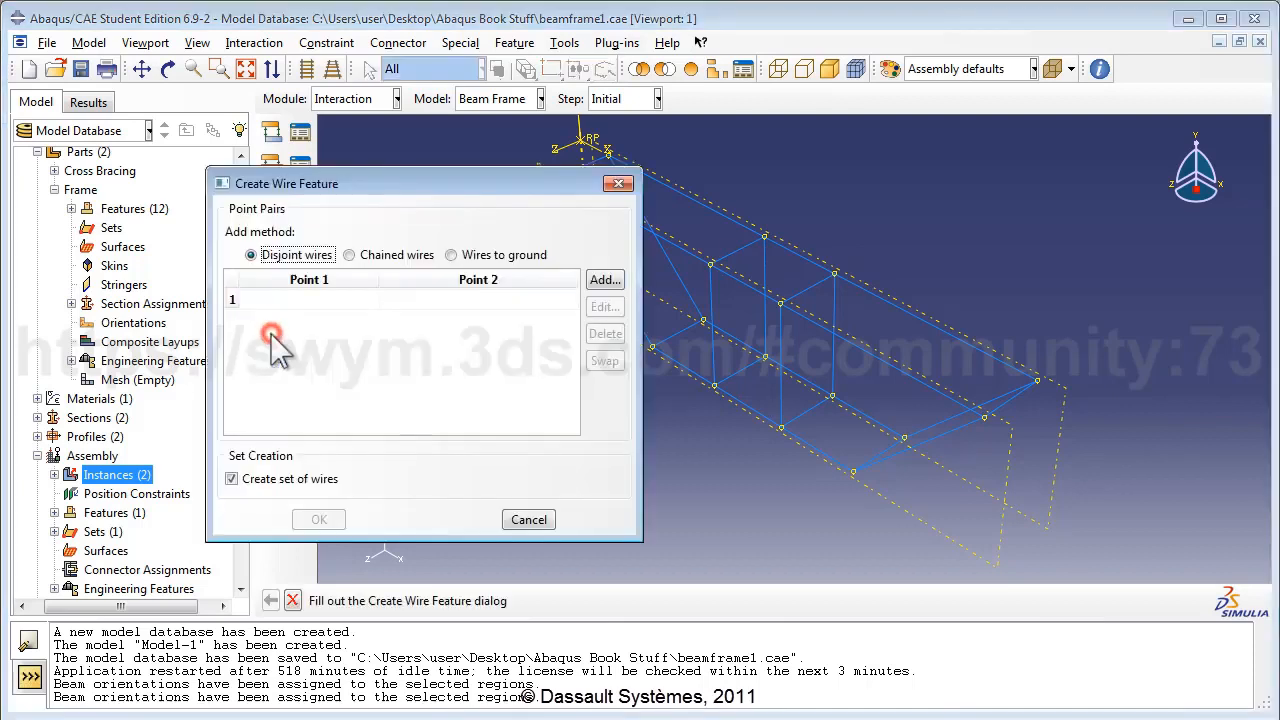
pyautogui.click(592, 279)
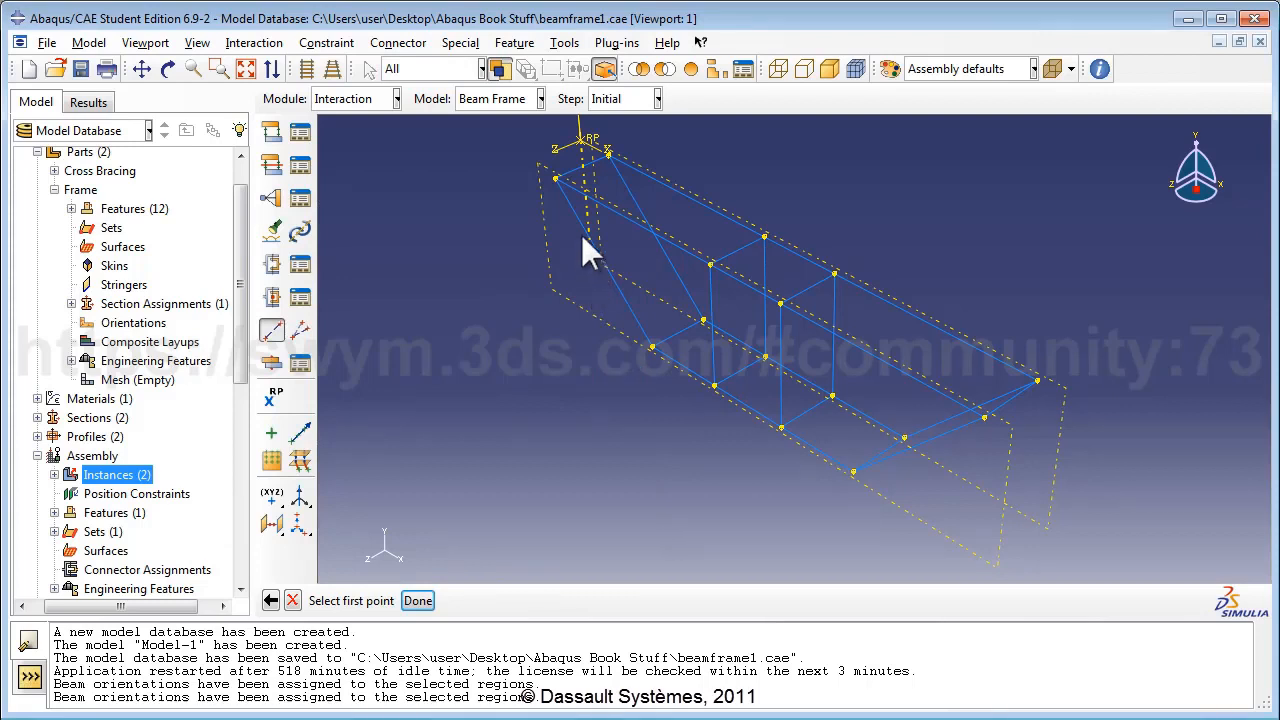
# Pick the first six Cross Bracing–Frame vertex pairs for wires, top-left through upper member.
pyautogui.click(555, 177)
pyautogui.click(554, 177)
pyautogui.click(607, 154)
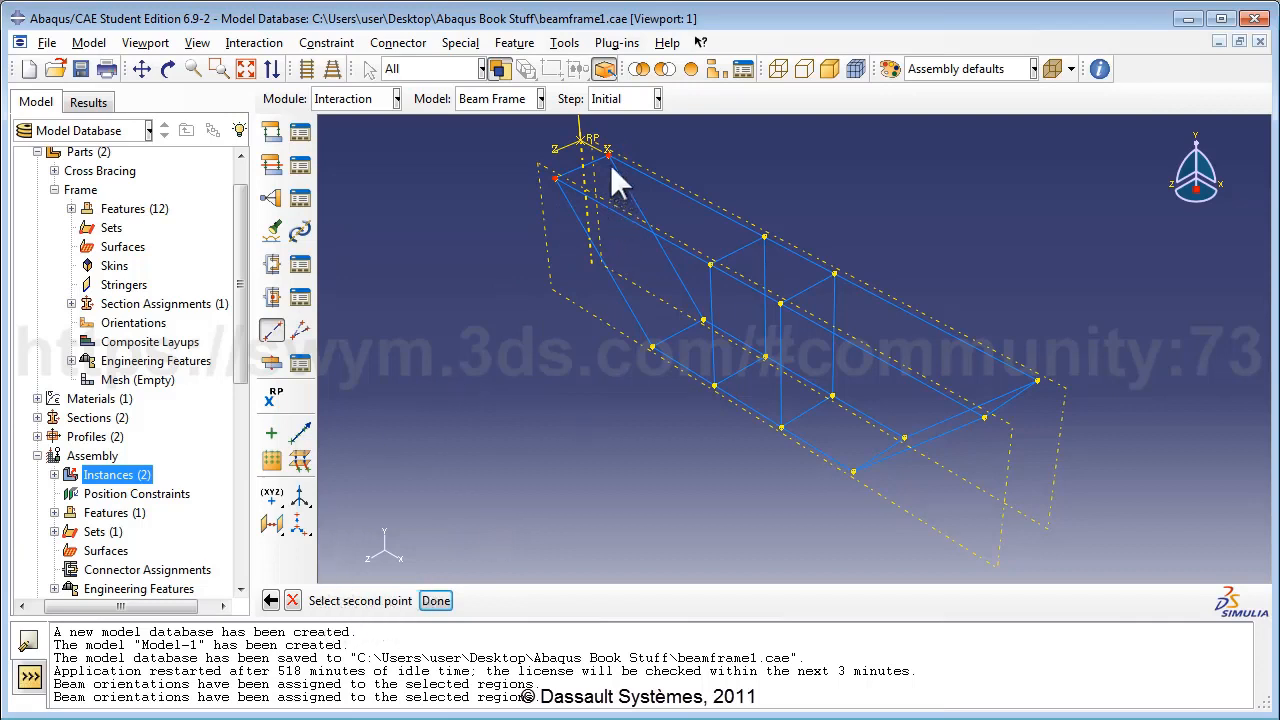
pyautogui.click(608, 155)
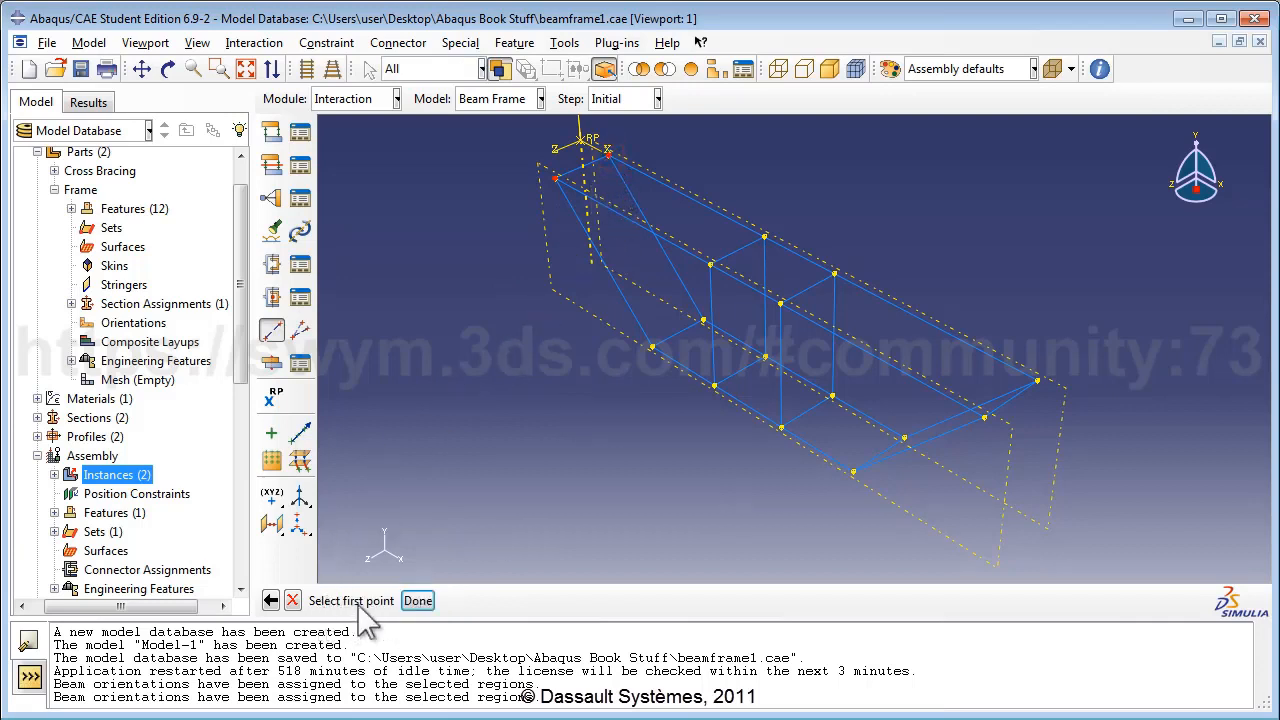
pyautogui.click(651, 347)
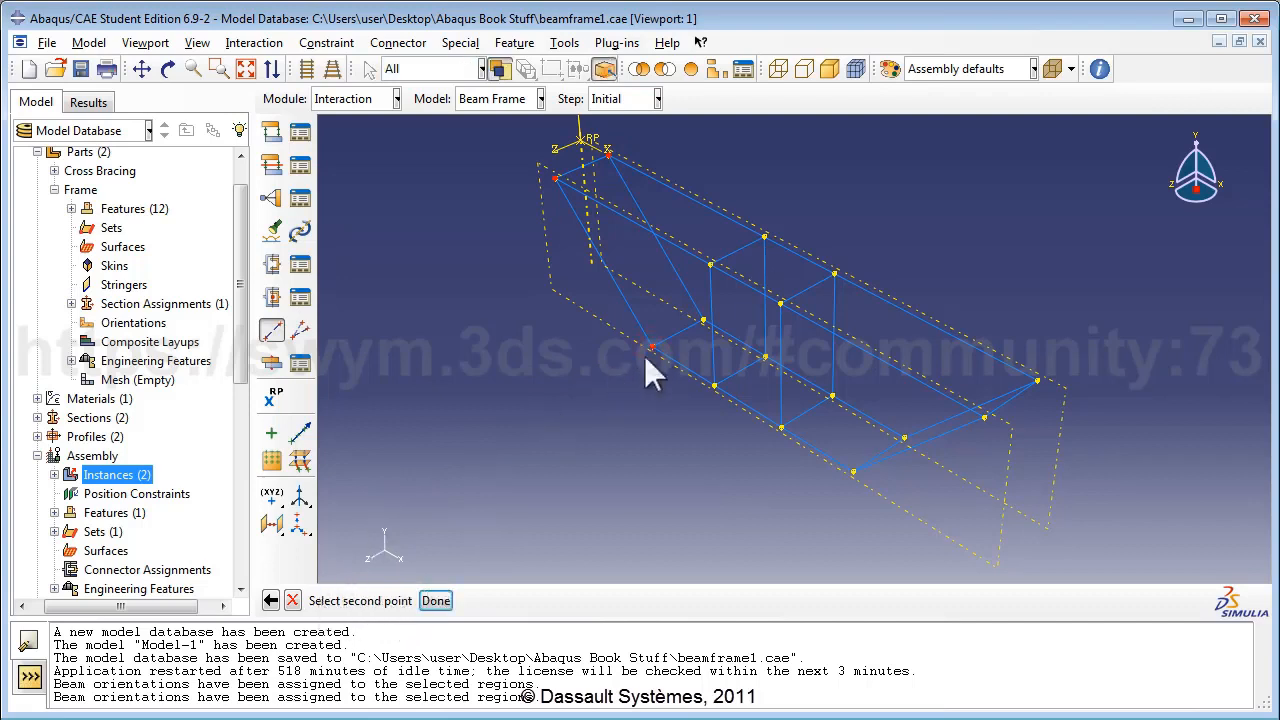
pyautogui.click(651, 345)
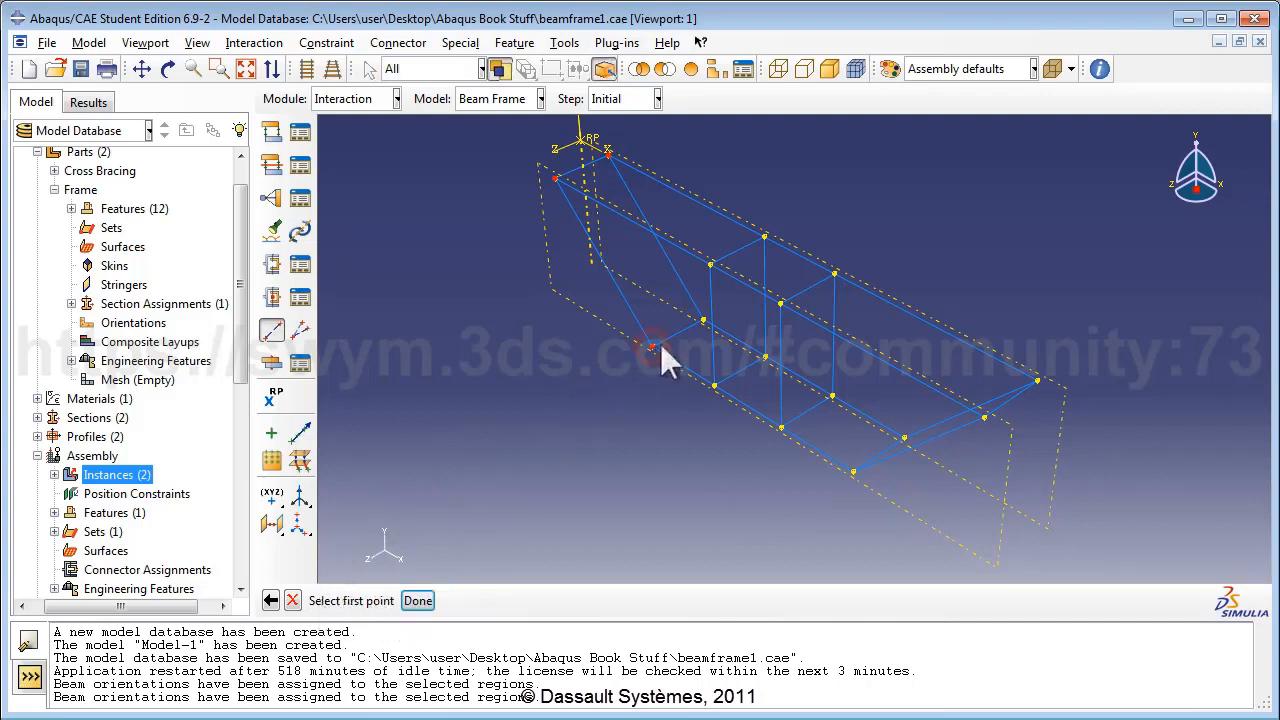
pyautogui.click(703, 320)
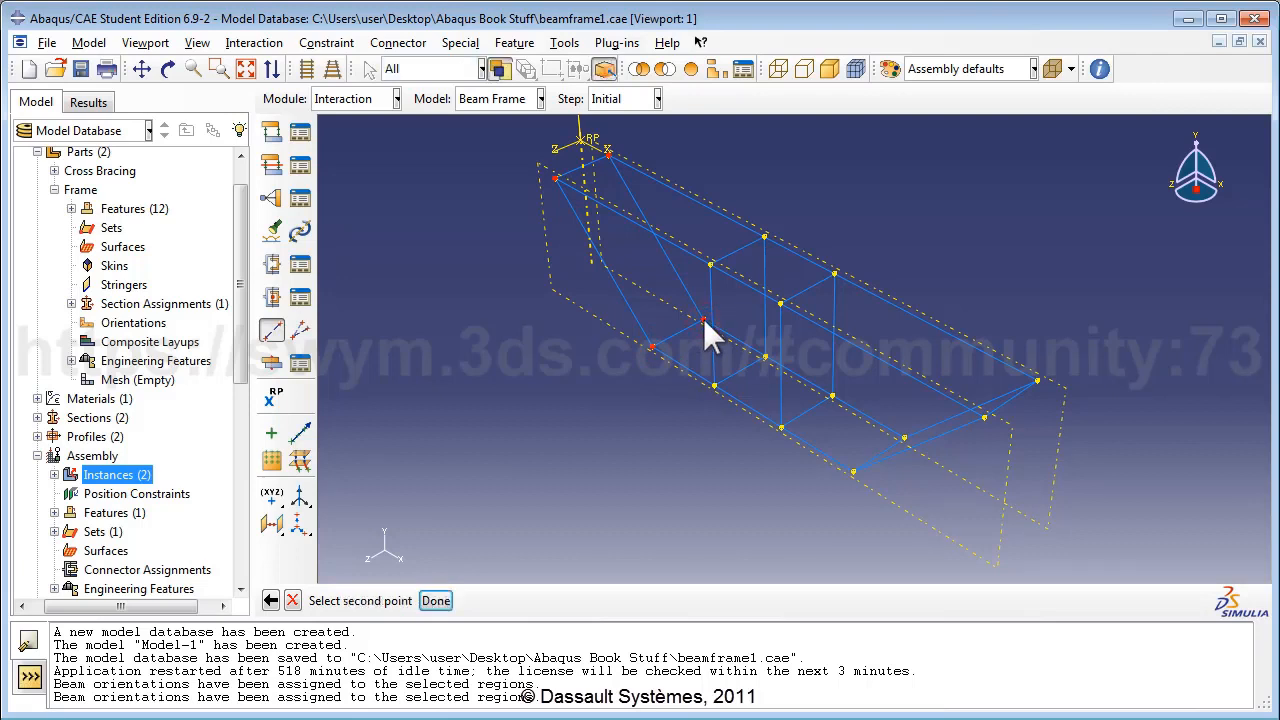
pyautogui.click(703, 320)
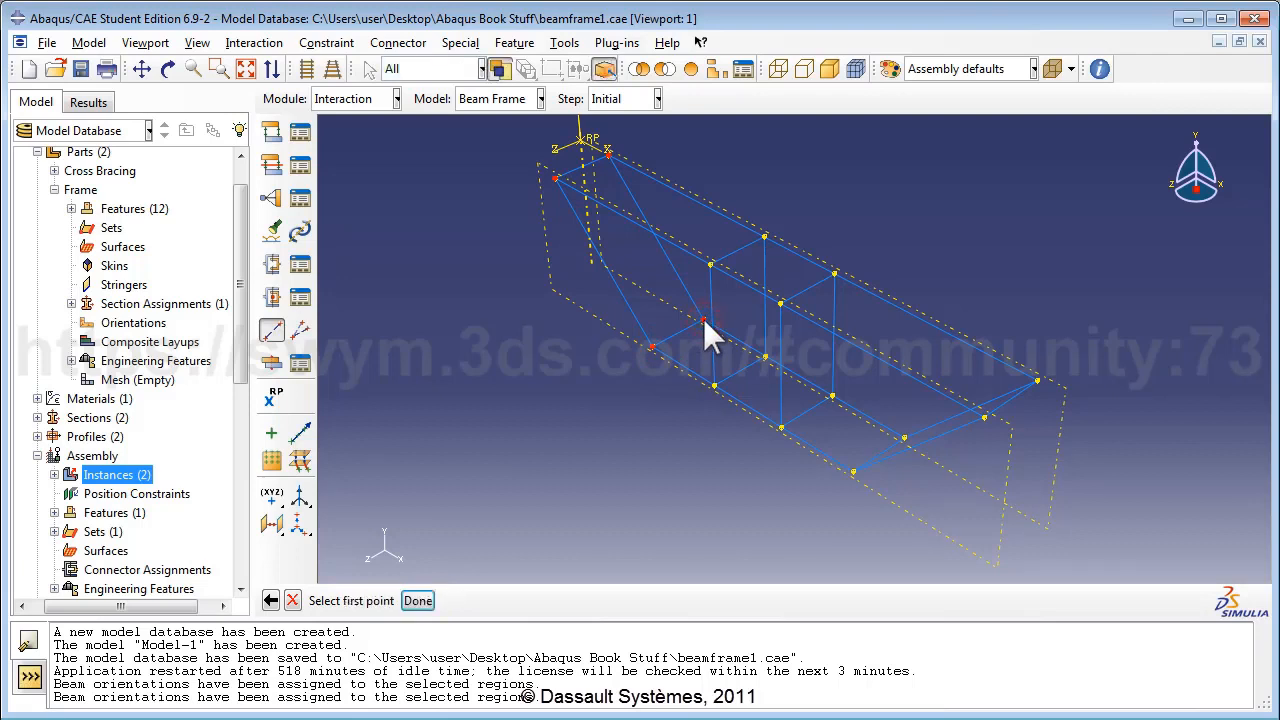
pyautogui.click(708, 263)
pyautogui.click(708, 262)
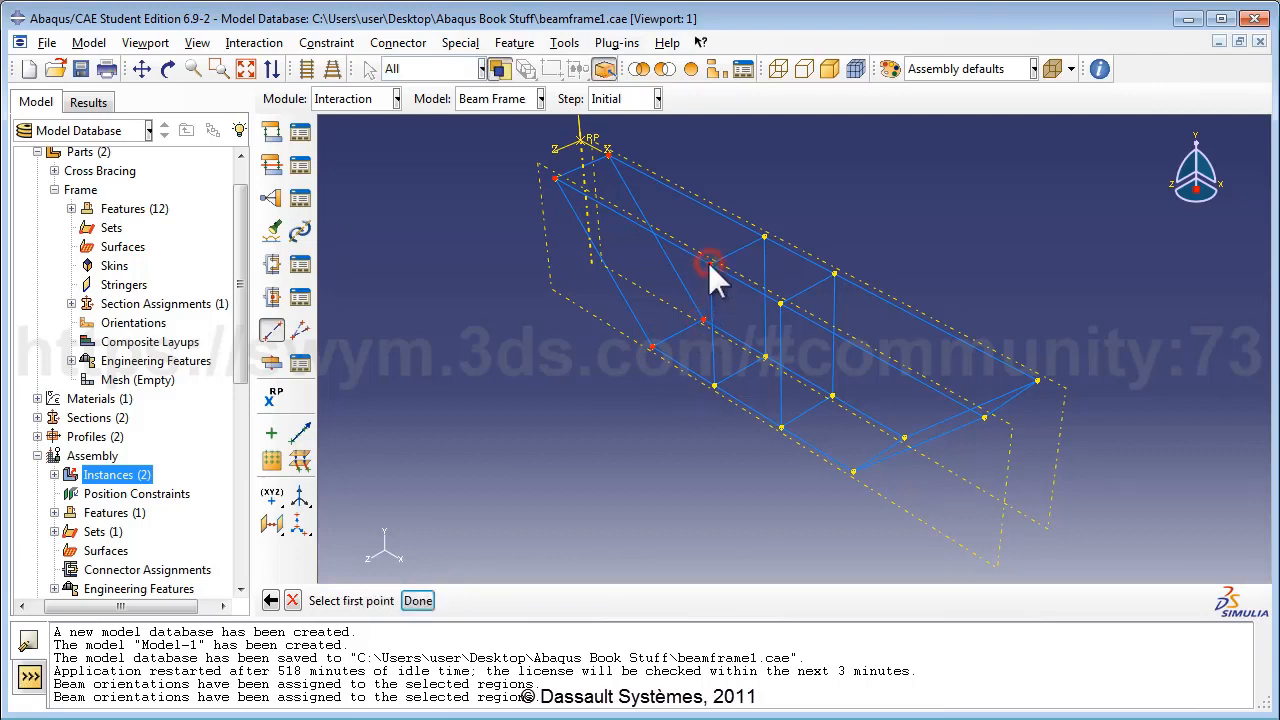
pyautogui.click(763, 236)
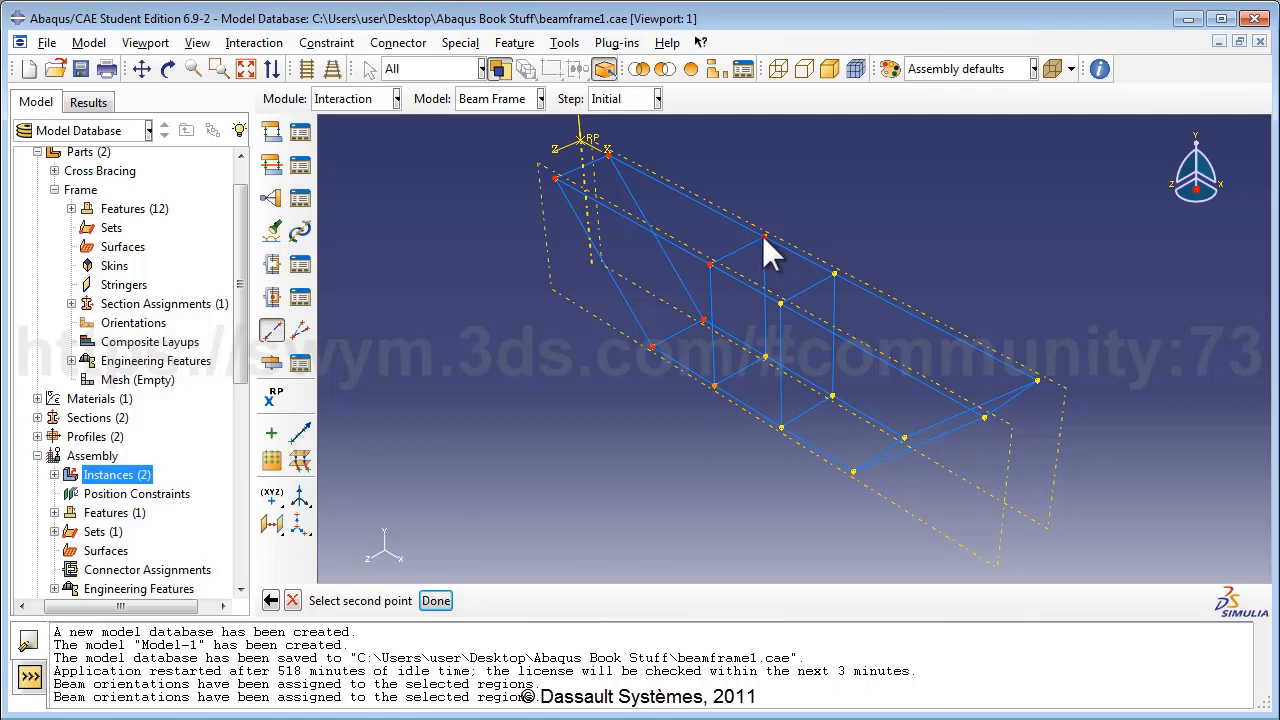
pyautogui.click(763, 236)
# Pick the remaining six vertex pairs to the far right end and create the twelve wires.
pyautogui.click(713, 386)
pyautogui.click(713, 386)
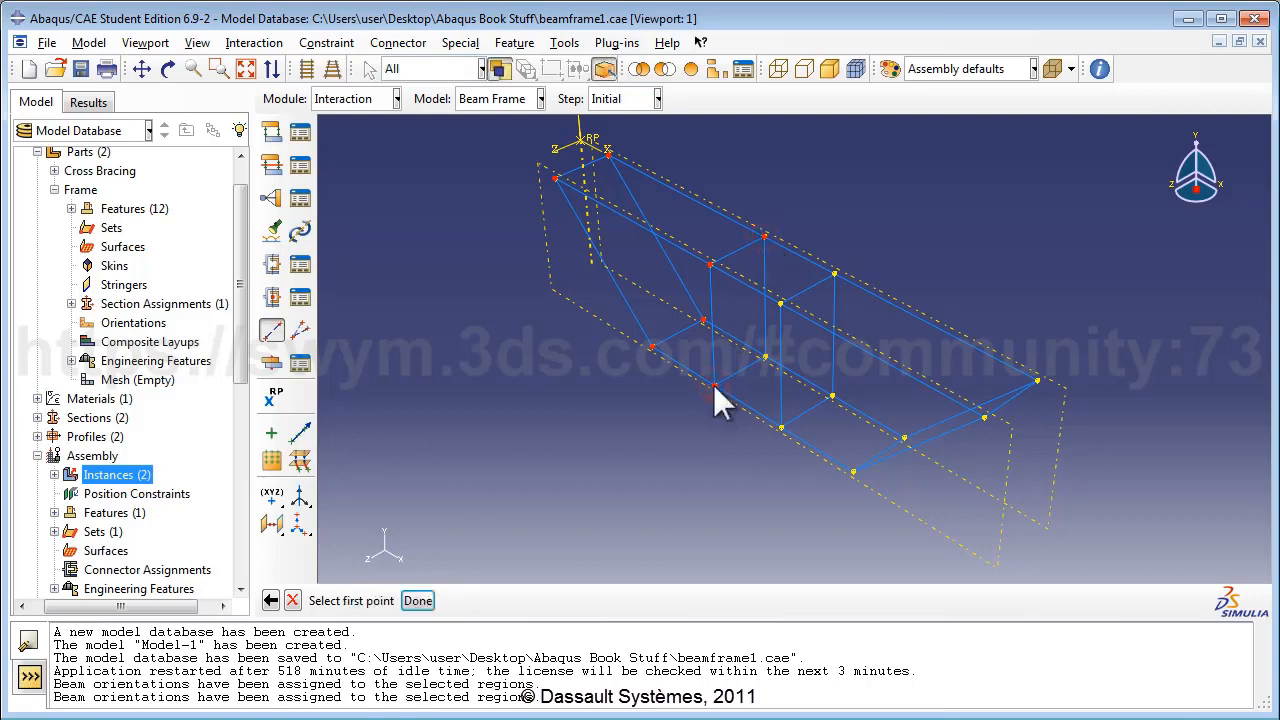
pyautogui.click(765, 357)
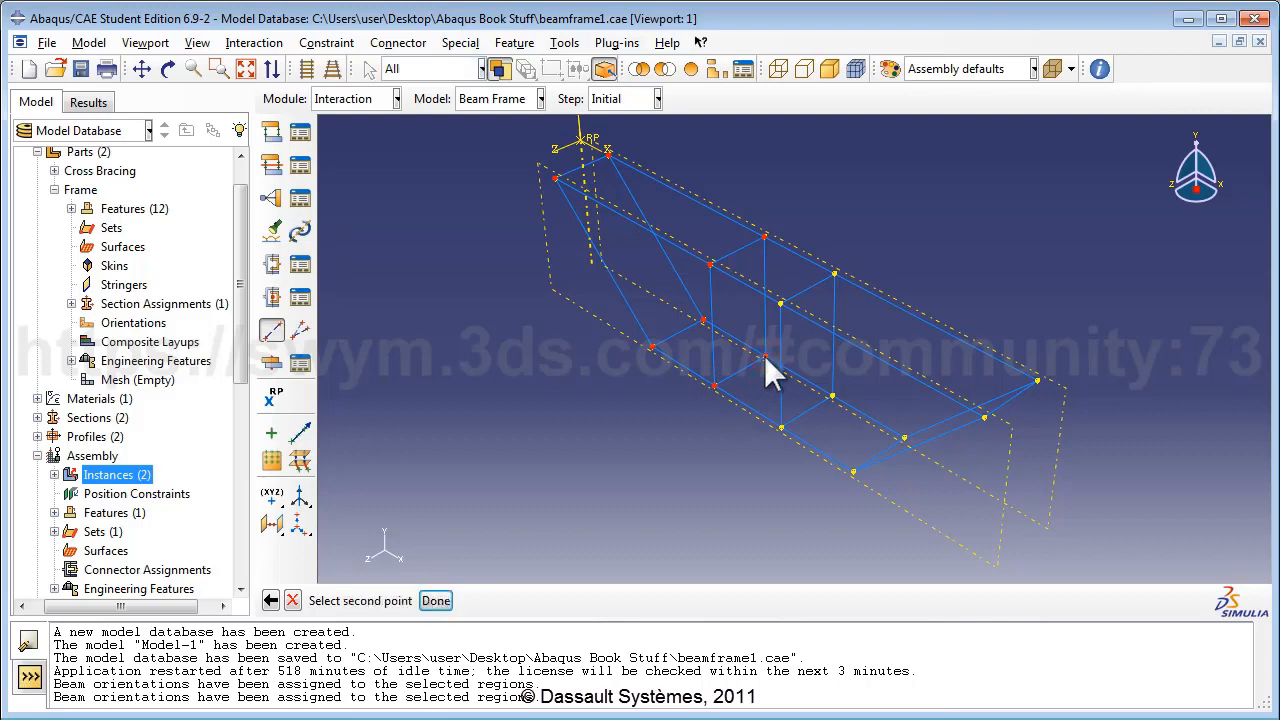
pyautogui.click(764, 356)
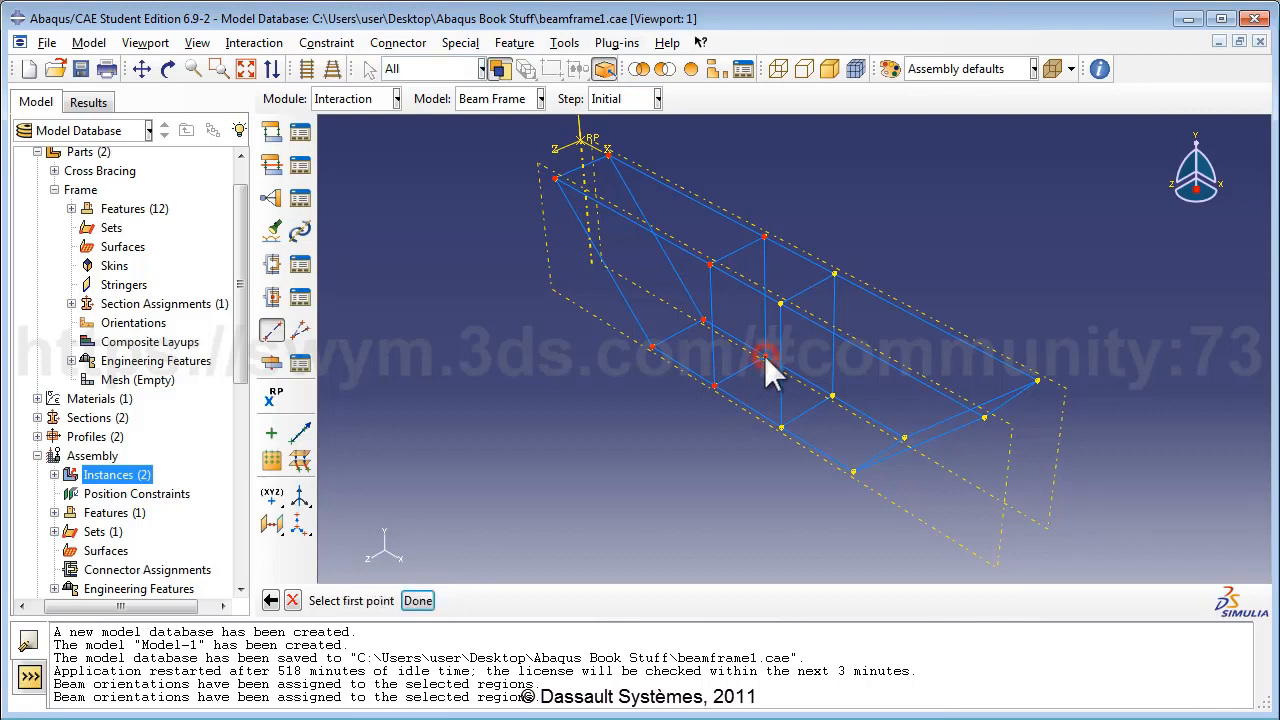
pyautogui.click(853, 470)
pyautogui.click(853, 471)
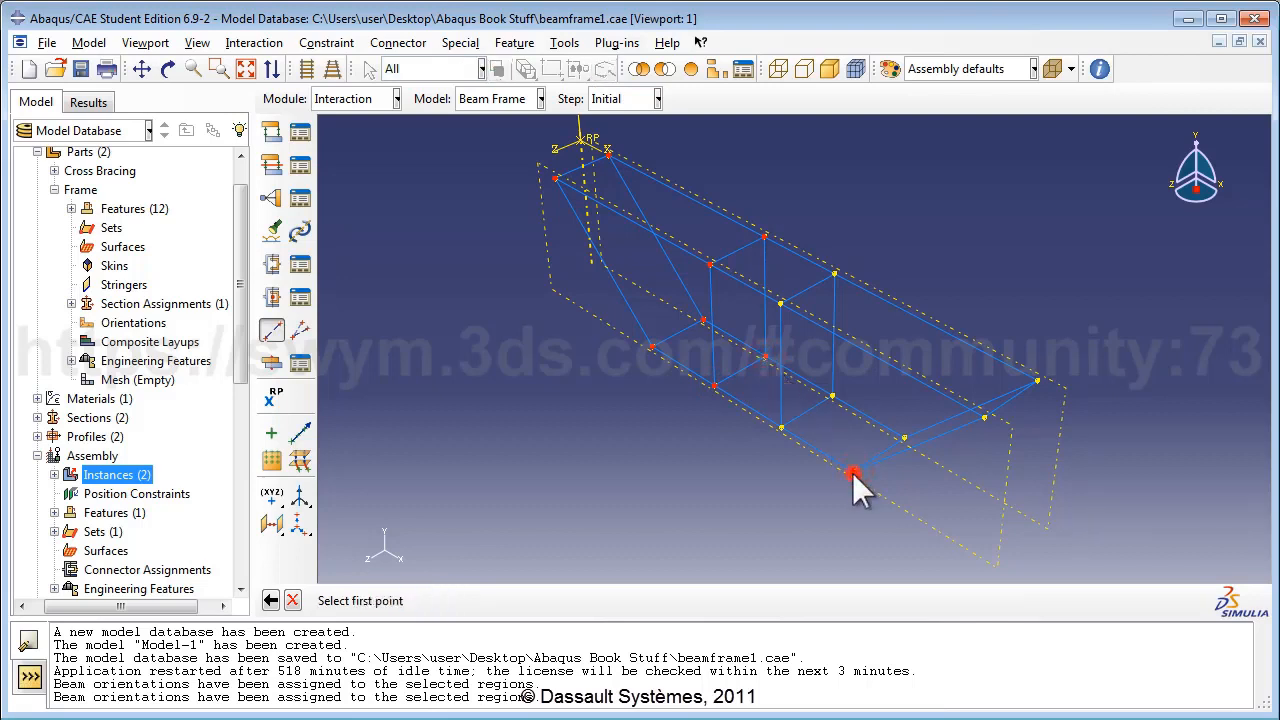
pyautogui.click(905, 438)
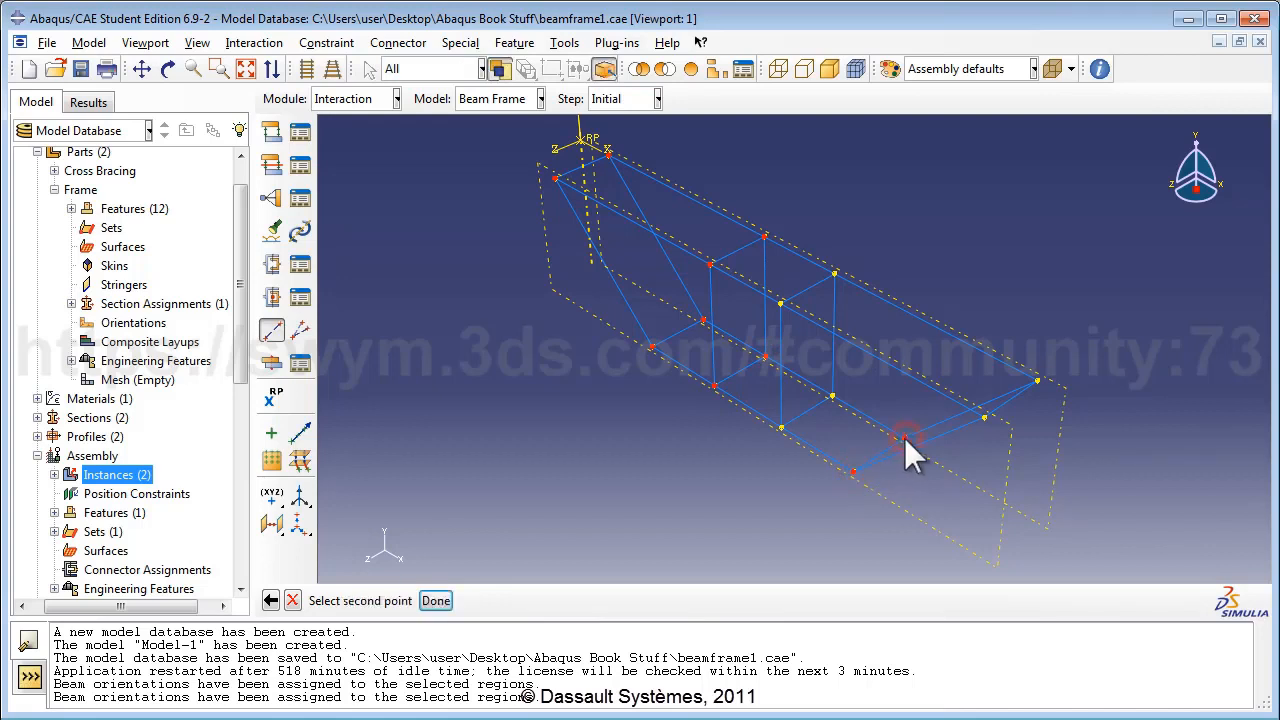
pyautogui.click(903, 437)
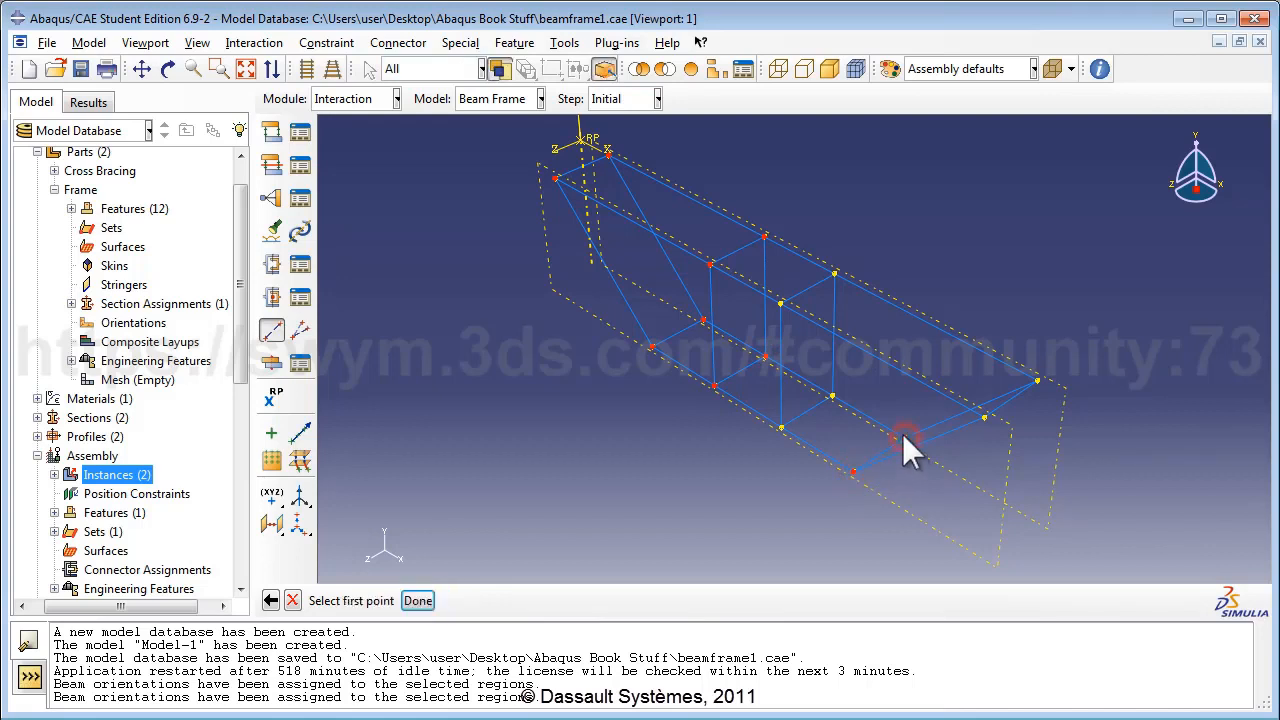
pyautogui.click(984, 418)
pyautogui.click(984, 419)
pyautogui.click(1037, 381)
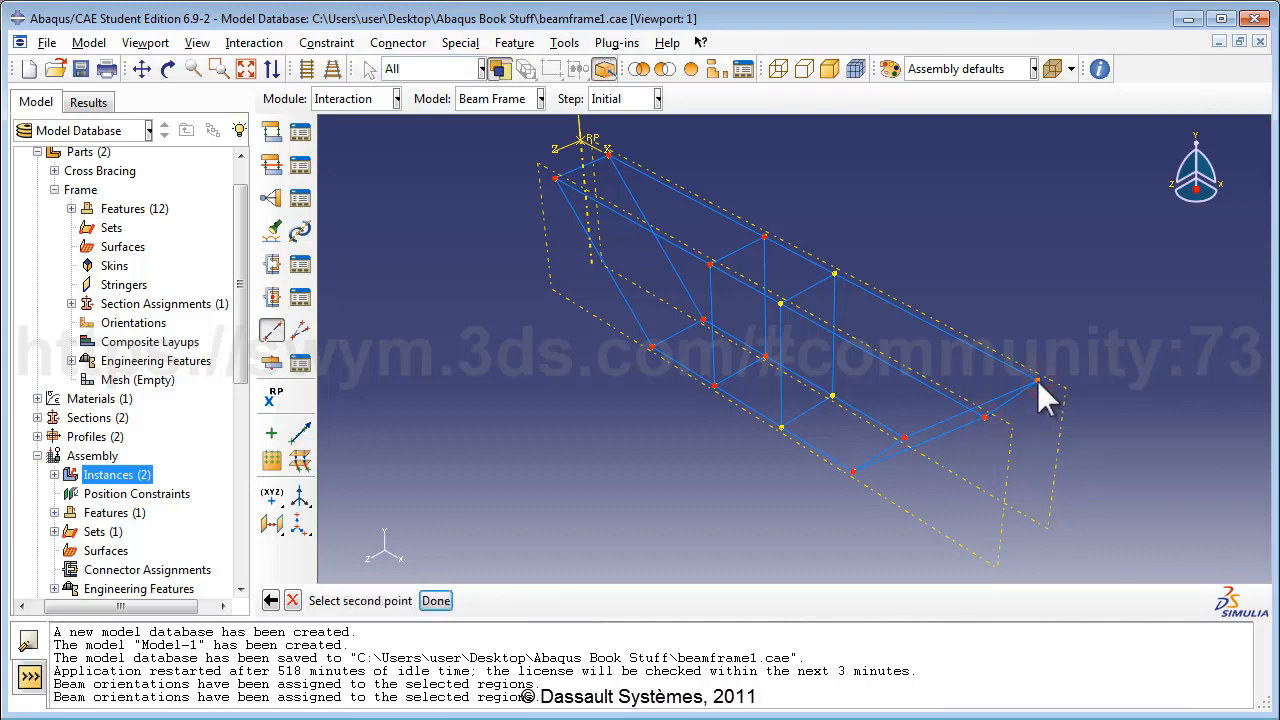
pyautogui.click(1037, 381)
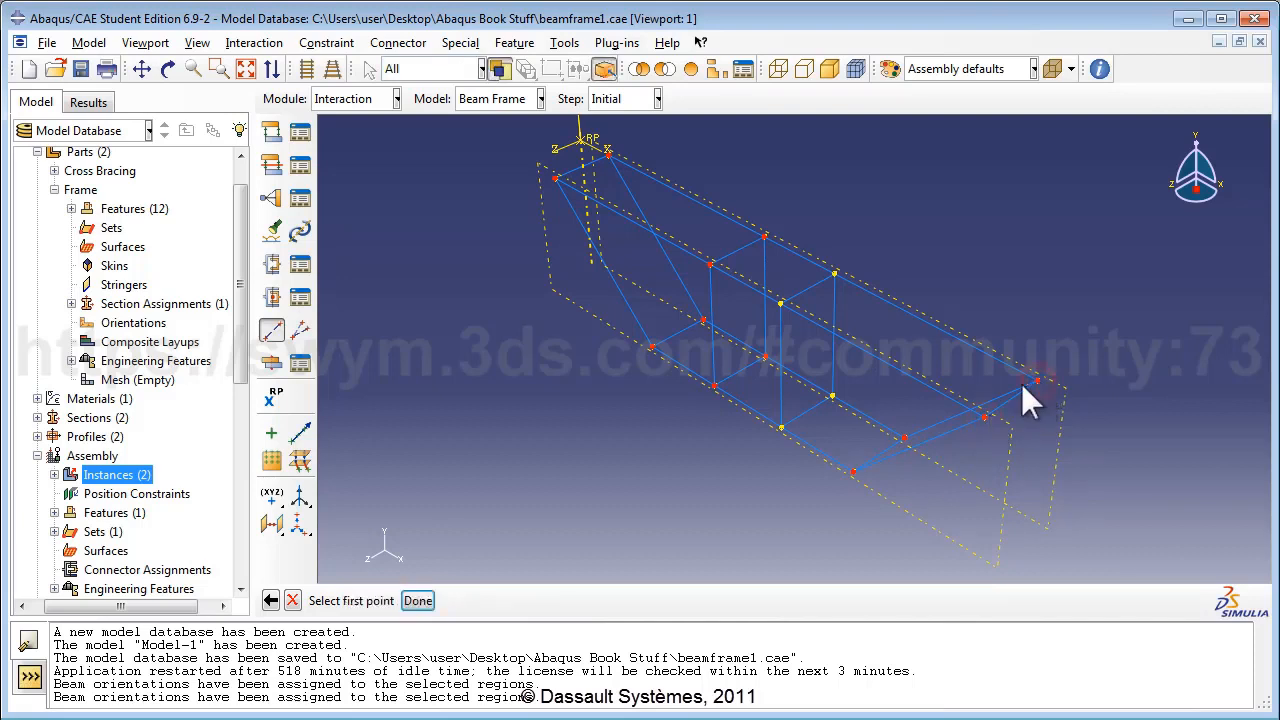
pyautogui.click(418, 601)
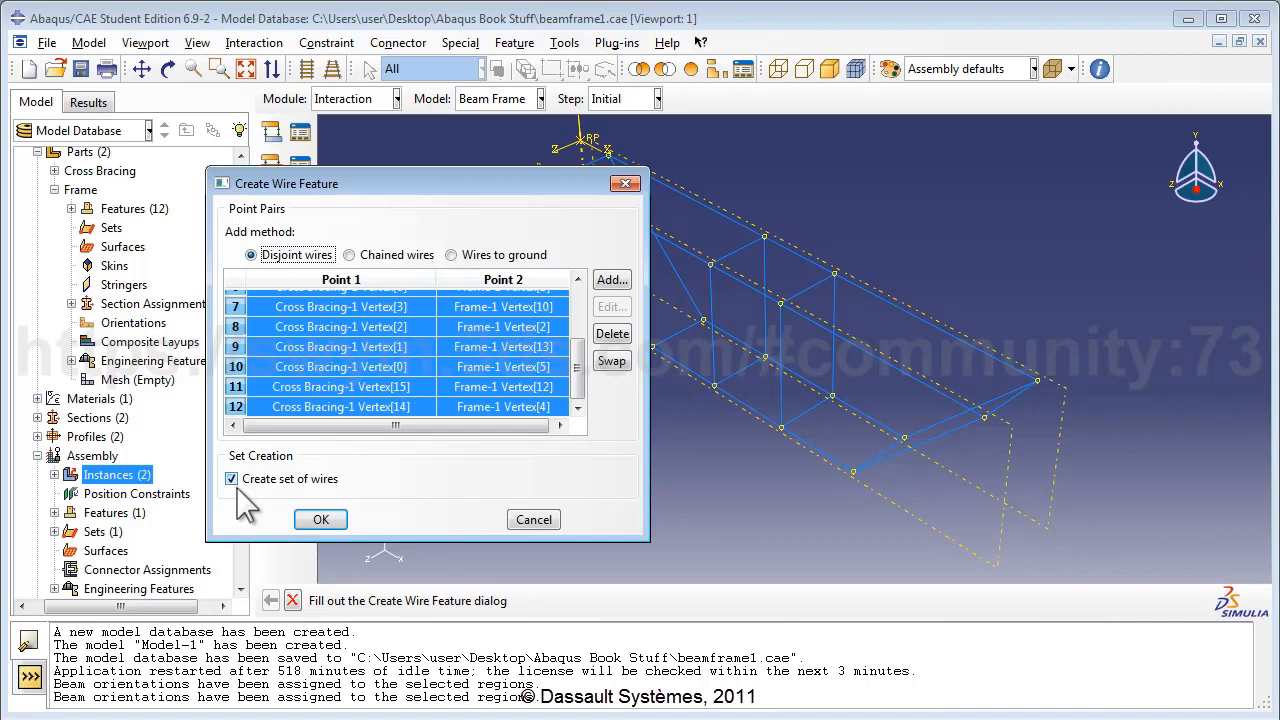
pyautogui.click(320, 520)
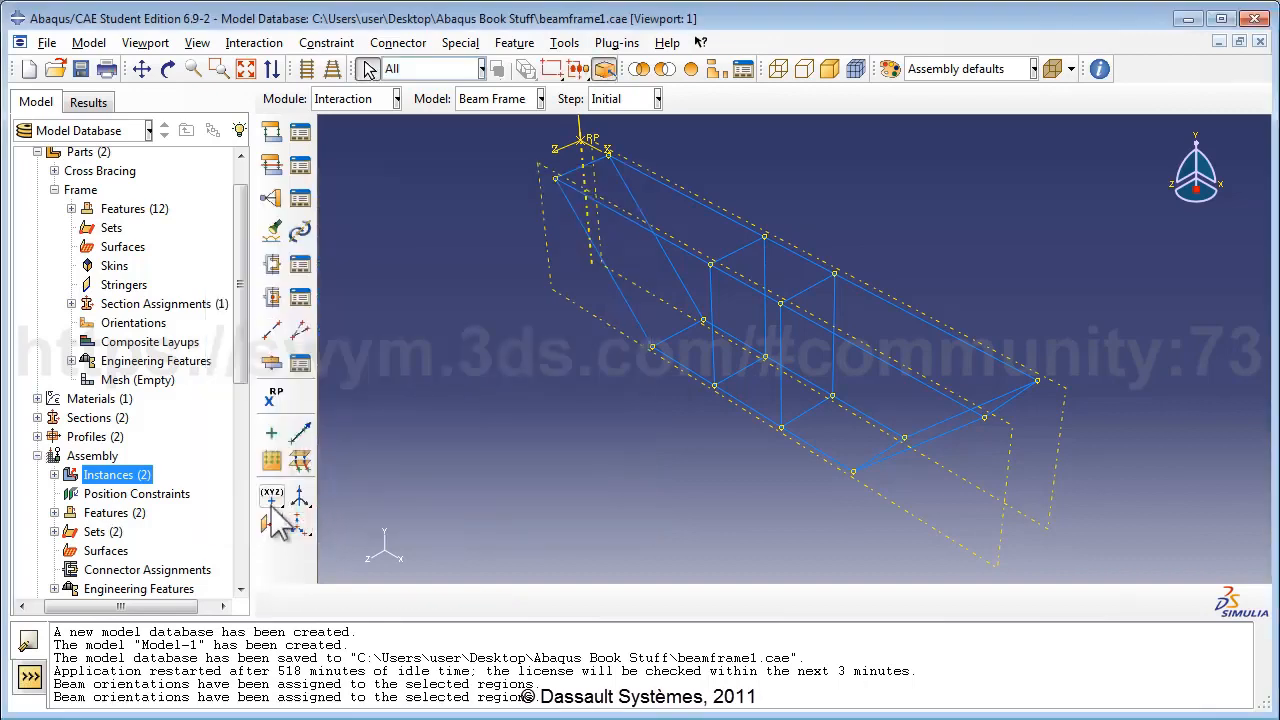
# Rename assembly set Wire-1-Set-1 to 'Set of connector wires'.
pyautogui.click(55, 531)
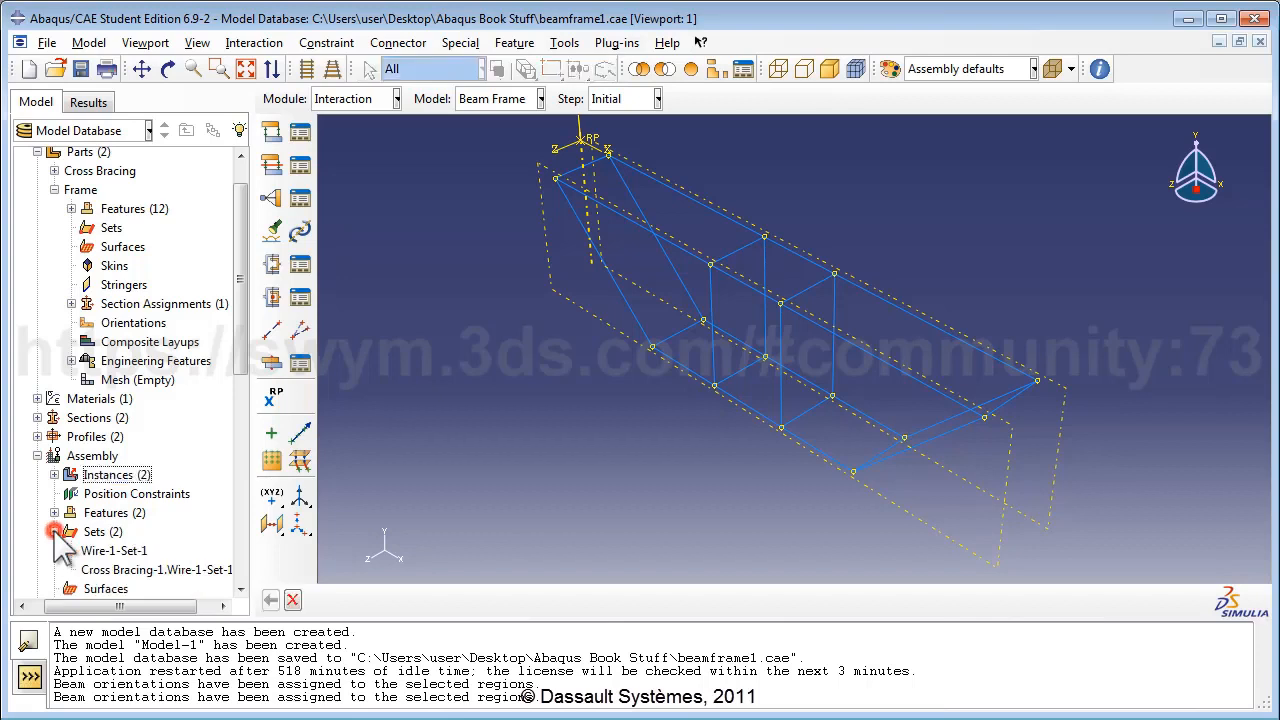
pyautogui.click(118, 551)
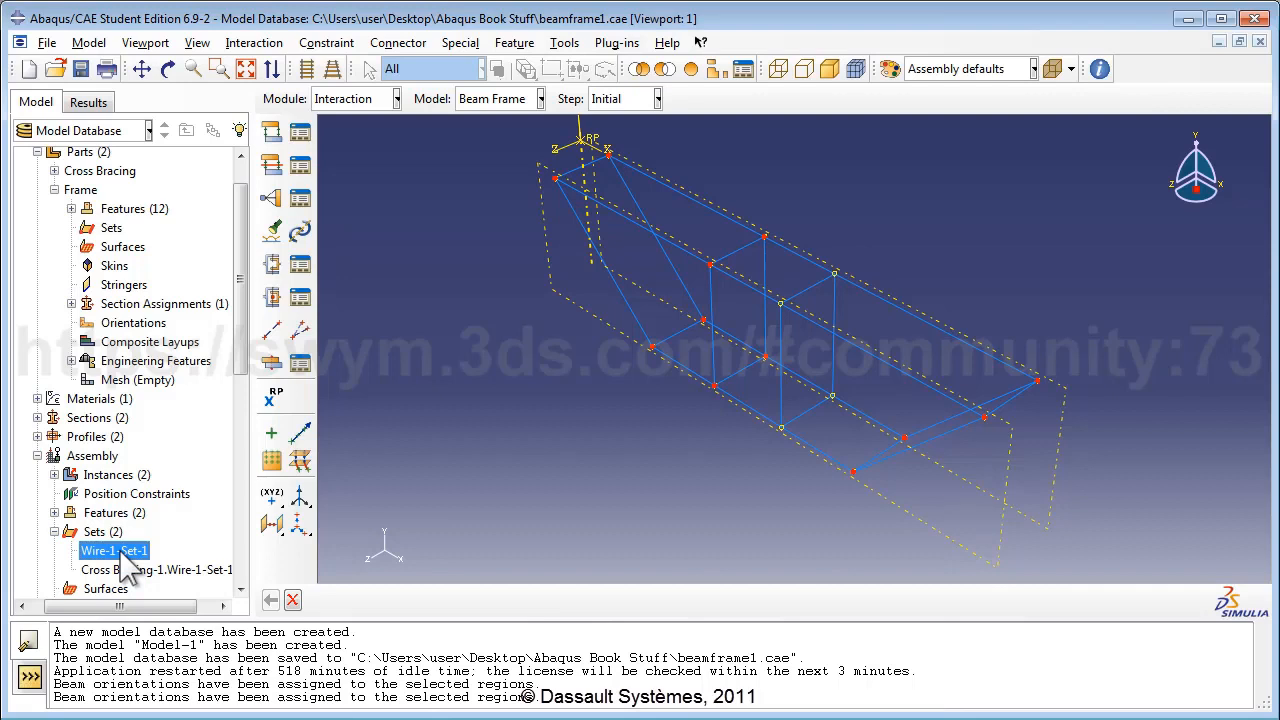
pyautogui.rightClick(125, 560)
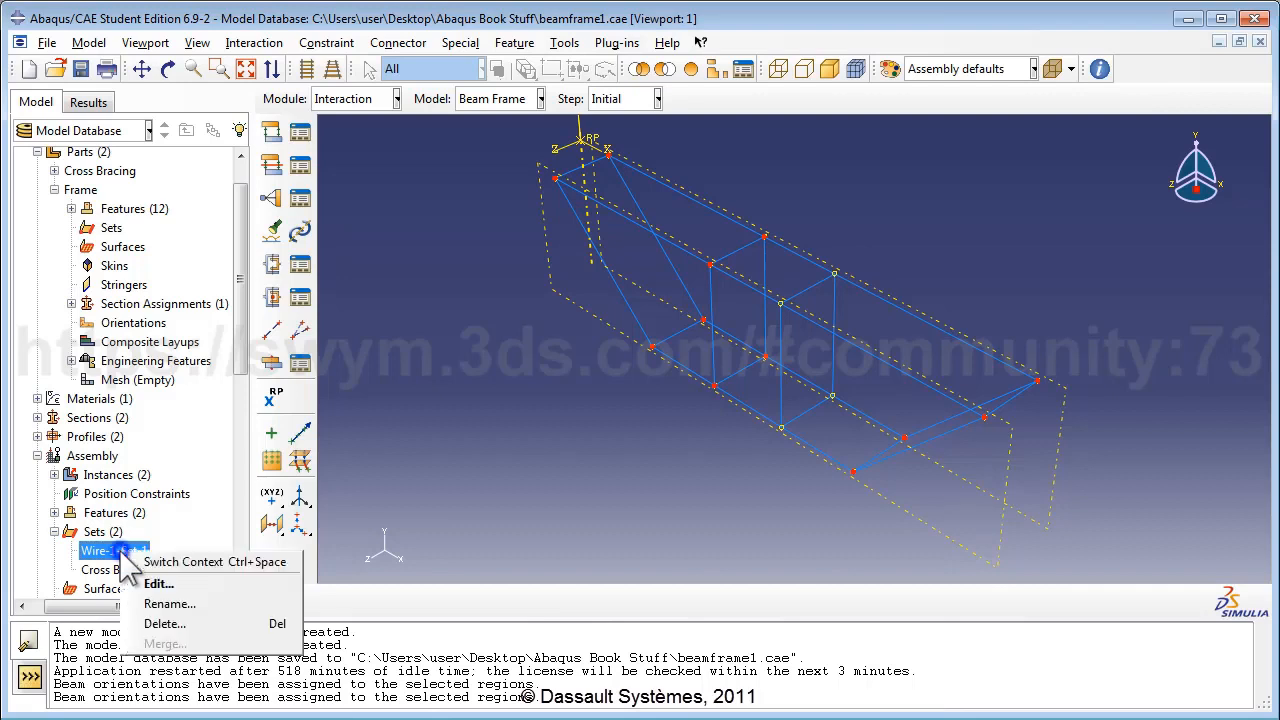
pyautogui.click(168, 604)
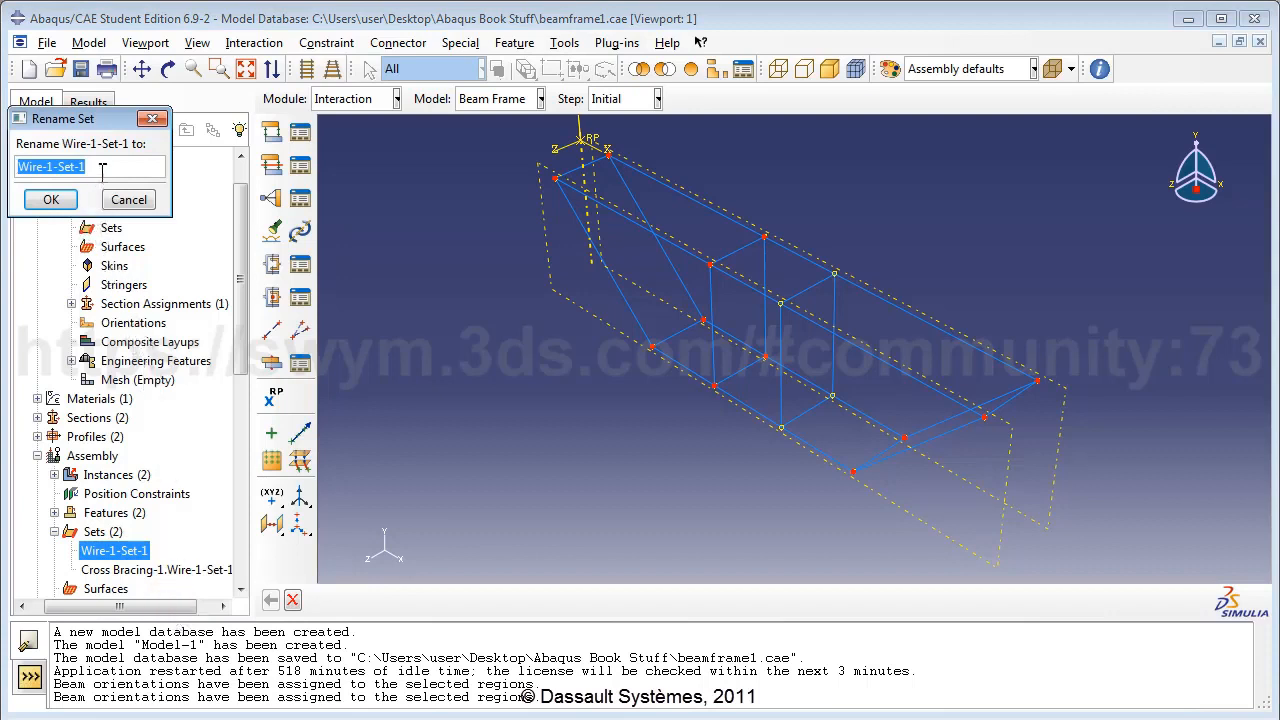
pyautogui.write('Set of co')
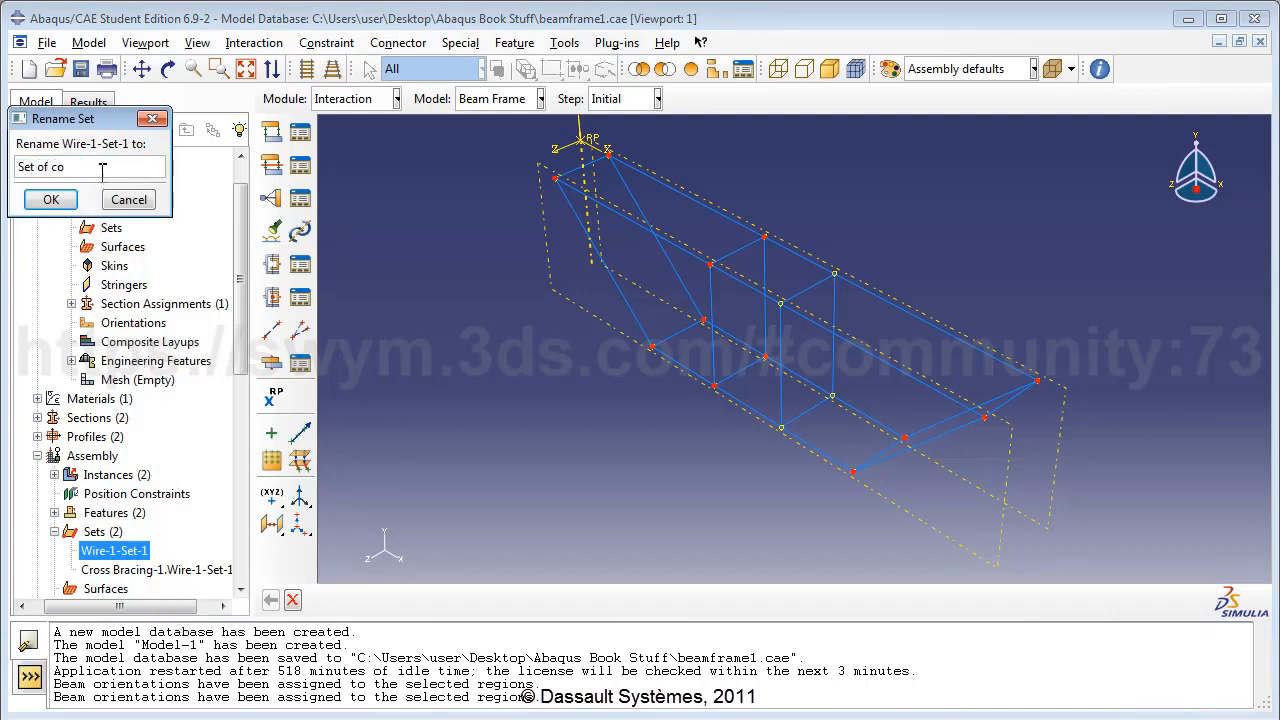
pyautogui.write('nnector wires')
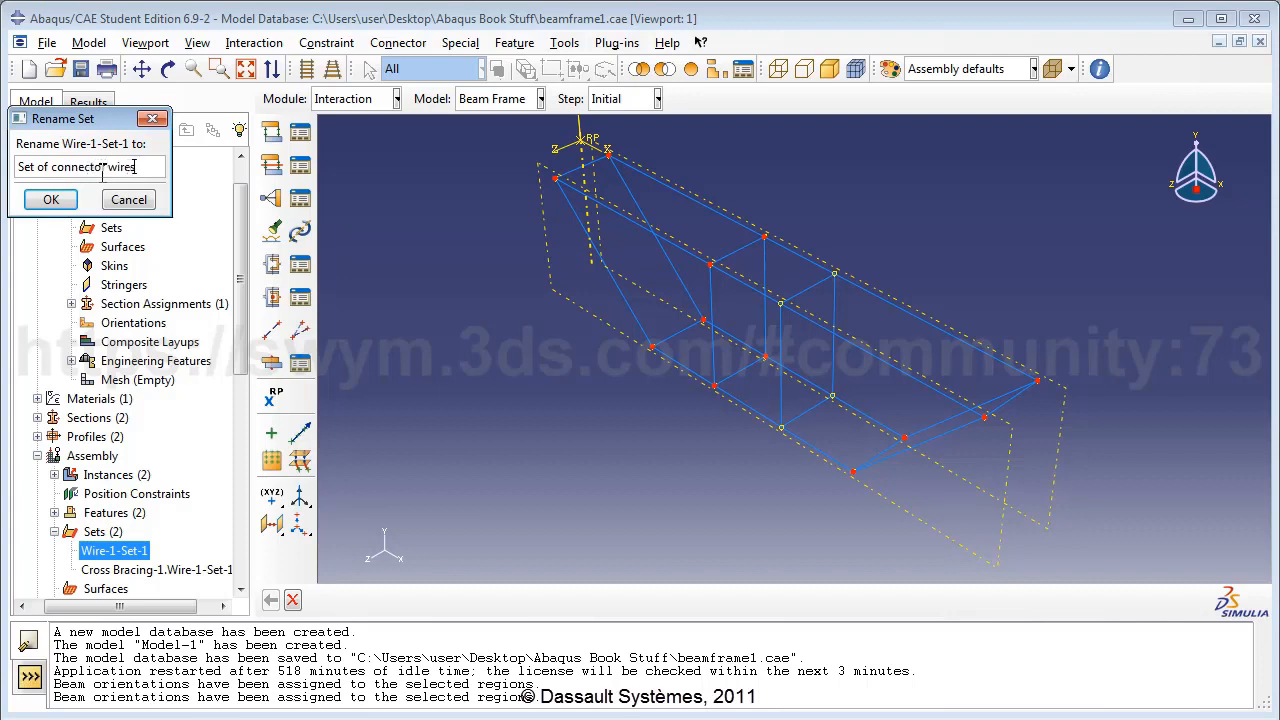
pyautogui.click(68, 200)
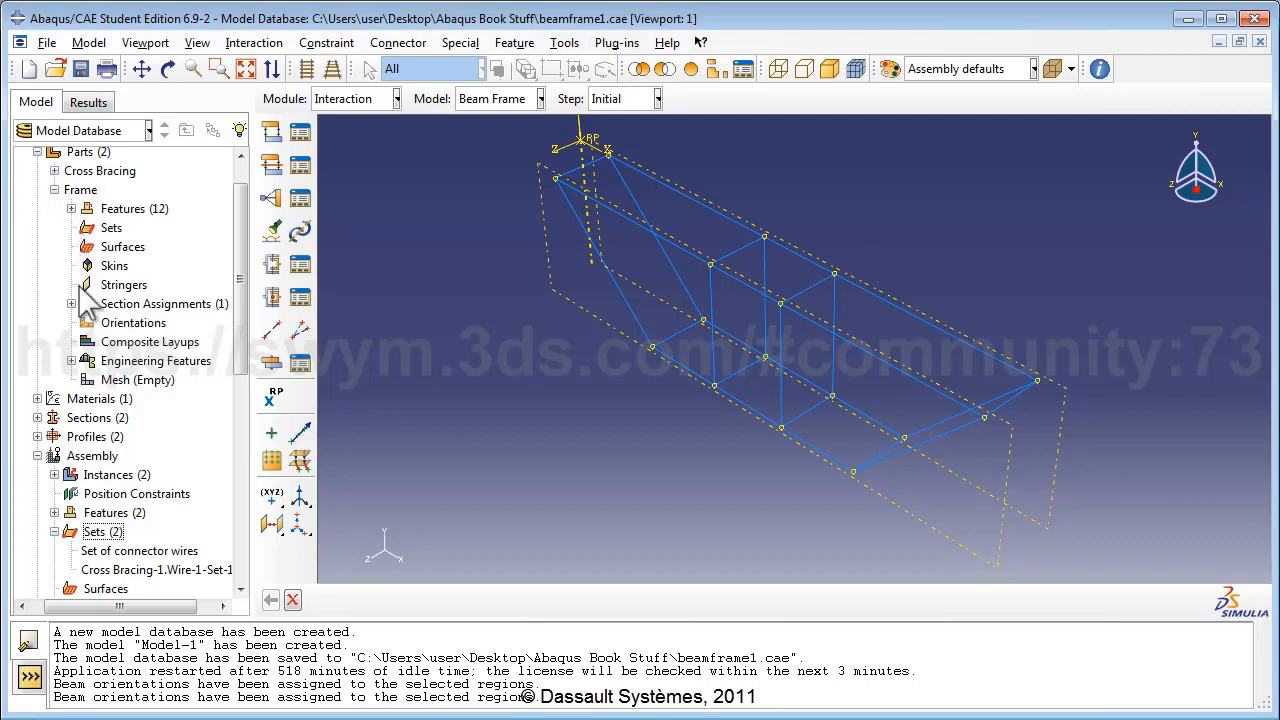
pyautogui.moveTo(241, 357); pyautogui.dragTo(258, 540)
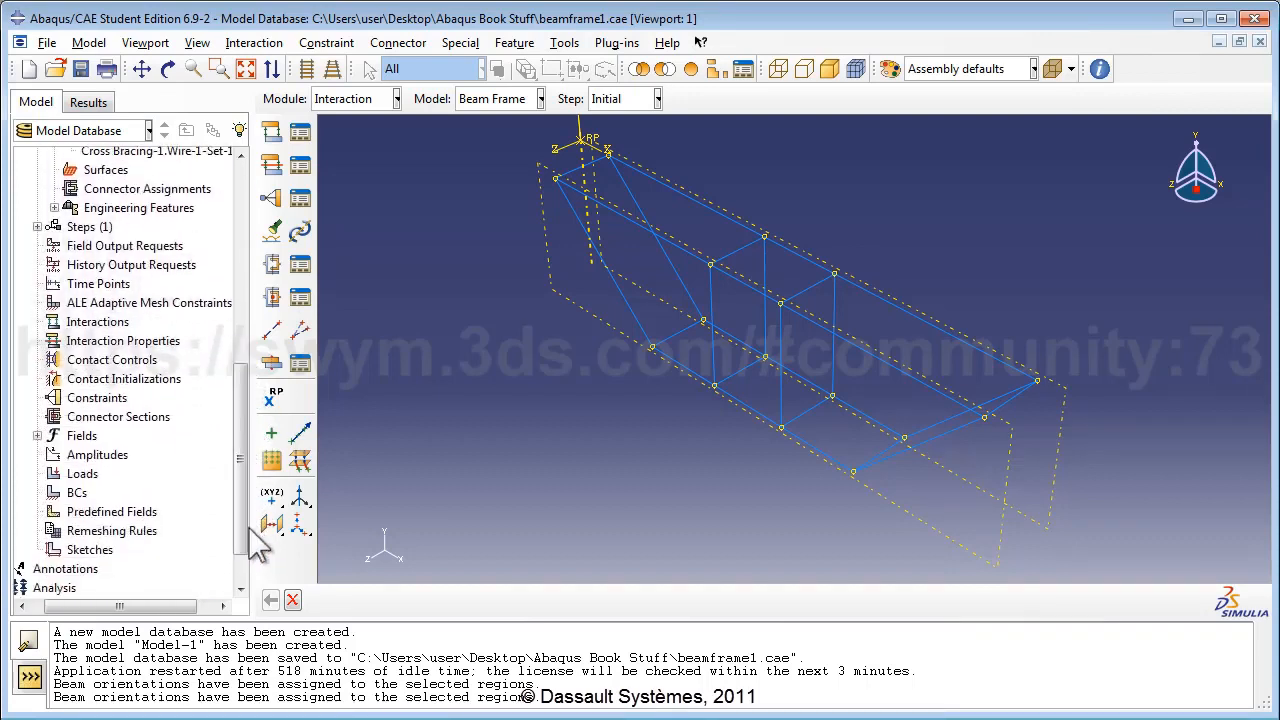
# Create connector section FrameCrossConnSect, Basic category, with Join translational type.
pyautogui.click(118, 417)
pyautogui.doubleClick(118, 417)
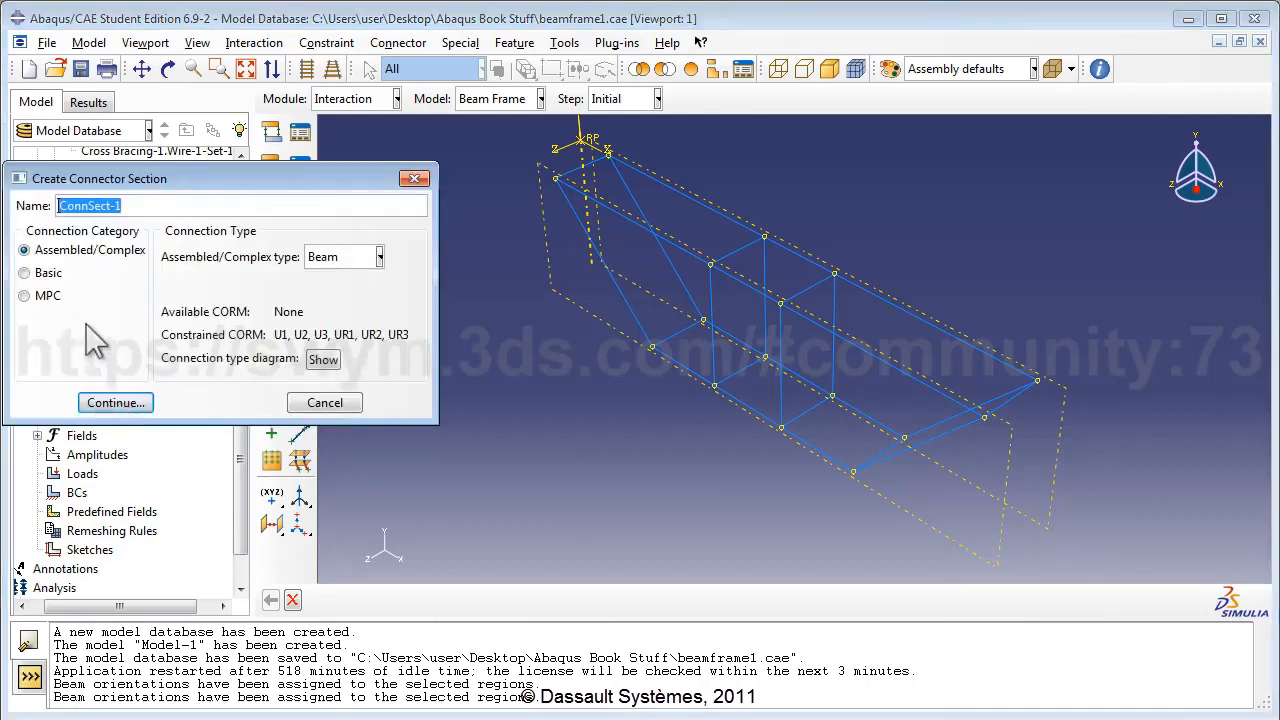
pyautogui.press('BackSpace')
pyautogui.write('Fra')
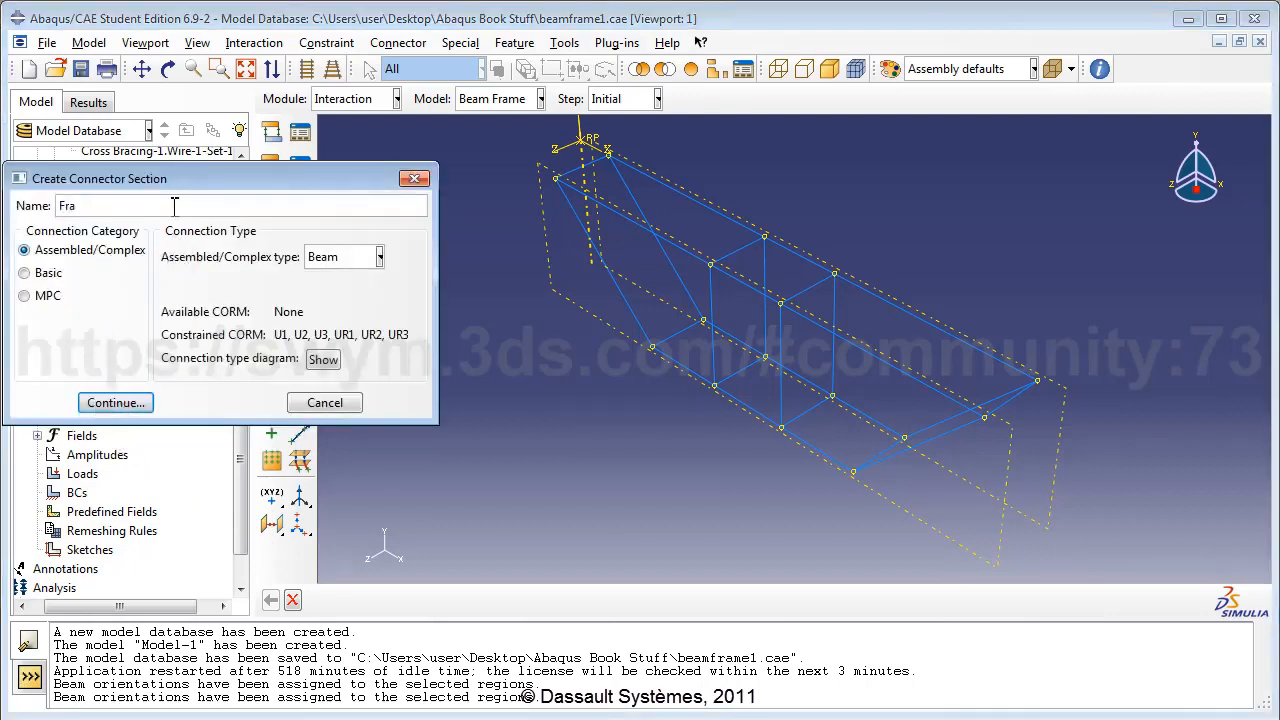
pyautogui.write('meCrossConnSect')
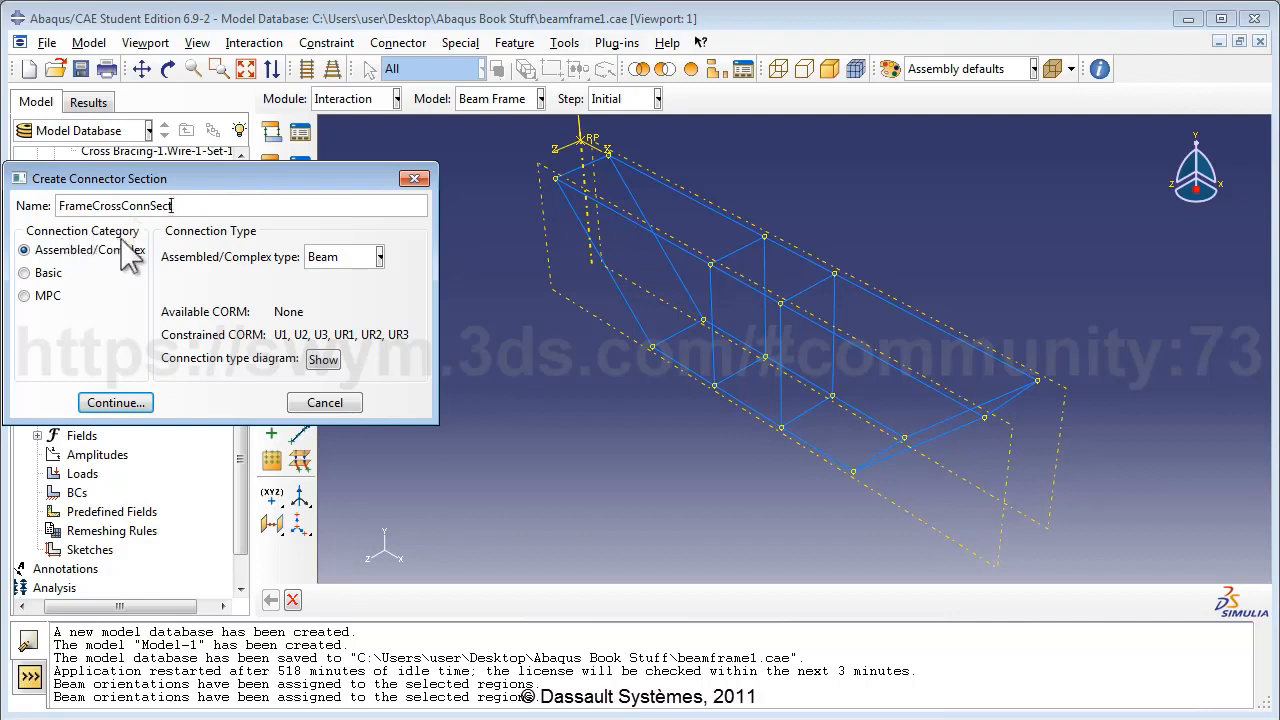
pyautogui.click(42, 274)
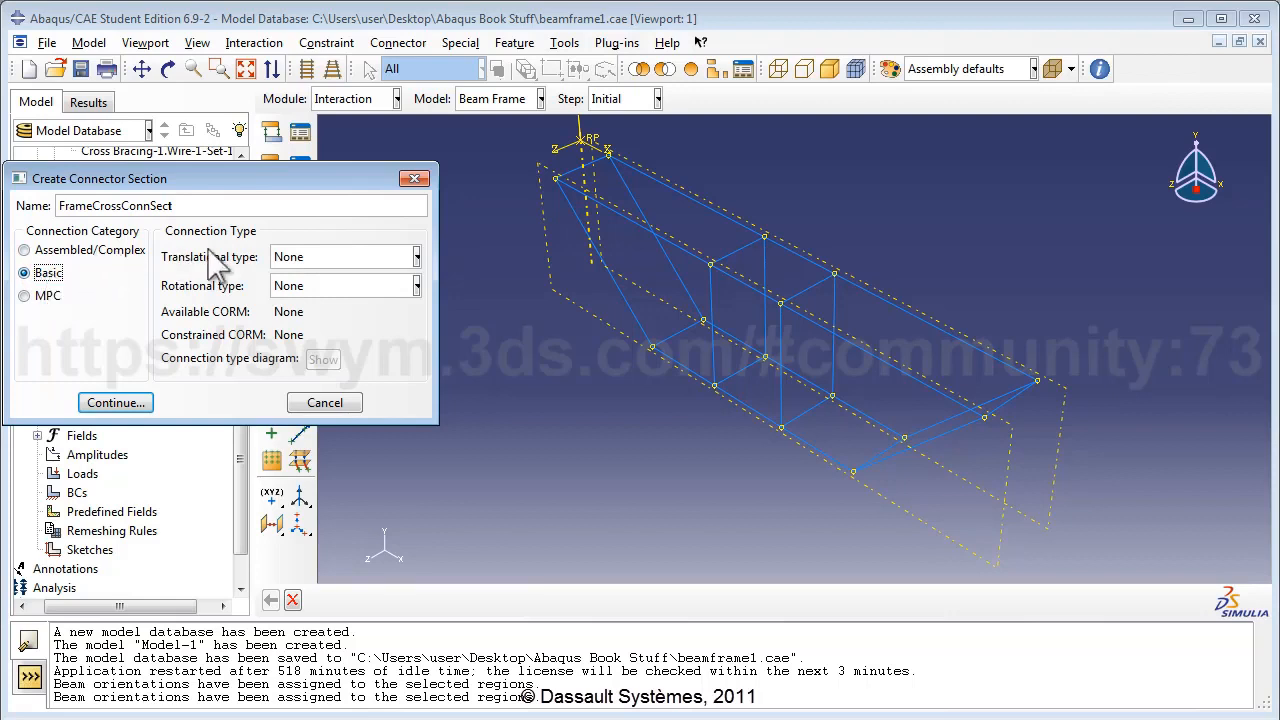
pyautogui.click(287, 257)
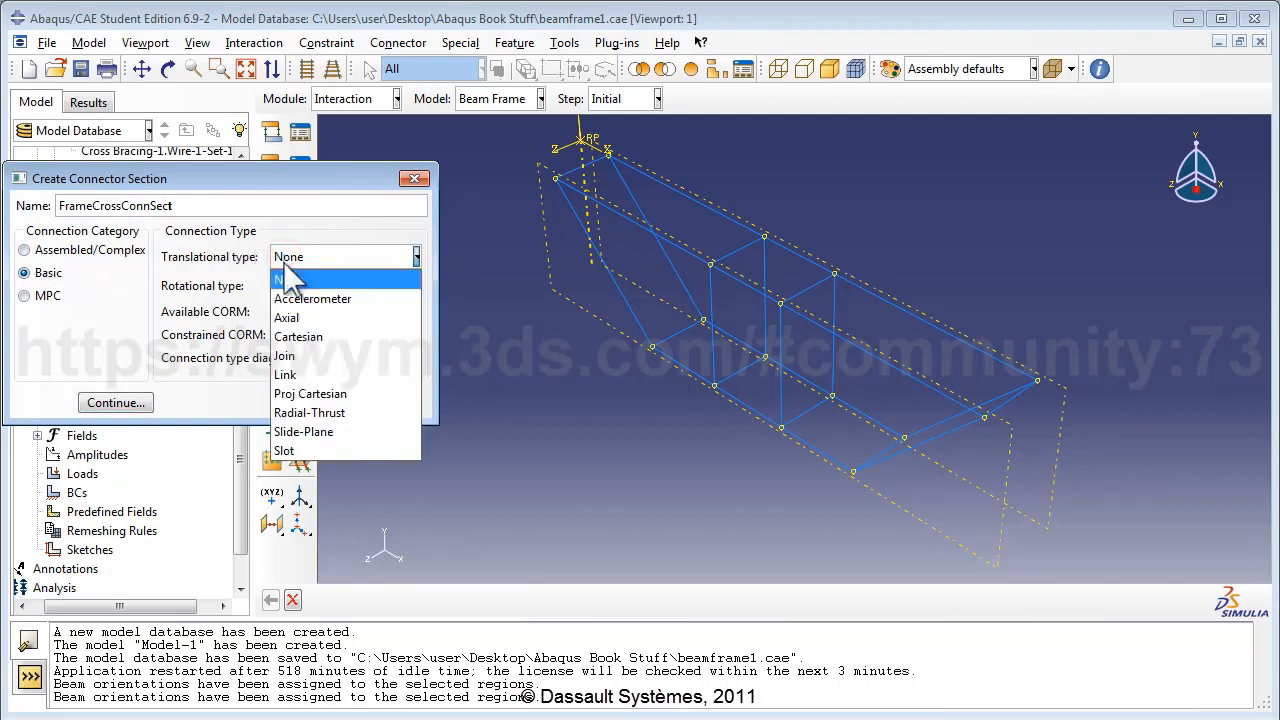
pyautogui.click(295, 355)
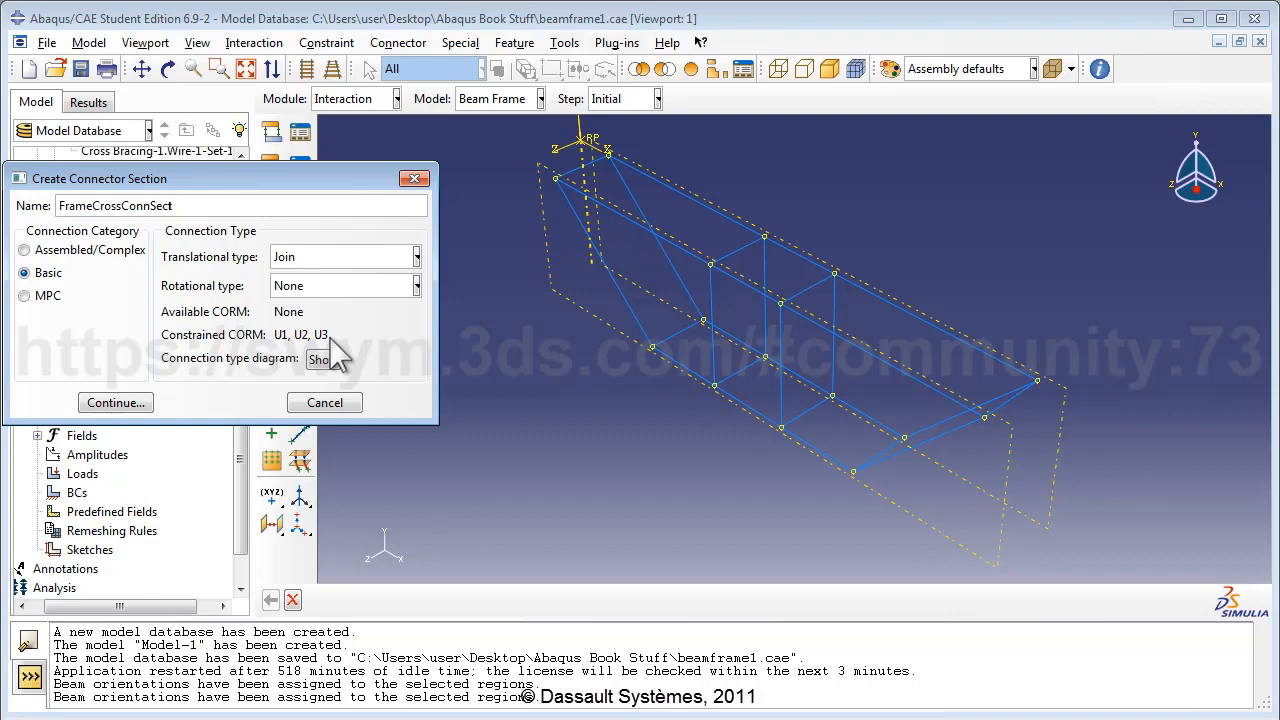
pyautogui.click(130, 402)
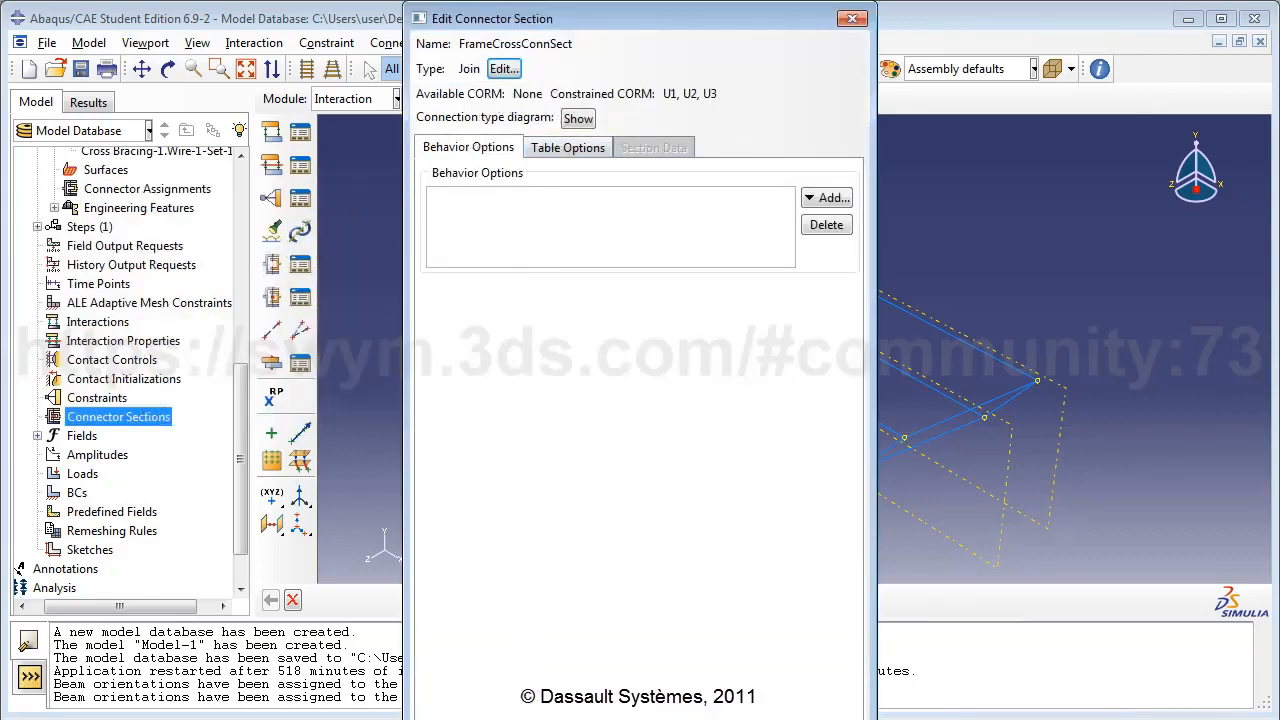
pyautogui.click(520, 719)
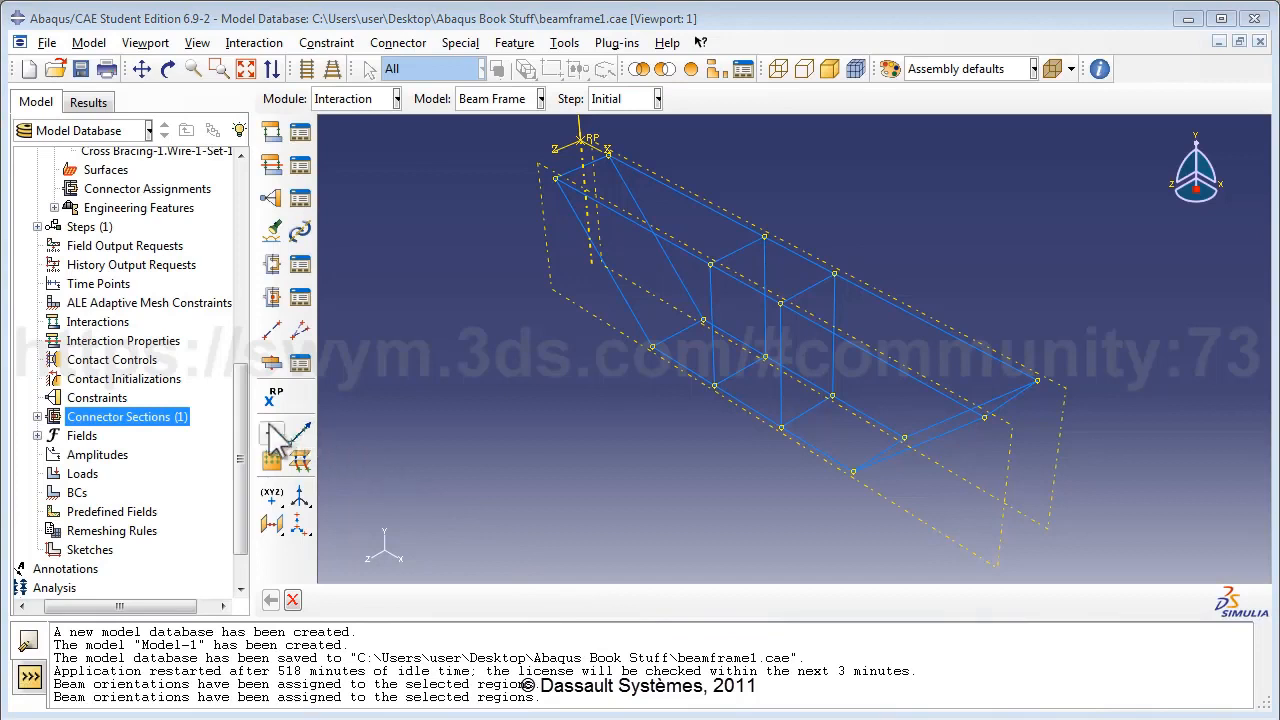
# Assign connector section FrameCrossConnSect to the wires in Set of connector wires.
pyautogui.moveTo(240, 422); pyautogui.dragTo(206, 343)
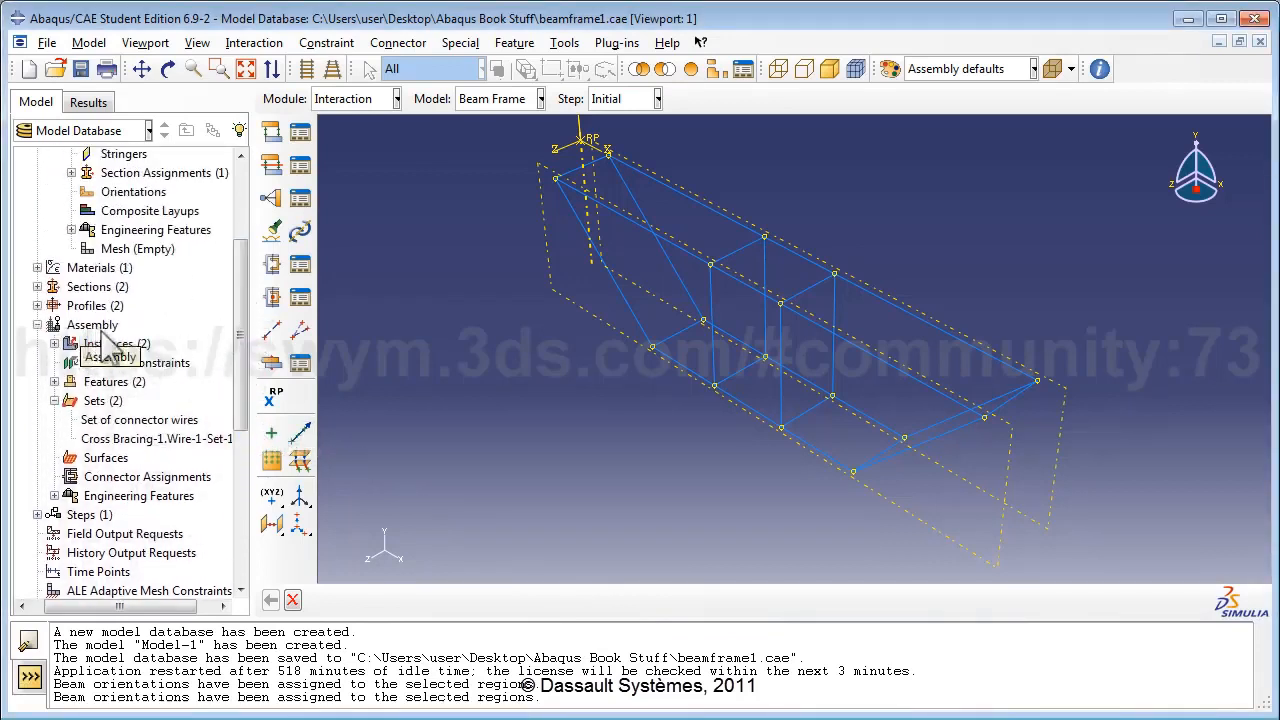
pyautogui.click(54, 400)
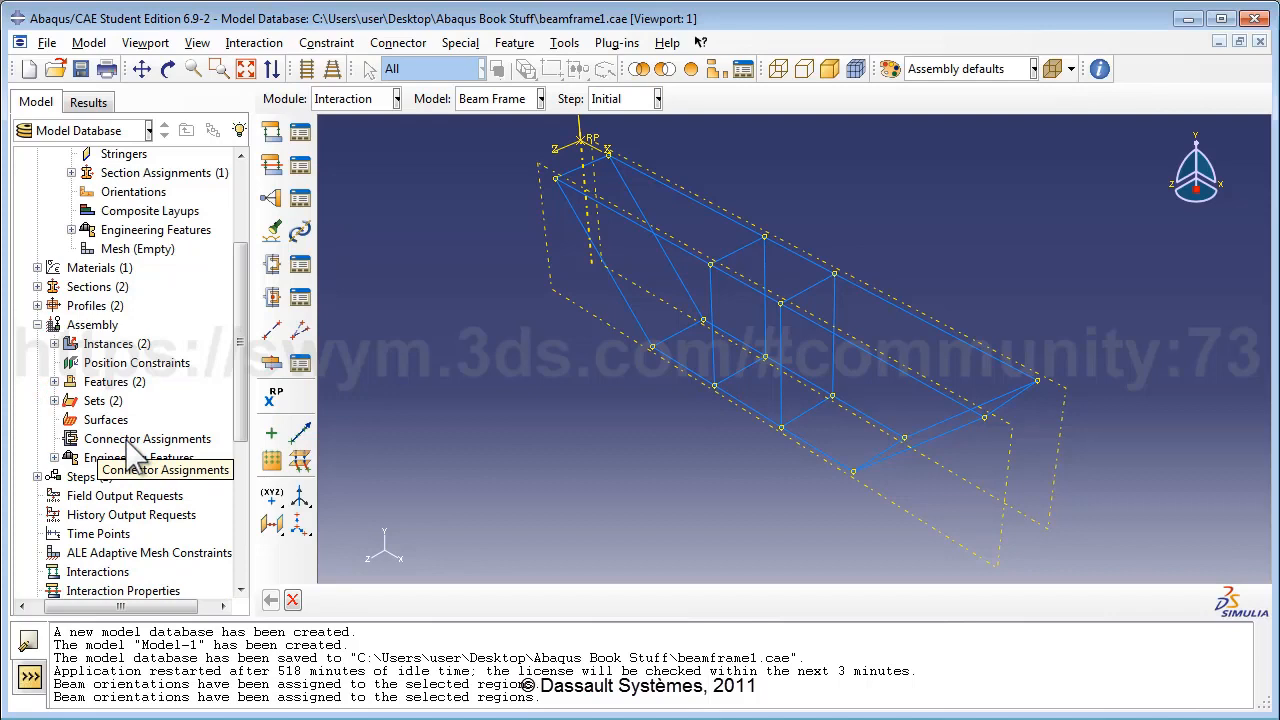
pyautogui.doubleClick(130, 443)
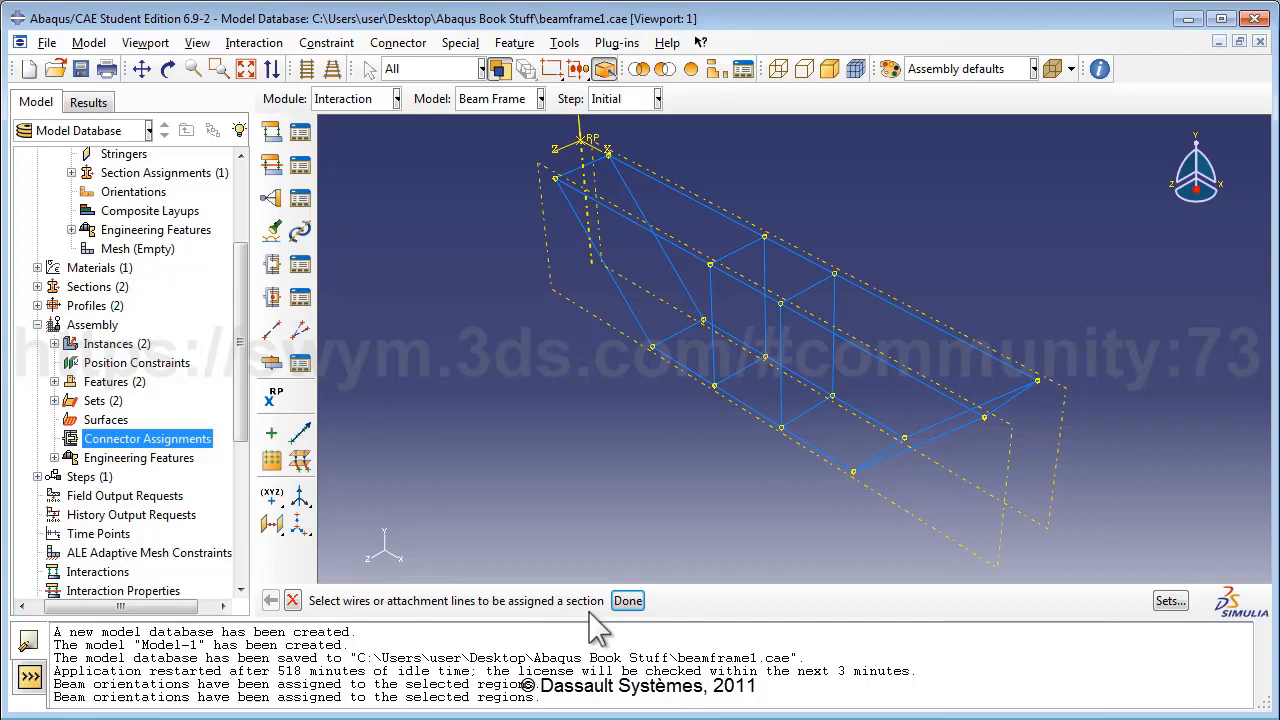
pyautogui.click(1174, 604)
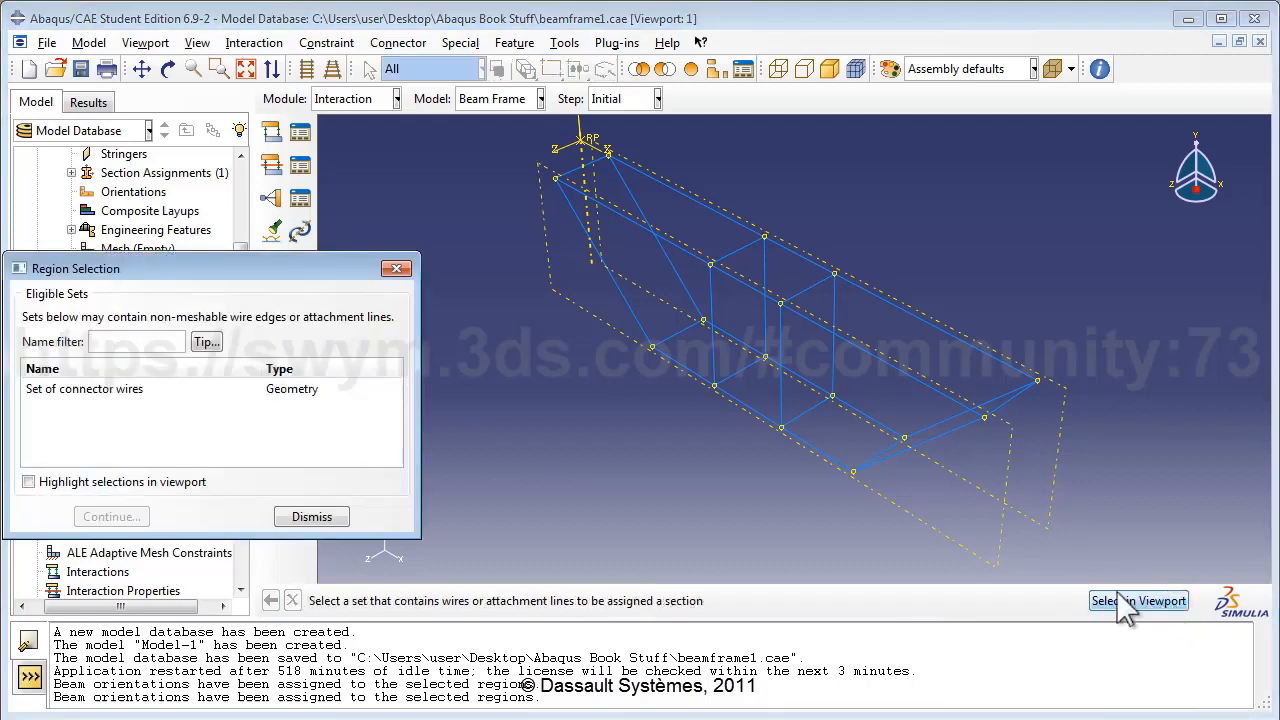
pyautogui.click(124, 390)
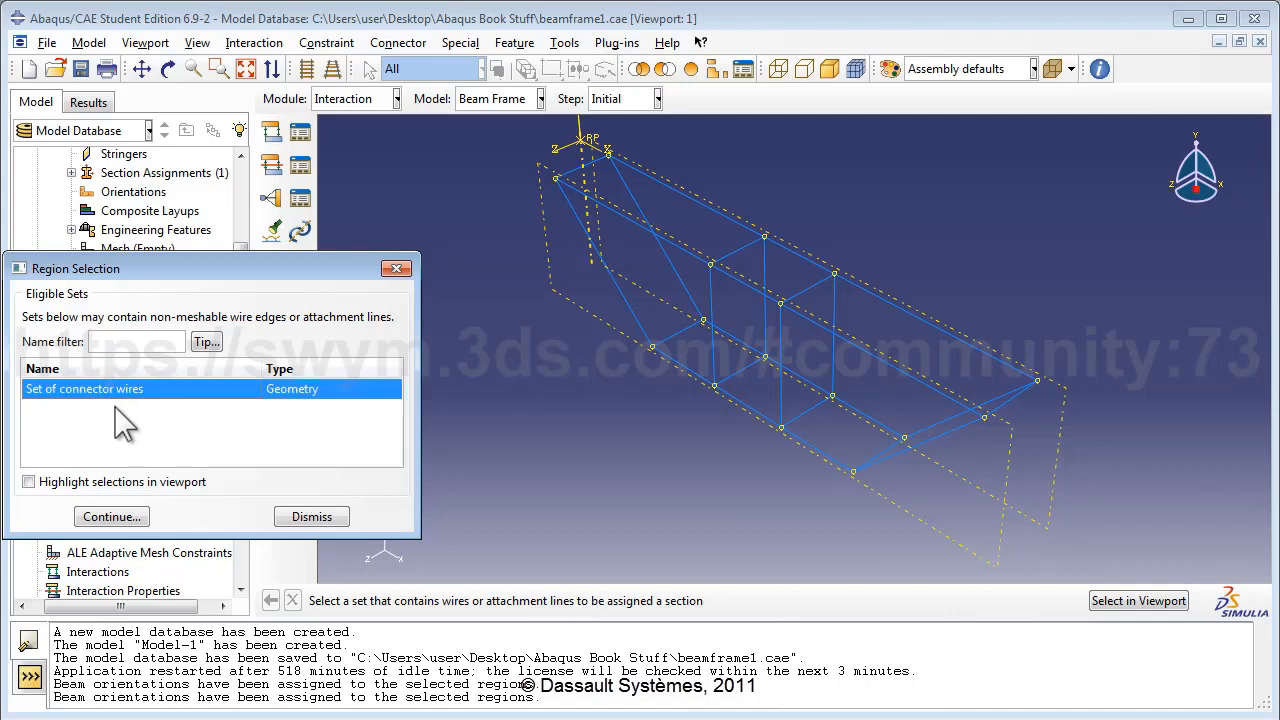
pyautogui.click(88, 482)
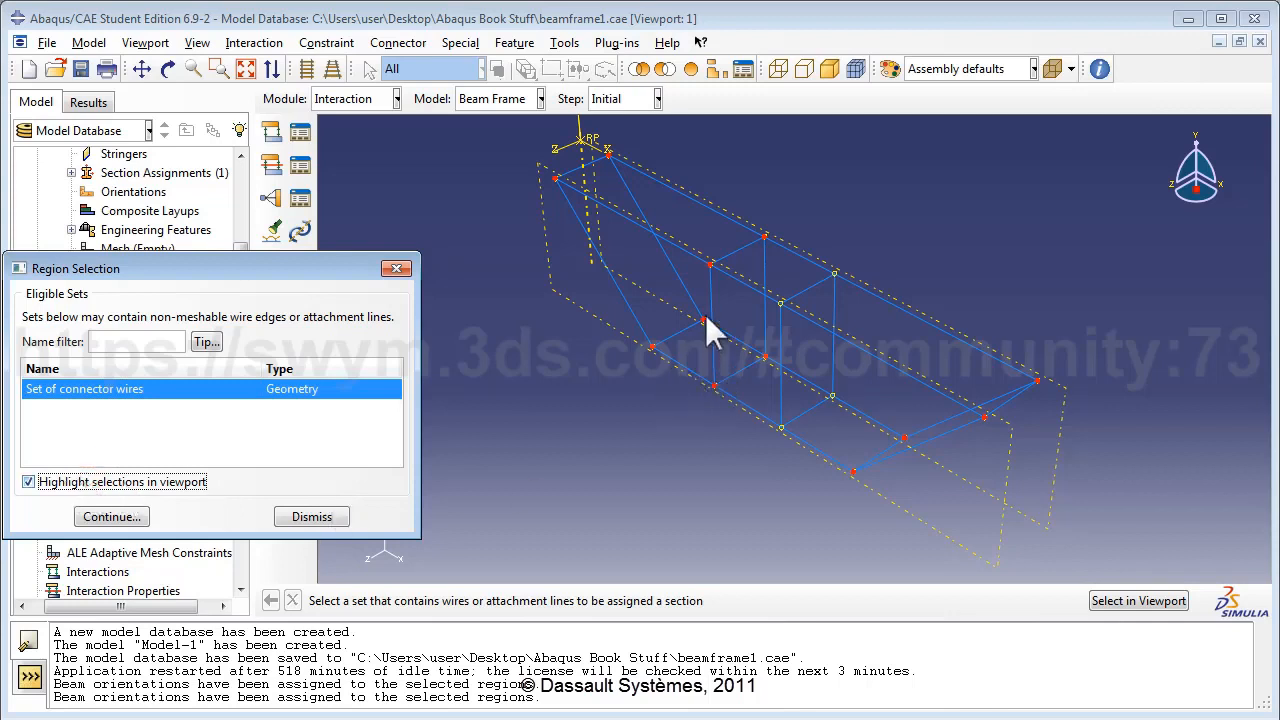
pyautogui.click(150, 483)
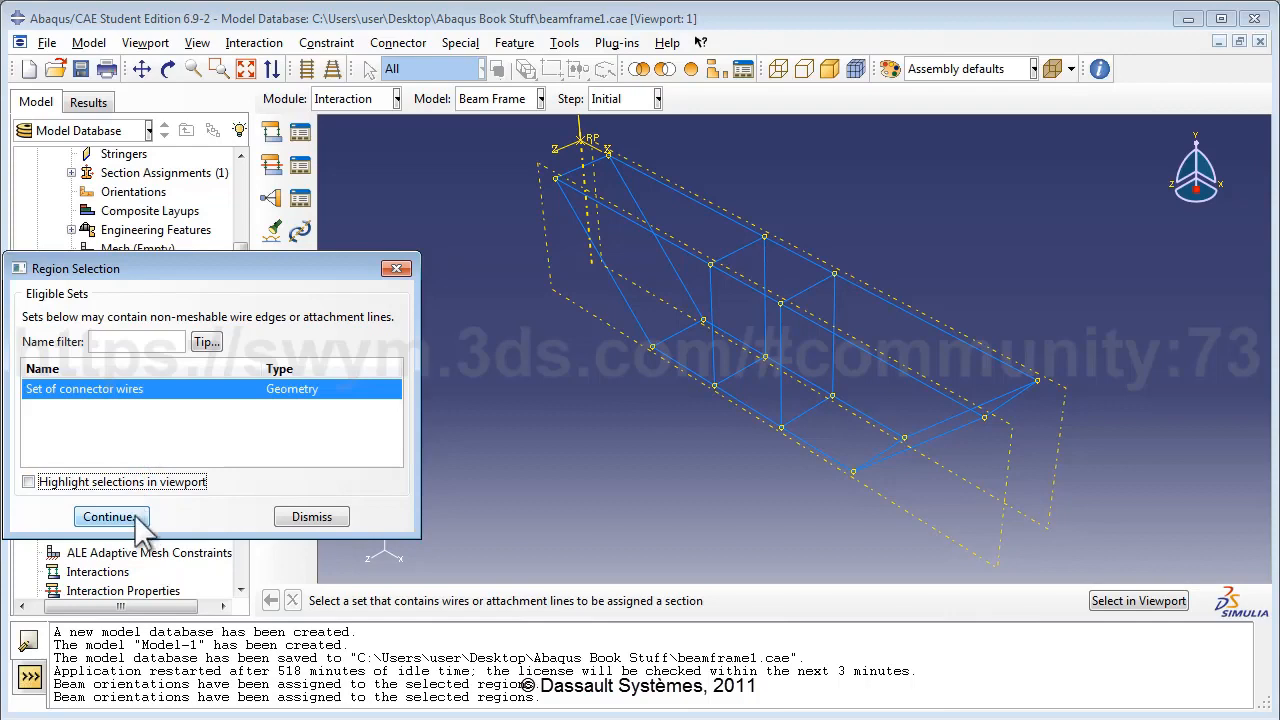
pyautogui.click(108, 517)
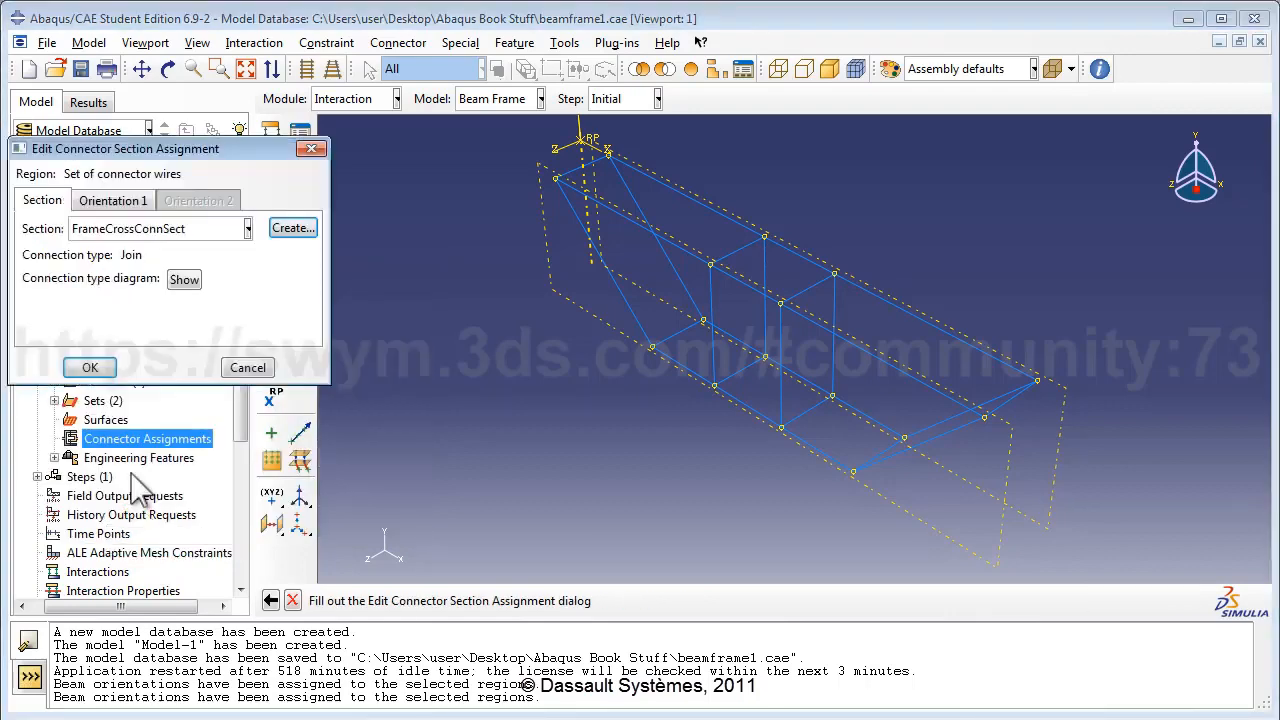
pyautogui.click(100, 230)
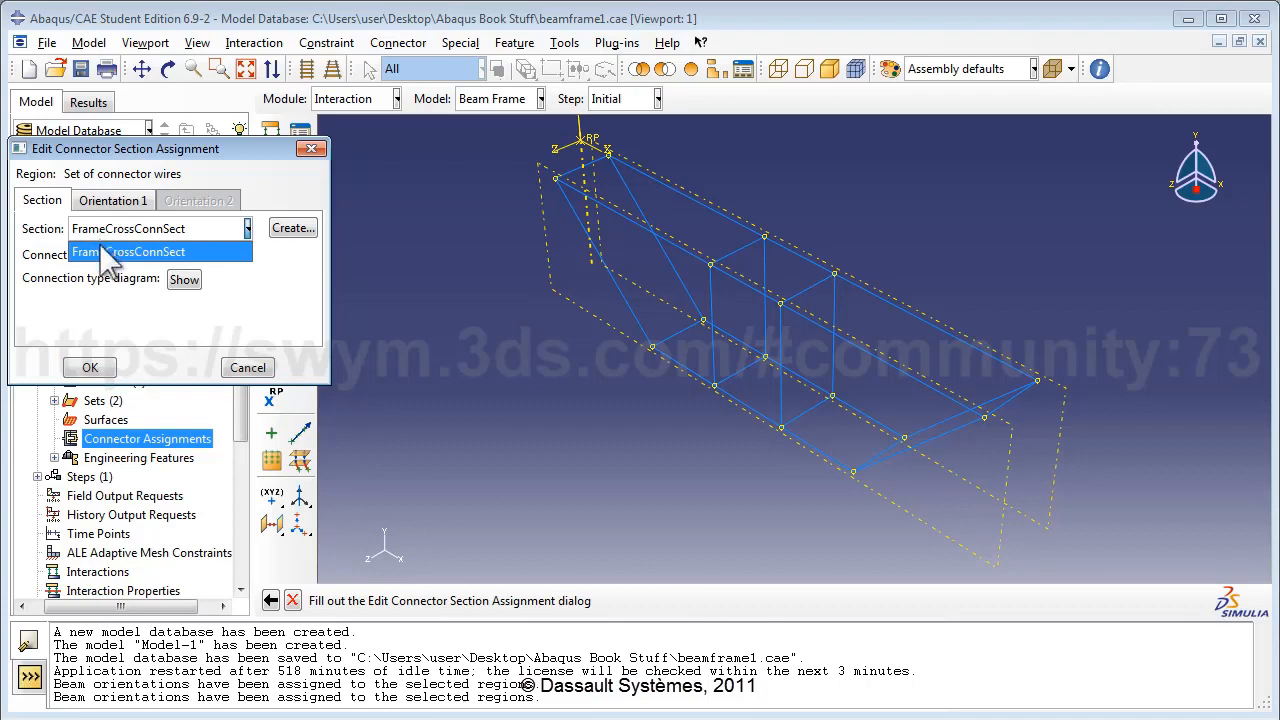
pyautogui.click(100, 246)
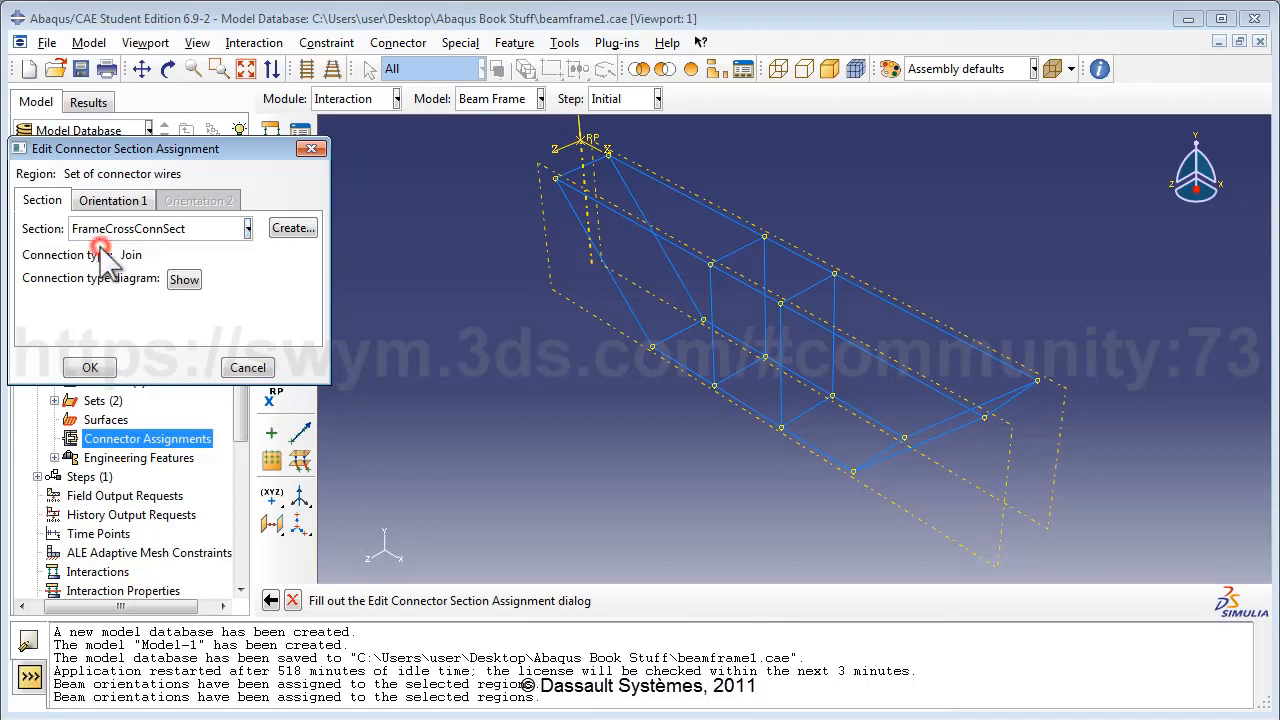
pyautogui.click(90, 367)
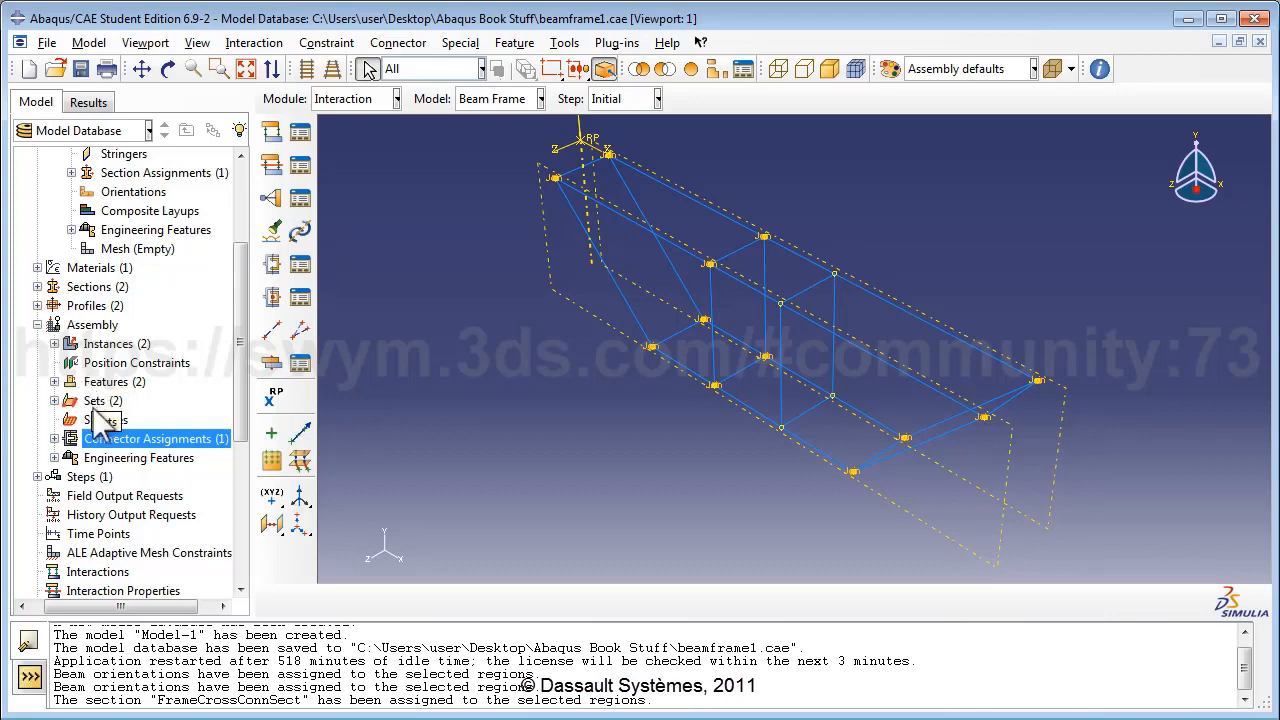
# Suppress the Frame-1 instance so only the cross bracing remains visible.
pyautogui.click(54, 344)
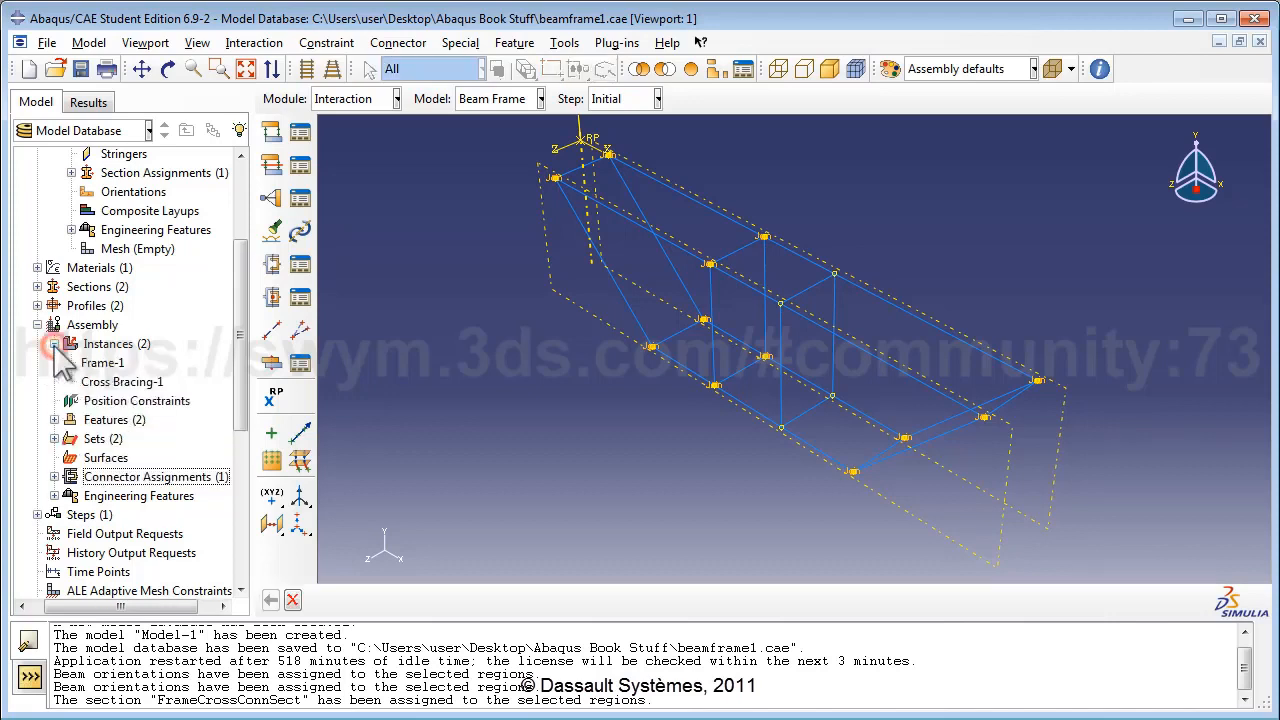
pyautogui.click(114, 365)
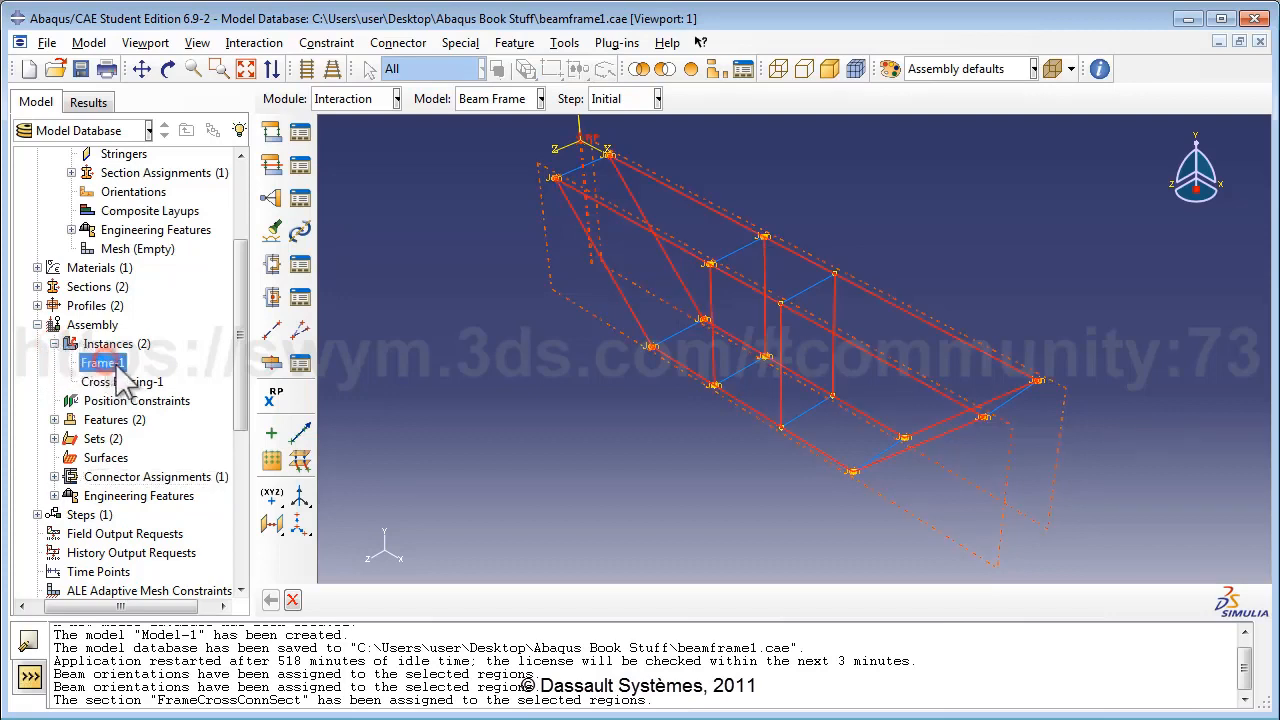
pyautogui.rightClick(121, 367)
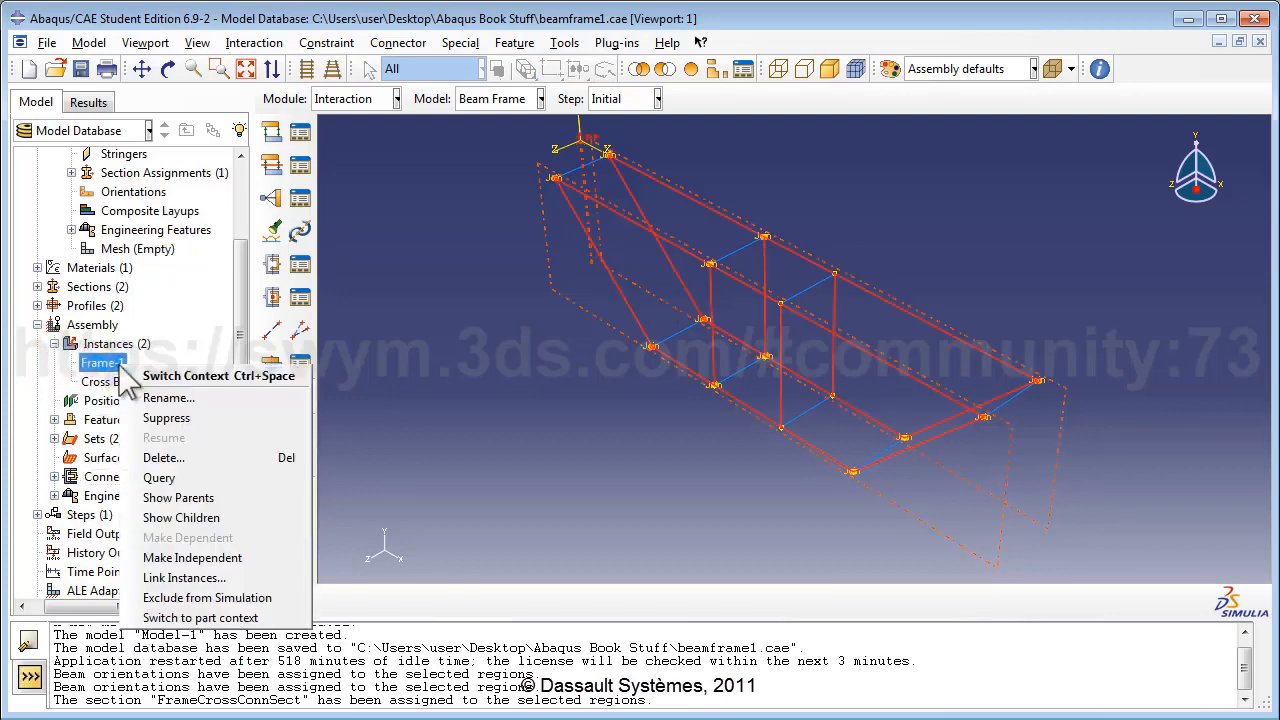
pyautogui.click(197, 415)
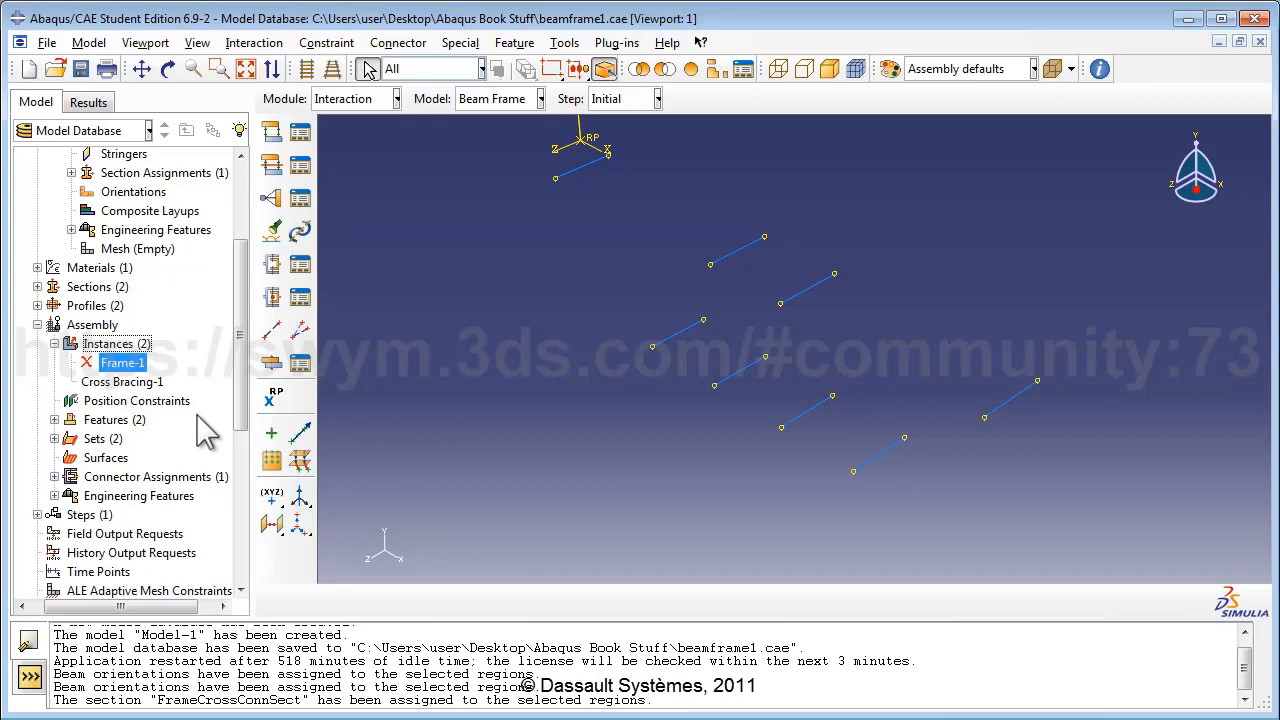
# Create assembly set crossnode1 from the right-hand brace vertex.
pyautogui.doubleClick(103, 438)
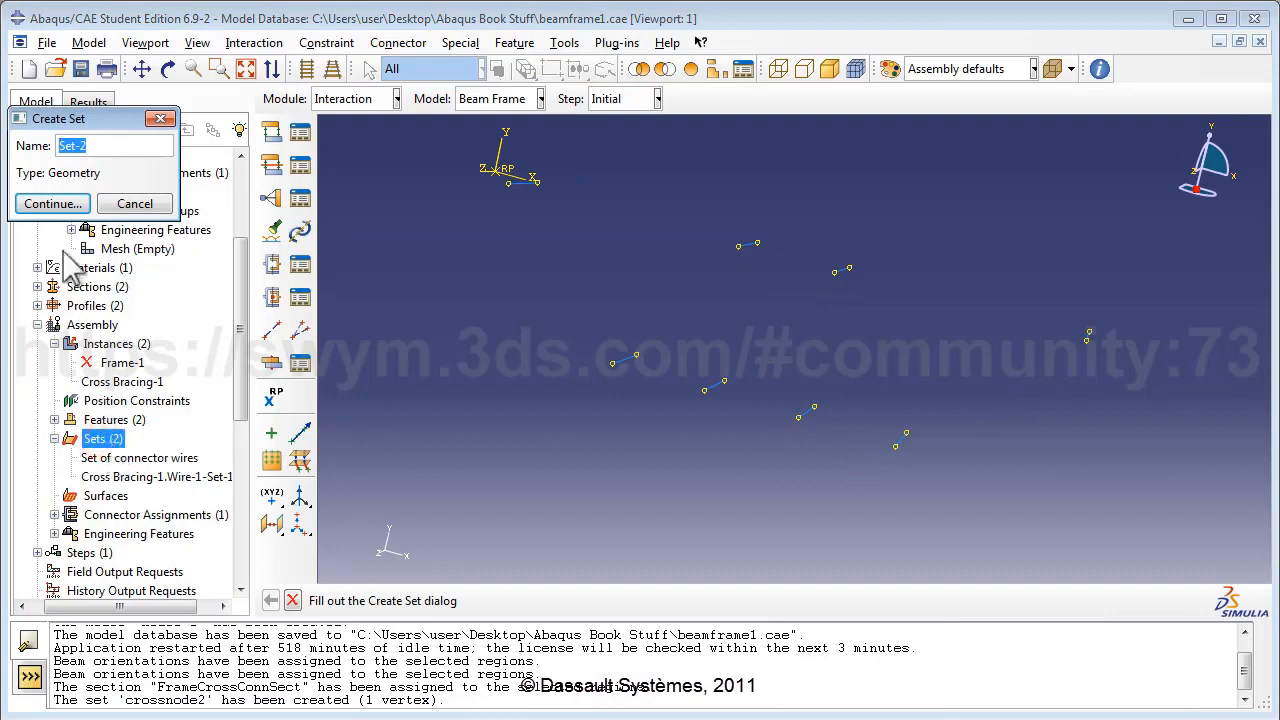
pyautogui.write('cros')
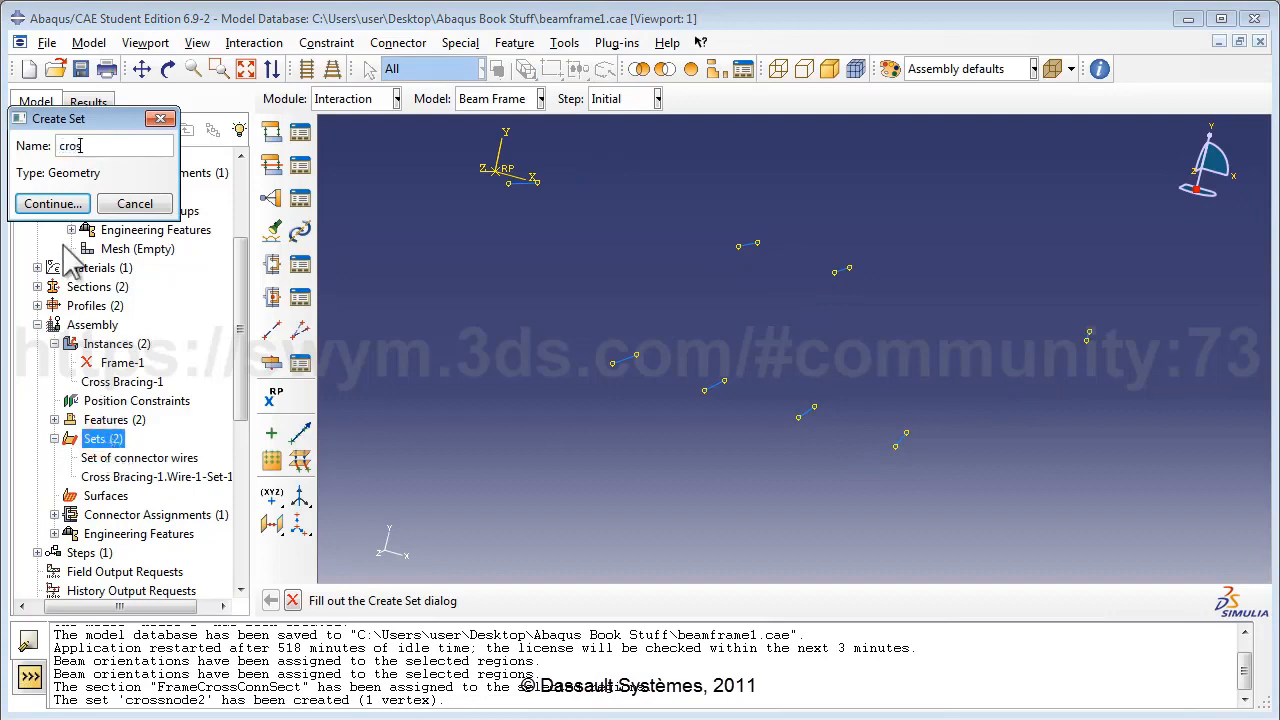
pyautogui.write('snode1')
pyautogui.click(55, 203)
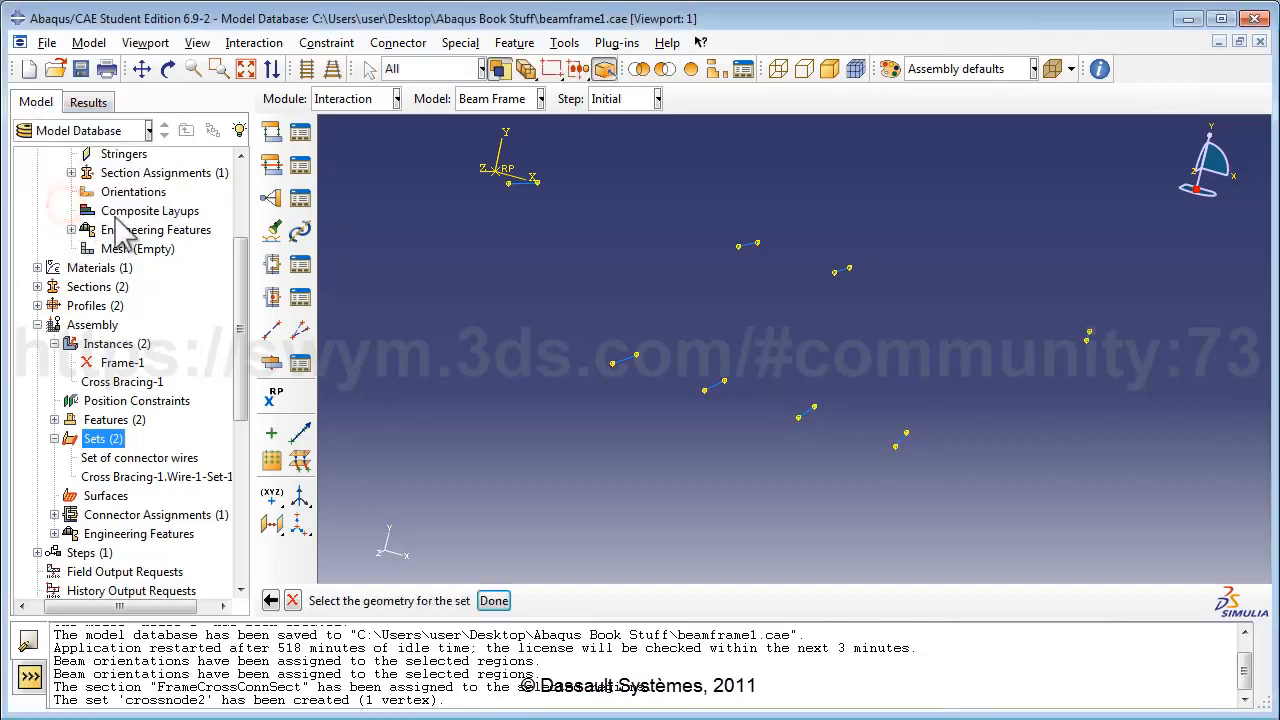
pyautogui.click(834, 272)
pyautogui.click(505, 590)
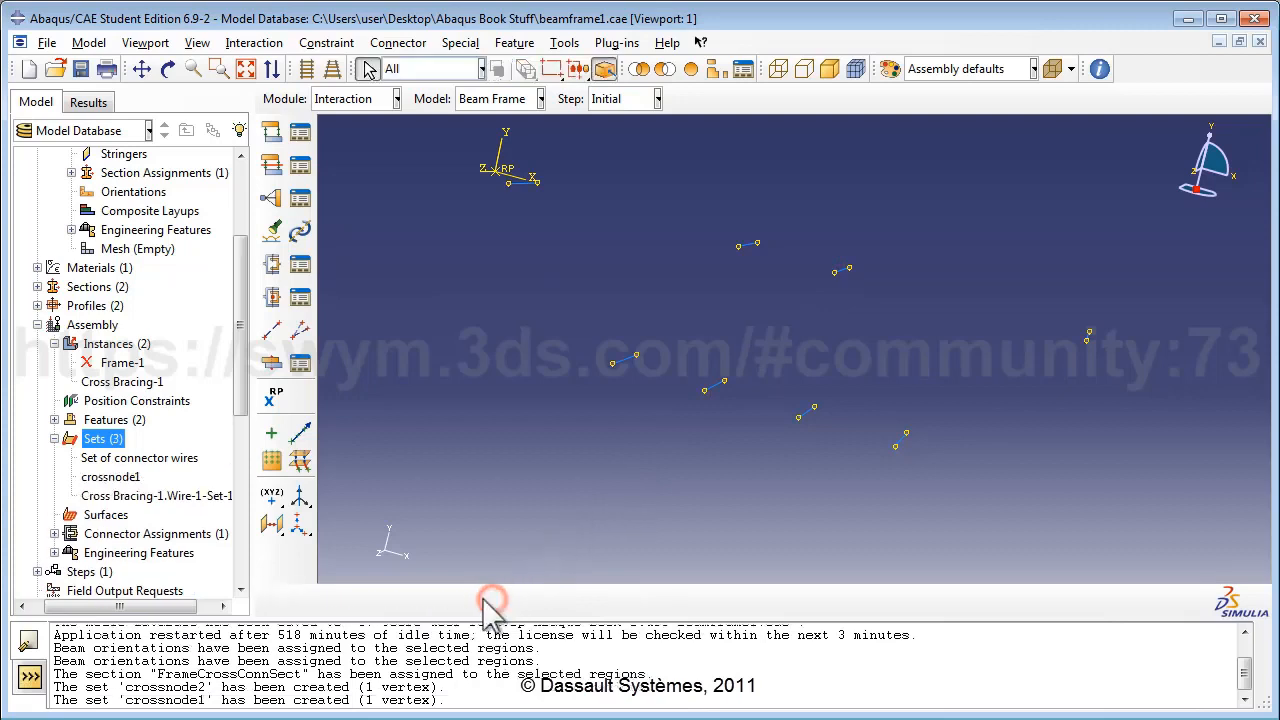
# Create assembly set crossnode2 from another cross bracing vertex.
pyautogui.click(117, 440)
pyautogui.write('crossno')
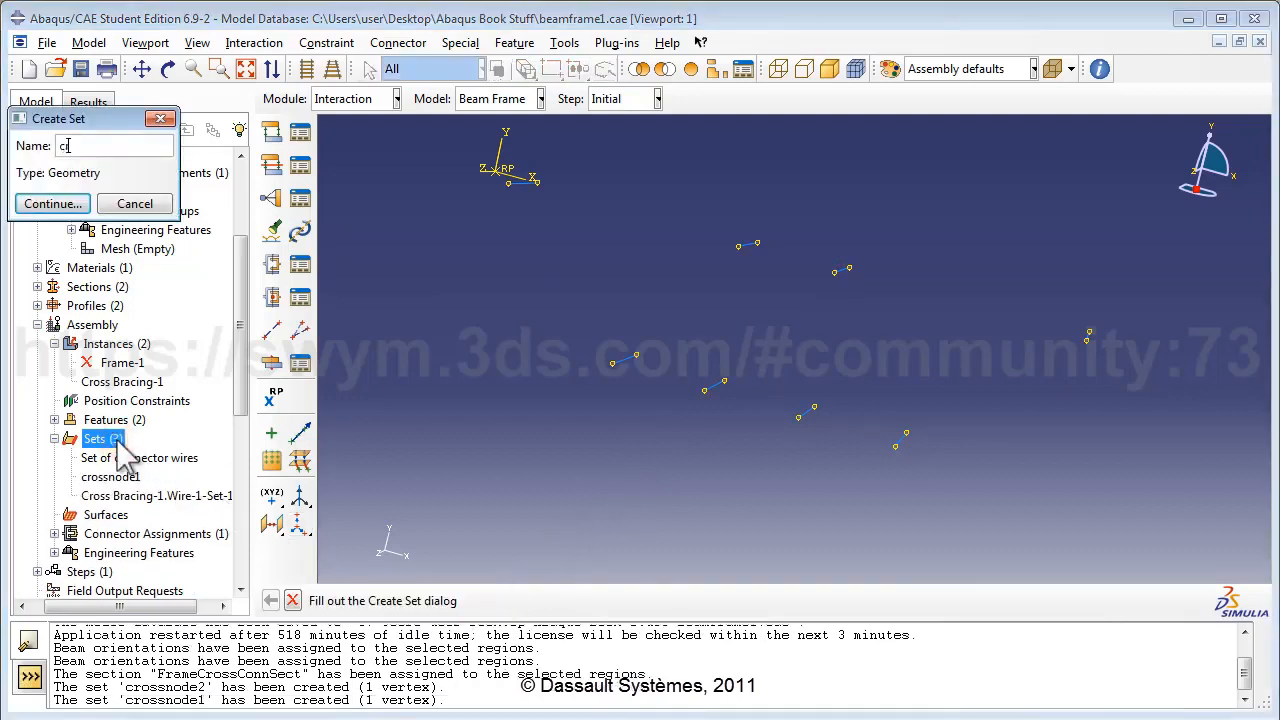
pyautogui.write('de2')
pyautogui.click(53, 203)
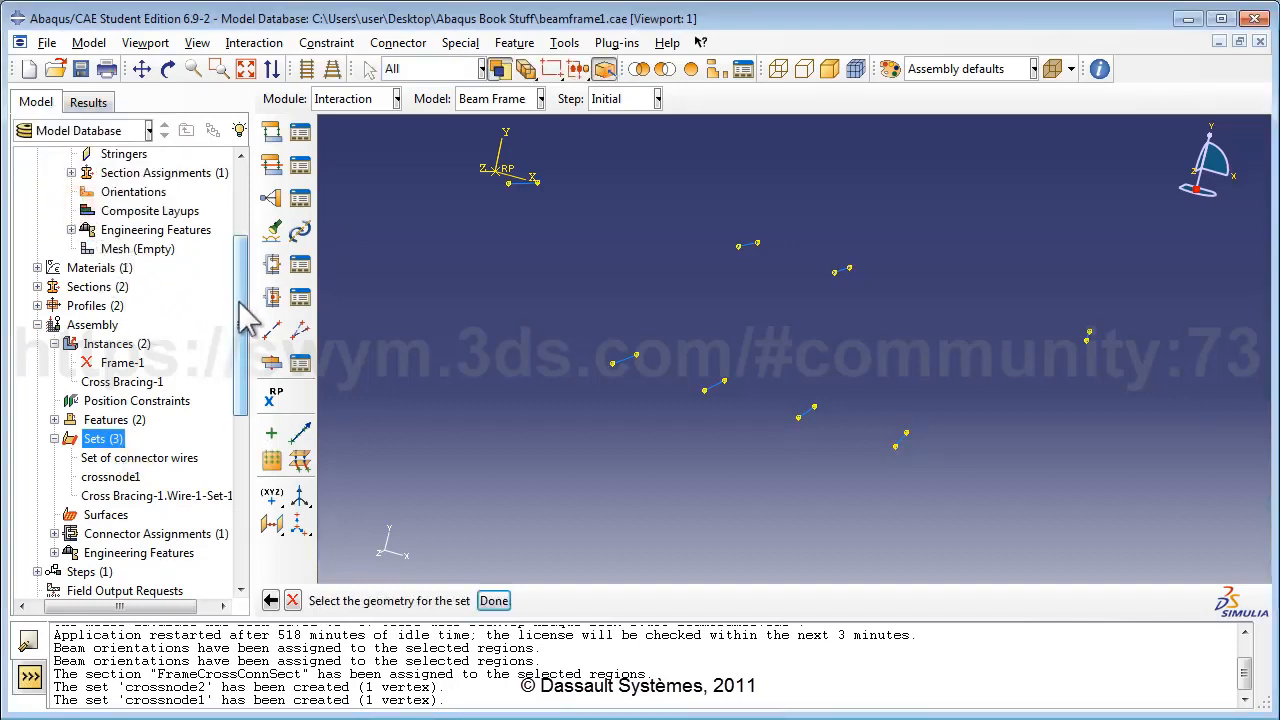
pyautogui.click(849, 268)
pyautogui.click(493, 600)
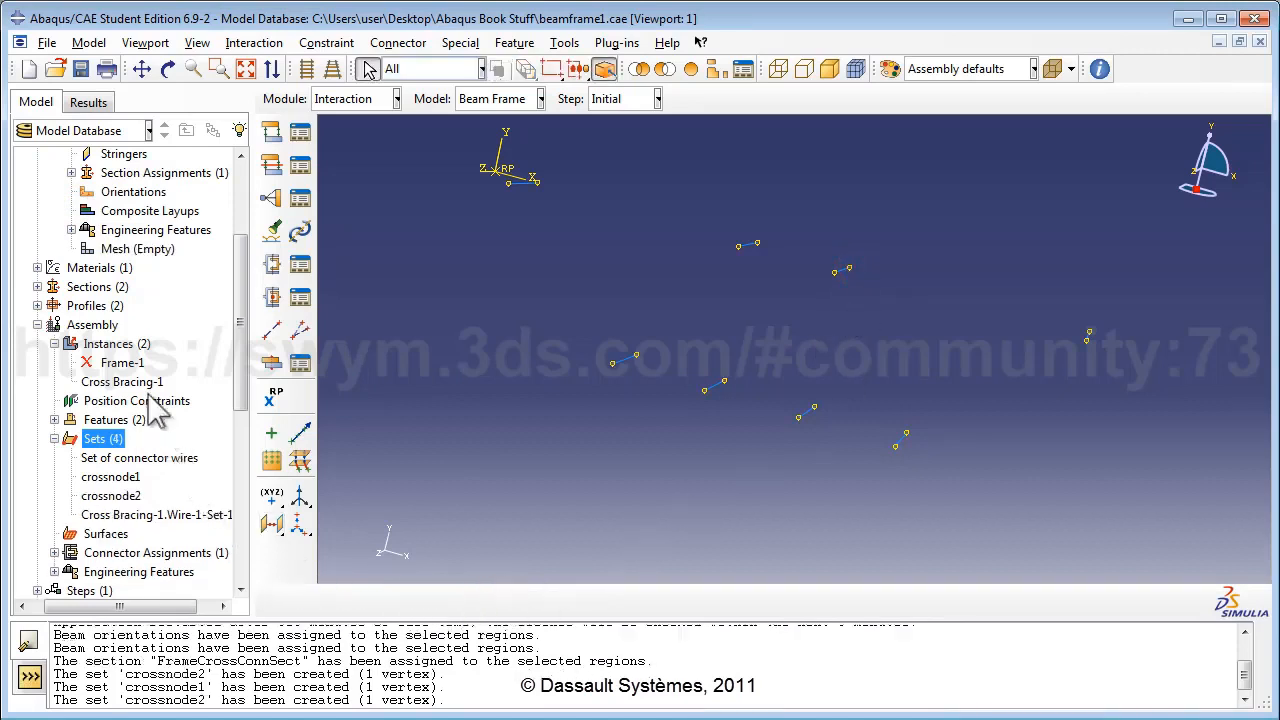
# Resume Frame-1 and suppress Cross Bracing-1 so only the frame shows.
pyautogui.click(126, 364)
pyautogui.rightClick(127, 366)
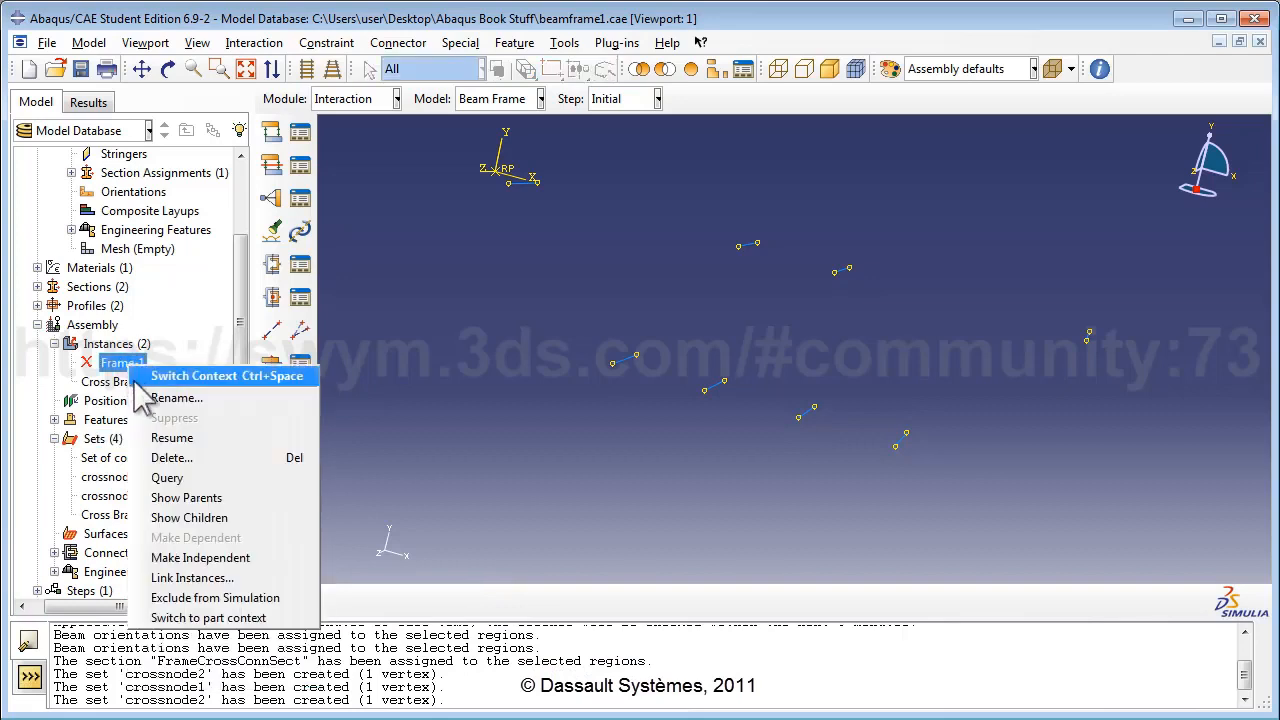
pyautogui.click(165, 430)
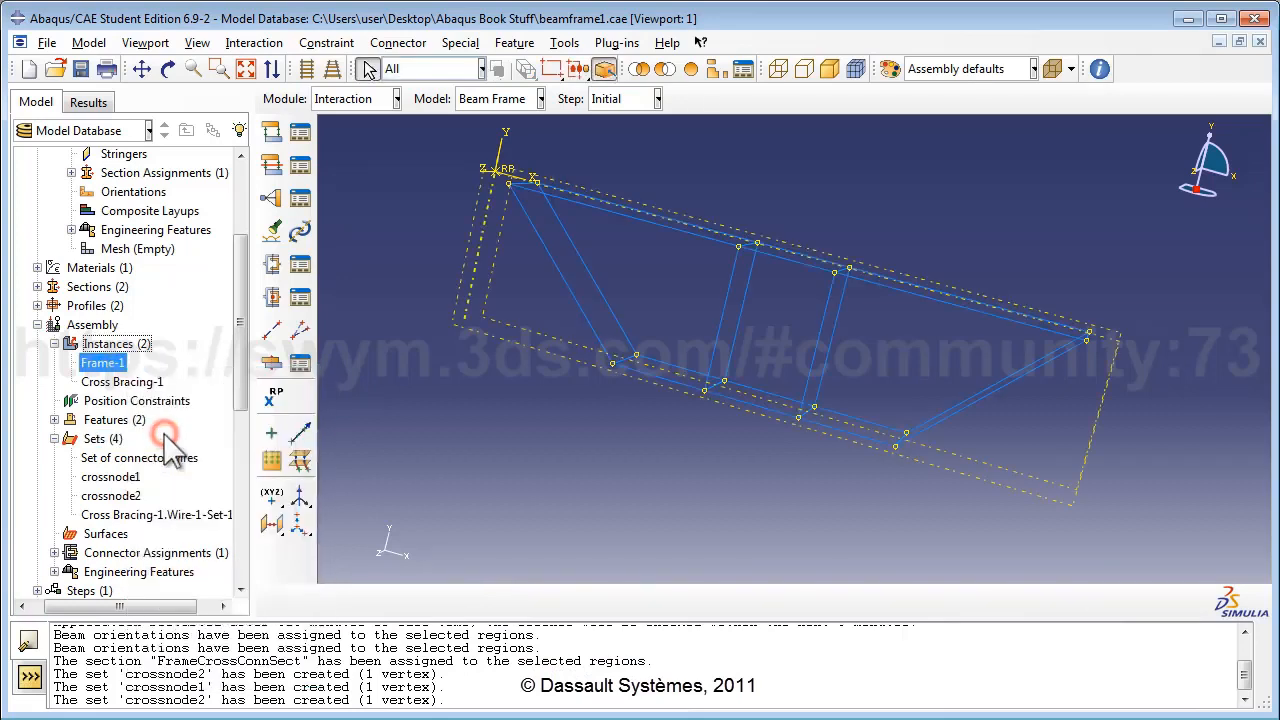
pyautogui.click(140, 382)
pyautogui.rightClick(133, 385)
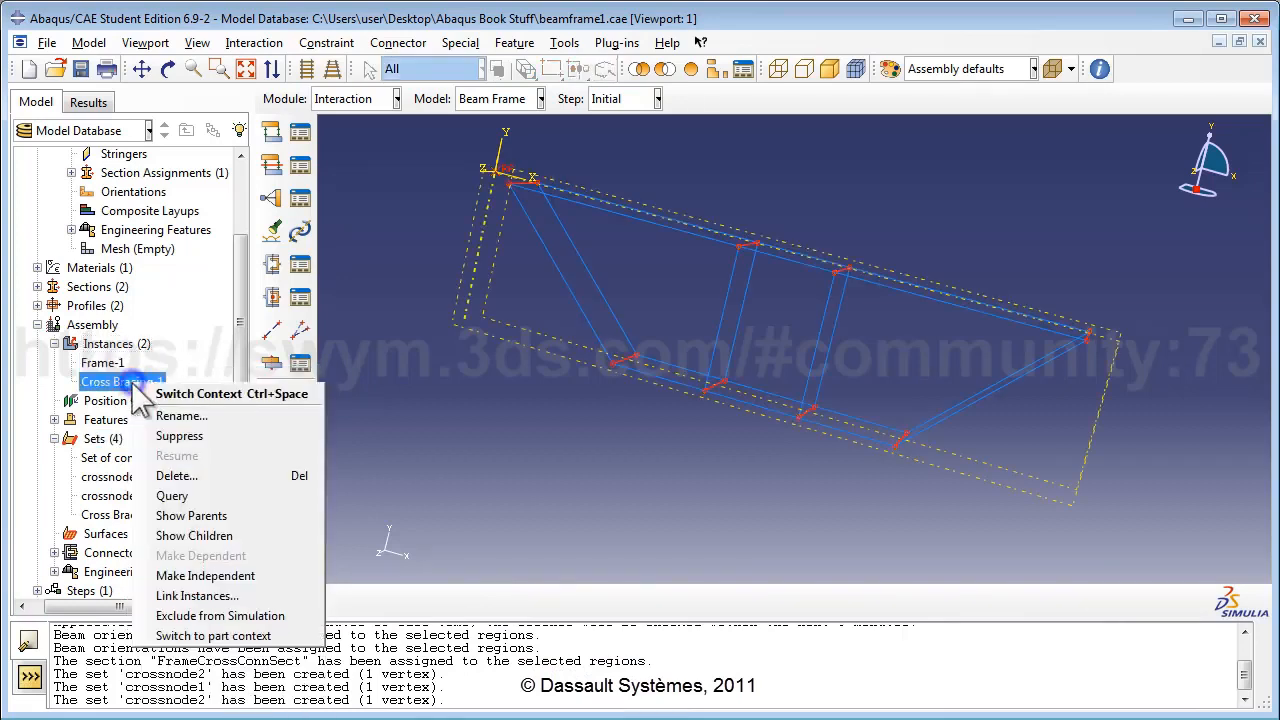
pyautogui.click(166, 437)
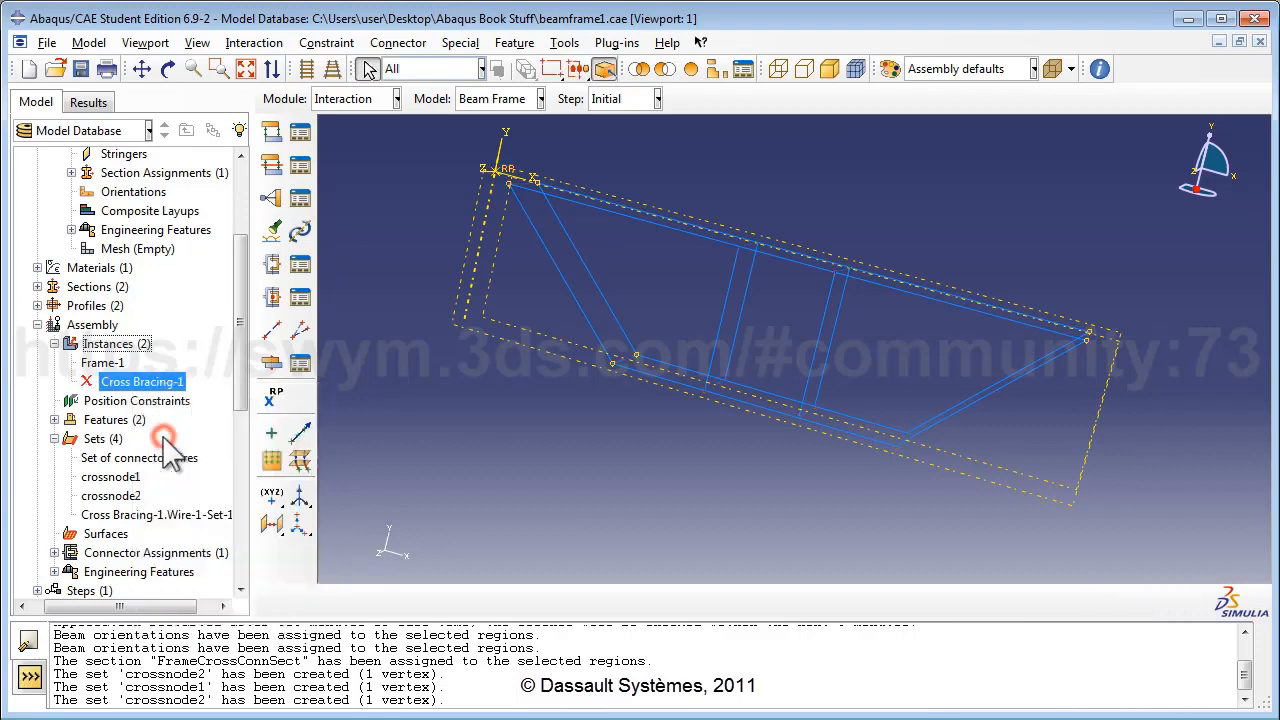
# Create vertex set framenode1 on the frame.
pyautogui.doubleClick(100, 439)
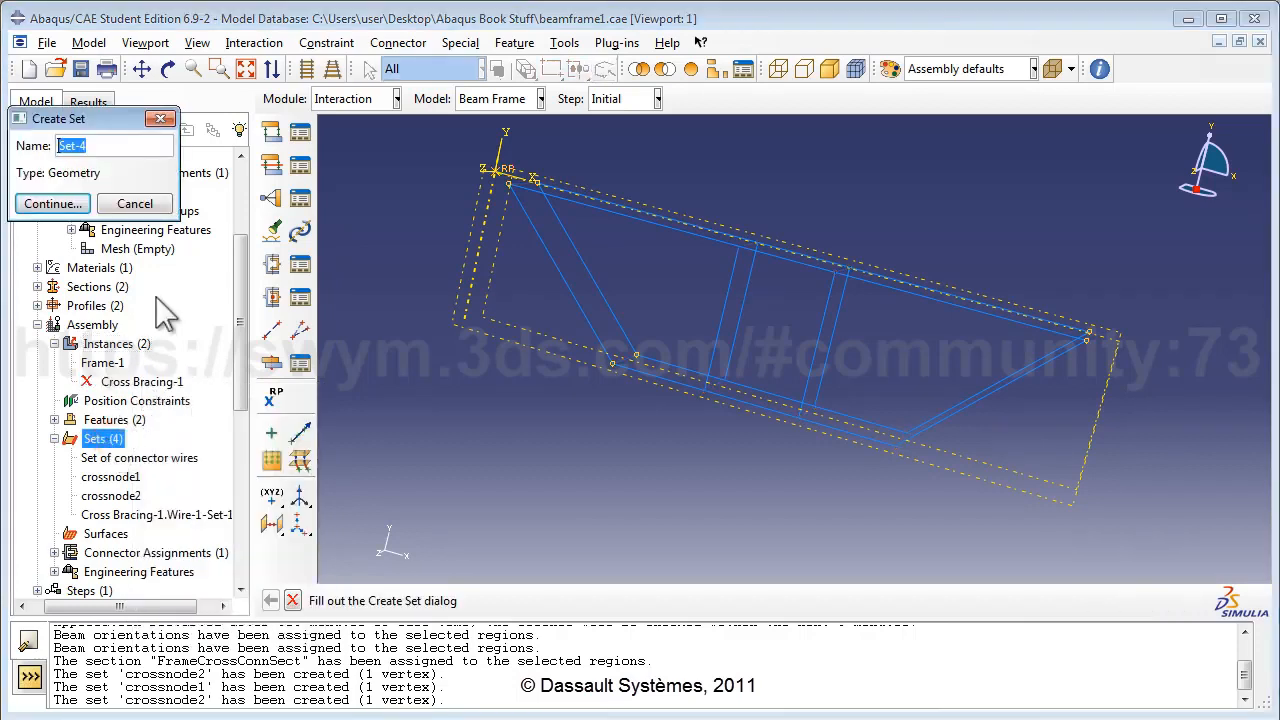
pyautogui.write('fi')
pyautogui.press('BackSpace')
pyautogui.write('ramenode1')
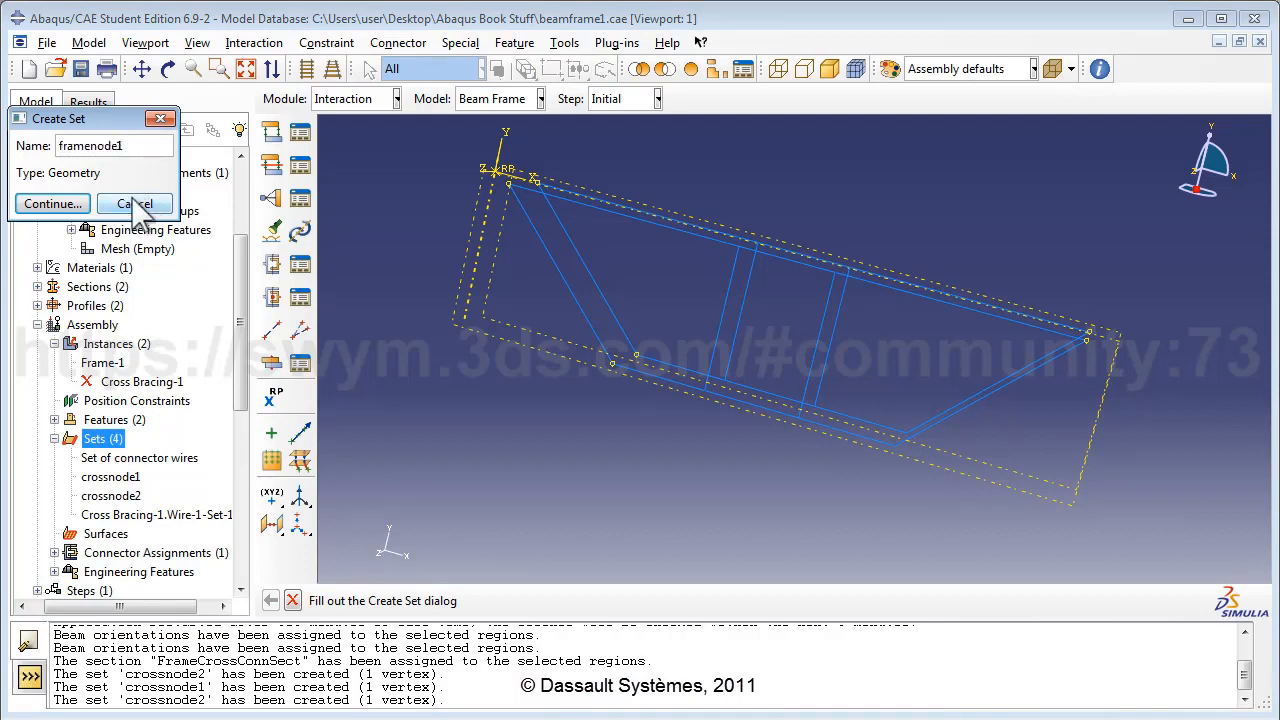
pyautogui.click(50, 204)
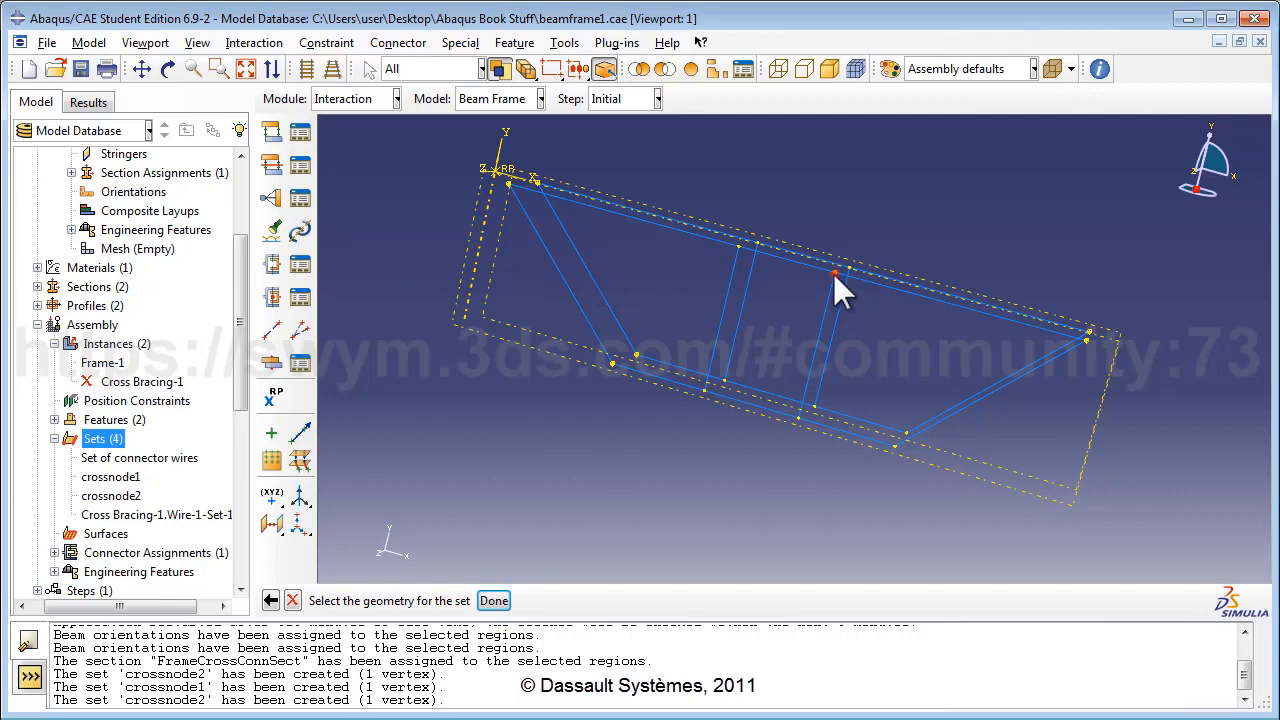
pyautogui.click(494, 600)
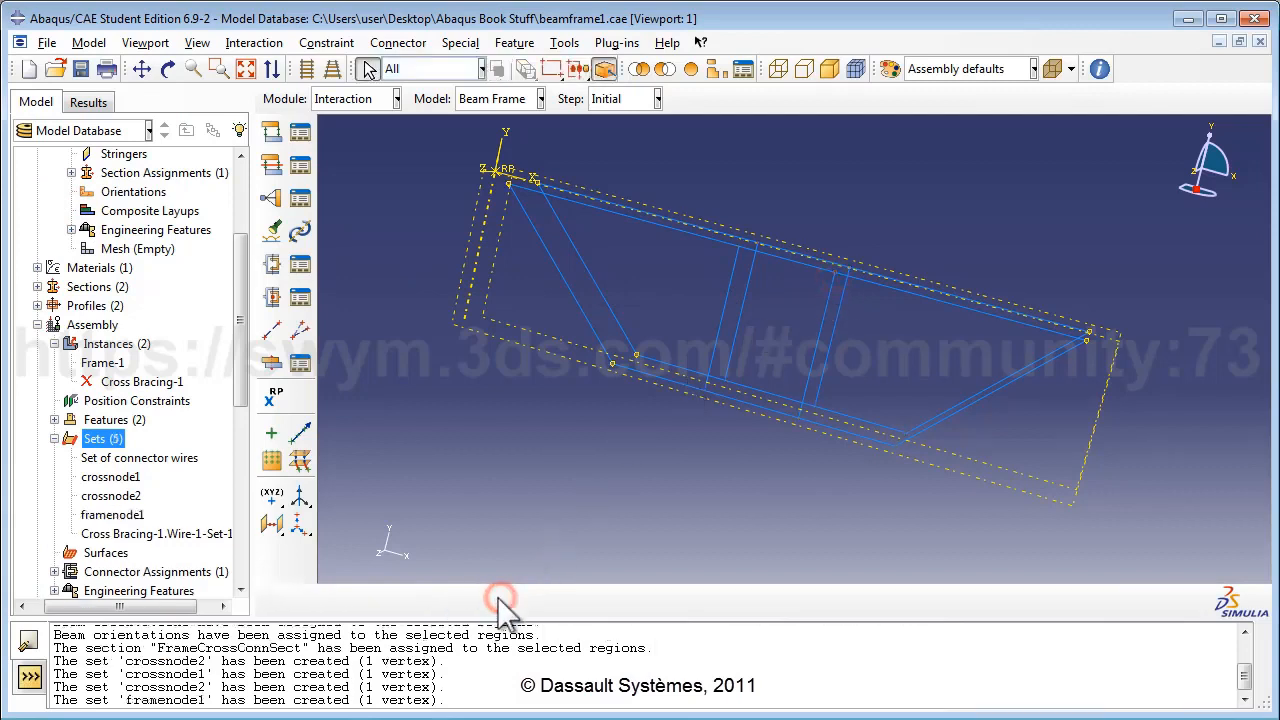
# Create vertex set framenode2 on the frame.
pyautogui.doubleClick(100, 439)
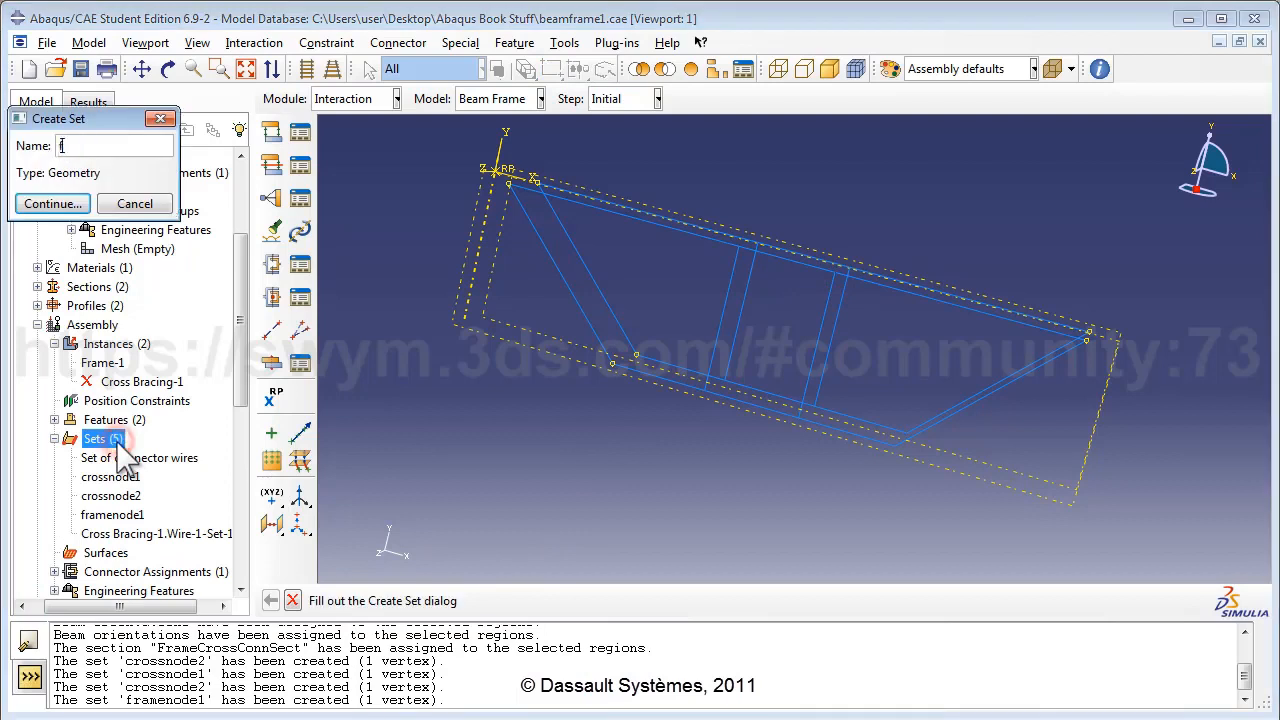
pyautogui.write('framenode2')
pyautogui.click(60, 204)
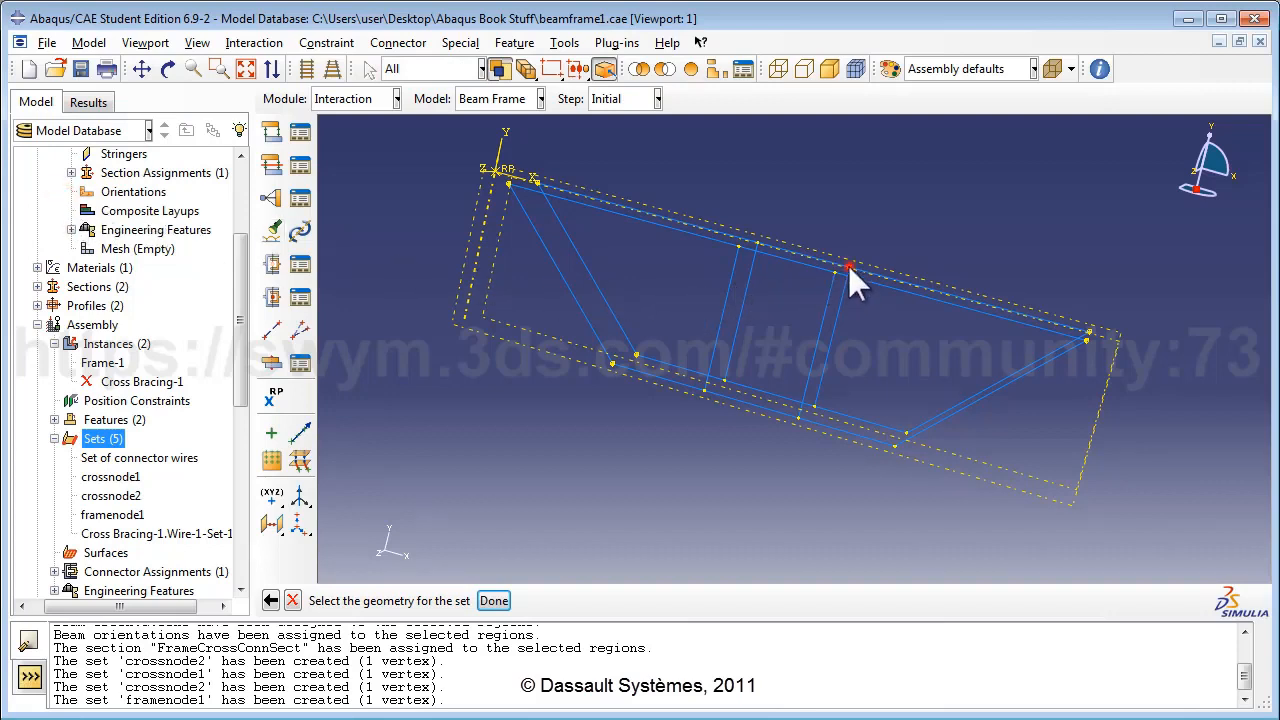
pyautogui.click(494, 600)
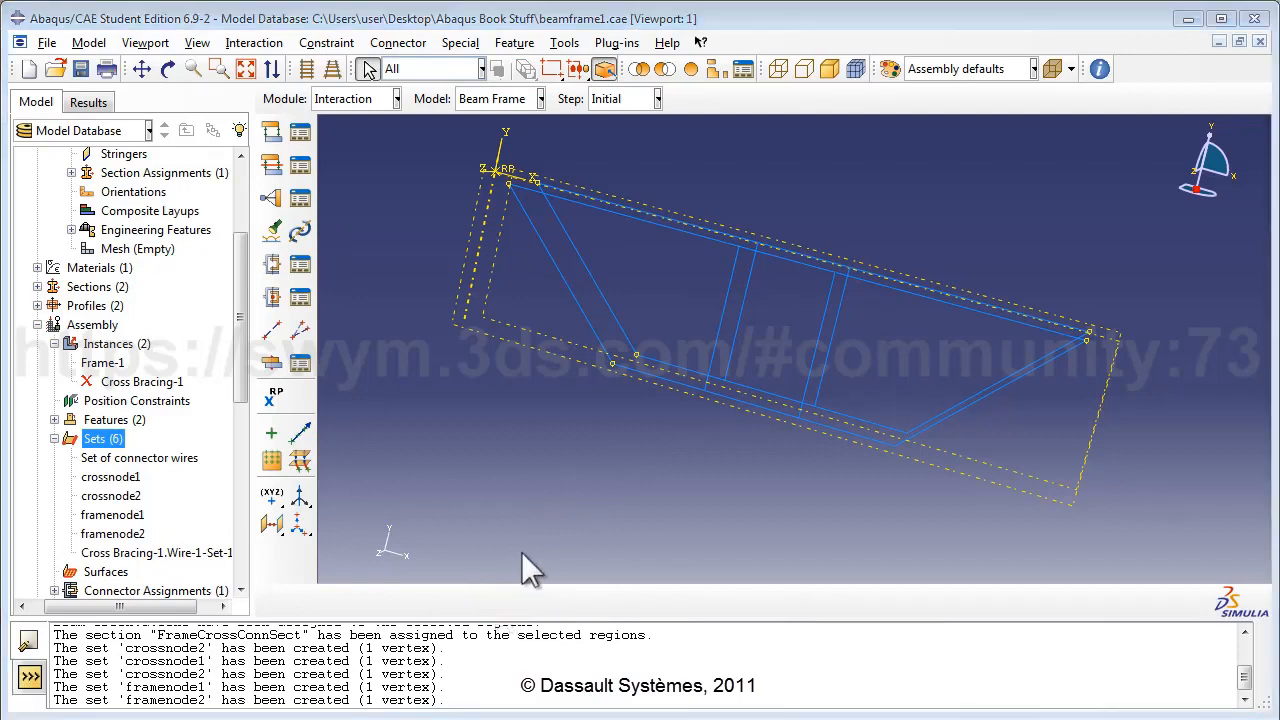
# Resume Cross Bracing-1, collapse the Instances, Assembly and Frame branches, and start a new constraint.
pyautogui.rightClick(170, 384)
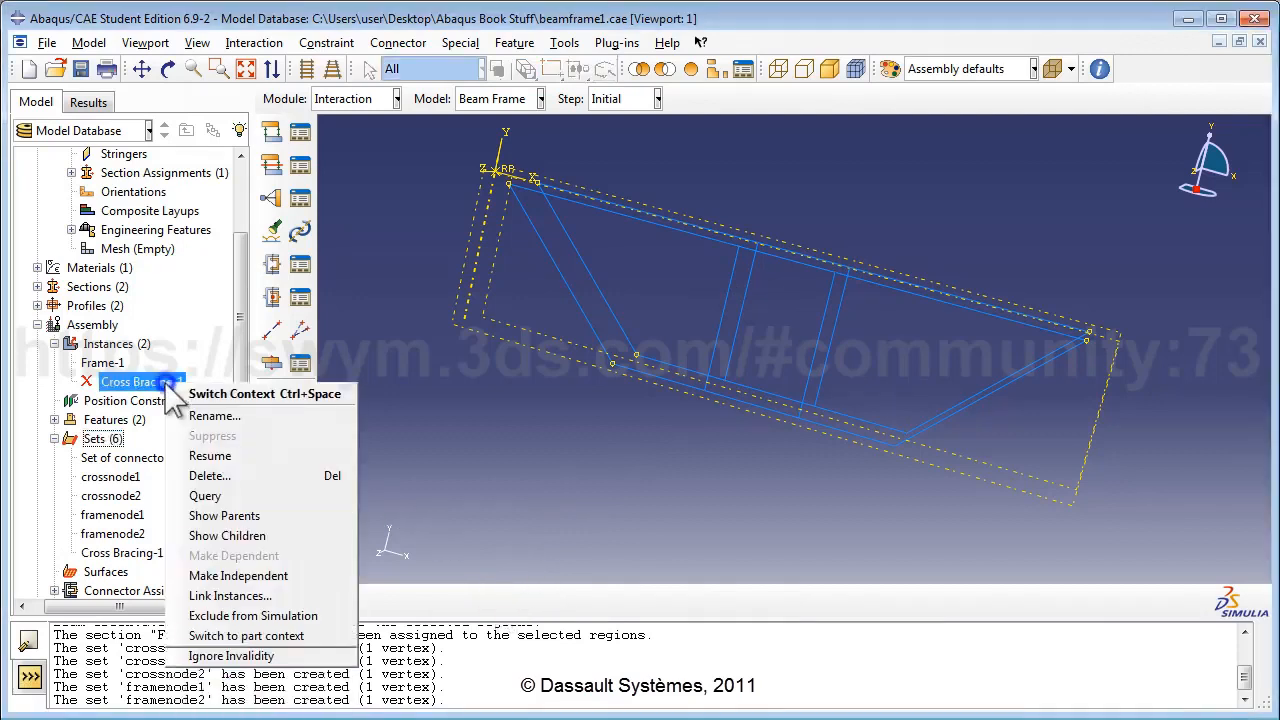
pyautogui.click(212, 455)
pyautogui.click(54, 343)
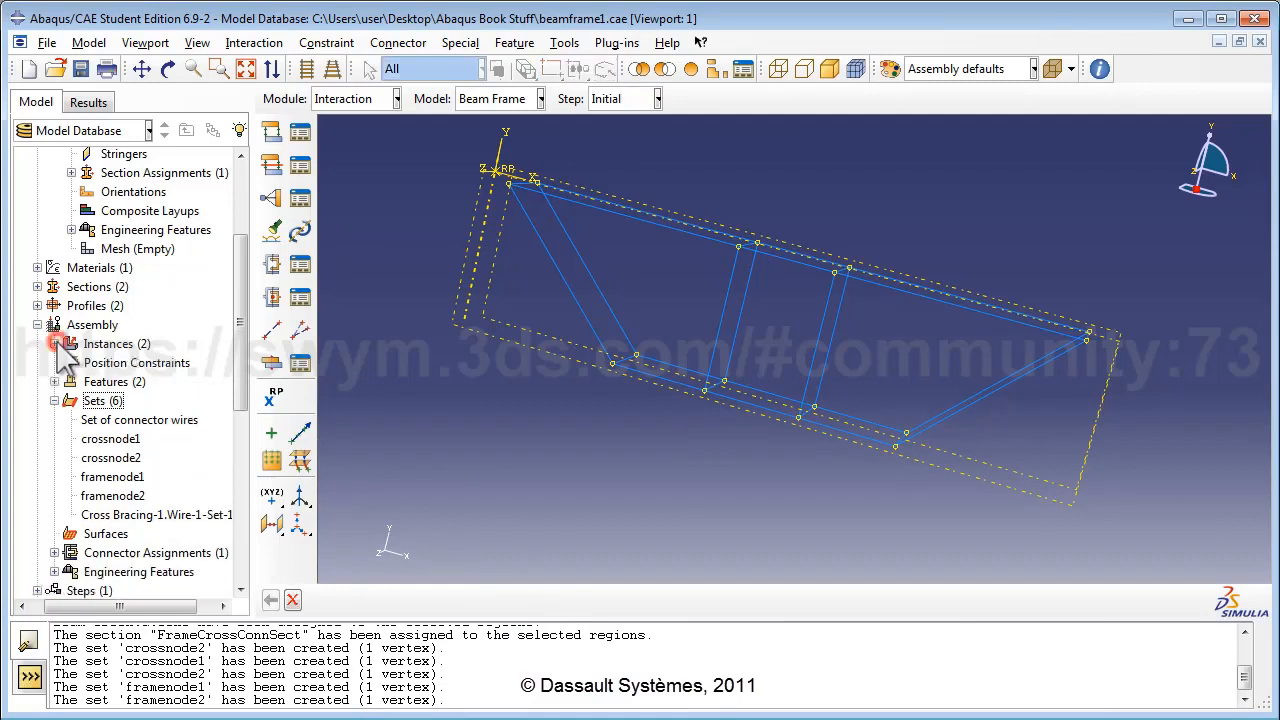
pyautogui.click(38, 325)
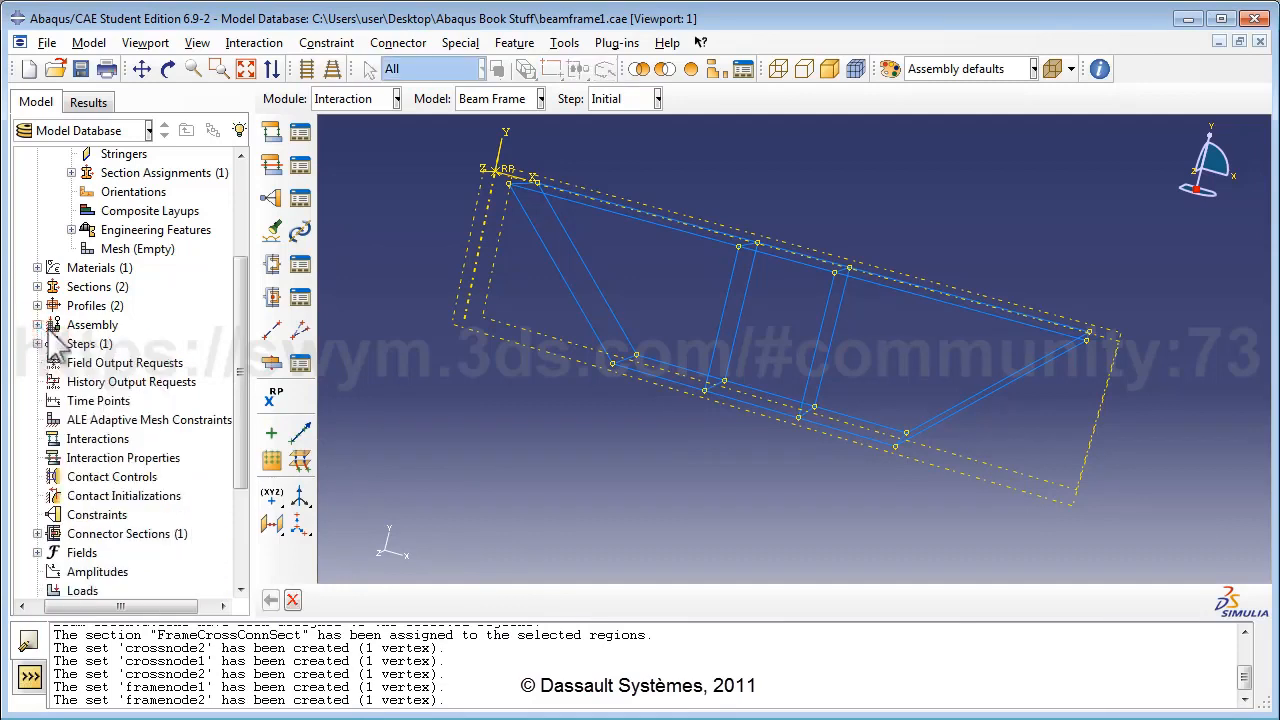
pyautogui.scroll(3, 55, 335)
pyautogui.click(54, 232)
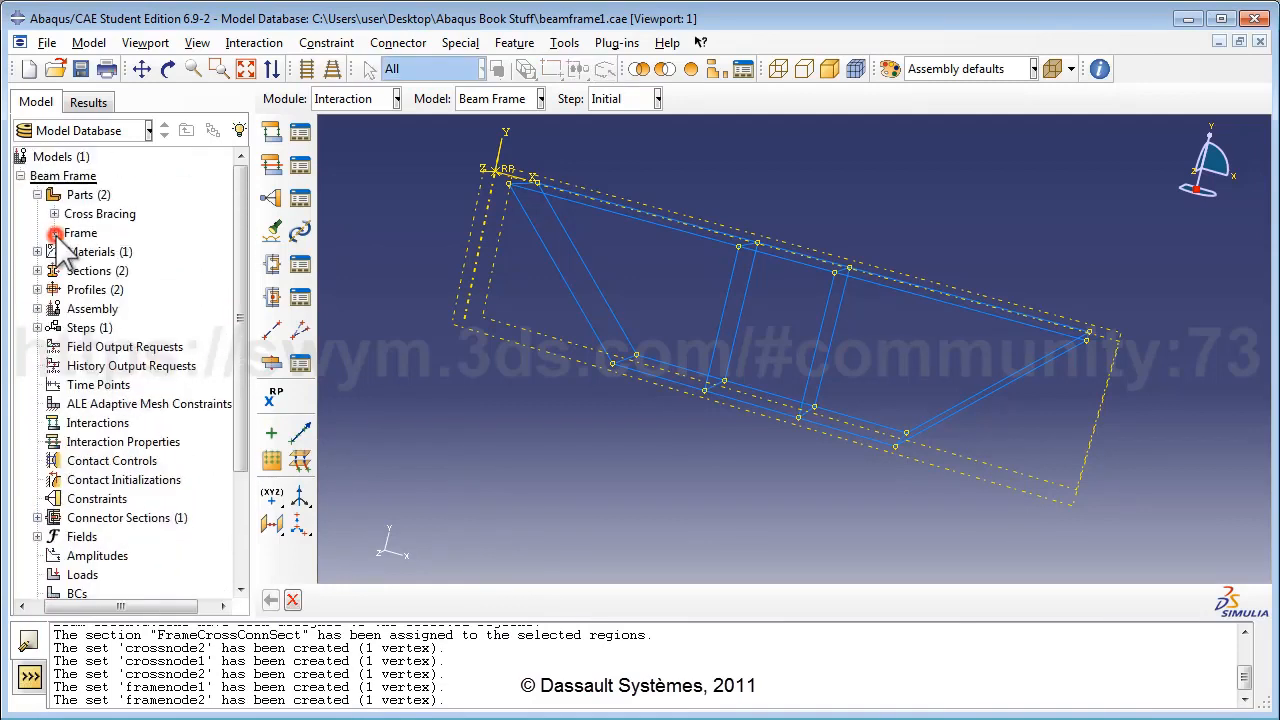
pyautogui.scroll(-1, 140, 345)
pyautogui.scroll(-3, 148, 355)
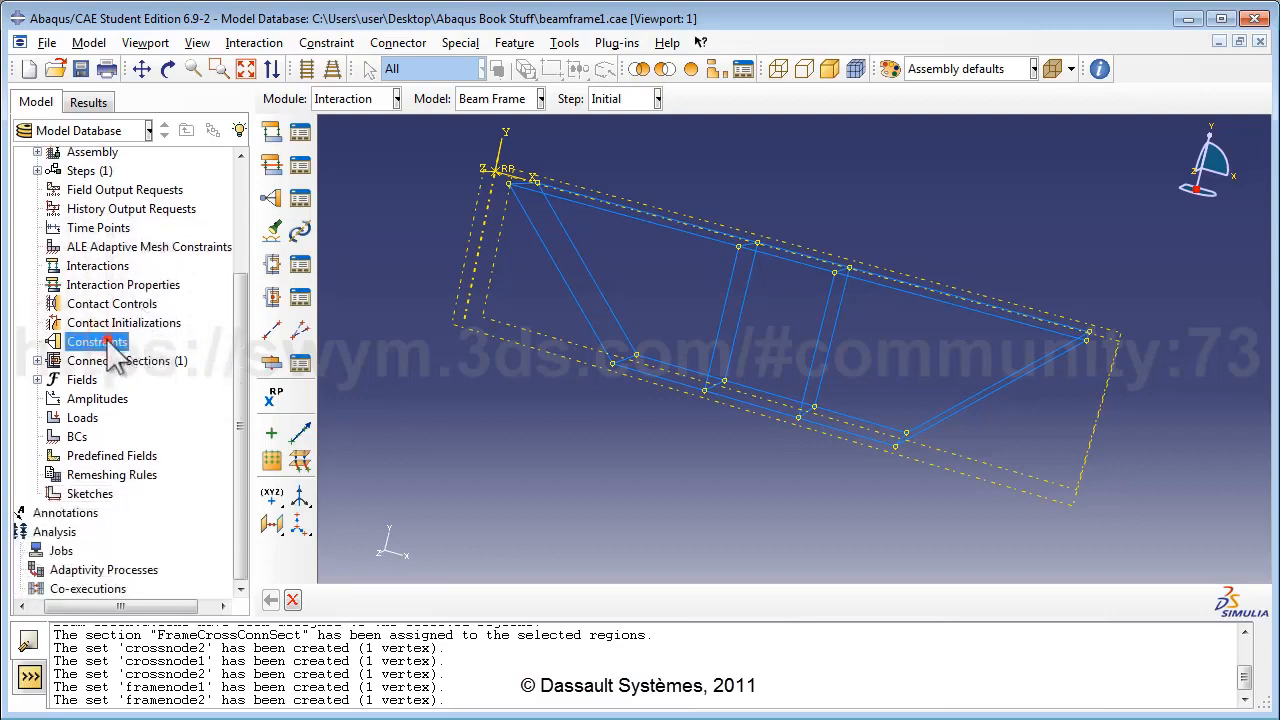
pyautogui.doubleClick(106, 340)
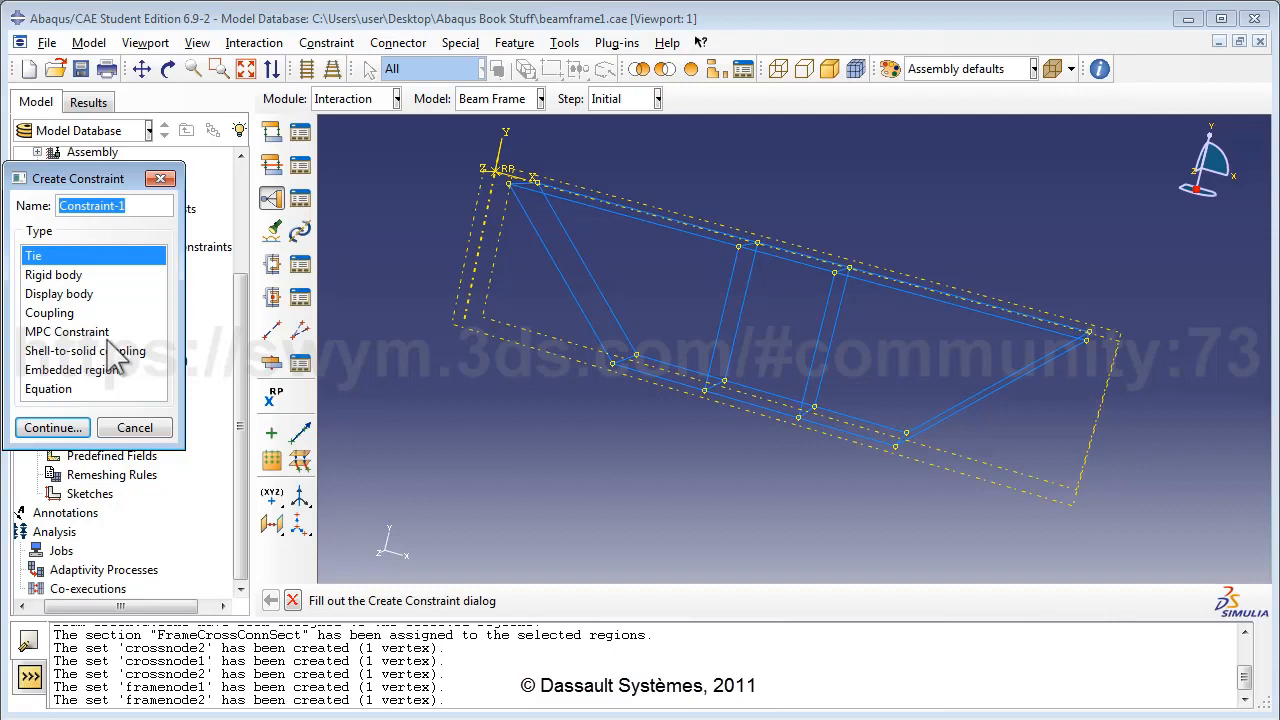
# Name the constraint JoinConstraint1 and set its type to Equation.
pyautogui.write('JoinC')
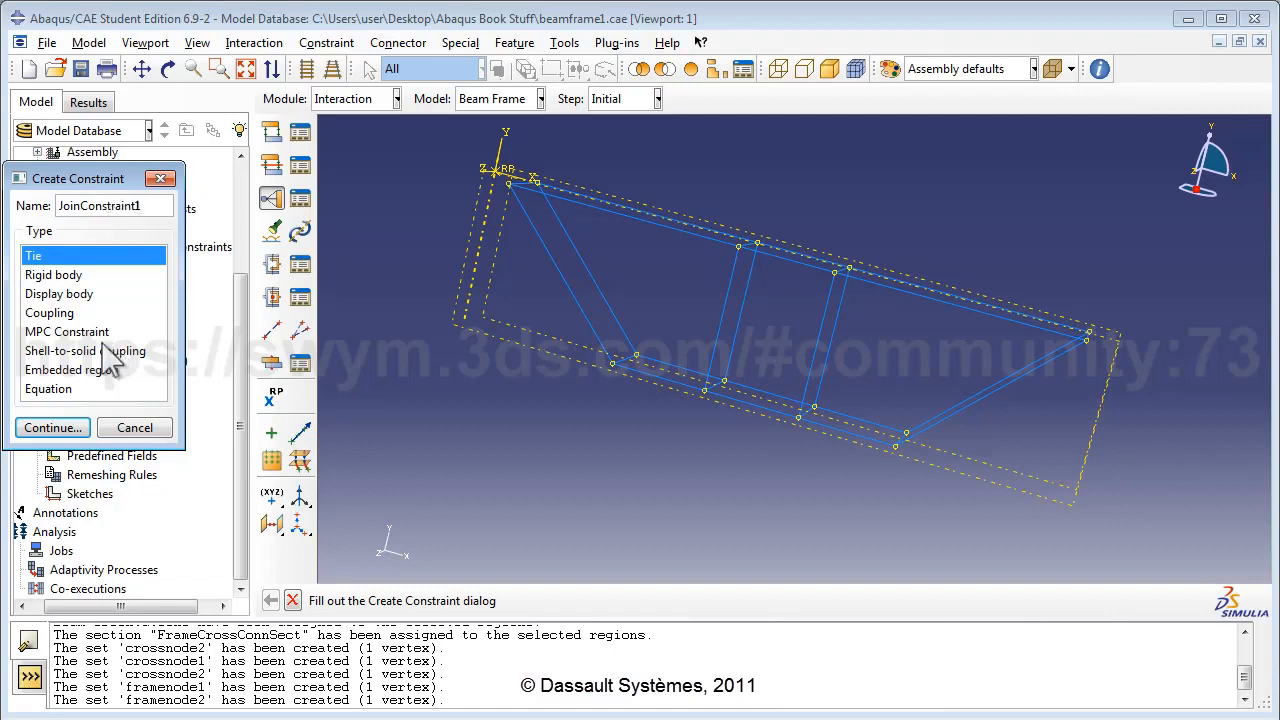
pyautogui.click(72, 390)
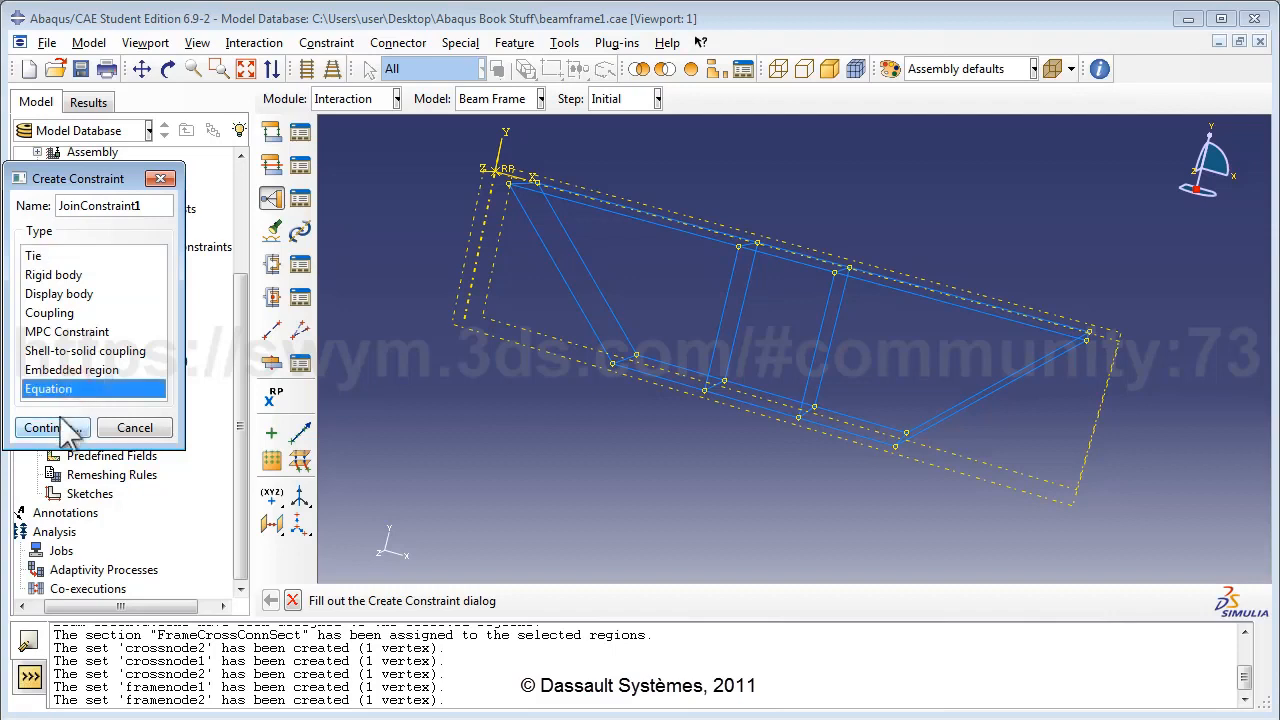
pyautogui.click(66, 425)
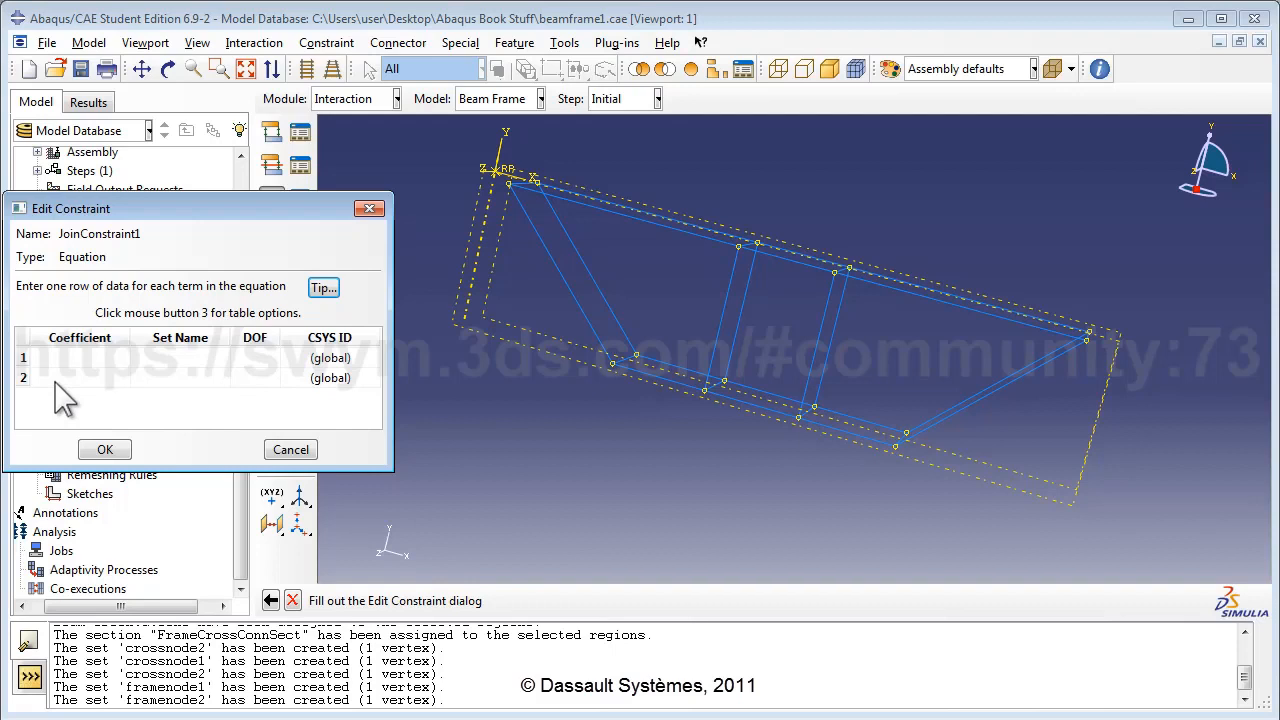
# Fill JoinConstraint1 with terms 1 × crossnode1 DOF 1 and -1 × framenode1 DOF 1, and save it.
pyautogui.click(73, 358)
pyautogui.click(180, 357)
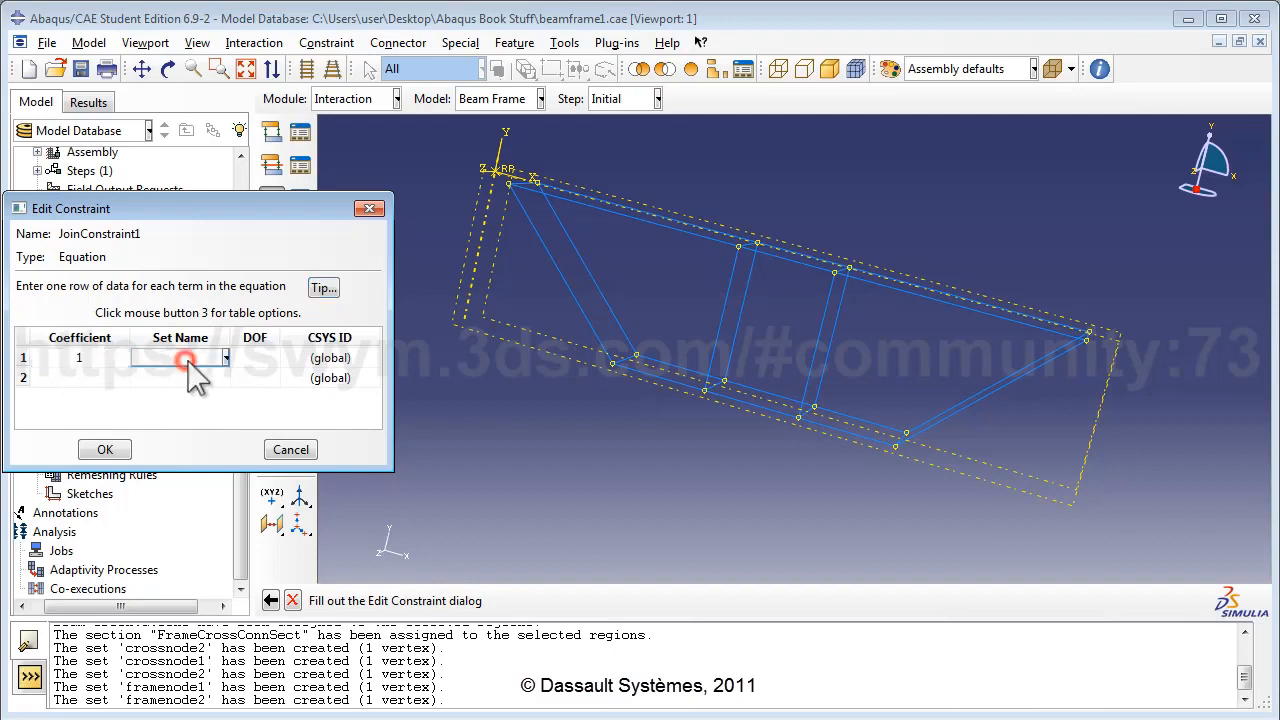
pyautogui.click(198, 398)
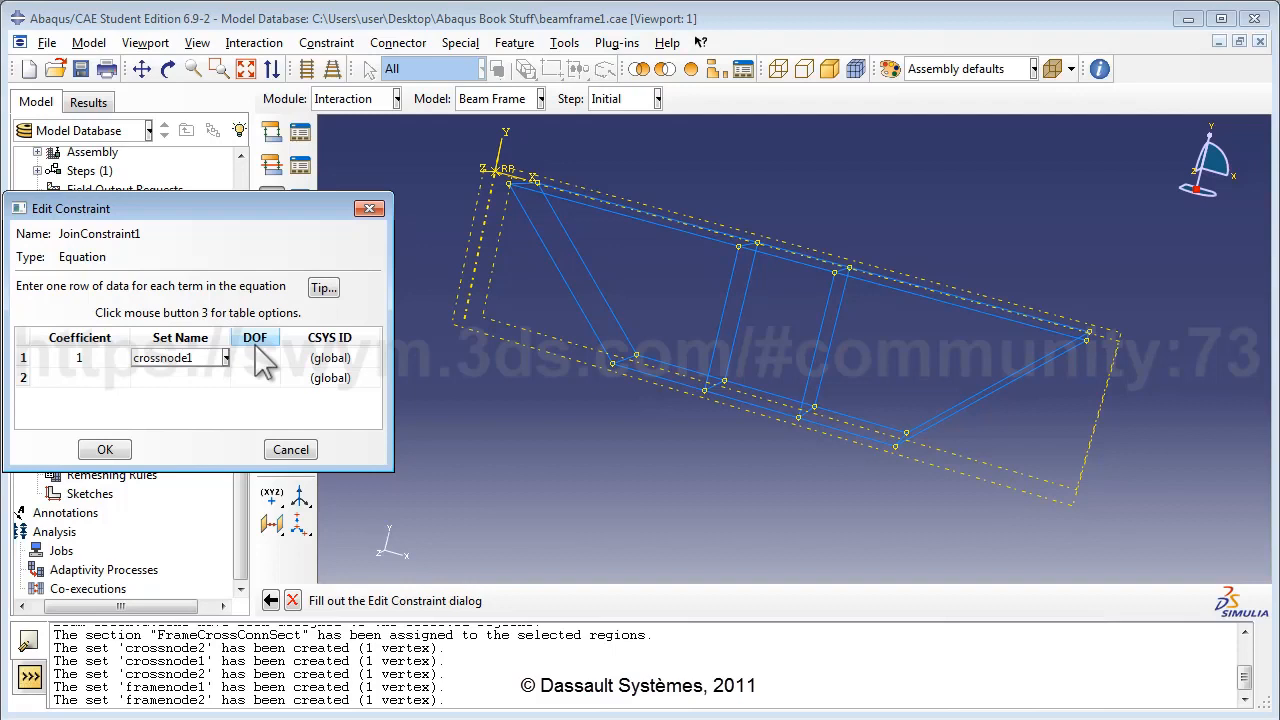
pyautogui.click(272, 370)
pyautogui.write('1')
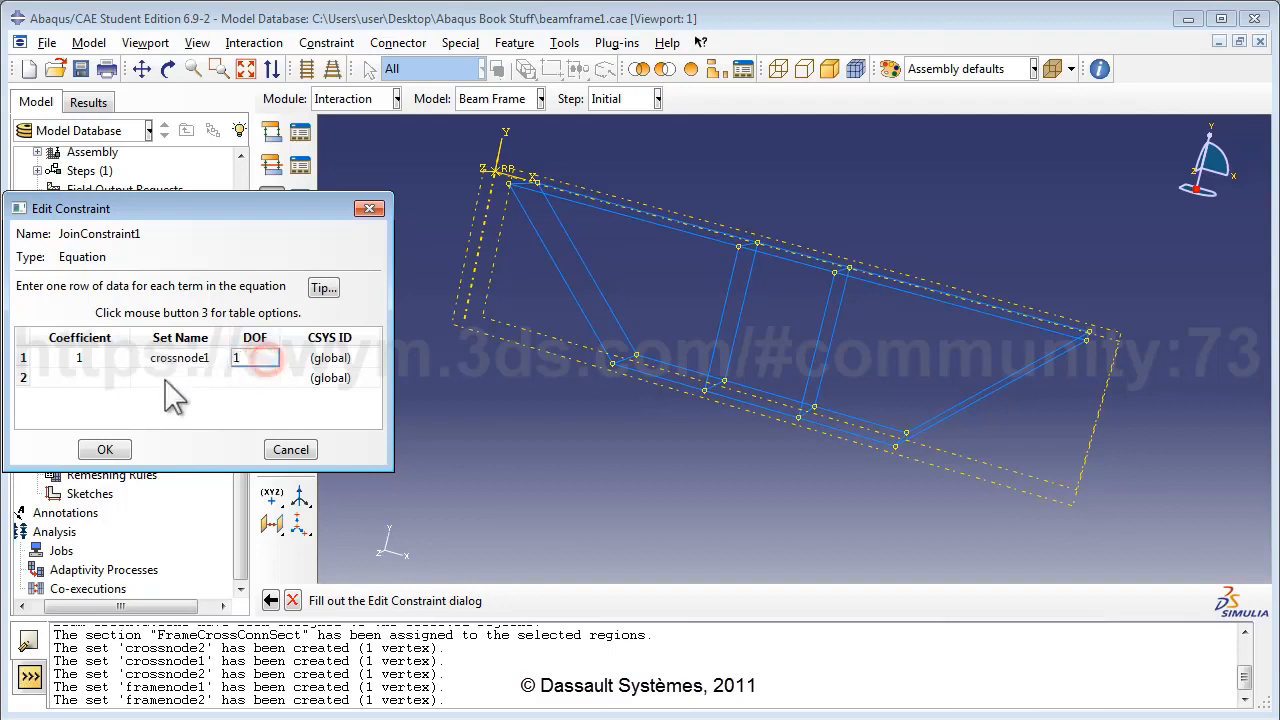
pyautogui.click(117, 378)
pyautogui.write('-1')
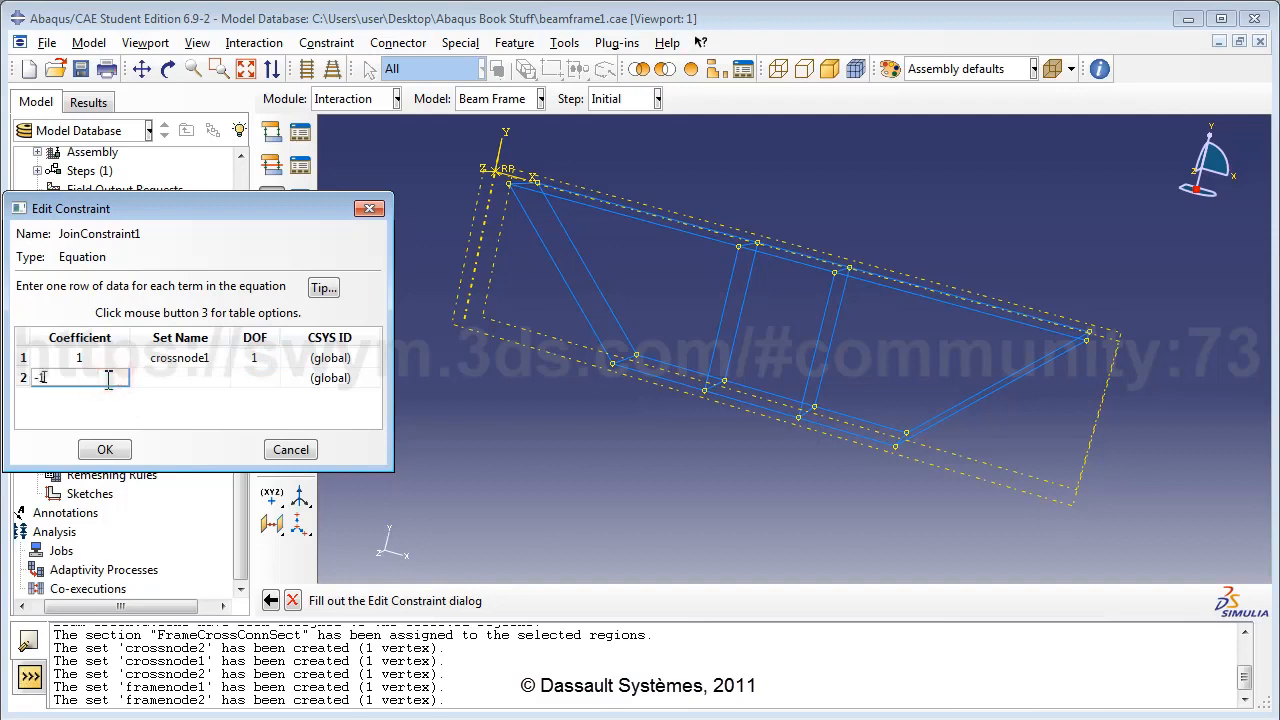
pyautogui.click(200, 380)
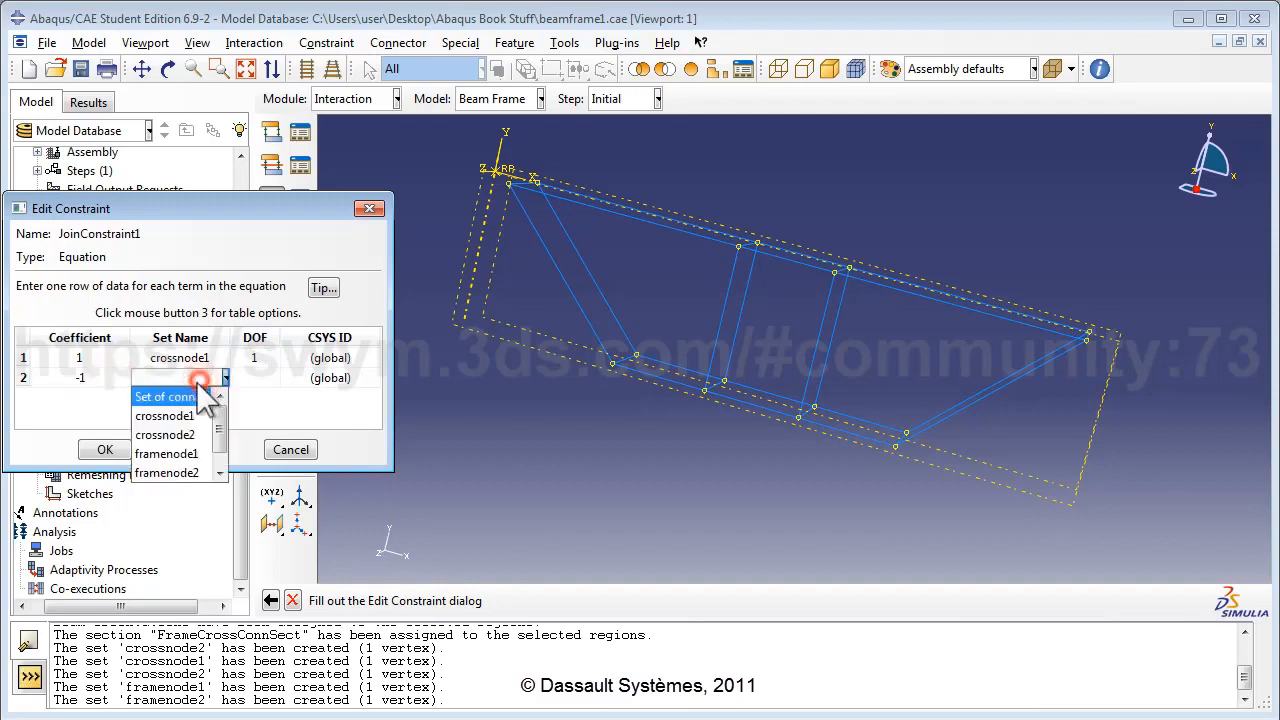
pyautogui.click(180, 454)
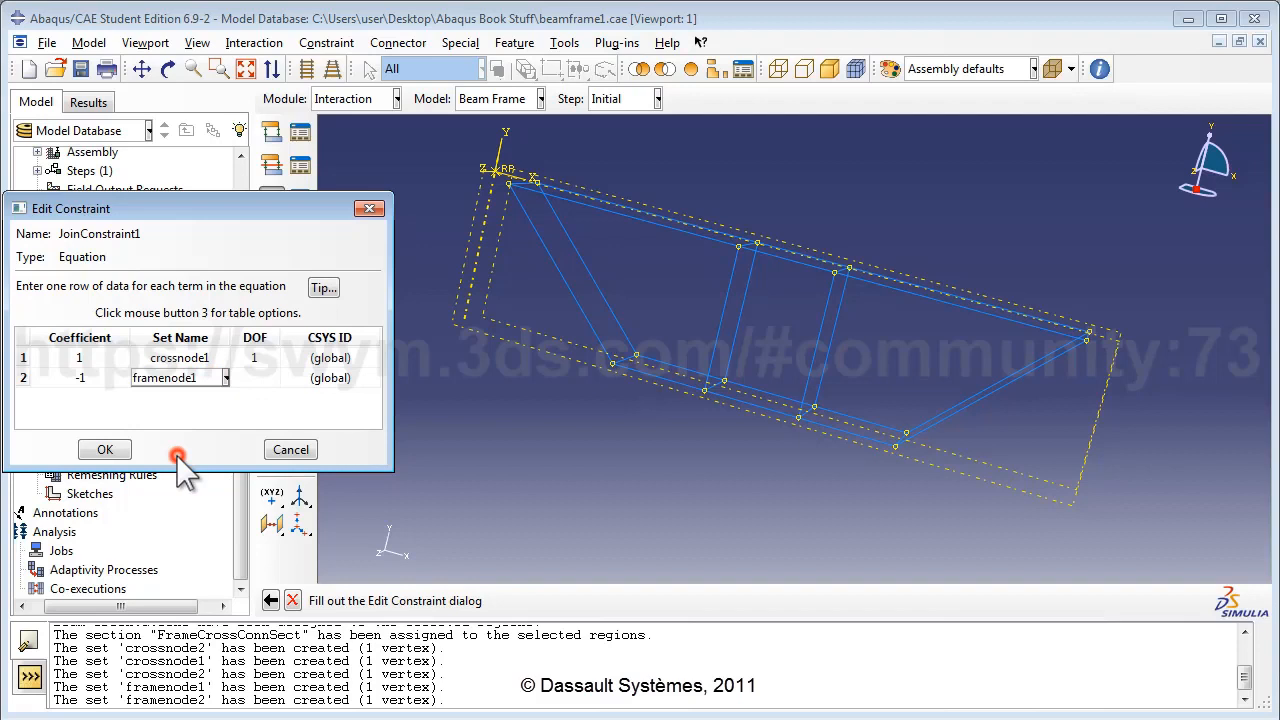
pyautogui.click(260, 382)
pyautogui.write('1')
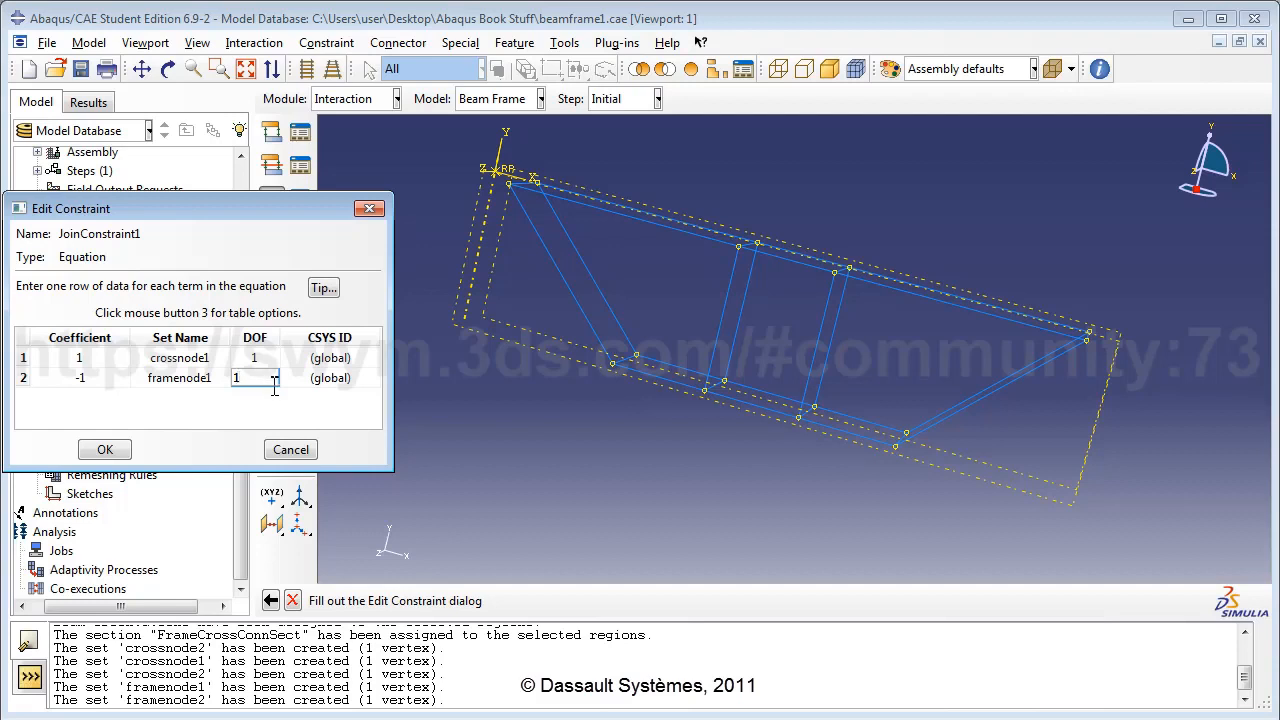
pyautogui.click(110, 451)
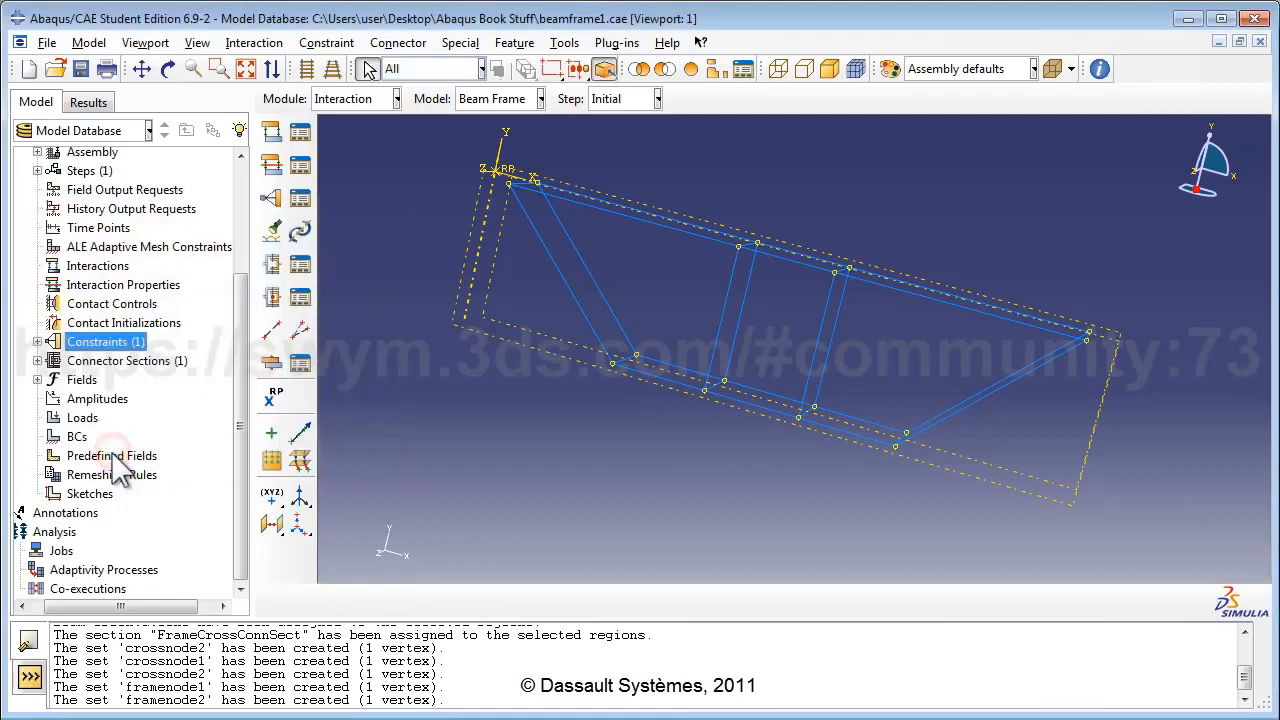
# Create equation constraint JoinConstraint2 with first term 1 × crossnode1 in DOF 2.
pyautogui.doubleClick(115, 341)
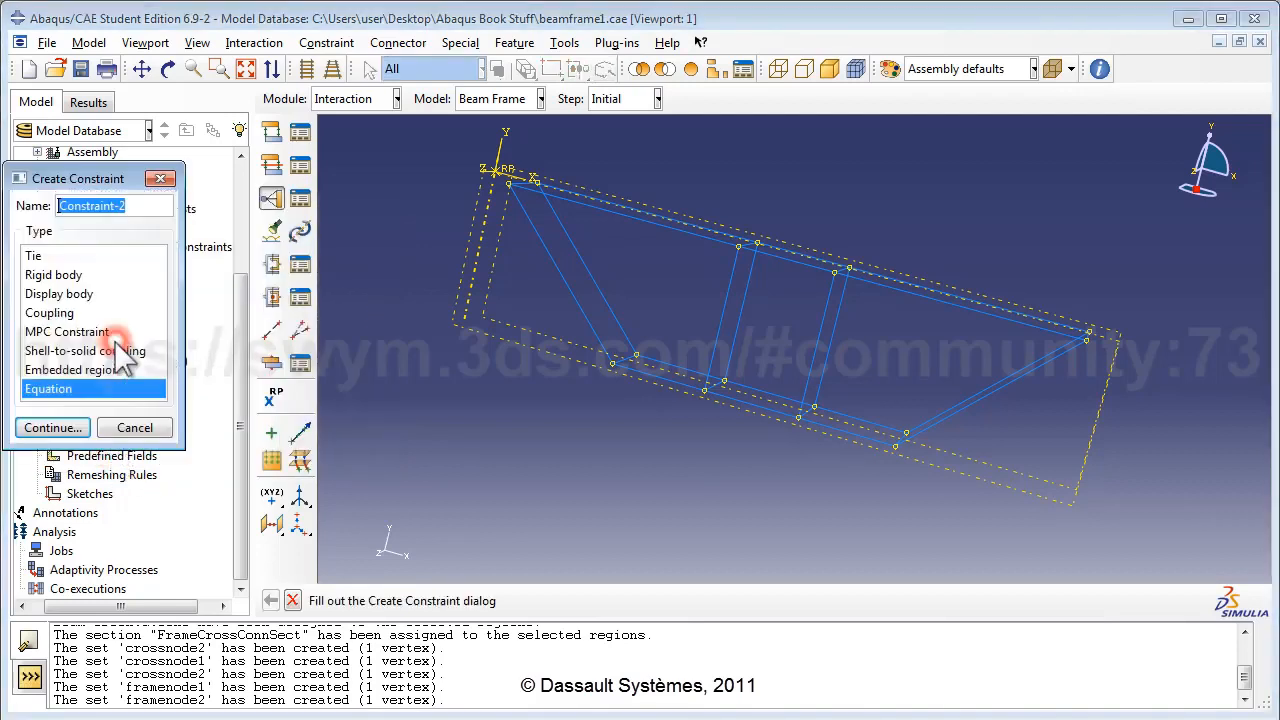
pyautogui.write('JoinCon')
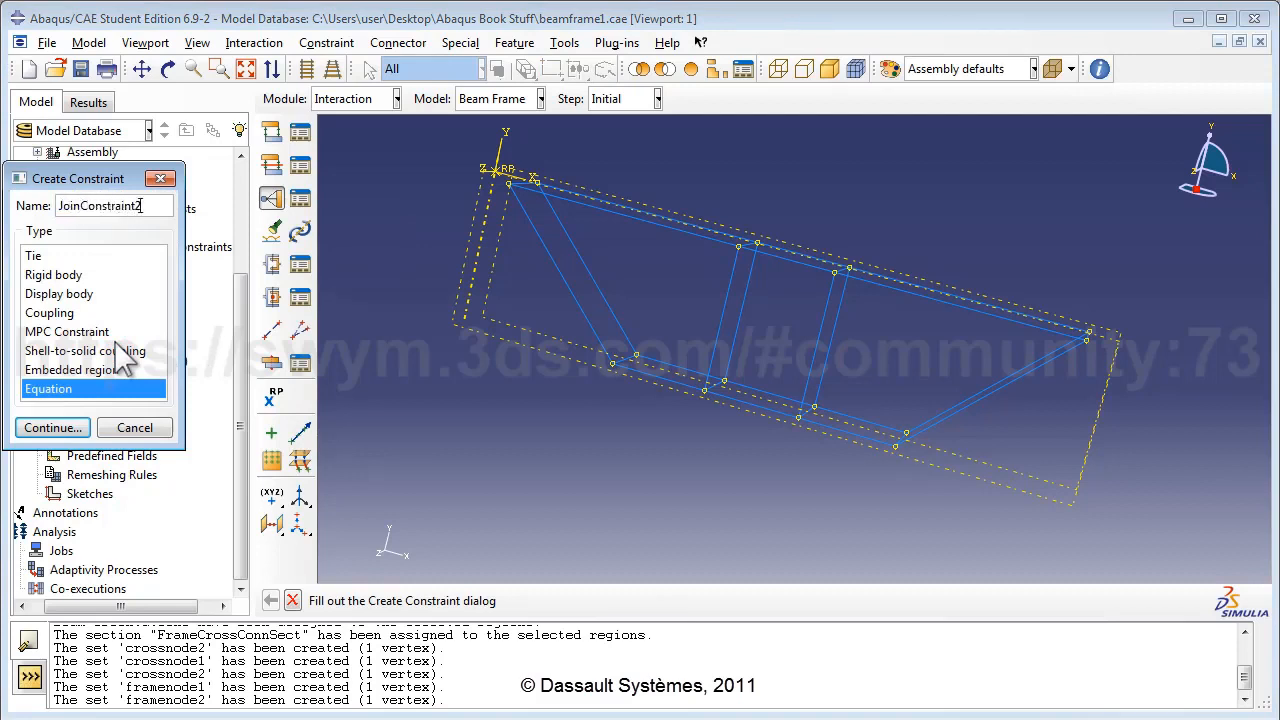
pyautogui.click(51, 427)
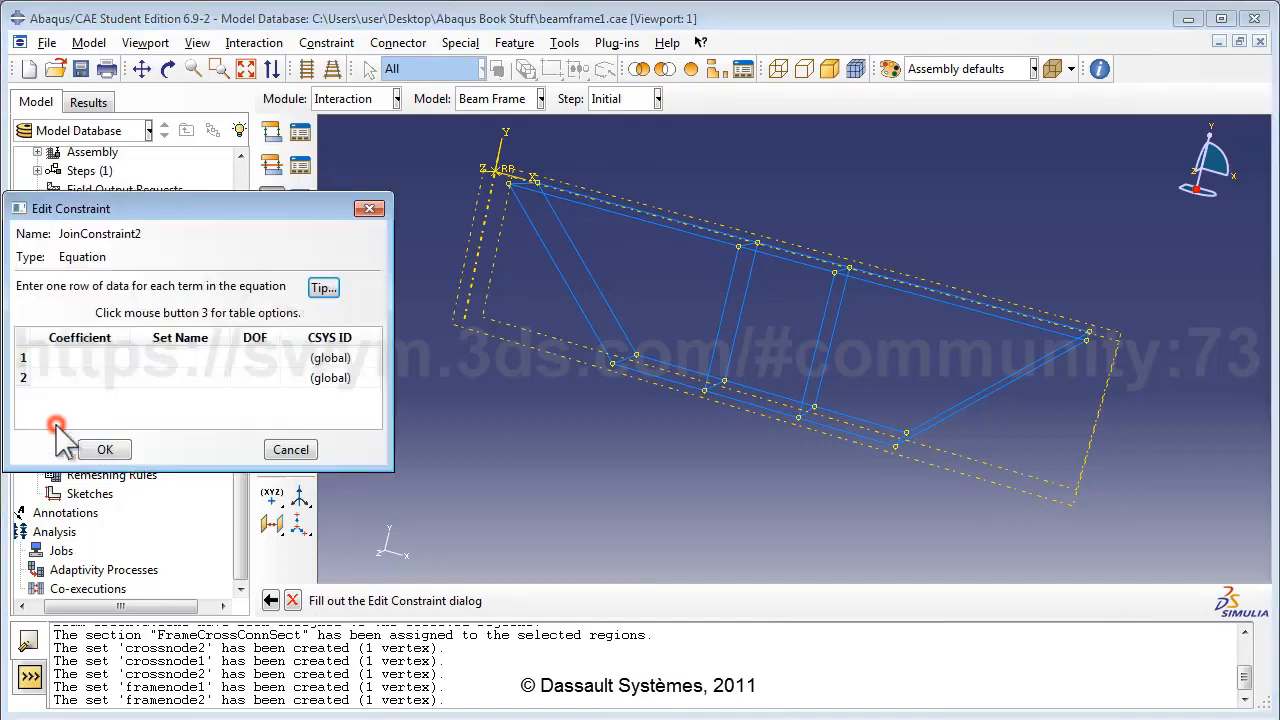
pyautogui.click(100, 357)
pyautogui.write('1')
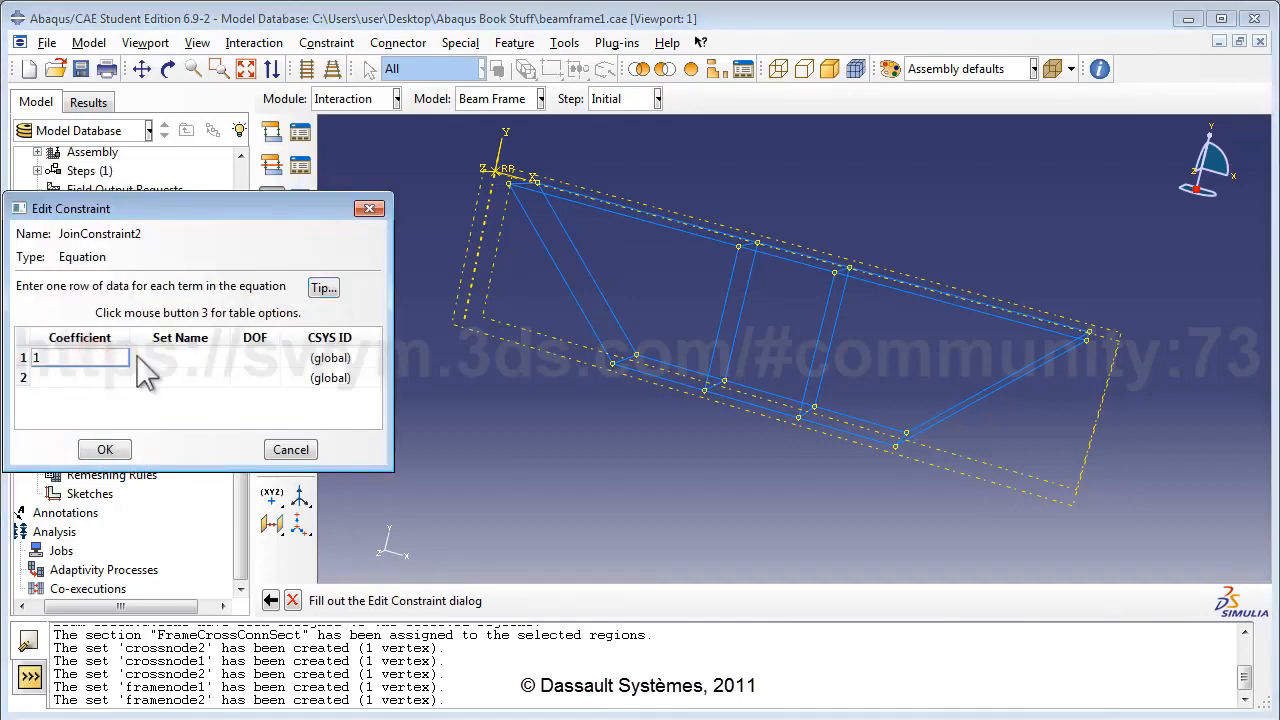
pyautogui.click(152, 356)
pyautogui.click(163, 387)
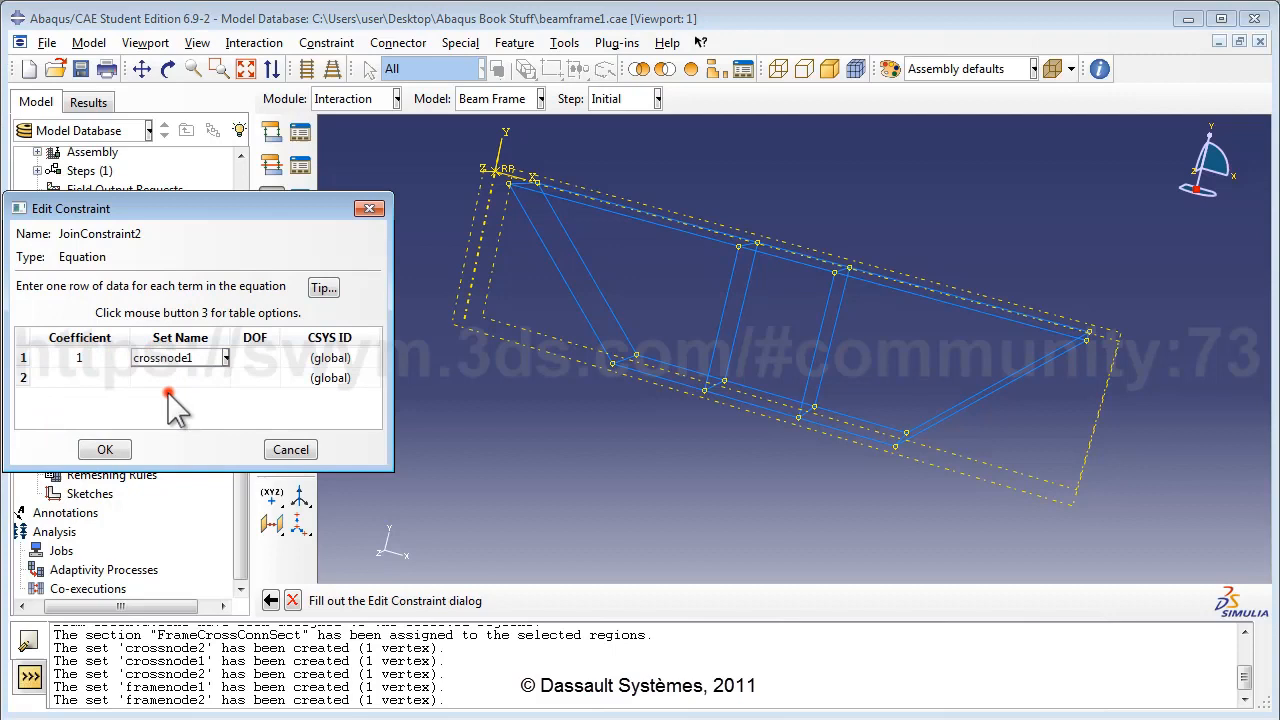
pyautogui.click(242, 357)
pyautogui.write('2')
# Add the second term -1 × framenode1 in DOF 2 and save the constraint.
pyautogui.click(101, 377)
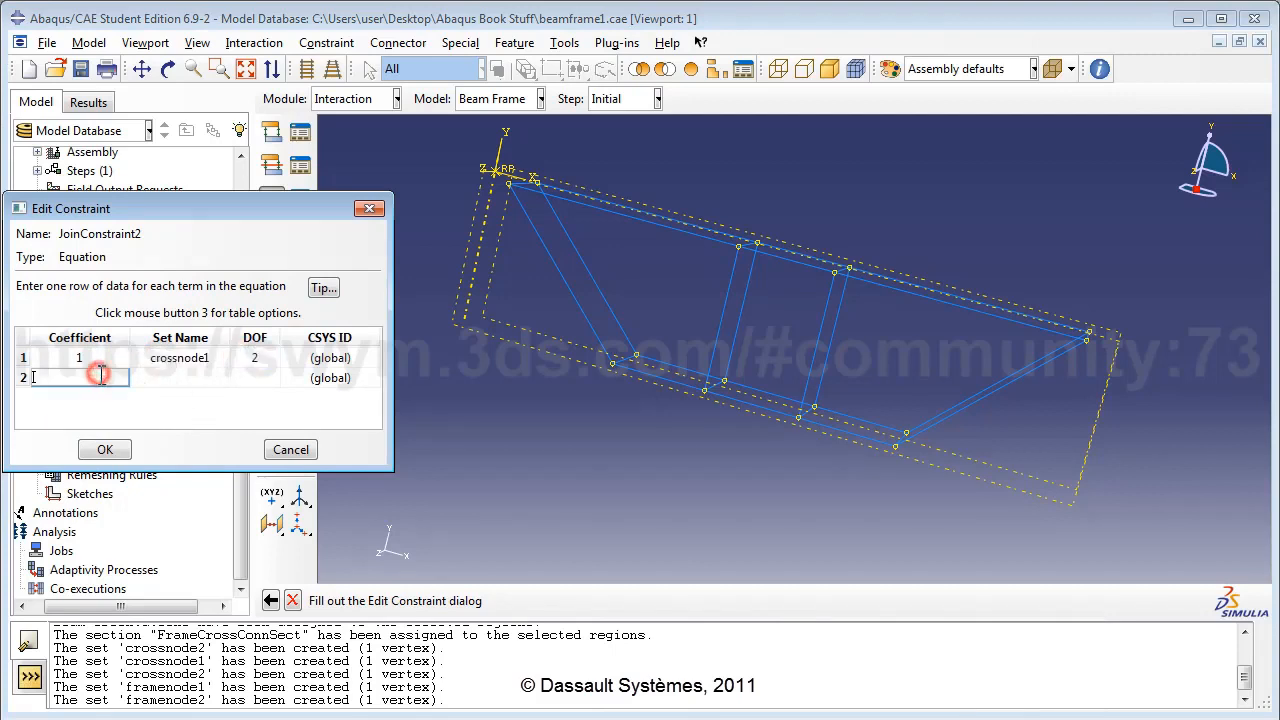
pyautogui.click(163, 377)
pyautogui.click(177, 459)
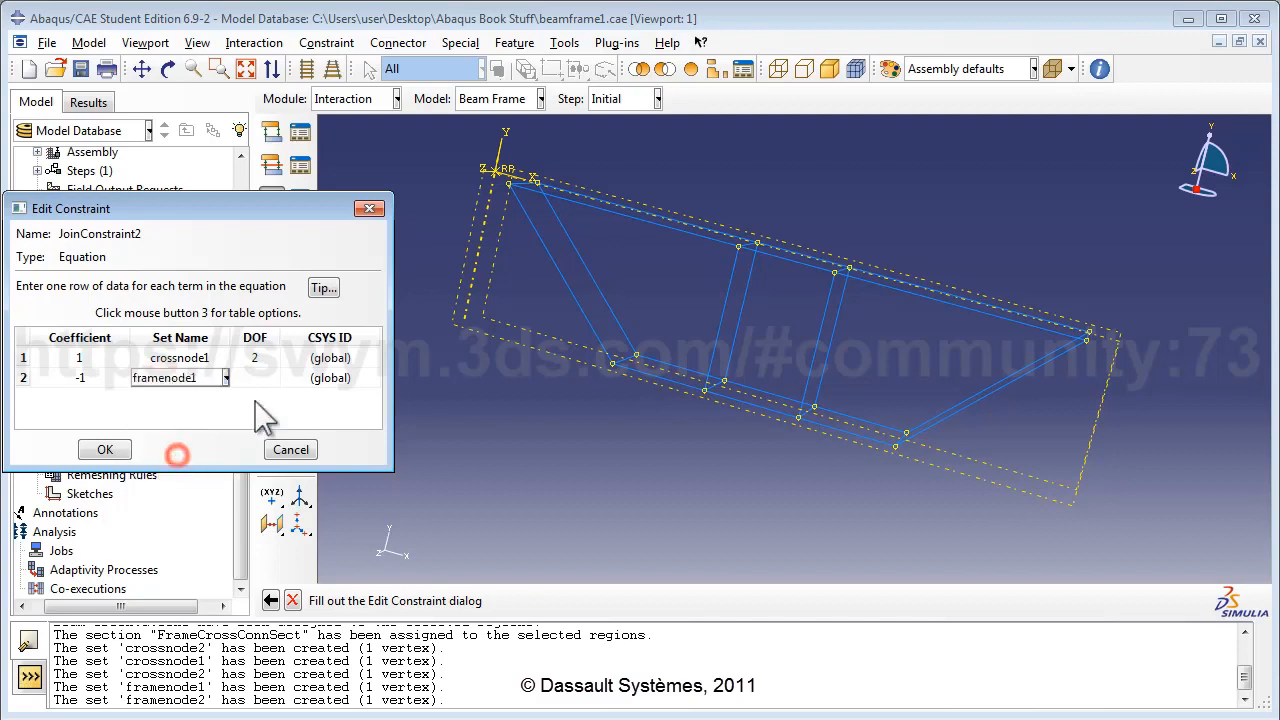
pyautogui.click(262, 378)
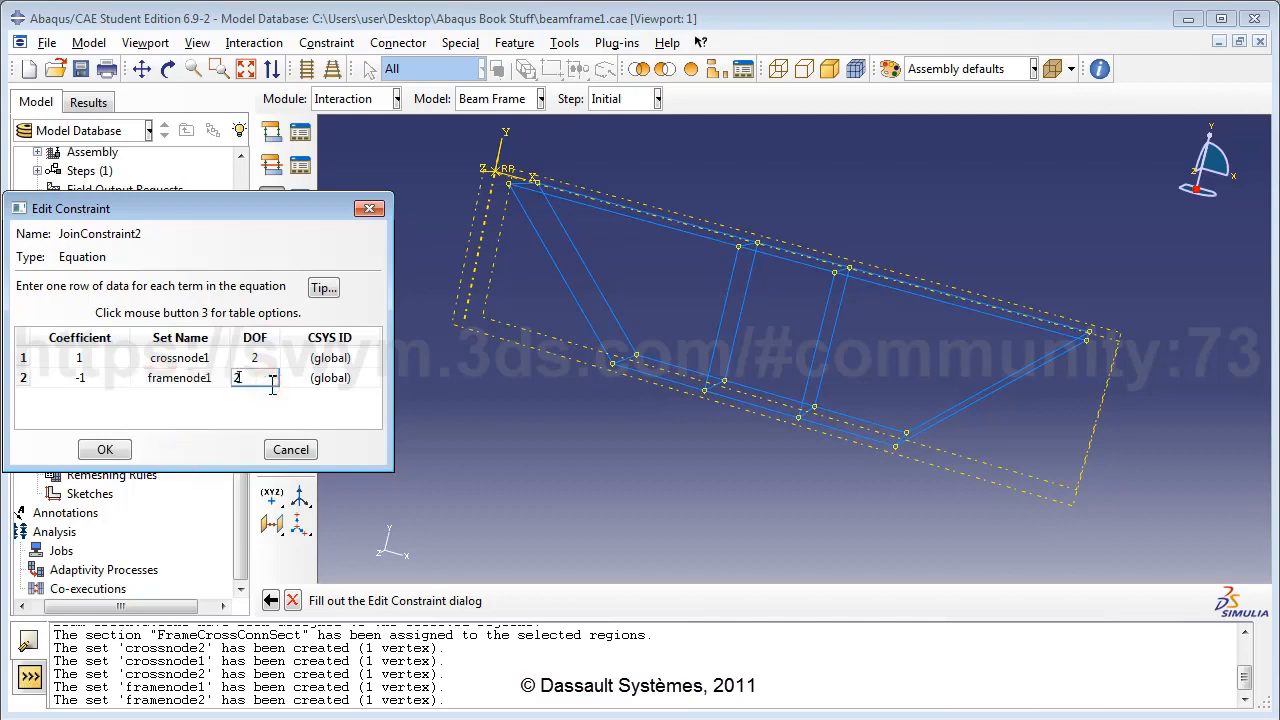
pyautogui.write('2')
pyautogui.click(180, 410)
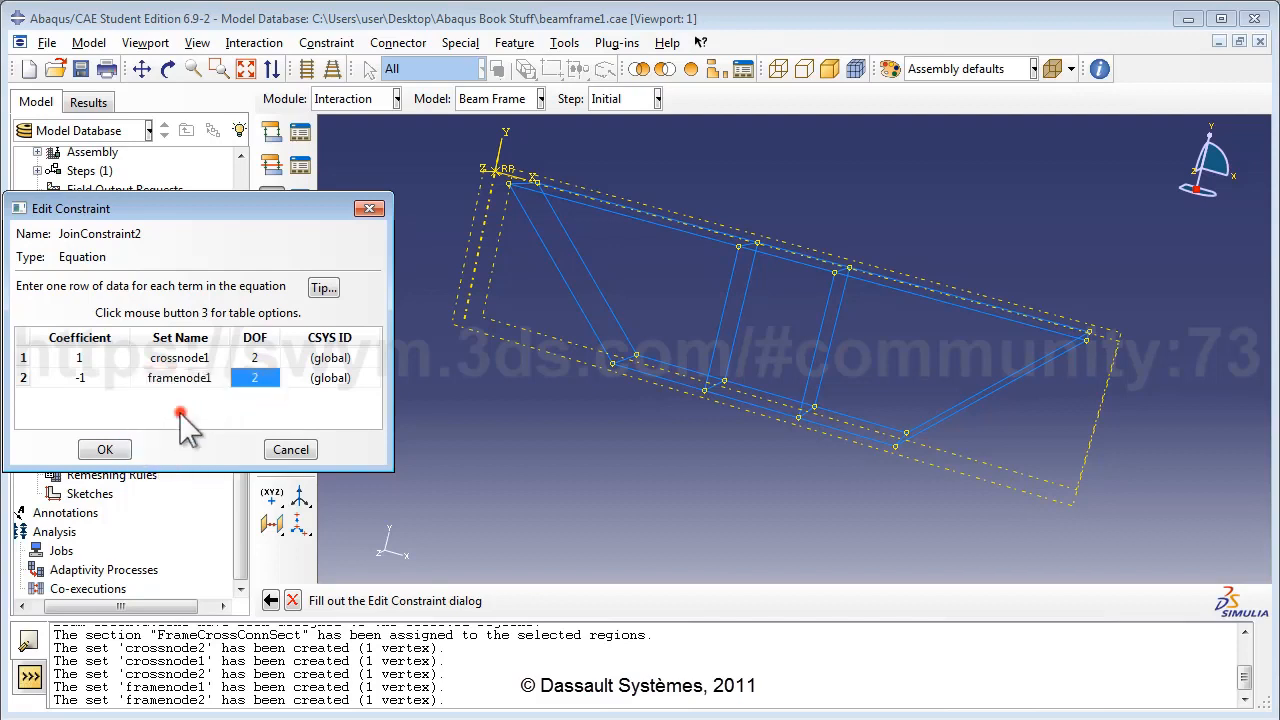
pyautogui.click(124, 449)
pyautogui.doubleClick(110, 340)
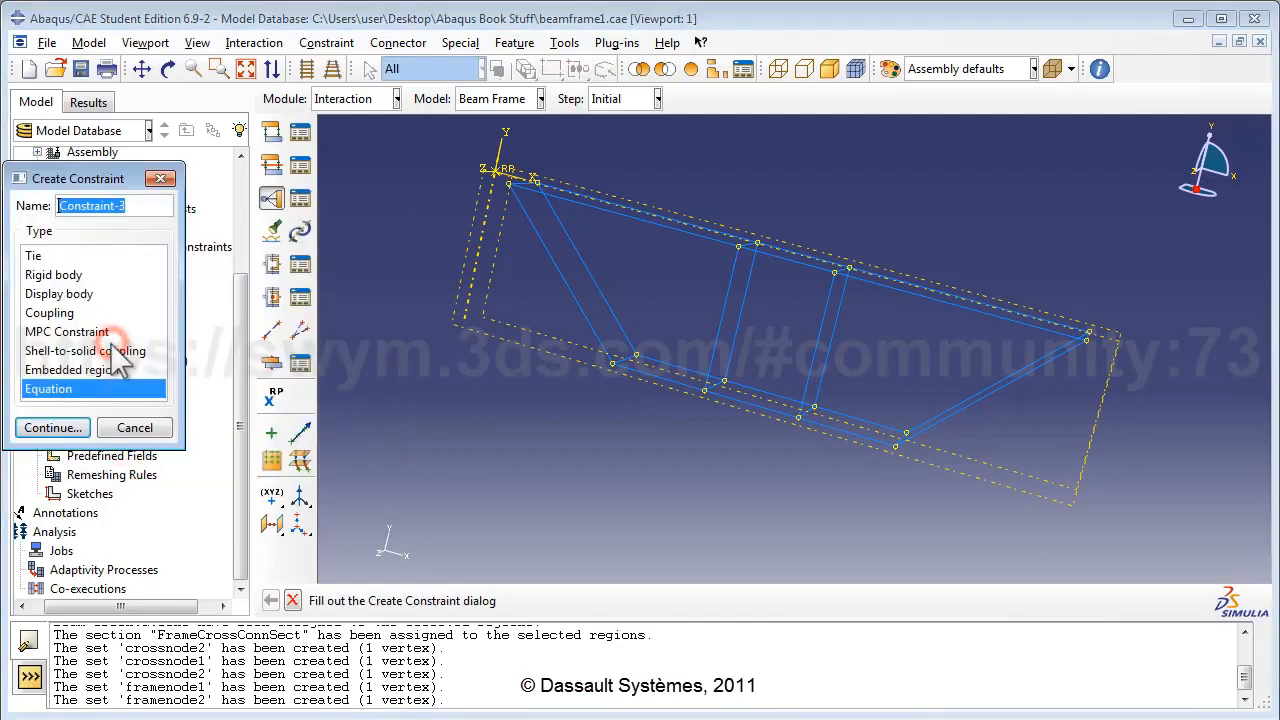
# Name the constraint JoinConstraint3 and give its first term coefficient 1 on crossnode1.
pyautogui.write('c')
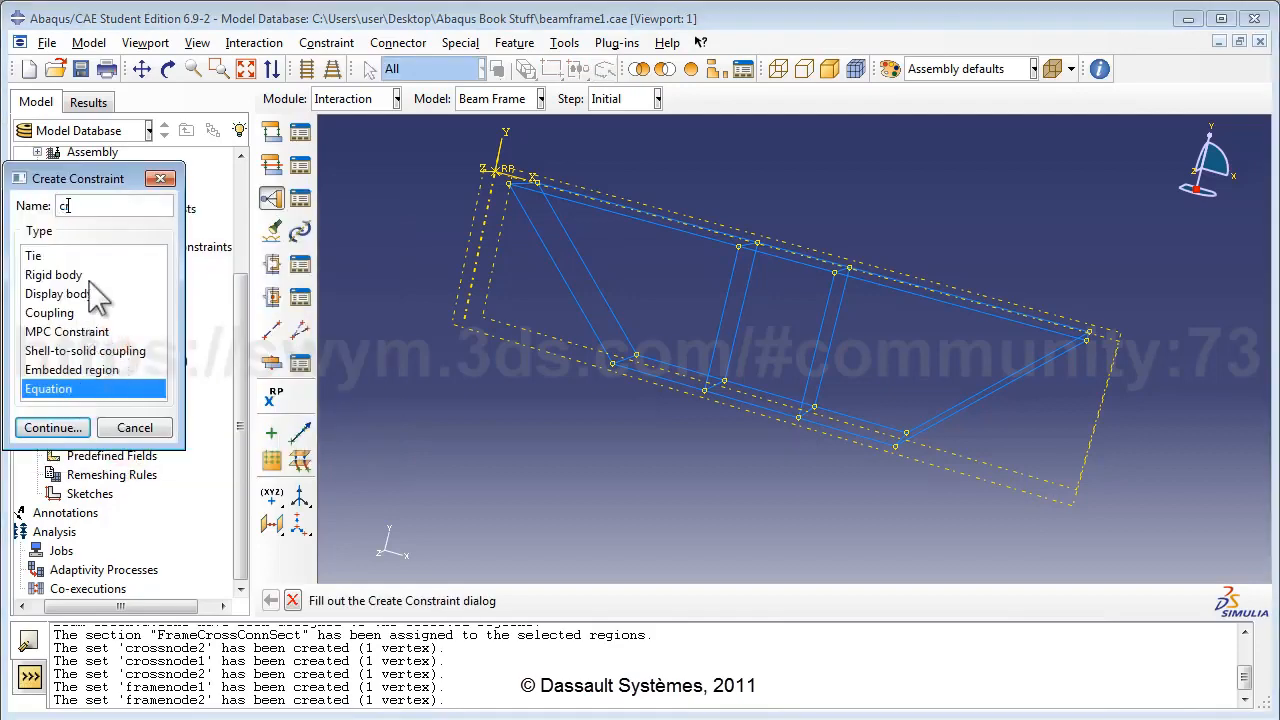
pyautogui.write('ro')
pyautogui.write('Constraint3')
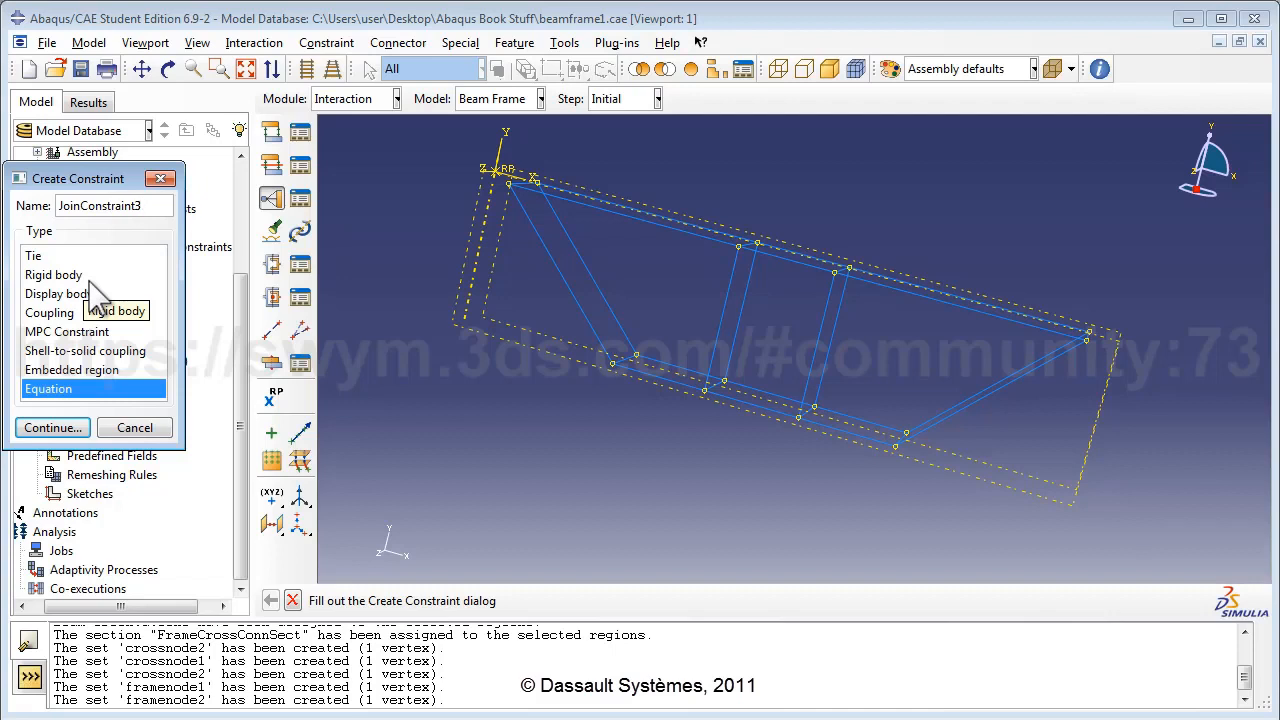
pyautogui.click(50, 428)
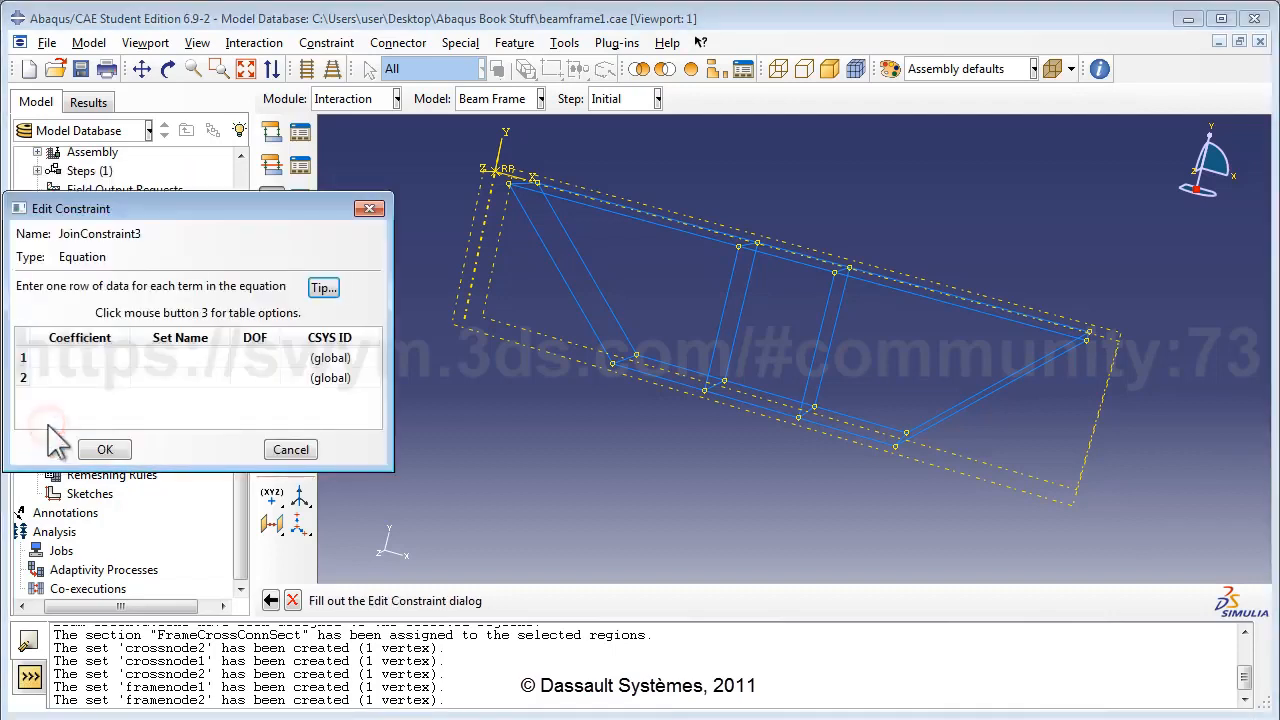
pyautogui.click(100, 356)
pyautogui.write('1')
pyautogui.click(98, 379)
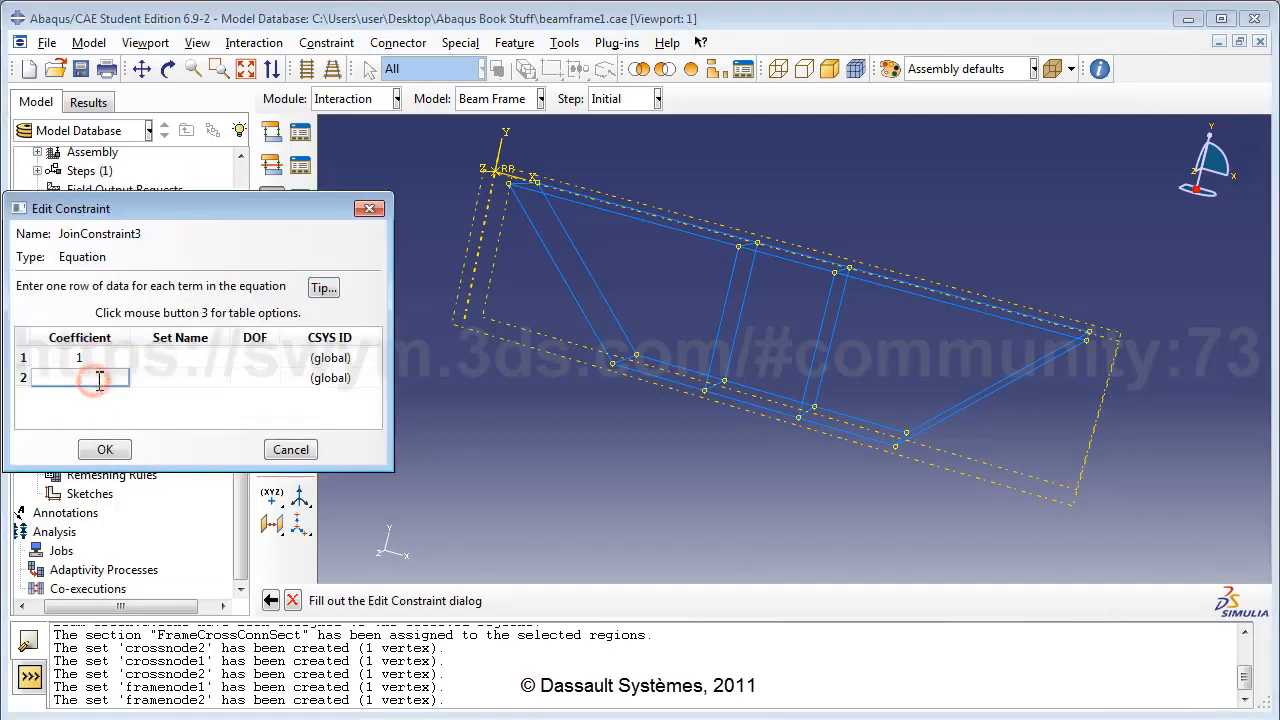
pyautogui.click(188, 358)
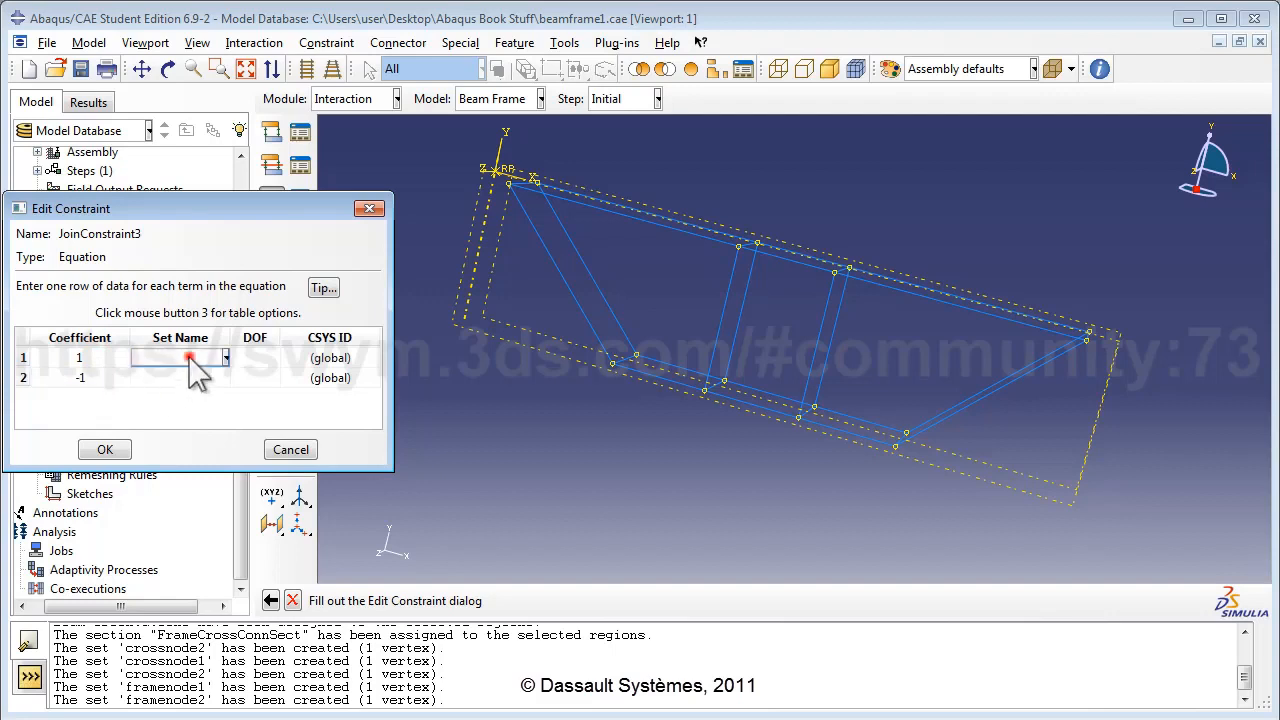
pyautogui.click(187, 357)
pyautogui.click(180, 397)
# Set the second term to framenode1 and both degrees of freedom to 3, then save.
pyautogui.click(218, 378)
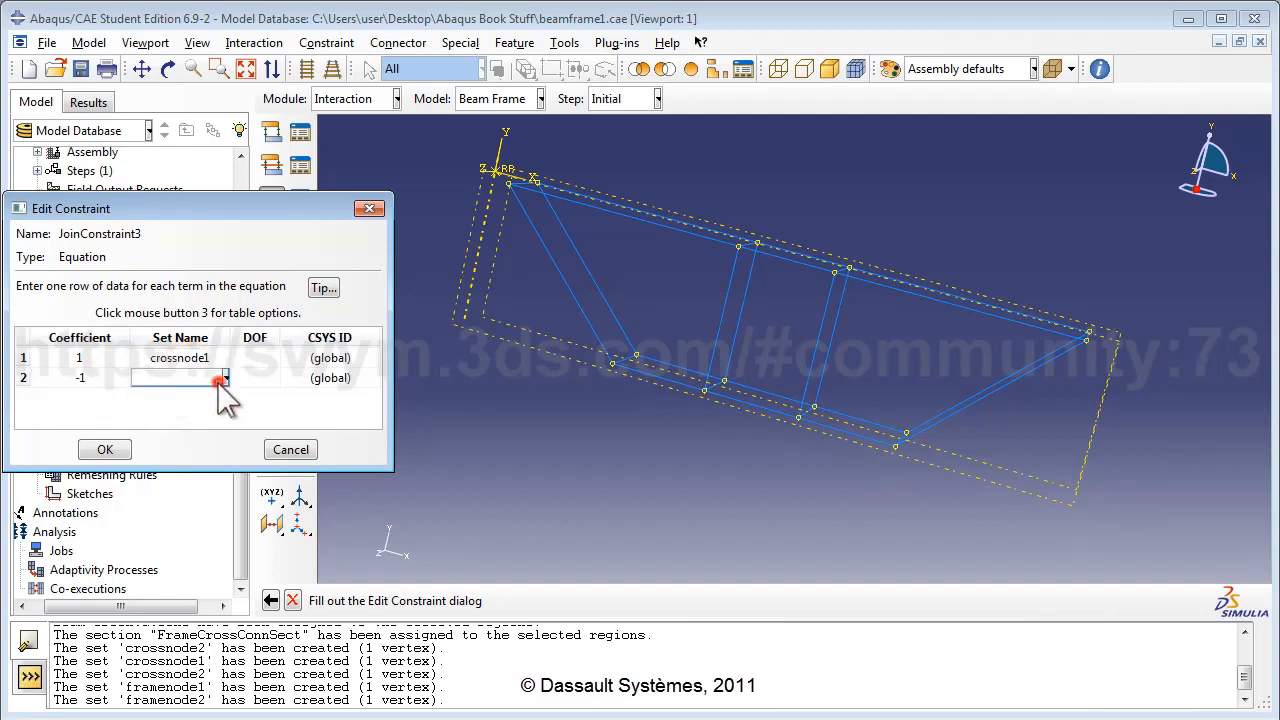
pyautogui.click(225, 378)
pyautogui.click(178, 452)
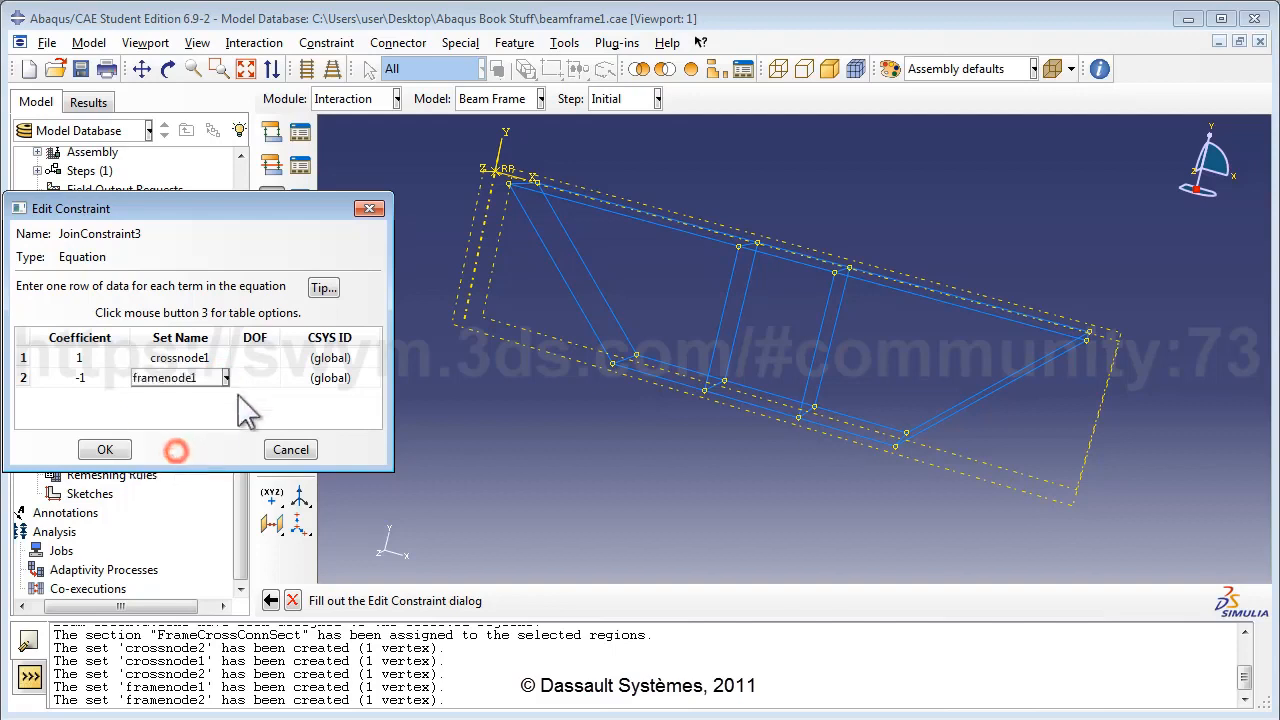
pyautogui.click(255, 358)
pyautogui.write('3')
pyautogui.click(262, 378)
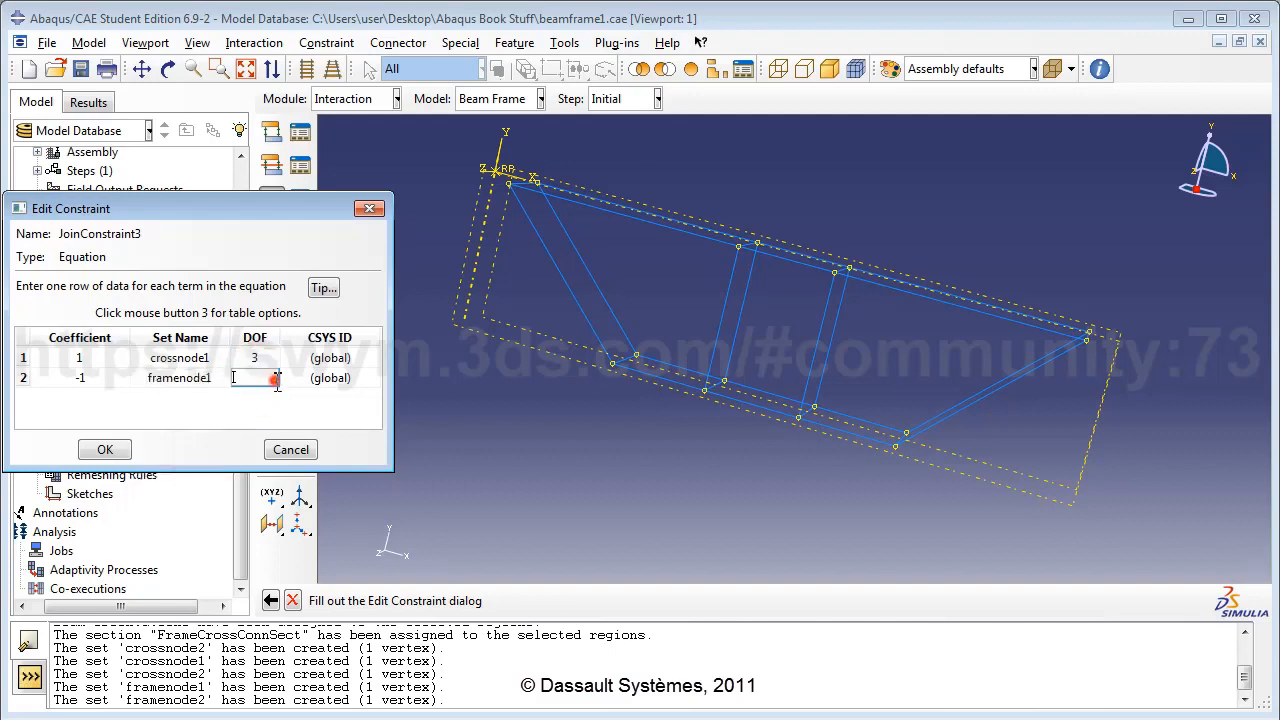
pyautogui.write('3')
pyautogui.click(105, 450)
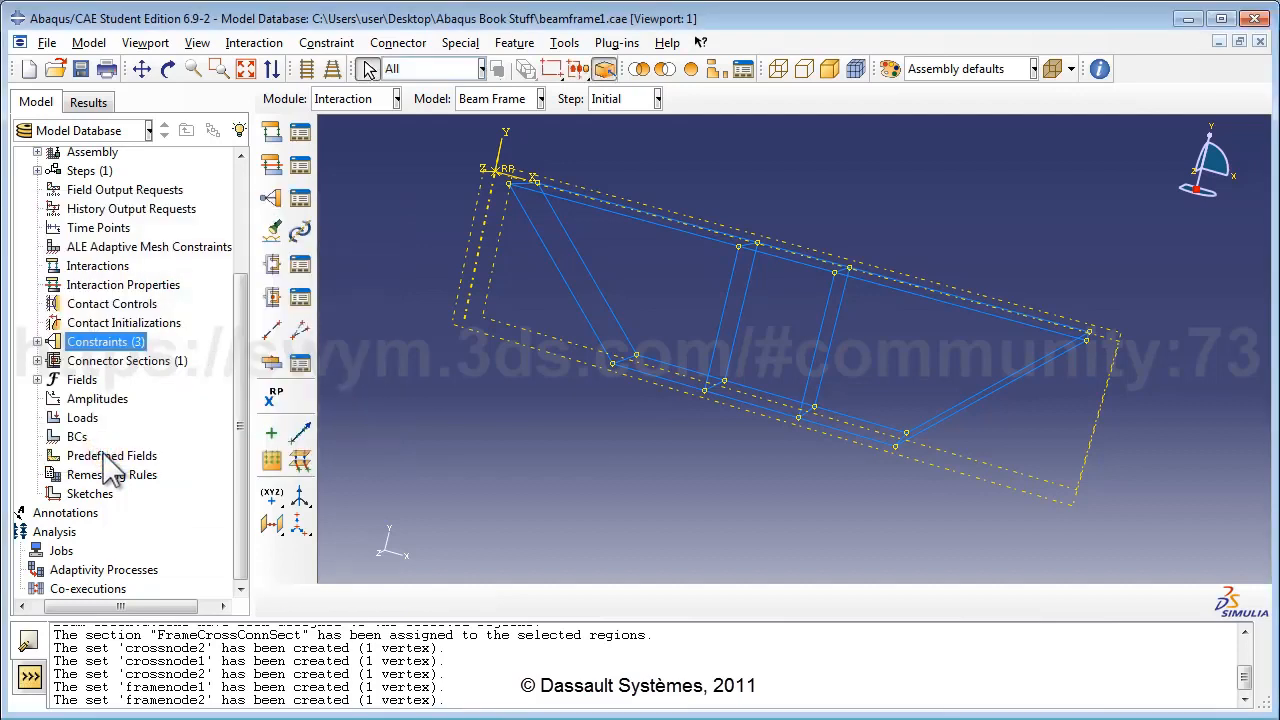
# Create equation constraint JoinConstraint4 with first term 1 × crossnode2 in DOF 1.
pyautogui.doubleClick(127, 345)
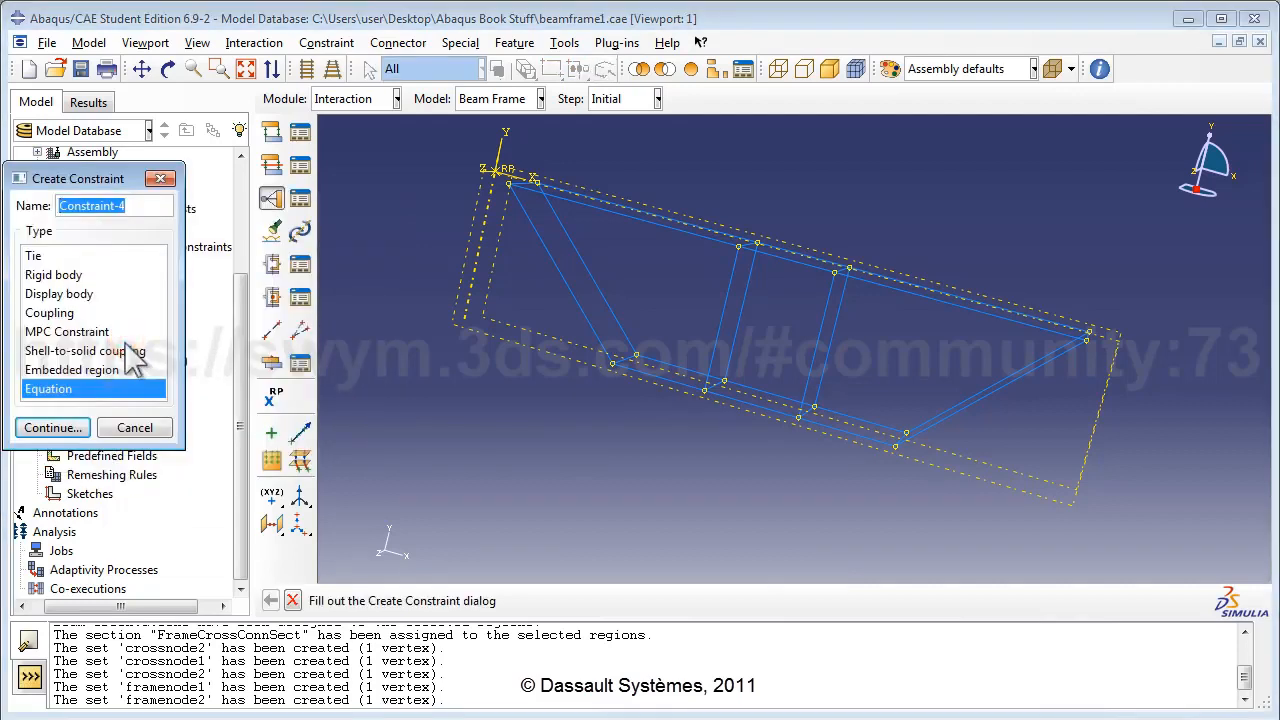
pyautogui.write('Joi')
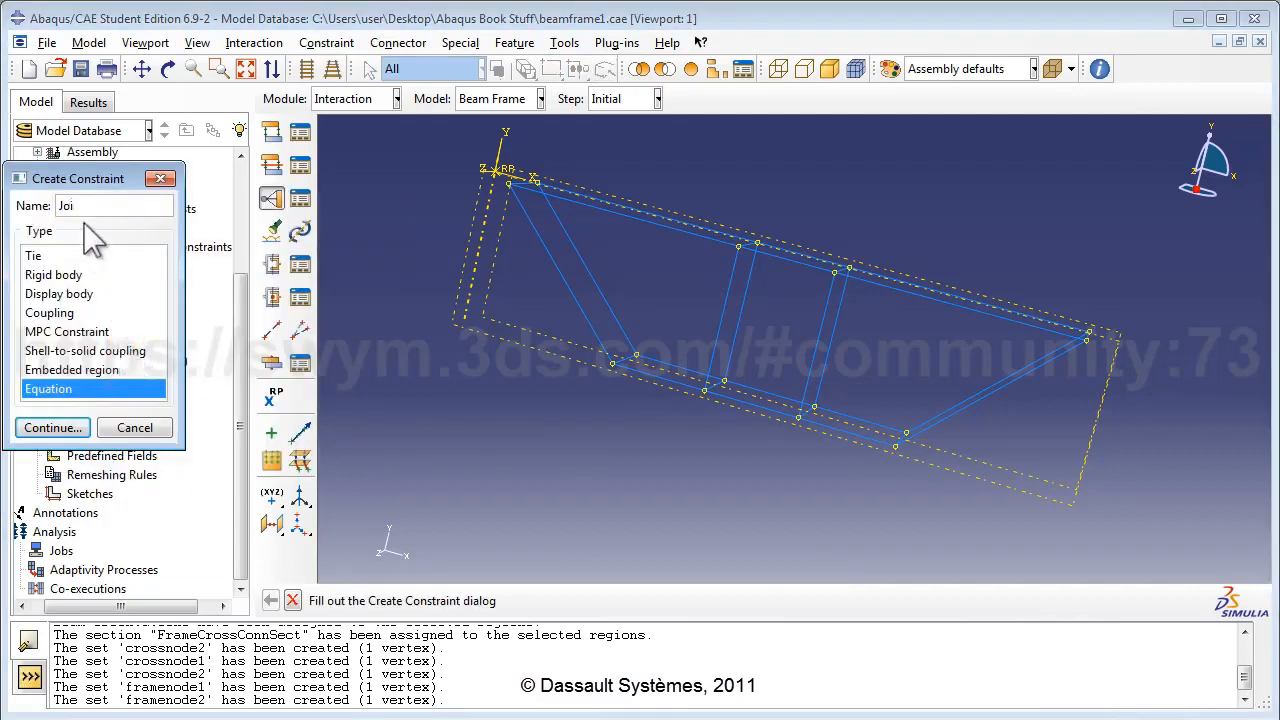
pyautogui.write('nConstraint3')
pyautogui.press('BackSpace')
pyautogui.write('4')
pyautogui.click(44, 426)
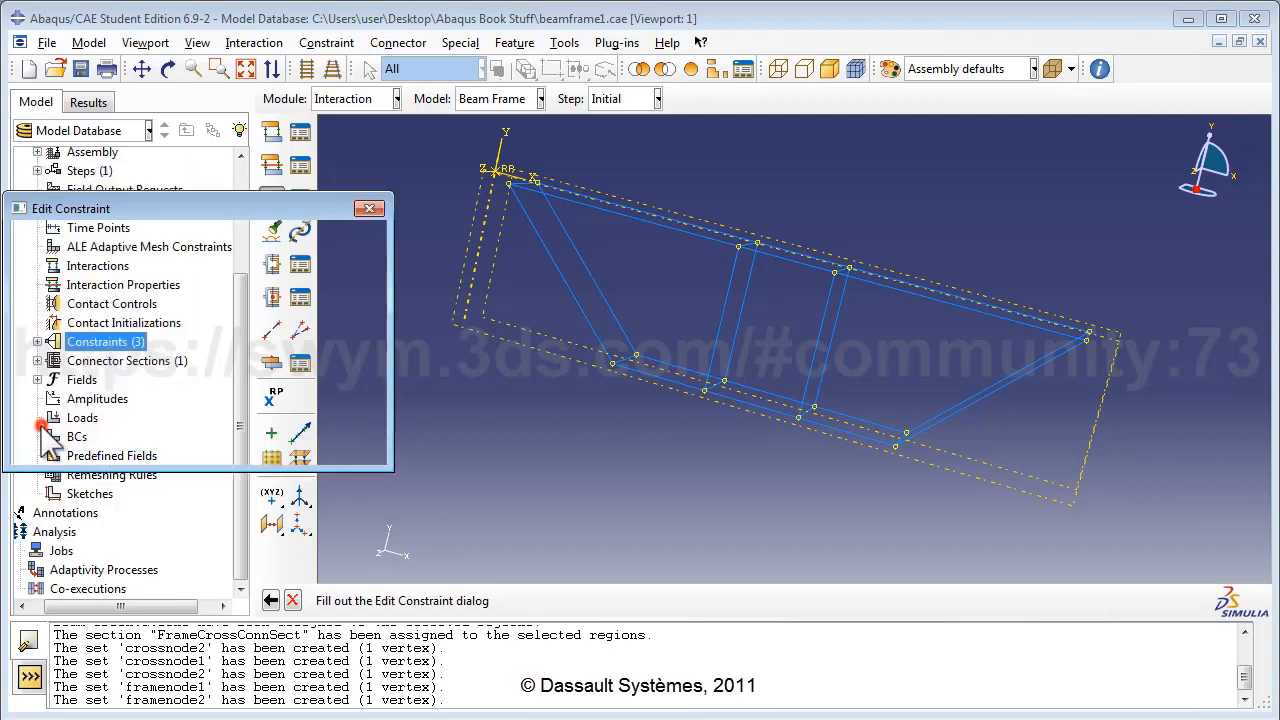
pyautogui.click(80, 357)
pyautogui.write('1')
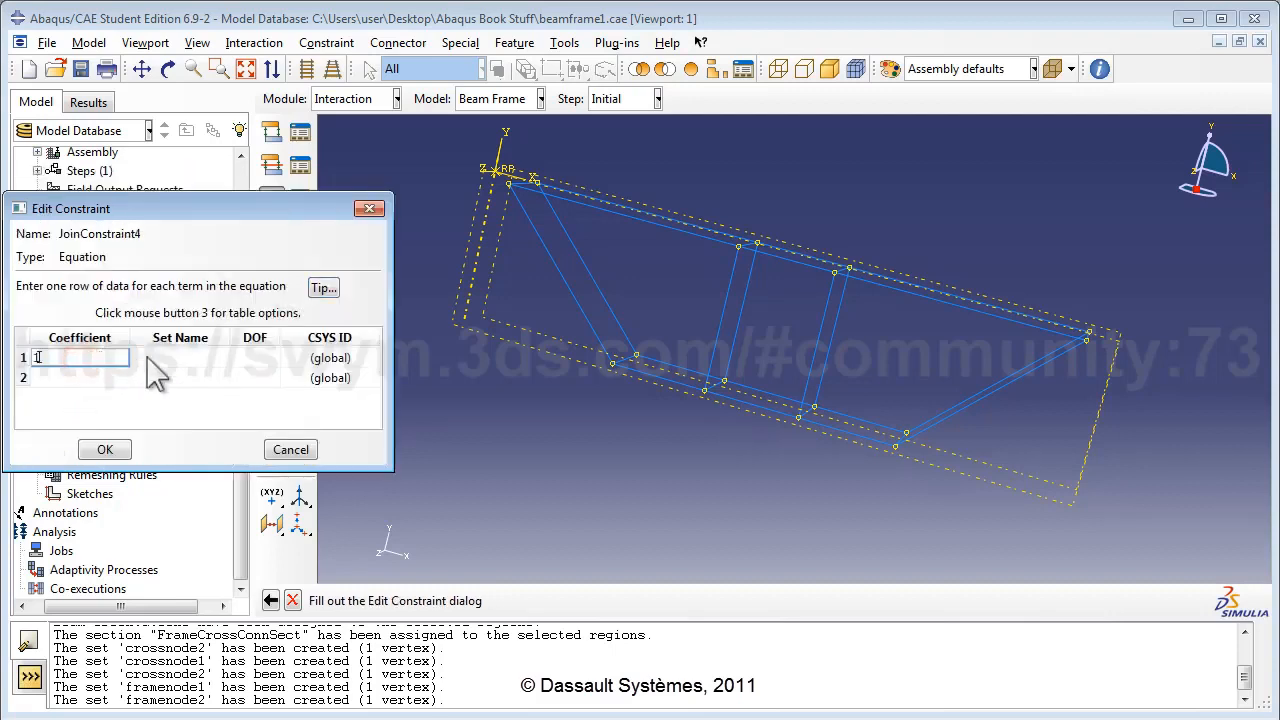
pyautogui.click(173, 357)
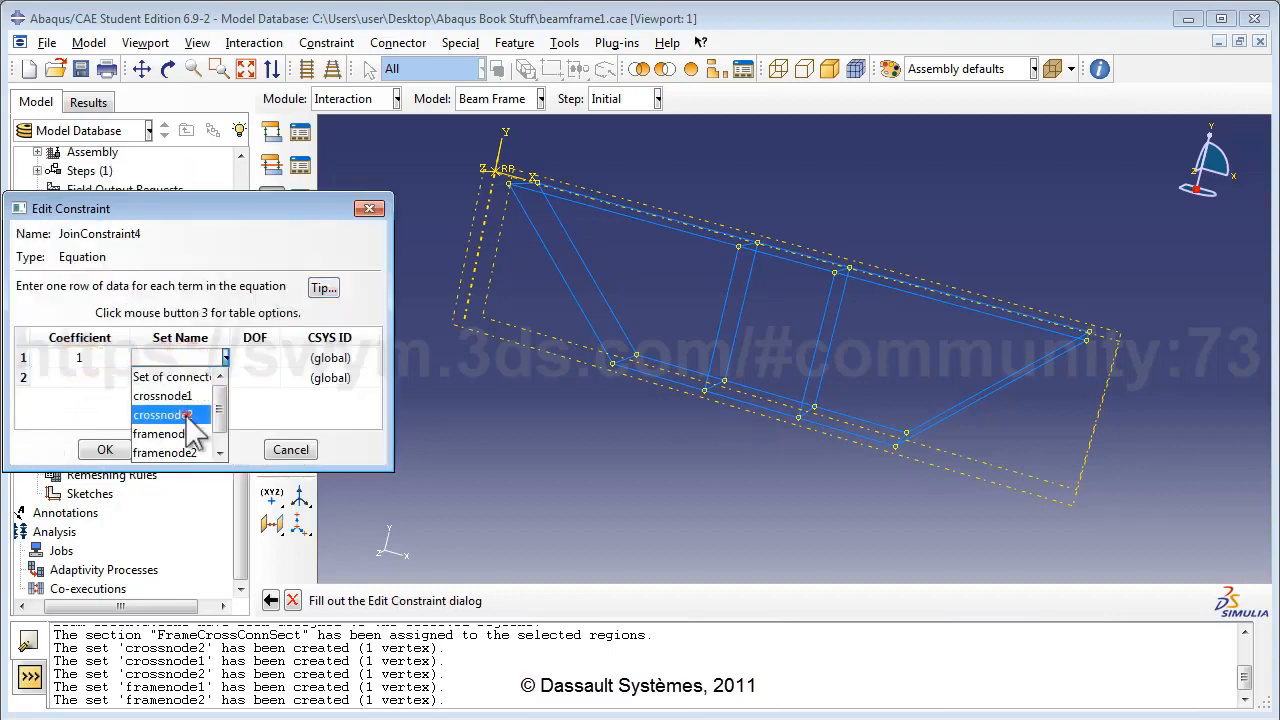
pyautogui.click(186, 413)
pyautogui.click(255, 357)
pyautogui.write('1')
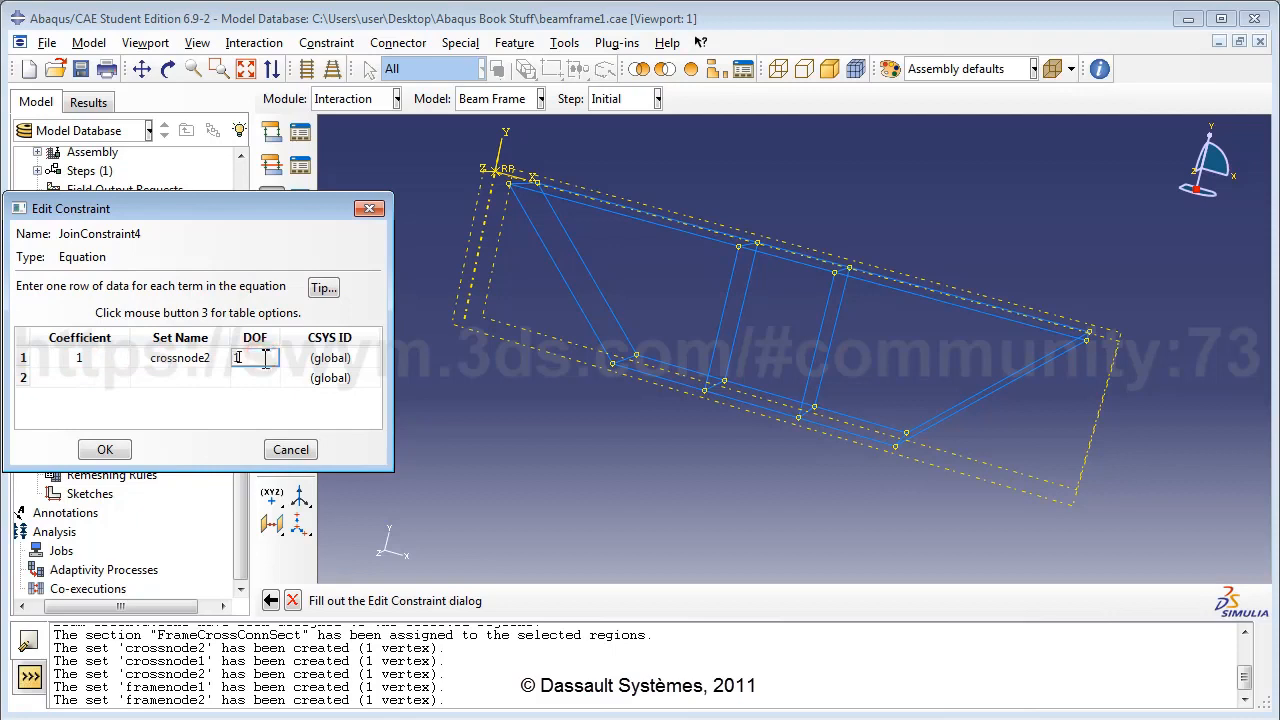
# Add the second term -1 × framenode2 in DOF 1 and save the constraint.
pyautogui.click(116, 378)
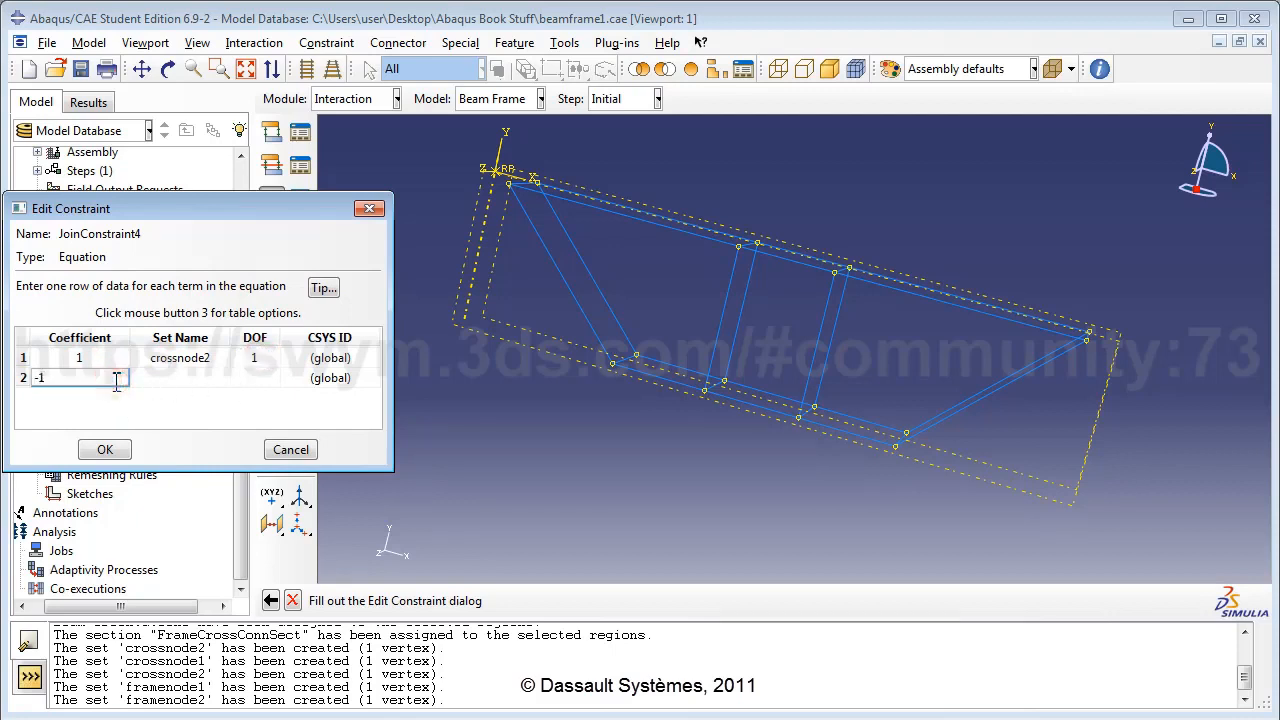
pyautogui.click(171, 380)
pyautogui.click(178, 377)
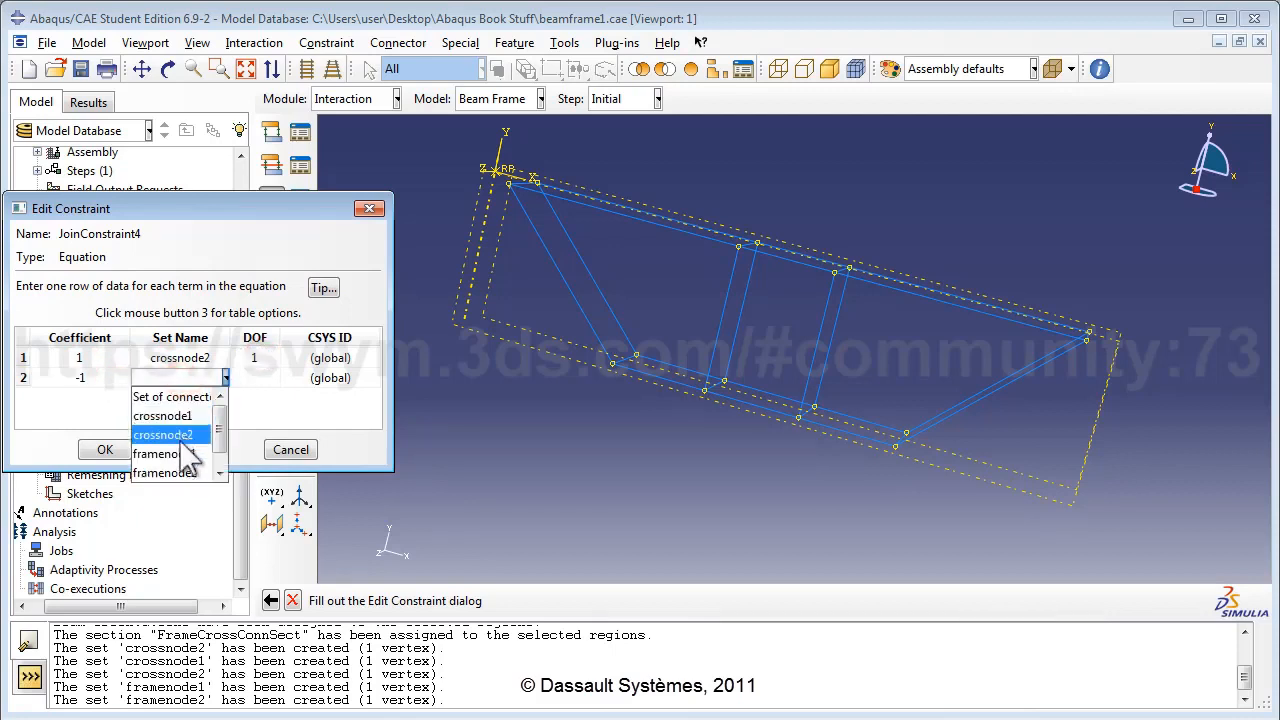
pyautogui.click(189, 470)
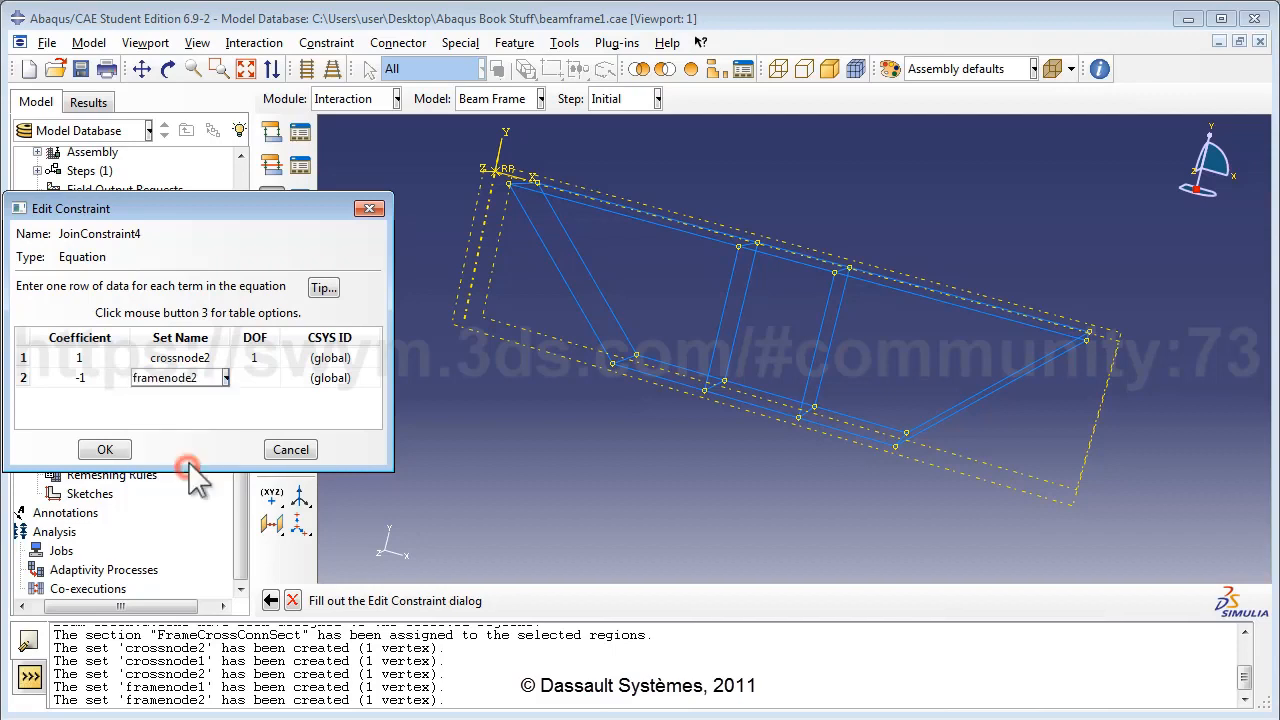
pyautogui.click(258, 378)
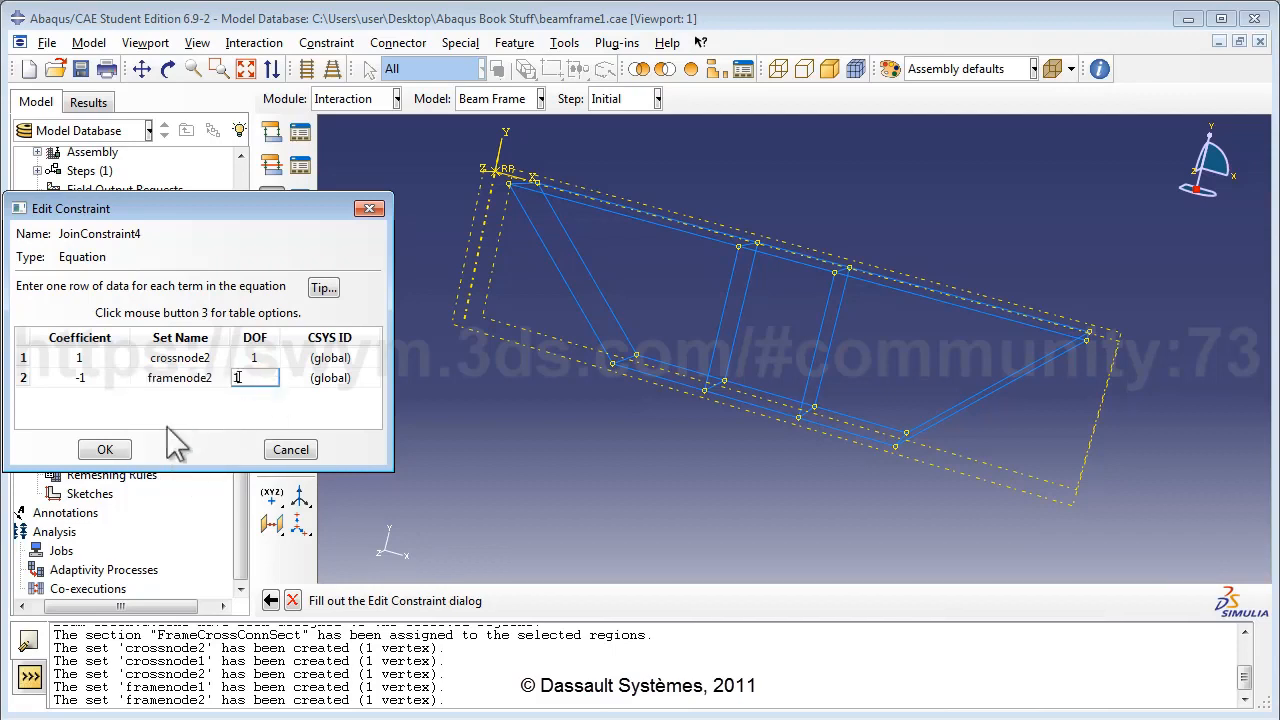
pyautogui.click(105, 450)
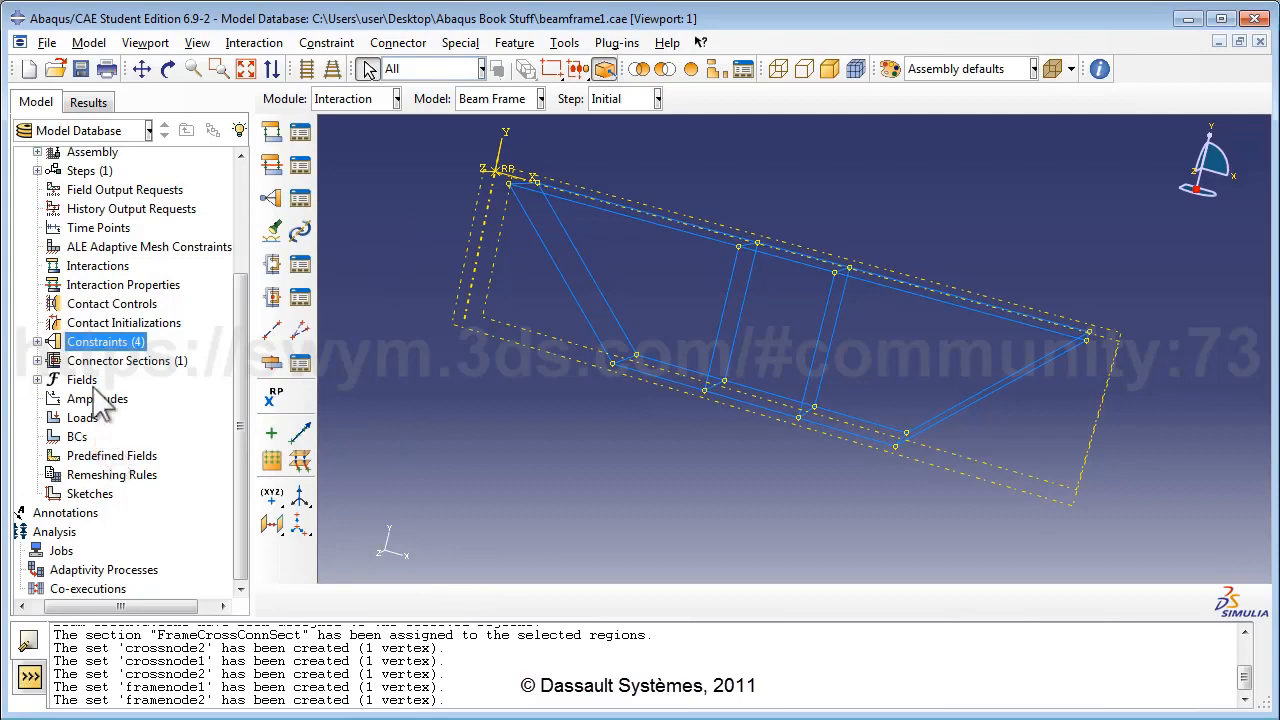
pyautogui.doubleClick(95, 340)
# Create equation constraint JoinConstraint5 with first term 1 × crossnode2 in DOF 2.
pyautogui.press('BackSpace')
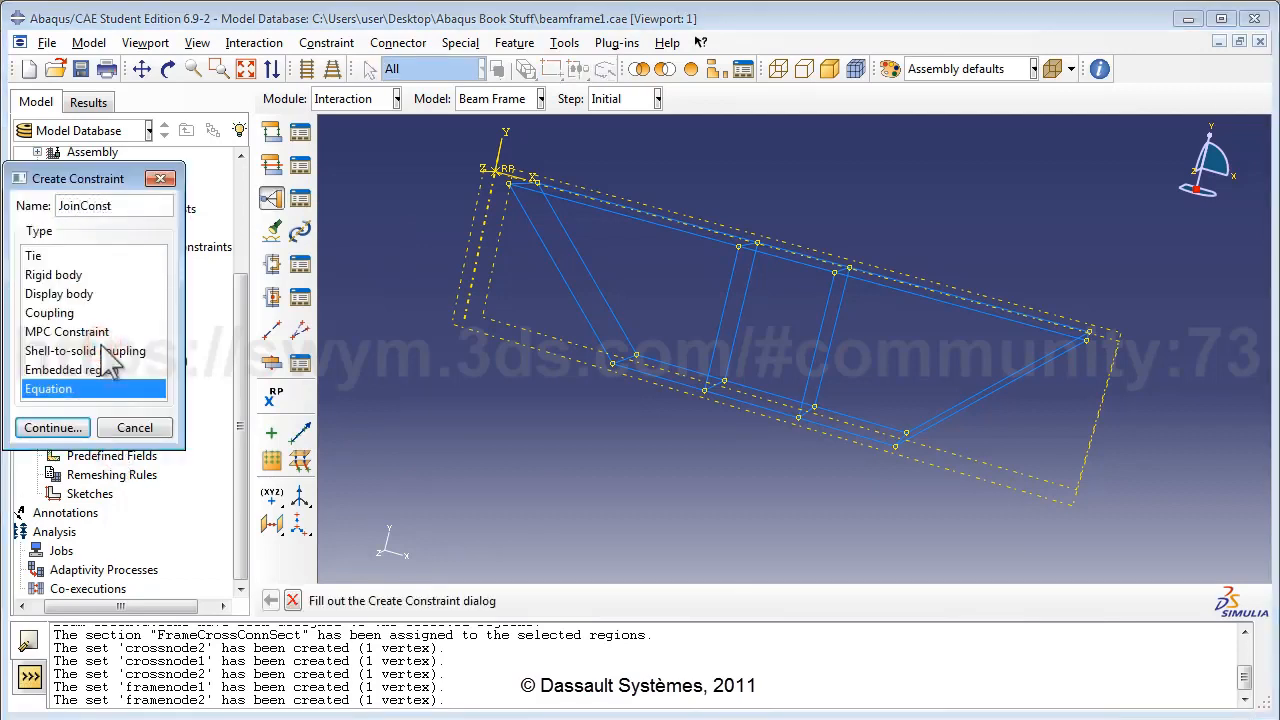
pyautogui.write('JoinConstraint5')
pyautogui.press('Return')
pyautogui.click(107, 358)
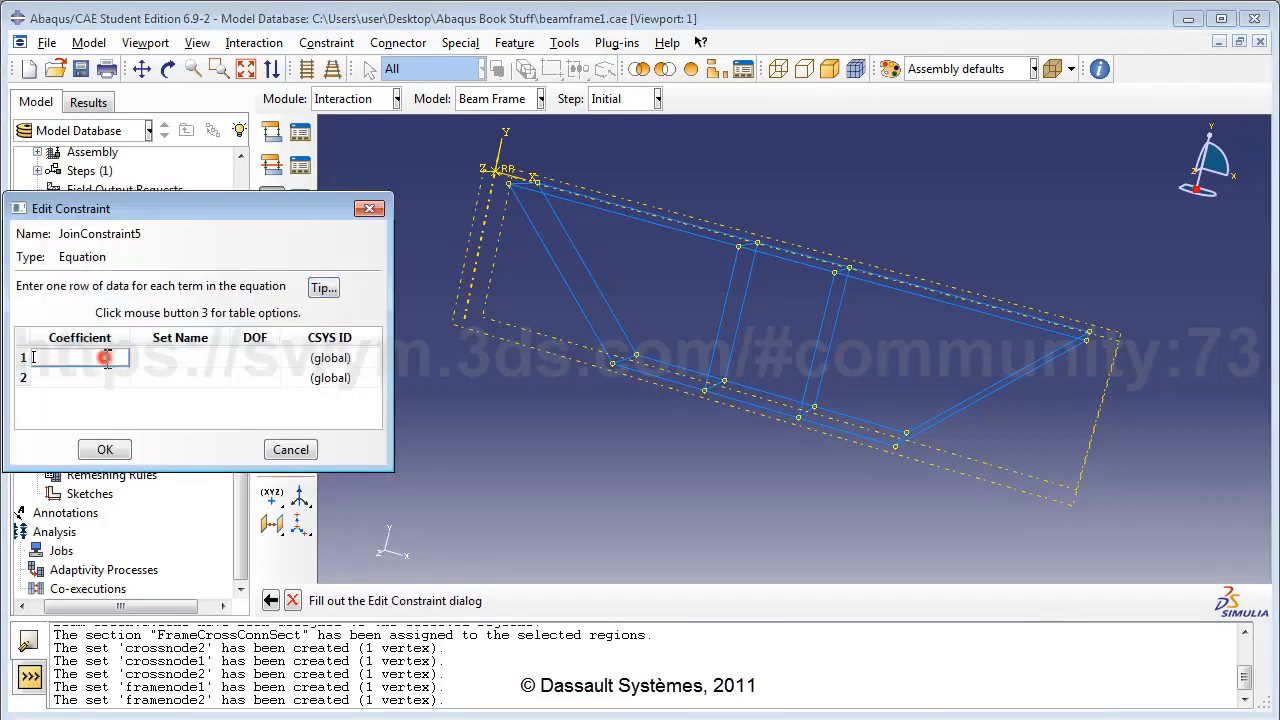
pyautogui.write('1')
pyautogui.click(175, 358)
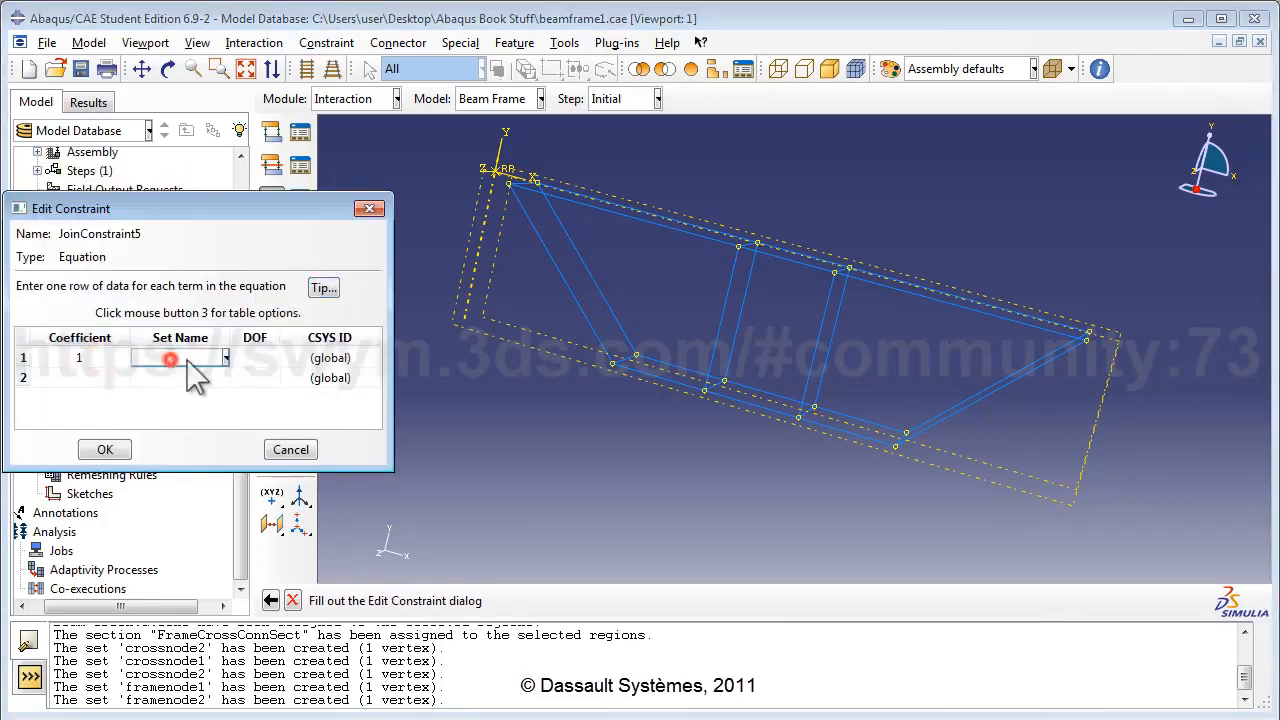
pyautogui.click(163, 414)
pyautogui.click(255, 358)
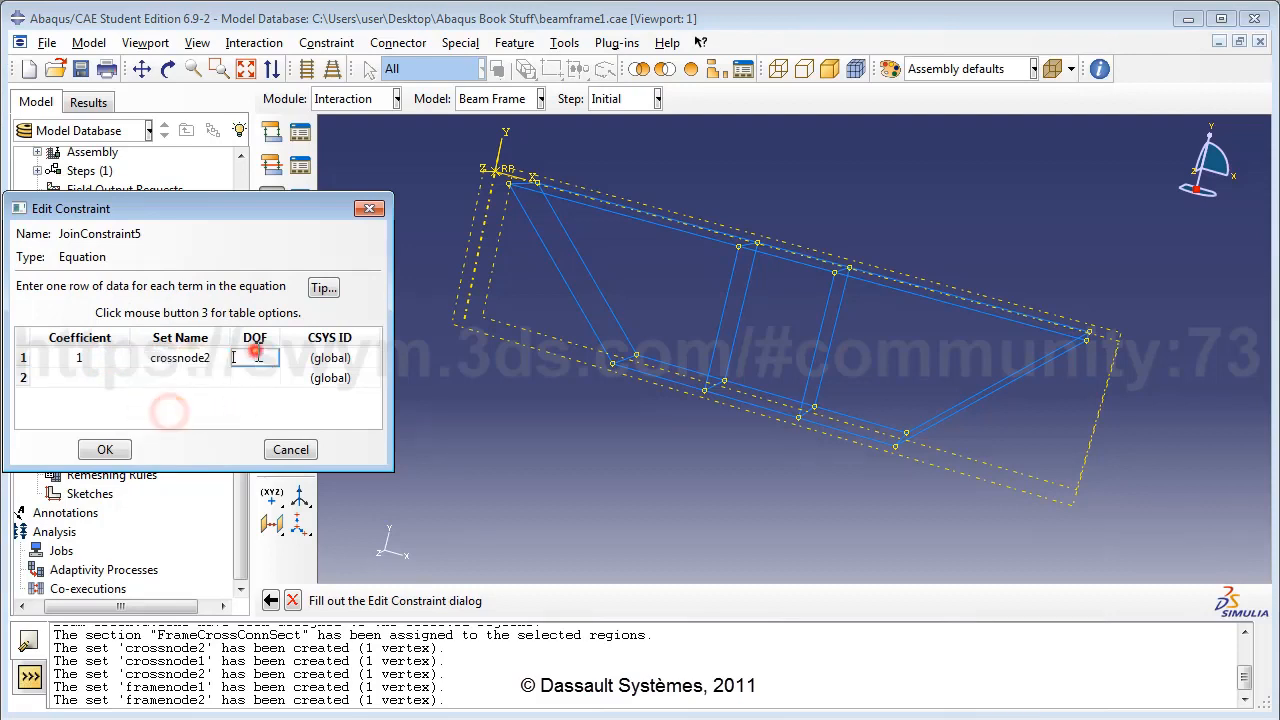
pyautogui.write('2')
# Add the second term -1 × framenode2 in DOF 2 and save the constraint.
pyautogui.click(110, 378)
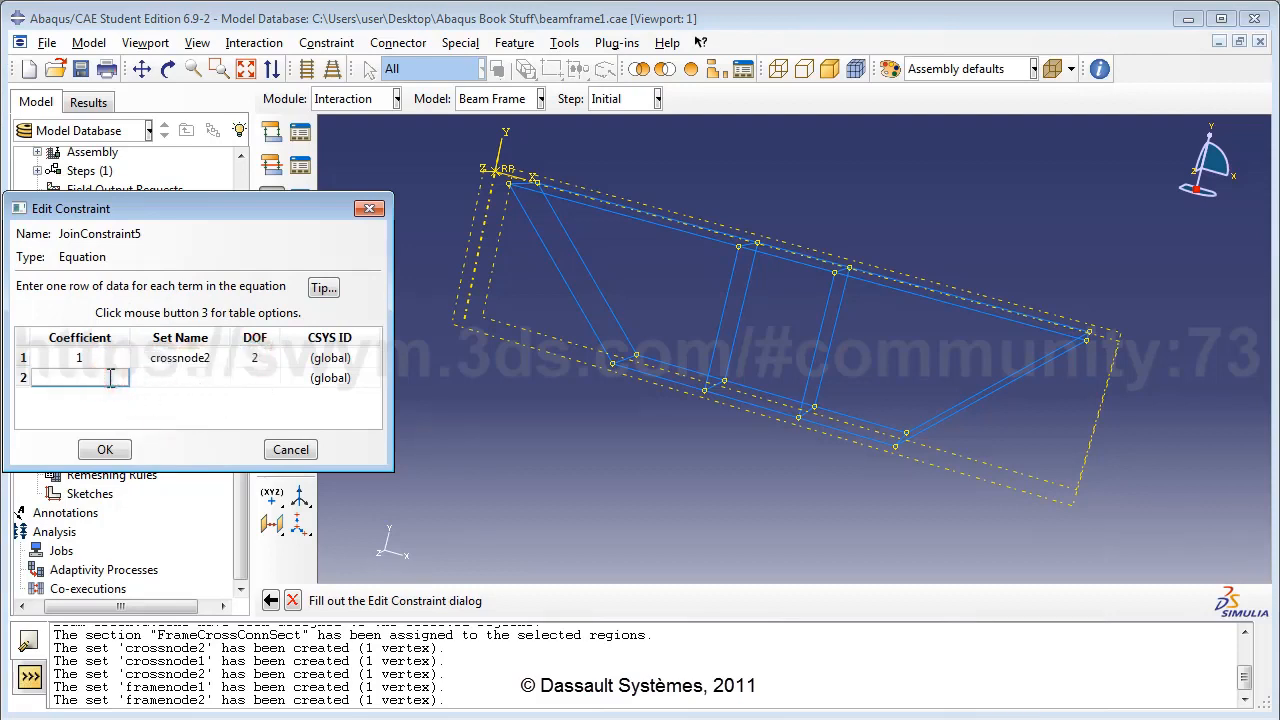
pyautogui.write('-1')
pyautogui.click(200, 378)
pyautogui.click(226, 378)
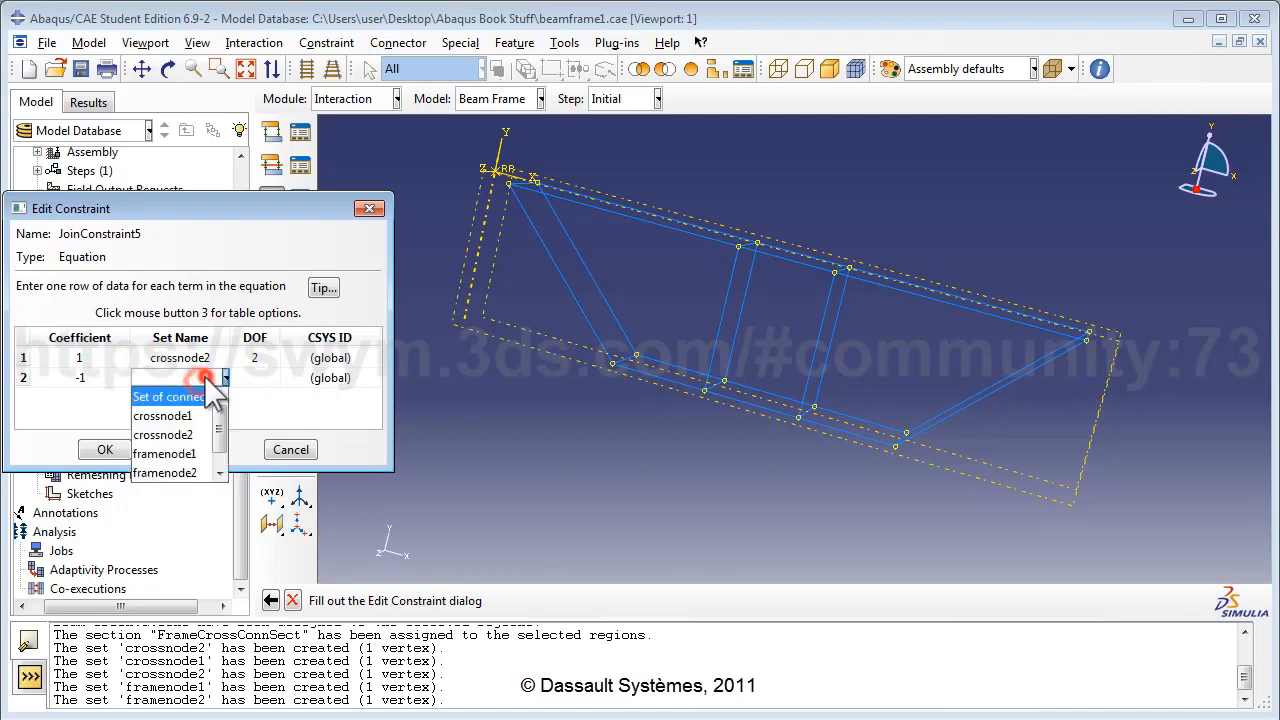
pyautogui.click(165, 472)
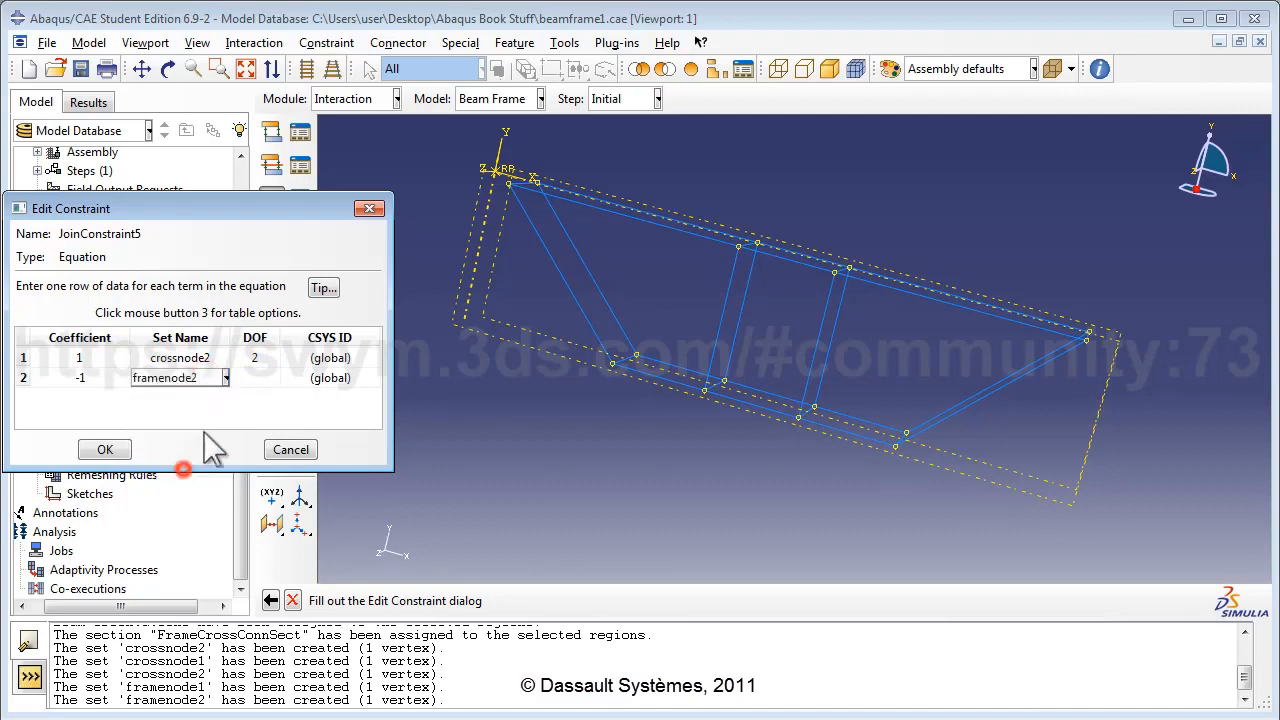
pyautogui.click(262, 377)
pyautogui.write('2')
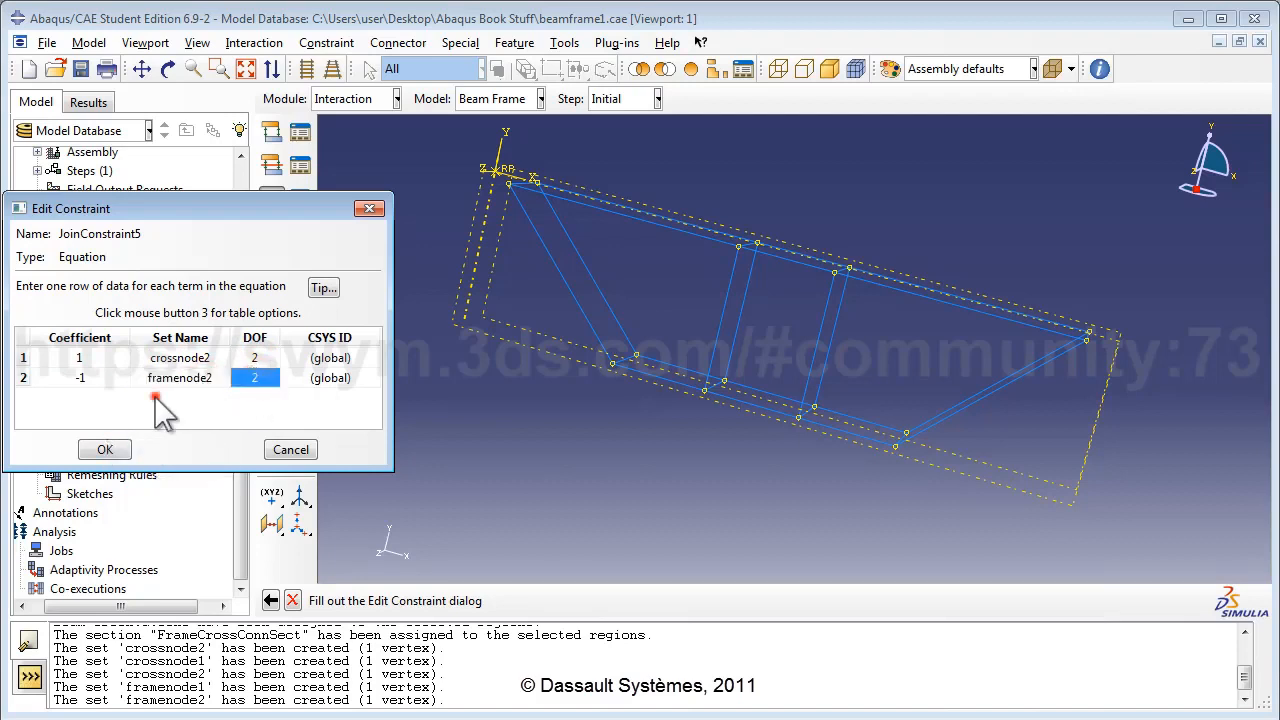
pyautogui.click(105, 448)
pyautogui.doubleClick(110, 342)
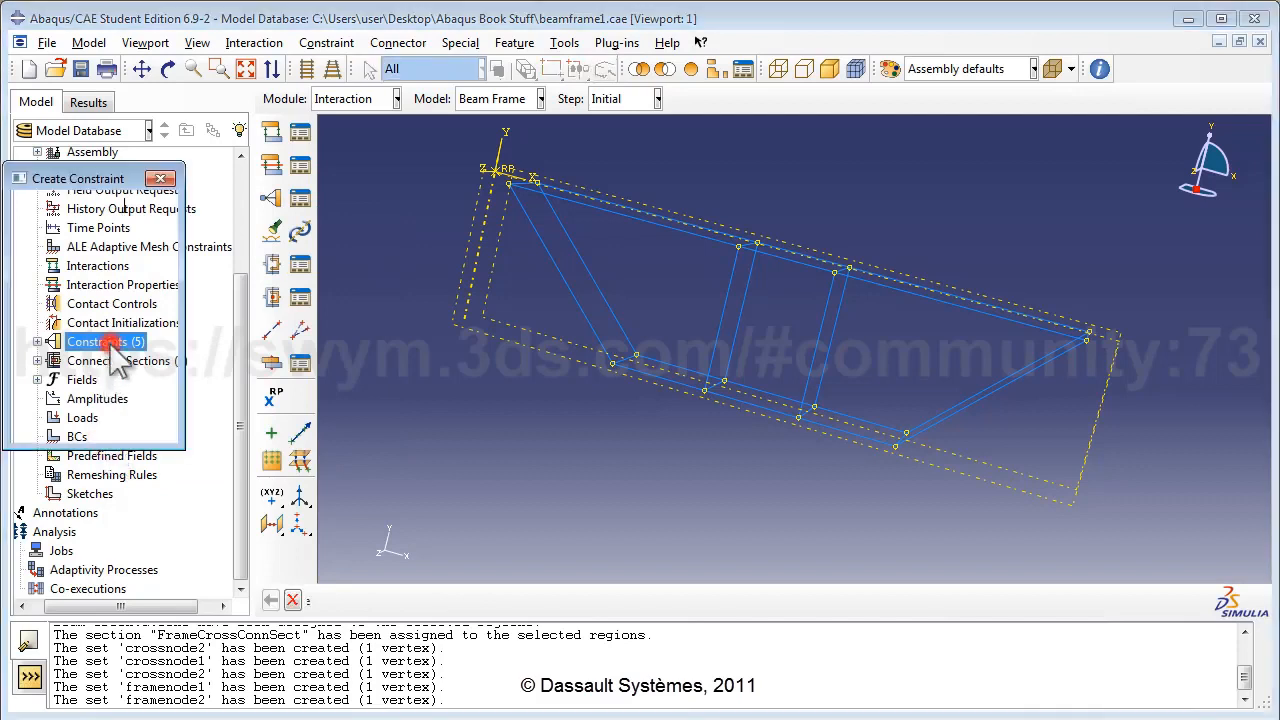
# Create equation constraint JoinConstraint6 with first term 1 × crossnode2 in DOF 3.
pyautogui.press('BackSpace')
pyautogui.write('JoinC')
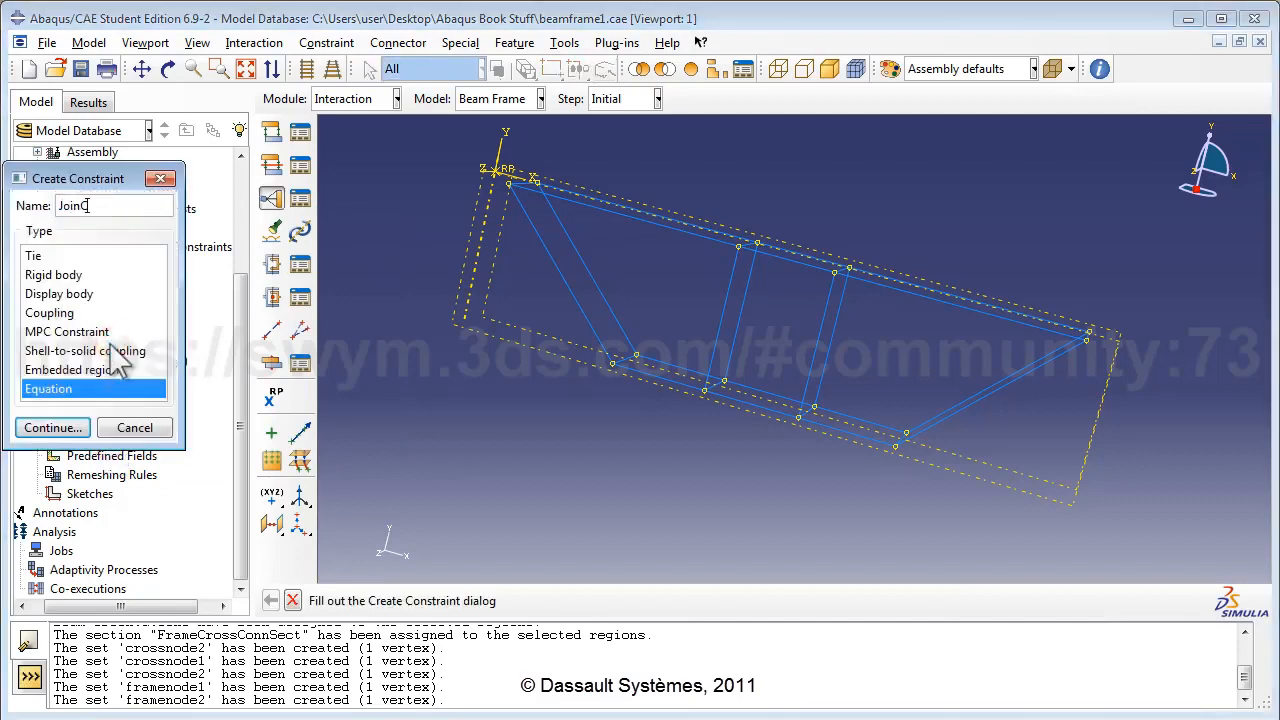
pyautogui.write('onstraint4')
pyautogui.press('BackSpace')
pyautogui.write('1')
pyautogui.click(52, 427)
pyautogui.click(92, 357)
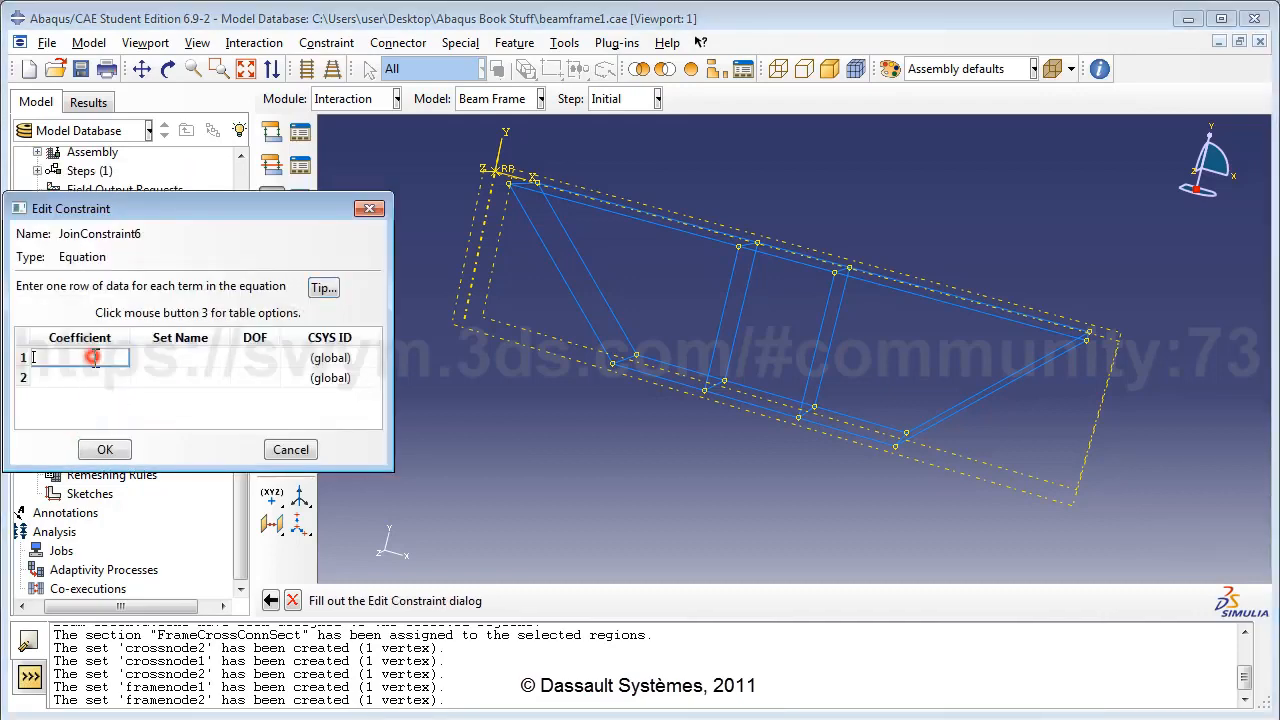
pyautogui.write('1')
pyautogui.click(184, 356)
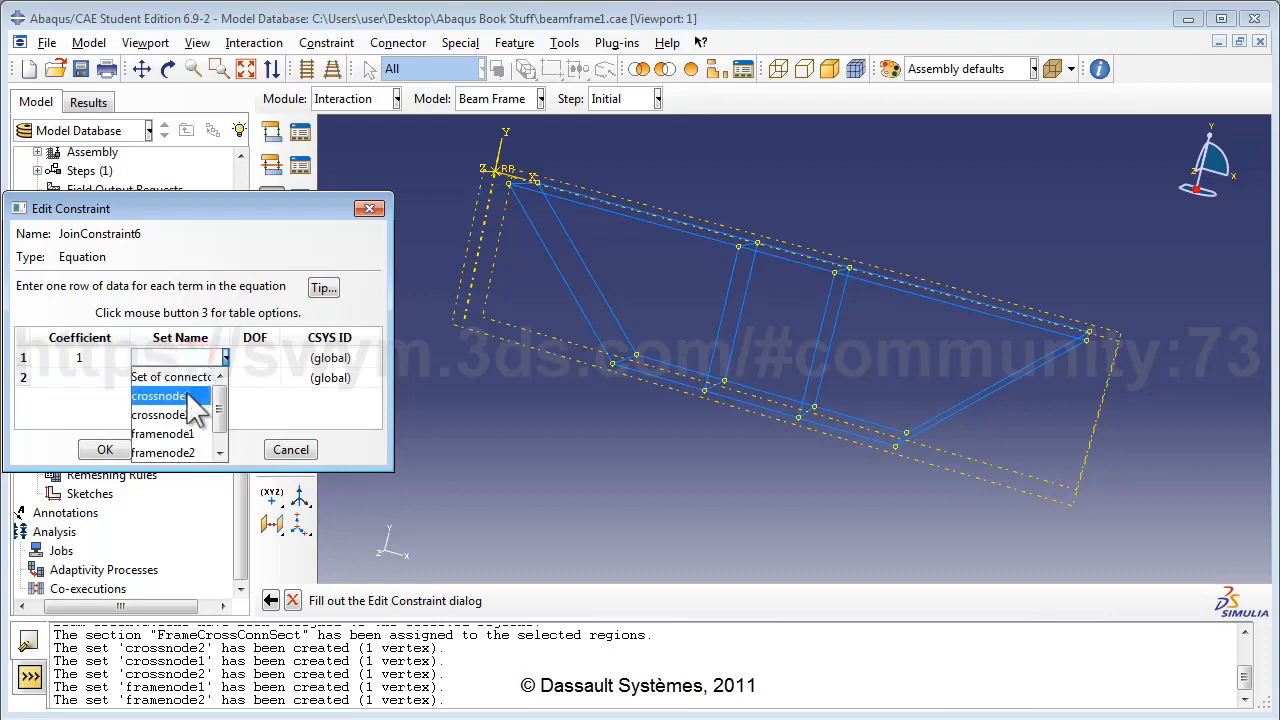
pyautogui.click(190, 414)
pyautogui.click(258, 357)
pyautogui.write('3')
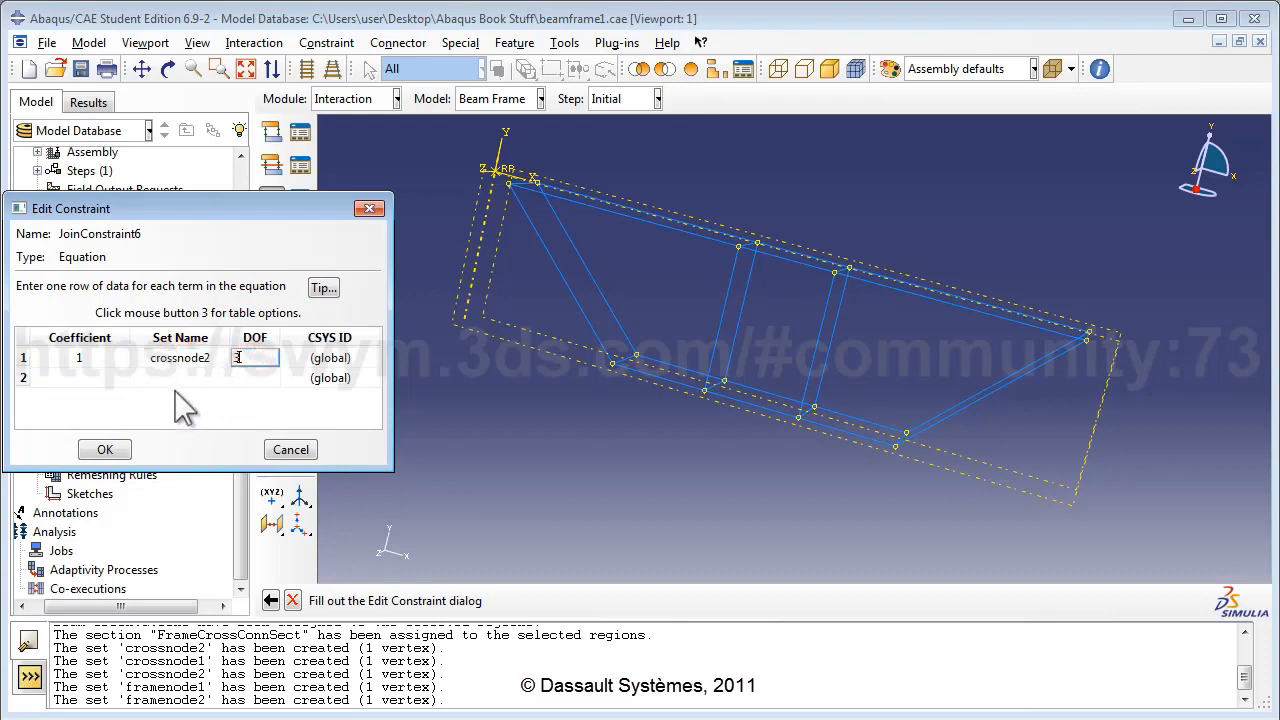
# Add the second term on framenode2 in DOF 3 and save the constraint.
pyautogui.click(255, 377)
pyautogui.write('3')
pyautogui.click(75, 378)
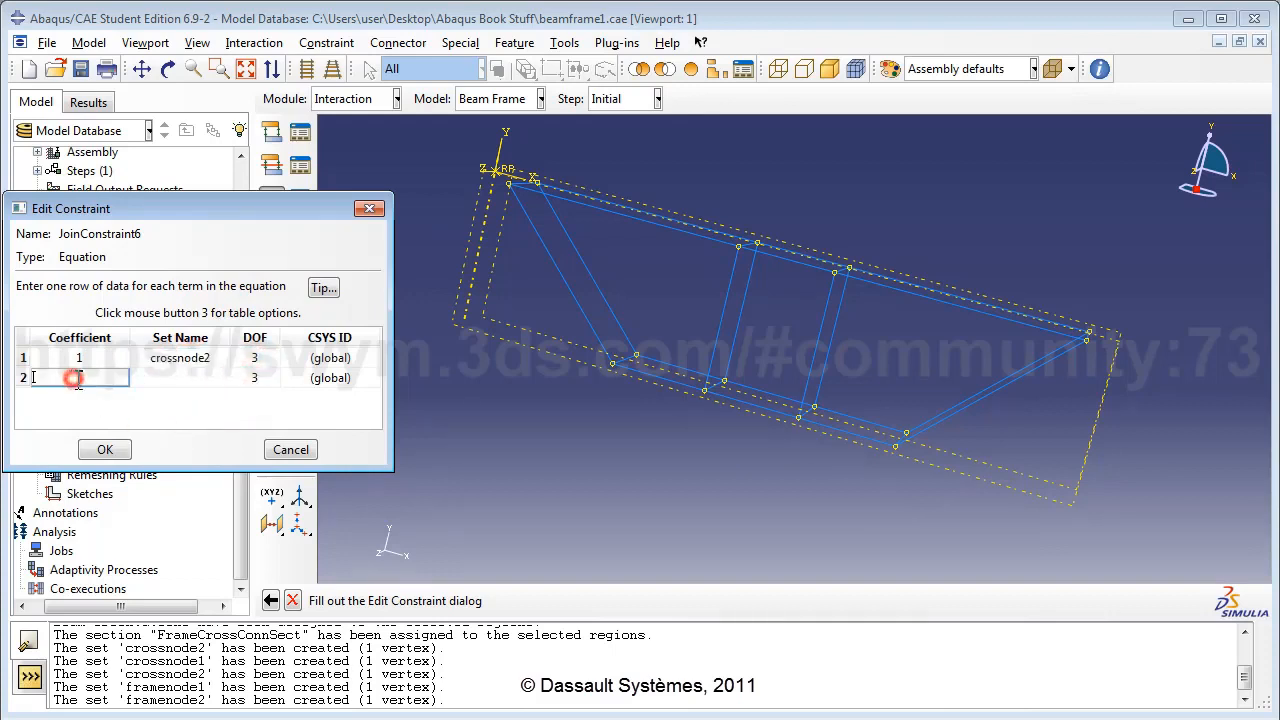
pyautogui.click(205, 377)
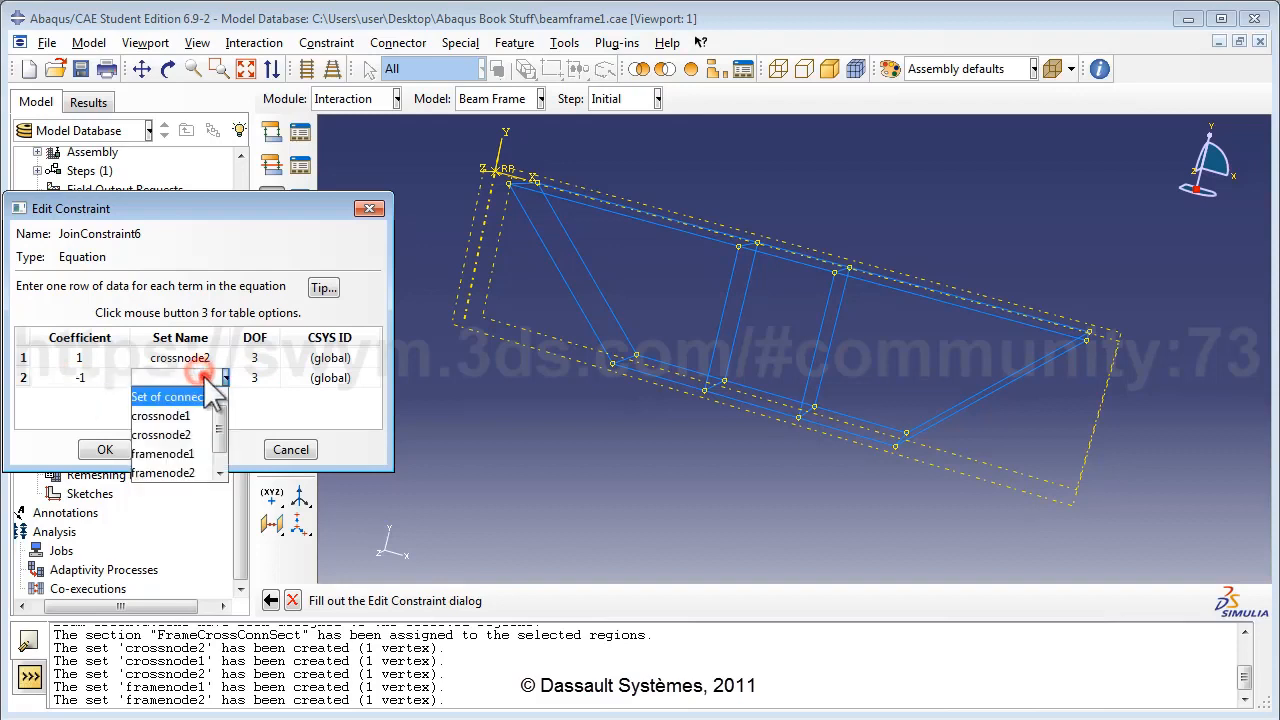
pyautogui.click(183, 472)
pyautogui.click(160, 408)
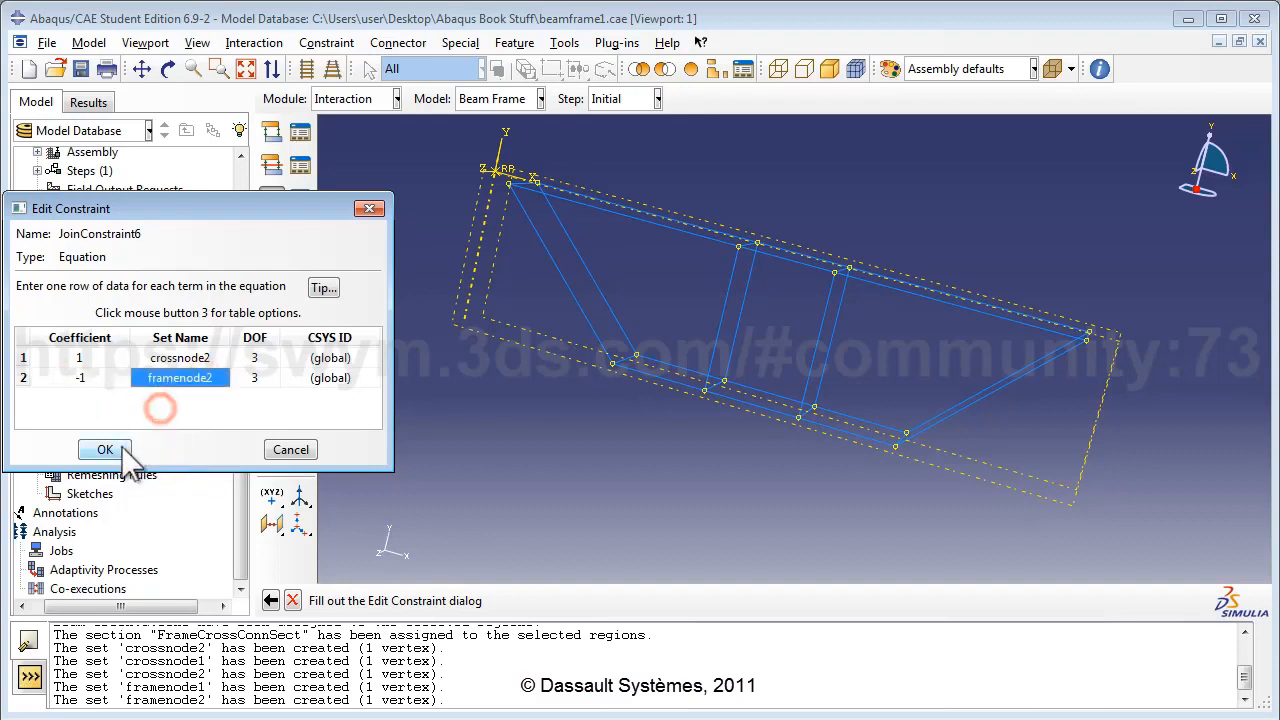
pyautogui.click(112, 450)
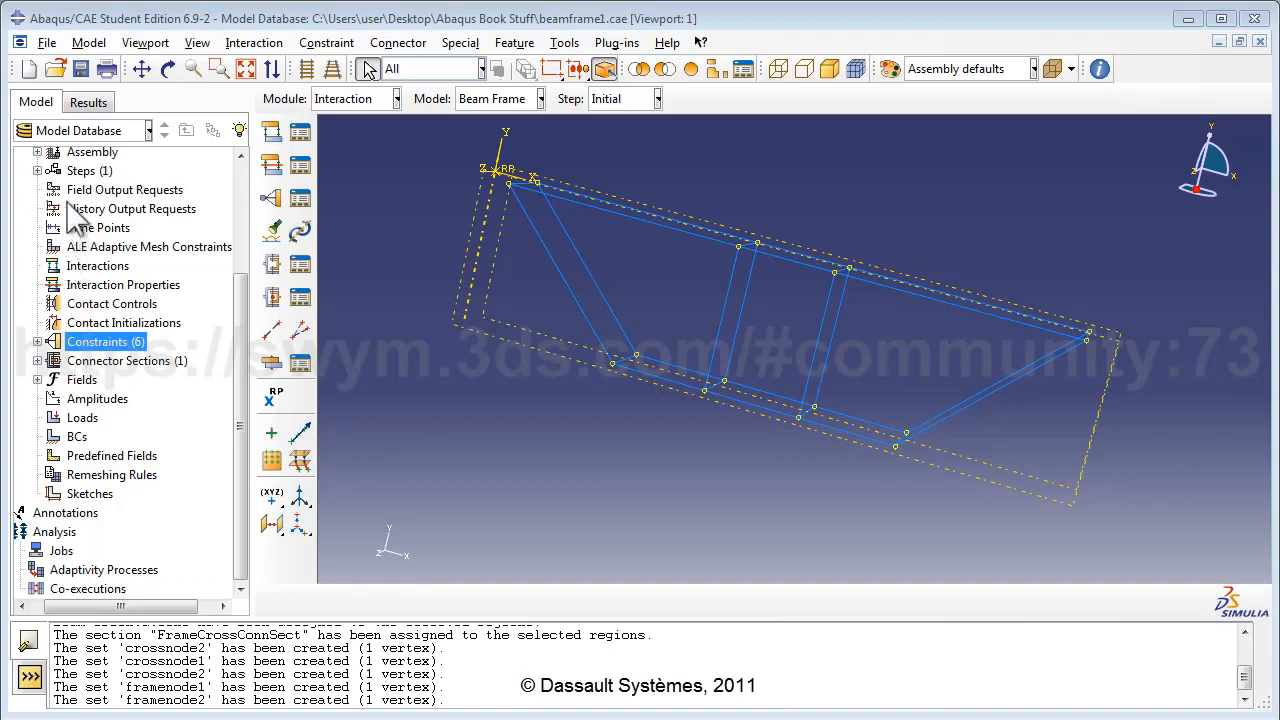
pyautogui.click(82, 172)
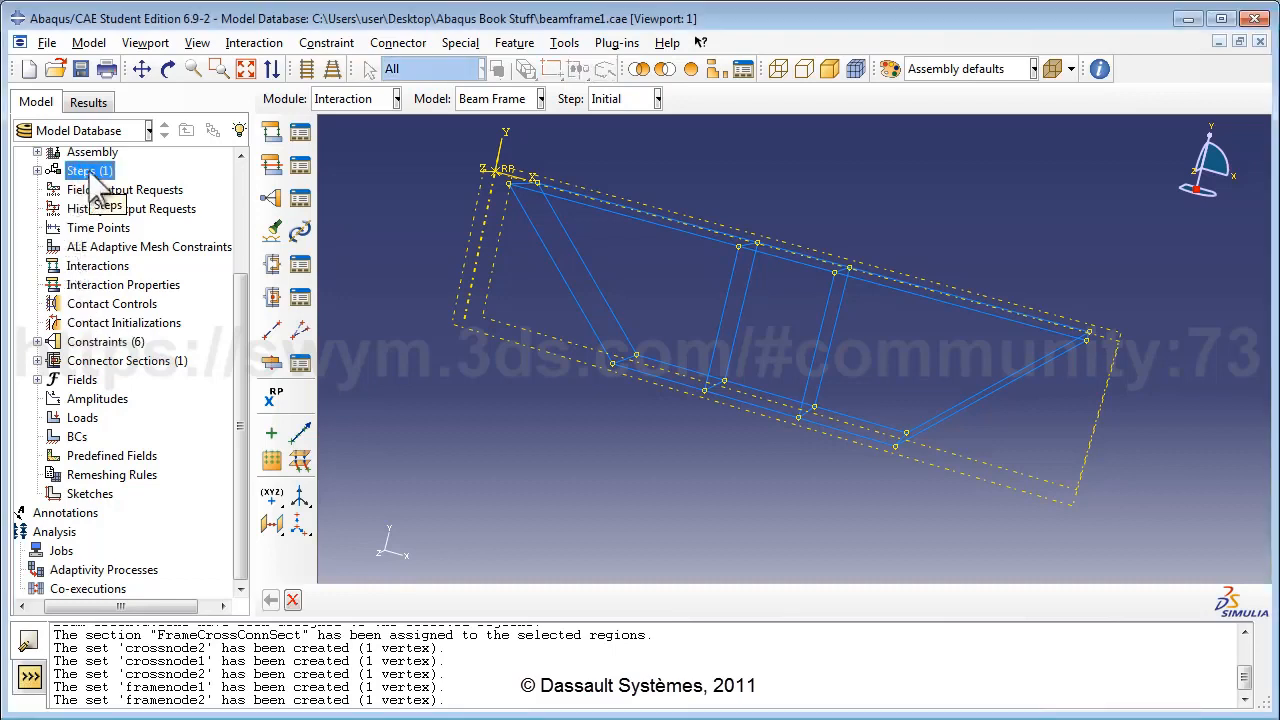
# Add a Static, General step 'Apply Loads' after Initial, described as the step where loads are applied.
pyautogui.doubleClick(86, 174)
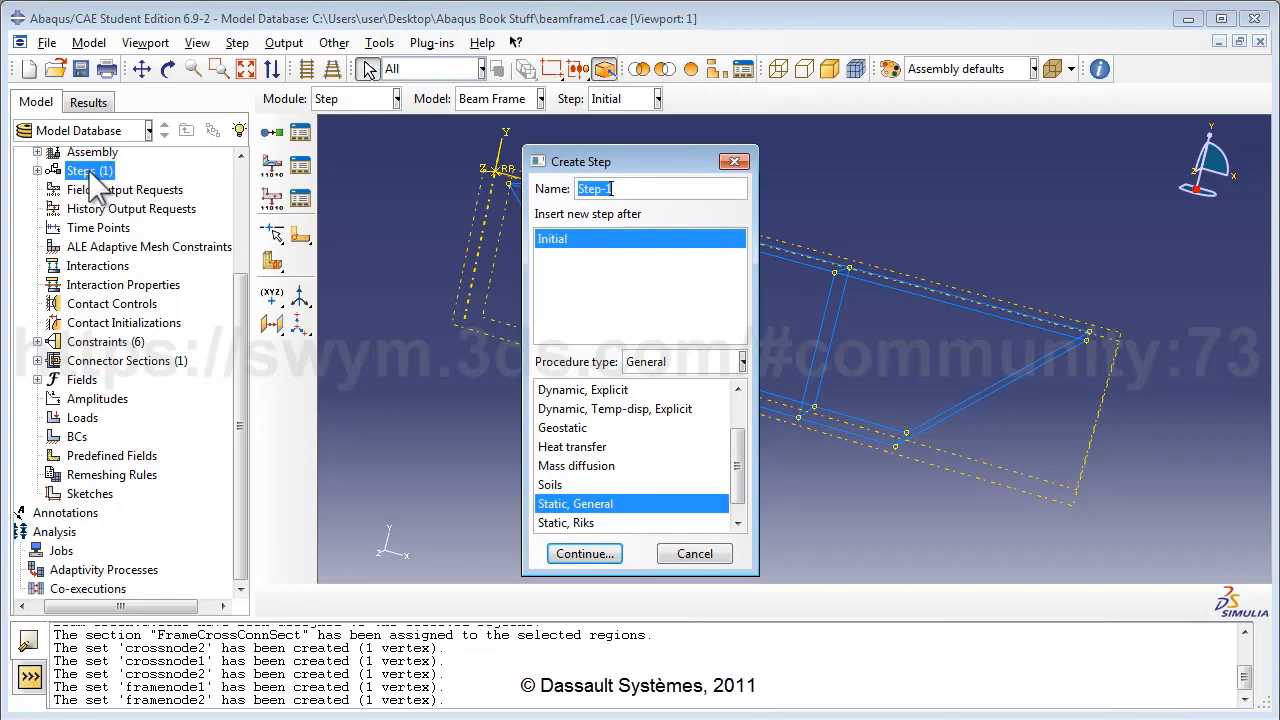
pyautogui.write('Apply')
pyautogui.write('Loads')
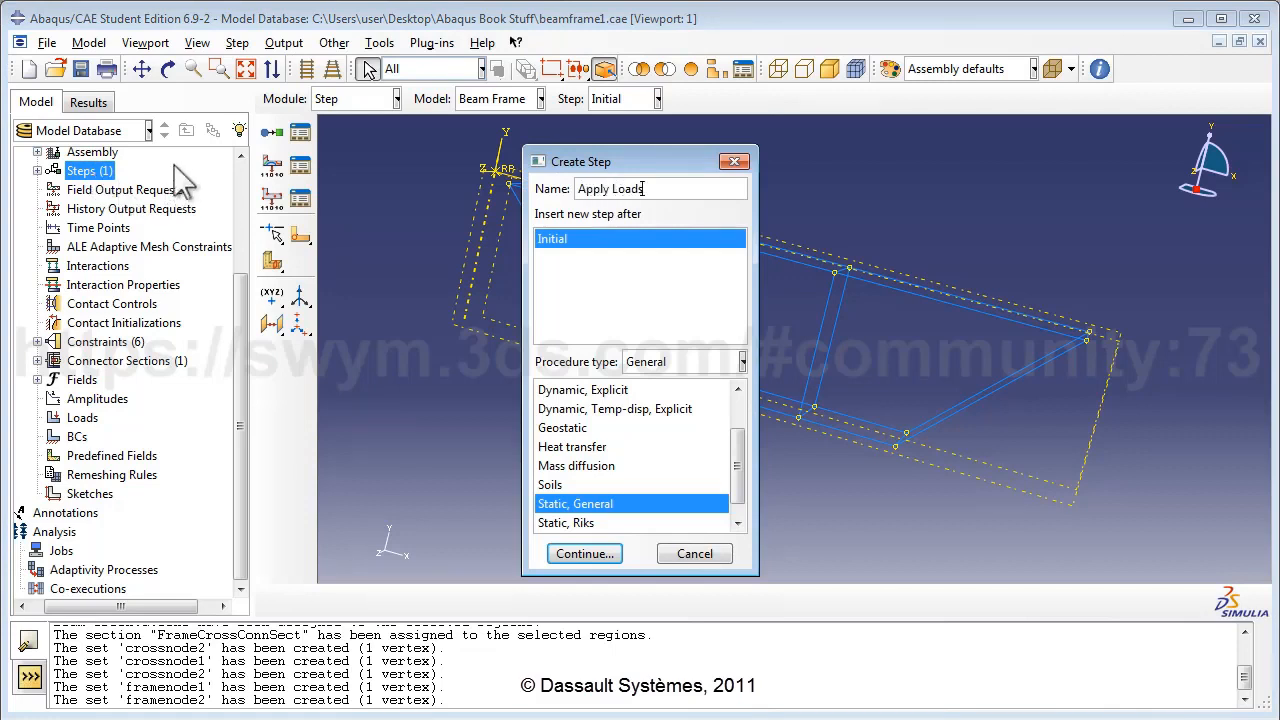
pyautogui.click(580, 240)
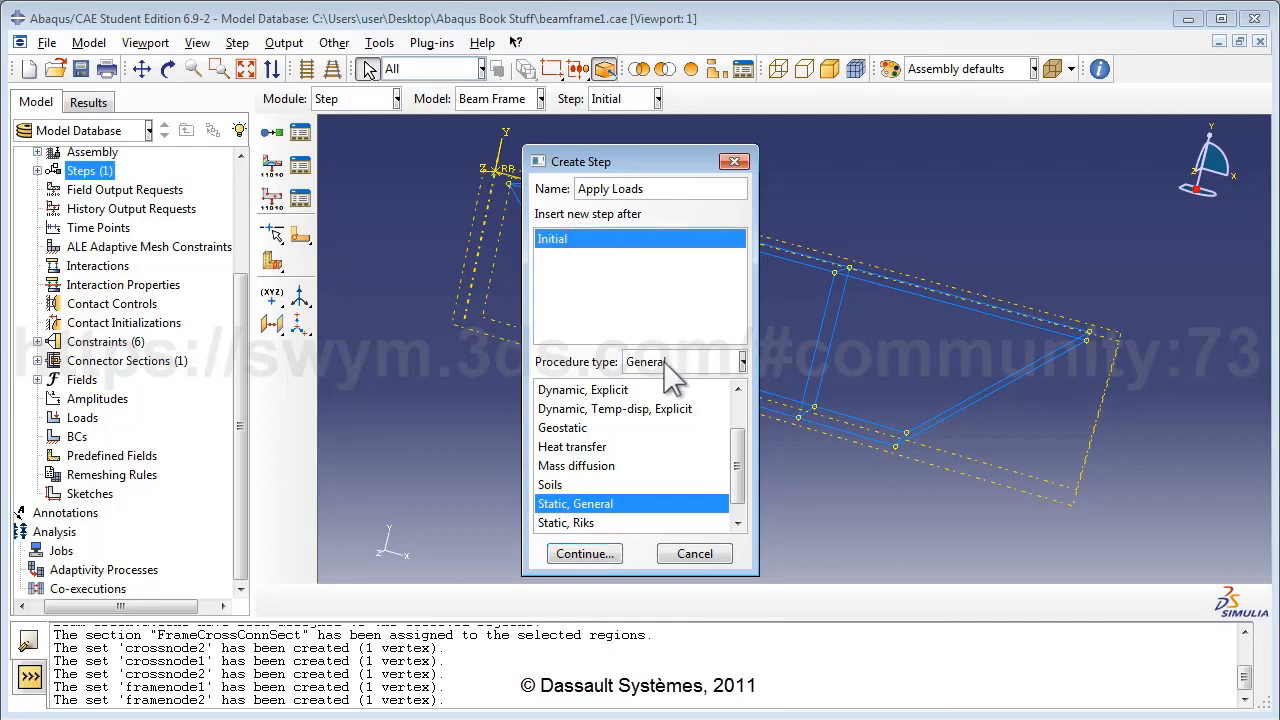
pyautogui.click(584, 553)
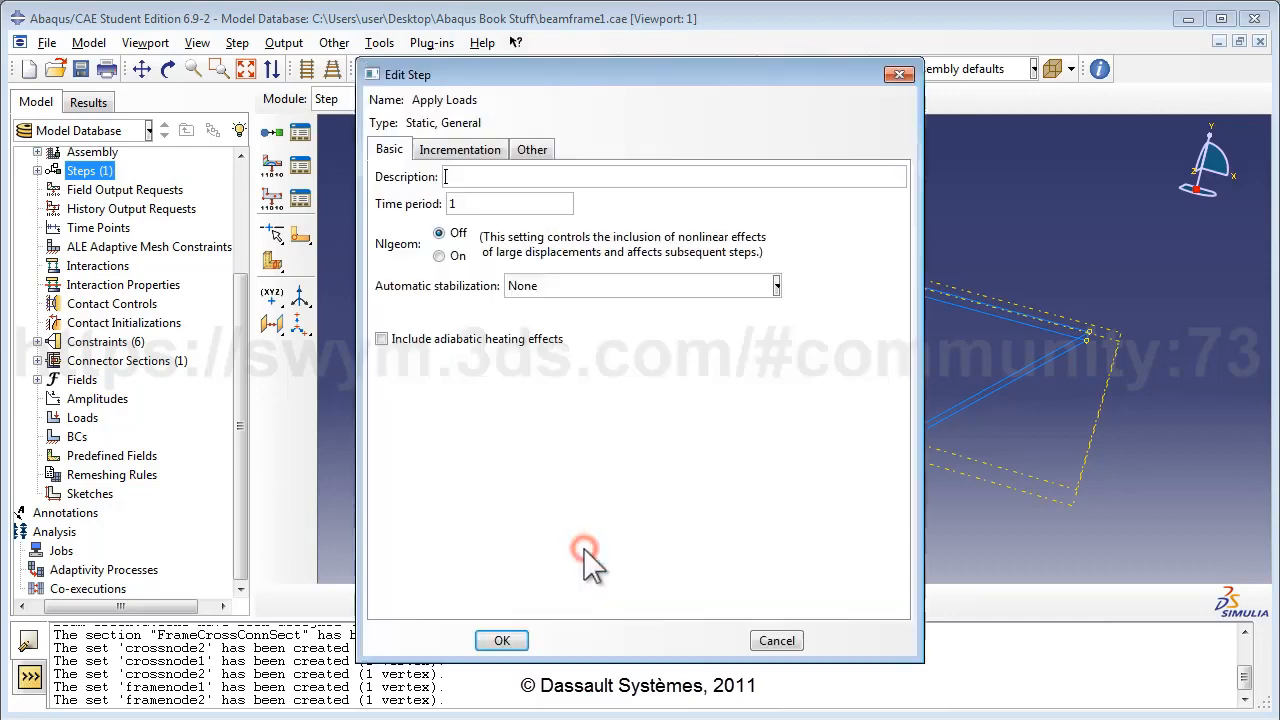
pyautogui.click(505, 176)
pyautogui.write('Loads are app')
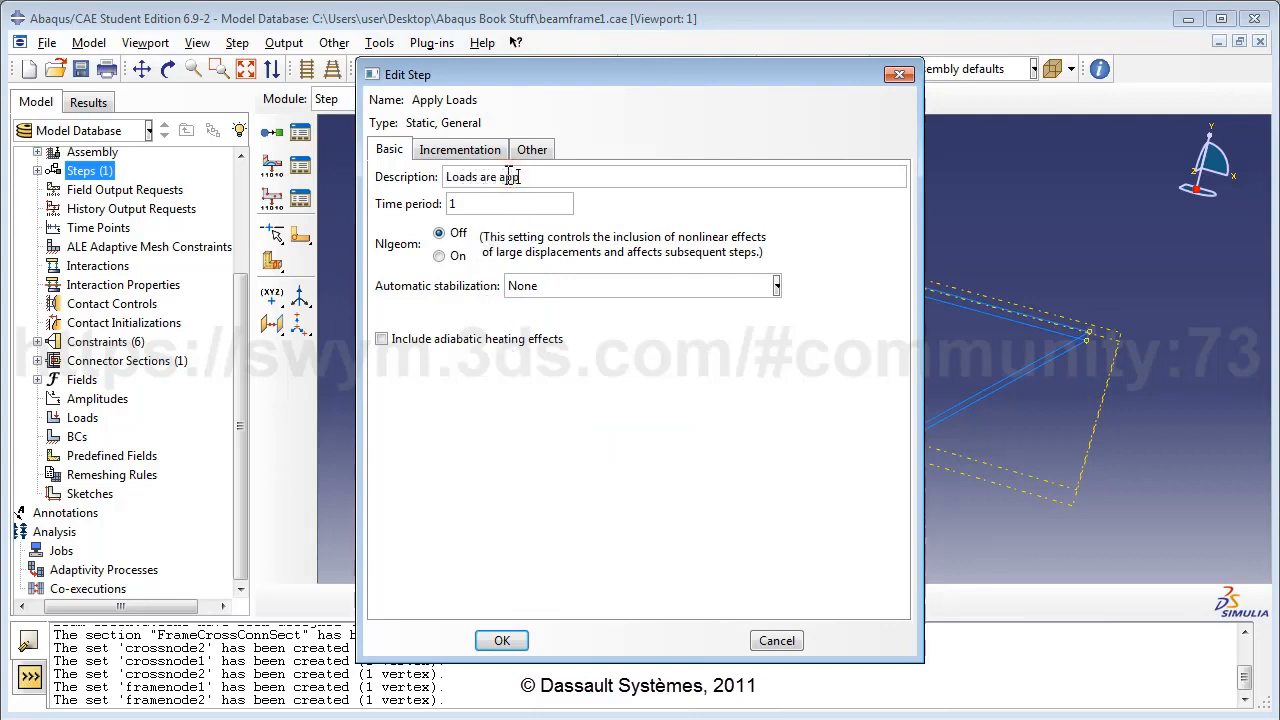
pyautogui.write('lied in this step')
pyautogui.click(502, 641)
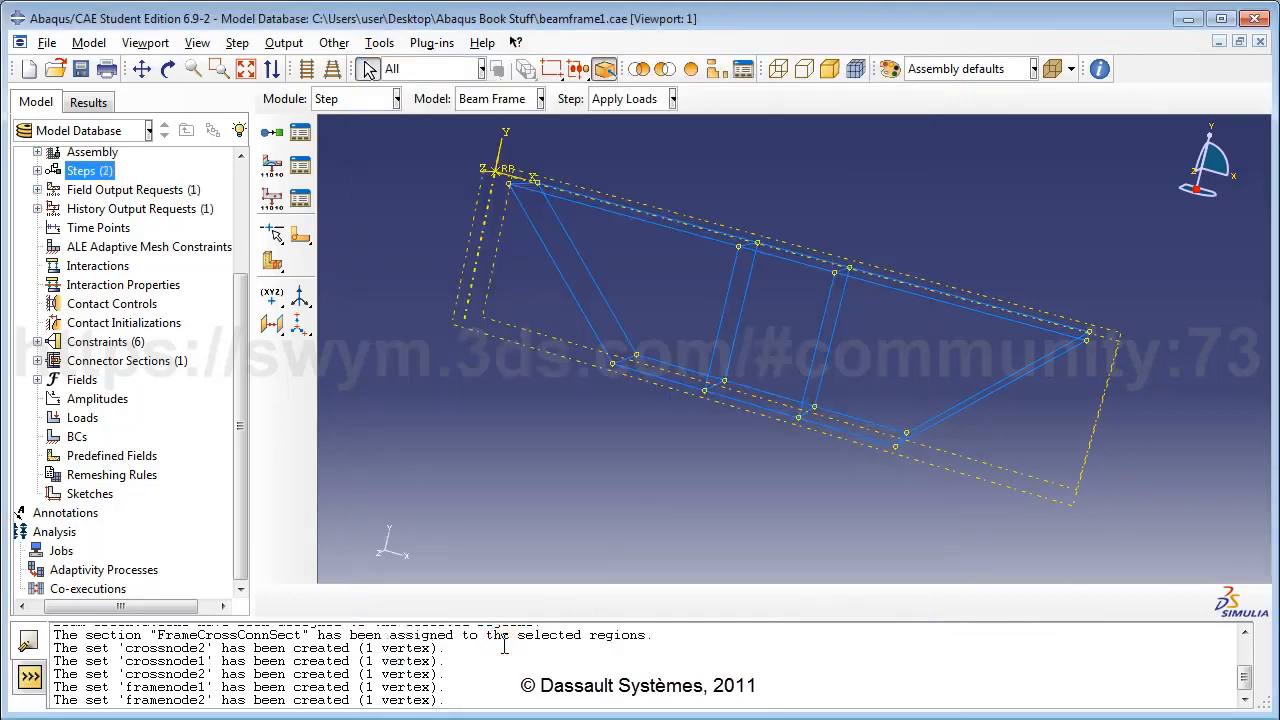
pyautogui.doubleClick(92, 418)
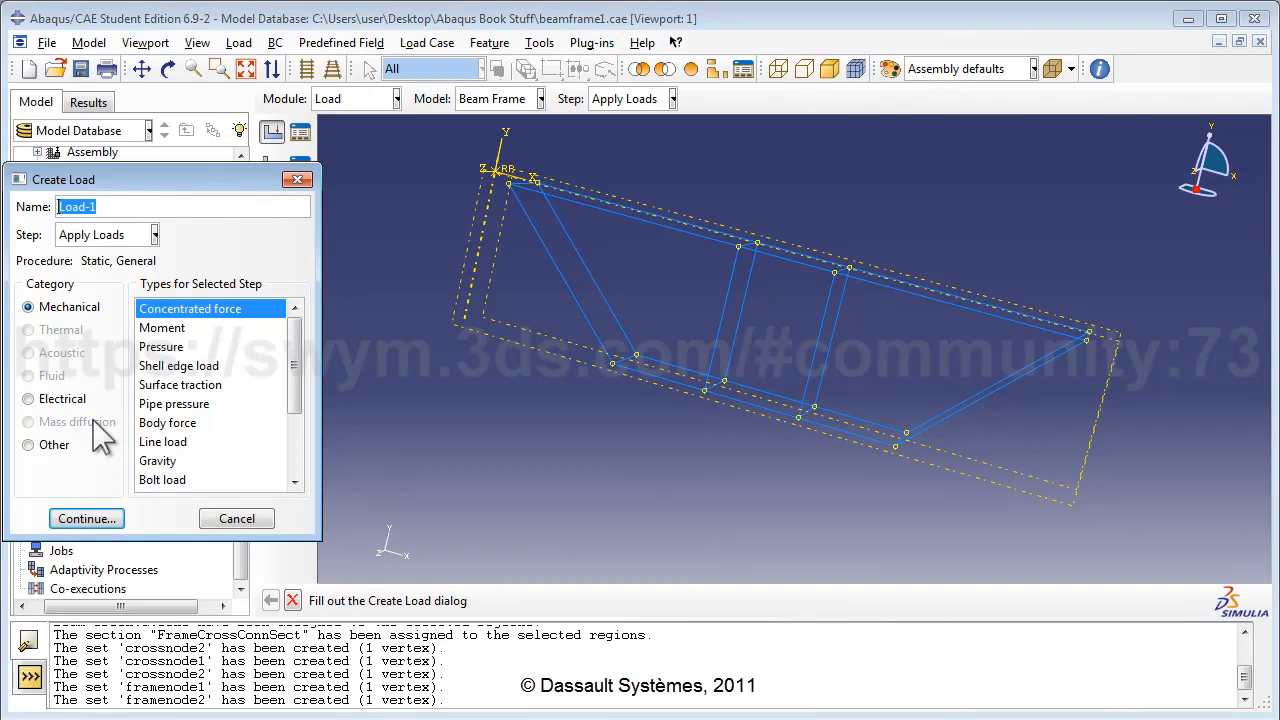
# Apply line load CrossLoad1 of -1000 in component 2 to the upper frame member.
pyautogui.write('Cross')
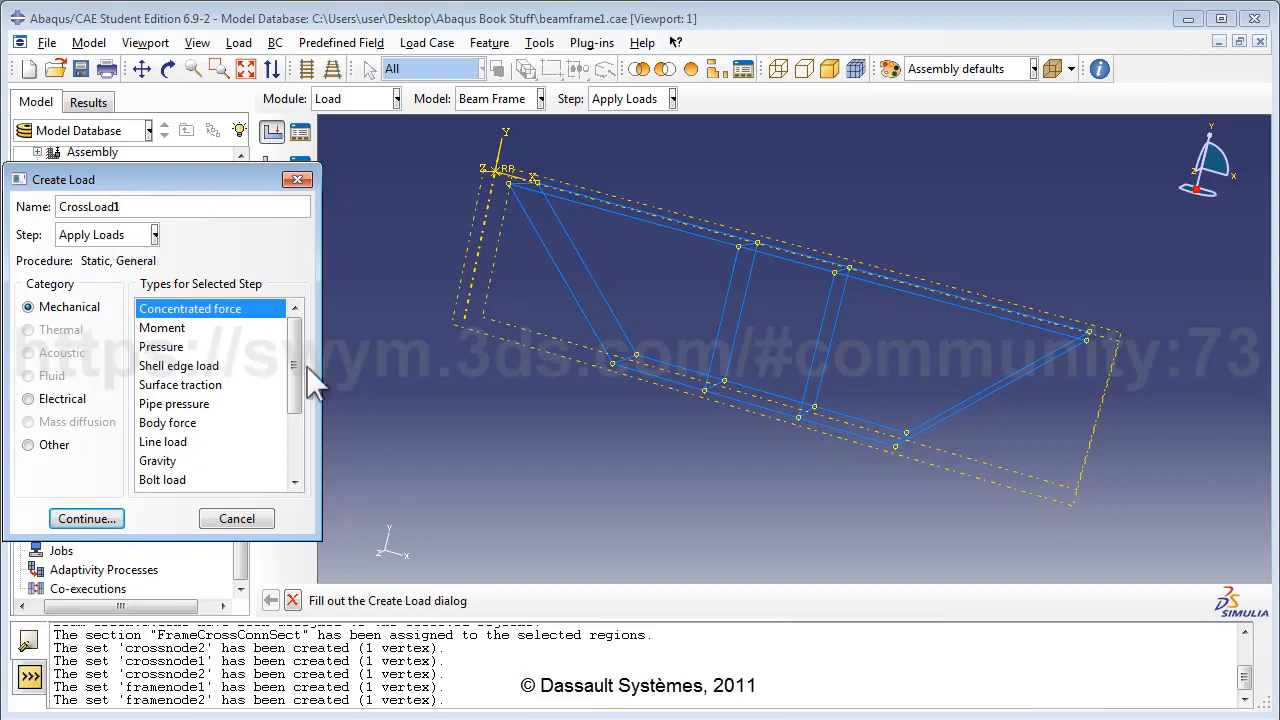
pyautogui.scroll(-1, 296, 380)
pyautogui.click(167, 418)
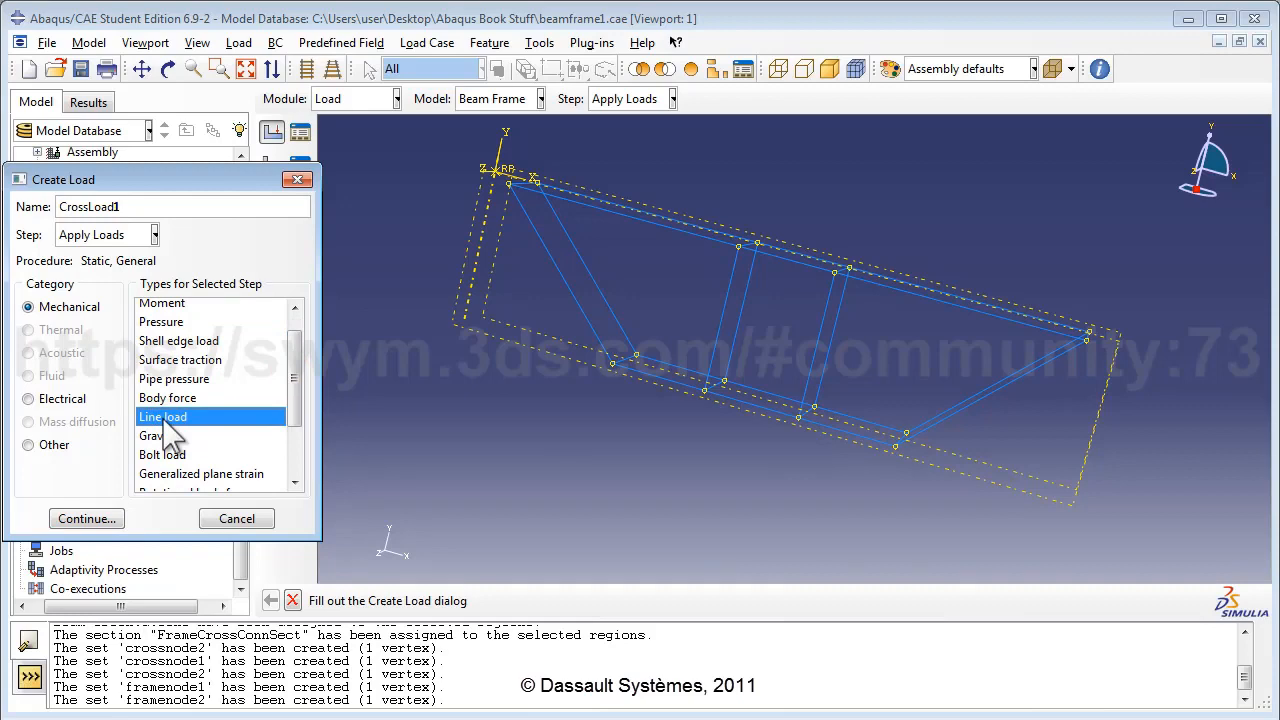
pyautogui.click(82, 518)
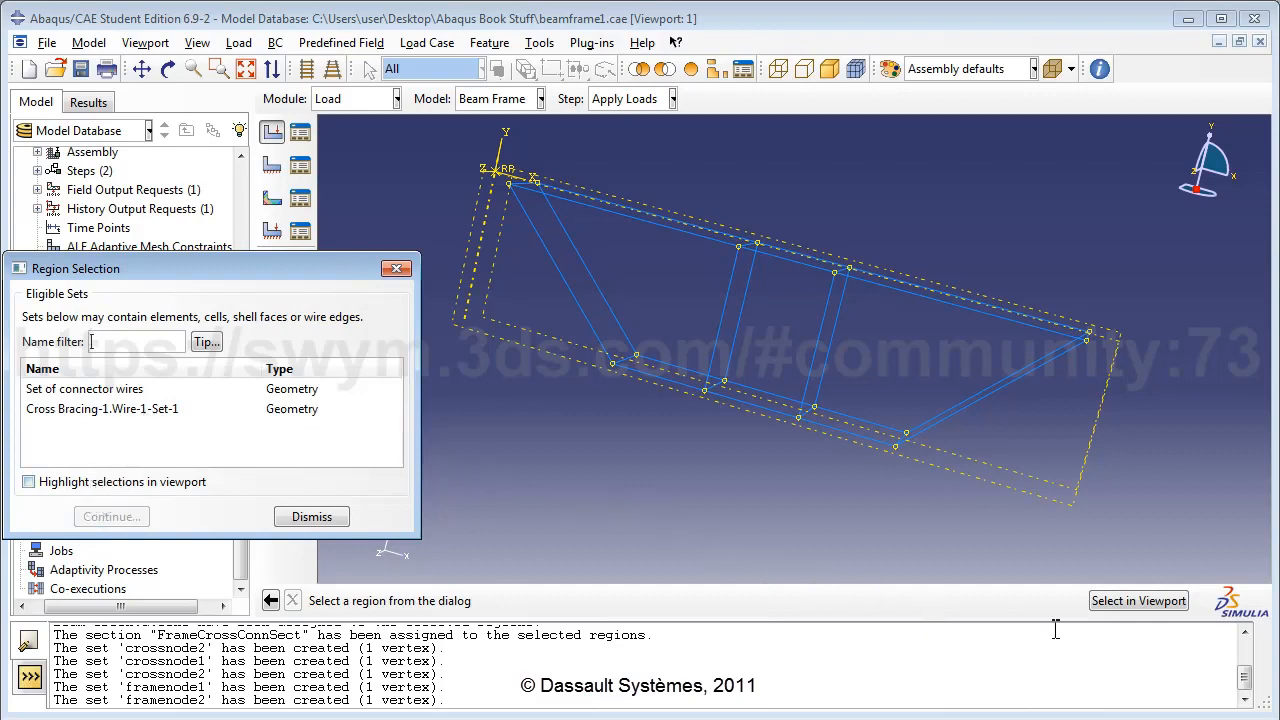
pyautogui.click(1146, 603)
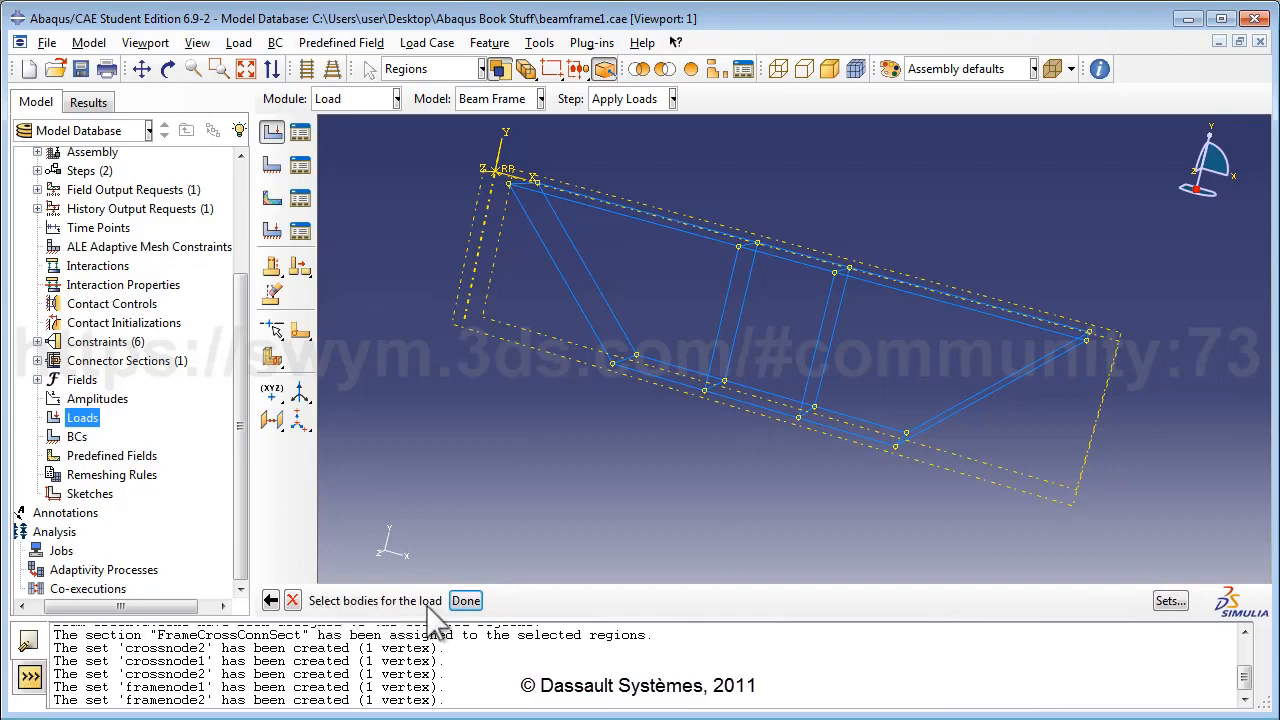
pyautogui.click(167, 69)
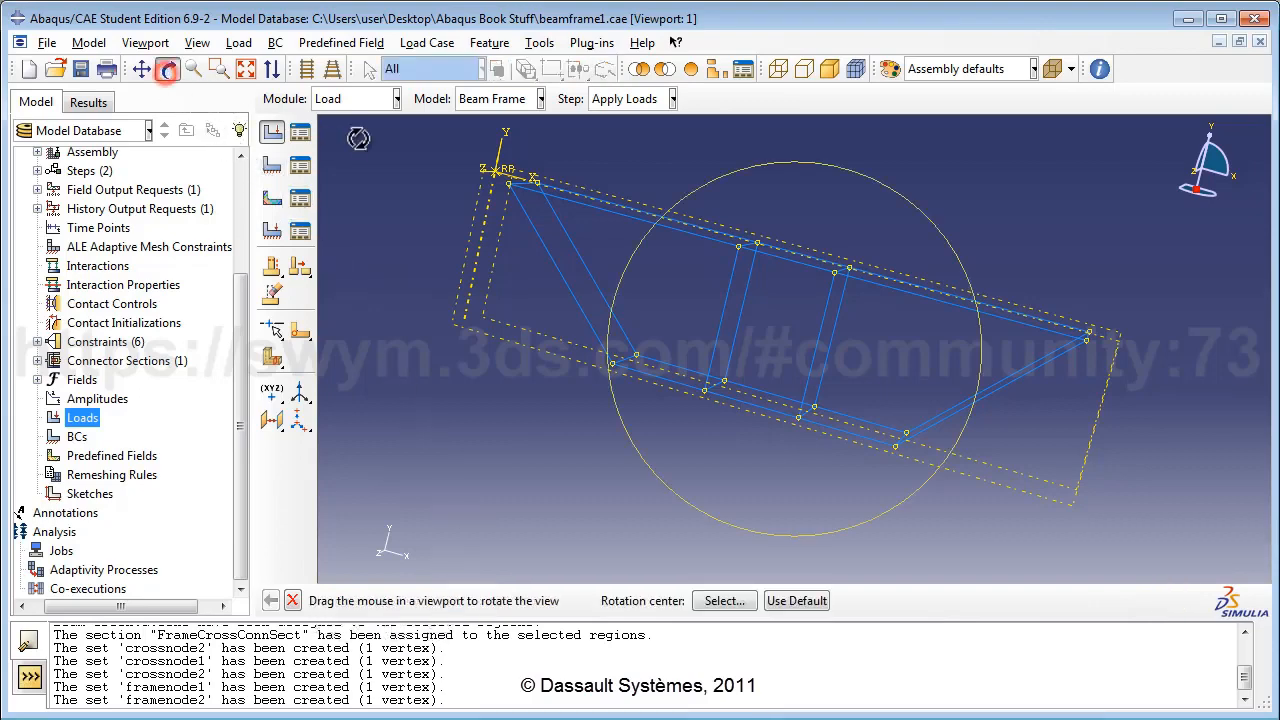
pyautogui.moveTo(822, 312); pyautogui.dragTo(768, 380)
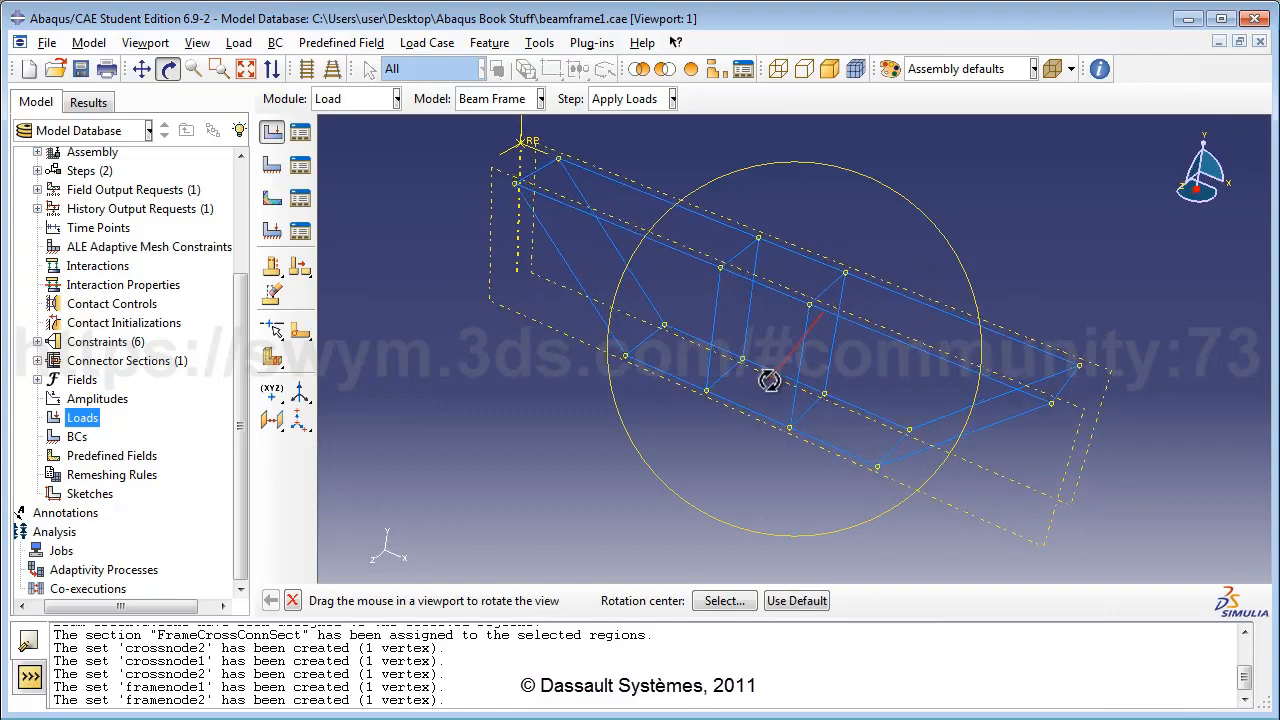
pyautogui.click(168, 69)
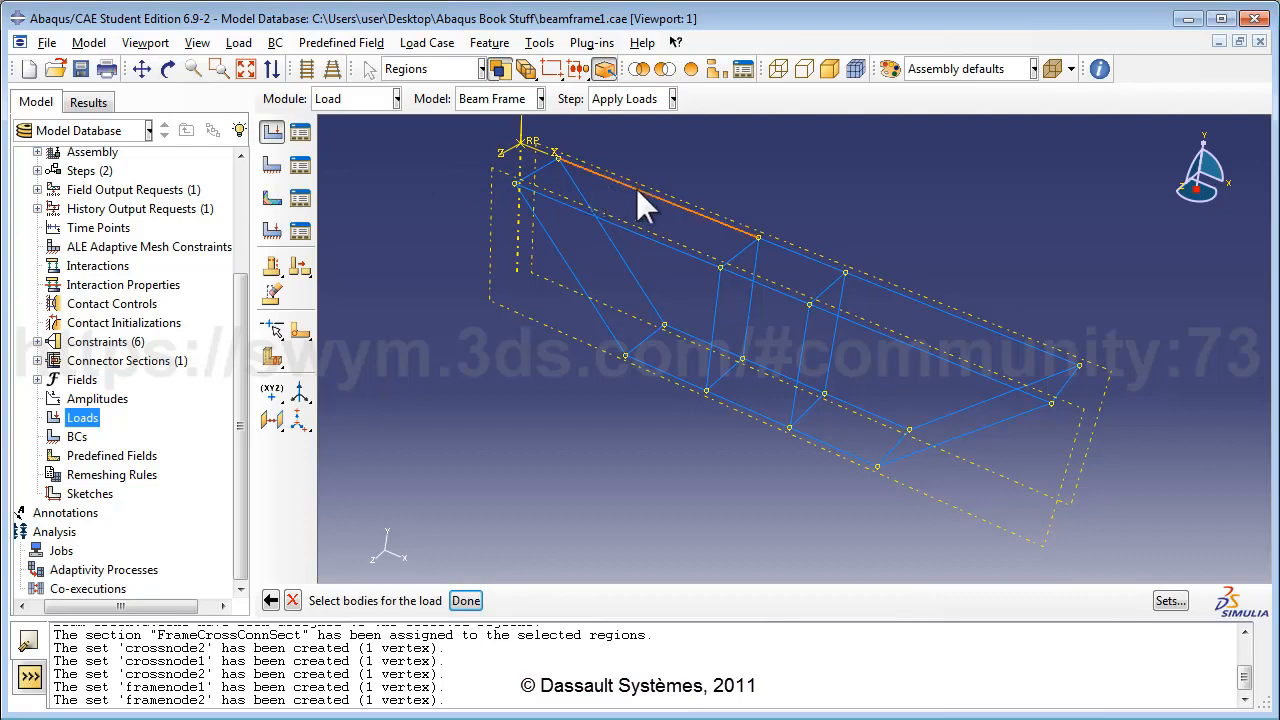
pyautogui.click(466, 601)
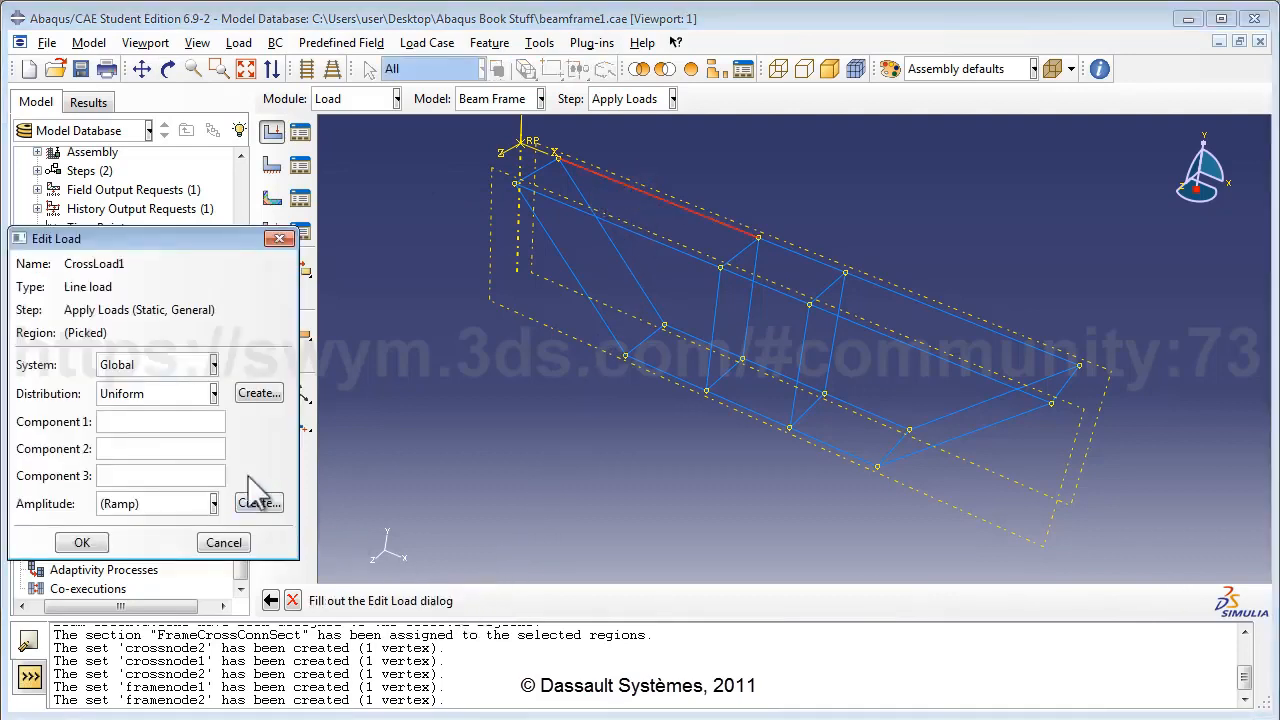
pyautogui.click(199, 452)
pyautogui.write('-1000')
pyautogui.click(82, 542)
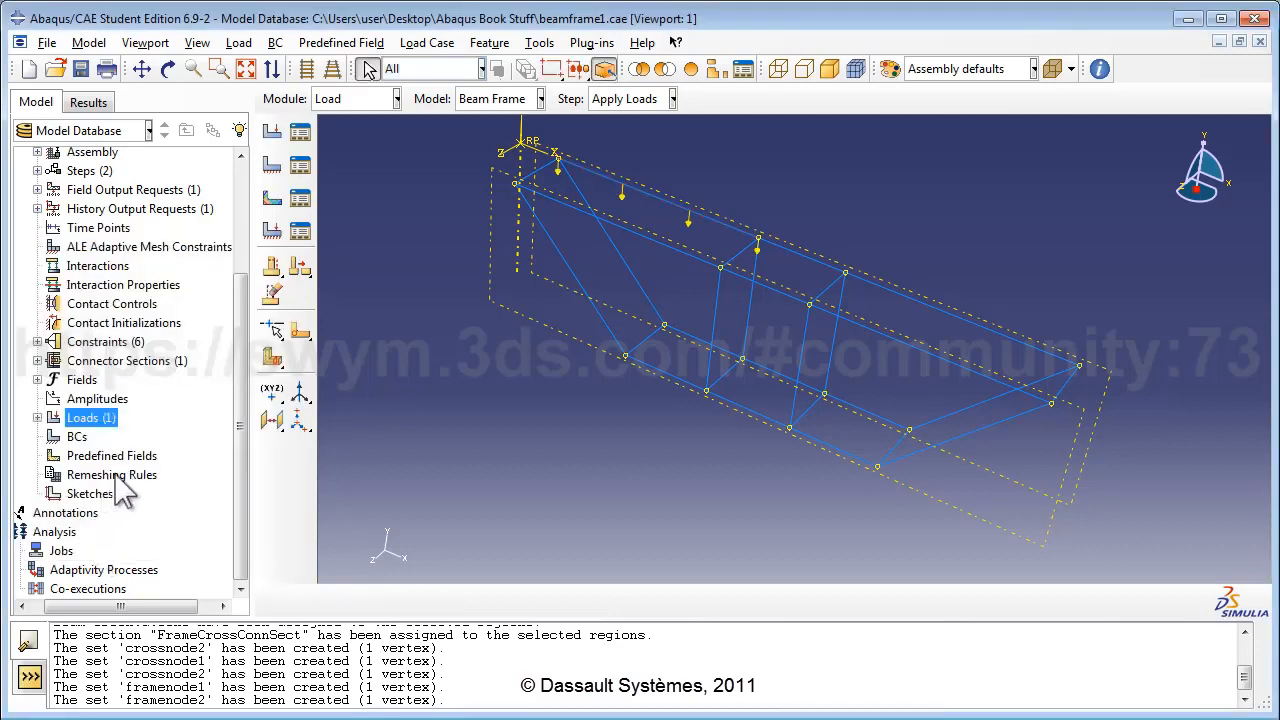
# Add line load CrossLoad2 of -1000 in component 2 on the long middle member.
pyautogui.doubleClick(98, 420)
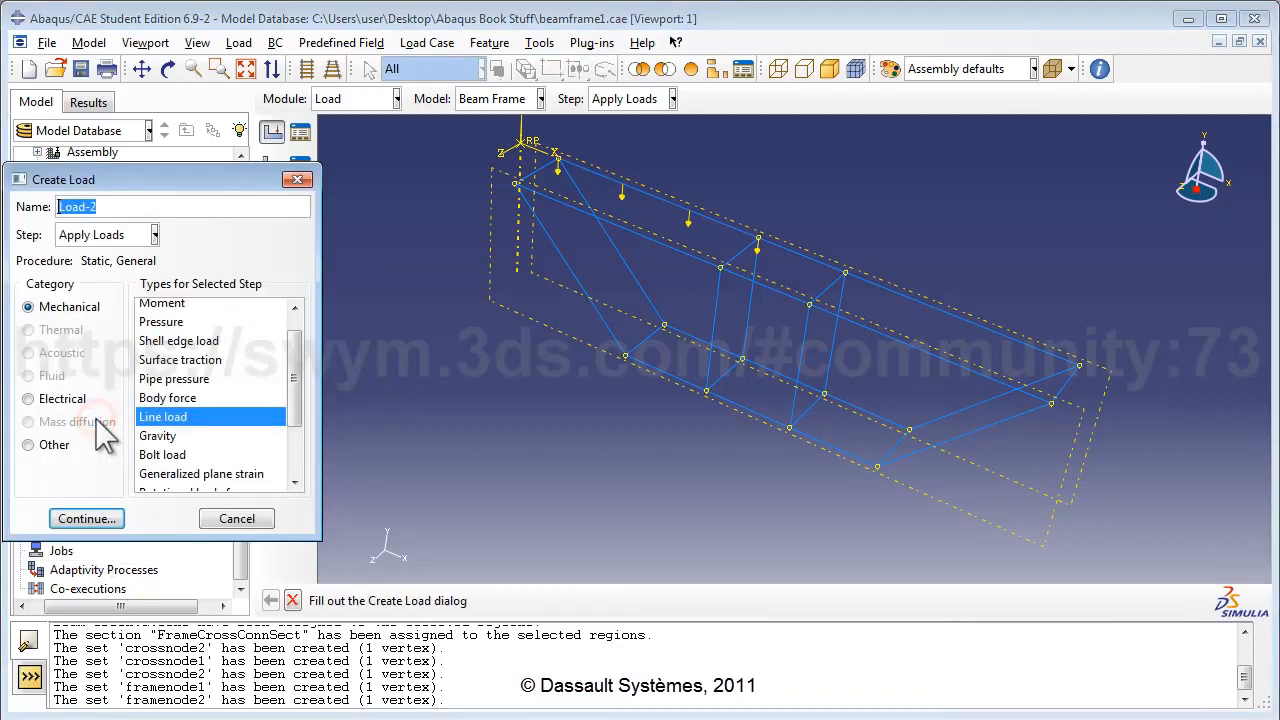
pyautogui.write('C')
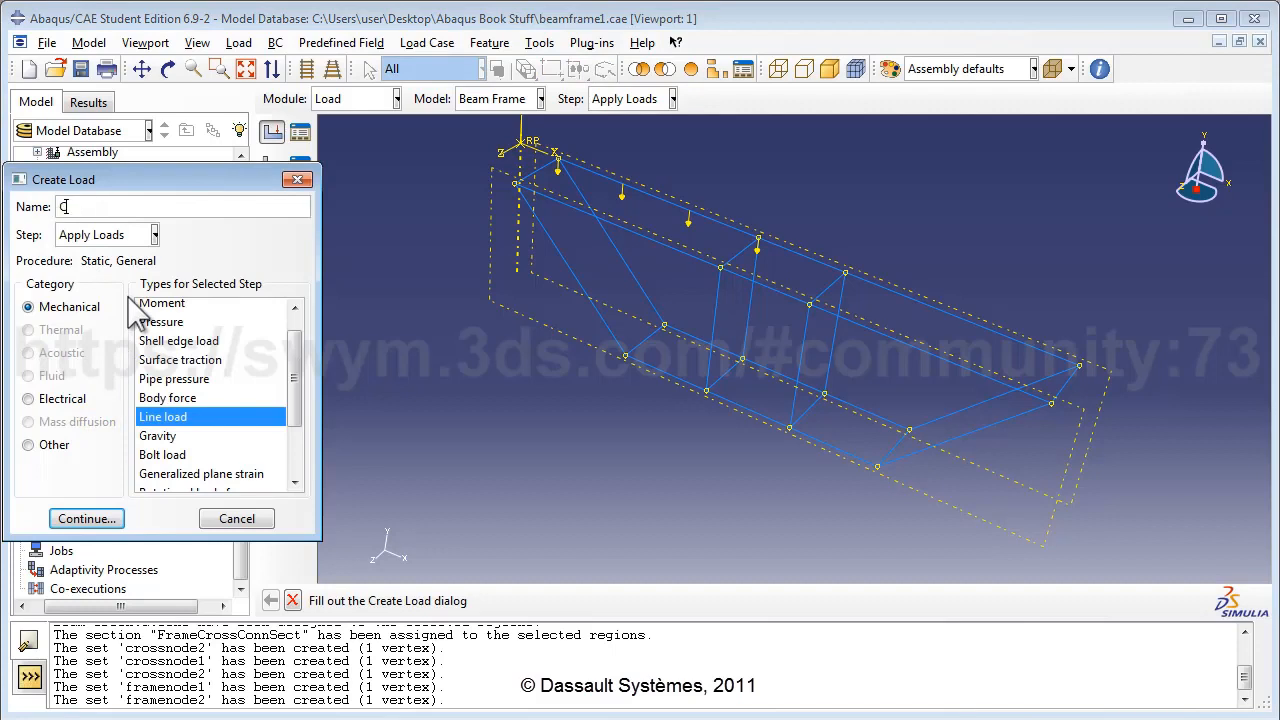
pyautogui.write('rossLoad2')
pyautogui.click(86, 519)
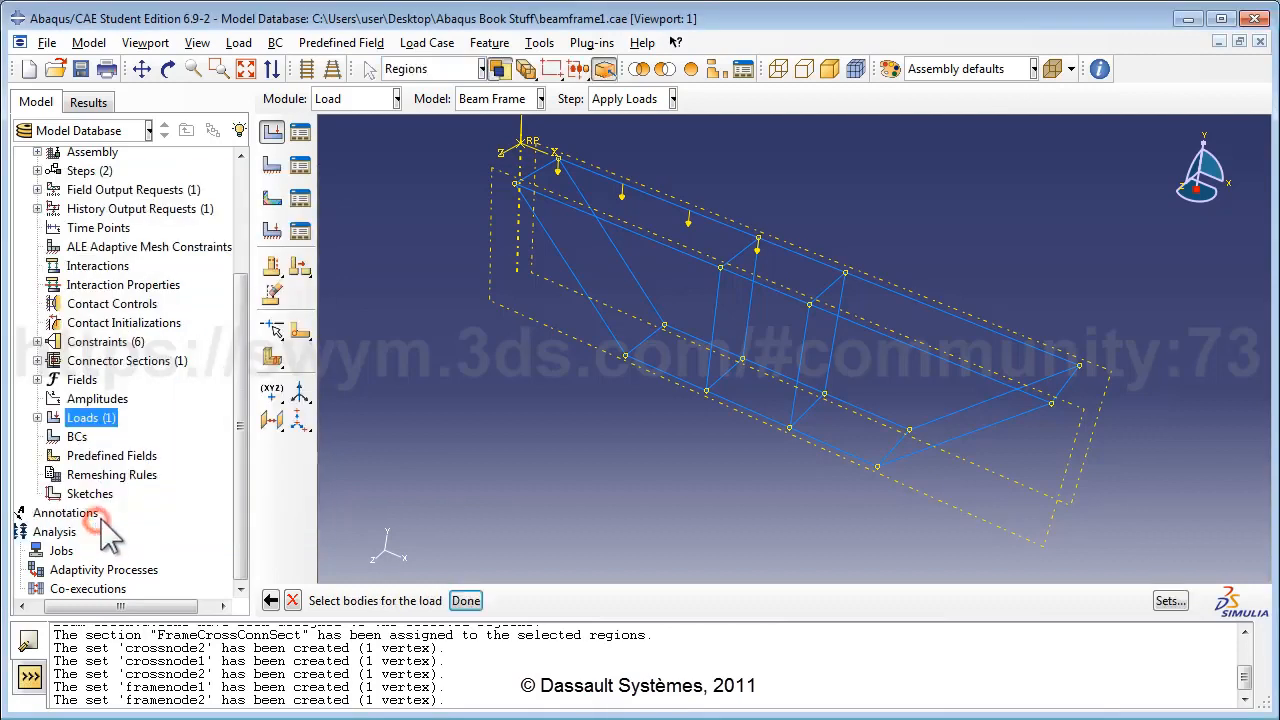
pyautogui.click(884, 336)
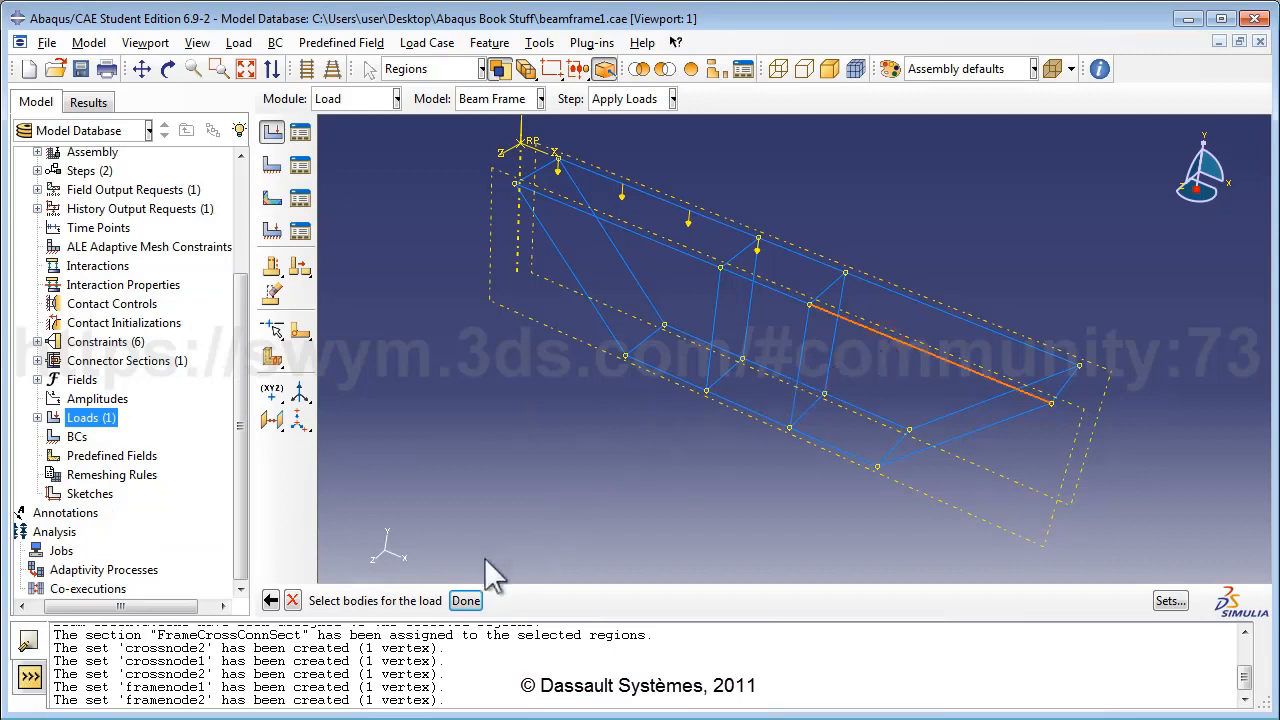
pyautogui.click(462, 600)
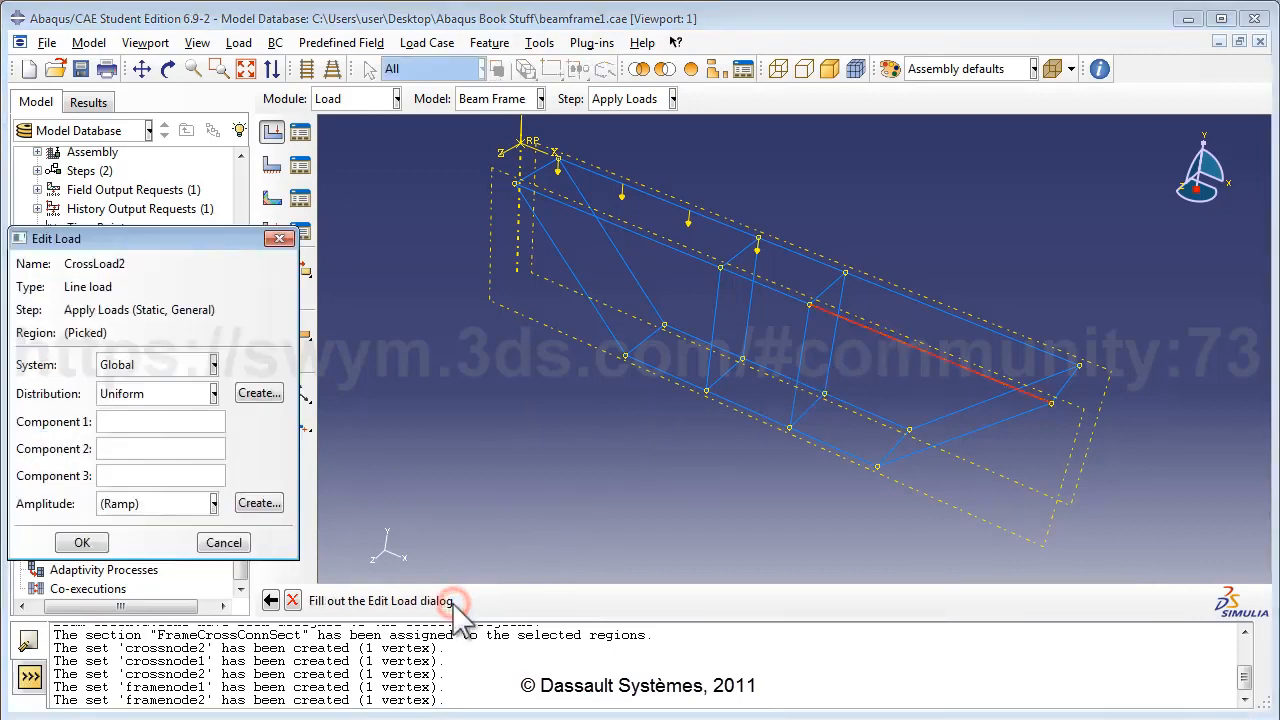
pyautogui.click(168, 449)
pyautogui.write('-1000')
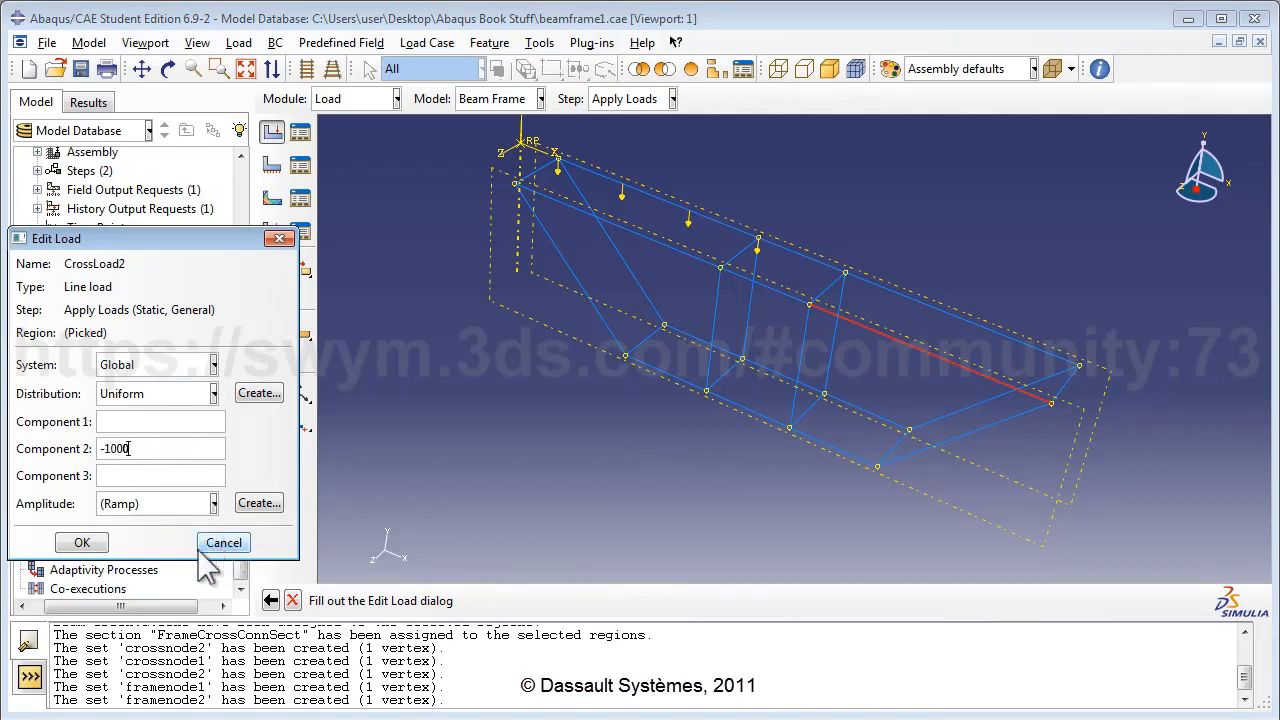
pyautogui.click(101, 543)
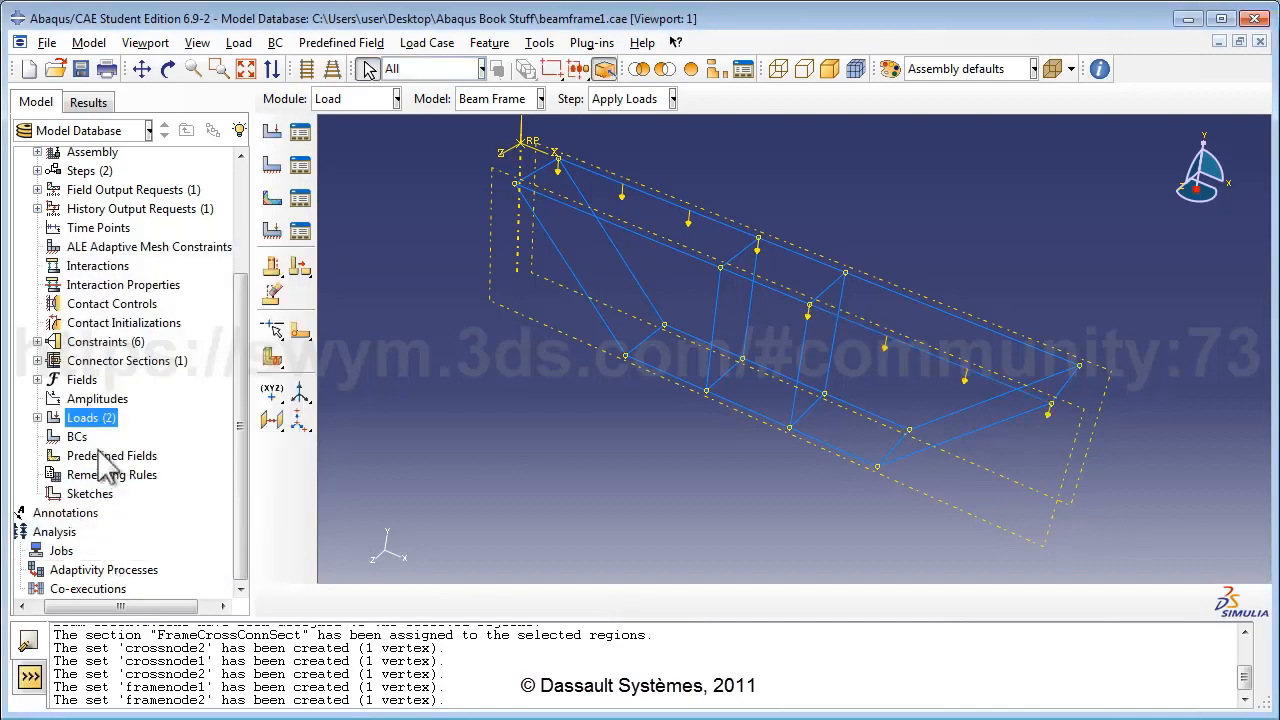
pyautogui.click(86, 417)
# Create line load FrameLoad1 of -1500 in component 2 on a short frame member.
pyautogui.doubleClick(87, 420)
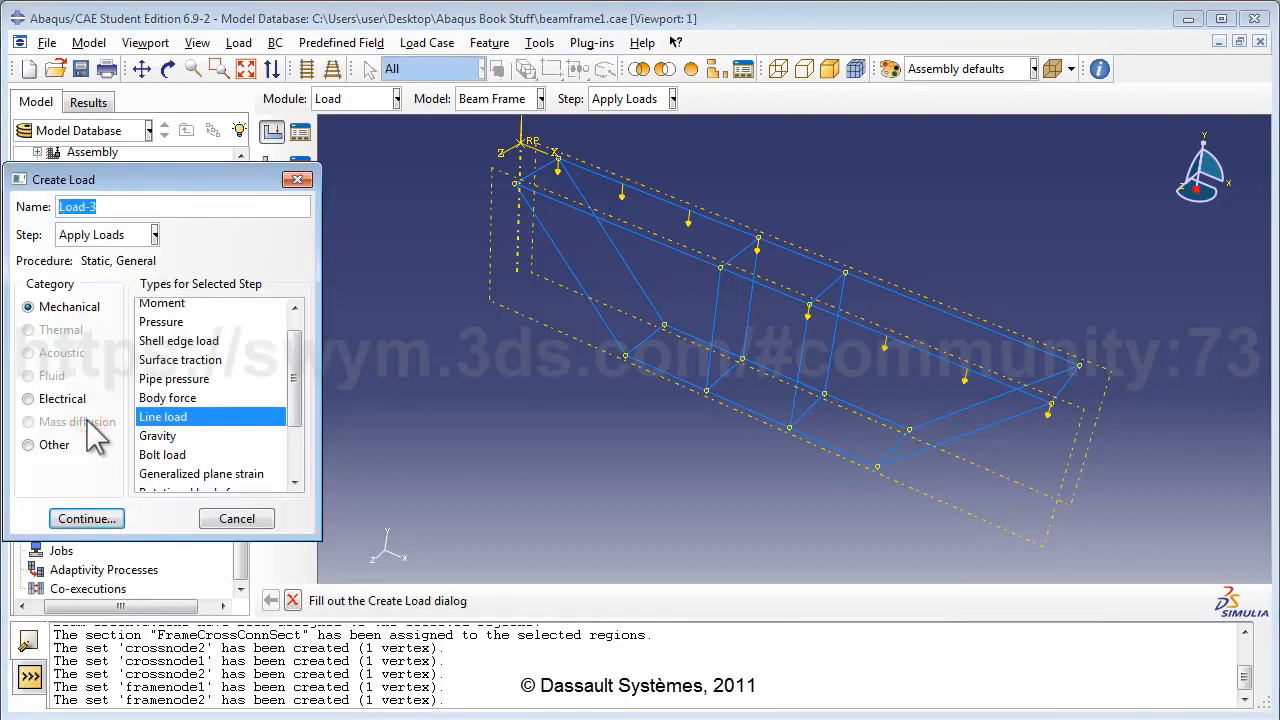
pyautogui.write('FrameLoad1')
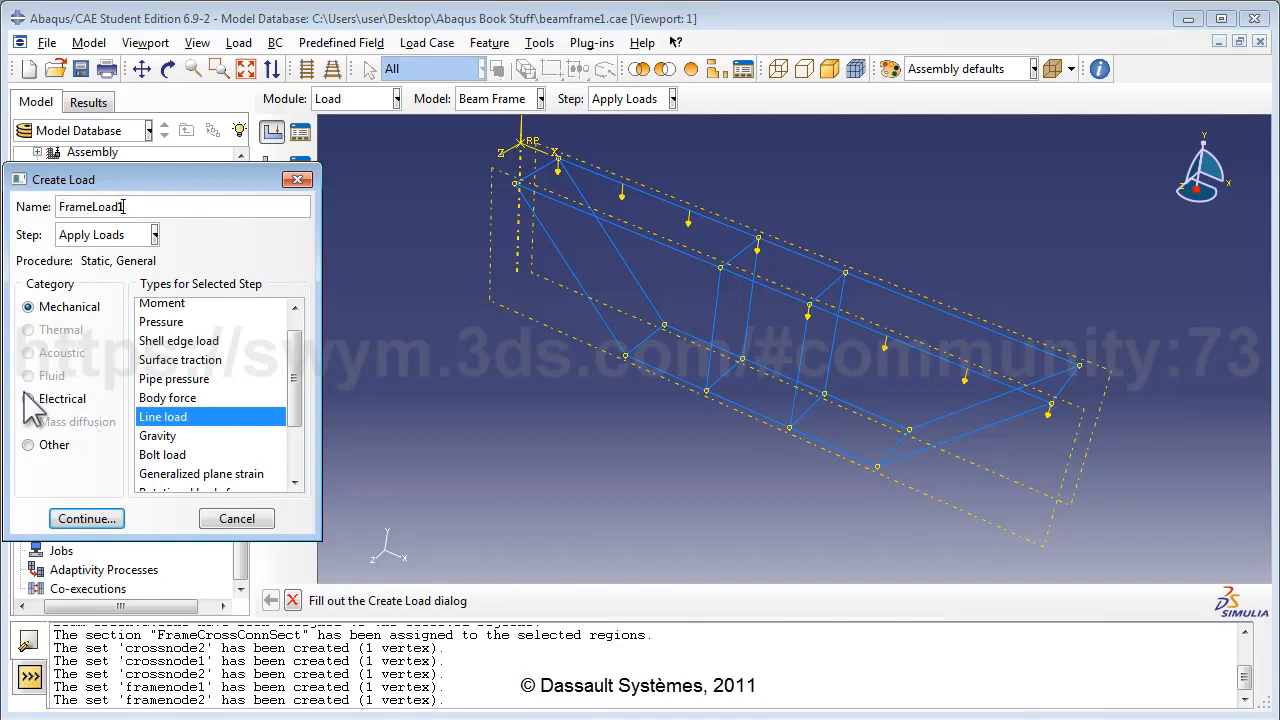
pyautogui.click(64, 516)
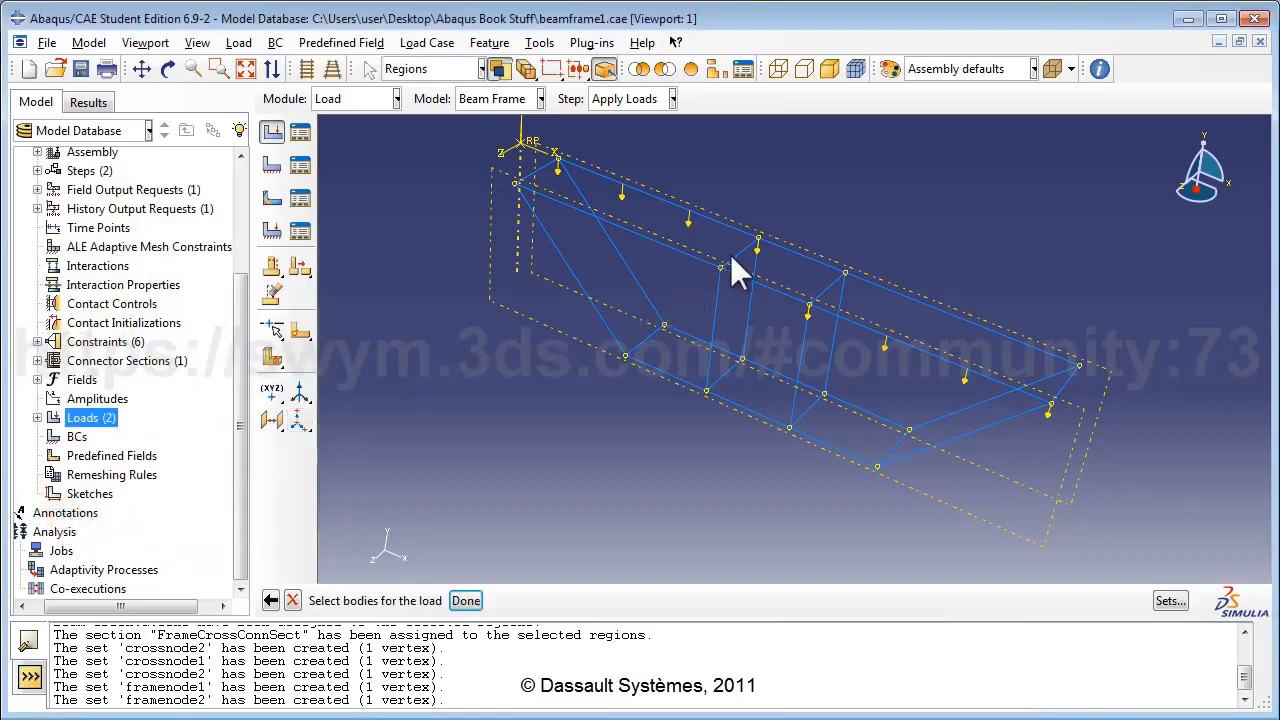
pyautogui.click(466, 600)
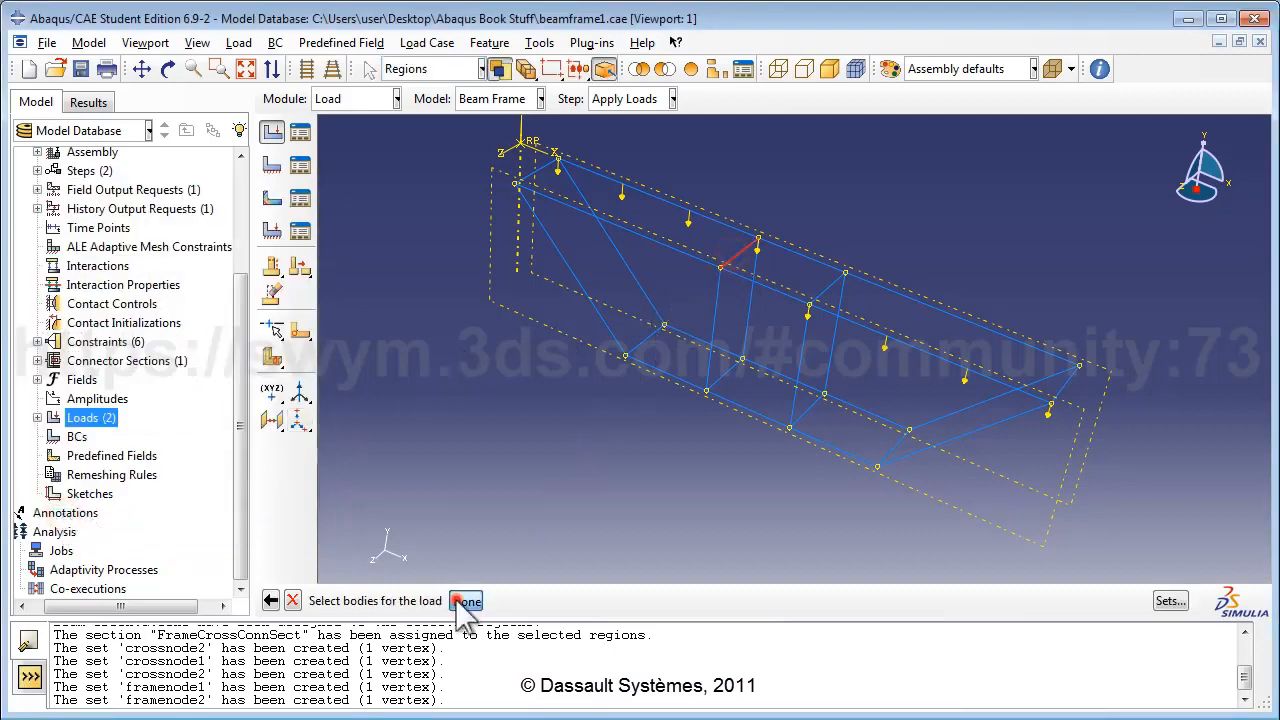
pyautogui.click(157, 449)
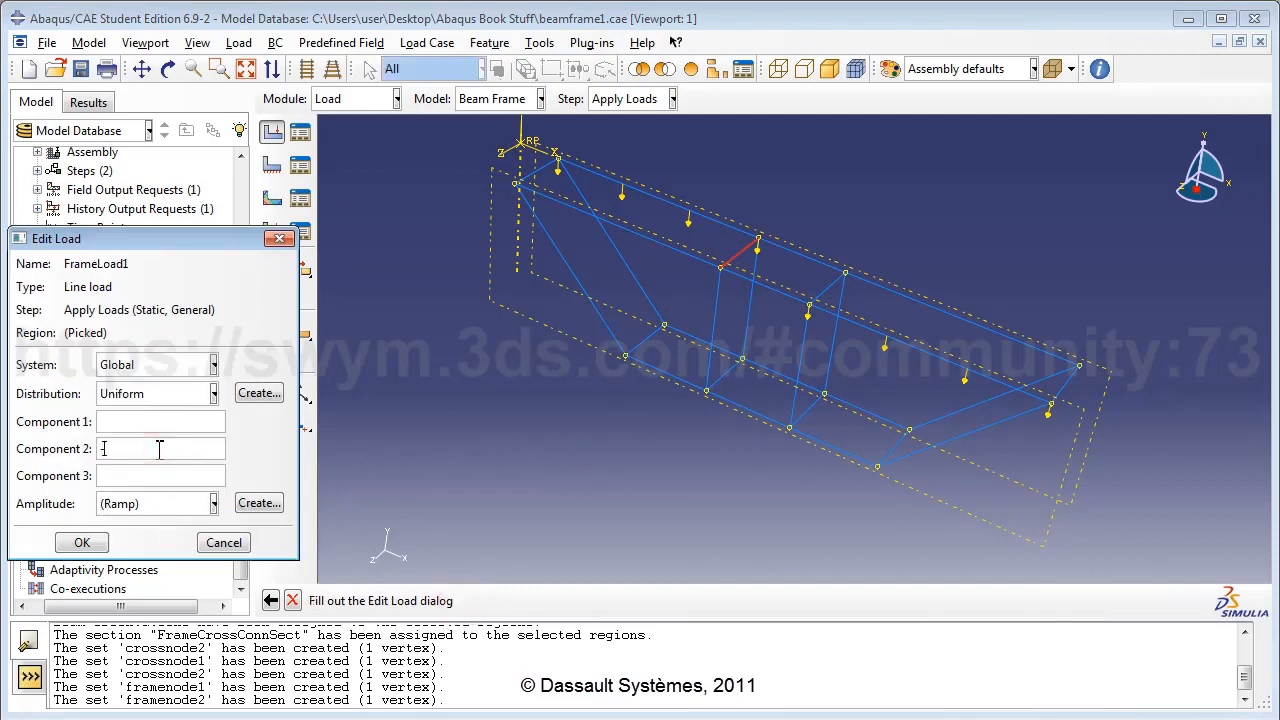
pyautogui.write('-1500')
pyautogui.click(100, 543)
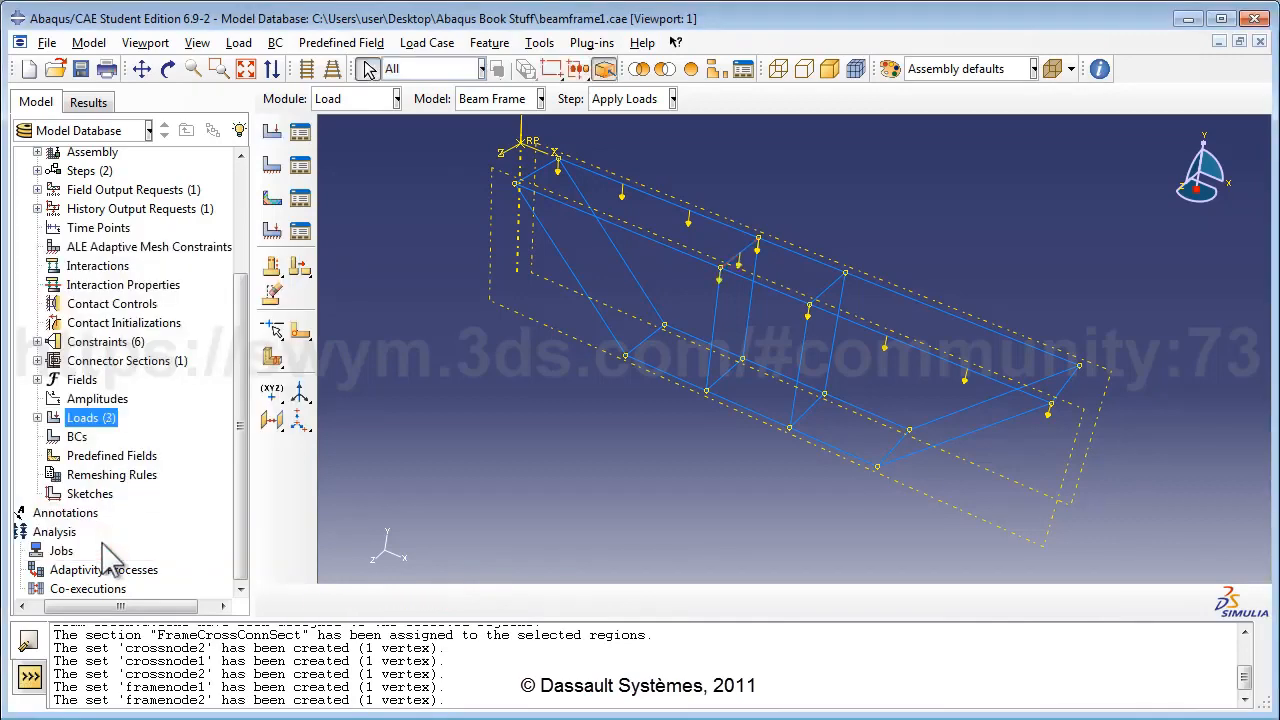
# Create line load FrameLoad2 of -500 in component 2 on the short right-hand brace member.
pyautogui.doubleClick(100, 420)
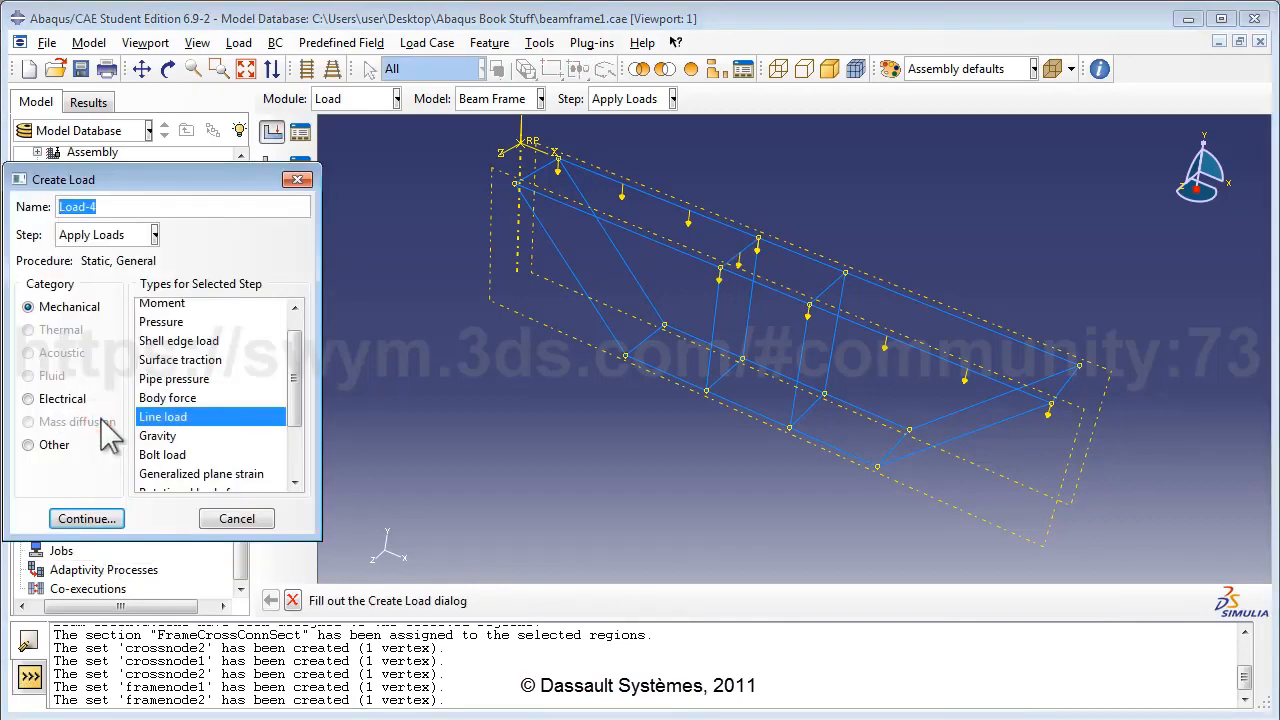
pyautogui.write('FrameLoad')
pyautogui.click(87, 518)
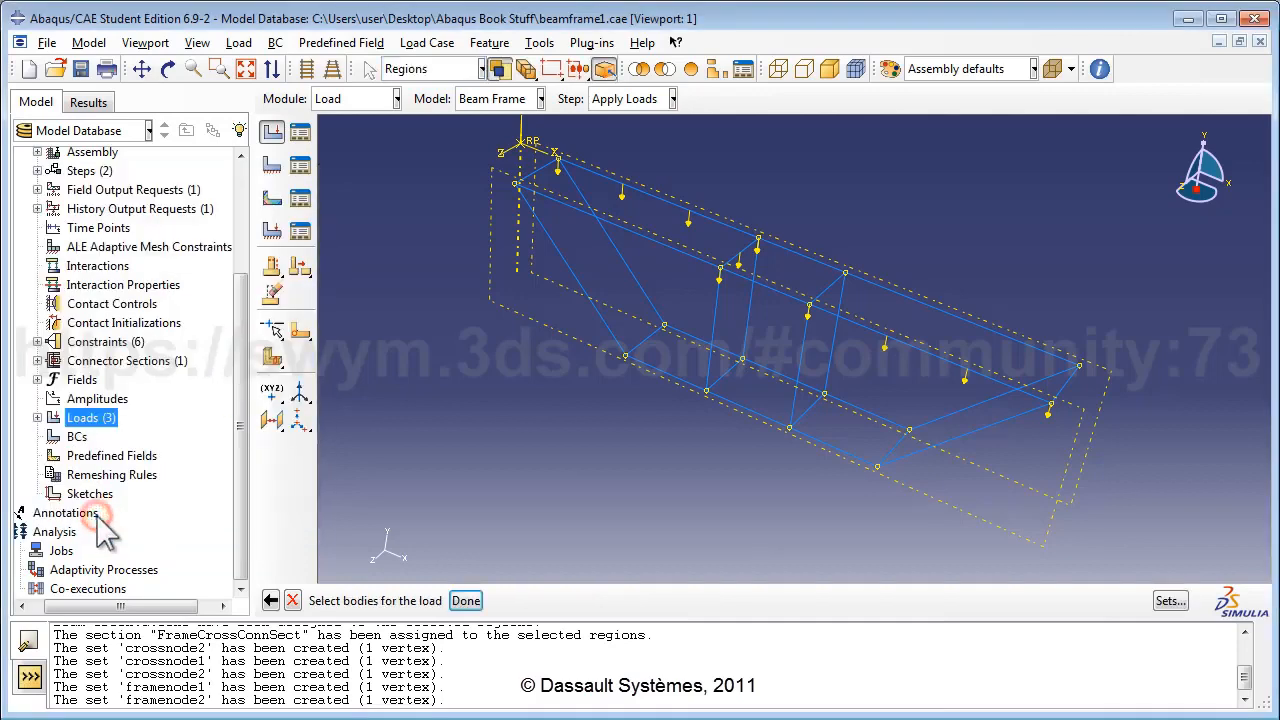
pyautogui.click(823, 288)
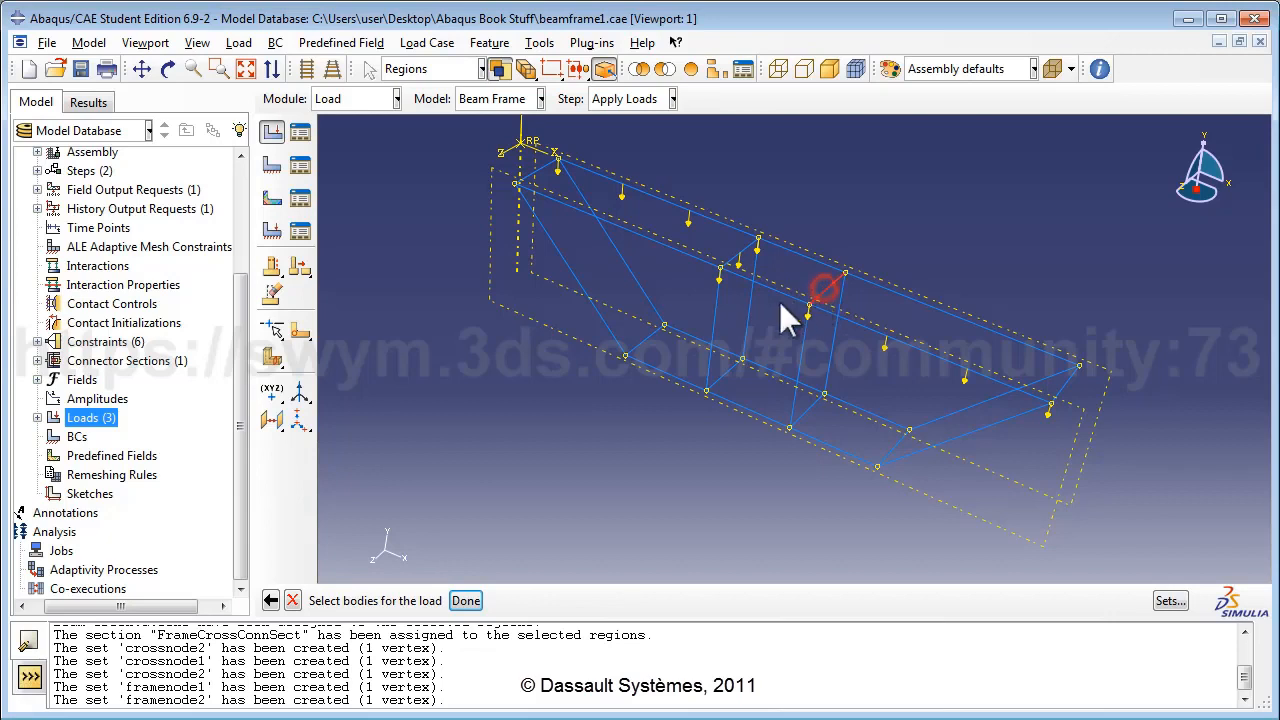
pyautogui.click(466, 600)
pyautogui.click(182, 450)
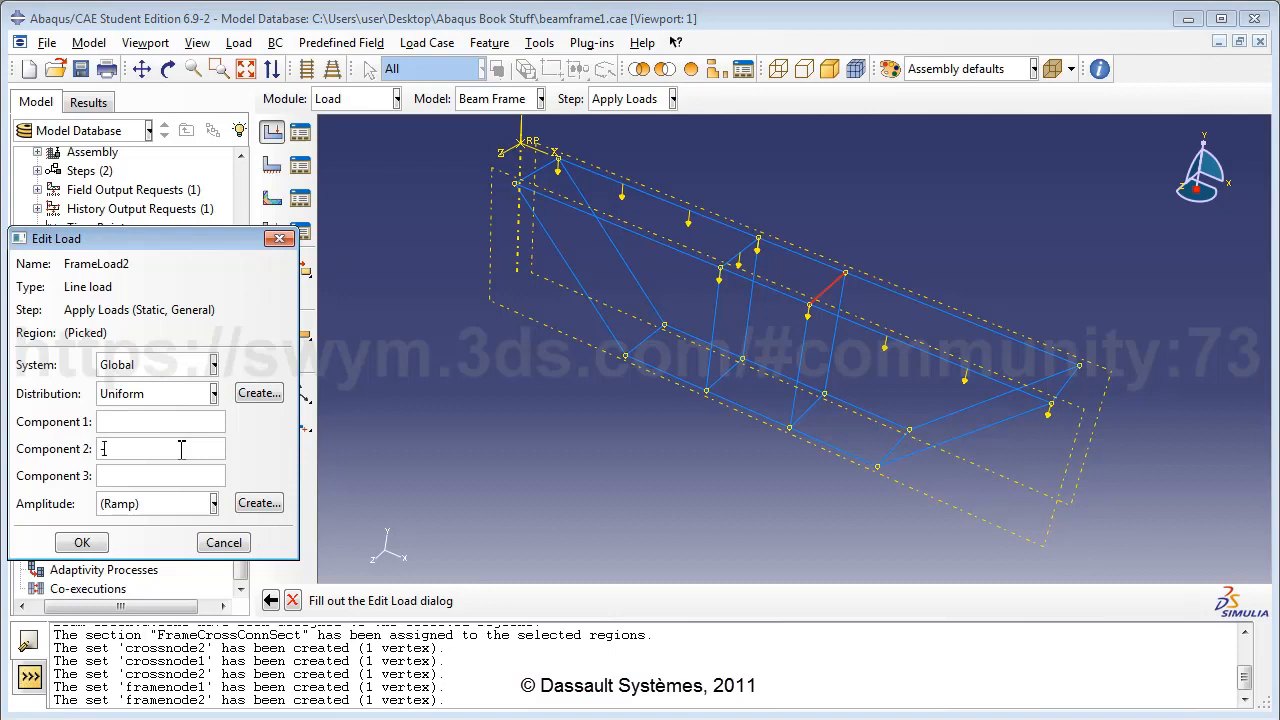
pyautogui.write('-500')
pyautogui.click(82, 543)
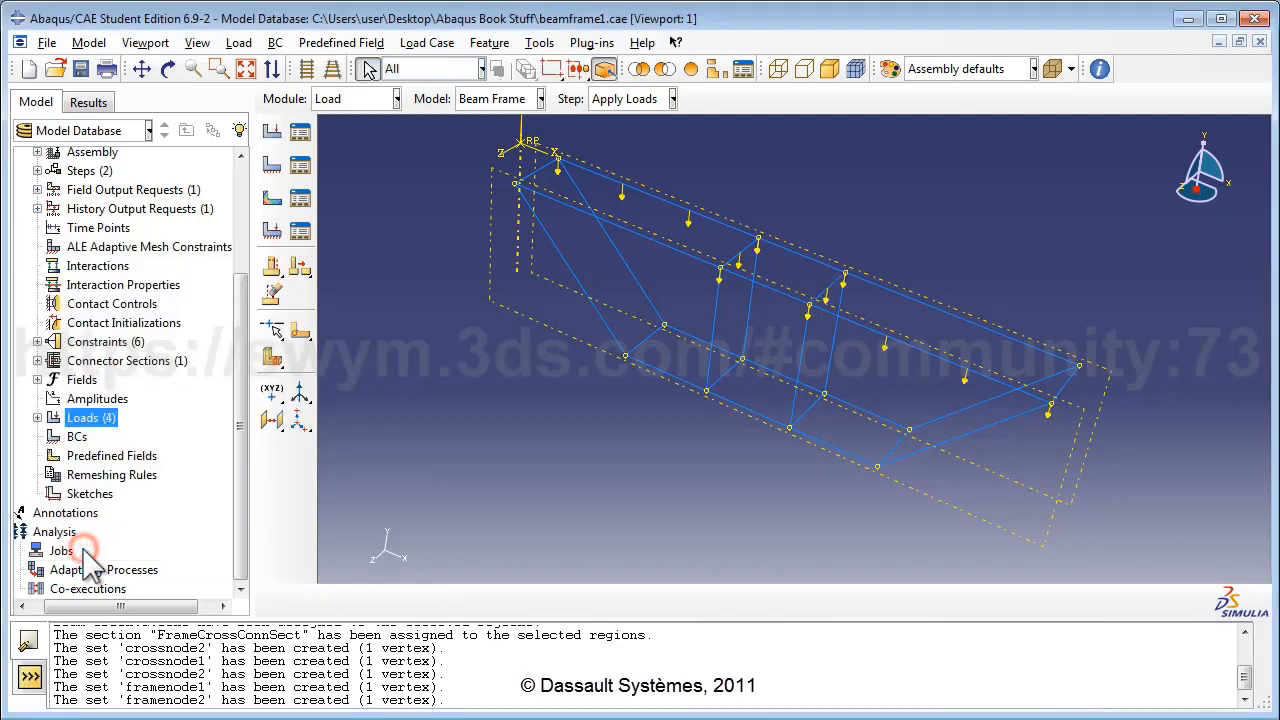
# Start a Displacement/Rotation boundary condition named FixBottom in the Initial step.
pyautogui.doubleClick(77, 437)
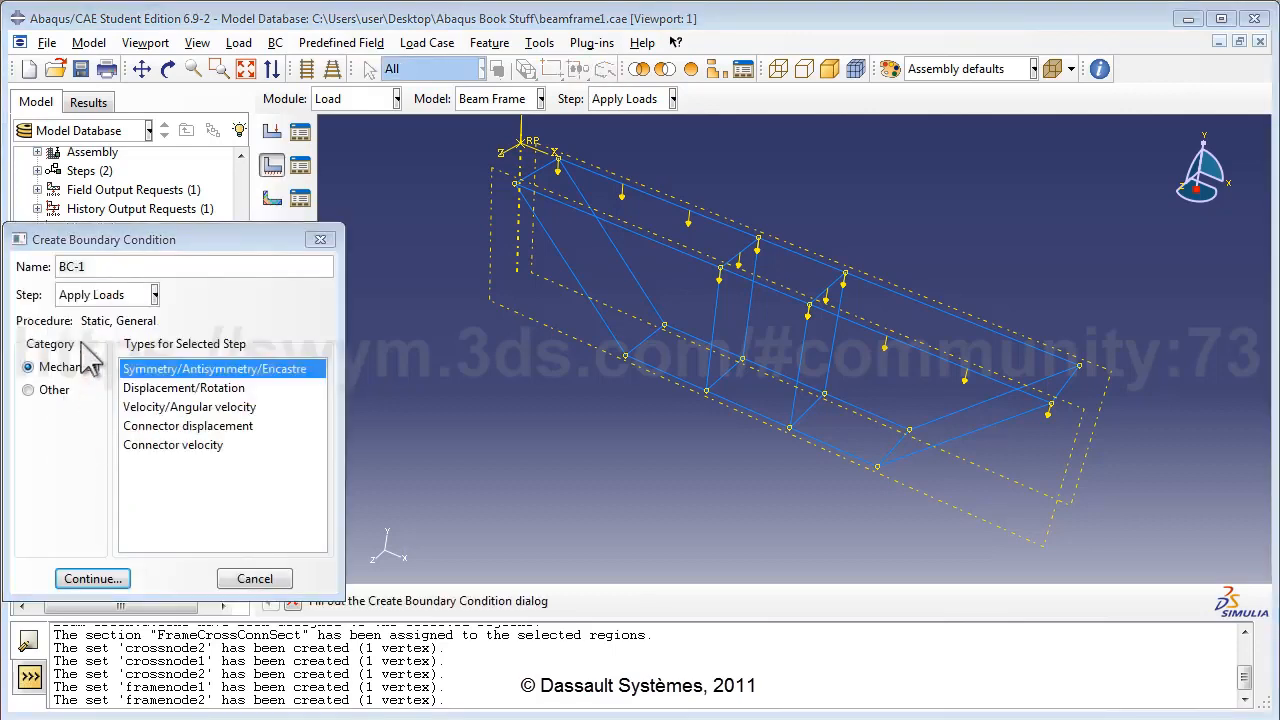
pyautogui.tripleClick(113, 269)
pyautogui.write('F')
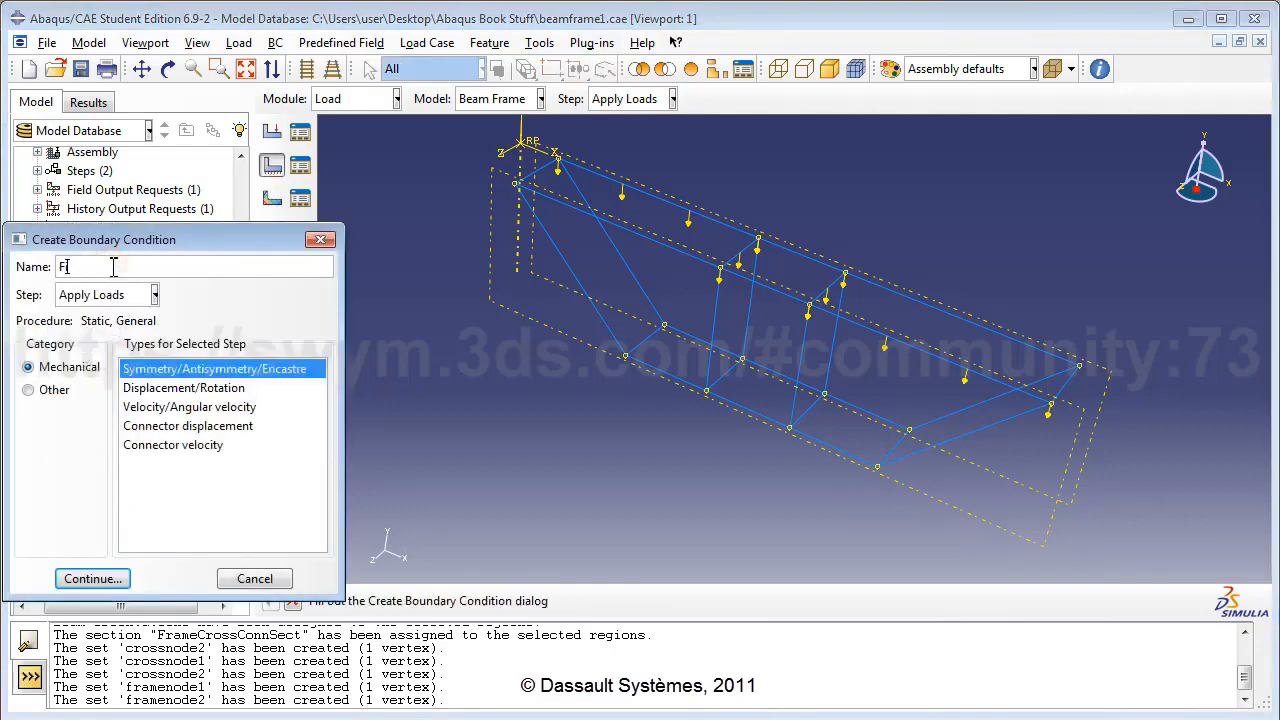
pyautogui.write('ixBottom')
pyautogui.click(112, 300)
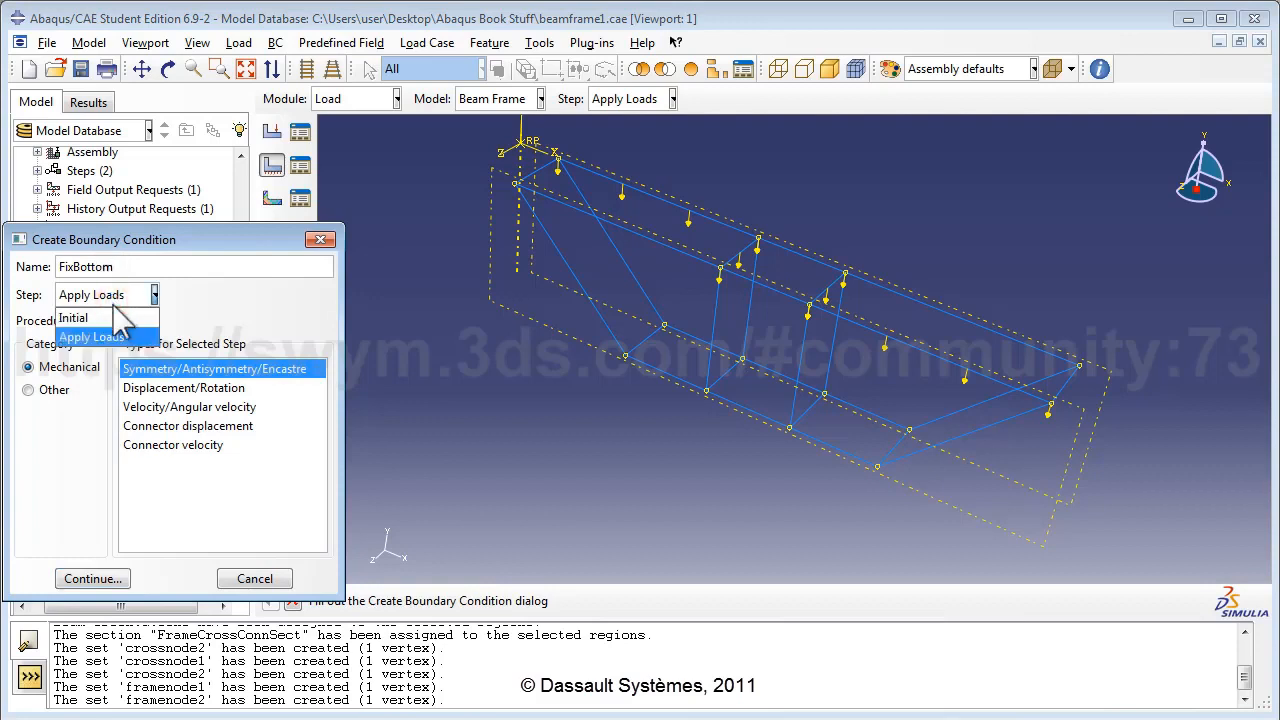
pyautogui.click(106, 317)
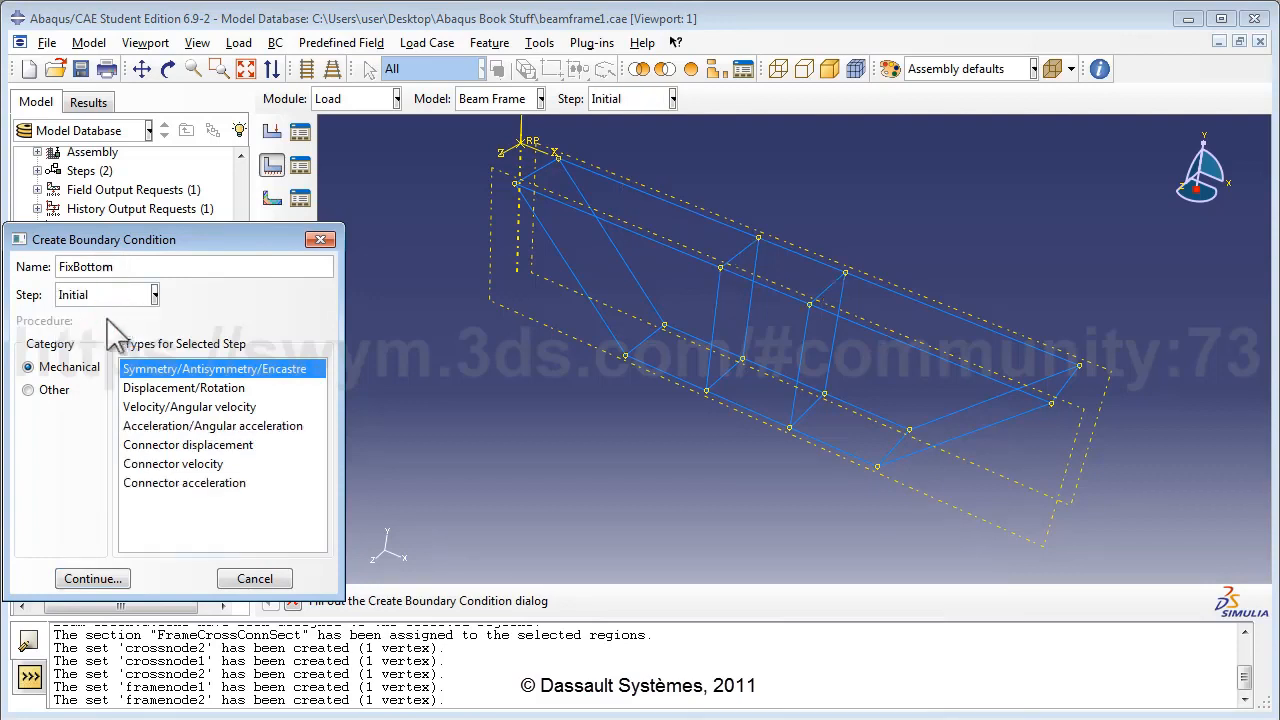
pyautogui.click(163, 386)
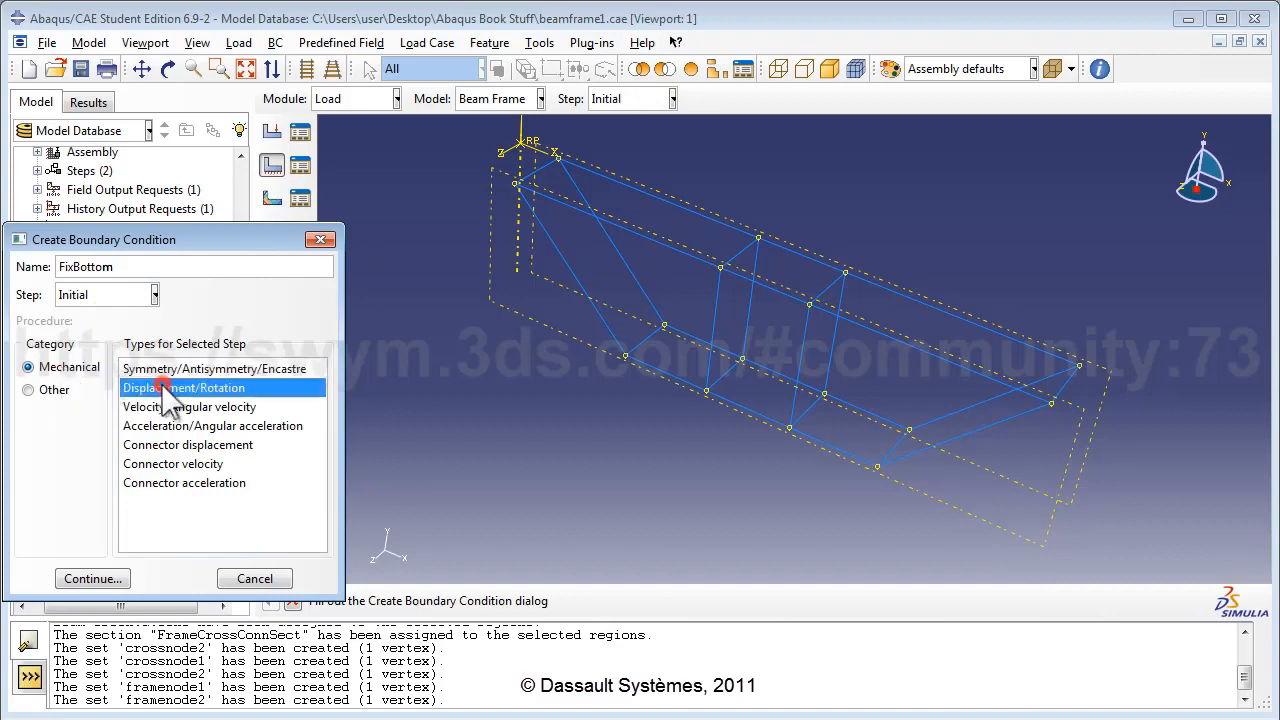
pyautogui.click(93, 579)
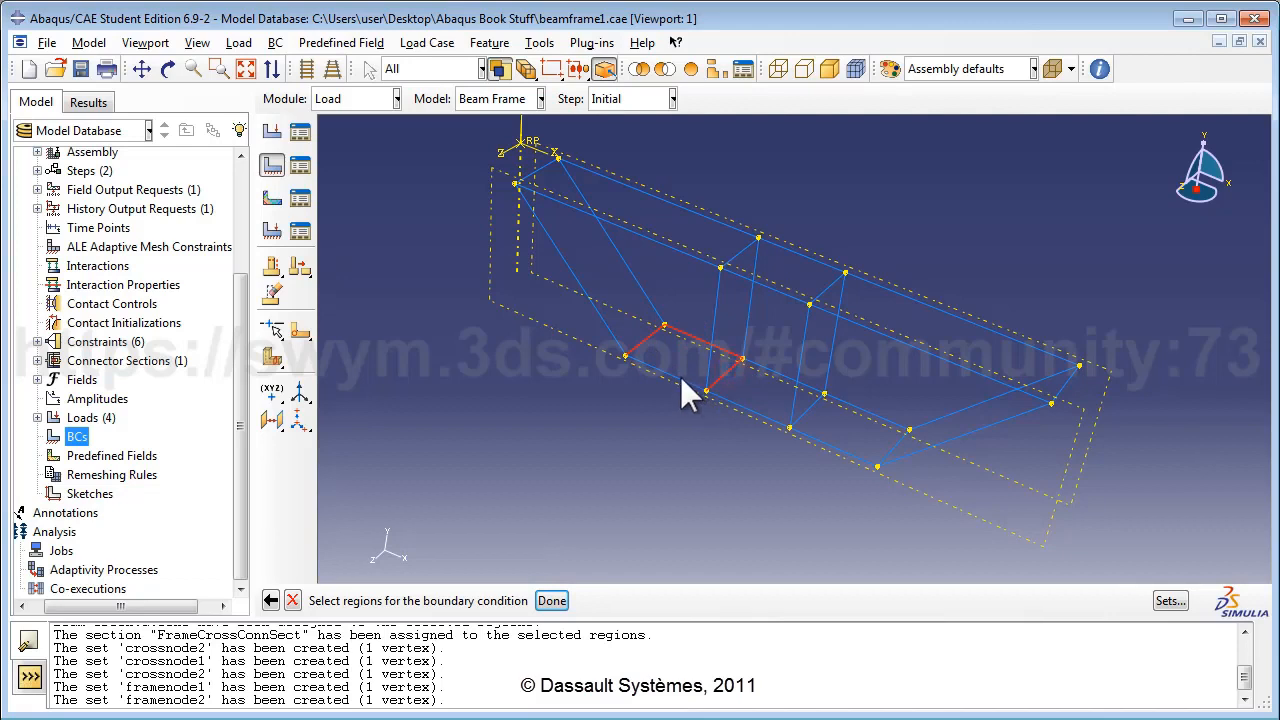
# Apply FixBottom to the bottom frame edges, fixing U1, U2 and U3.
pyautogui.keyDown('shift'); pyautogui.click(732, 398); pyautogui.keyUp('shift')
pyautogui.keyDown('shift'); pyautogui.click(836, 452); pyautogui.keyUp('shift')
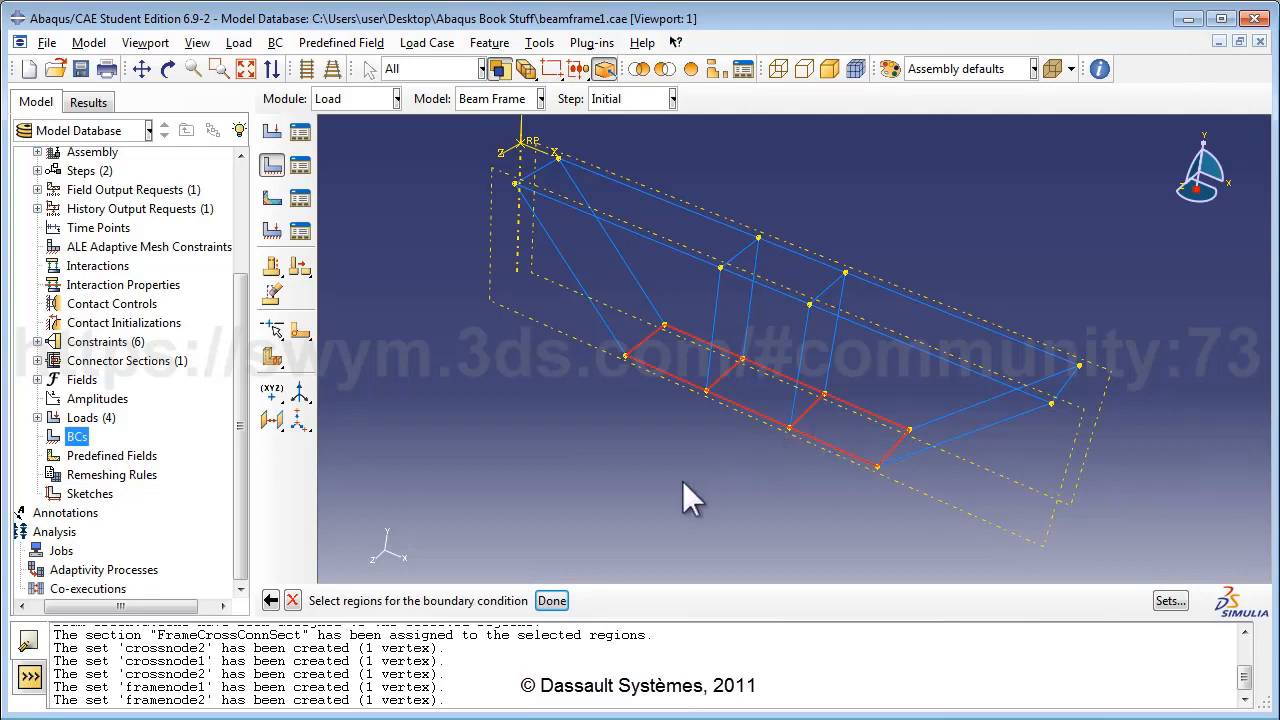
pyautogui.click(552, 601)
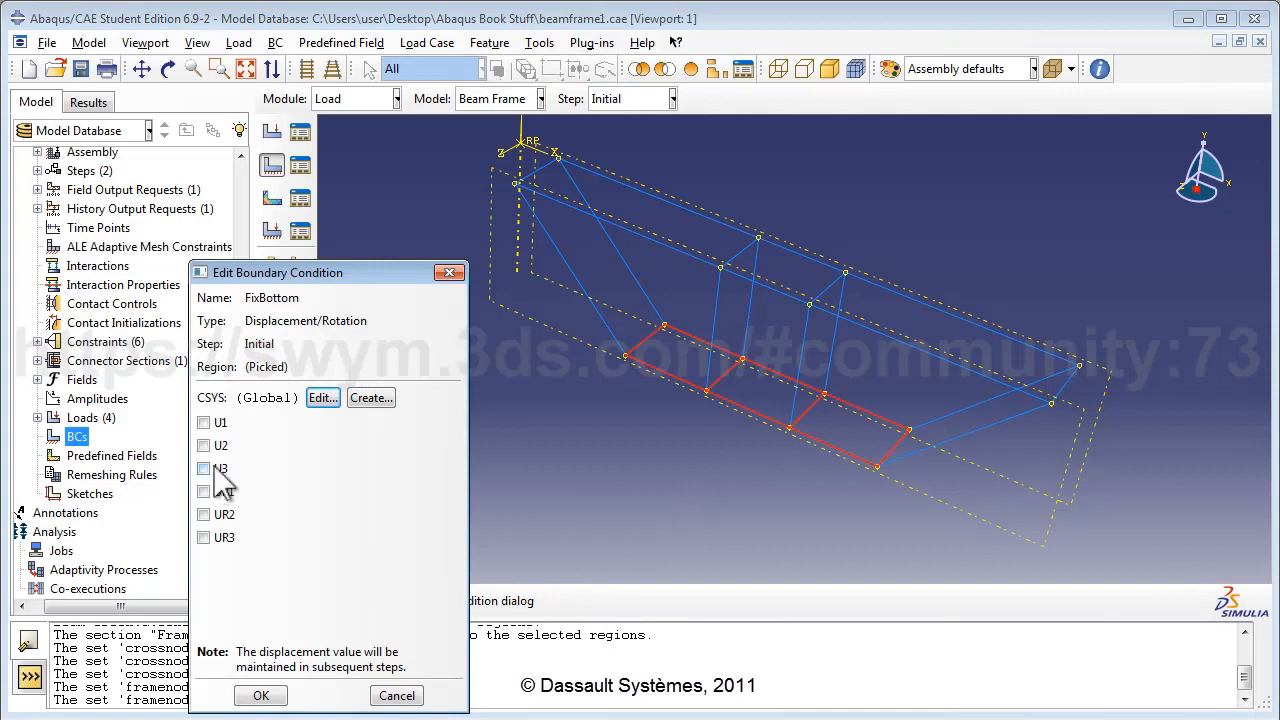
pyautogui.click(206, 424)
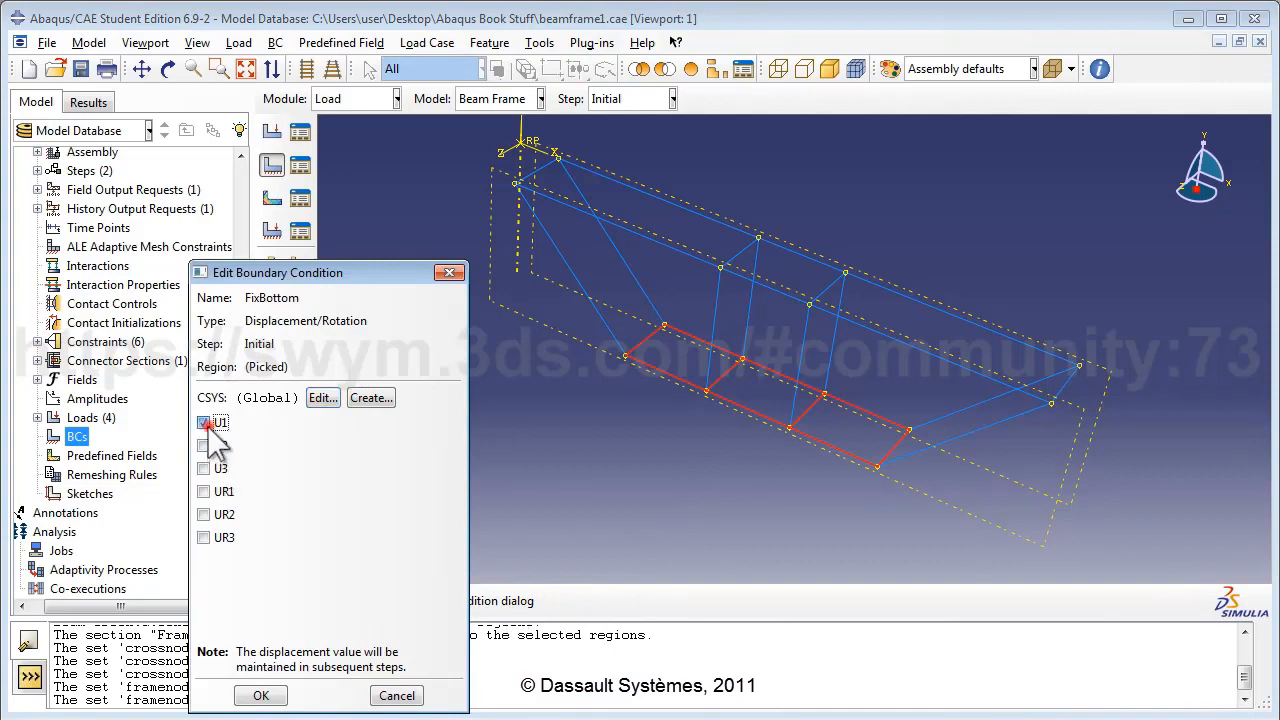
pyautogui.click(205, 446)
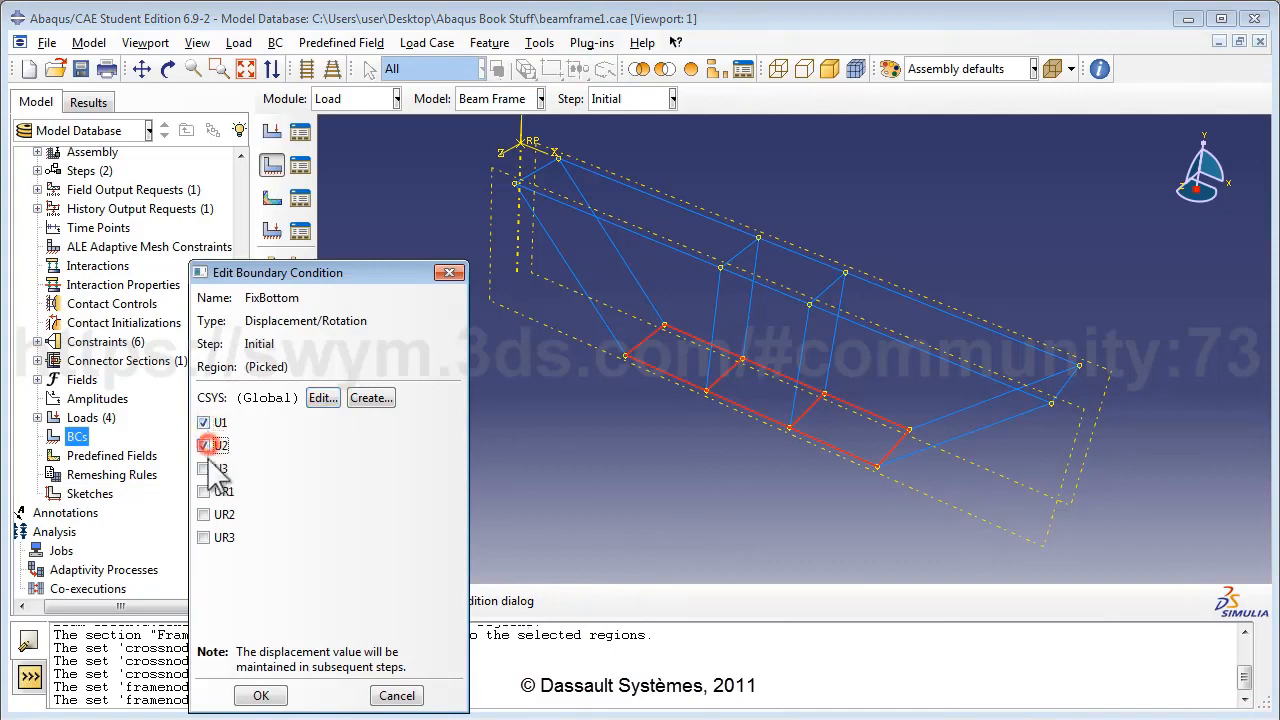
pyautogui.click(205, 469)
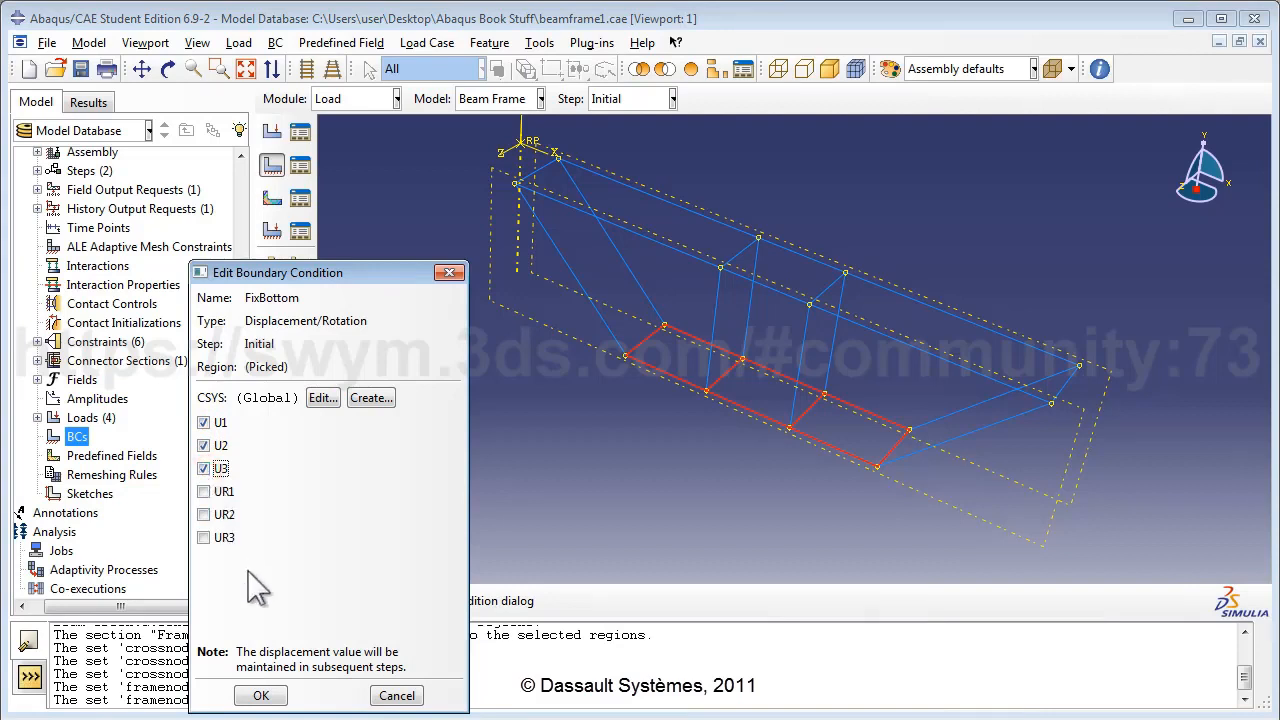
pyautogui.click(262, 696)
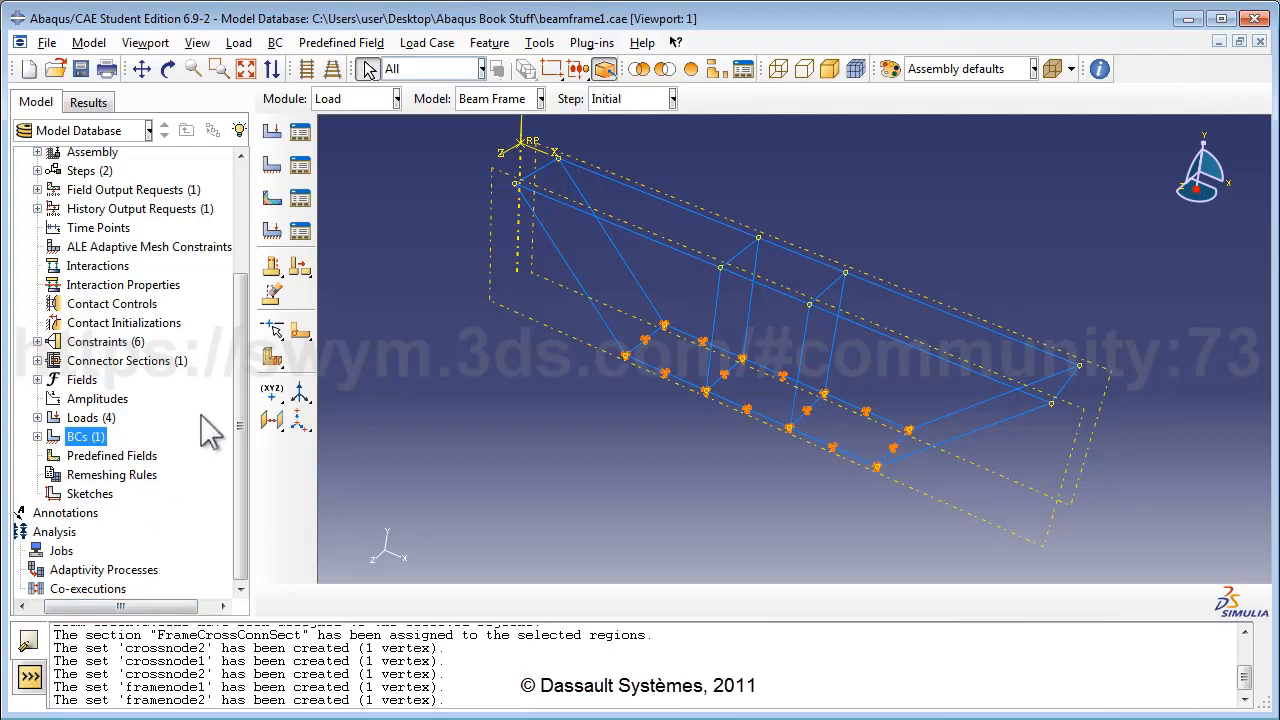
# Open the Cross Bracing part's empty mesh in the Mesh module.
pyautogui.moveTo(241, 357); pyautogui.dragTo(249, 262)
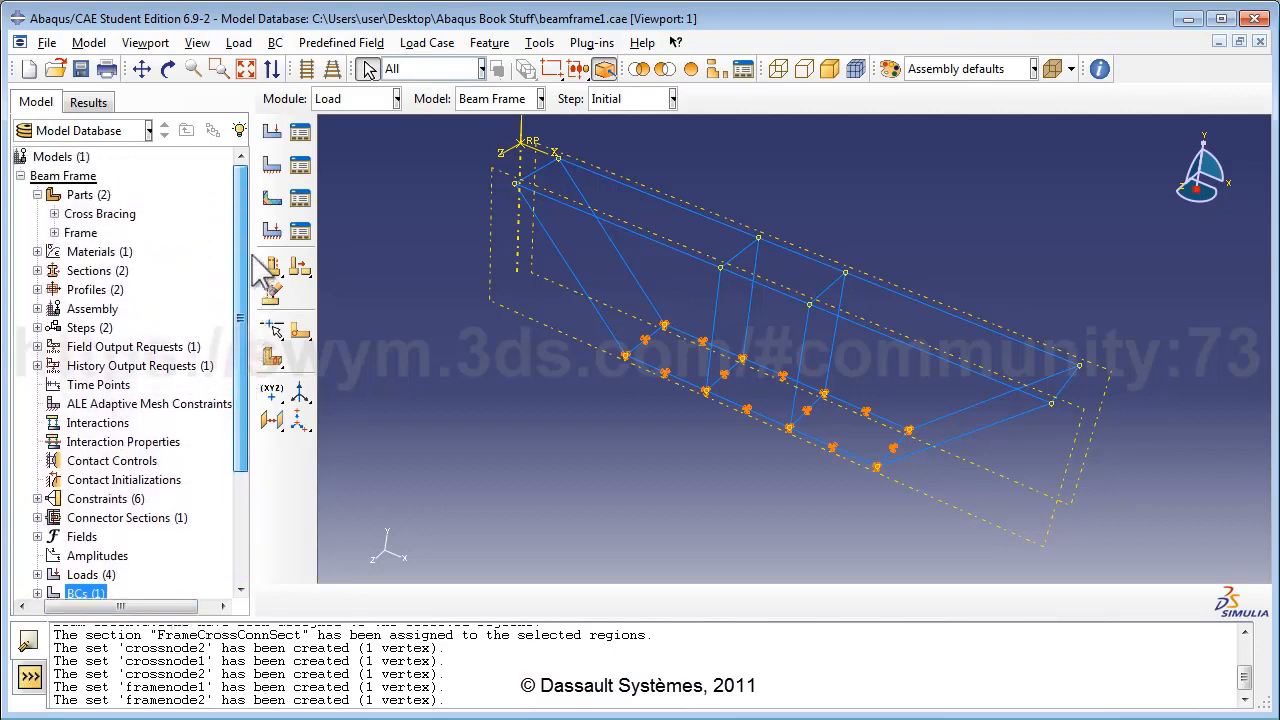
pyautogui.click(55, 215)
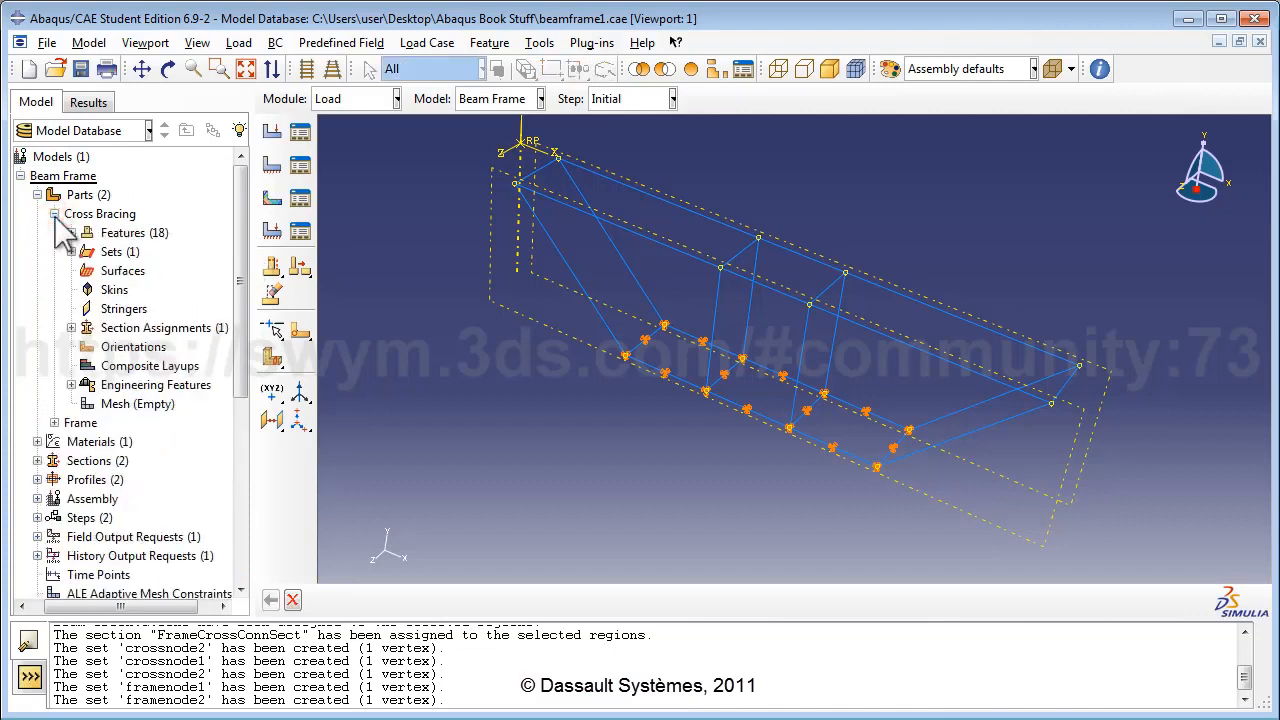
pyautogui.doubleClick(148, 404)
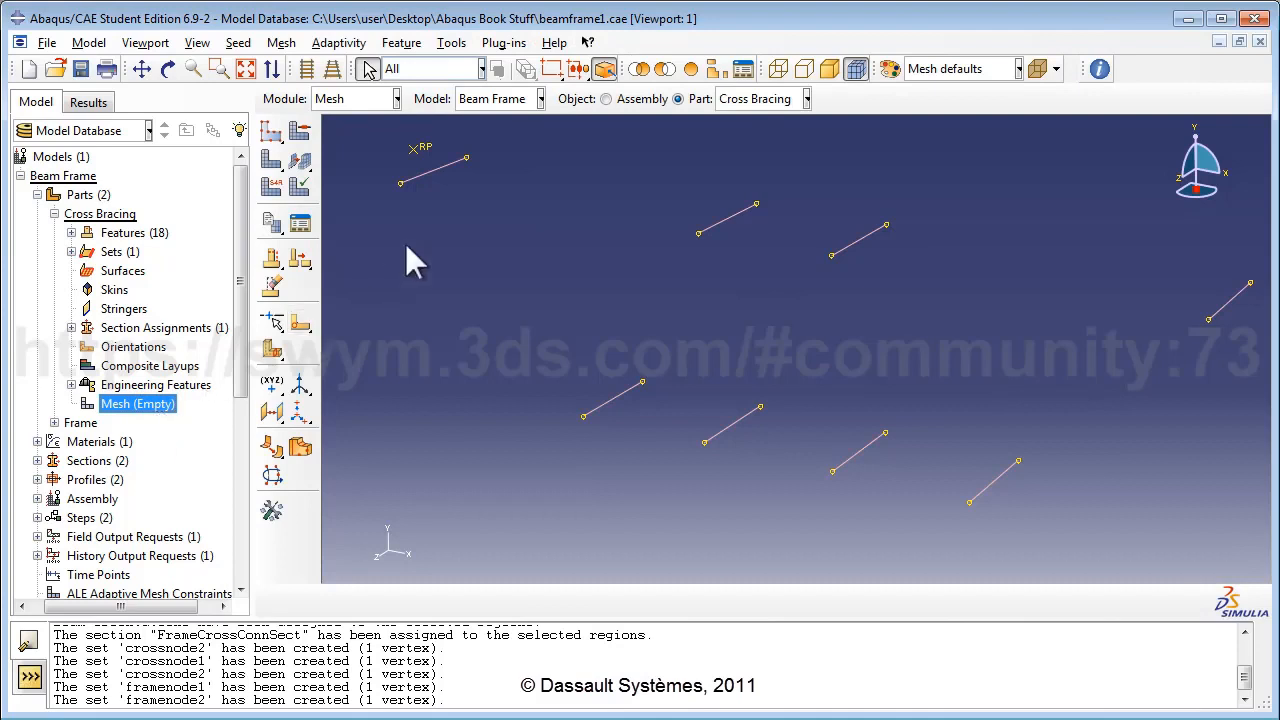
# Assign linear B31 beam elements to all Cross Bracing edges.
pyautogui.click(281, 43)
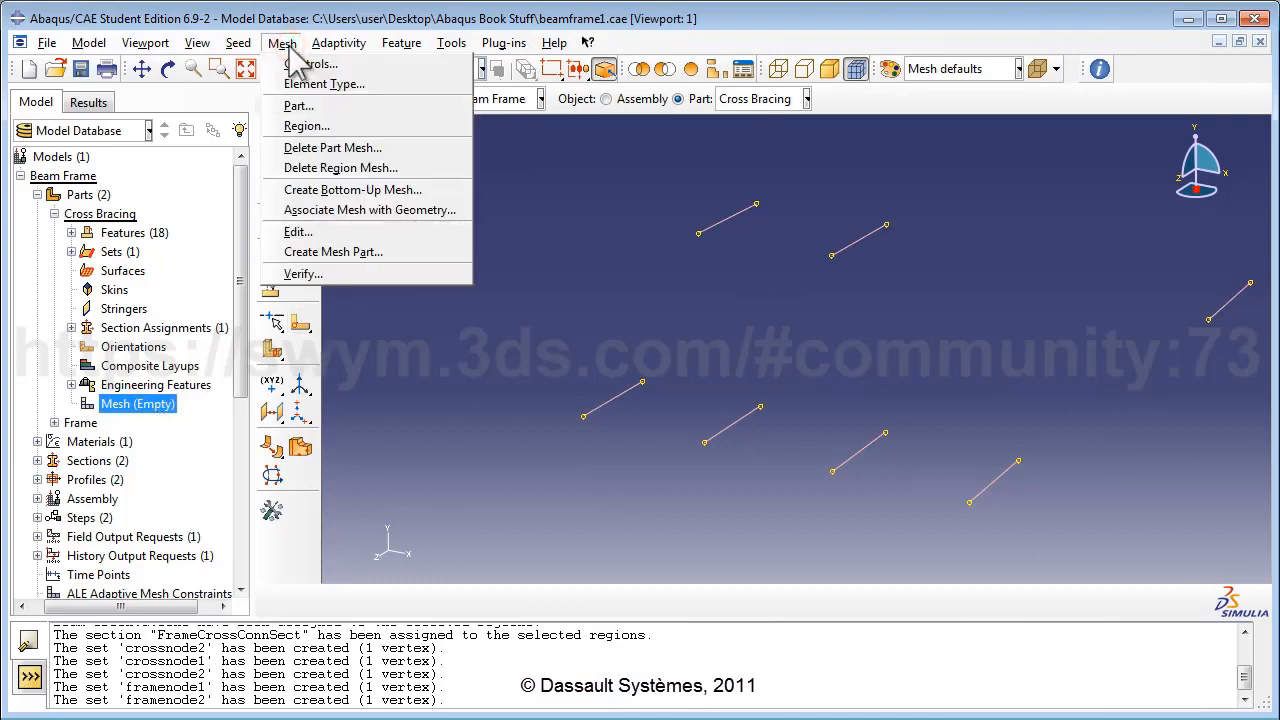
pyautogui.click(316, 85)
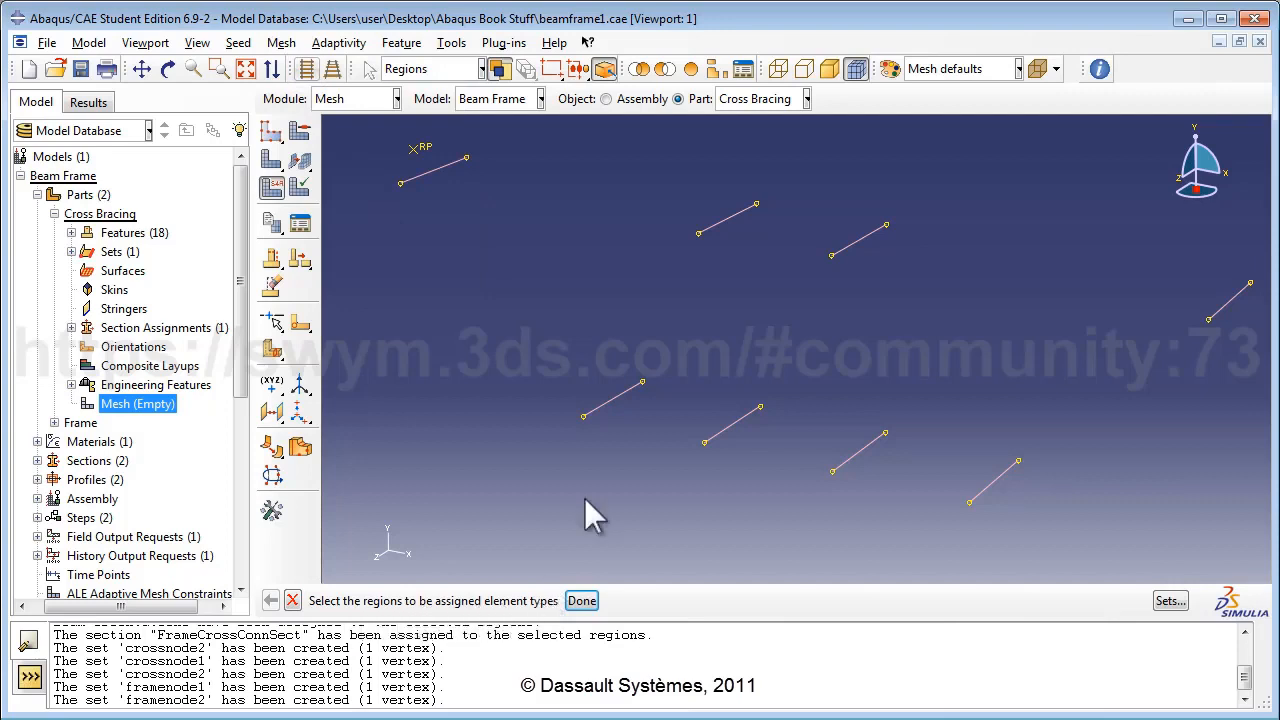
pyautogui.scroll(-3, 604, 387)
pyautogui.moveTo(375, 157); pyautogui.dragTo(1100, 539)
pyautogui.click(582, 600)
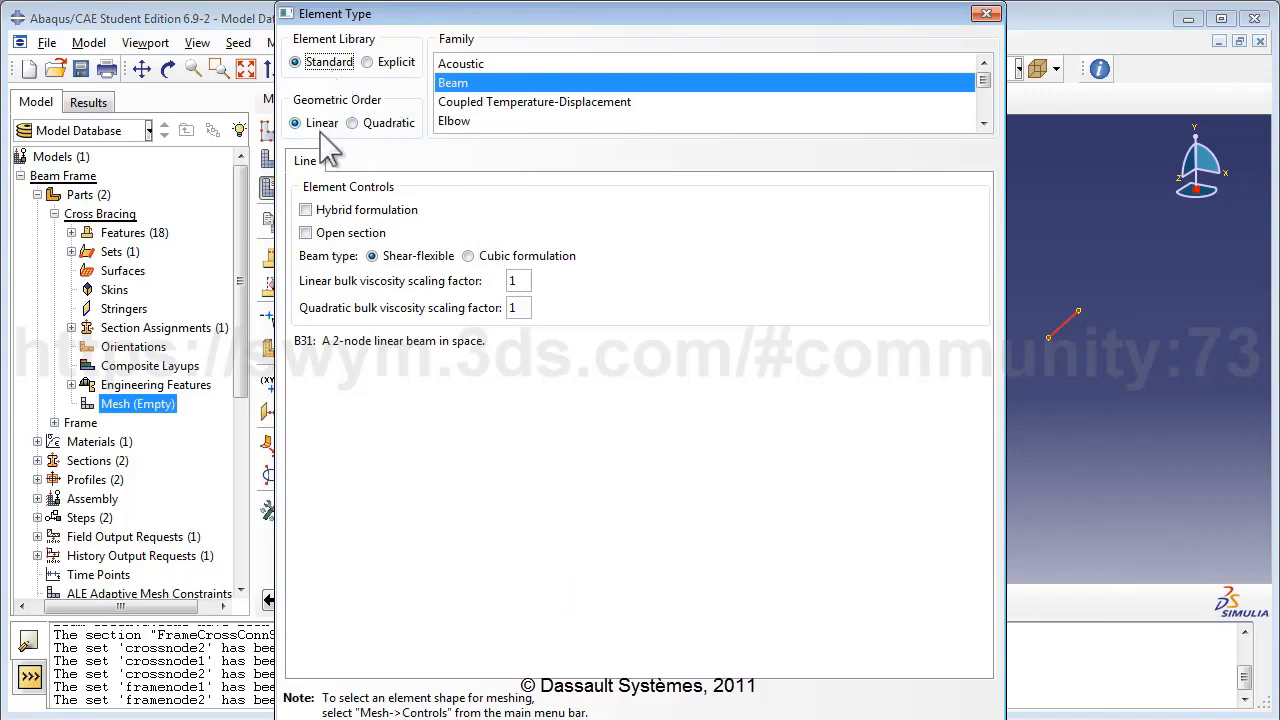
pyautogui.click(454, 88)
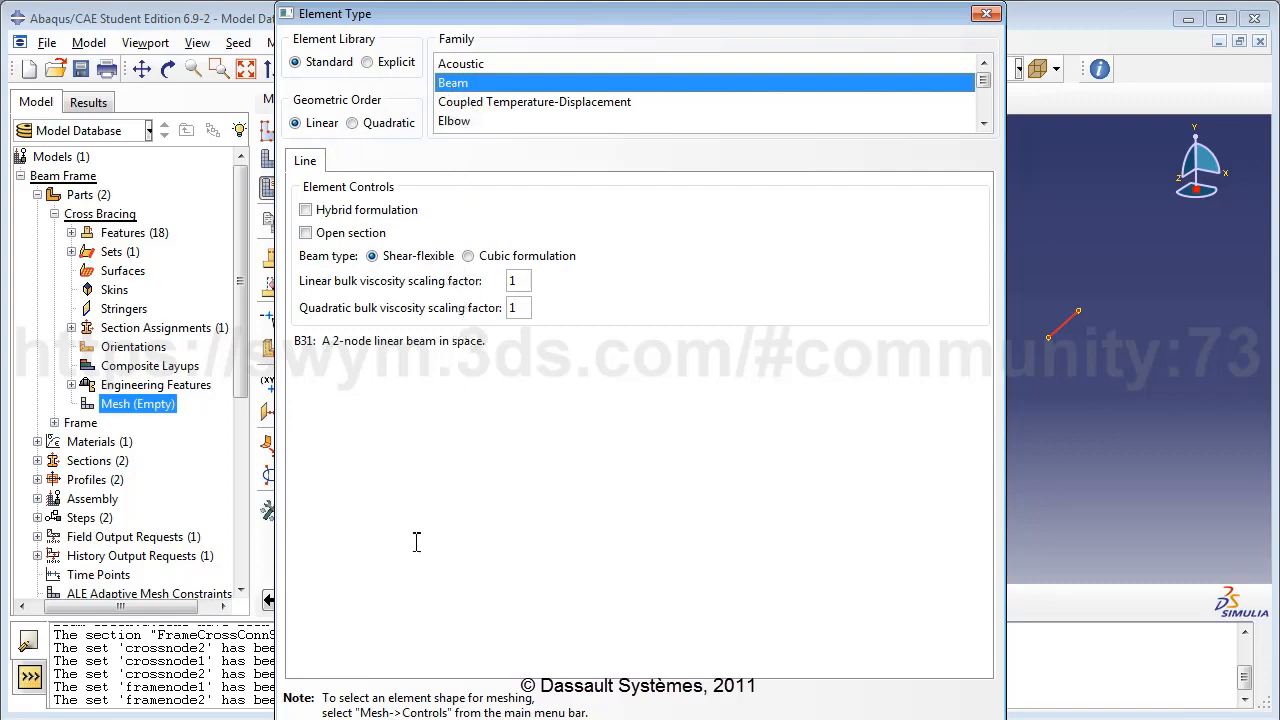
pyautogui.press('Return')
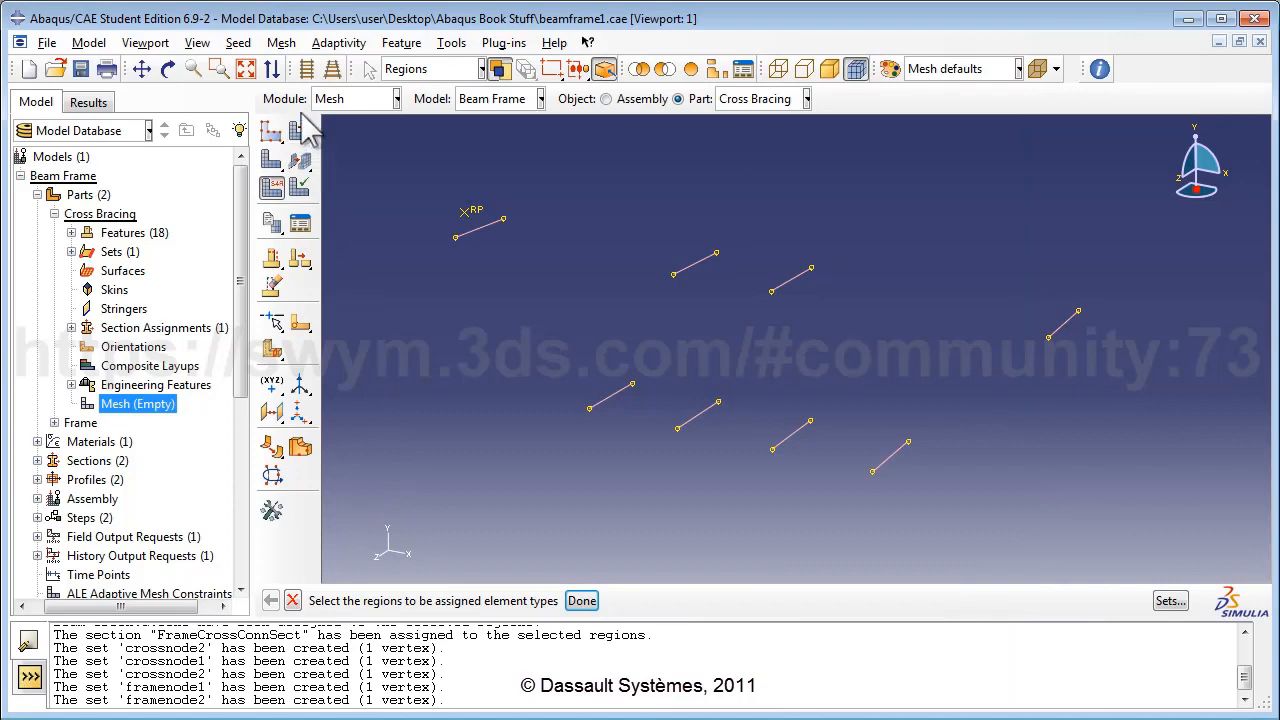
pyautogui.click(240, 42)
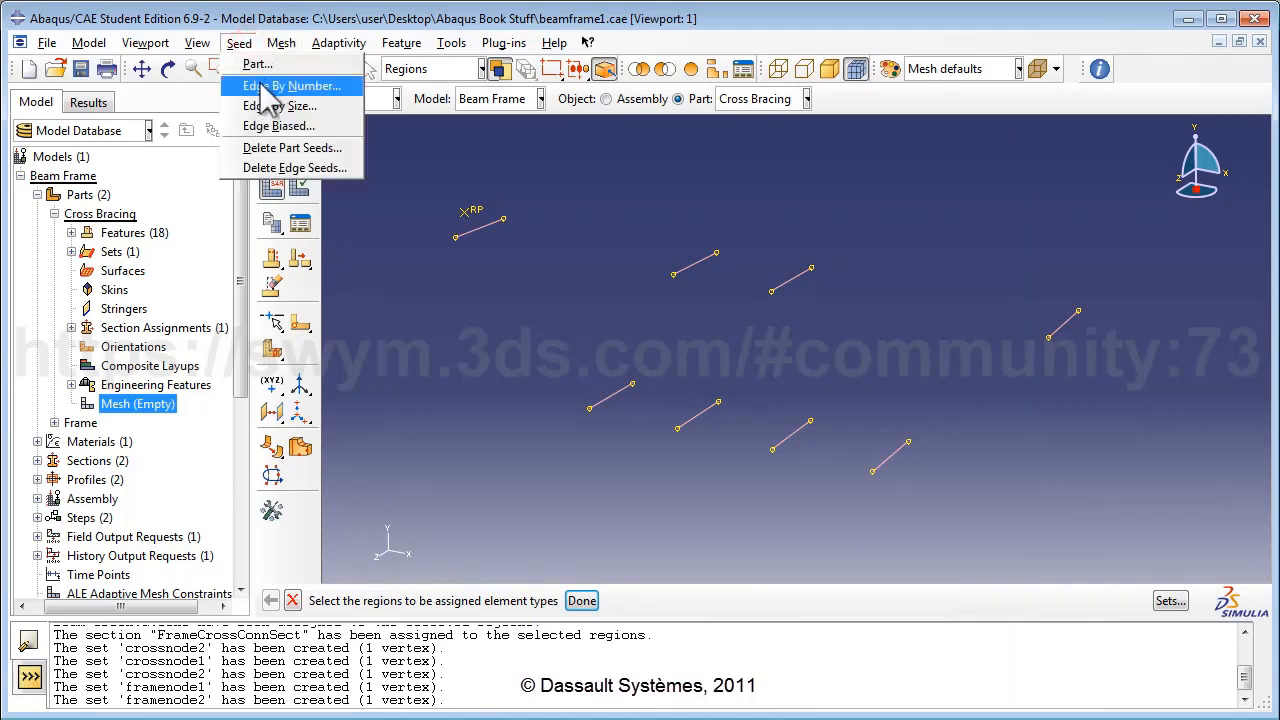
# Seed every Cross Bracing edge with 4 elements.
pyautogui.click(262, 83)
pyautogui.moveTo(357, 156); pyautogui.dragTo(1169, 549)
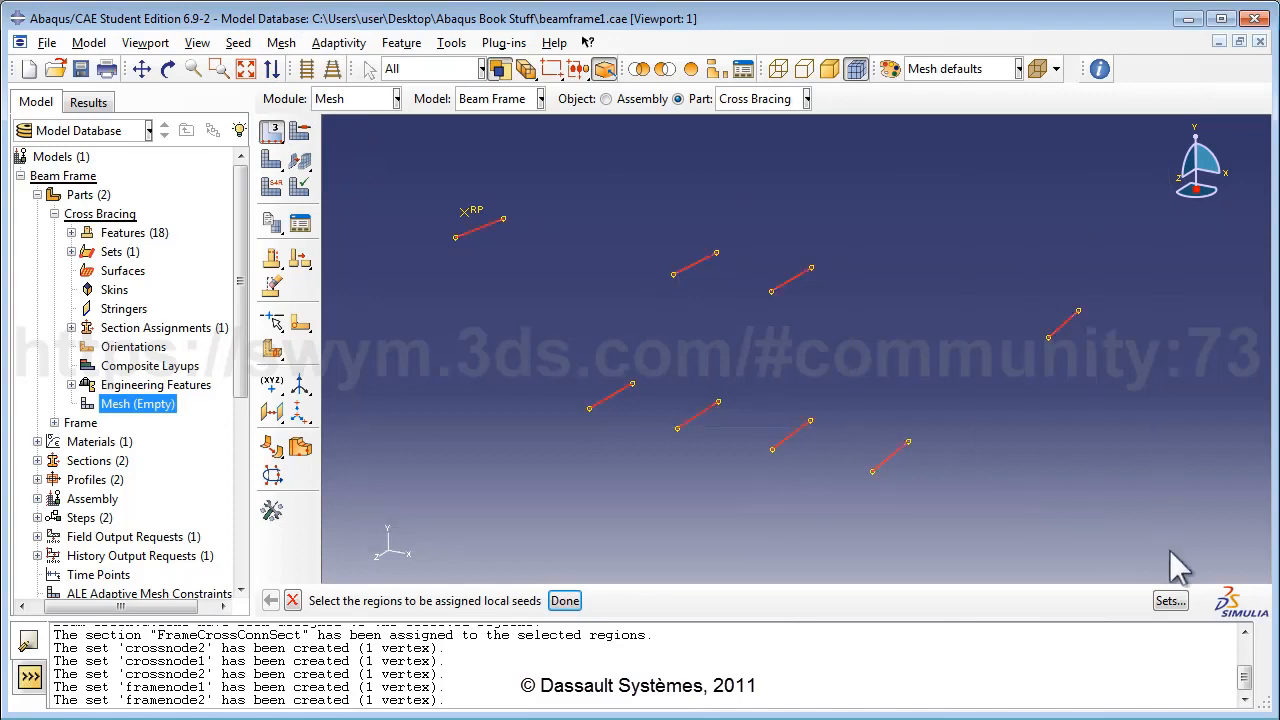
pyautogui.click(564, 600)
pyautogui.write('4')
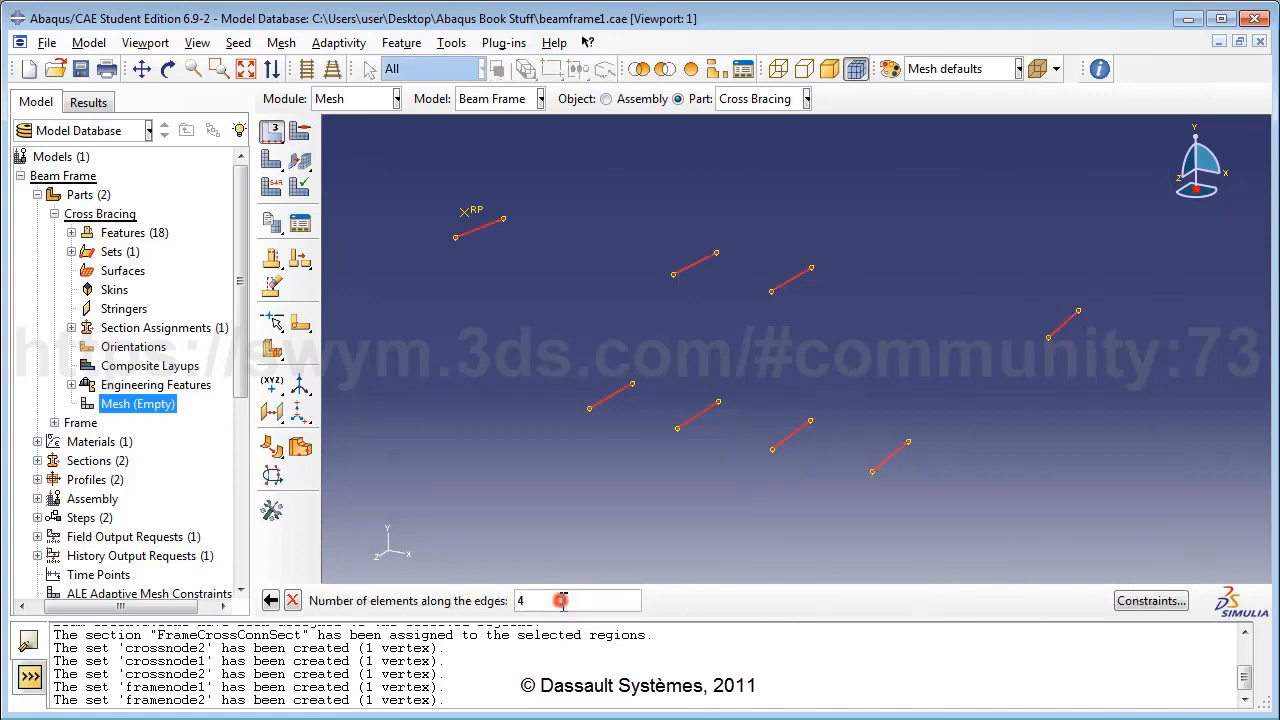
pyautogui.press('Return')
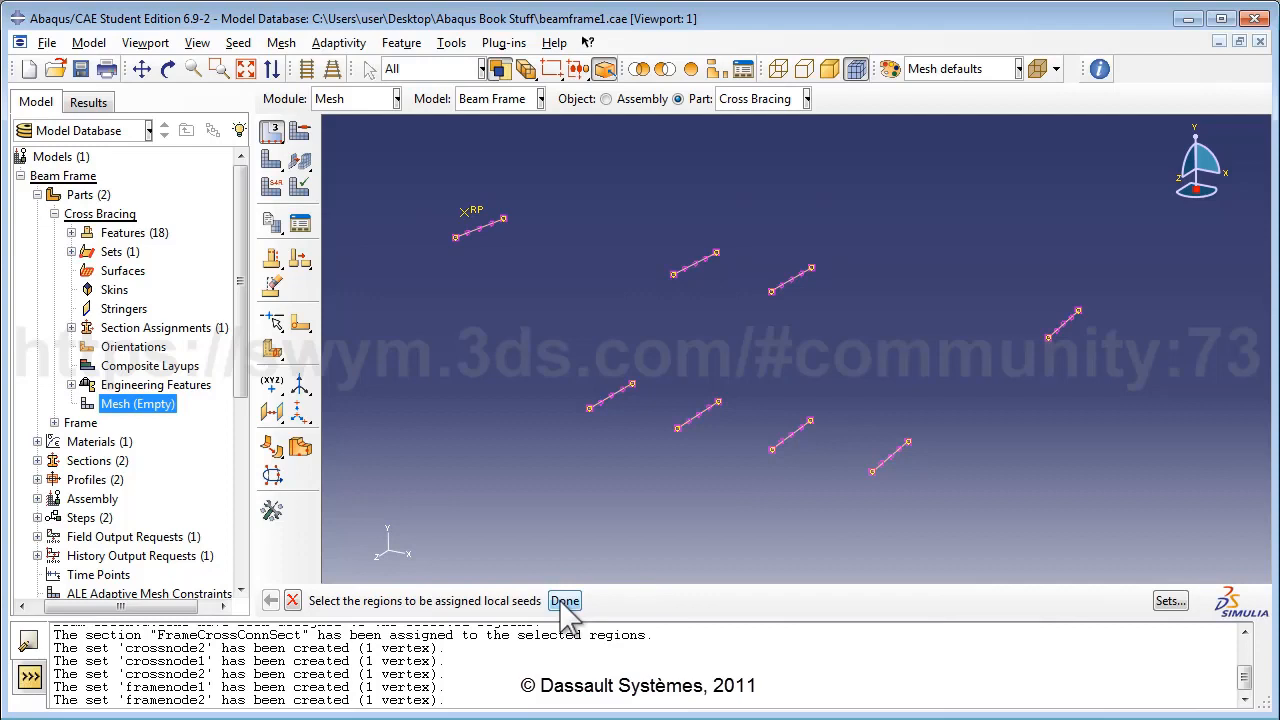
pyautogui.click(563, 601)
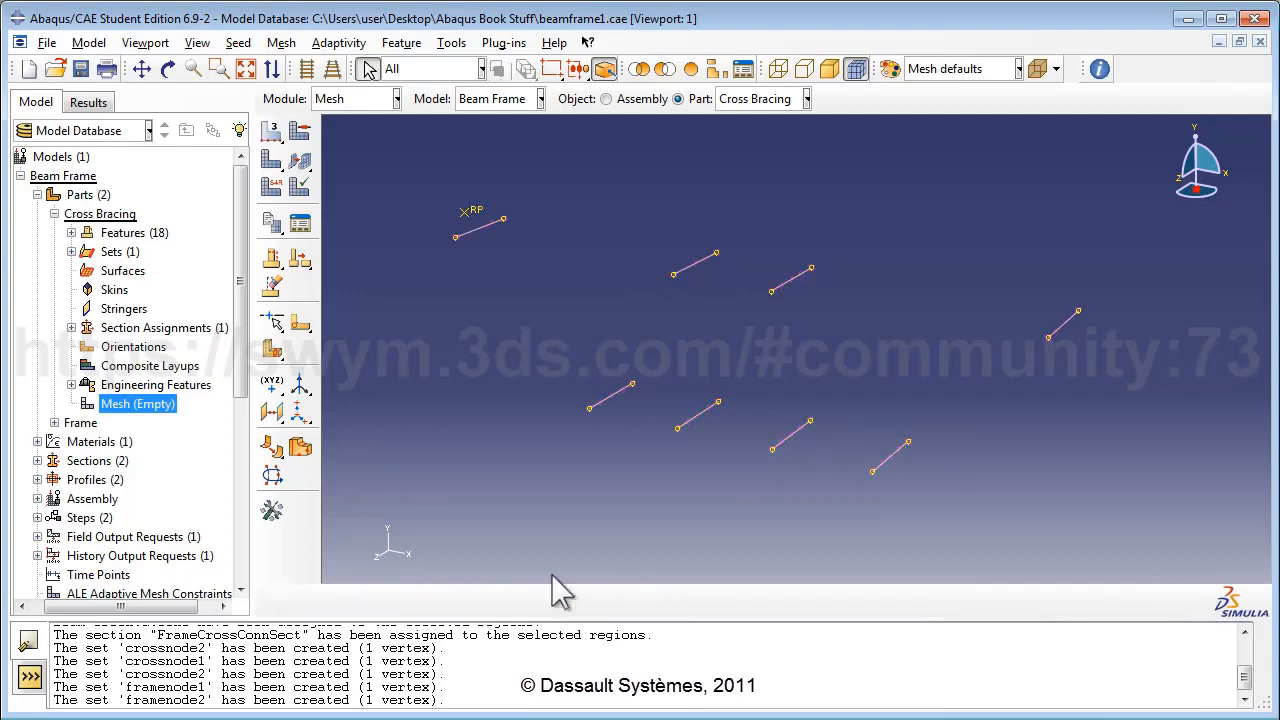
# Mesh the Cross Bracing part into 32 beam elements and expand Frame in the model tree.
pyautogui.click(281, 42)
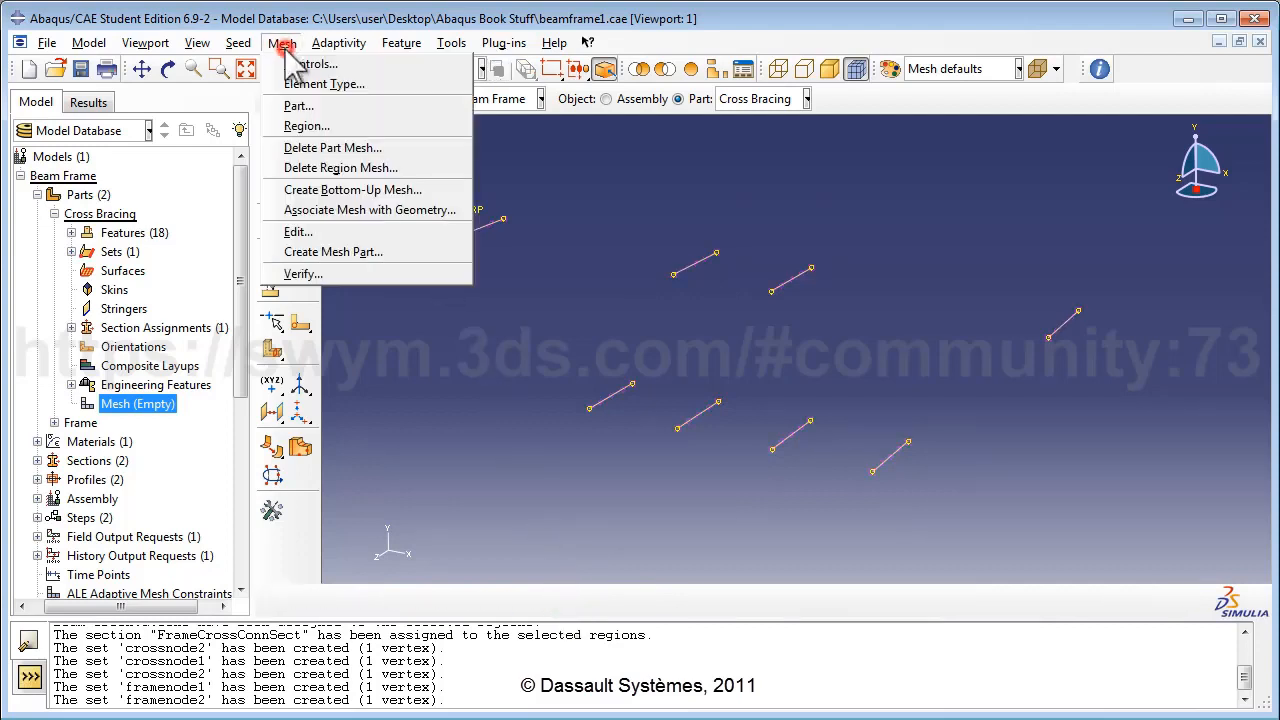
pyautogui.click(305, 107)
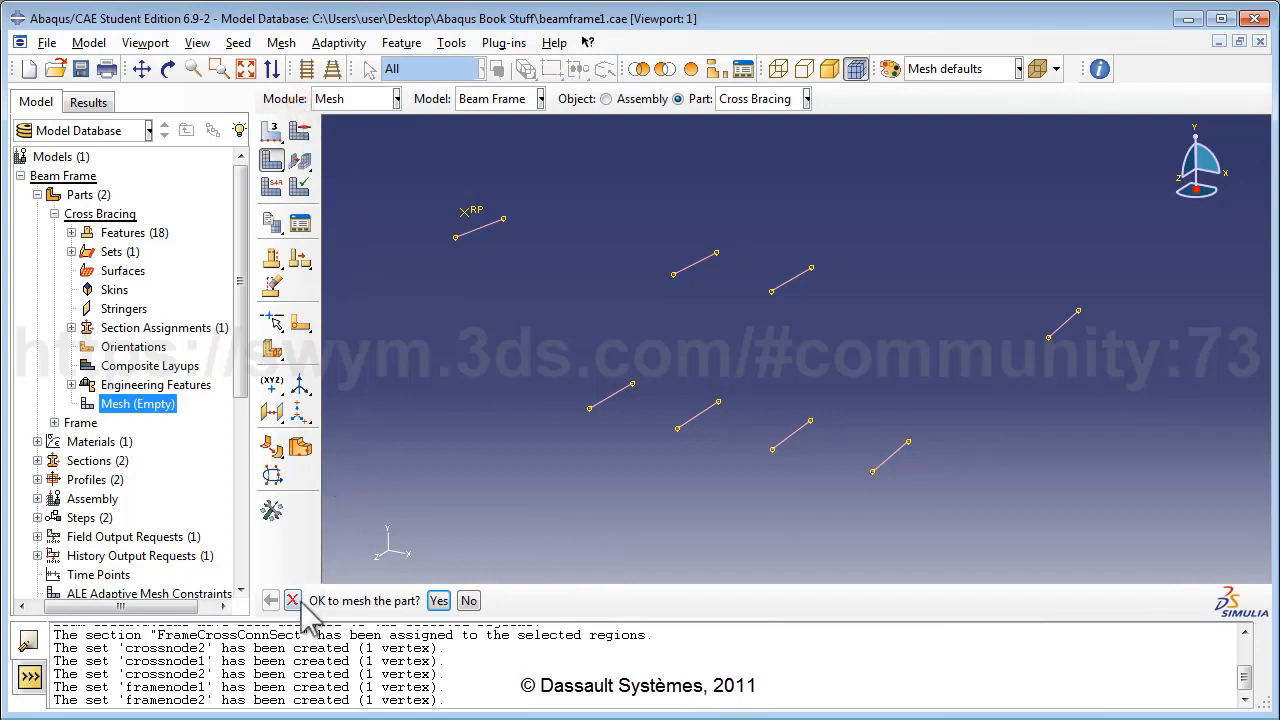
pyautogui.click(439, 601)
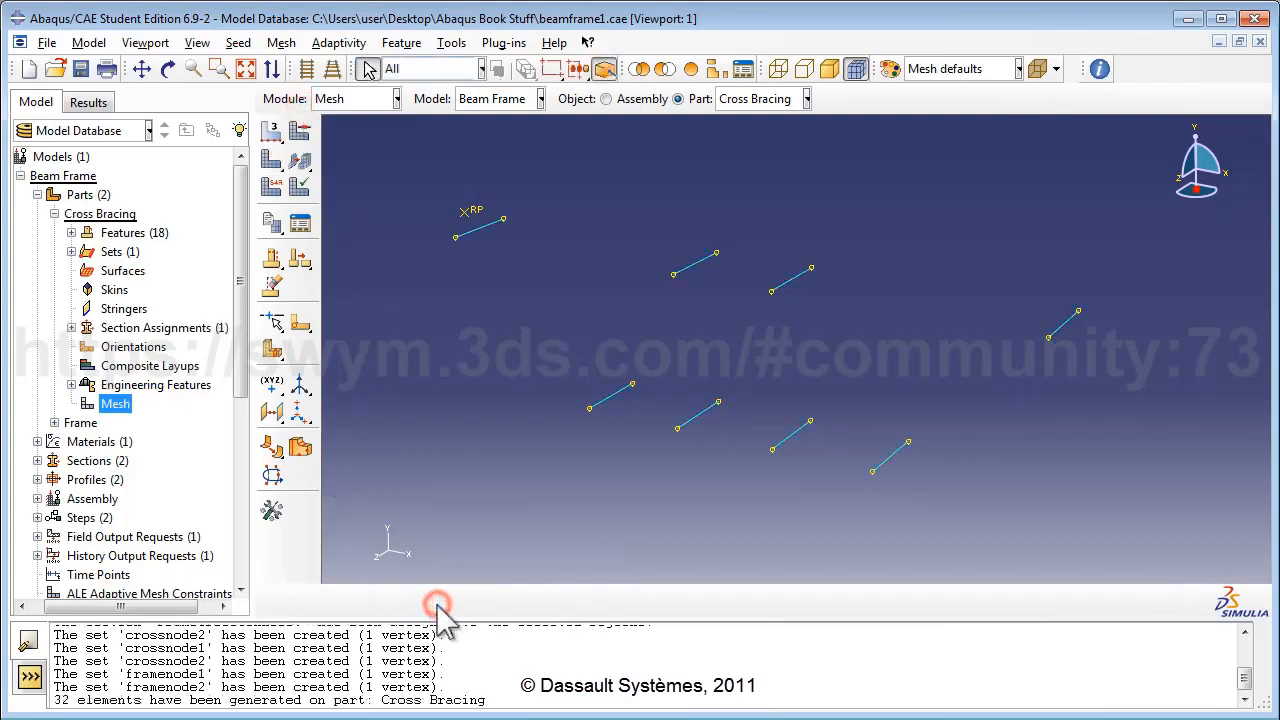
pyautogui.click(54, 213)
pyautogui.click(54, 233)
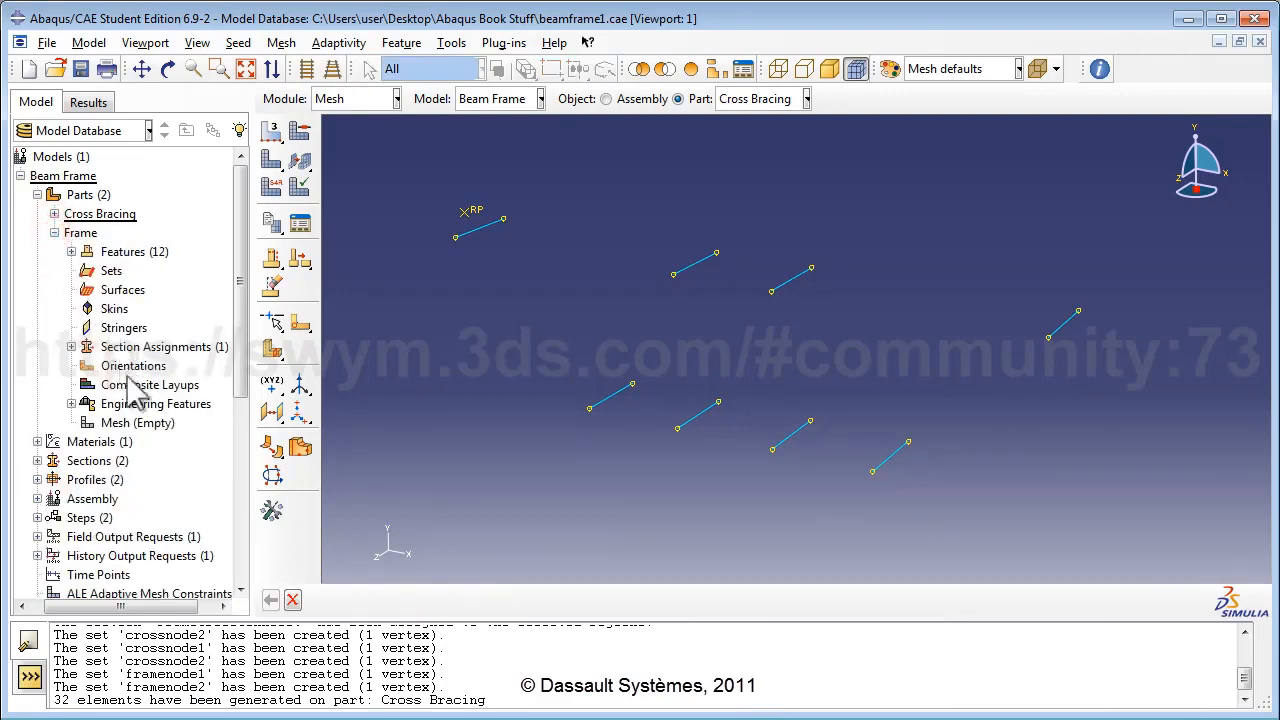
# Assign the beam element type to all edges of the Frame part.
pyautogui.click(140, 423)
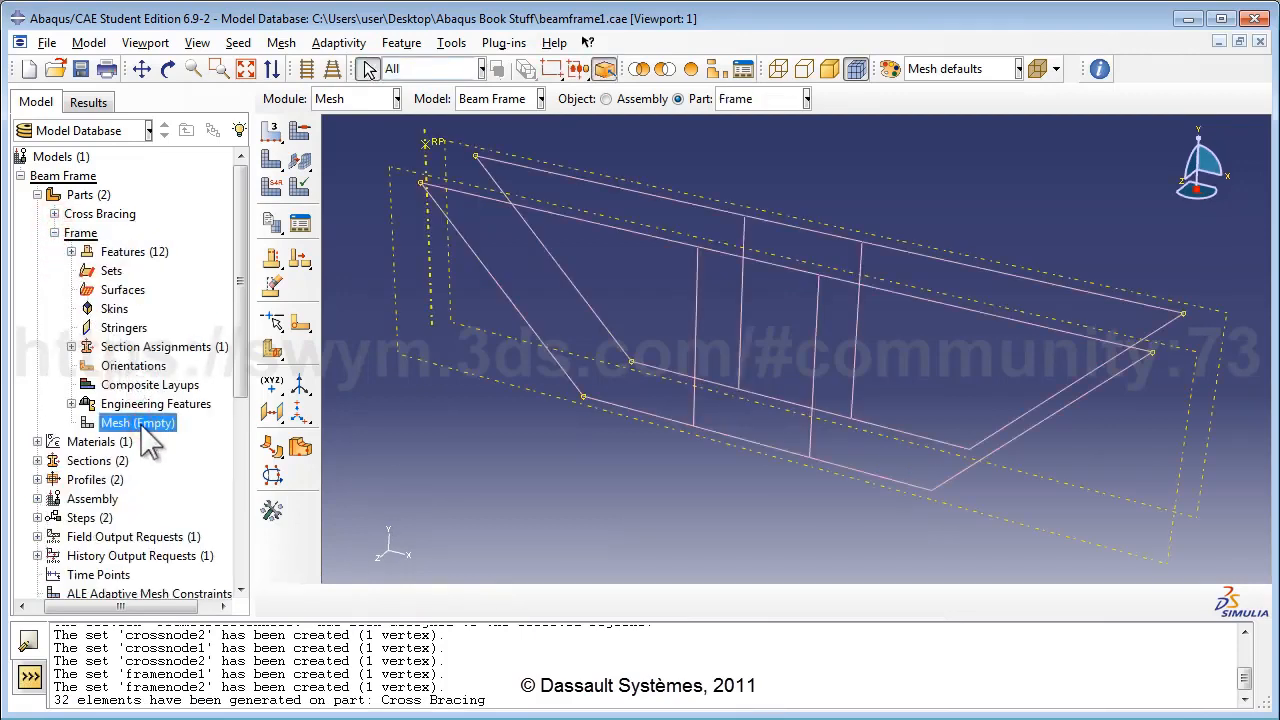
pyautogui.click(282, 43)
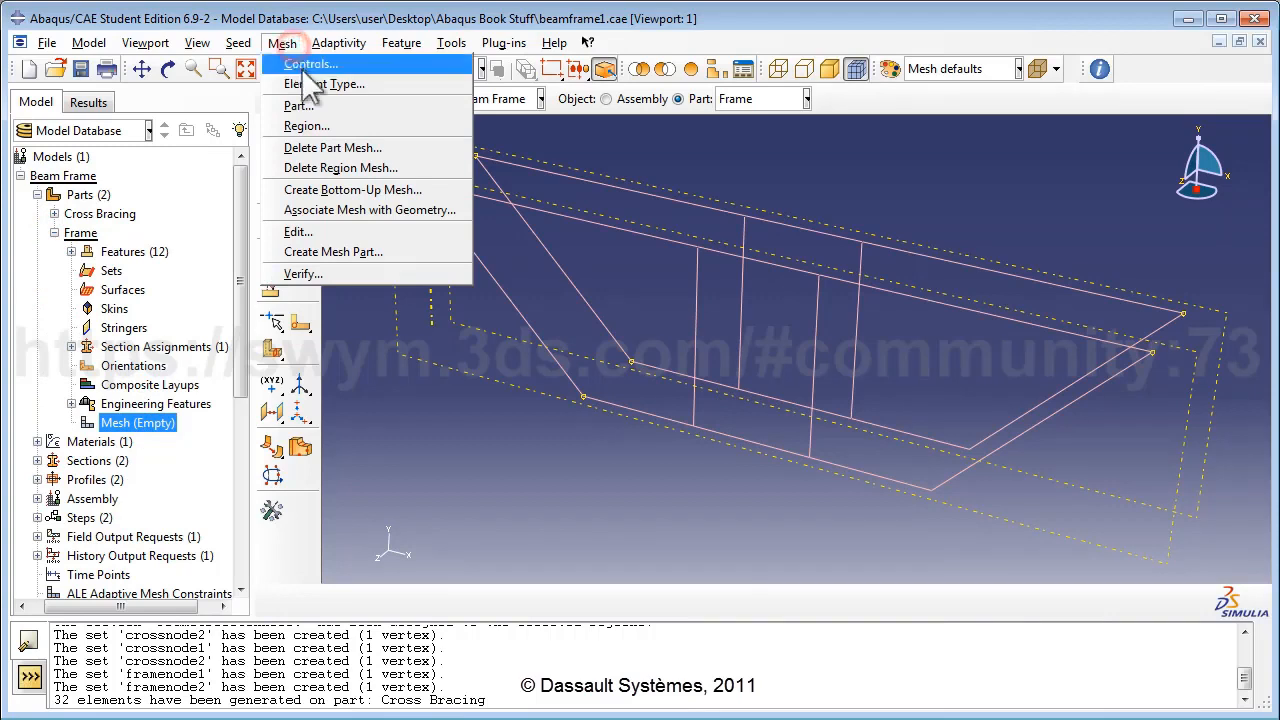
pyautogui.click(310, 84)
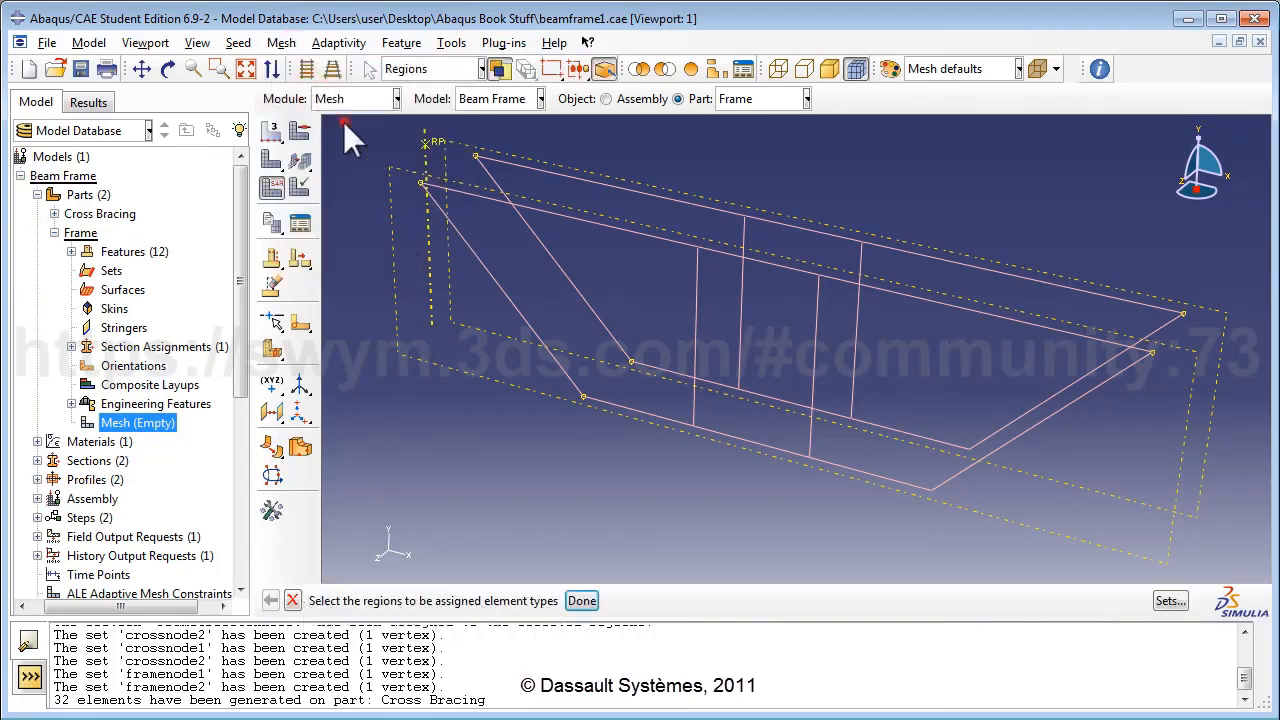
pyautogui.moveTo(343, 121); pyautogui.dragTo(1252, 568)
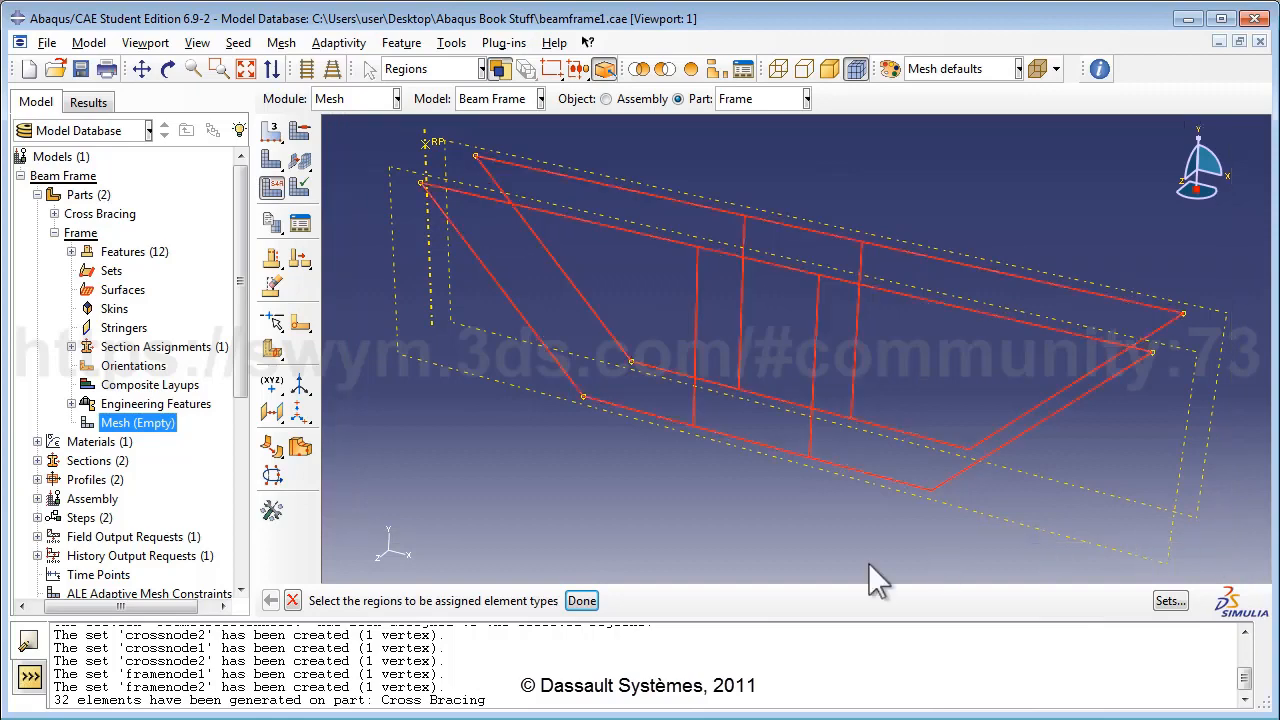
pyautogui.click(582, 600)
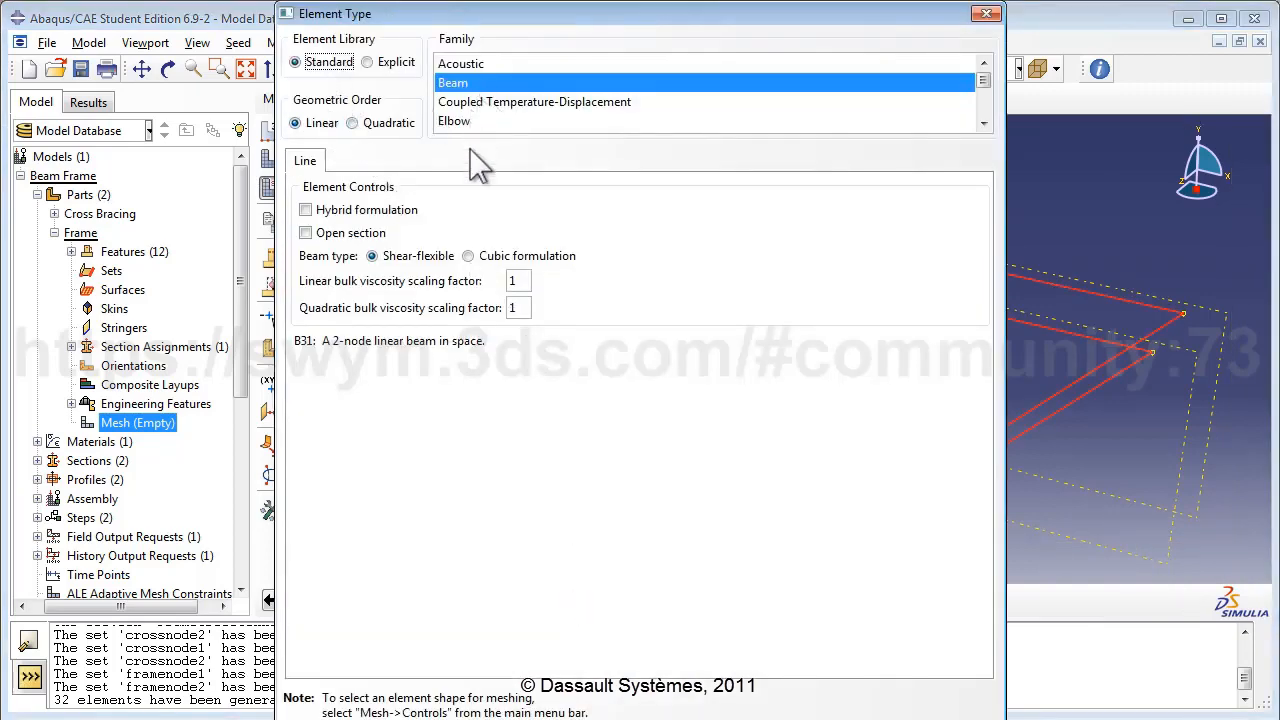
pyautogui.click(408, 718)
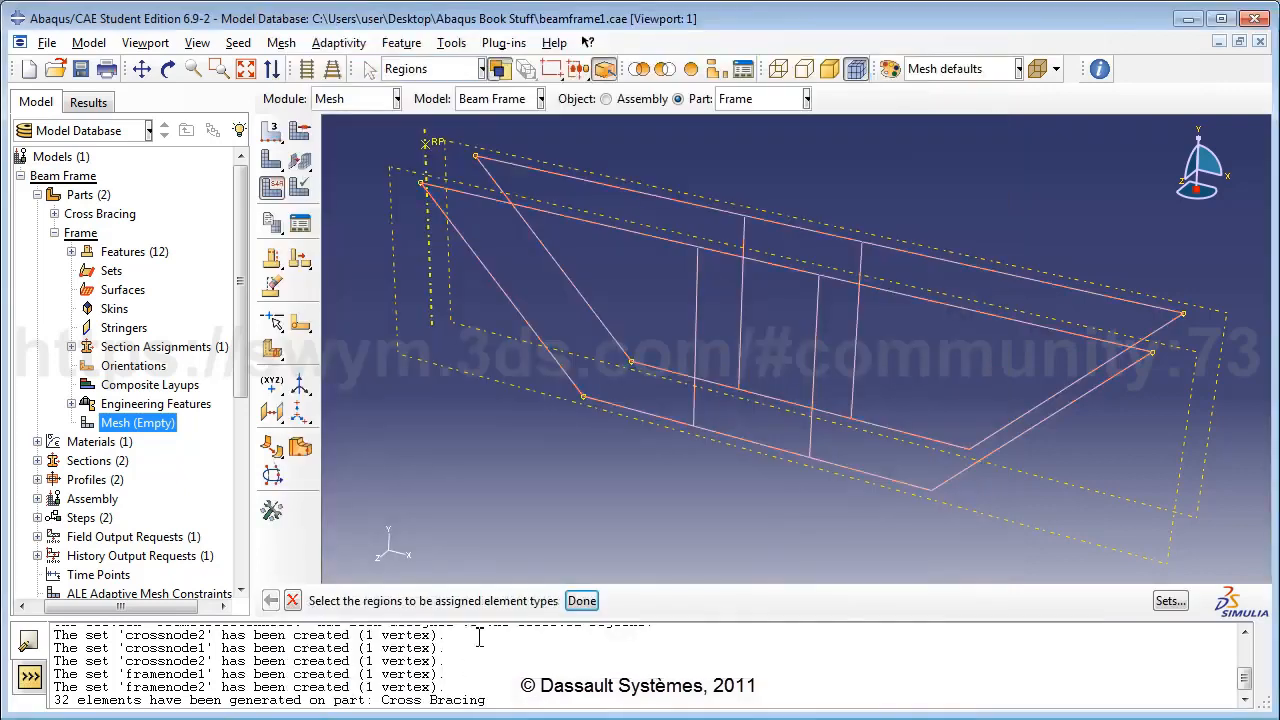
# Seed every Frame edge with 4 elements.
pyautogui.click(238, 42)
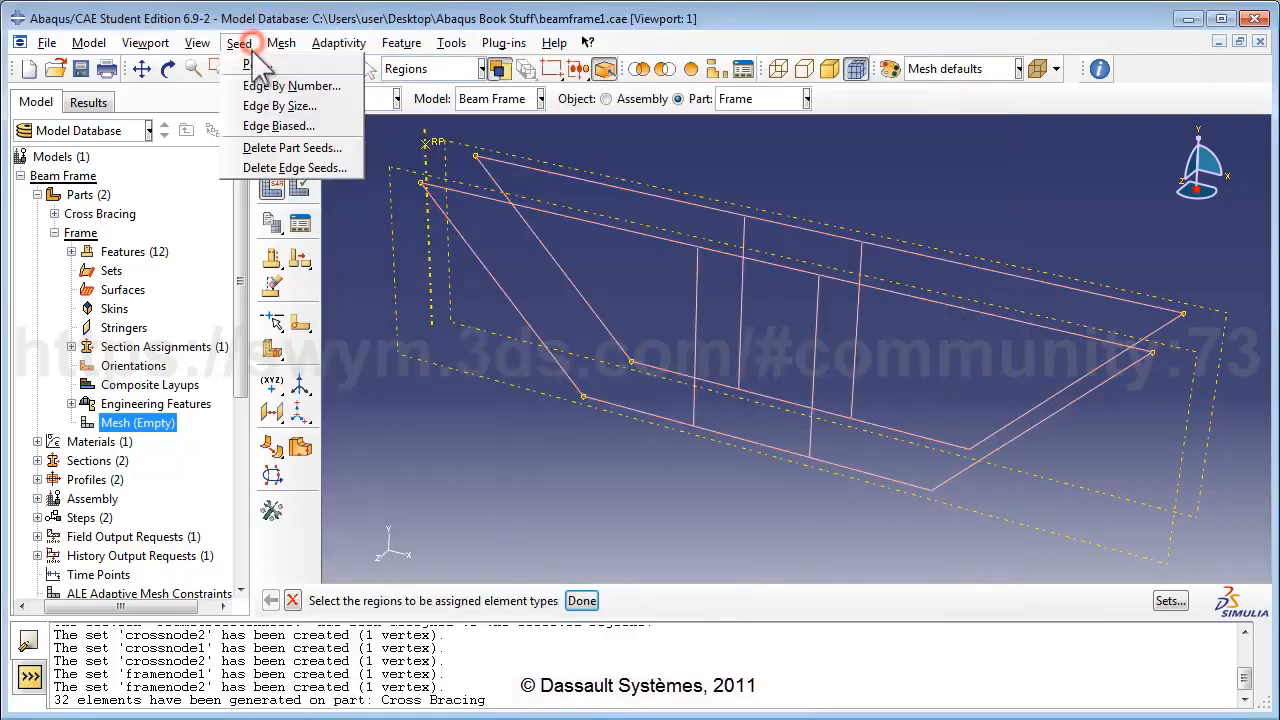
pyautogui.click(258, 80)
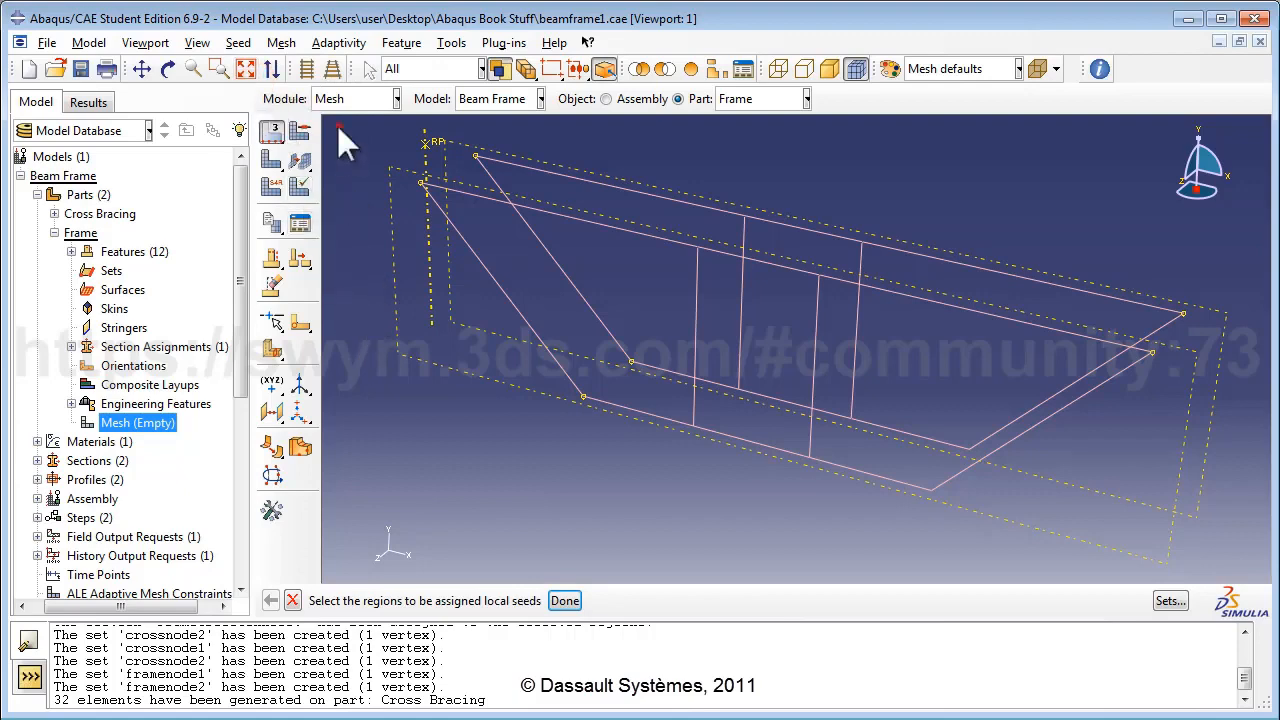
pyautogui.moveTo(337, 126); pyautogui.dragTo(1263, 578)
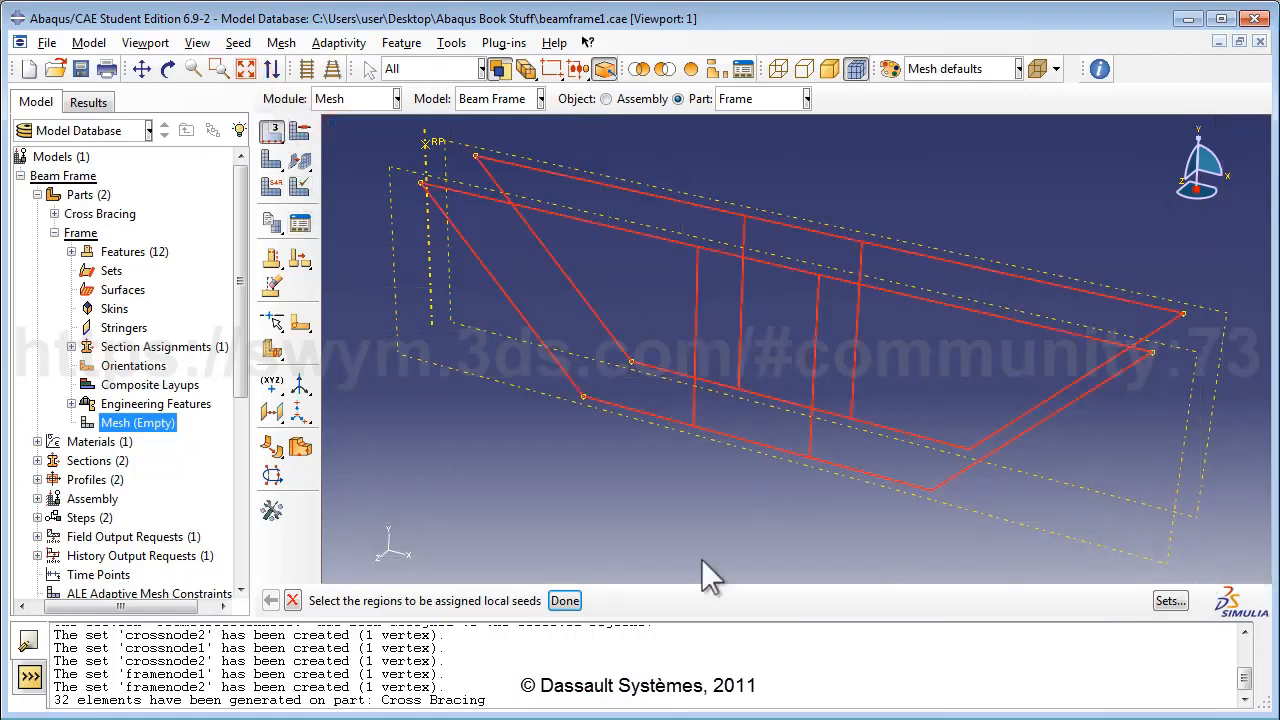
pyautogui.click(564, 600)
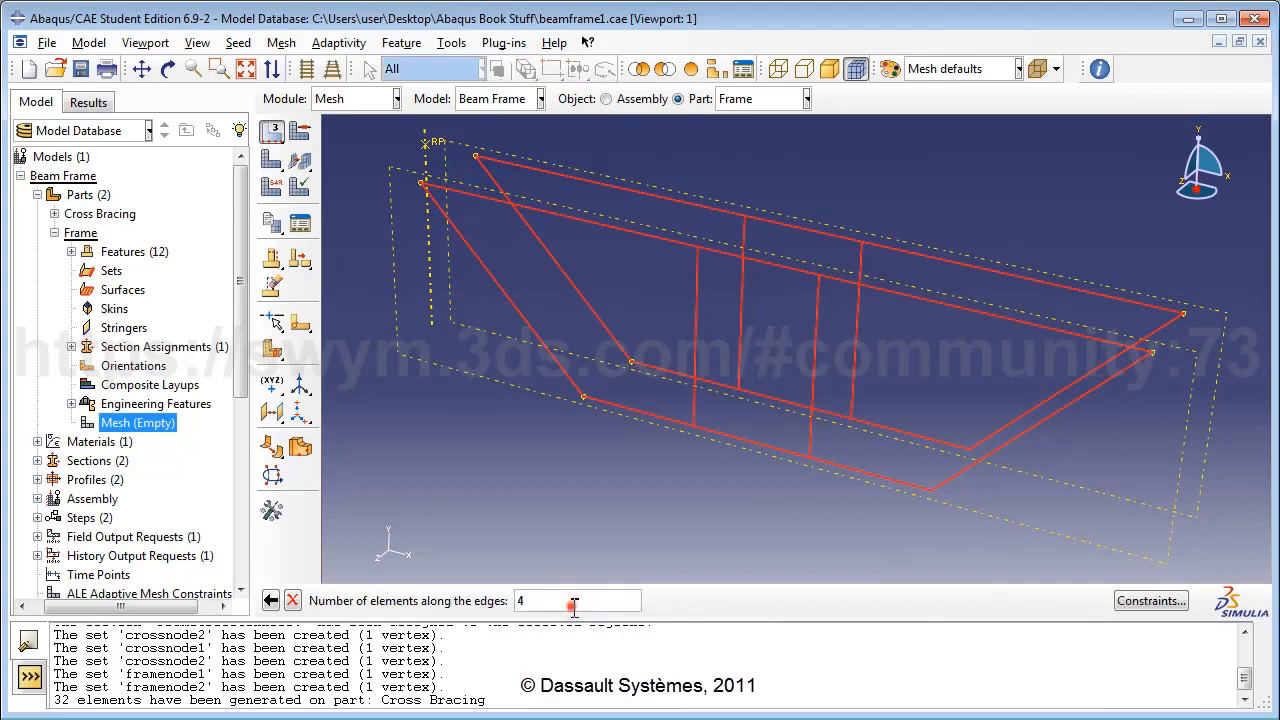
pyautogui.press('Return')
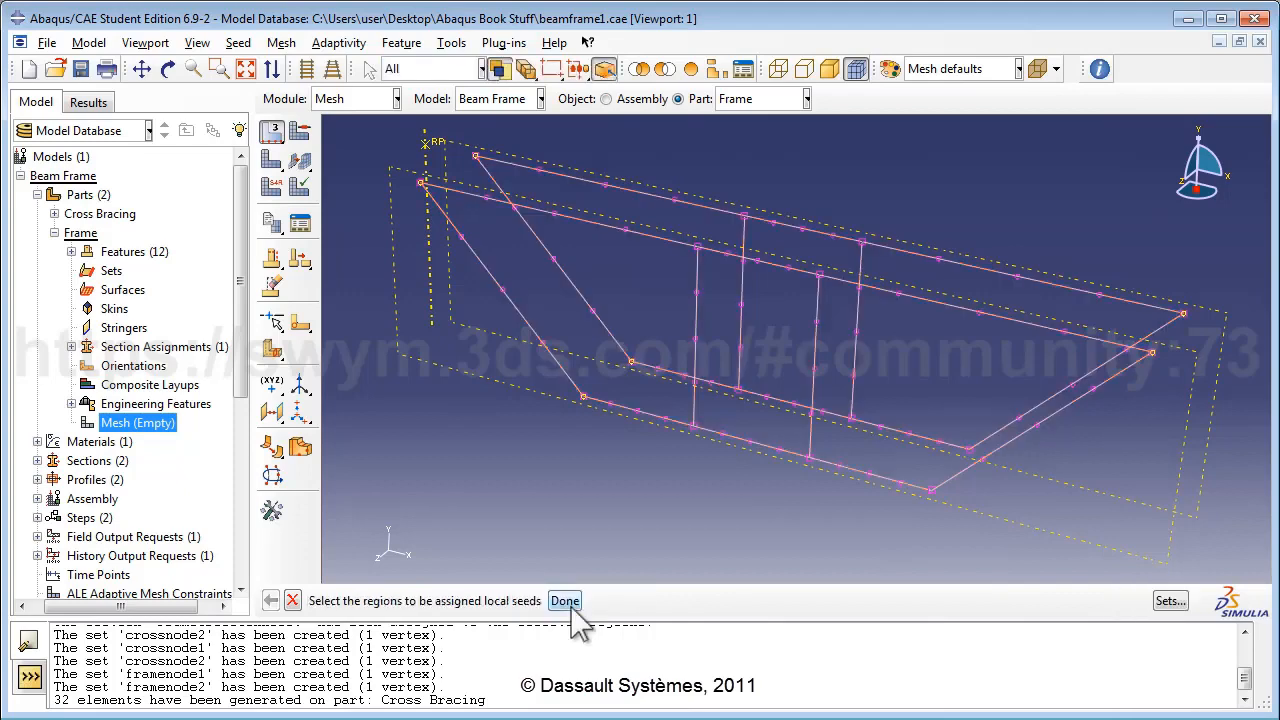
# Mesh the Frame part, generating 80 beam elements.
pyautogui.click(286, 42)
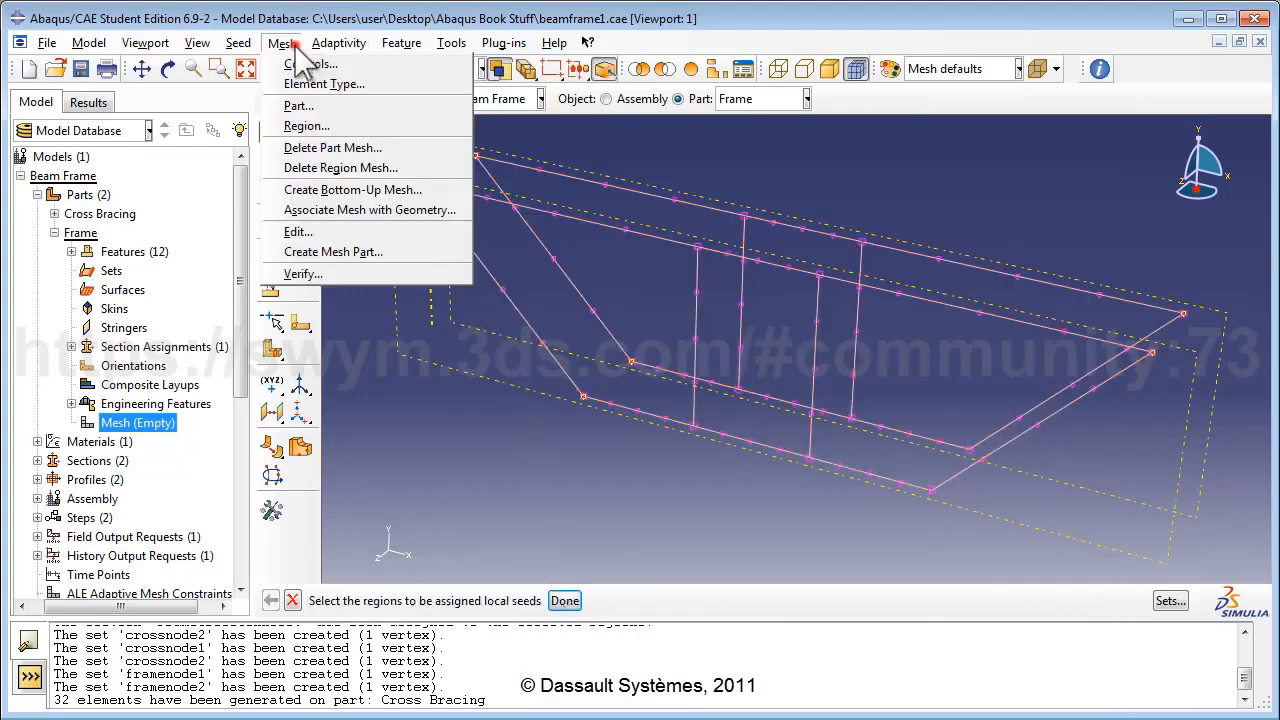
pyautogui.click(323, 106)
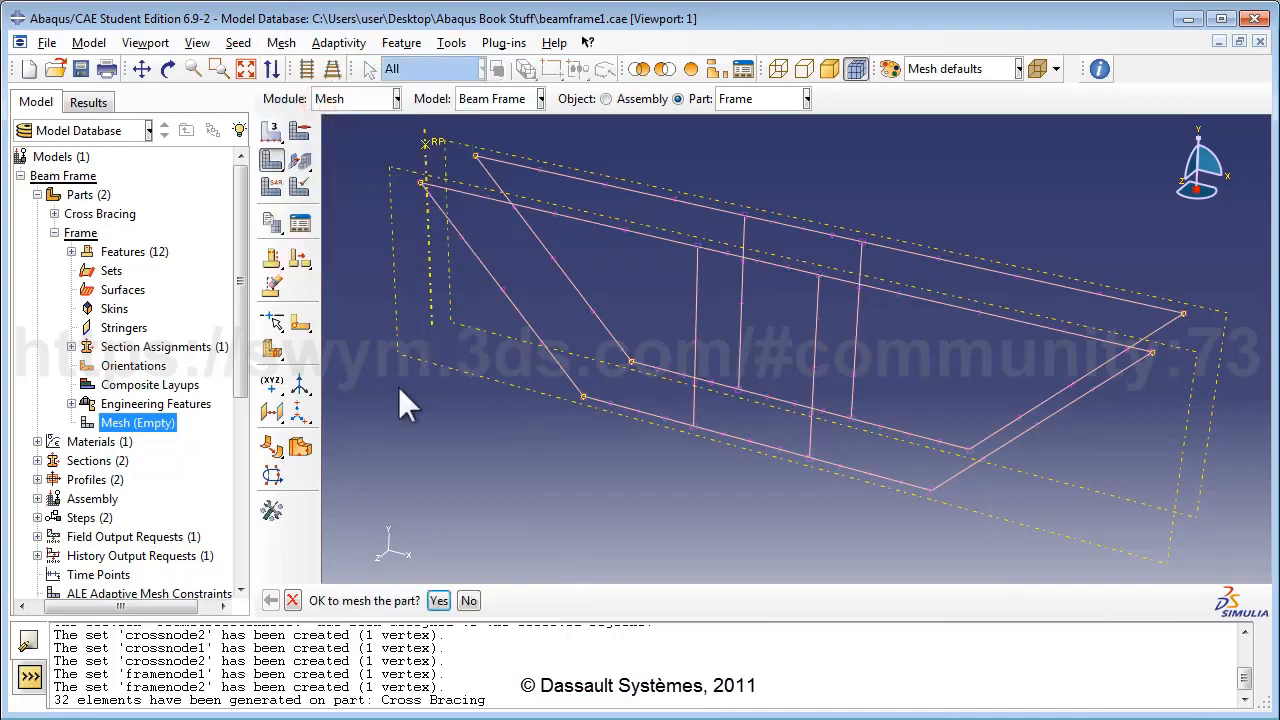
pyautogui.click(440, 601)
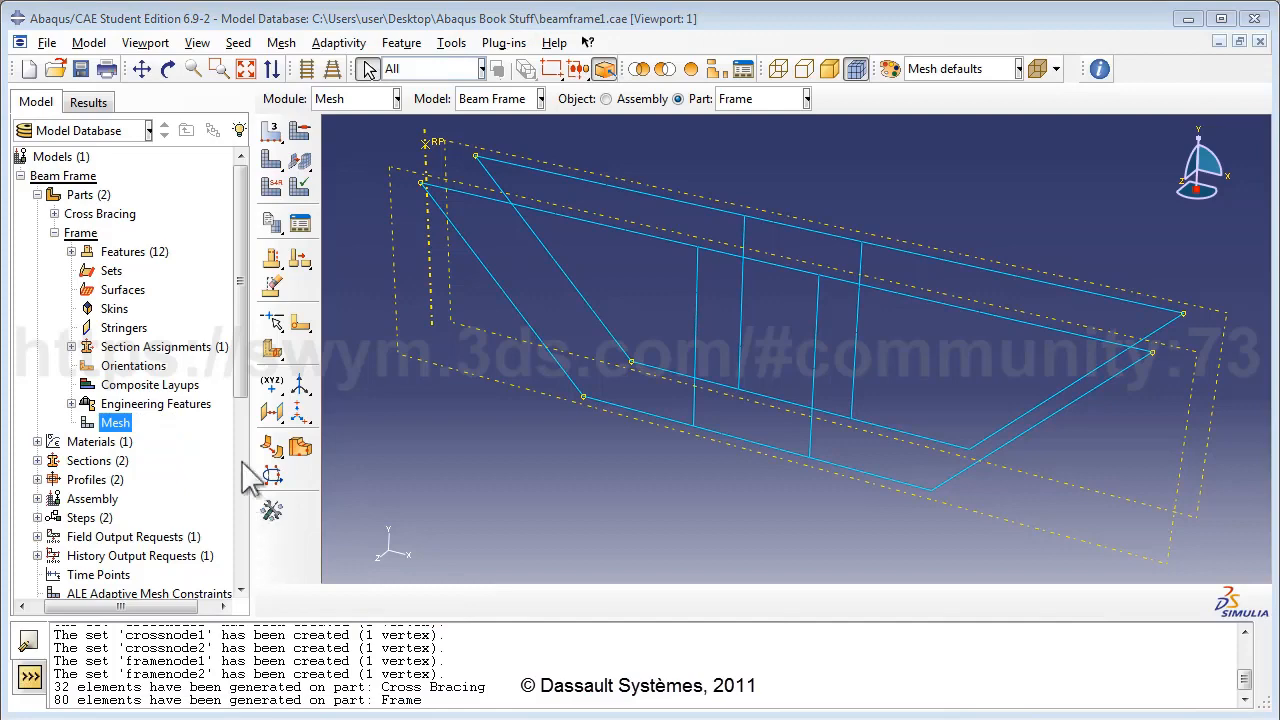
pyautogui.moveTo(245, 405); pyautogui.dragTo(246, 588)
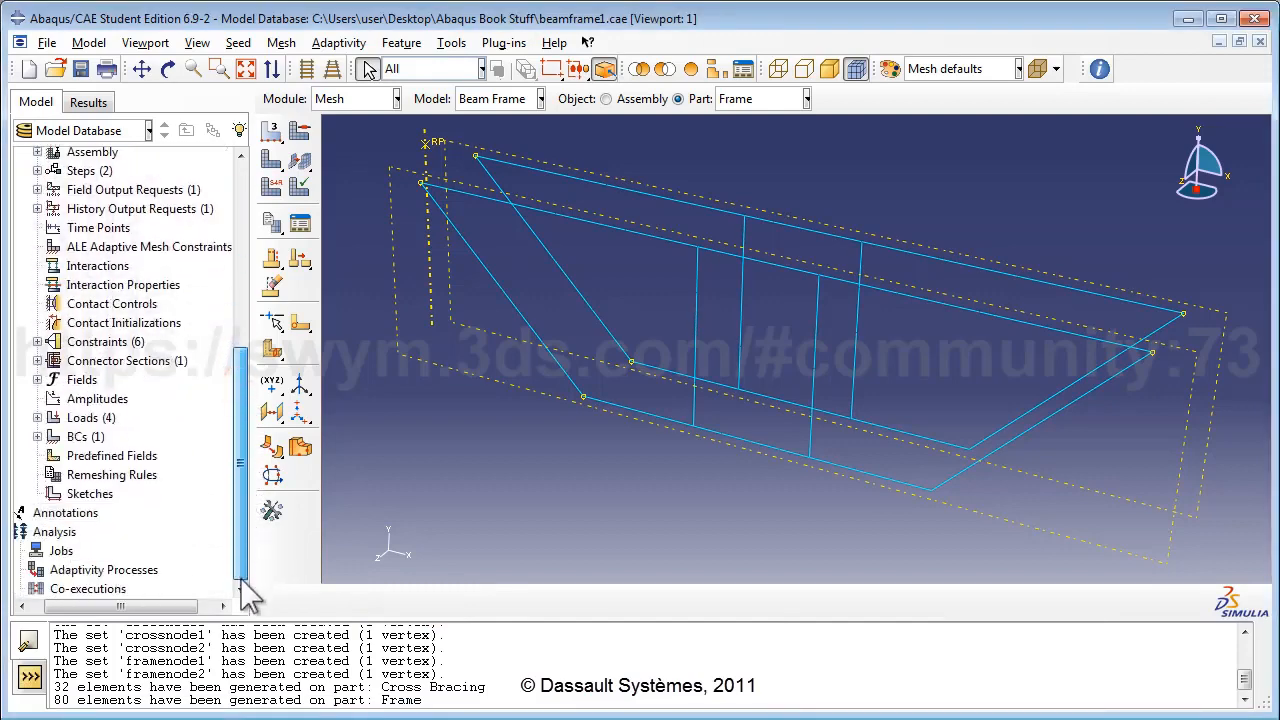
# Create job BeamFrameAnalysisJob, adding 'loaded' so the description reads 'Analysis of loaded beam frame'.
pyautogui.doubleClick(42, 556)
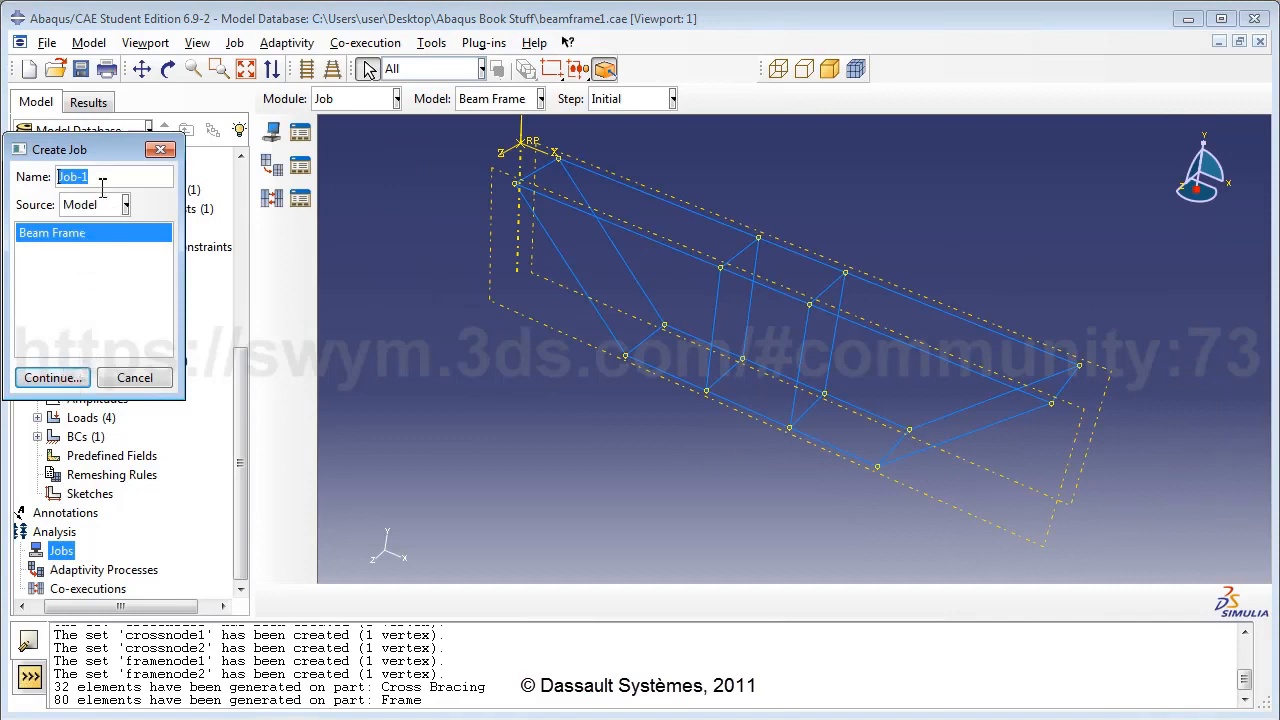
pyautogui.write('BeamFrameAnaly')
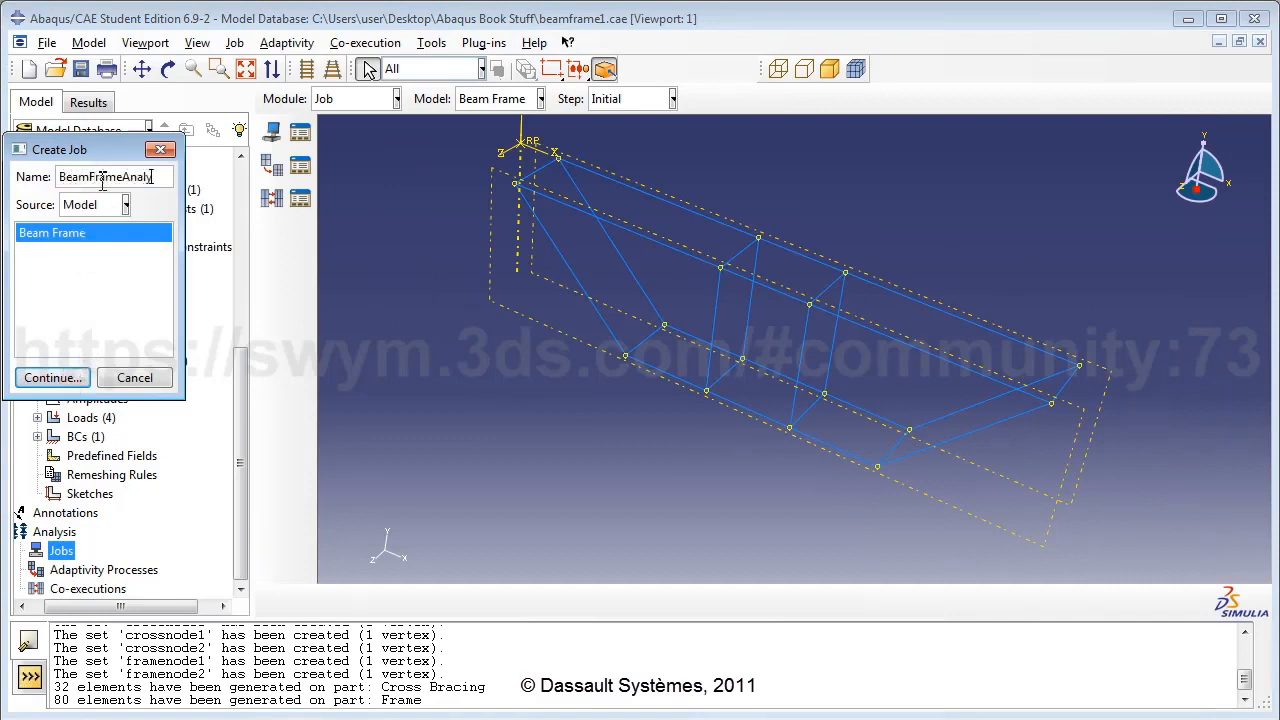
pyautogui.write('sisJob')
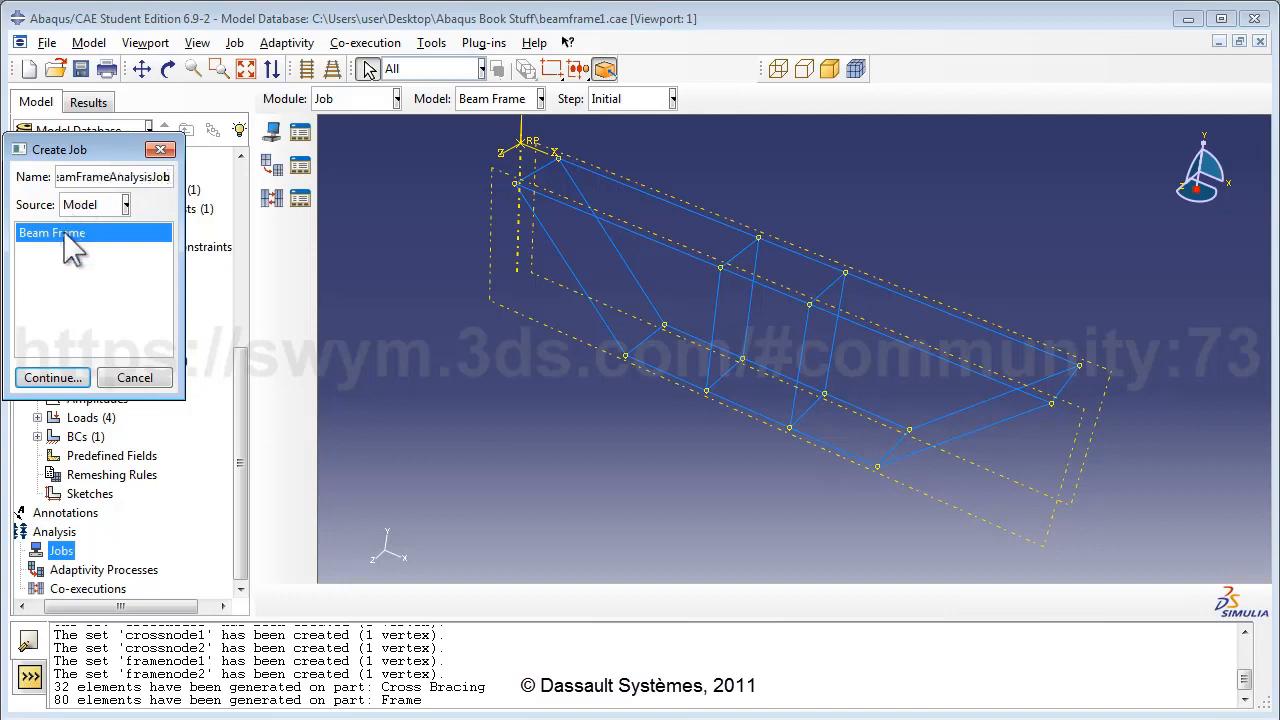
pyautogui.click(52, 378)
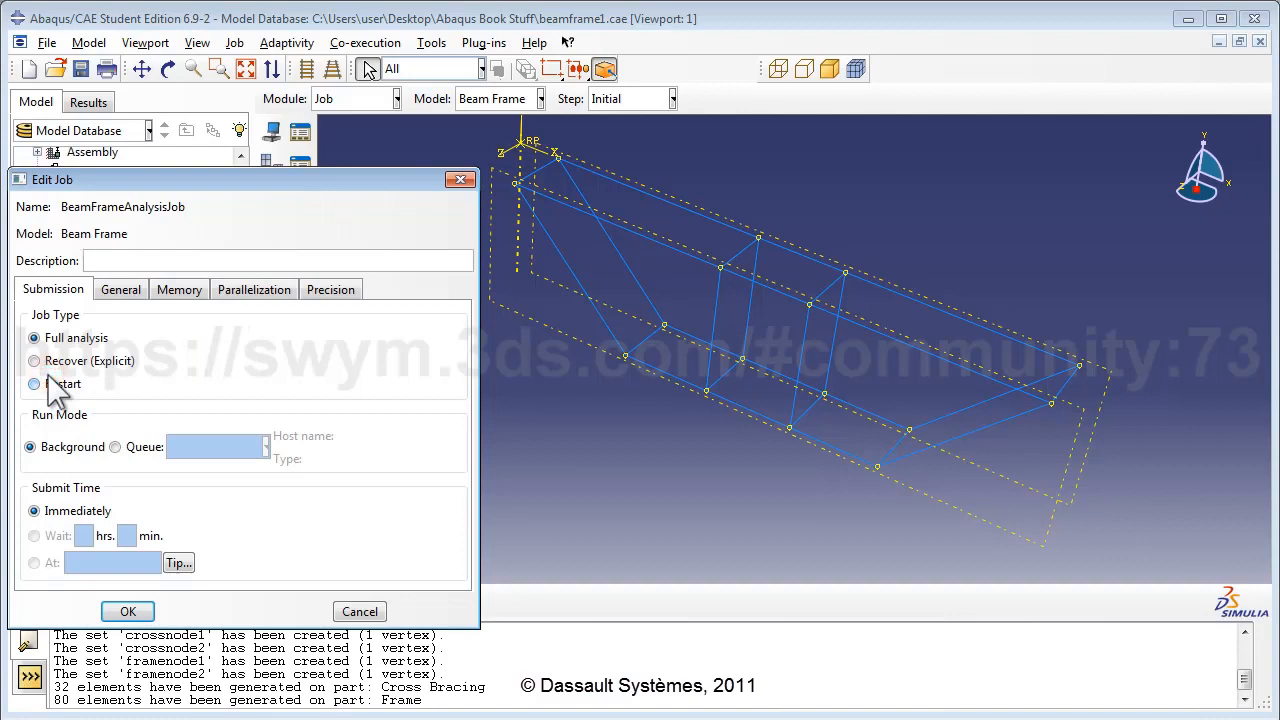
pyautogui.click(109, 260)
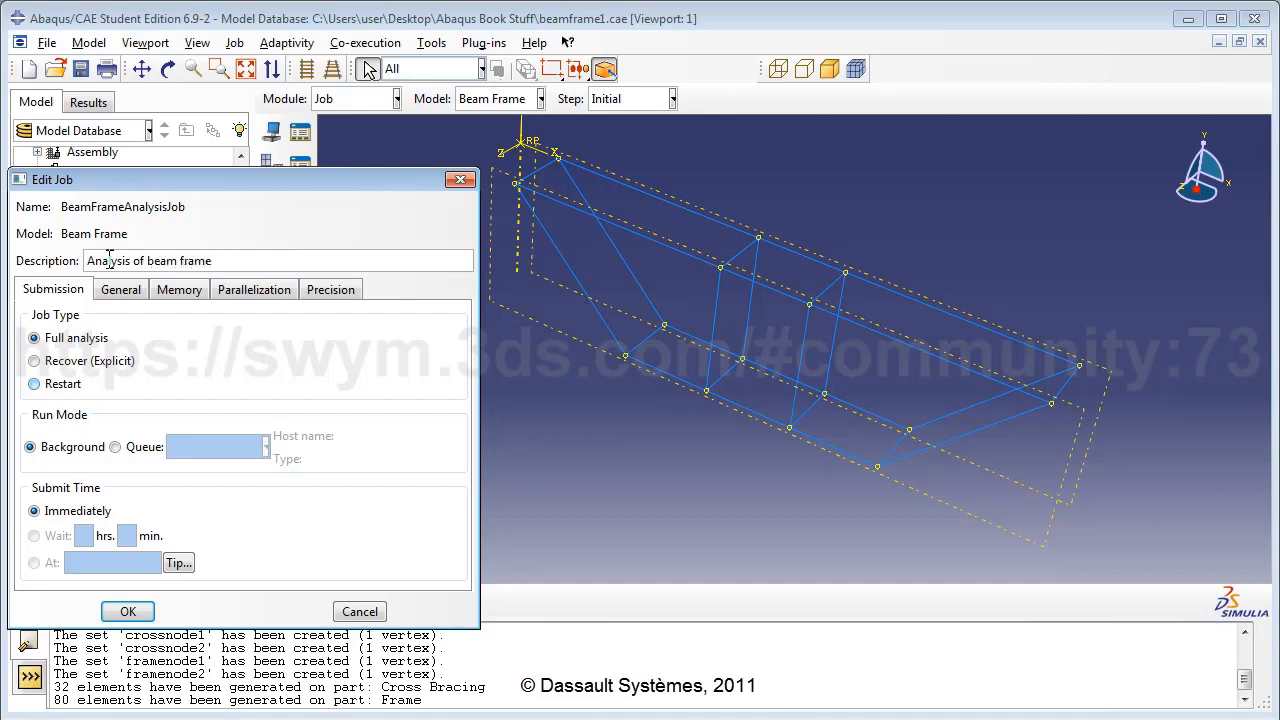
pyautogui.press('Left')
pyautogui.press('Left')
pyautogui.press('Left')
pyautogui.press('Left')
pyautogui.press('Left')
pyautogui.press('Left')
pyautogui.press('Left')
pyautogui.press('Left')
pyautogui.press('Left')
pyautogui.write('loaded')
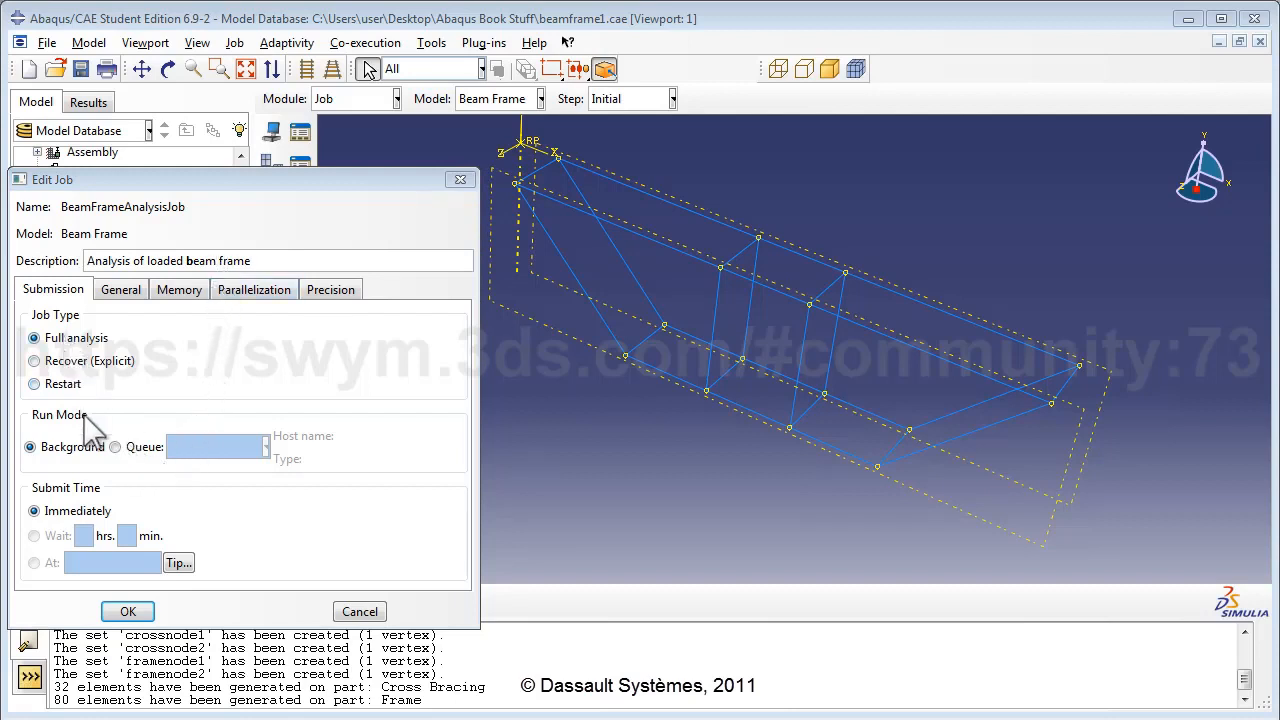
pyautogui.click(122, 610)
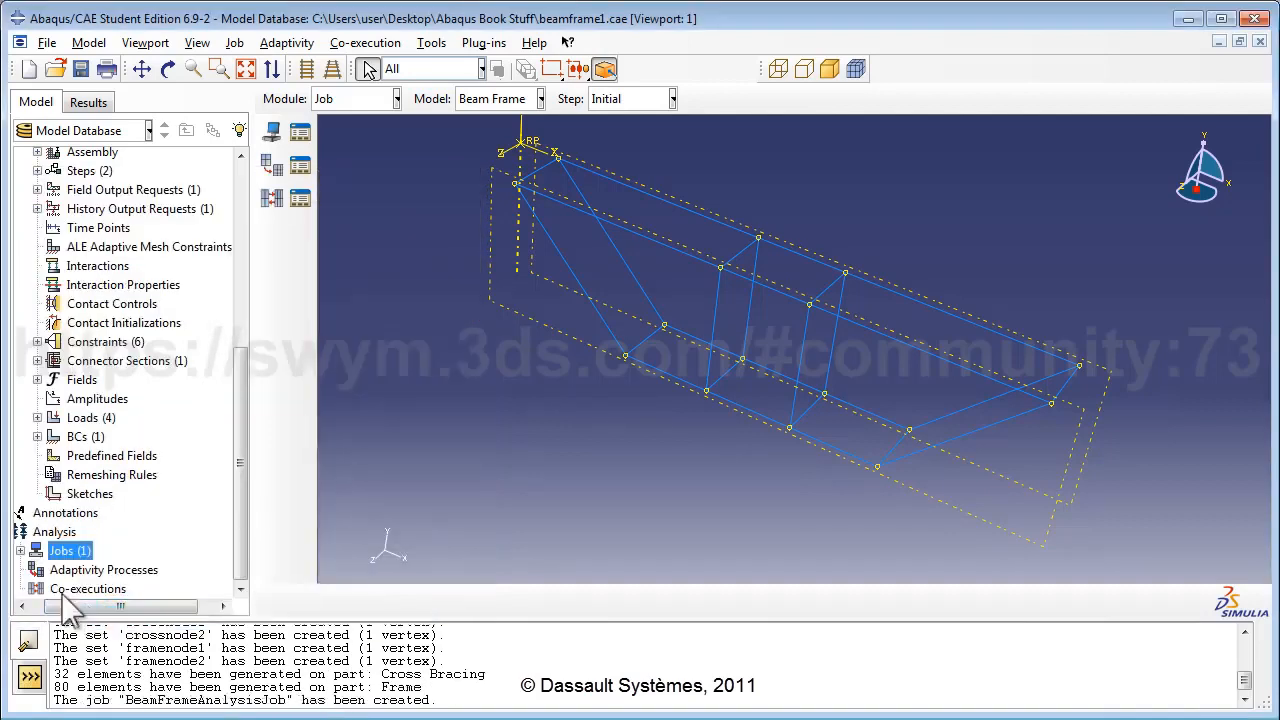
pyautogui.click(20, 551)
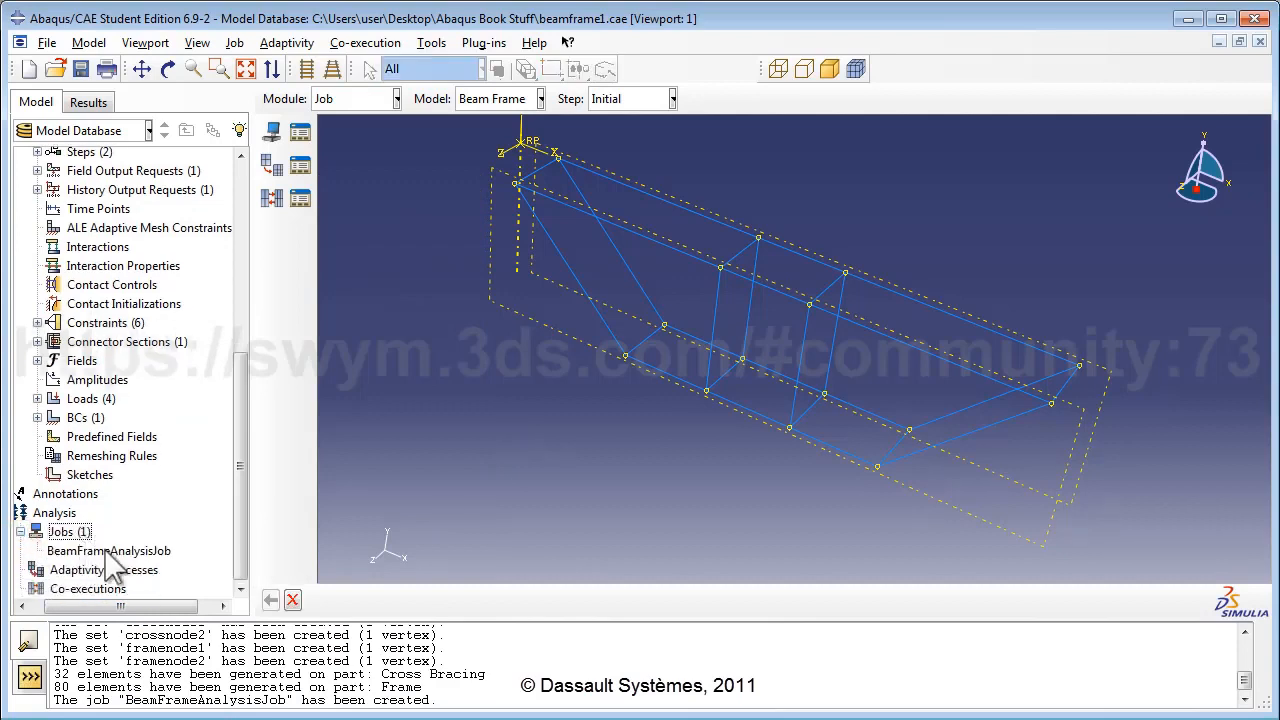
pyautogui.click(95, 551)
pyautogui.rightClick(102, 551)
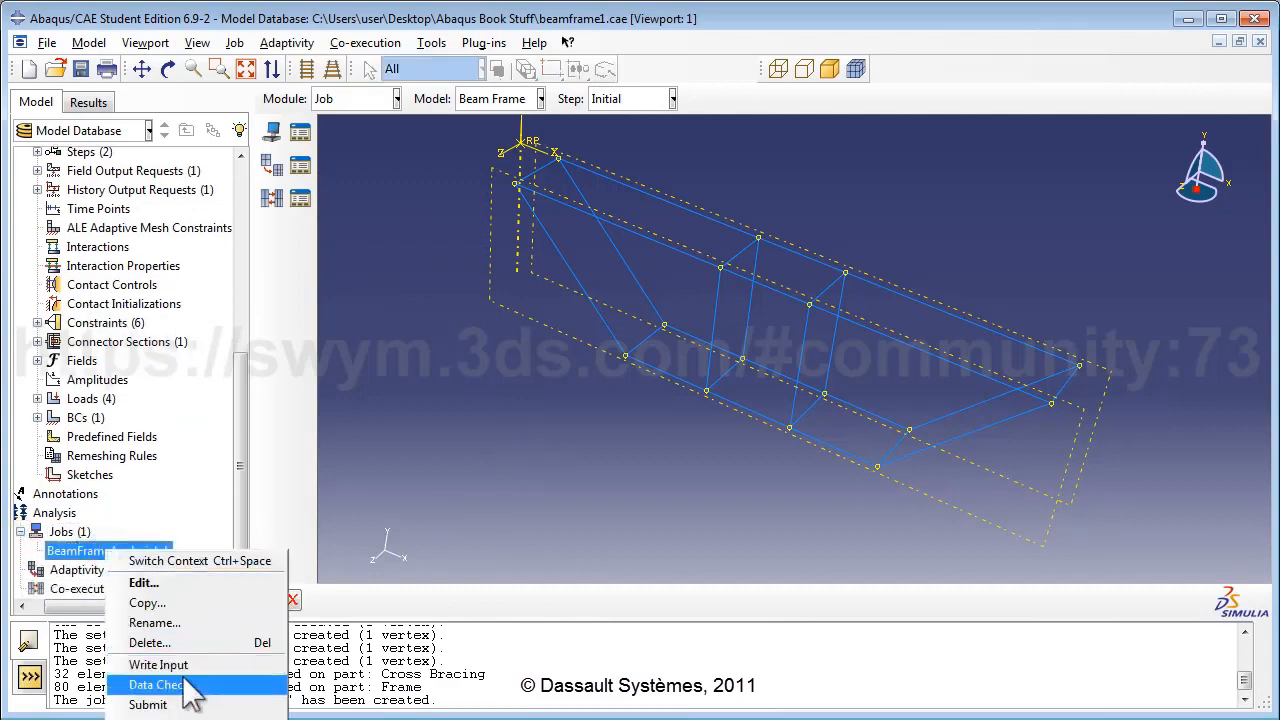
pyautogui.click(150, 704)
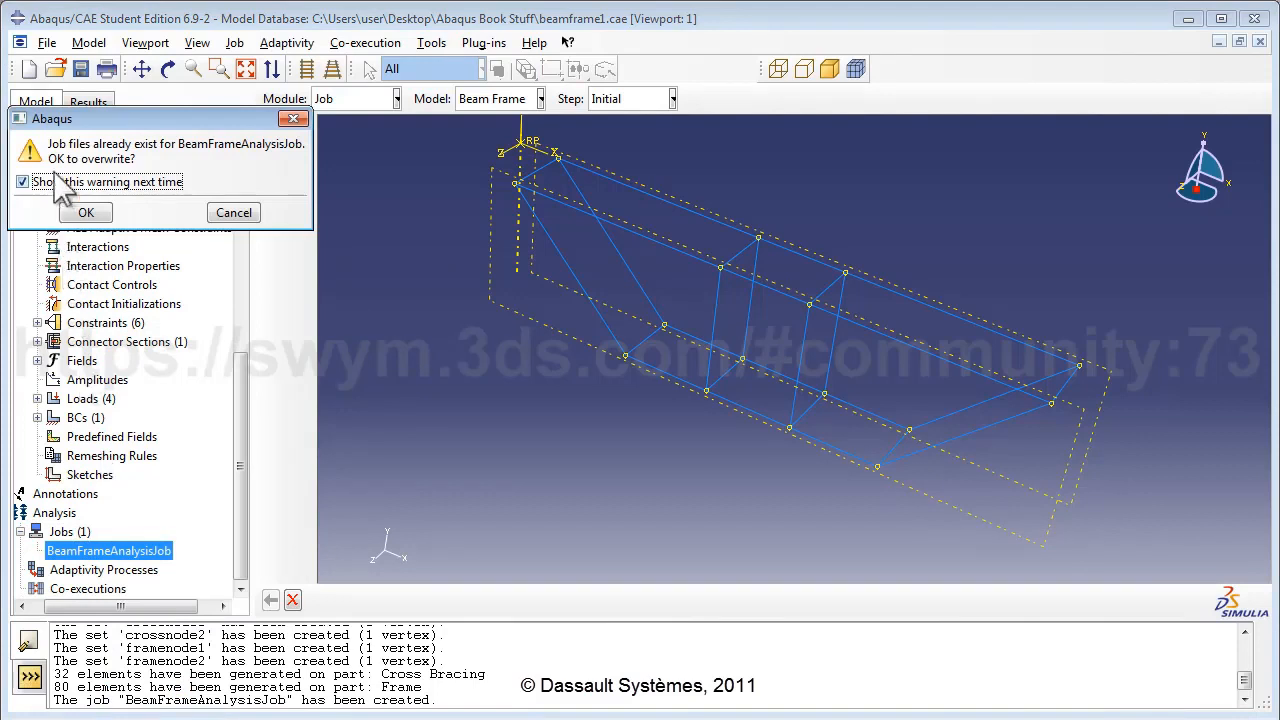
pyautogui.click(86, 213)
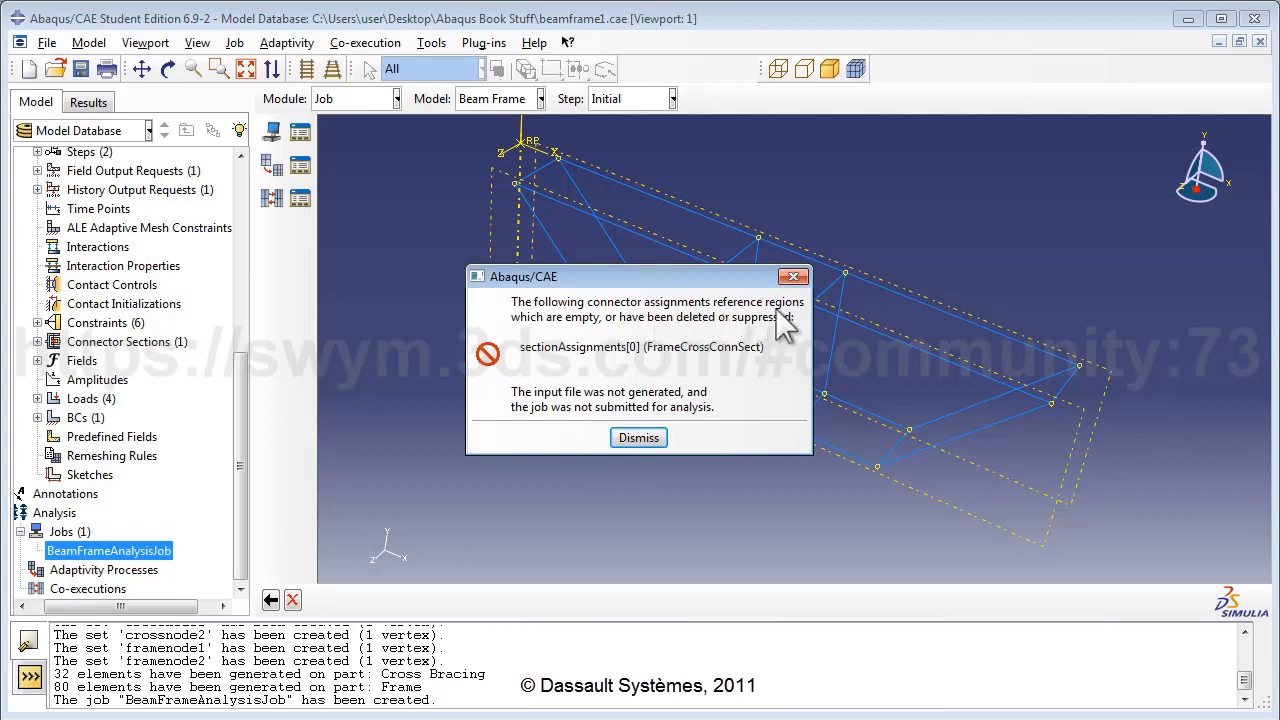
pyautogui.click(636, 437)
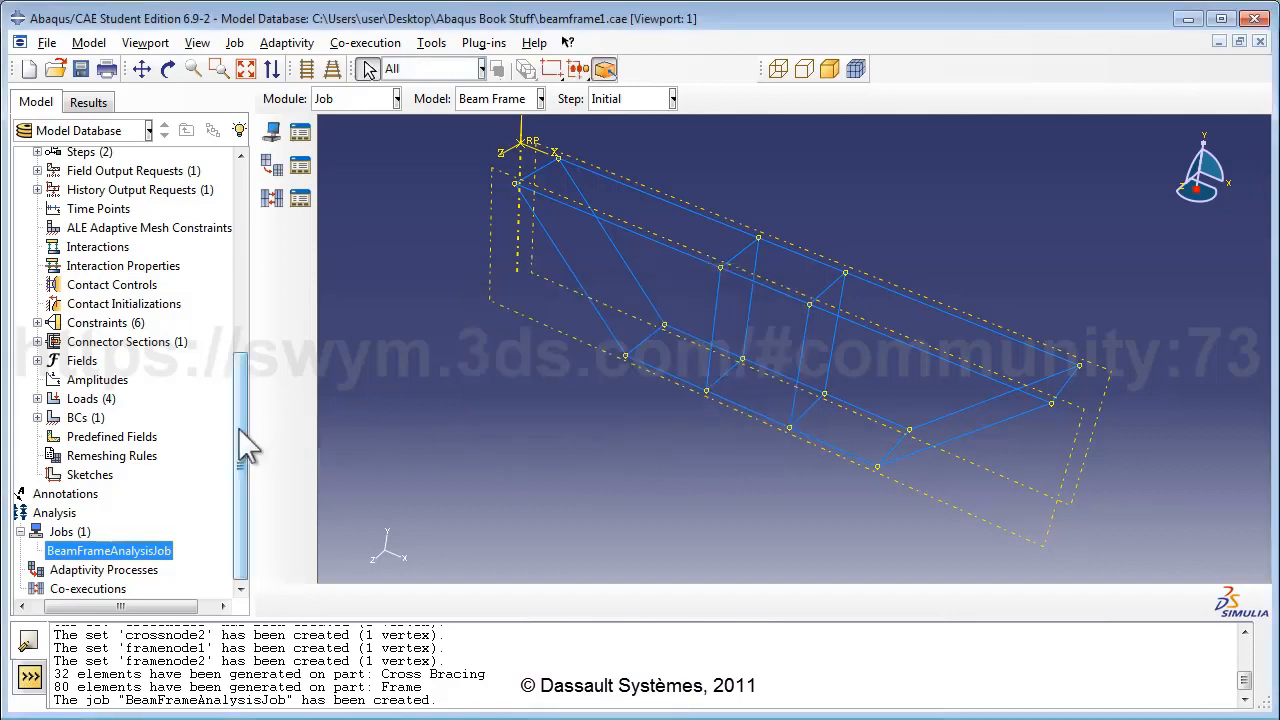
# Expand Assembly > Features and resume the suppressed Wire-1 feature.
pyautogui.scroll(2, 248, 391)
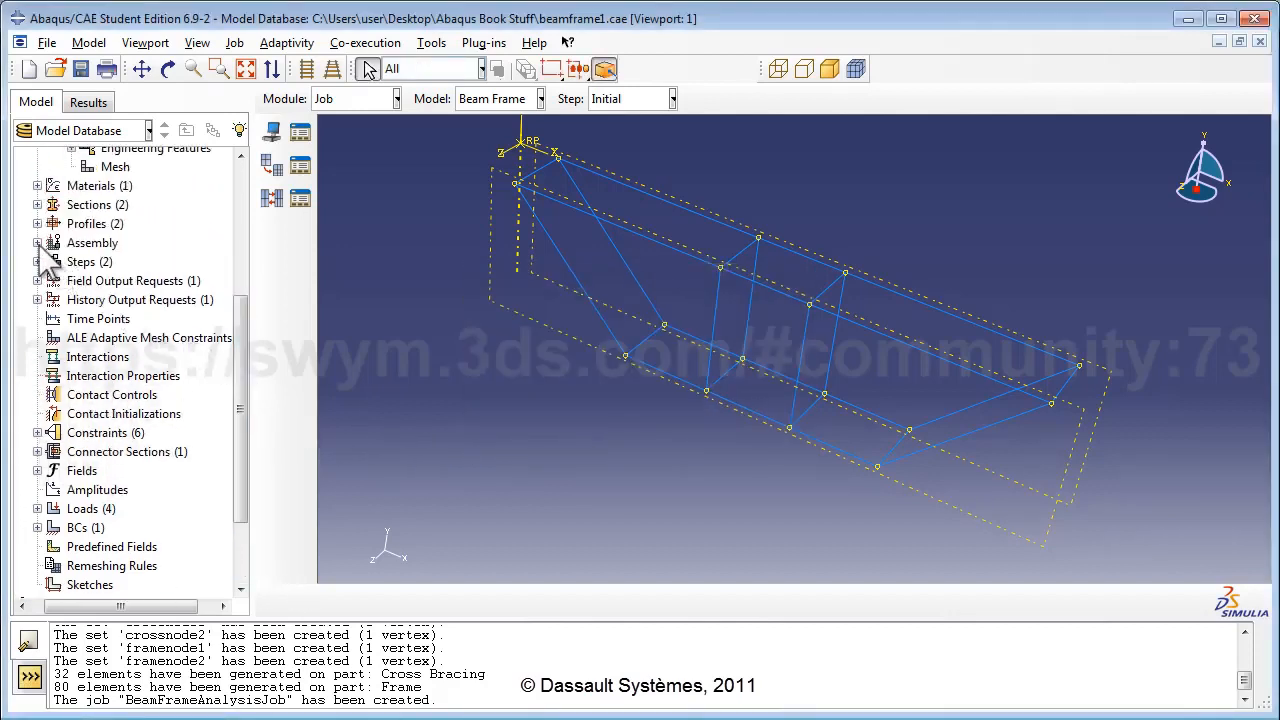
pyautogui.click(37, 243)
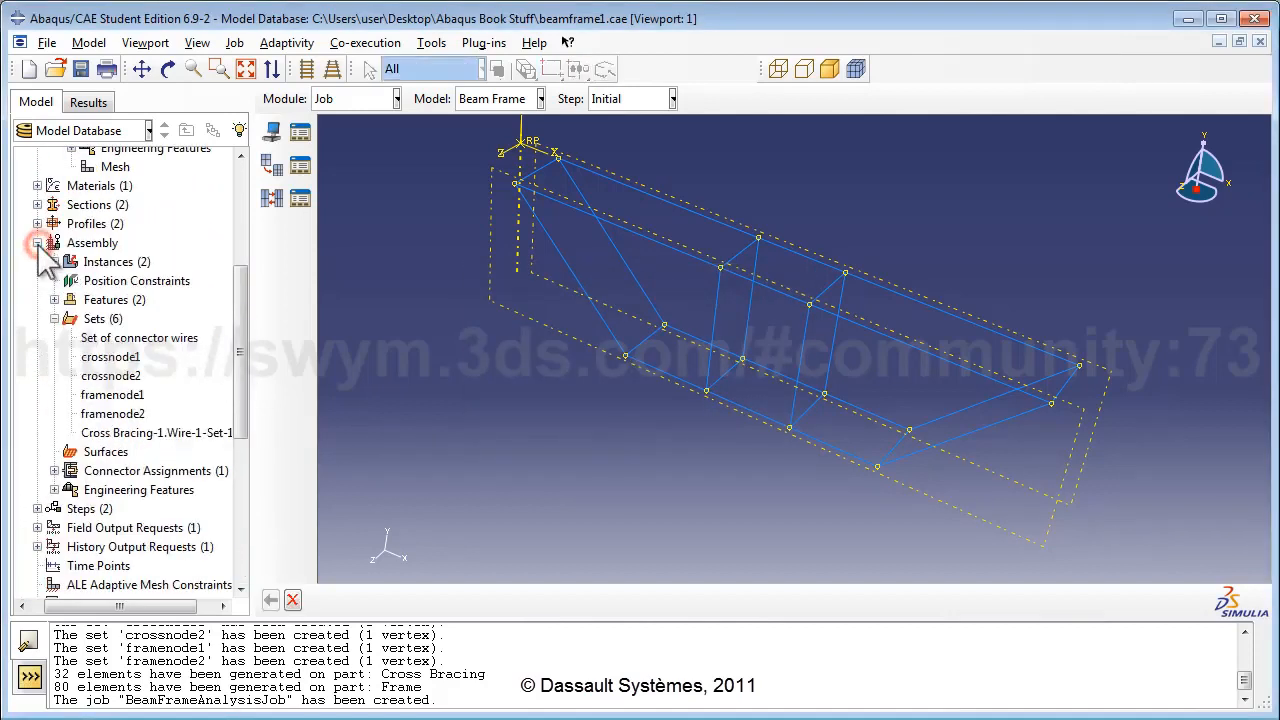
pyautogui.click(54, 318)
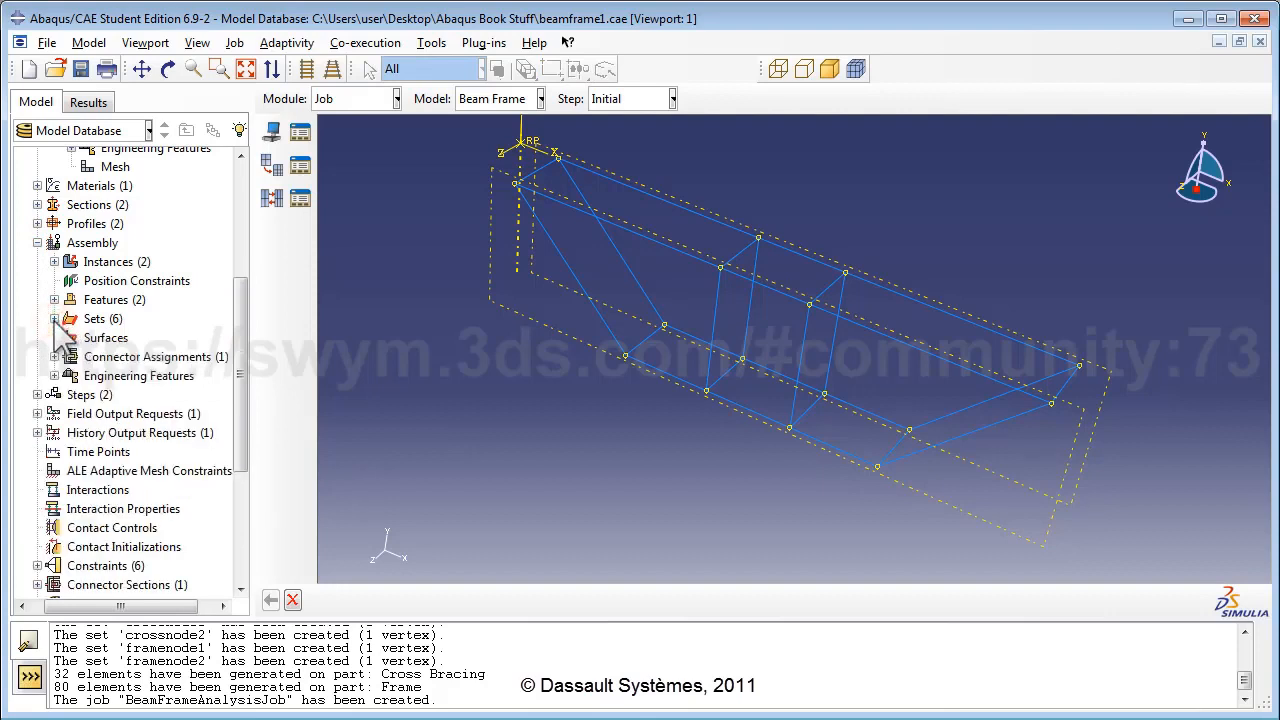
pyautogui.click(54, 299)
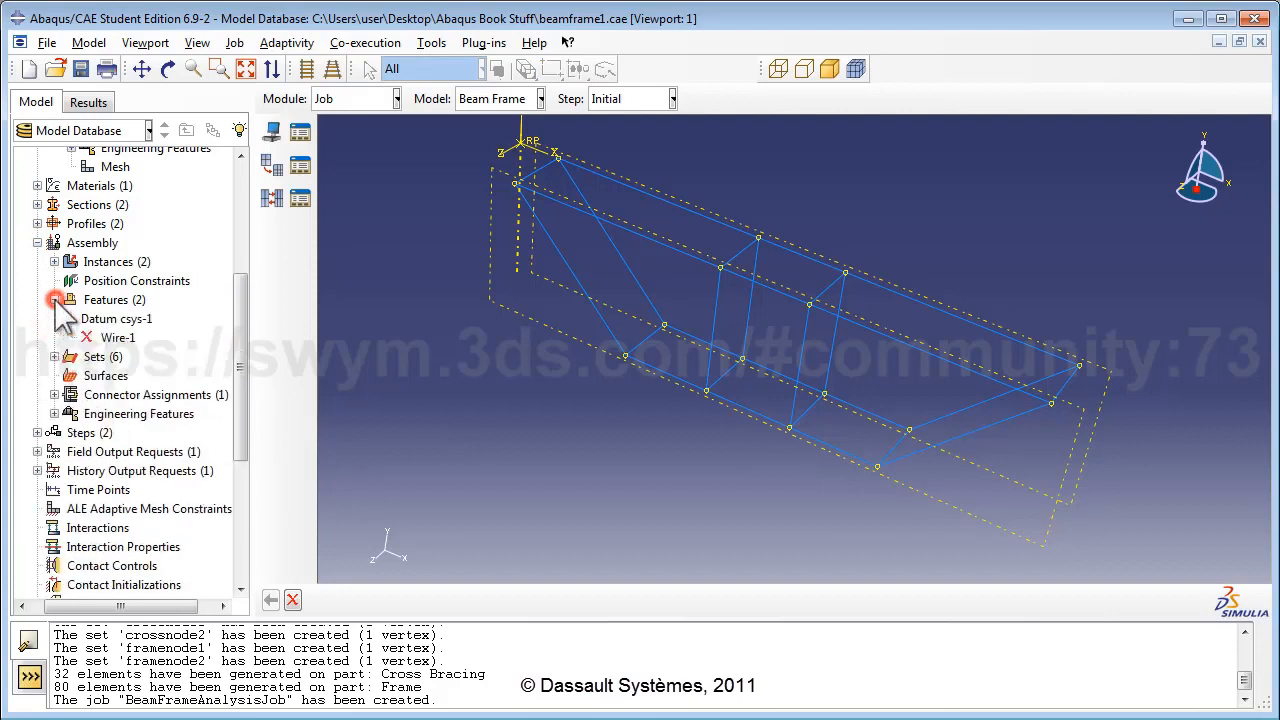
pyautogui.rightClick(114, 339)
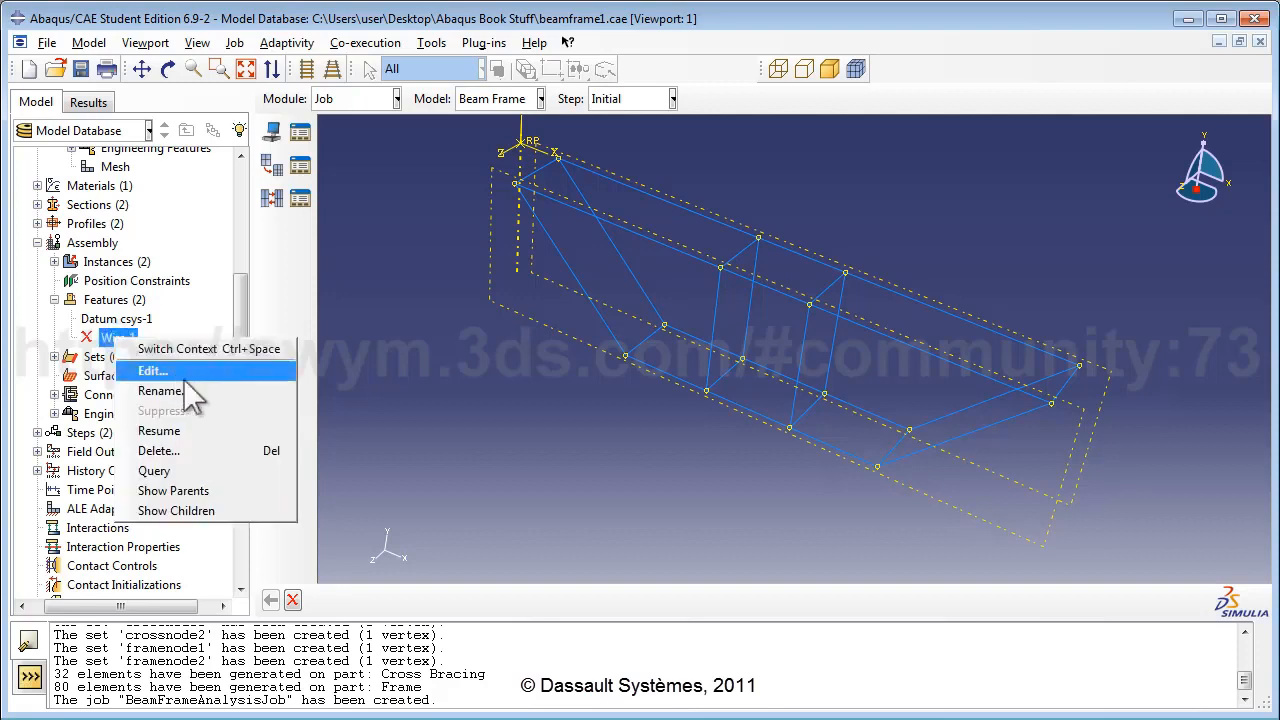
pyautogui.click(238, 432)
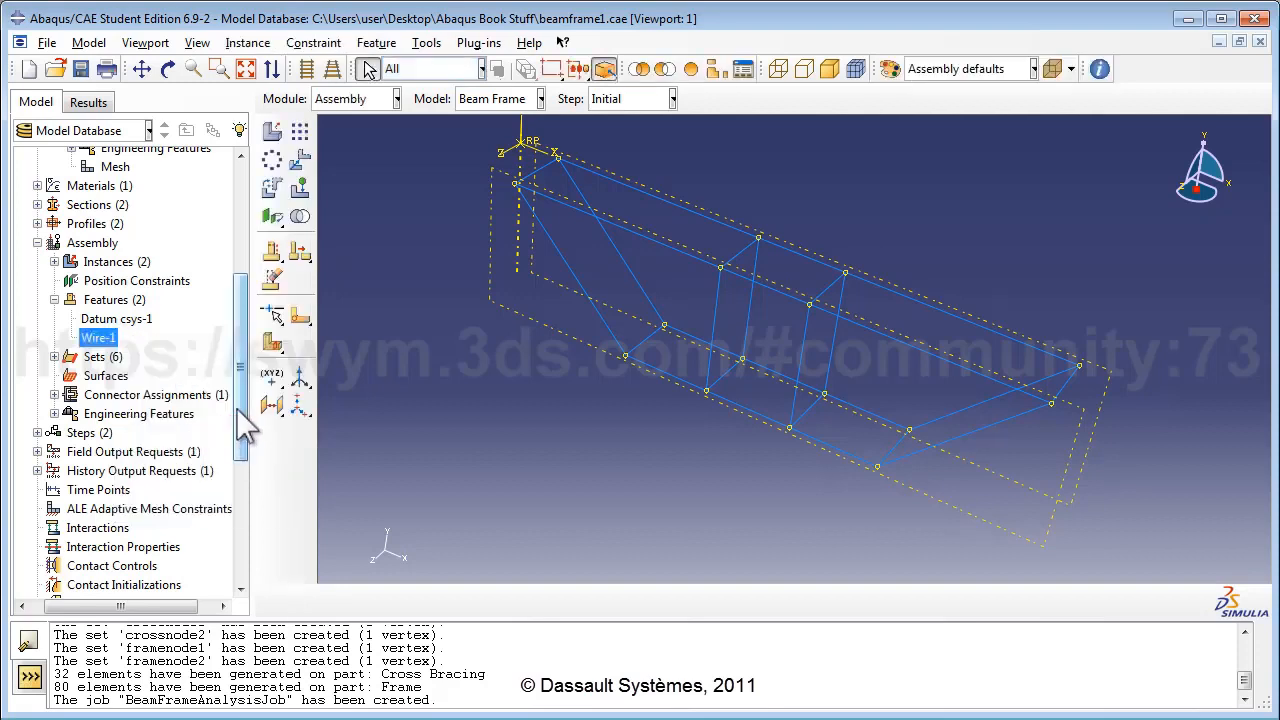
pyautogui.moveTo(245, 428); pyautogui.dragTo(234, 543)
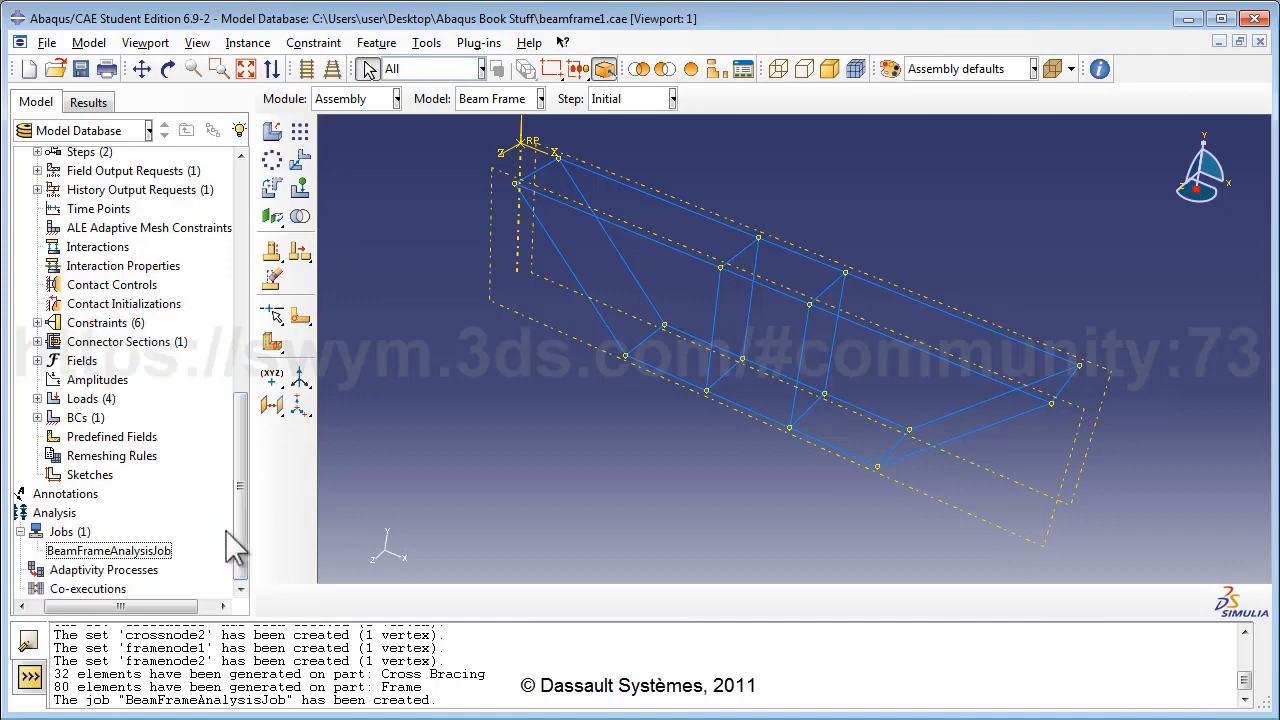
# Resubmit BeamFrameAnalysisJob, overwriting the old job files, and let it run to completion.
pyautogui.rightClick(163, 550)
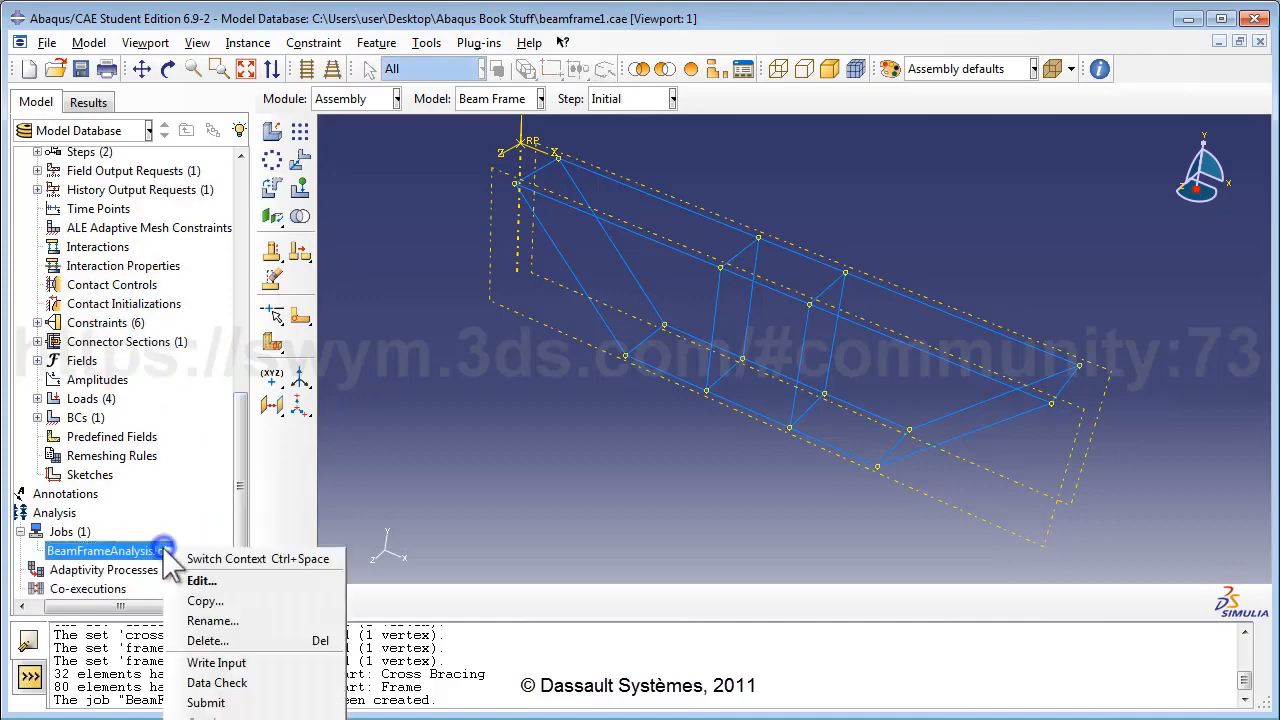
pyautogui.click(266, 700)
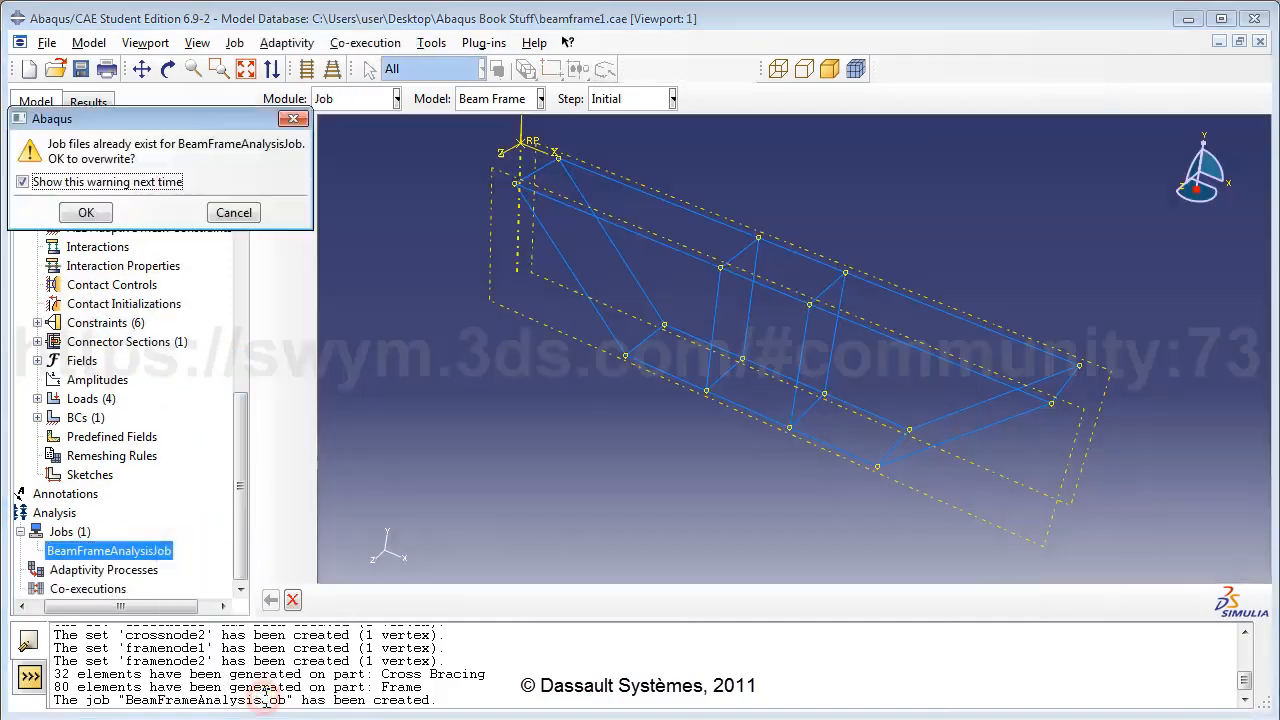
pyautogui.click(85, 213)
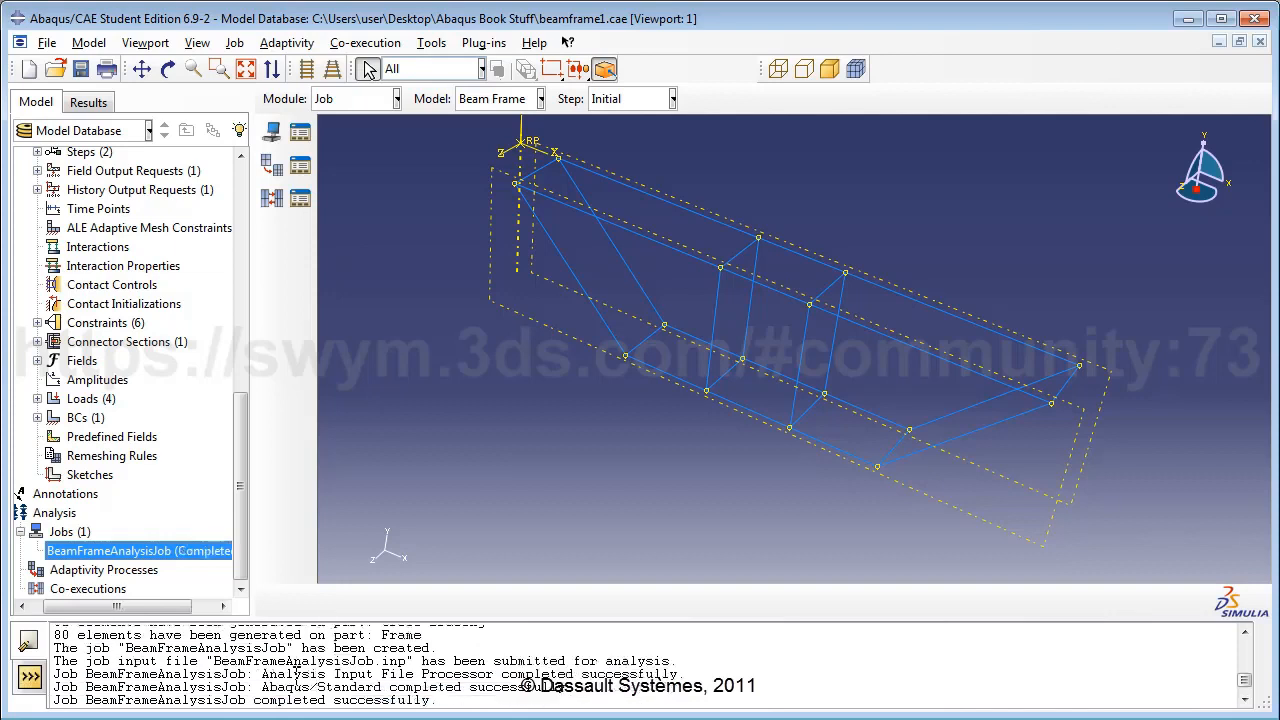
pyautogui.rightClick(230, 552)
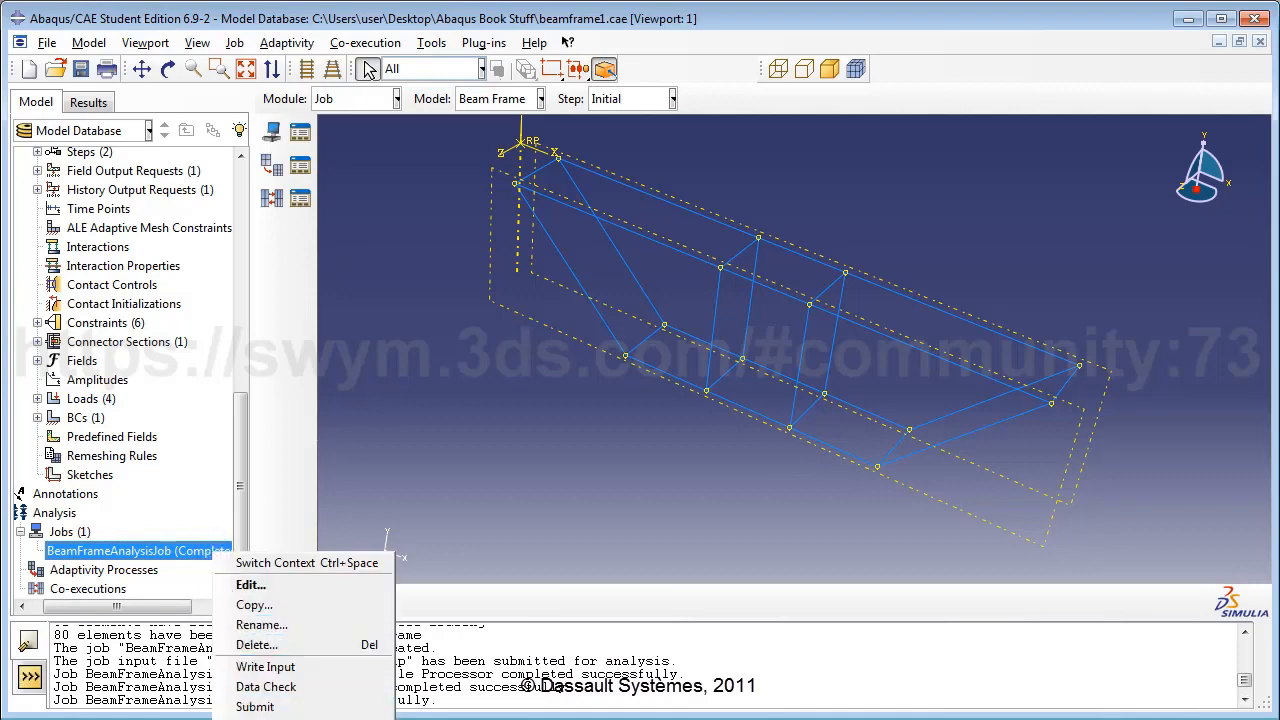
# Open BeamFrameAnalysisJob results, view the deformed frame, then switch to the undeformed shape.
pyautogui.click(272, 719)
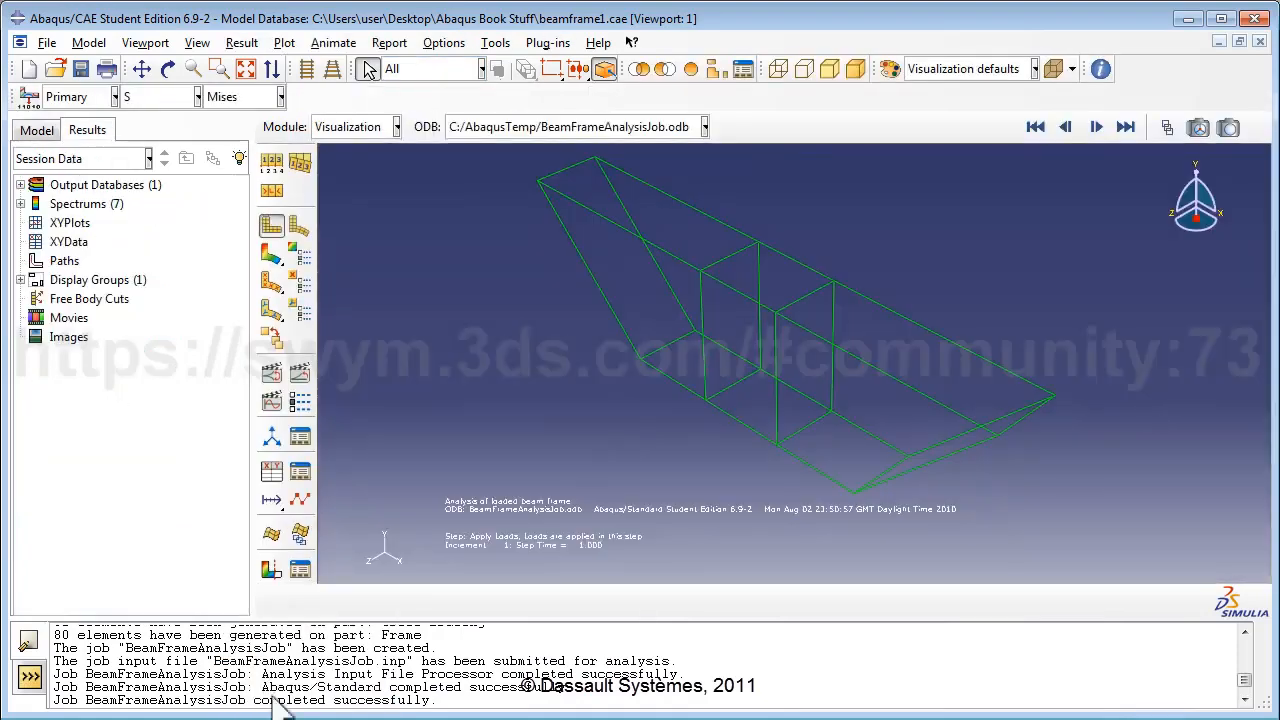
pyautogui.click(299, 230)
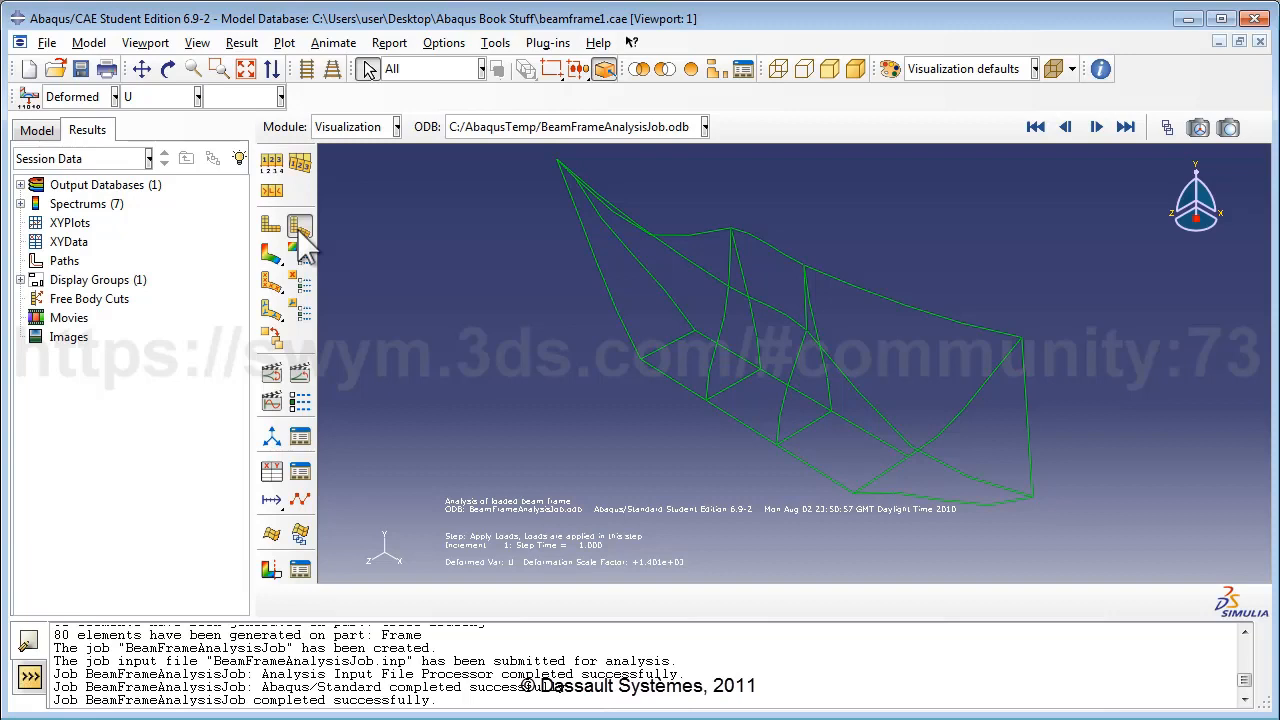
pyautogui.click(273, 228)
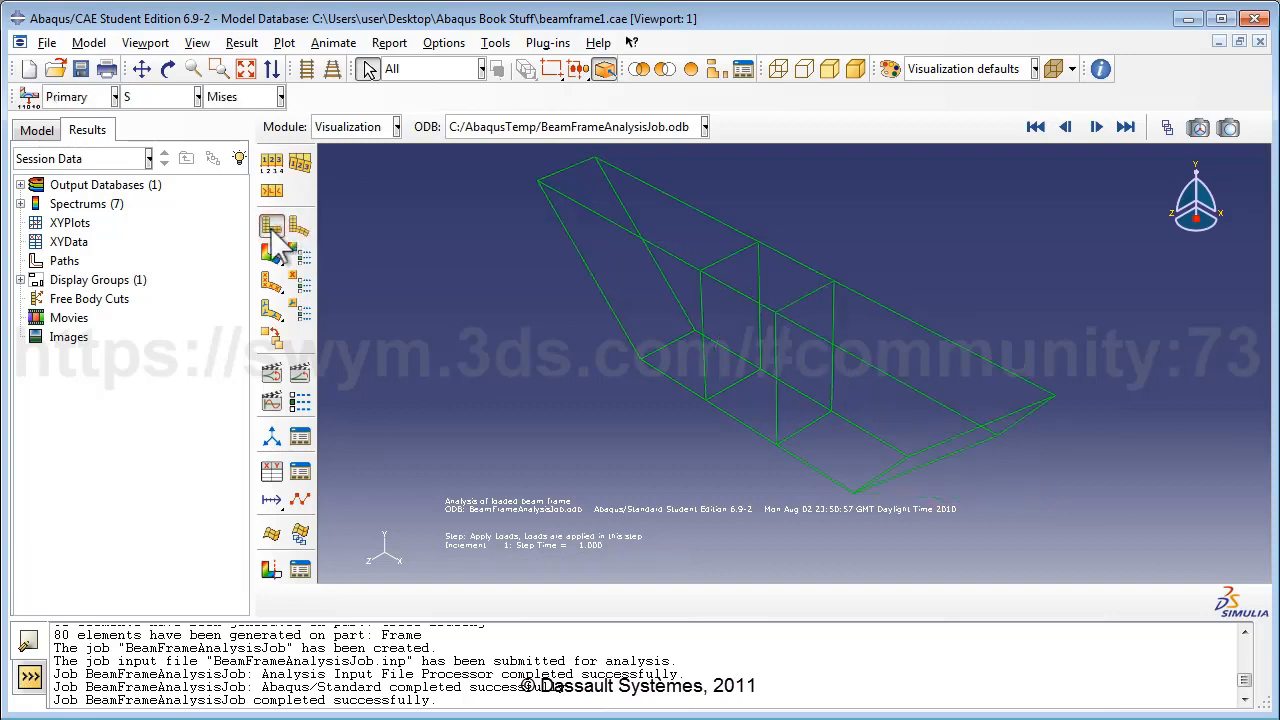